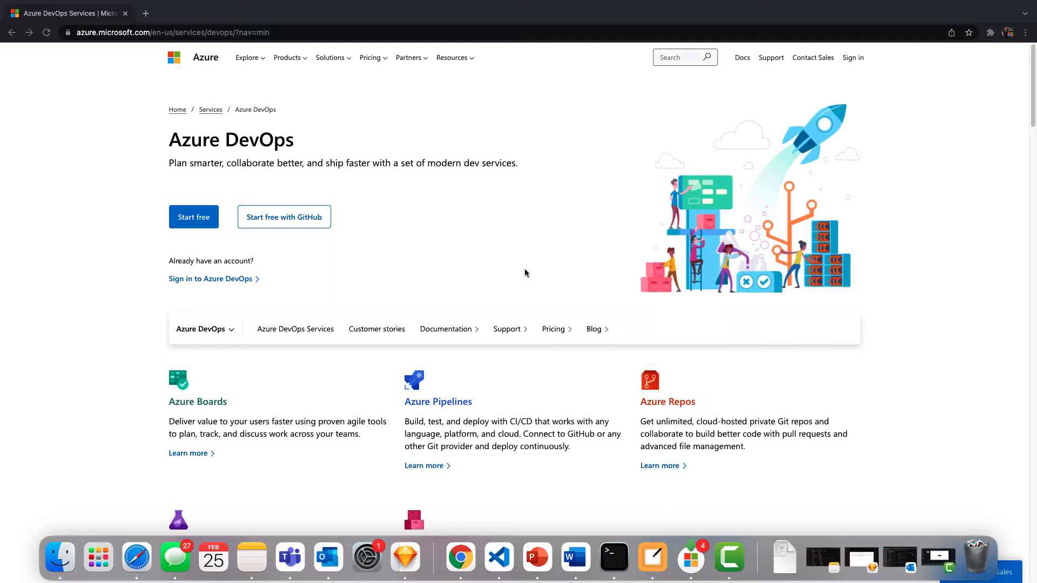
Start signing in to Azure DevOps and choose to sign in with a GitHub account
scroll(524, 273, down, 3)
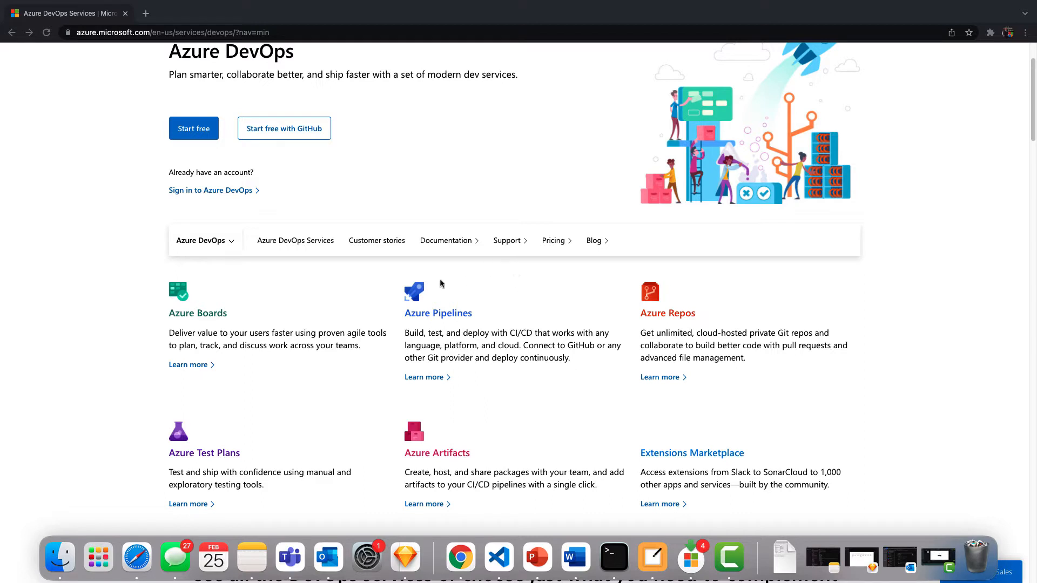
scroll(422, 286, up, 3)
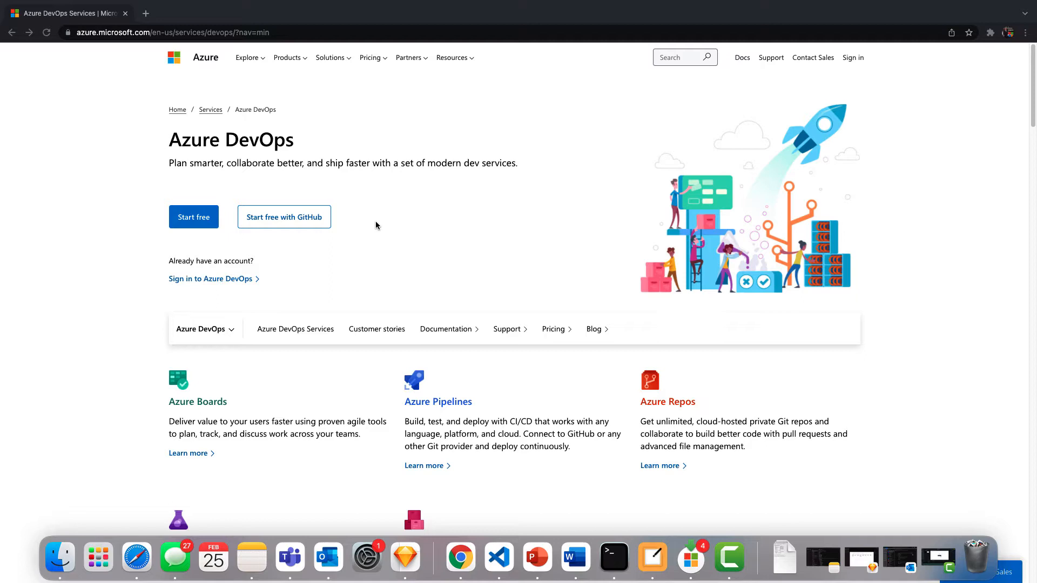
click(211, 280)
click(223, 281)
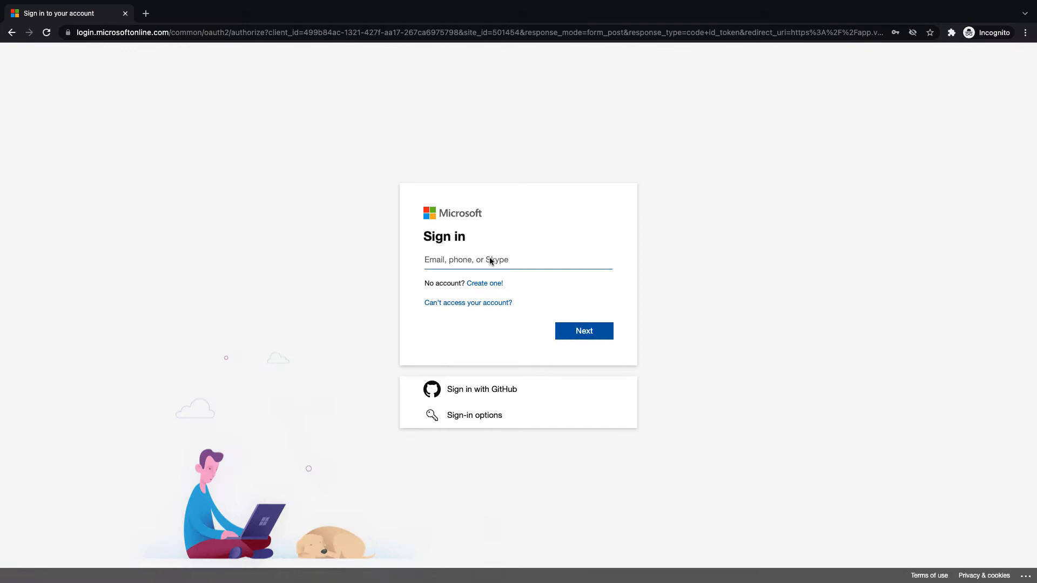
click(492, 260)
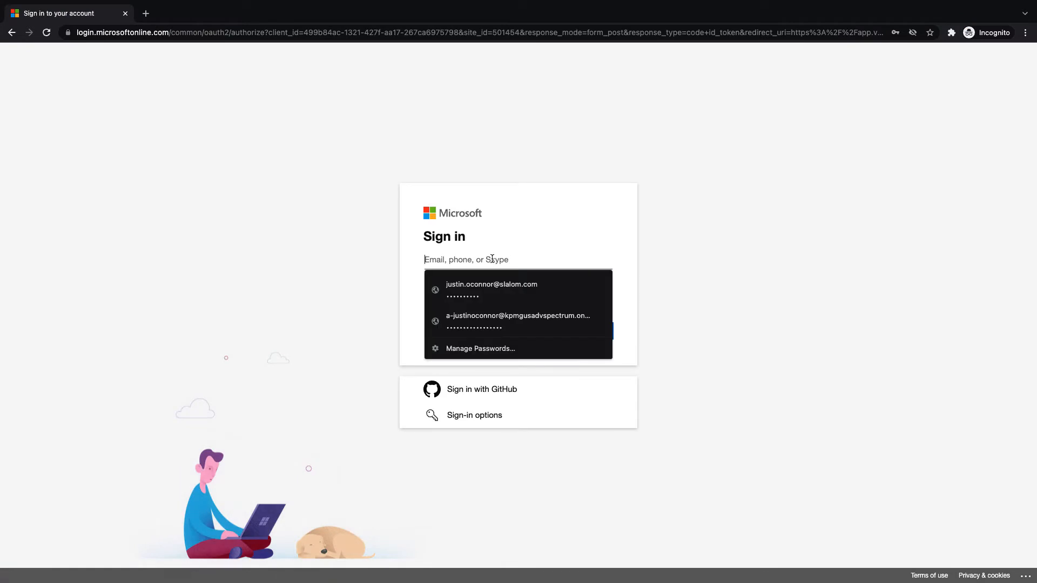
click(507, 389)
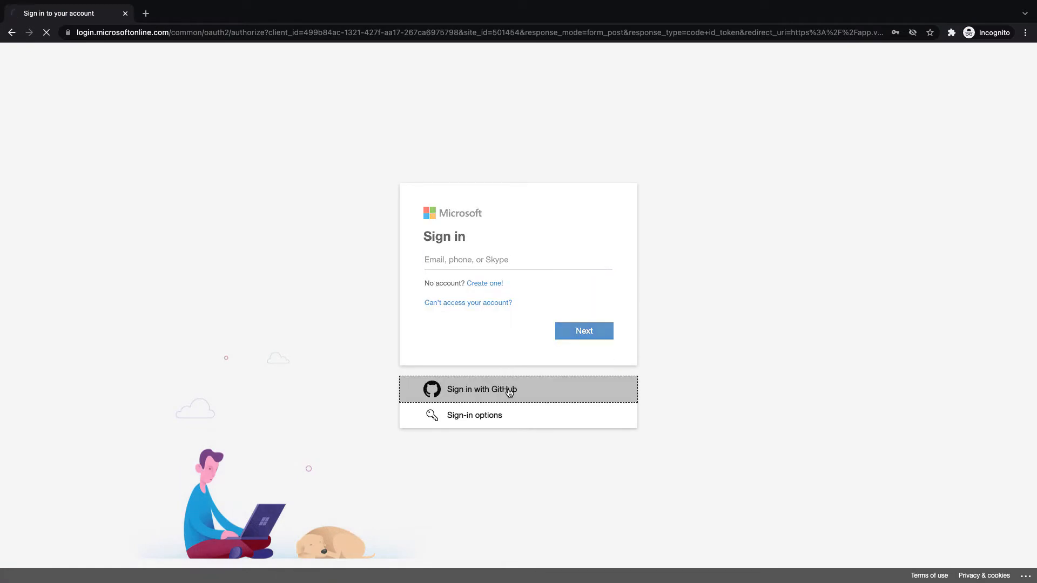
Enter the GitHub username and password, then authorize Microsoft to use the GitHub account
text(j)
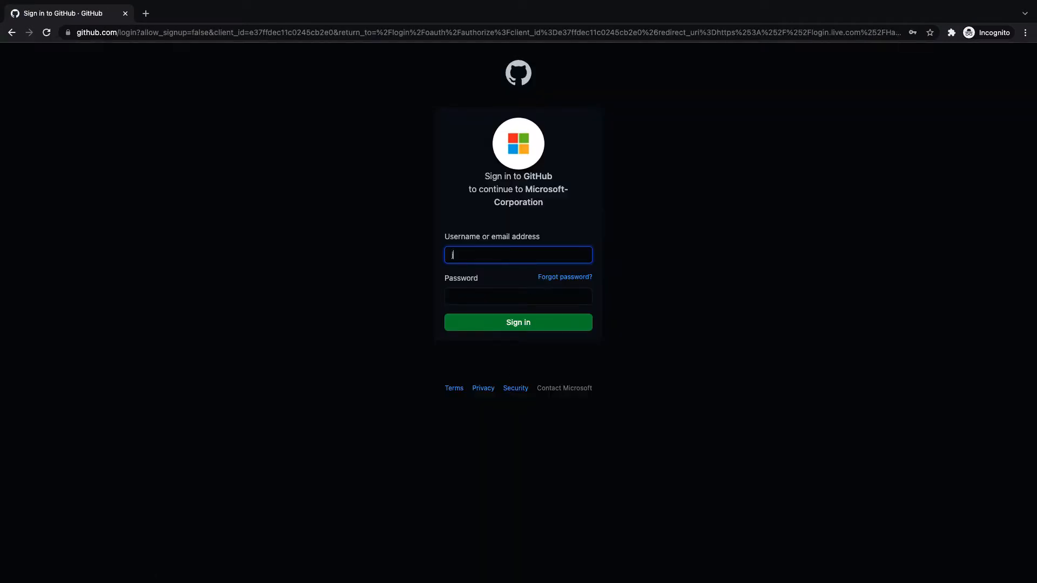
text(ustinoconno)
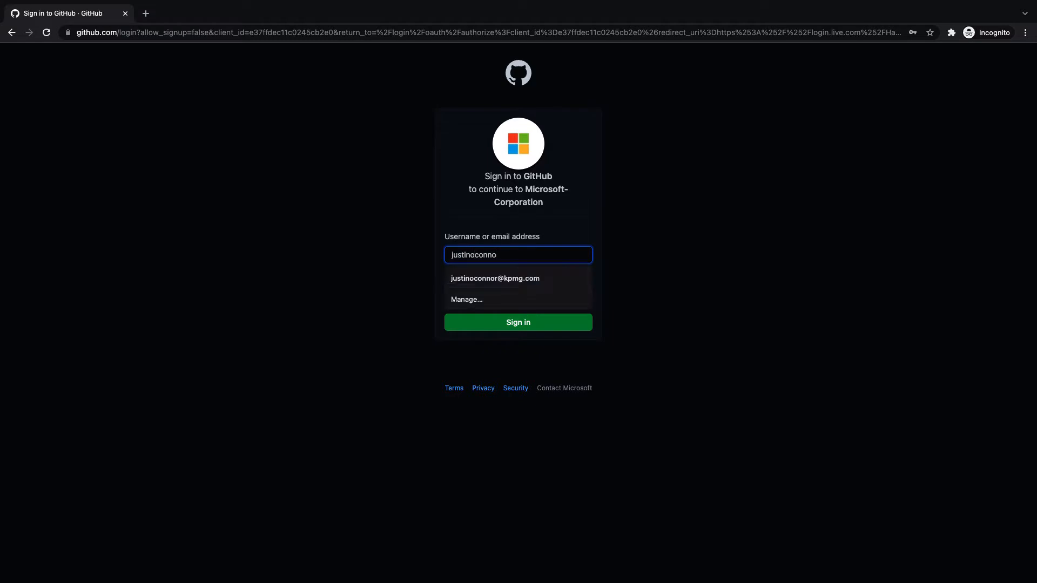
text(rcodes)
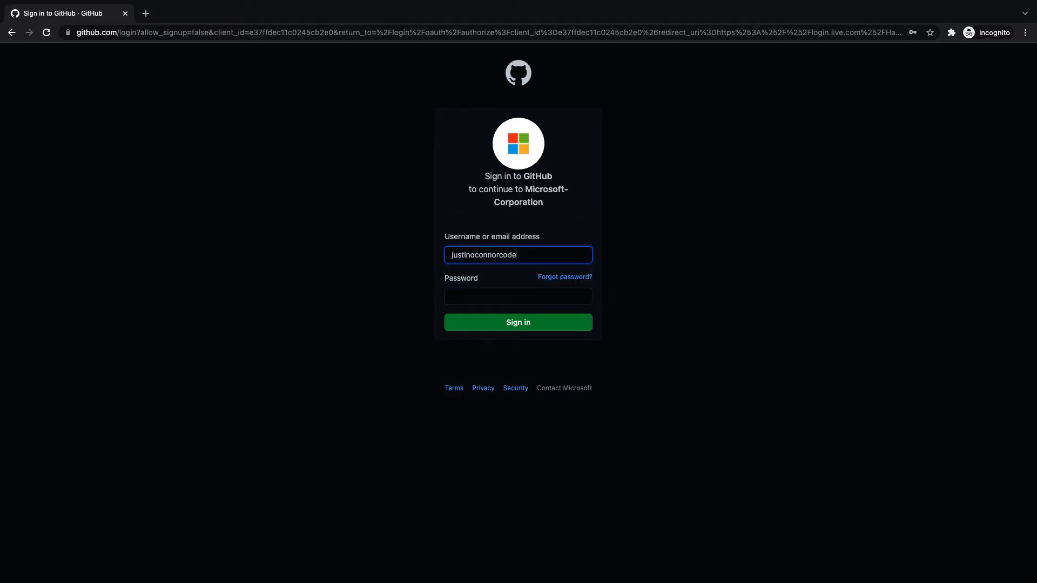
key(Tab)
text(•••••••••••)
key(Return)
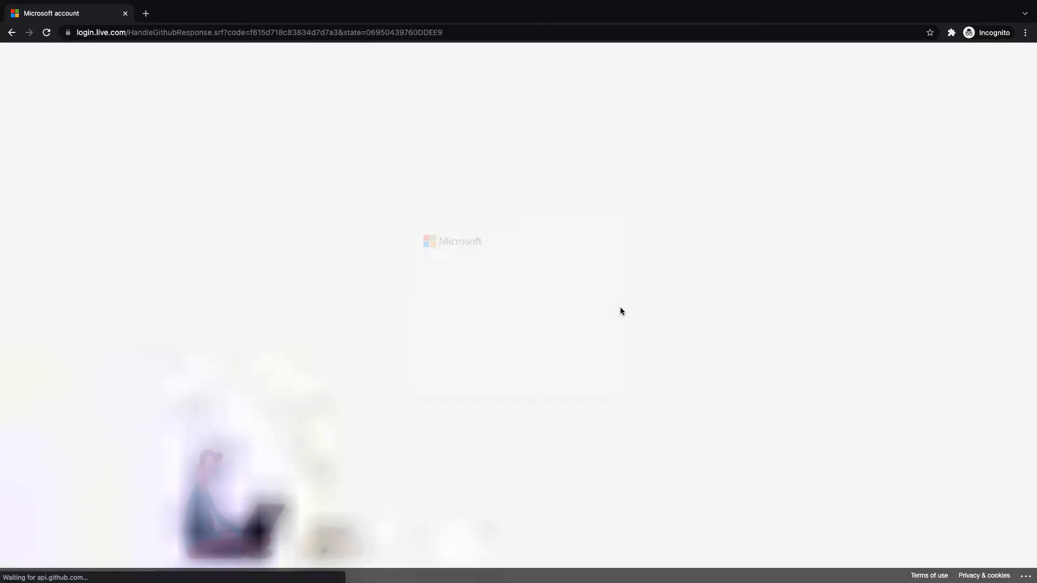
click(605, 362)
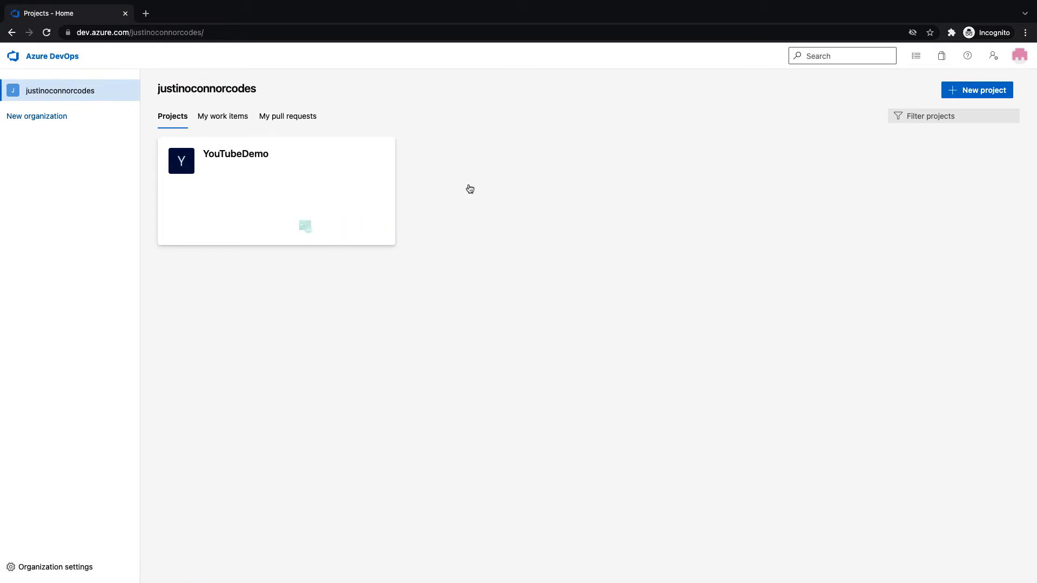
Start a new project named 'my-application' with Private visibility
click(977, 90)
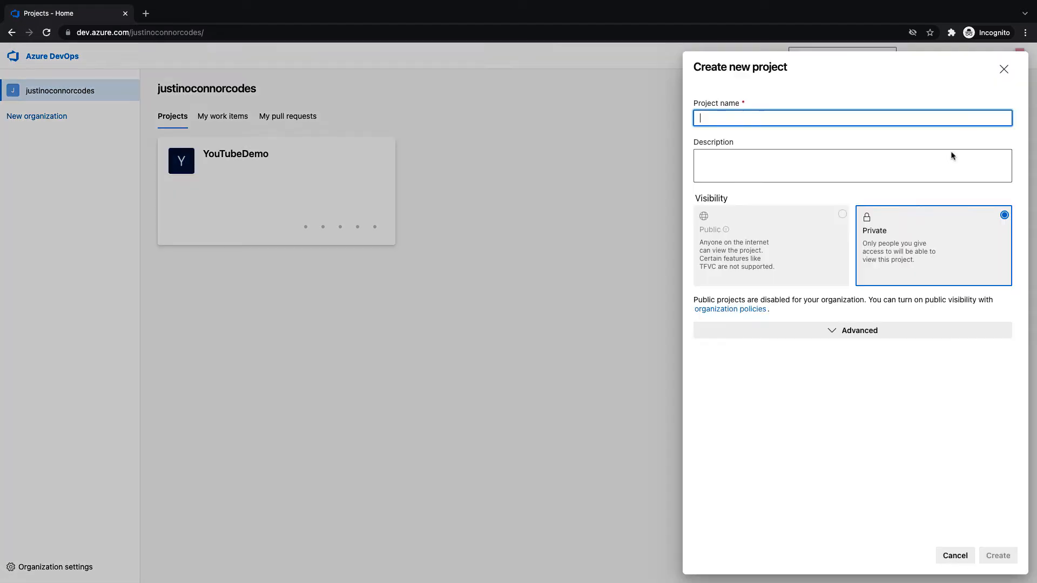
text(my-application)
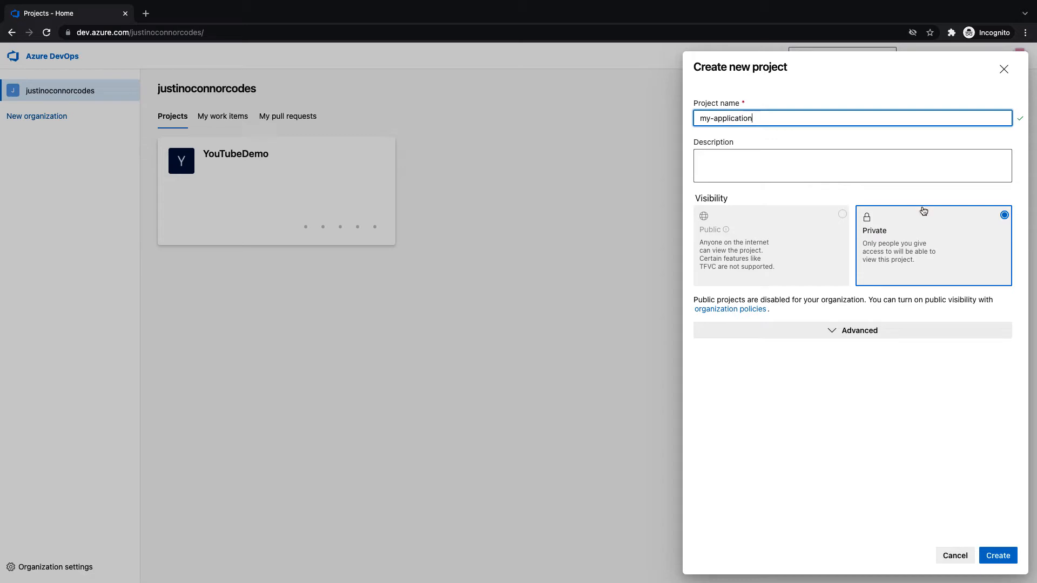
click(807, 233)
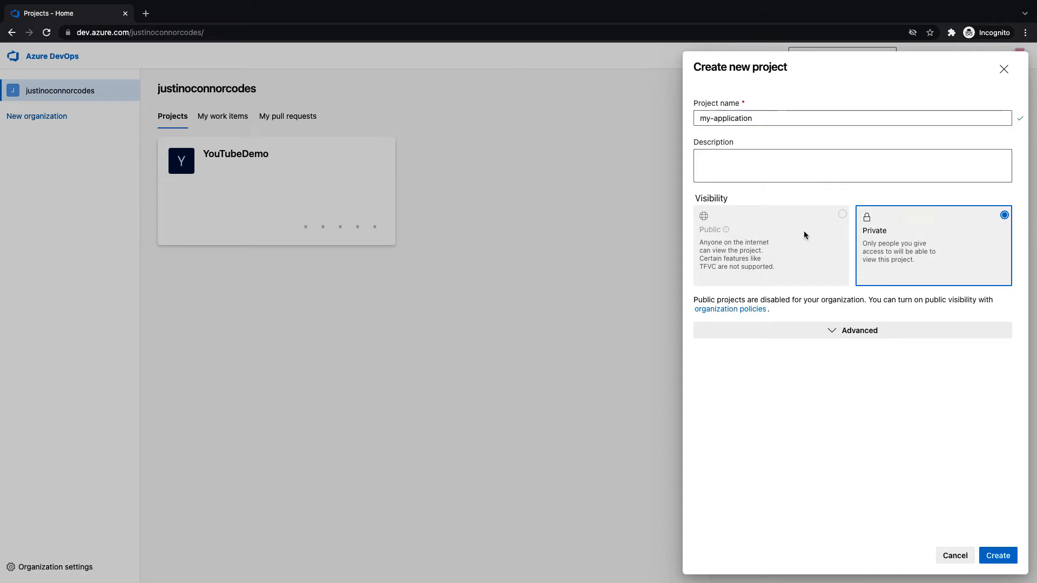
triple_click(731, 255)
click(788, 259)
In the advanced options, keep Git version control and the Agile work item process
click(864, 336)
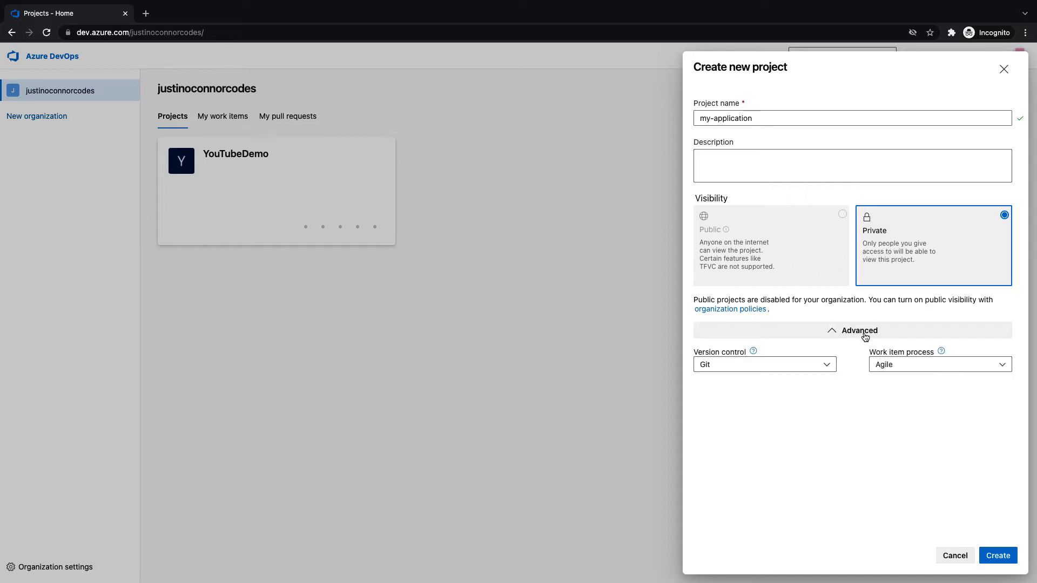
click(823, 368)
click(978, 374)
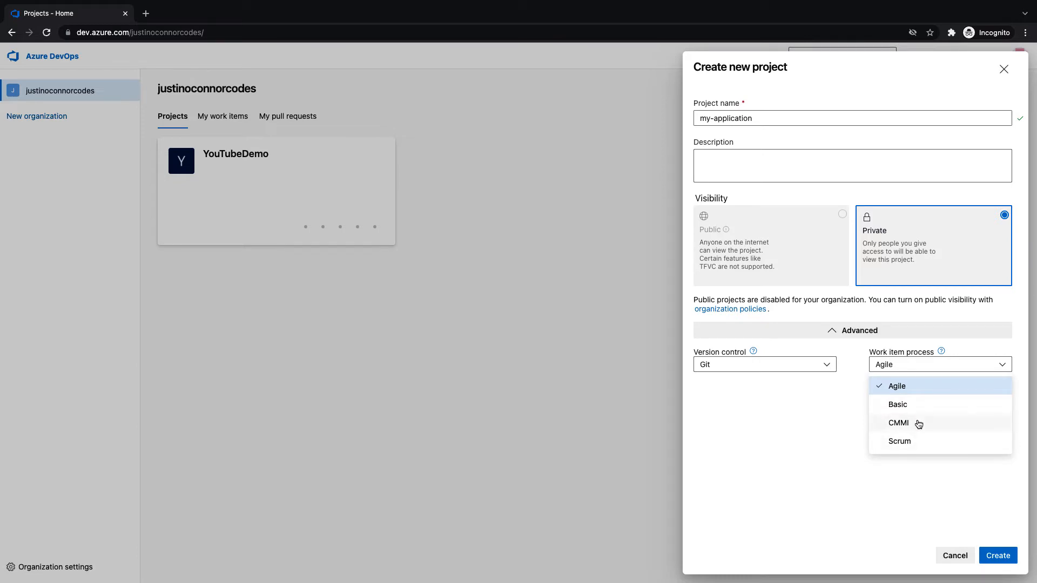
click(845, 403)
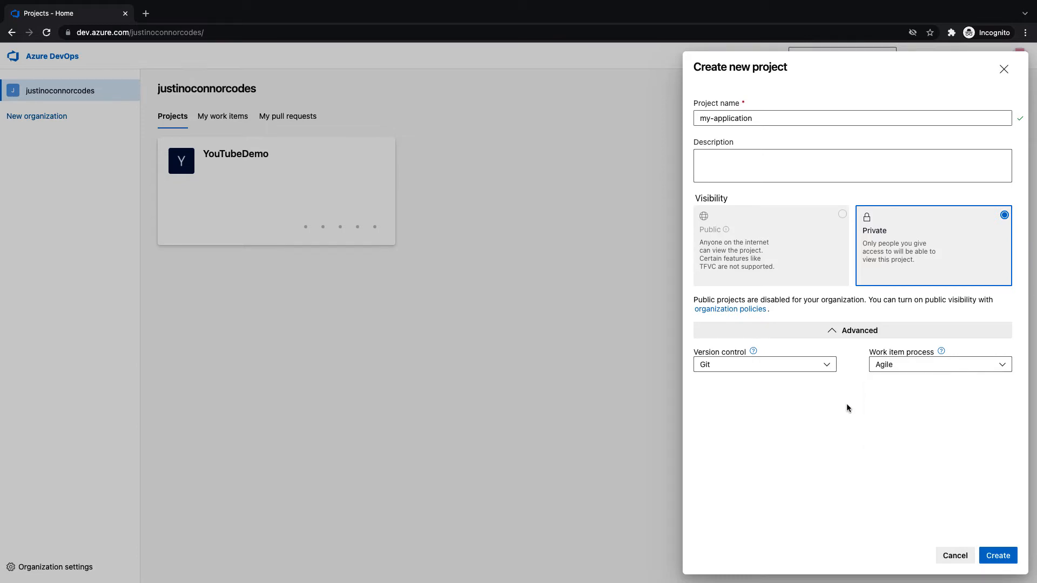
click(973, 370)
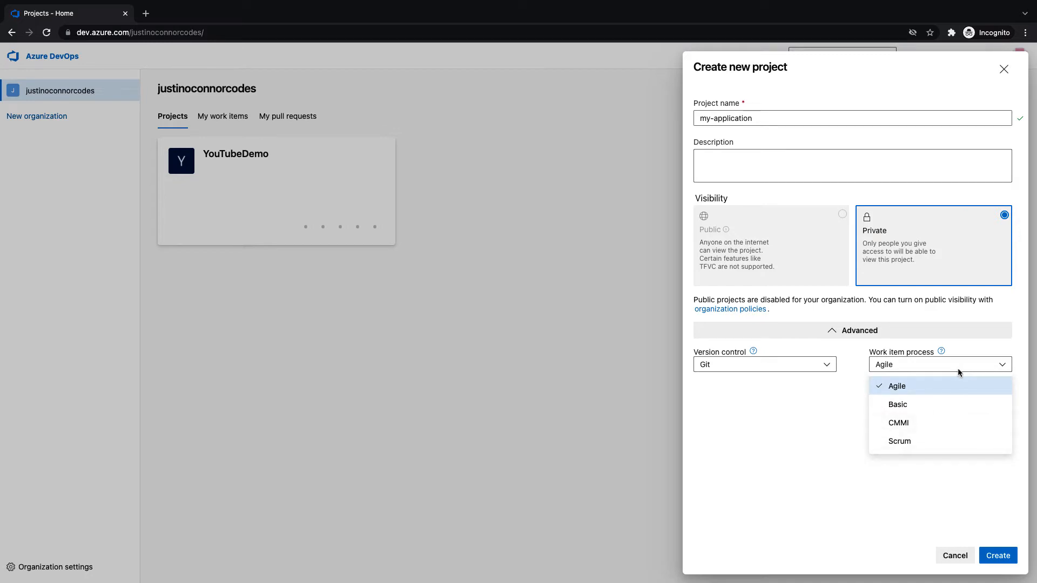
click(848, 386)
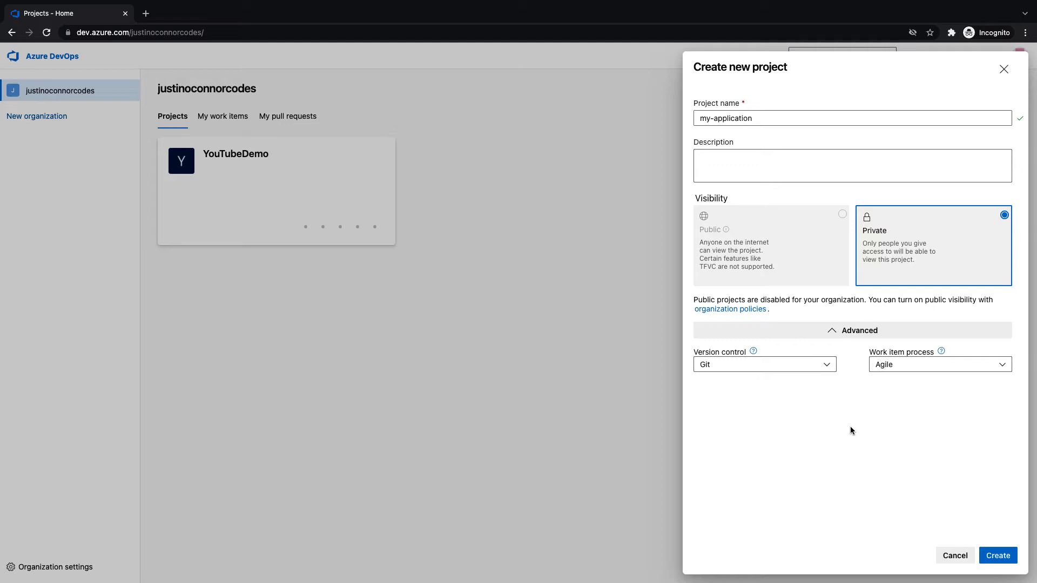
Create the my-application project, look at its settings, and return to the projects home
click(1002, 559)
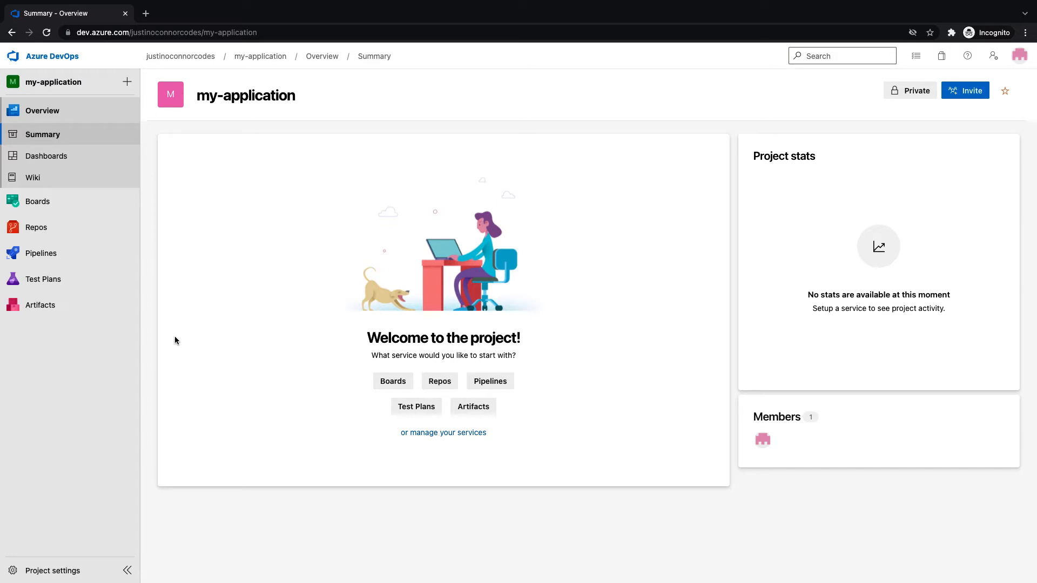
click(72, 569)
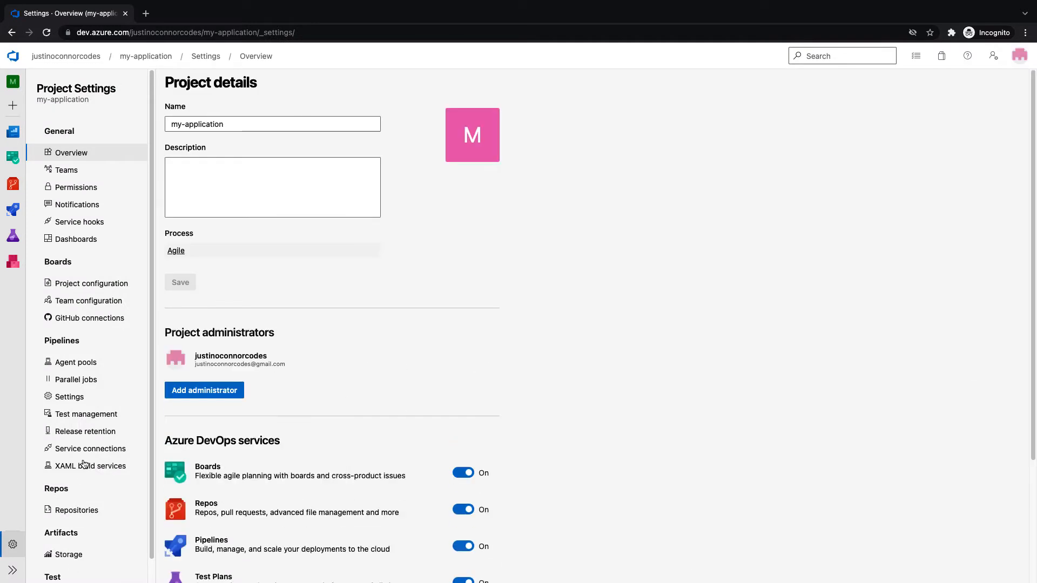
click(12, 58)
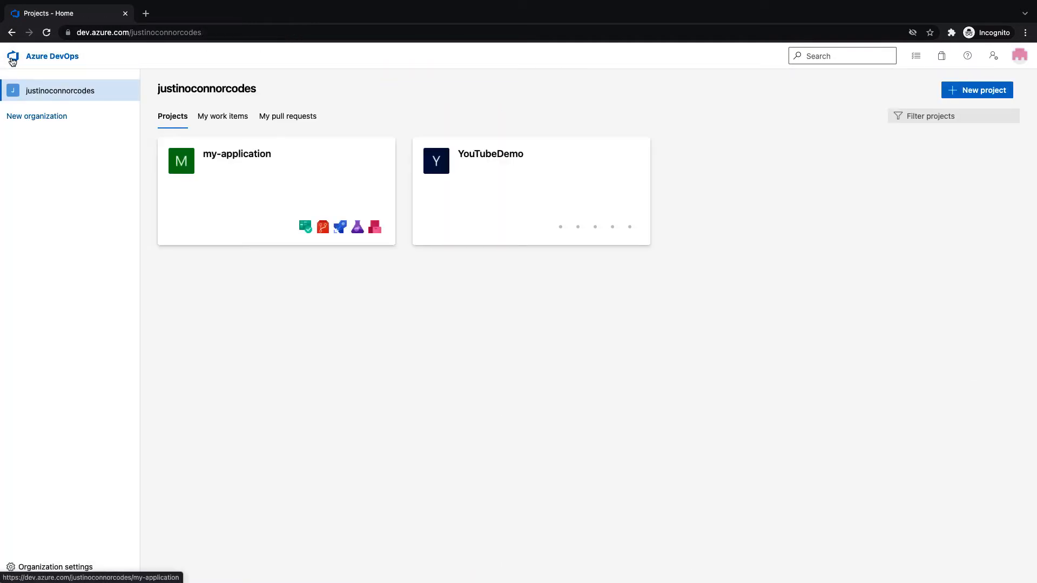
Review the organization's installed, requested and shared extensions, then go to the marketplace
click(74, 577)
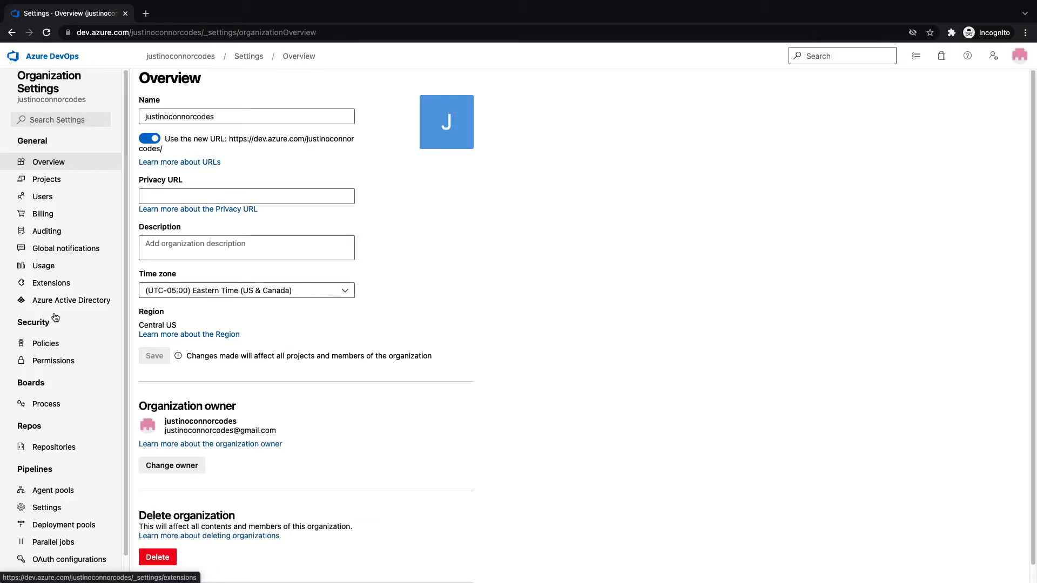
click(51, 285)
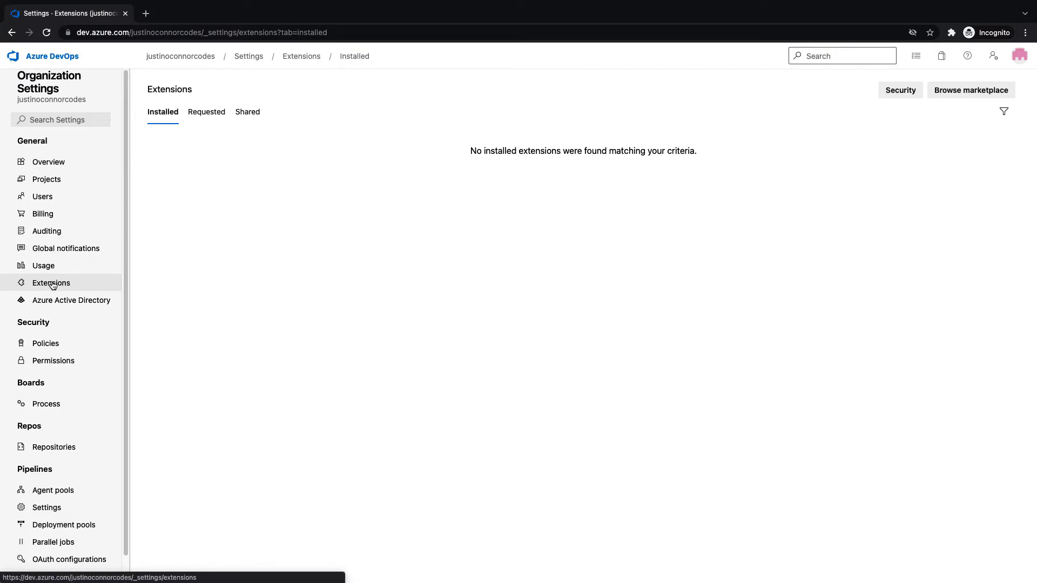
click(201, 119)
click(242, 116)
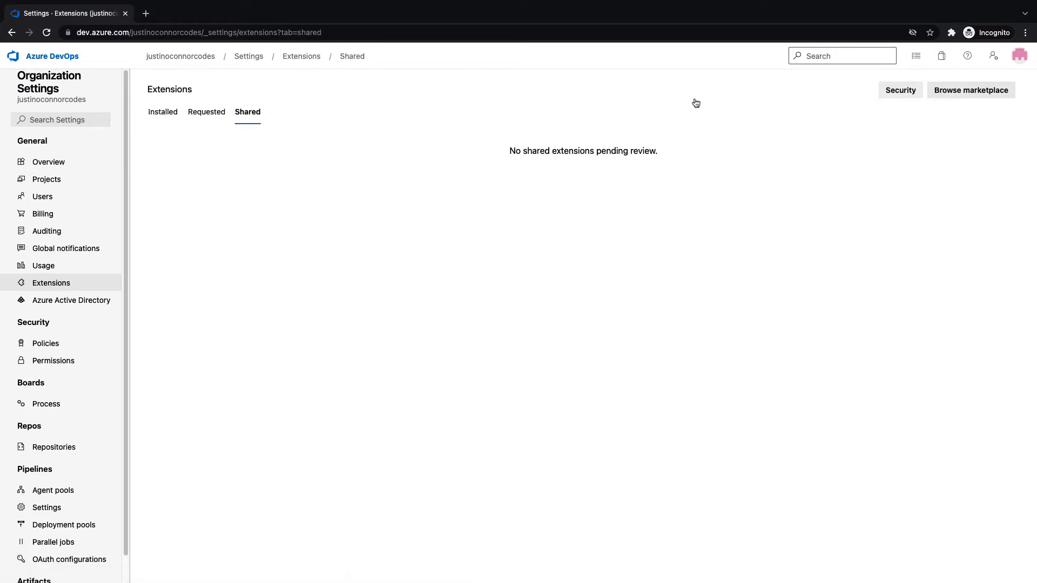
click(964, 91)
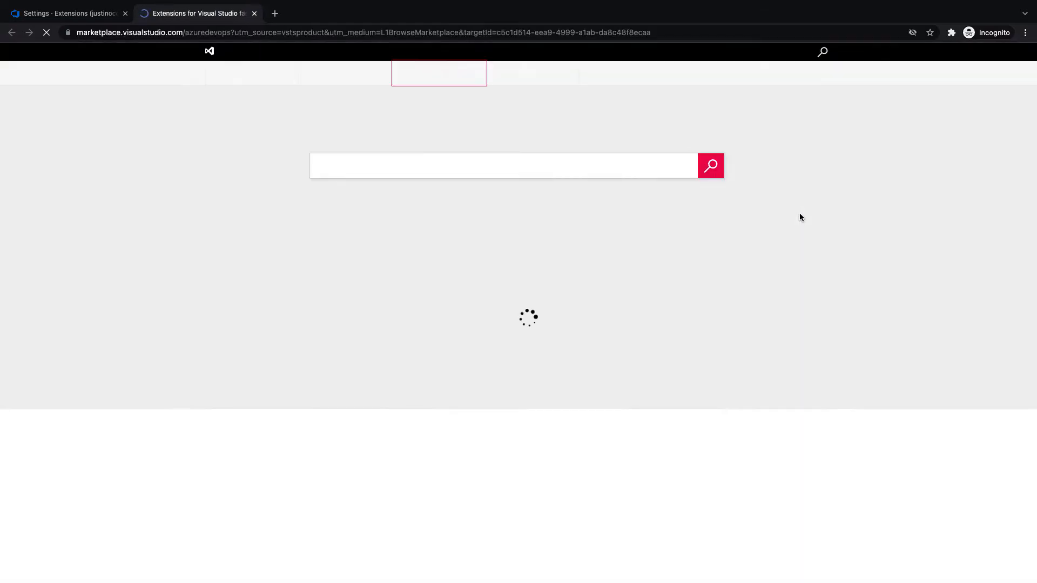
Search the marketplace for 'terraform' extensions
scroll(643, 297, down, 1)
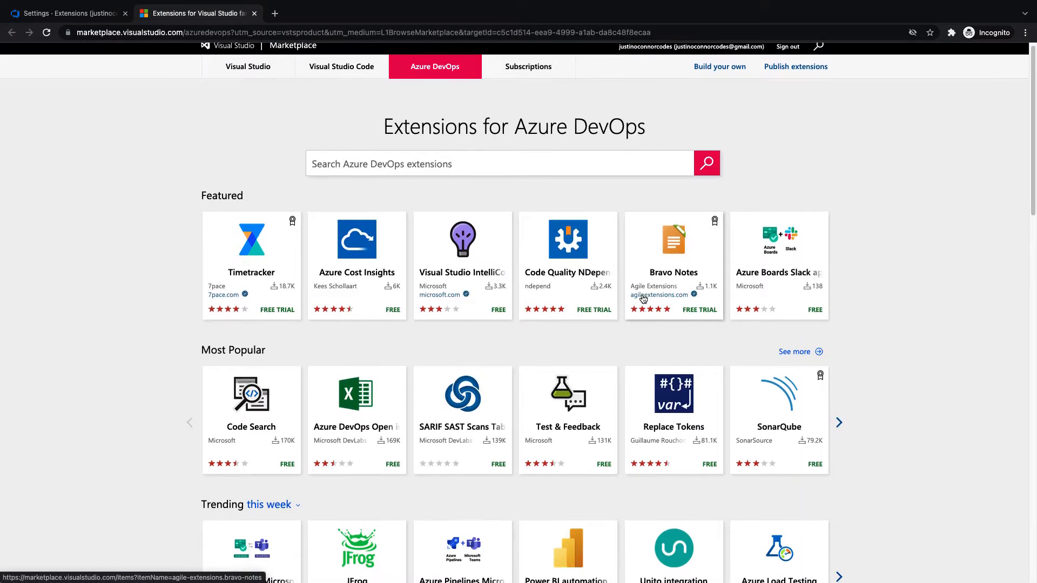
scroll(643, 299, down, 6)
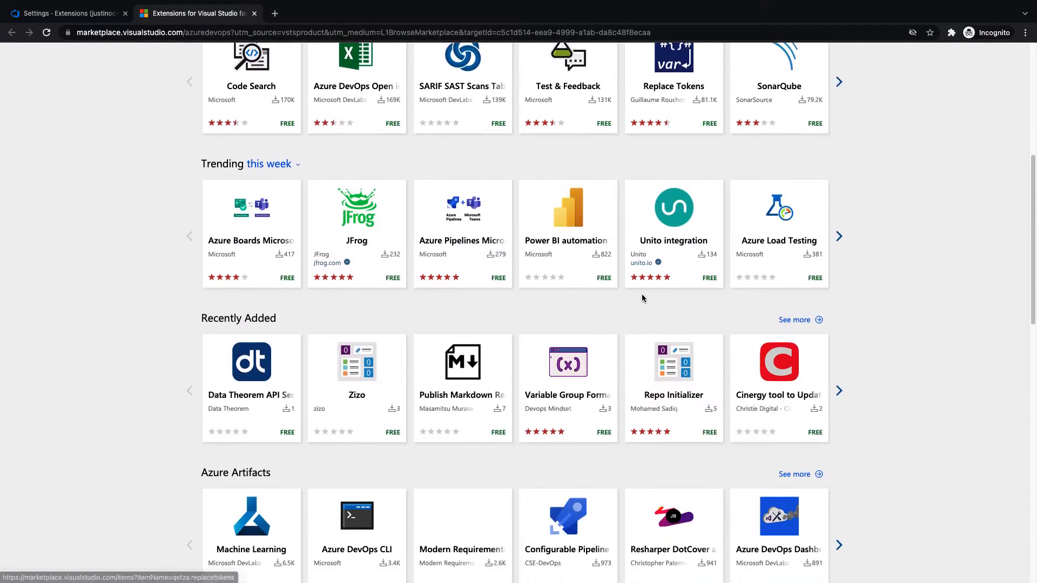
scroll(641, 298, up, 6)
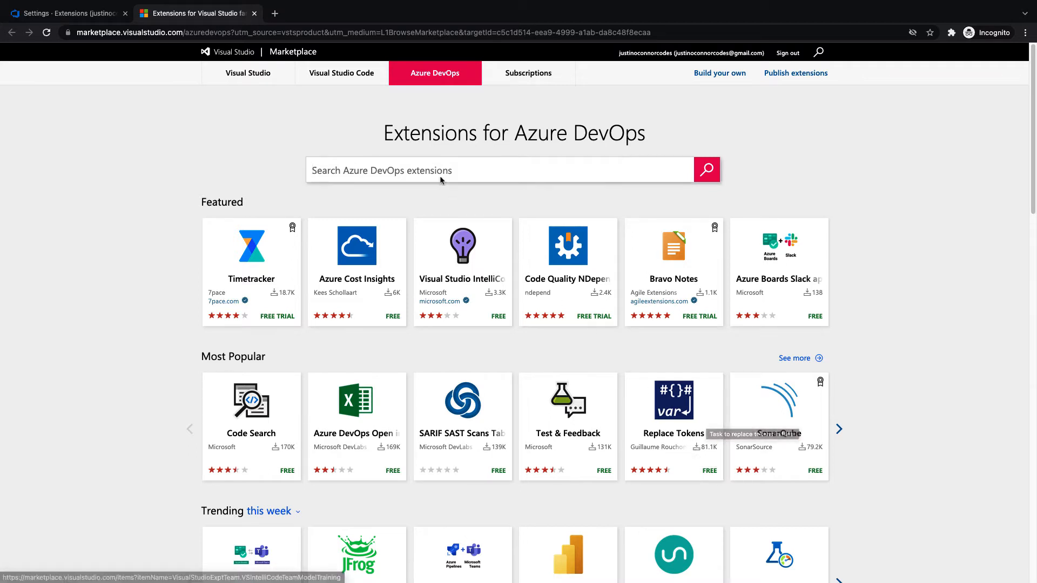
click(469, 171)
text(terraform)
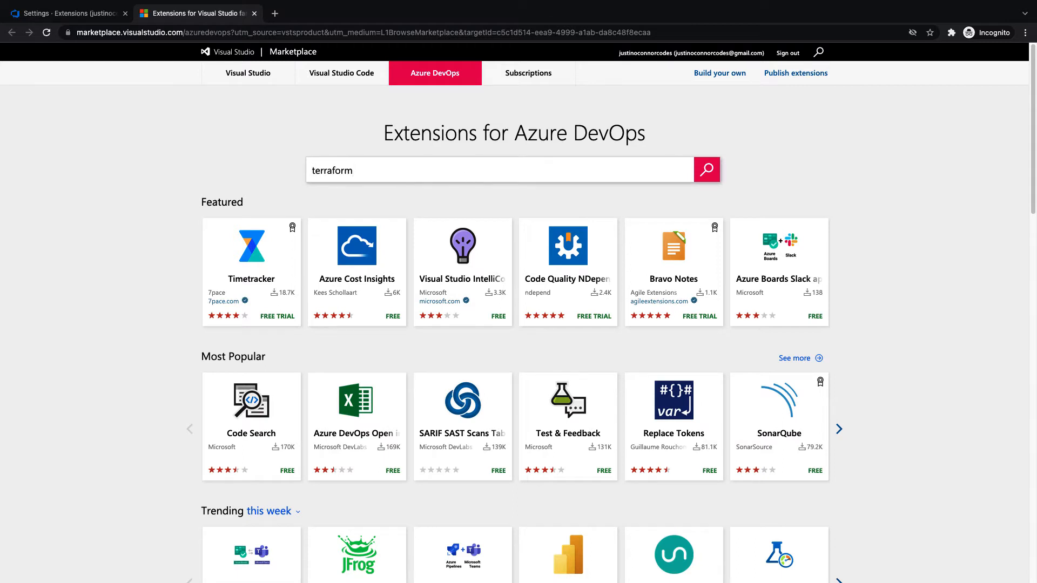
click(702, 171)
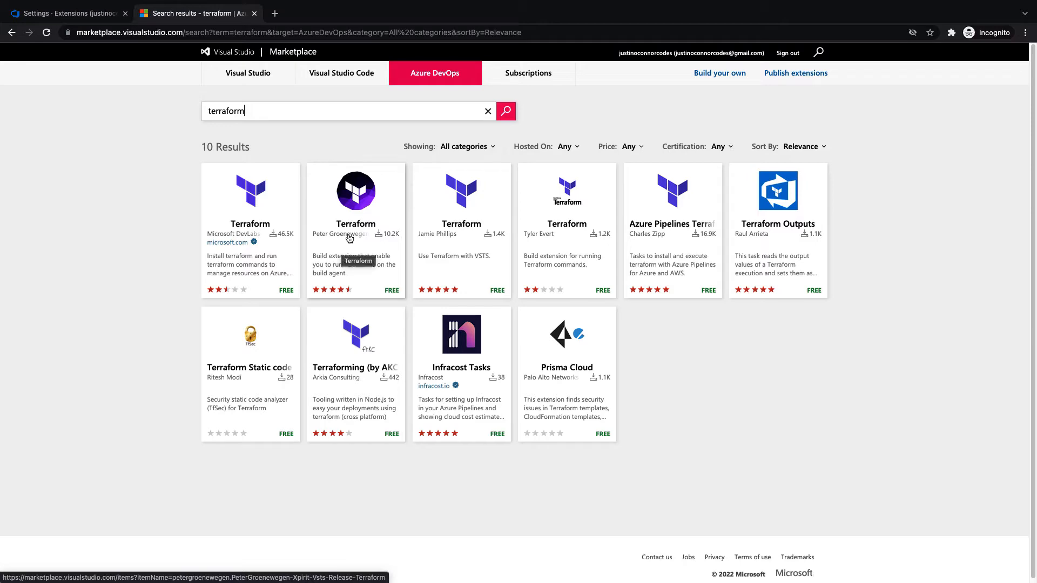
Replace the search with 'aws' and open the AWS Toolkit for Azure DevOps details page
double_click(353, 115)
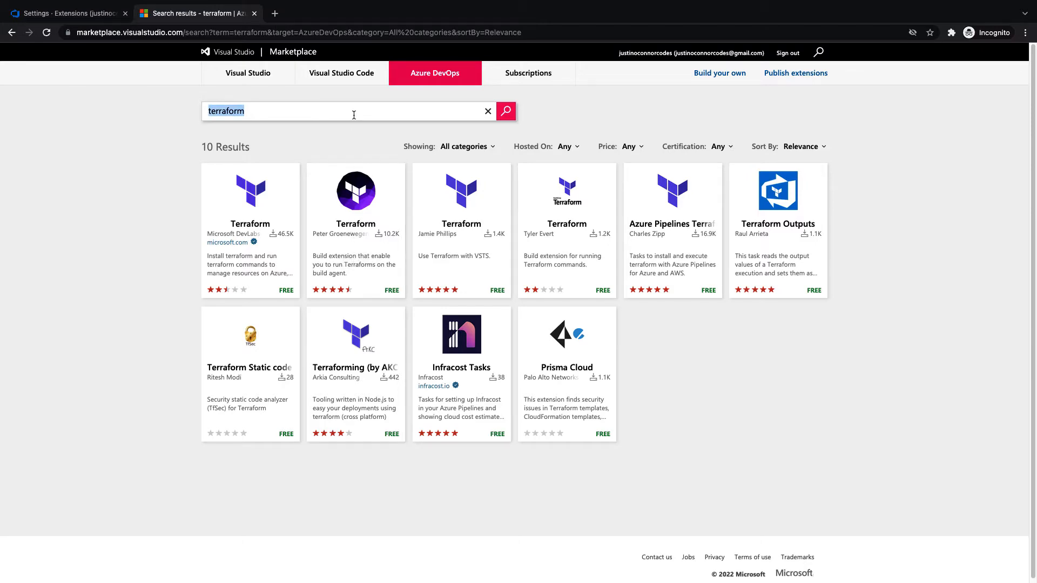
key(BackSpace)
text(aws)
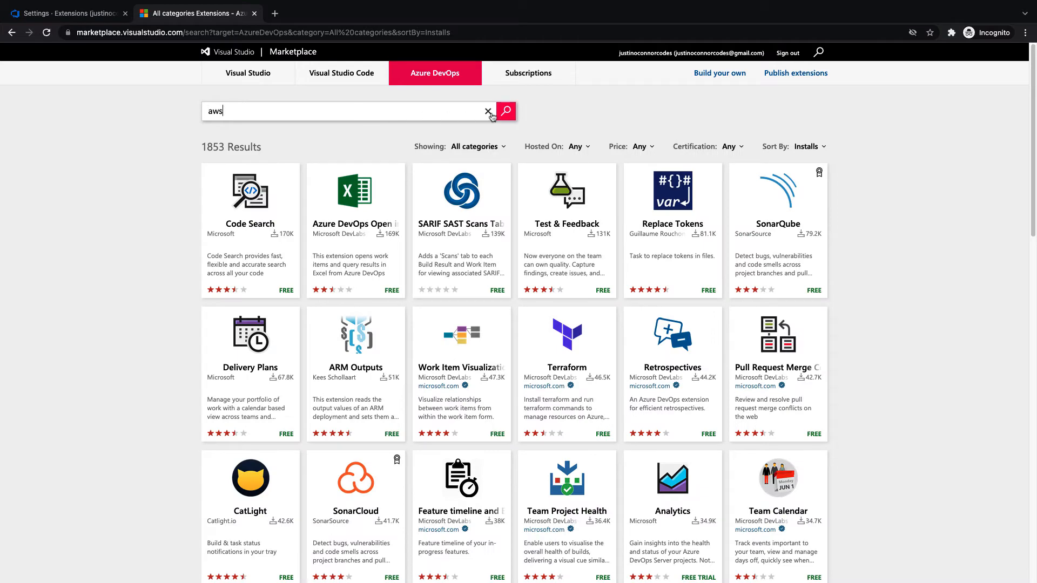
key(Return)
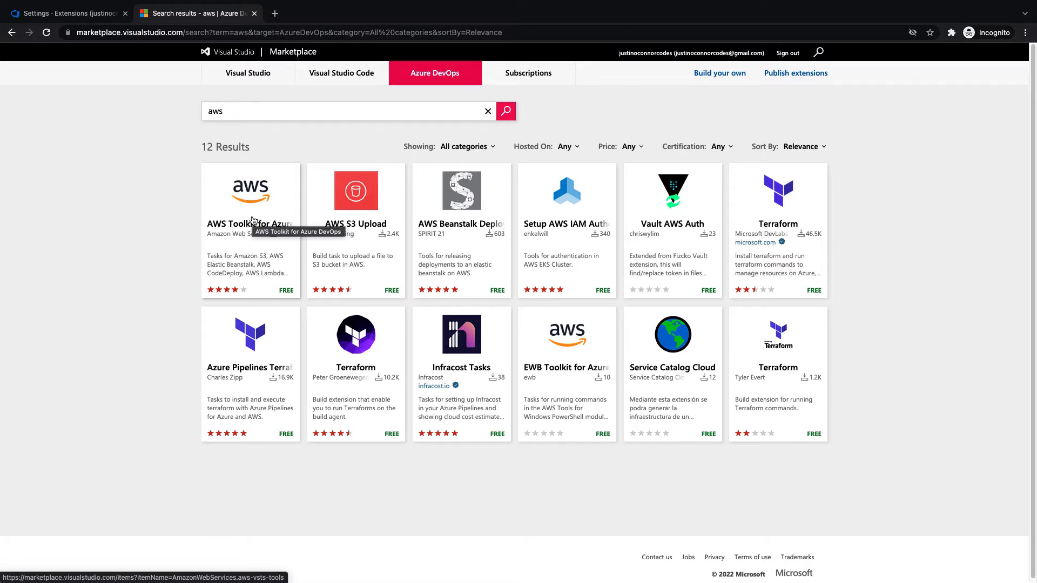
click(252, 220)
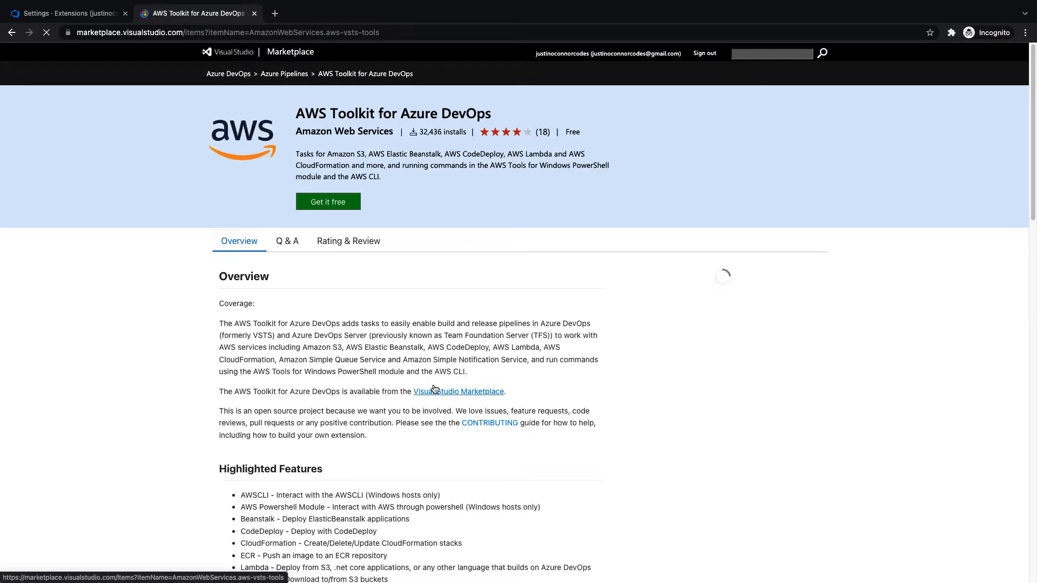
scroll(433, 384, down, 4)
drag(242, 297, 470, 432)
click(485, 426)
scroll(486, 429, up, 4)
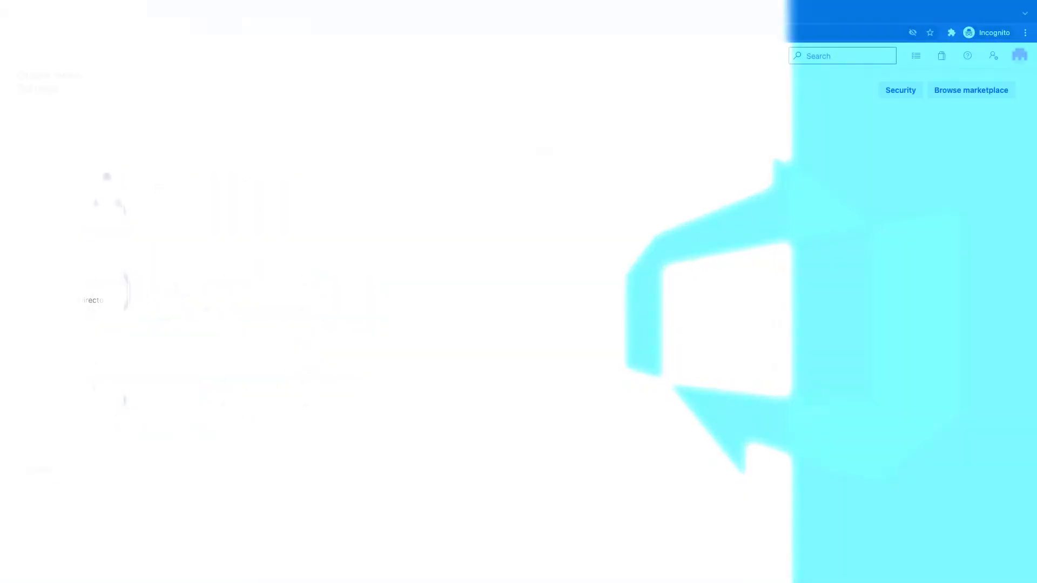
From the projects home, open my-application and go to Boards work items
click(34, 54)
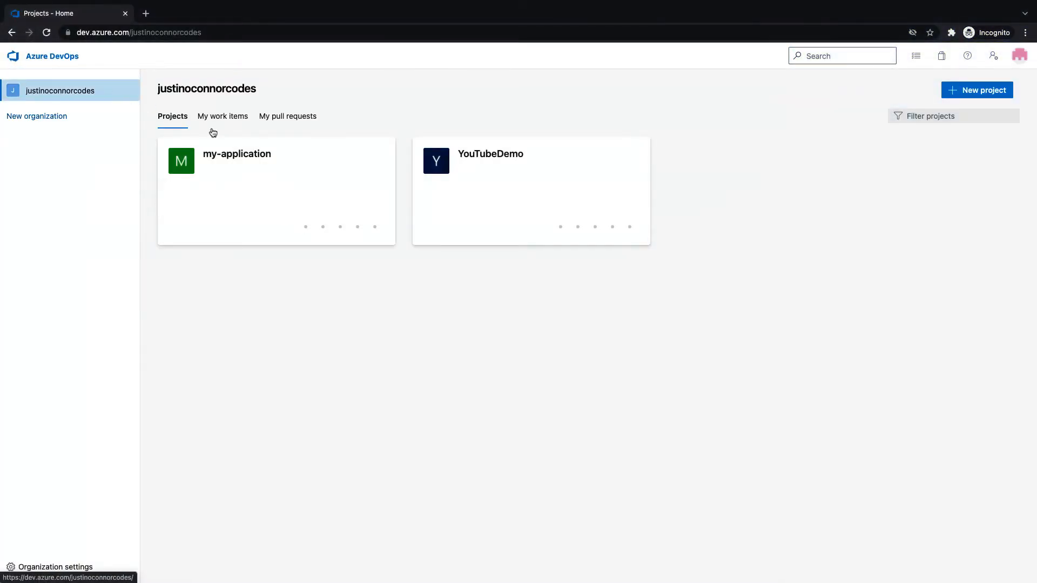
click(296, 166)
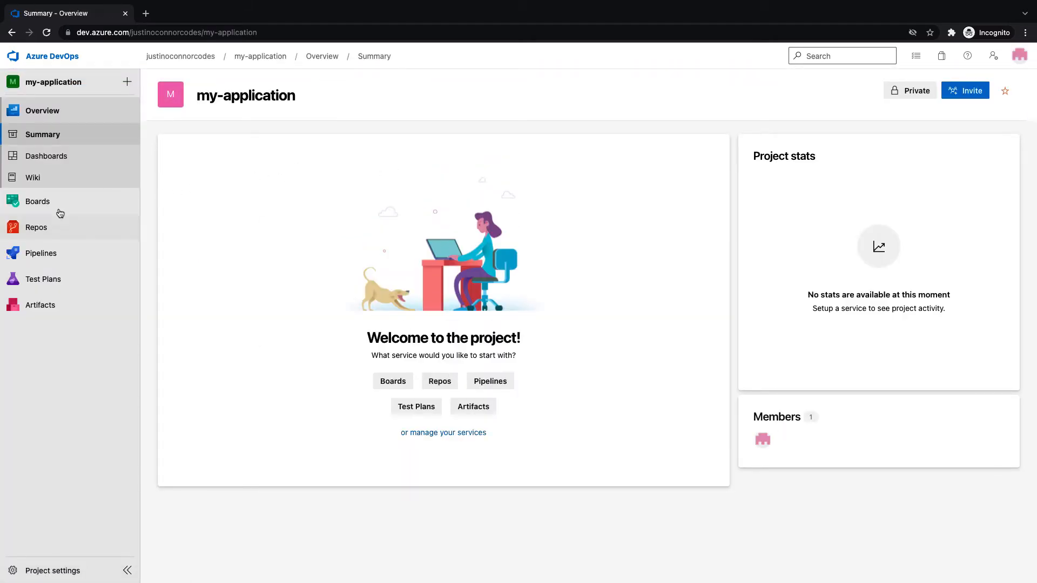
click(58, 210)
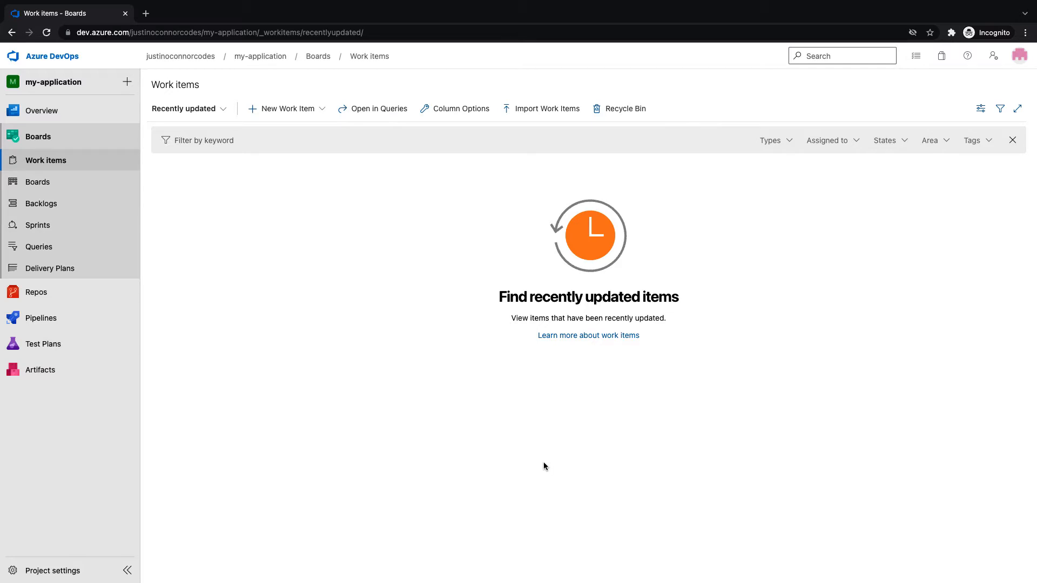
Check the work item views, then open the my-application Team backlog and its level list
click(217, 118)
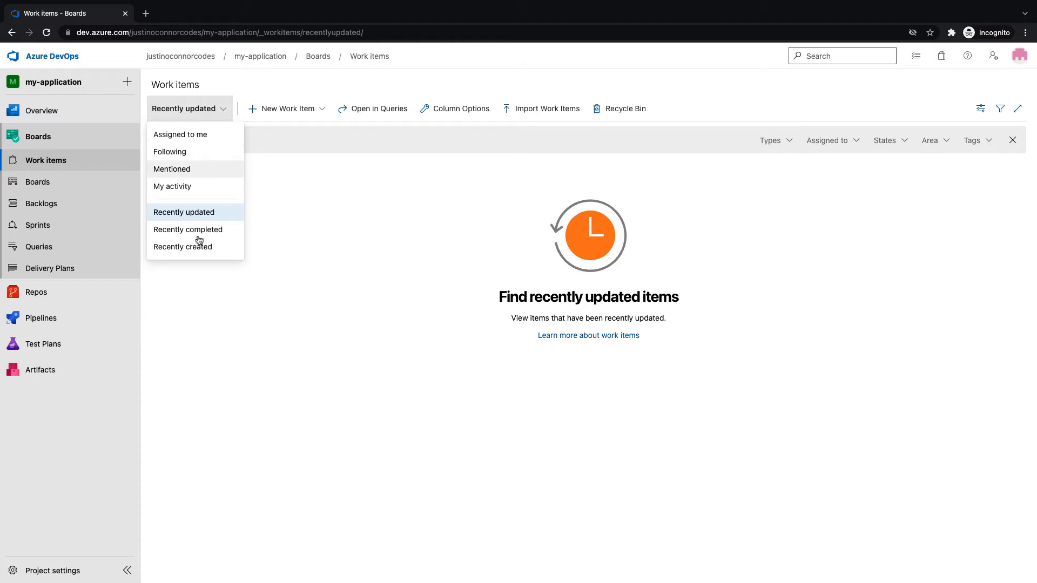
click(317, 201)
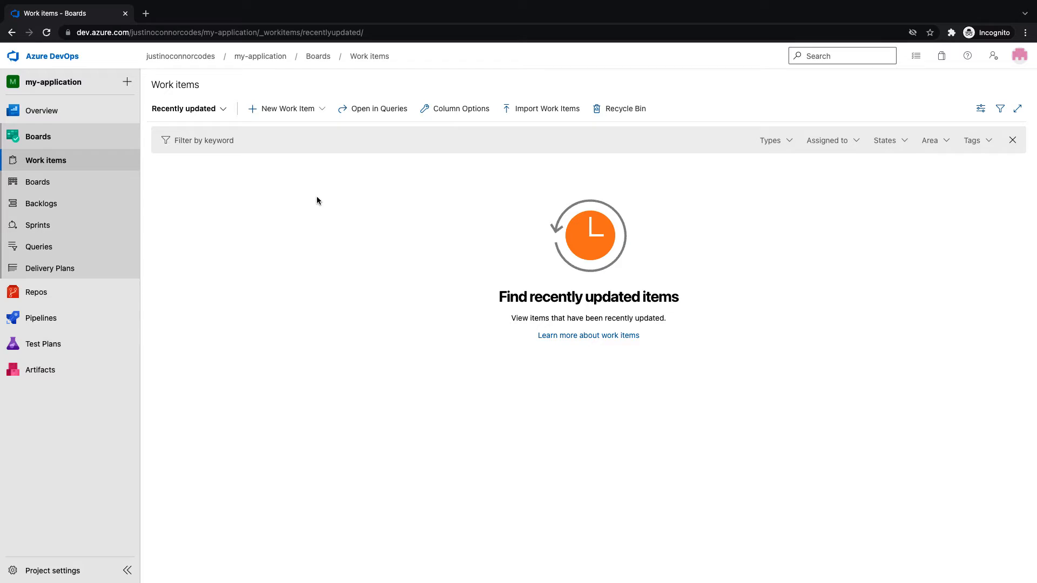
click(43, 201)
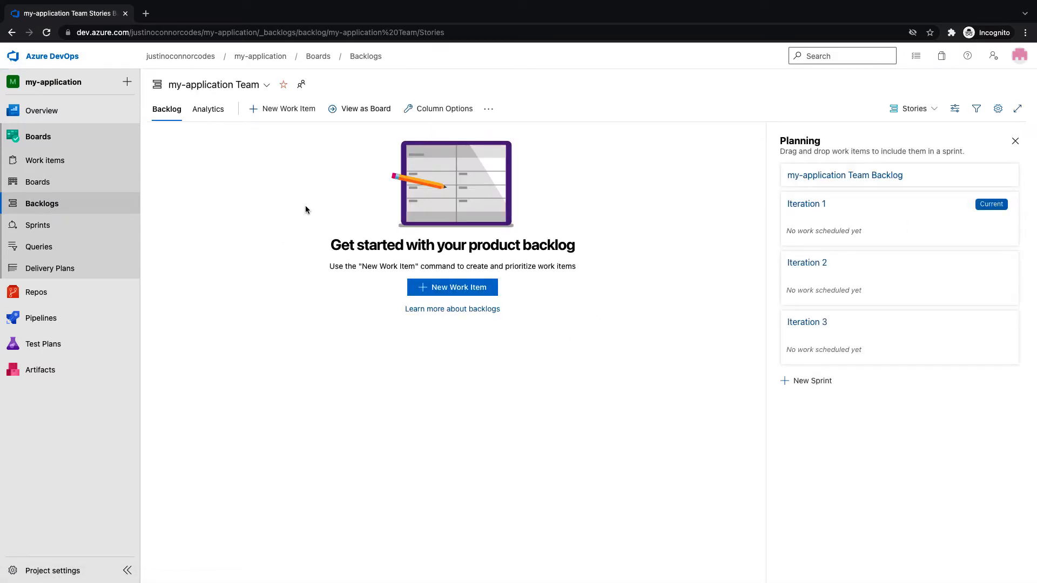
click(913, 112)
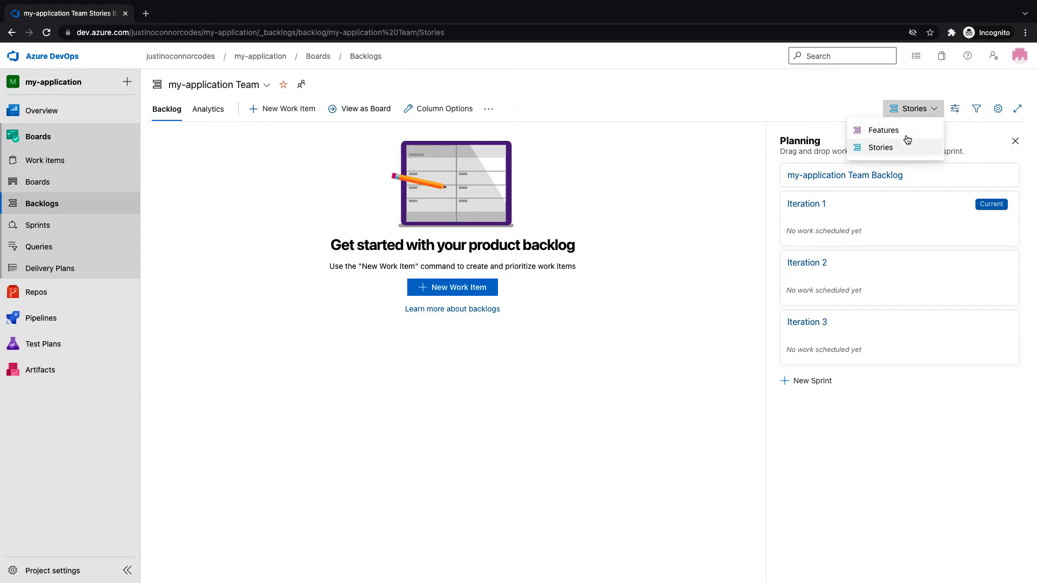
Switch the backlog to Features and add 'Create Checkout Cart' at the top
click(898, 134)
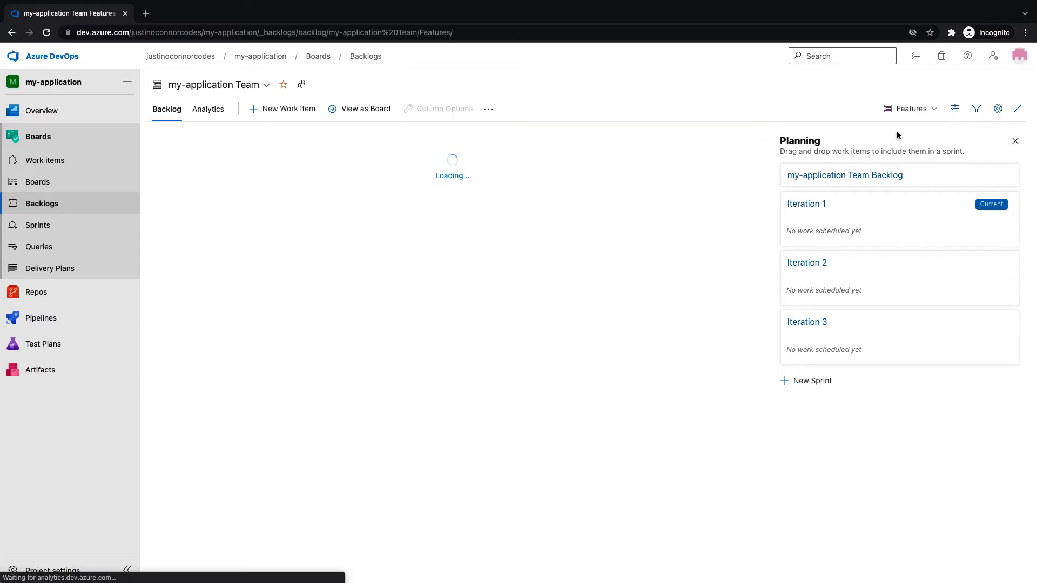
click(468, 287)
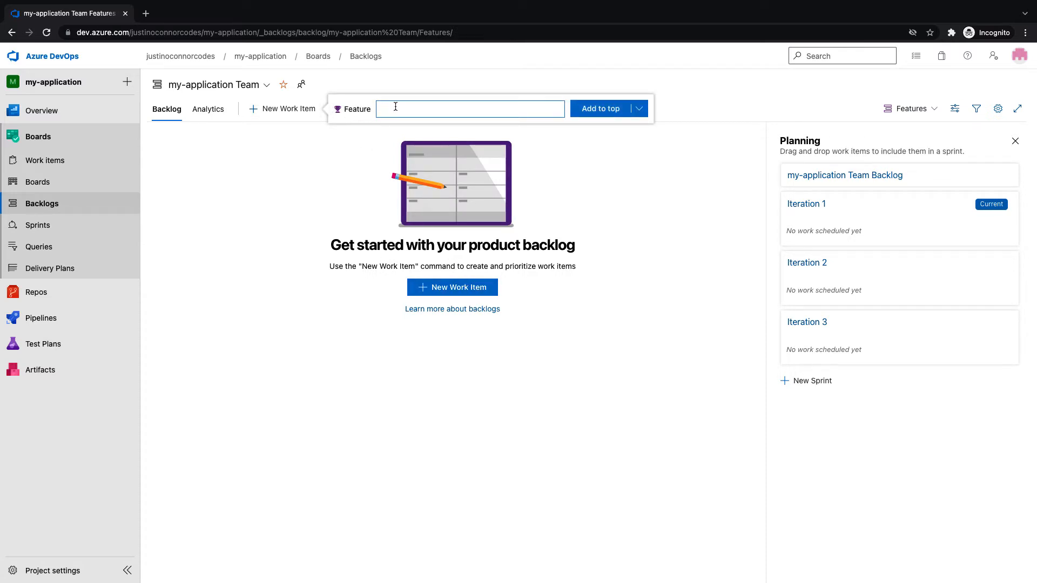
click(640, 109)
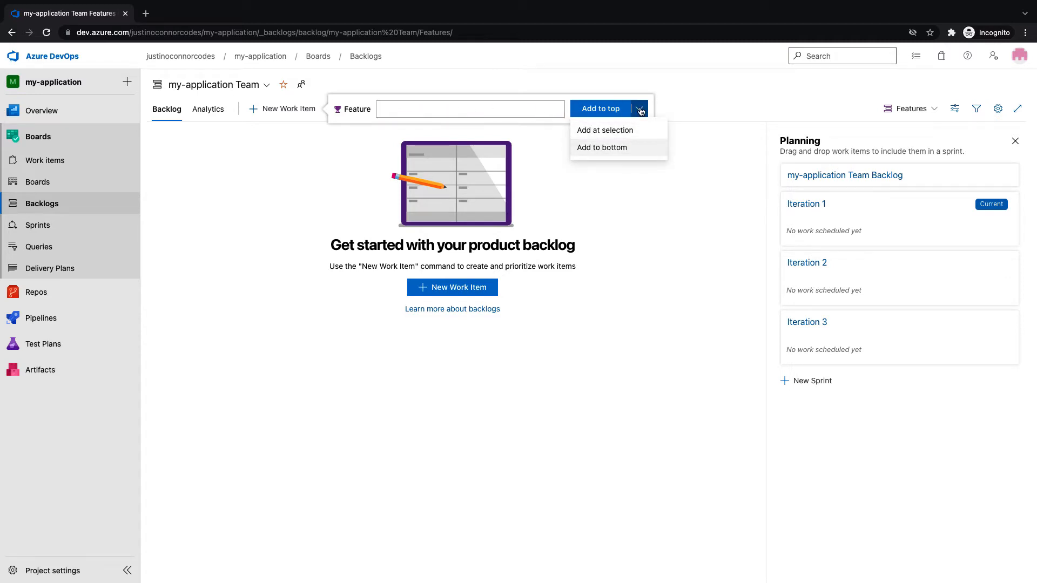
click(518, 111)
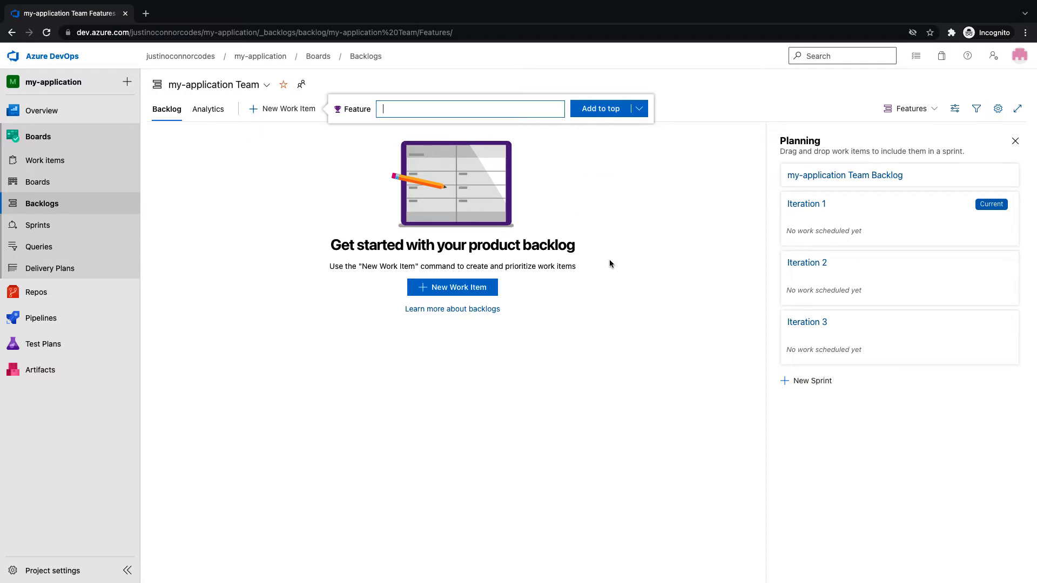
text(Create Checkout Cart)
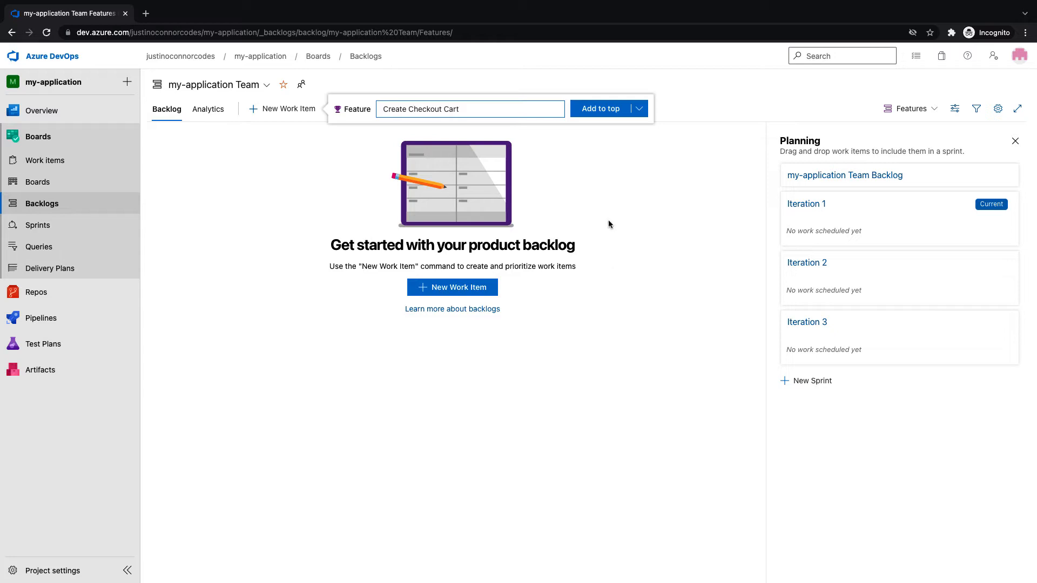
click(606, 113)
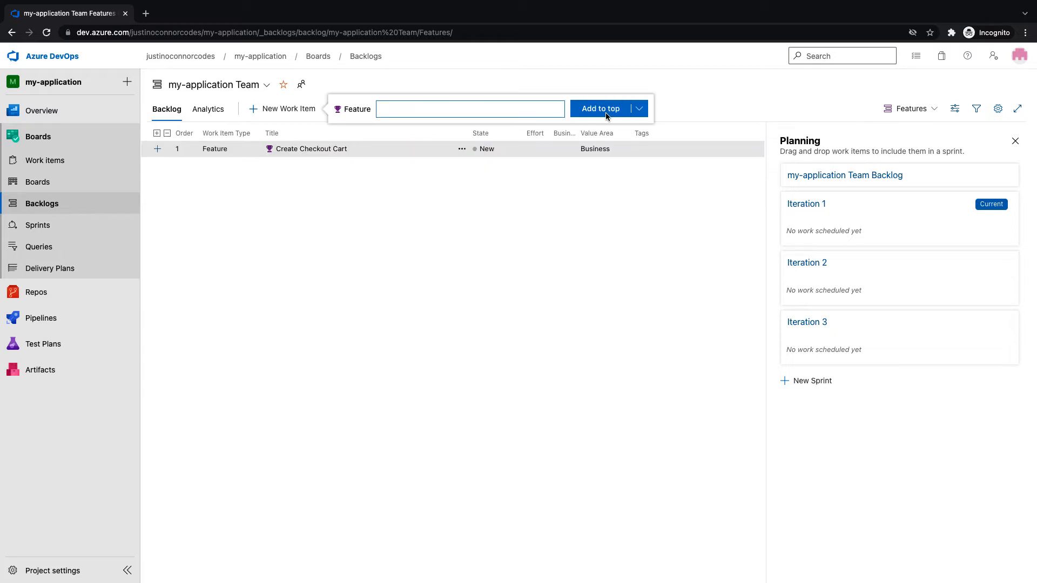
click(159, 154)
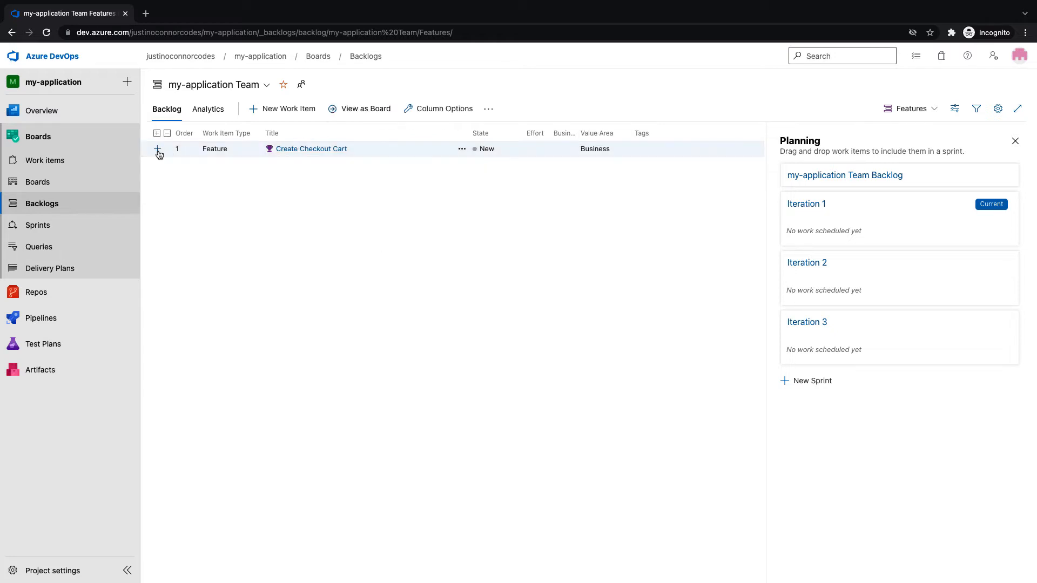
Add User Story 1 and a second user story as children of Create Checkout Cart
click(157, 150)
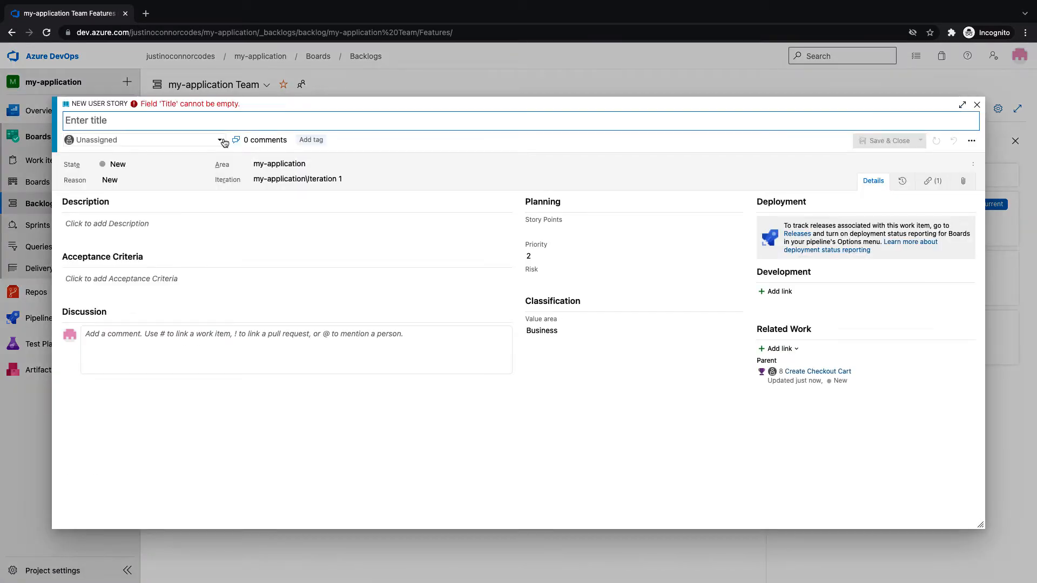
text(User Story 1)
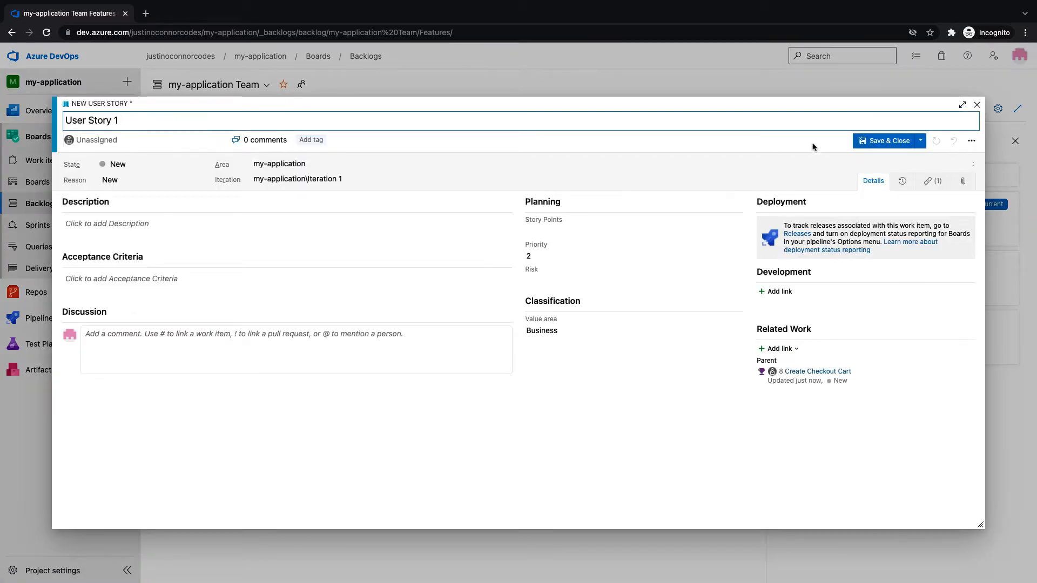
click(885, 144)
click(158, 151)
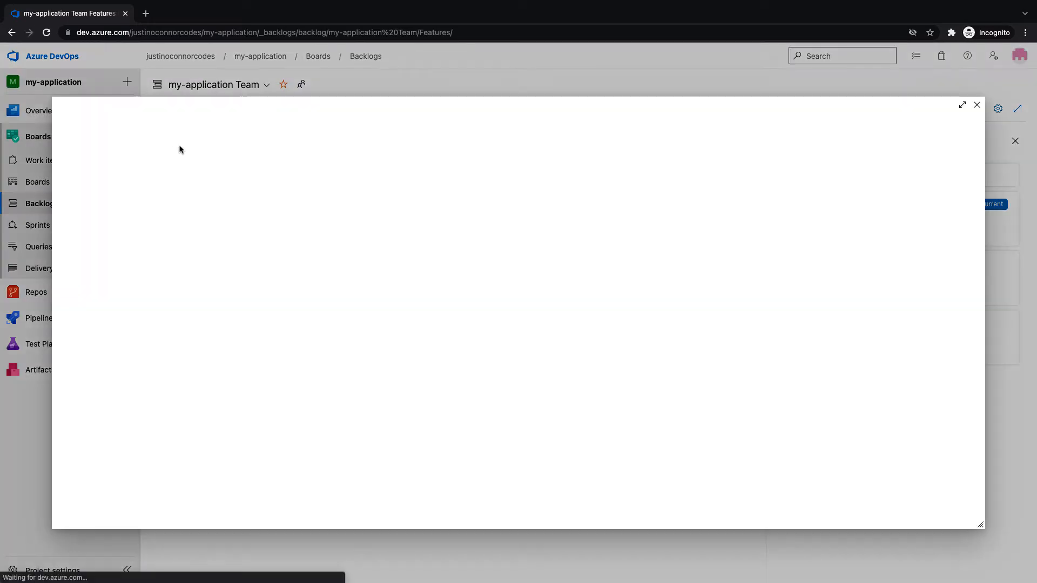
text(User Story 3)
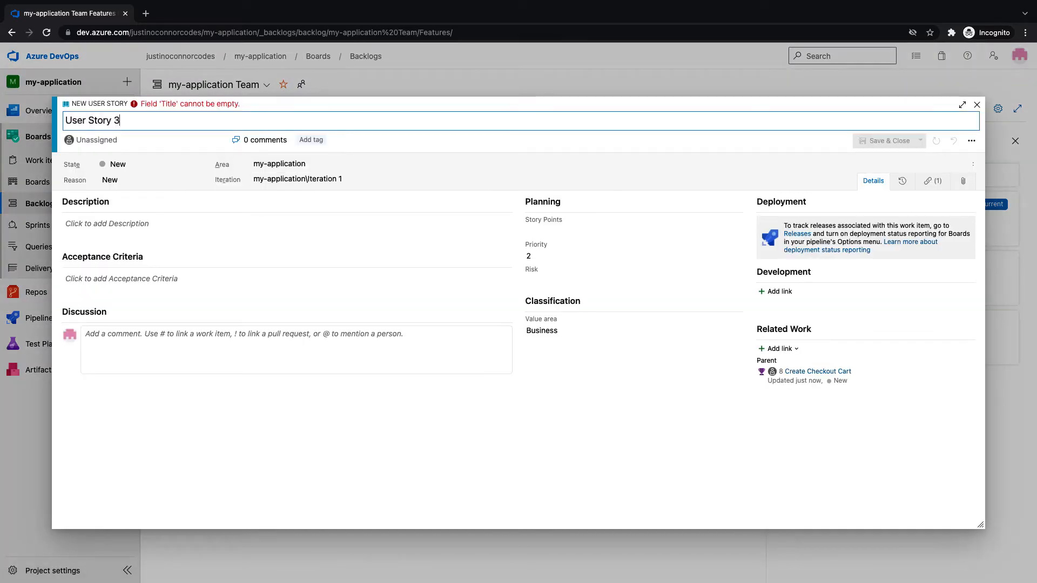
click(889, 142)
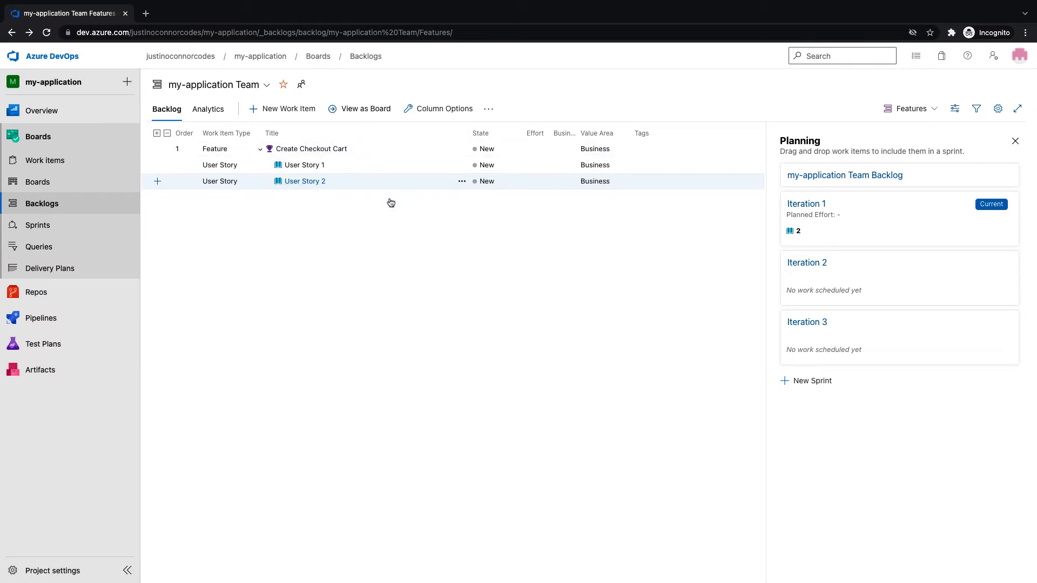
Switch the backlog to the Stories level and check User Story 1's details
click(260, 149)
click(261, 151)
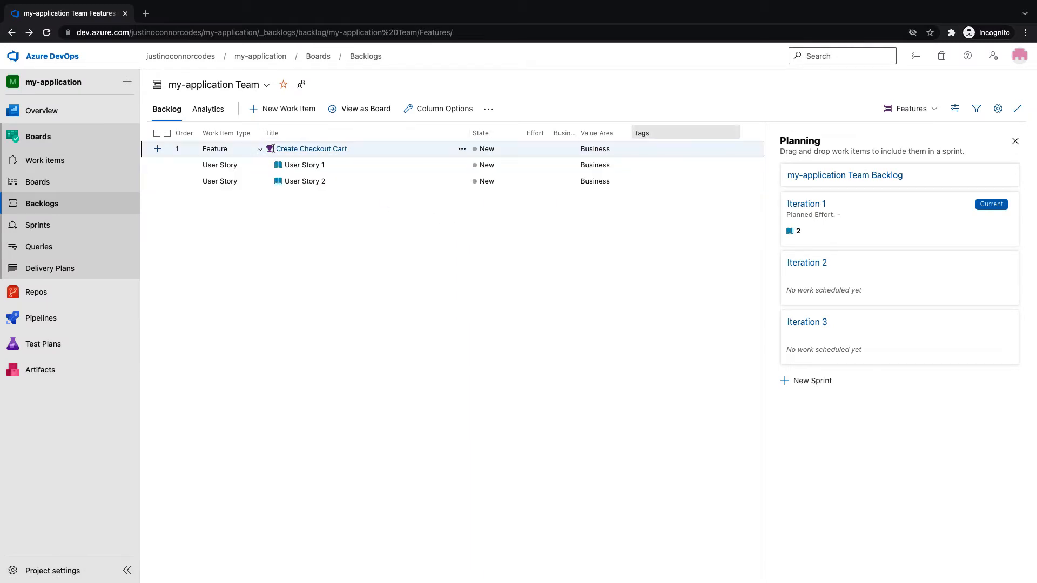
click(907, 108)
click(898, 147)
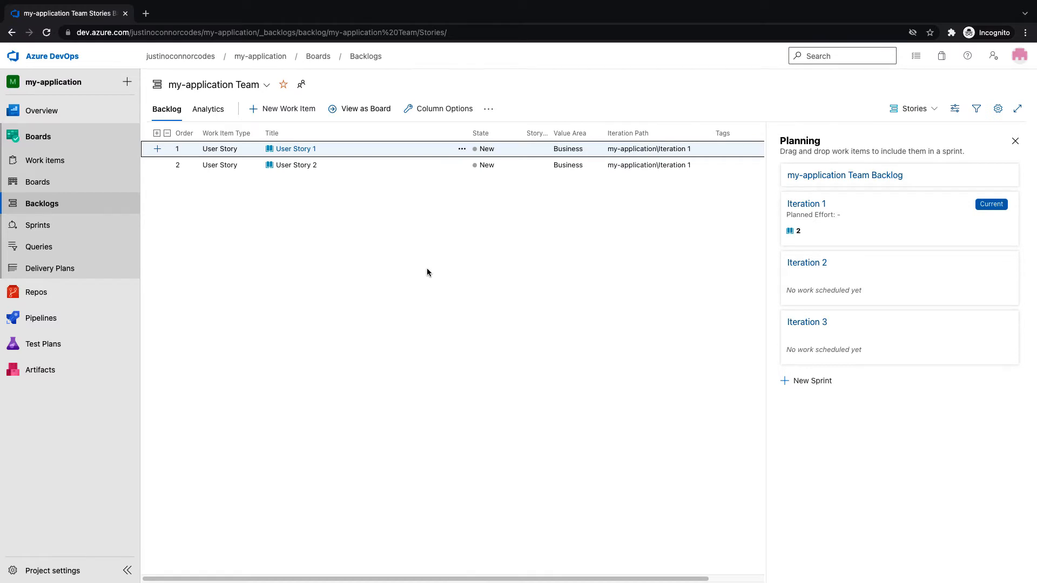
click(293, 149)
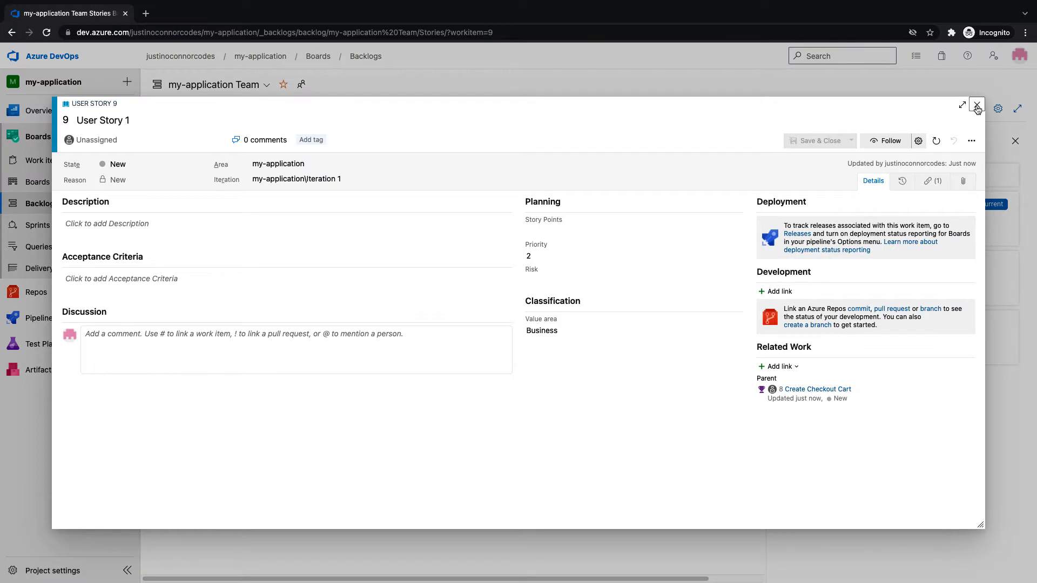
click(978, 106)
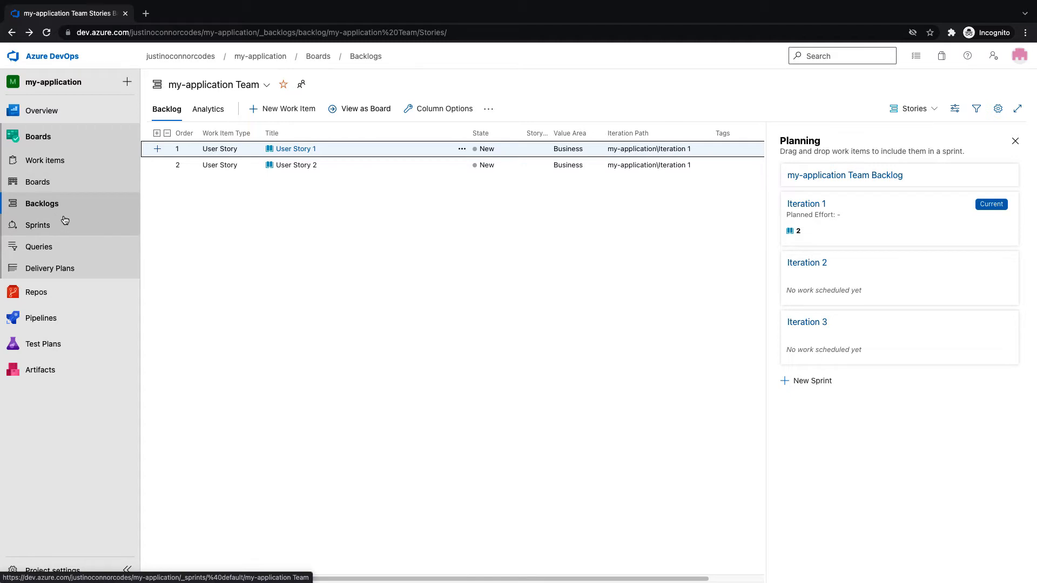
Open the my-application Team backlog, then the Boards project configuration in Project settings
click(50, 189)
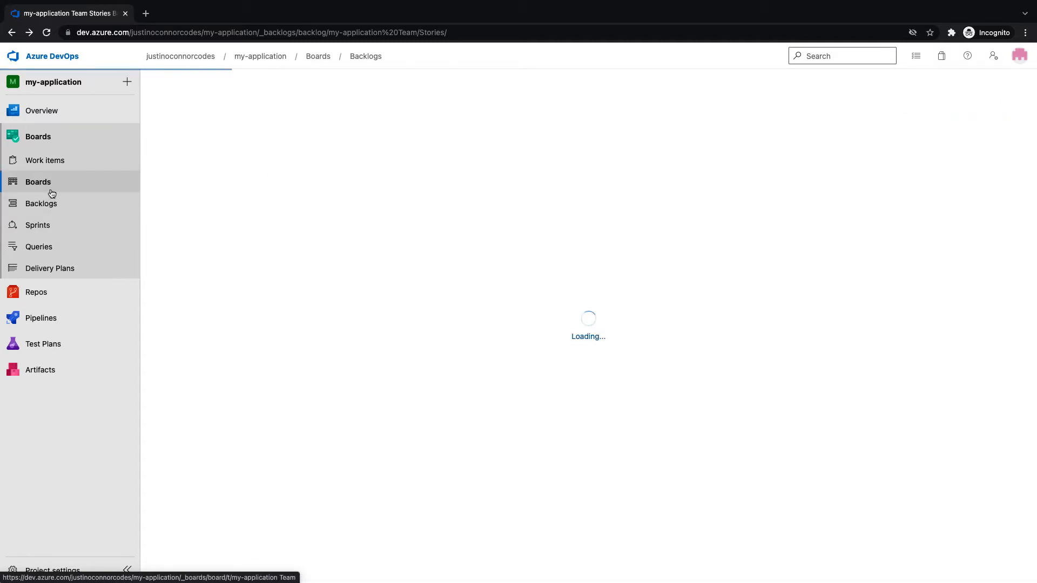
click(46, 205)
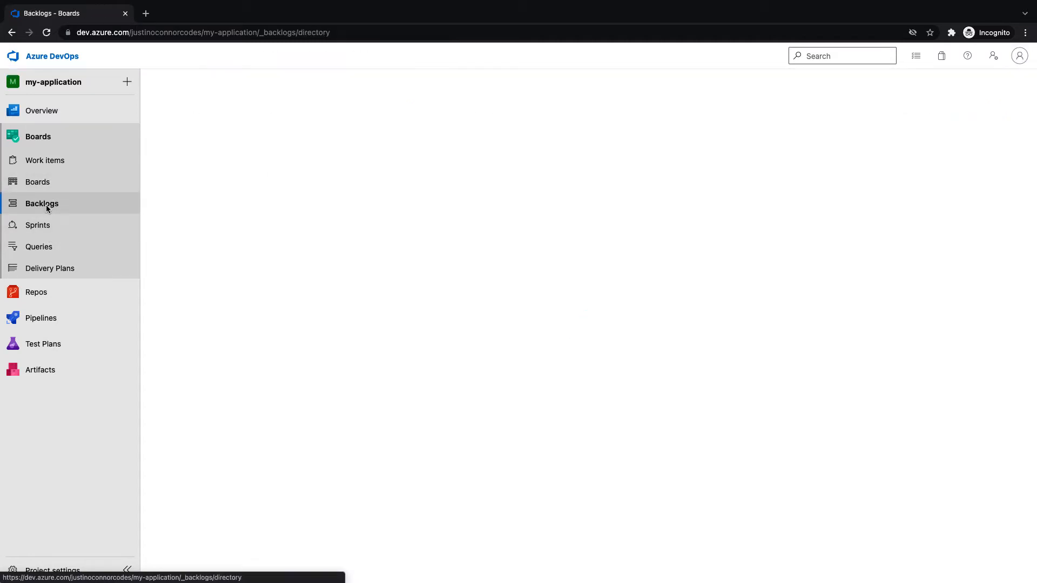
click(246, 158)
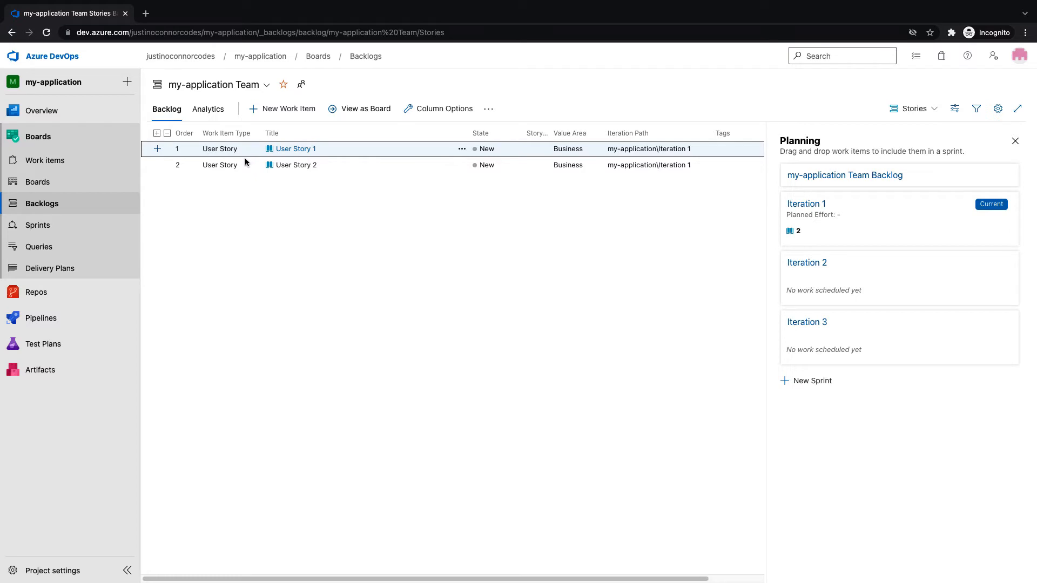
click(90, 569)
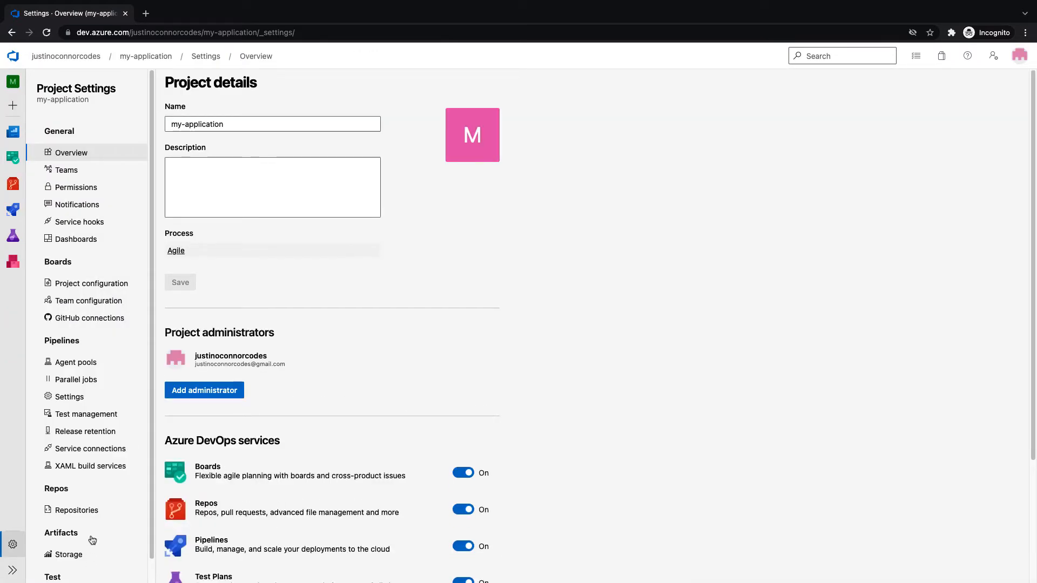
click(102, 284)
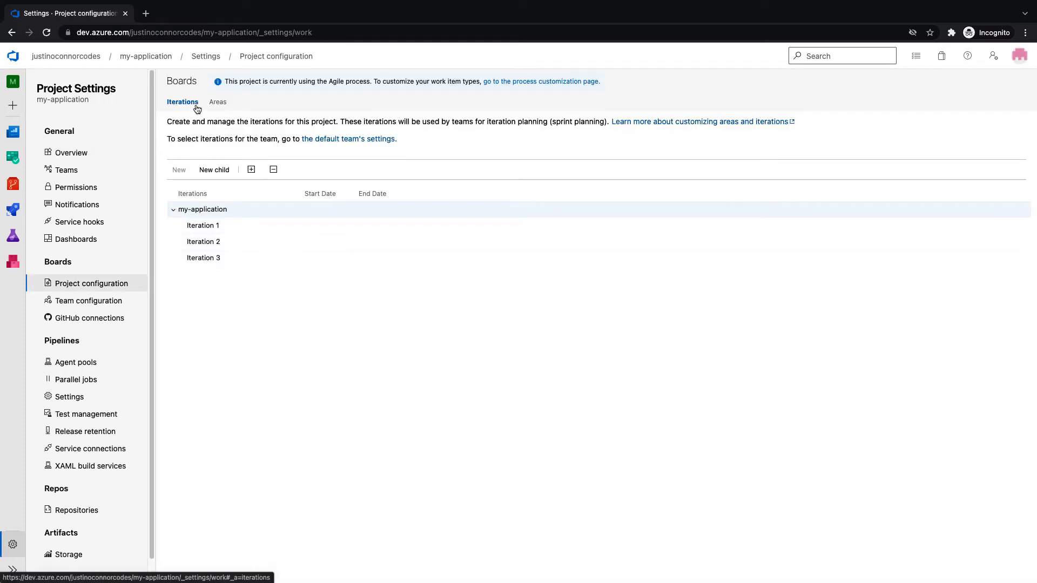
Rename Iteration 1 to Sprint 1, running 2/21/2022 to 3/4/2022
click(222, 103)
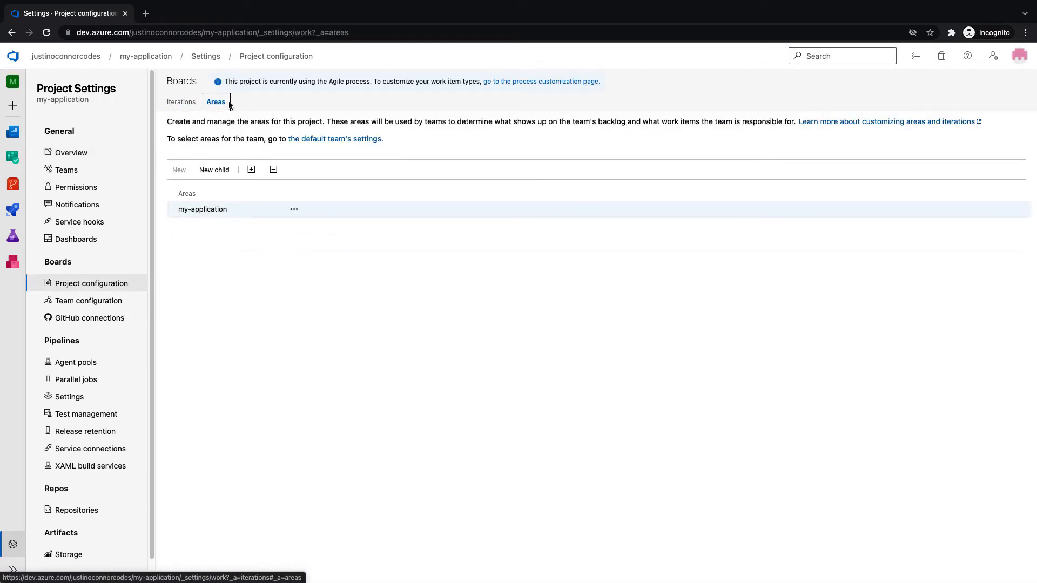
click(183, 107)
click(294, 225)
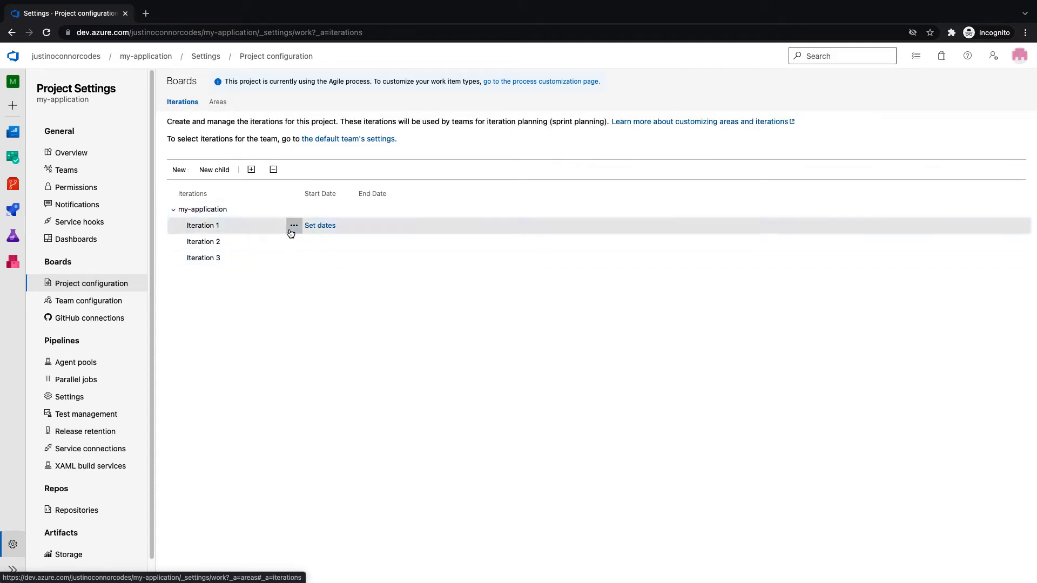
click(313, 277)
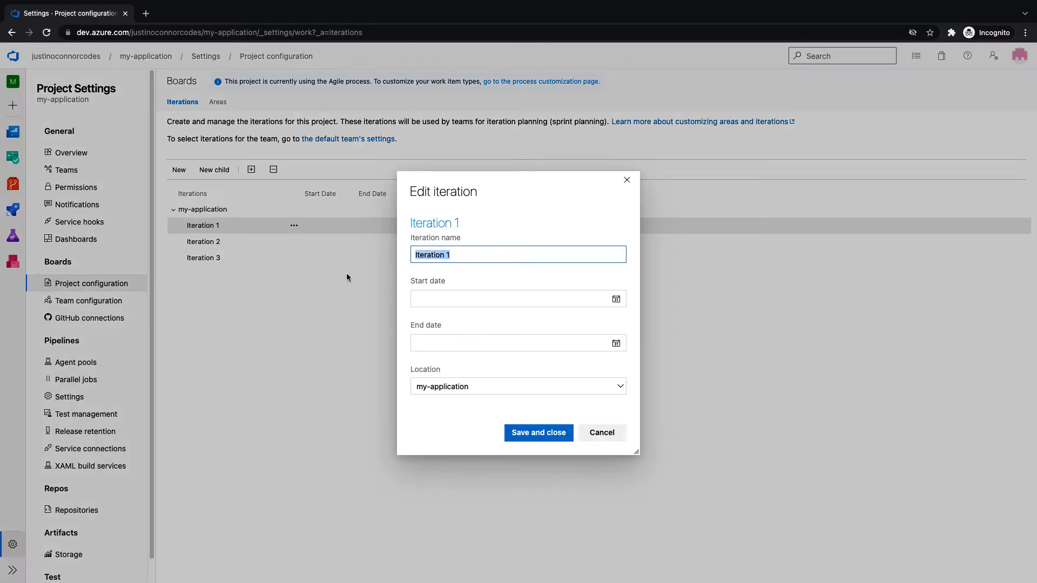
click(443, 259)
drag(446, 257, 377, 255)
text(Spriunt)
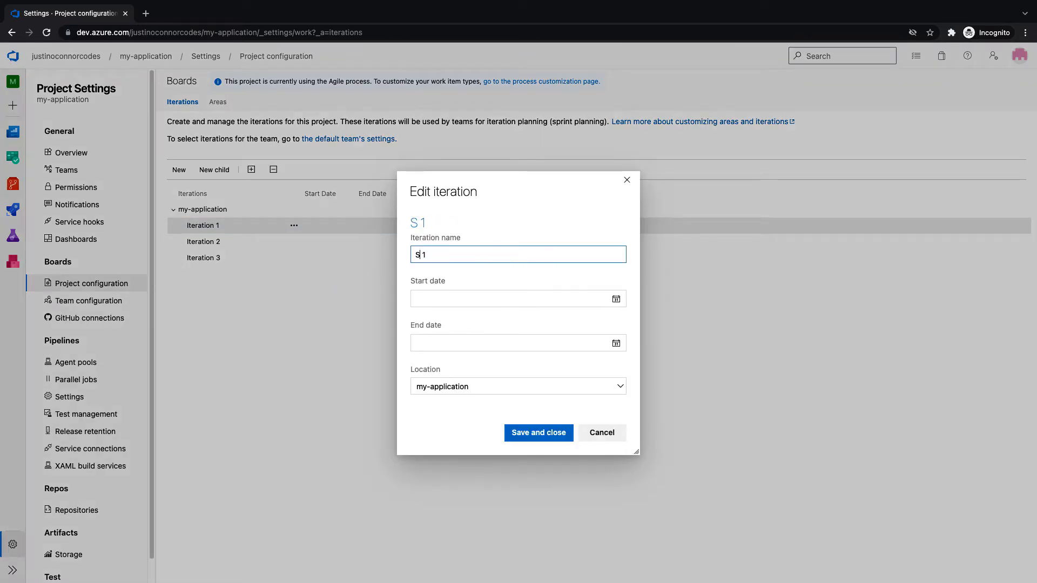
key(BackSpace)
key(BackSpace)
key(BackSpace)
key(BackSpace)
text(int)
click(616, 299)
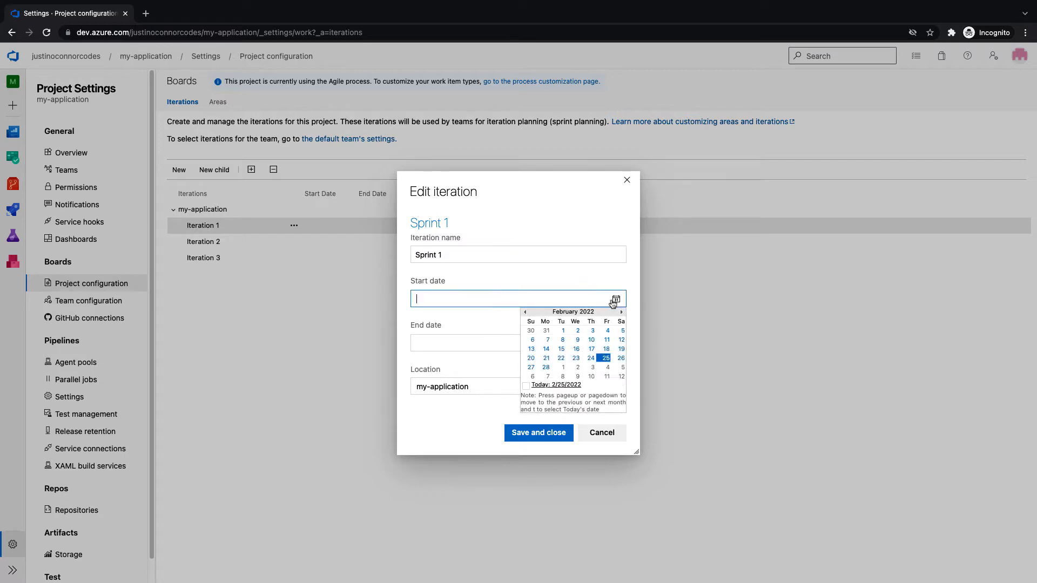
click(546, 357)
click(615, 343)
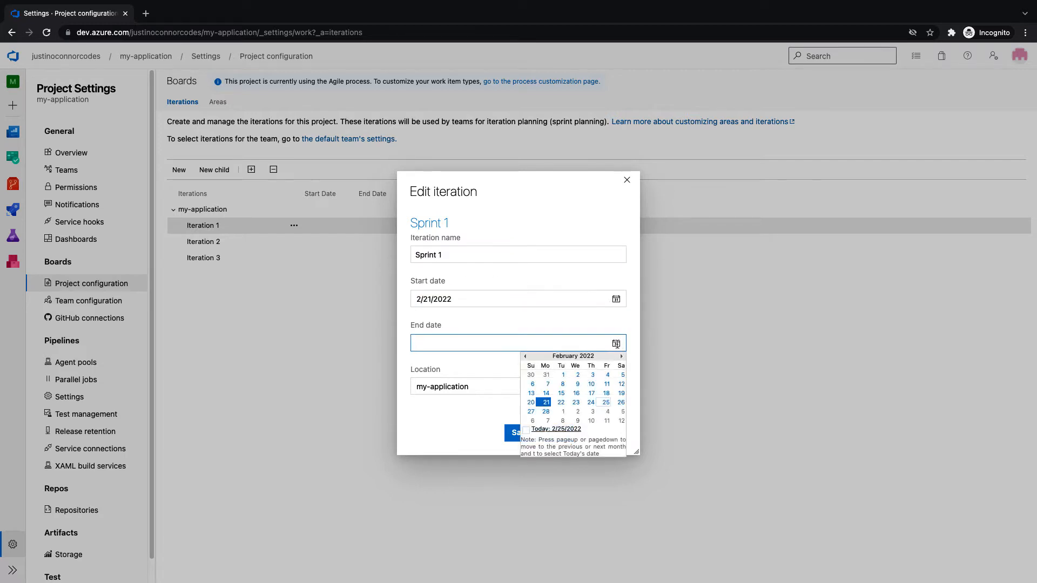
click(607, 411)
click(555, 437)
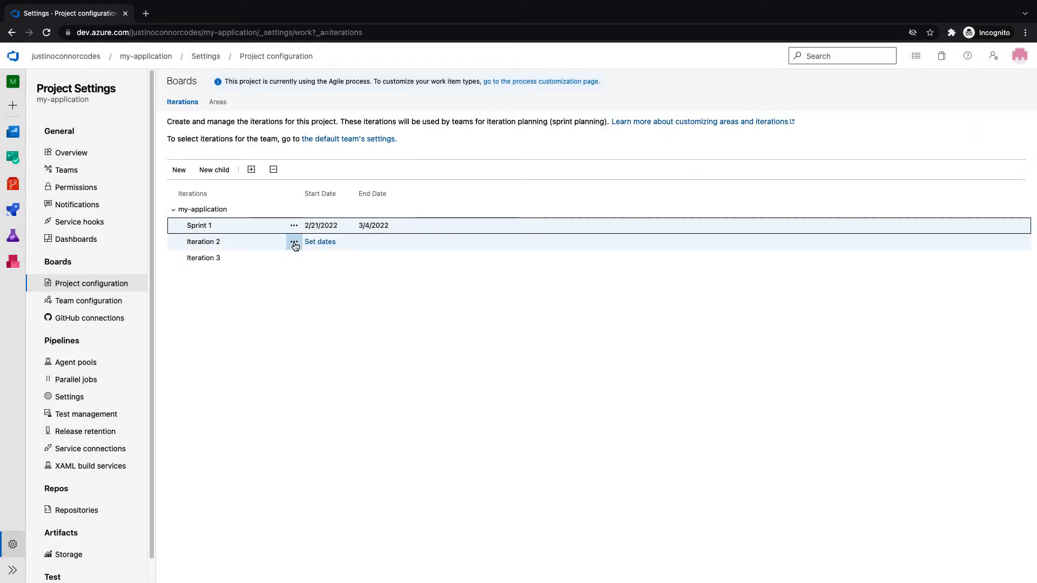
Delete Iteration 2 and Iteration 3, leaving Sprint 1 as the only iteration
click(294, 243)
click(323, 308)
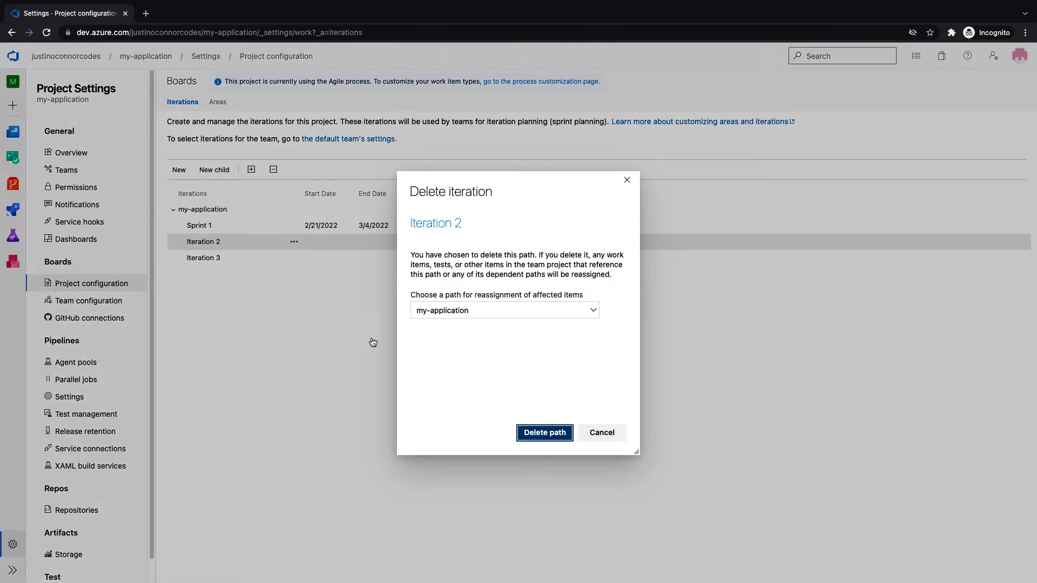
click(540, 433)
click(300, 244)
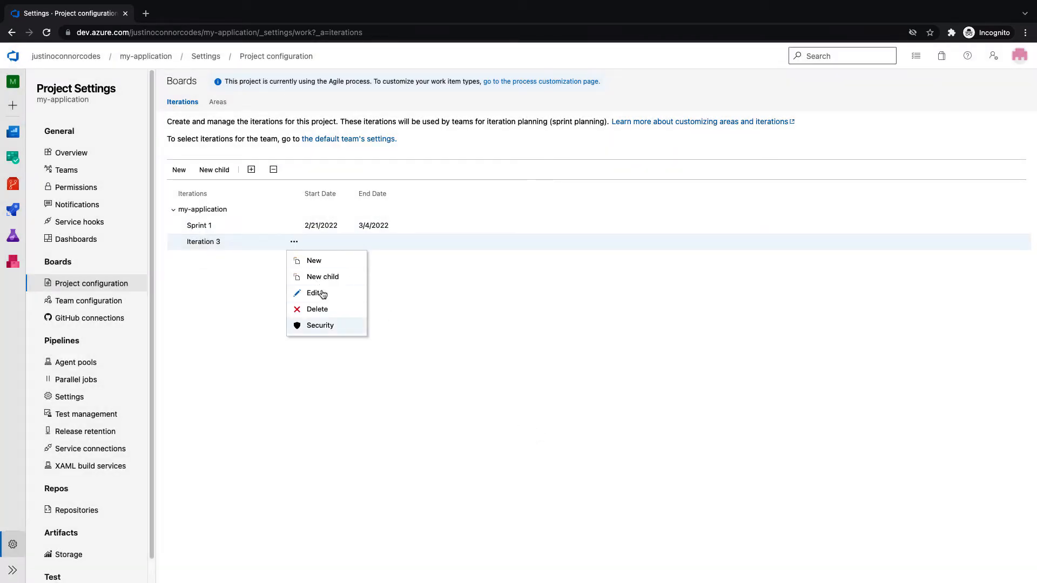
click(327, 309)
click(536, 431)
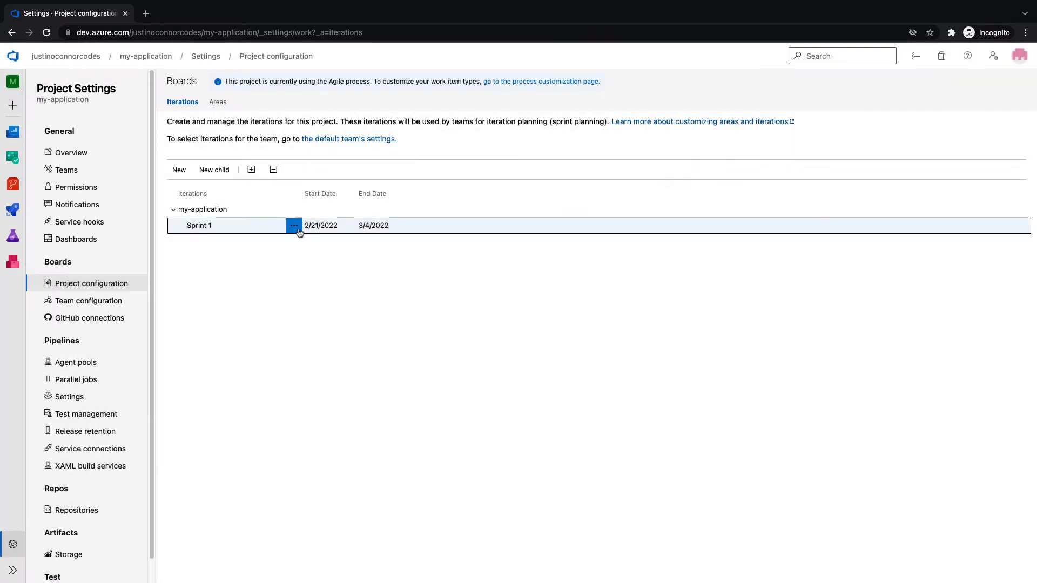
click(294, 225)
click(260, 252)
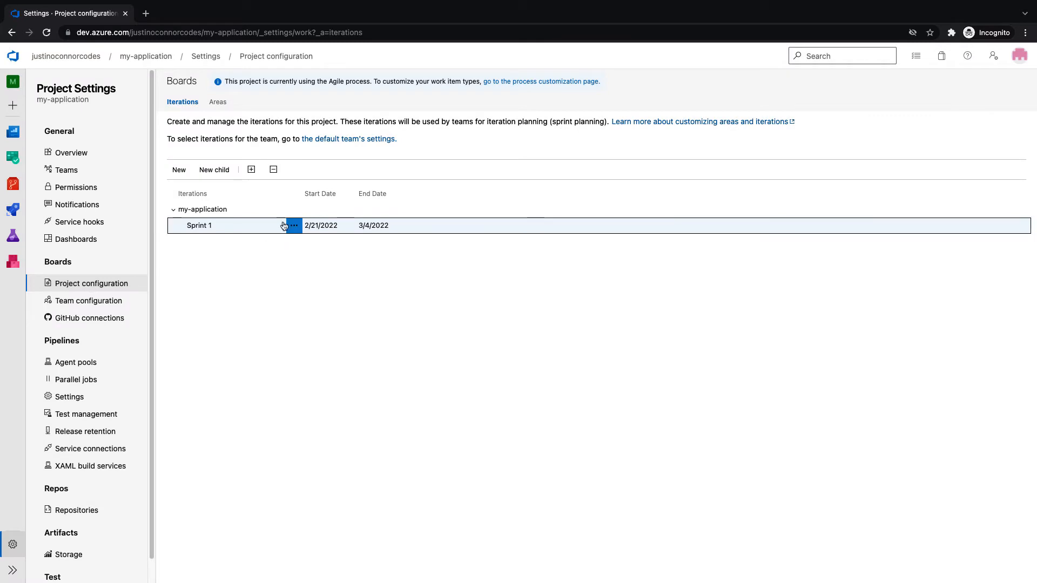
click(294, 209)
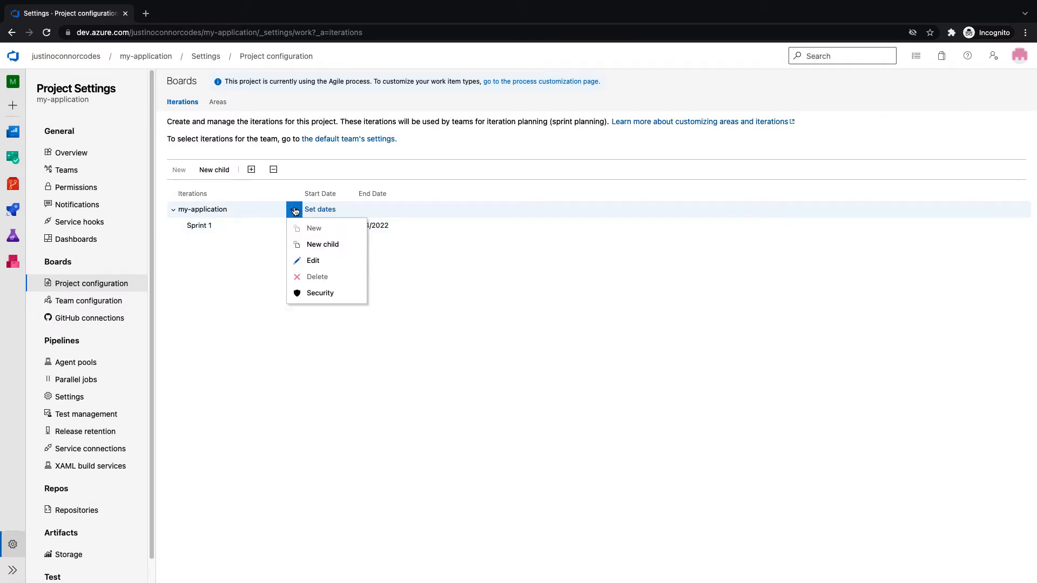
Create child iteration 'Sprint 2' under my-application, starting 3/7/2022 and ending 3/18/2022, and save it
click(332, 245)
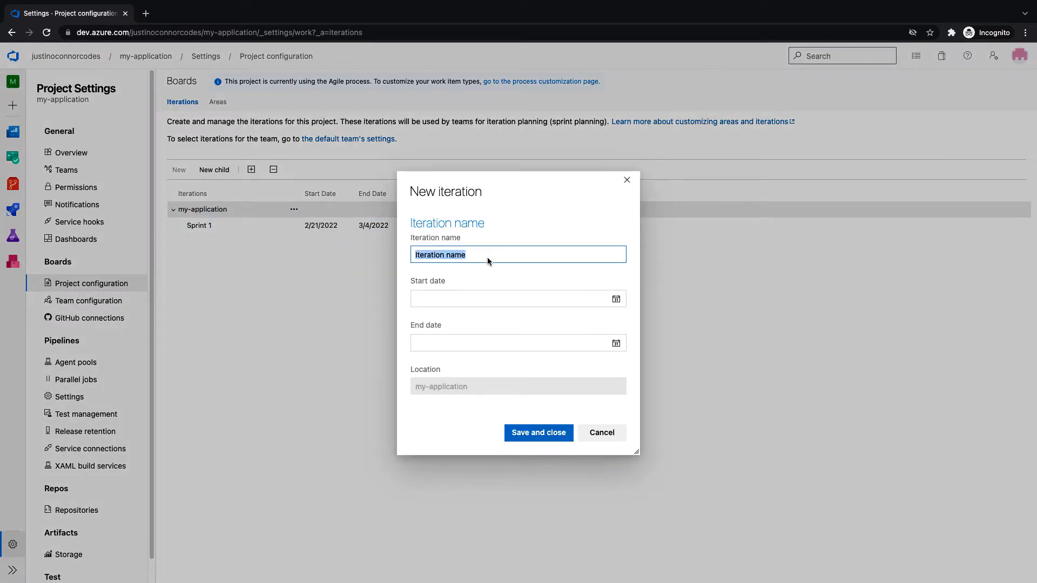
text(sprint)
key(BackSpace)
key(BackSpace)
key(BackSpace)
key(BackSpace)
key(BackSpace)
key(BackSpace)
text(S)
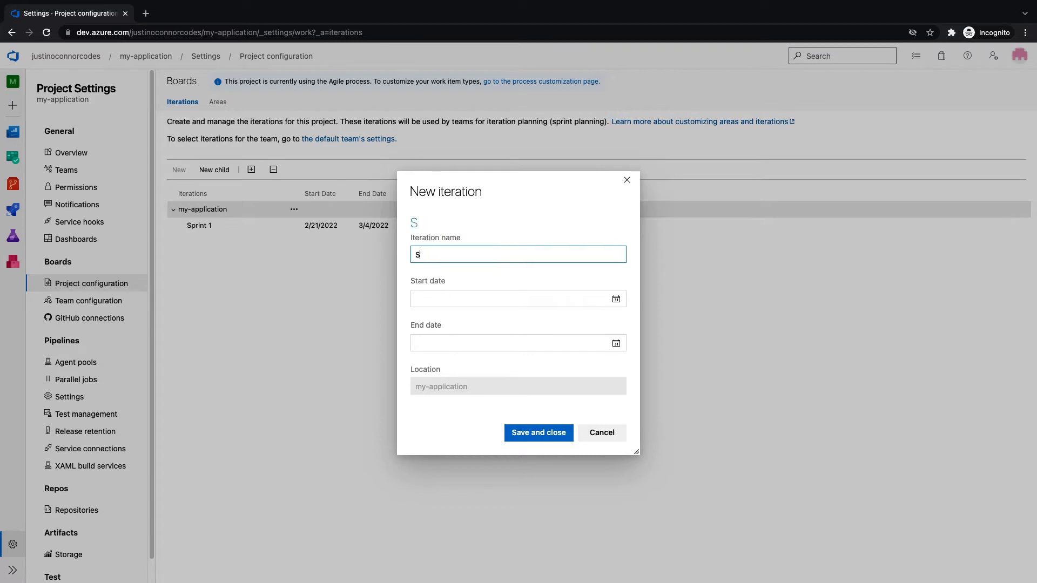
text(print 2)
click(458, 300)
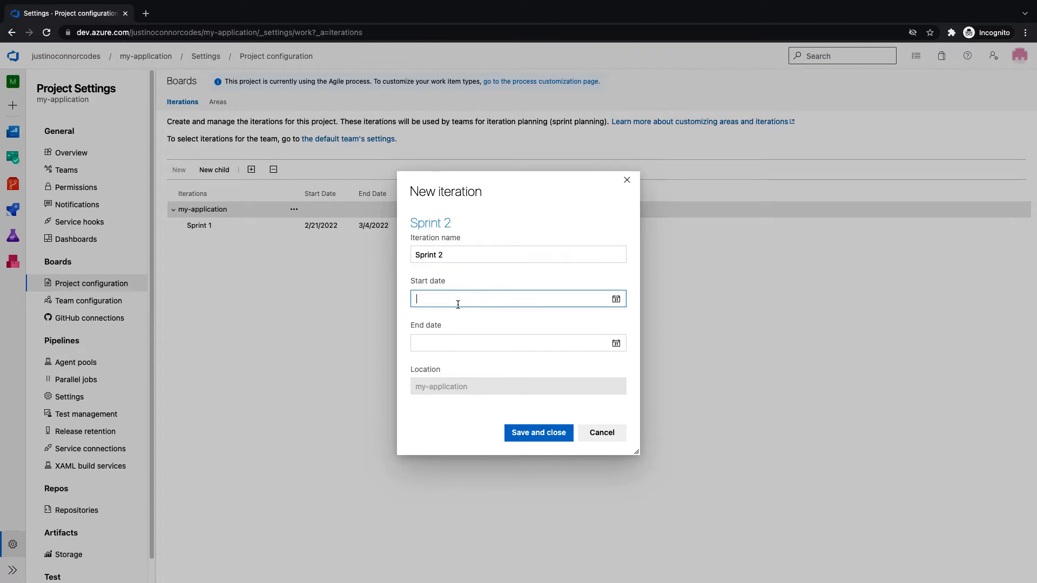
click(616, 299)
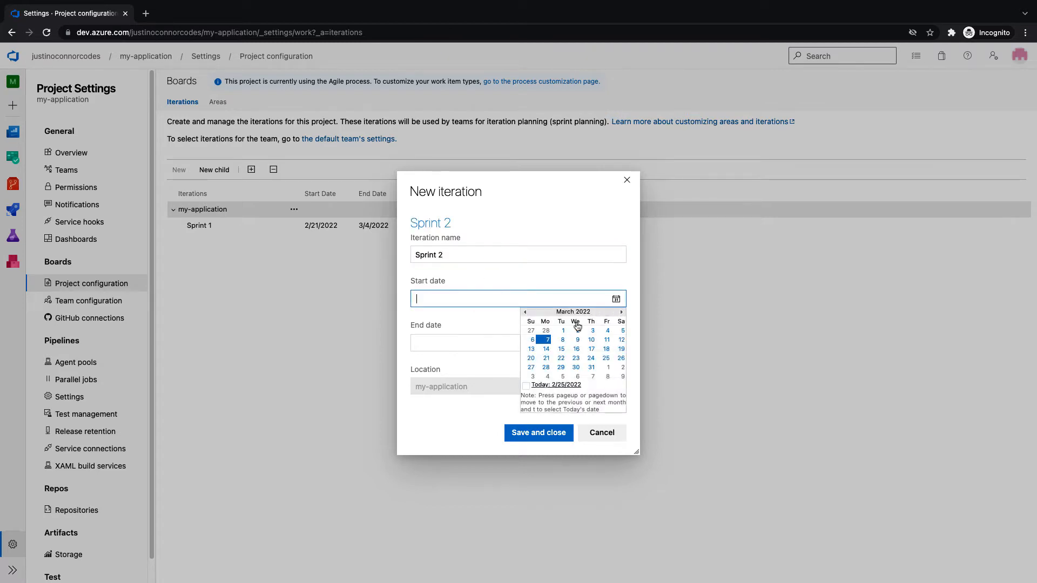
click(546, 340)
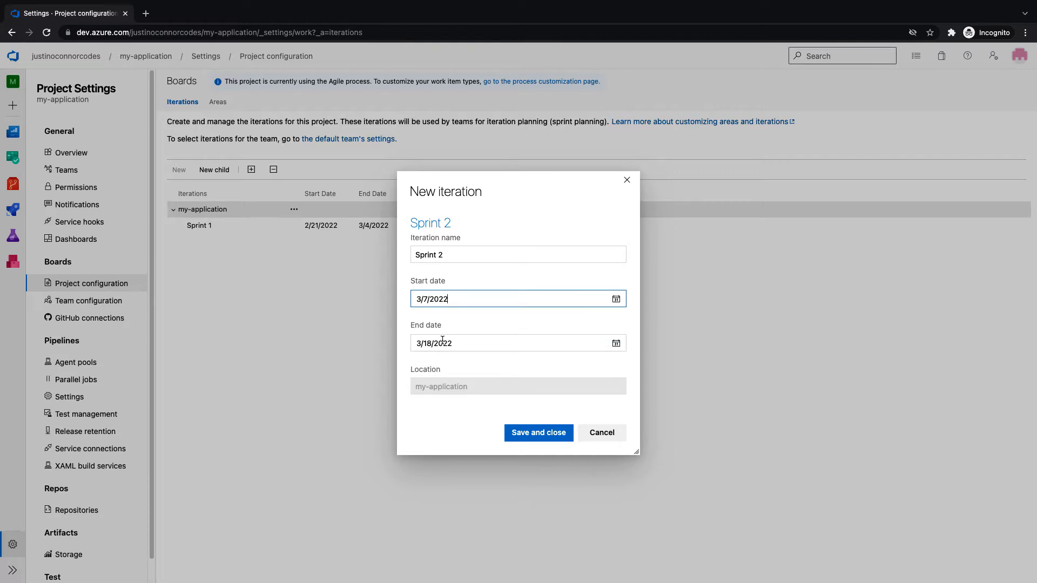
click(522, 432)
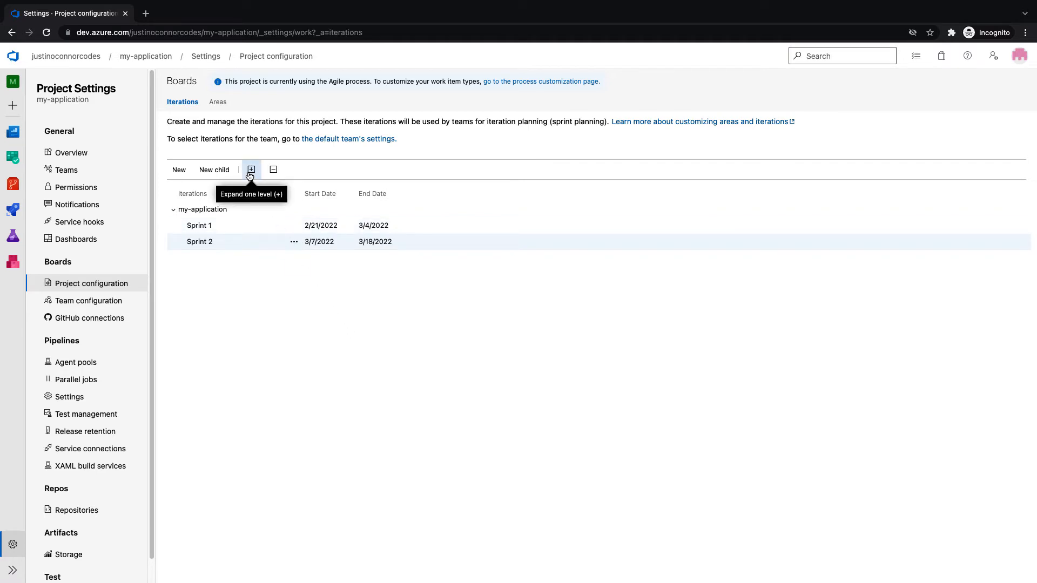
Add Sprint 2 to the team's sprints from the Backlogs page
click(16, 167)
click(47, 204)
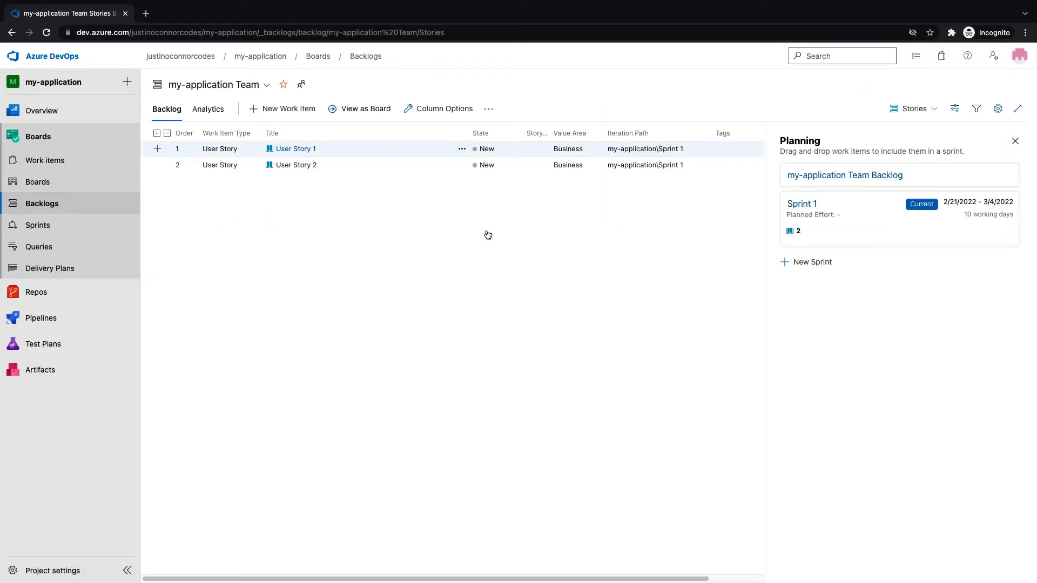
click(812, 263)
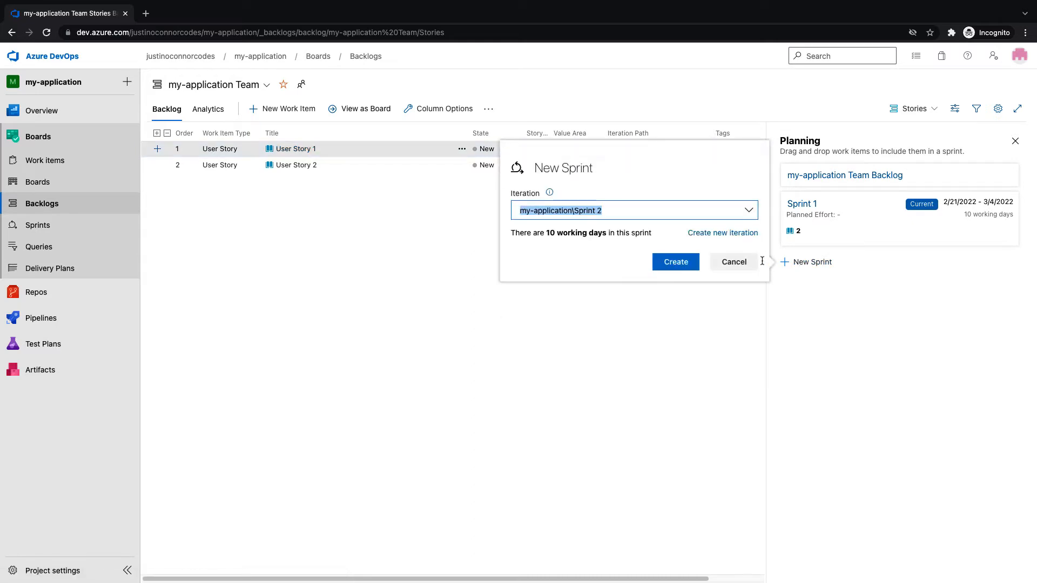
click(670, 262)
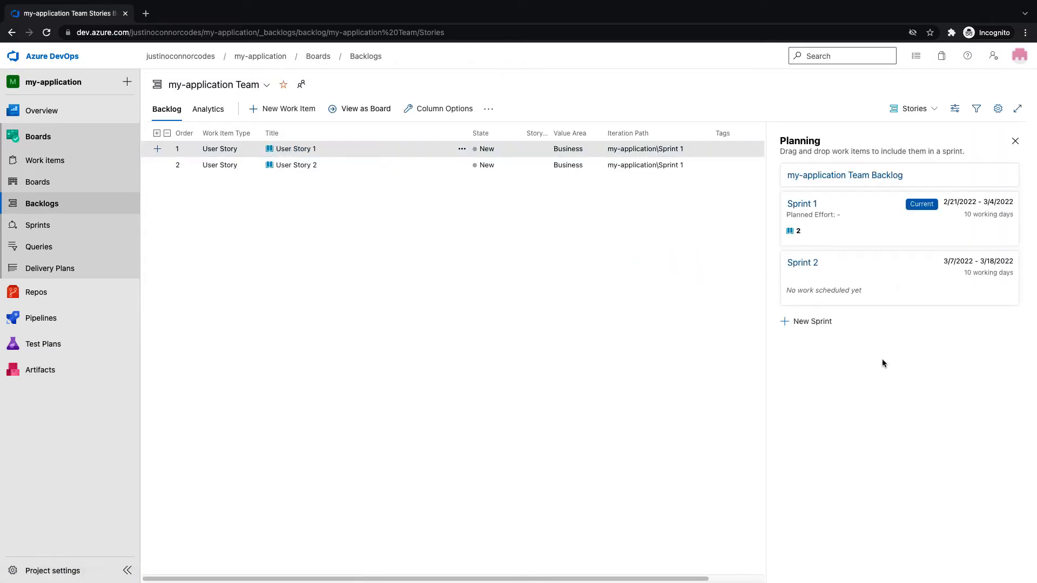
Drag User Story 1 into Sprint 1 and User Story 2 into Sprint 2, then narrow the Title column
drag(303, 149, 860, 222)
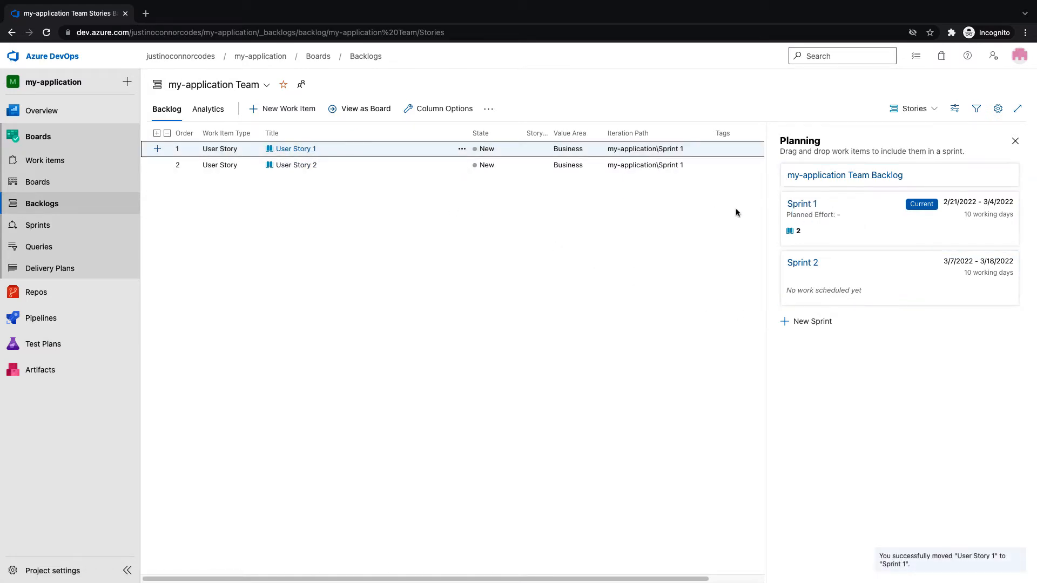
drag(298, 165, 880, 289)
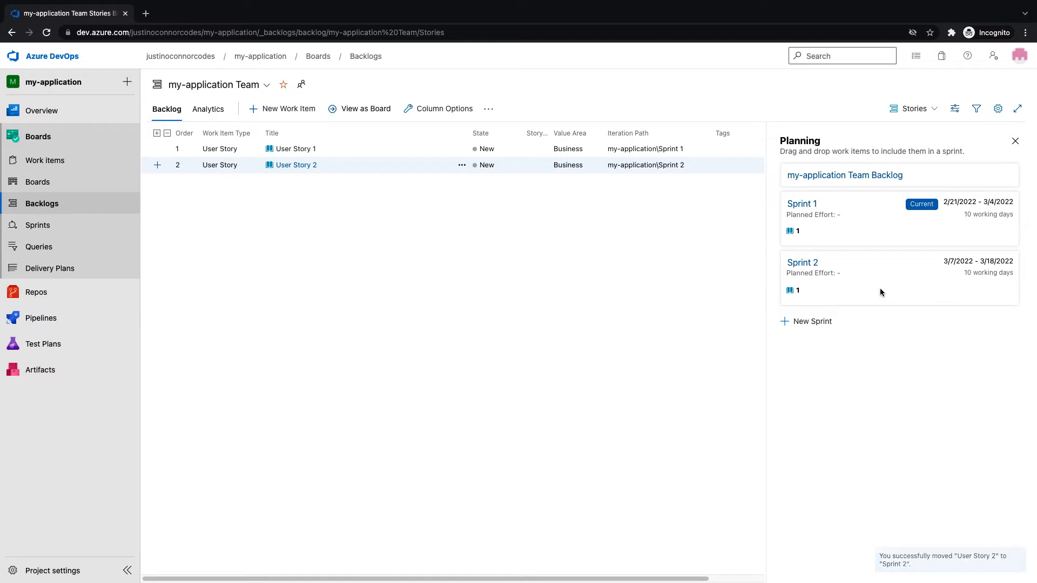
click(913, 408)
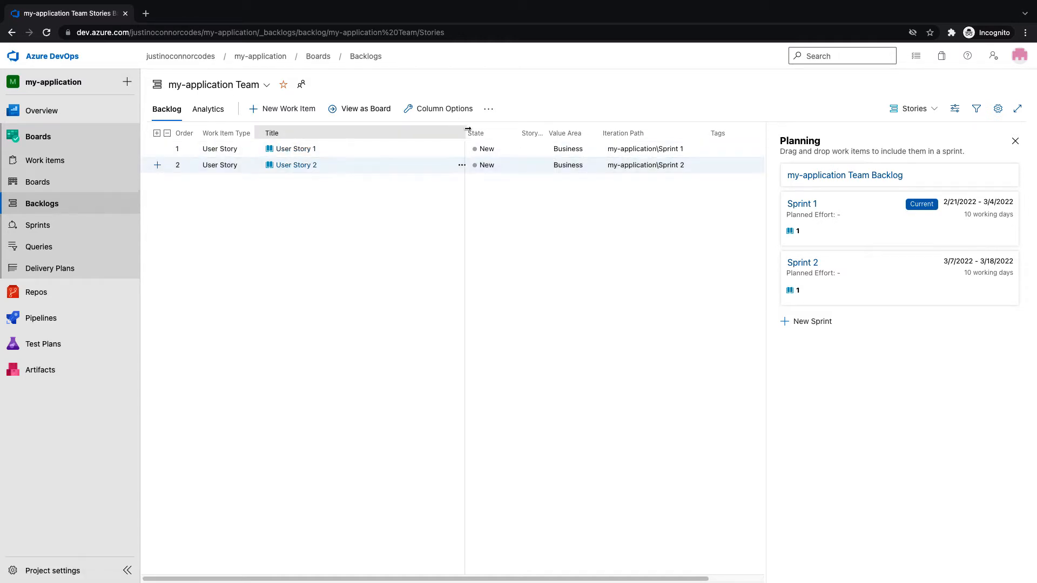
drag(468, 129, 400, 131)
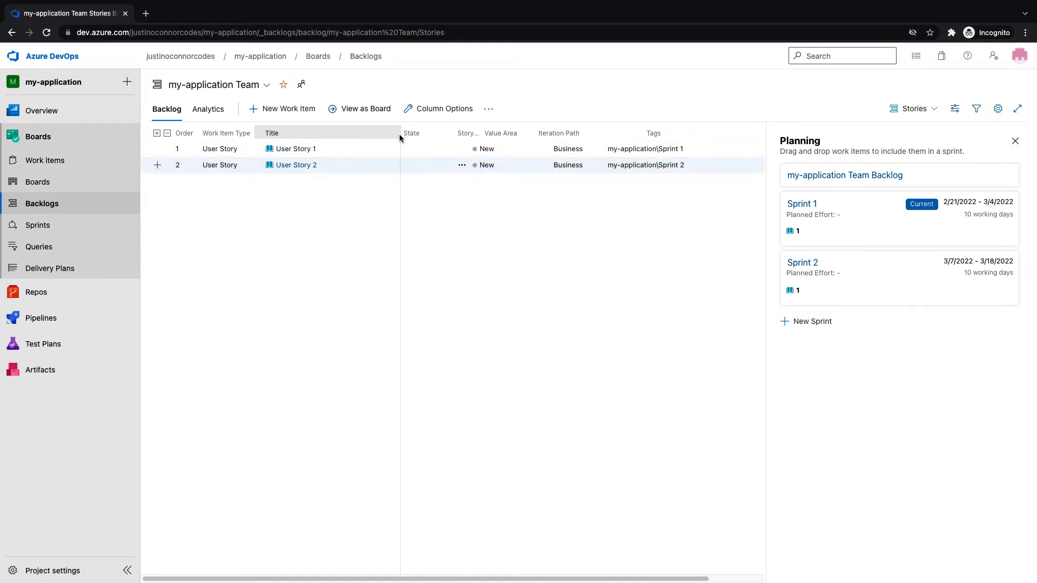
Set User Story 1's Story Points to 2 and save
click(297, 149)
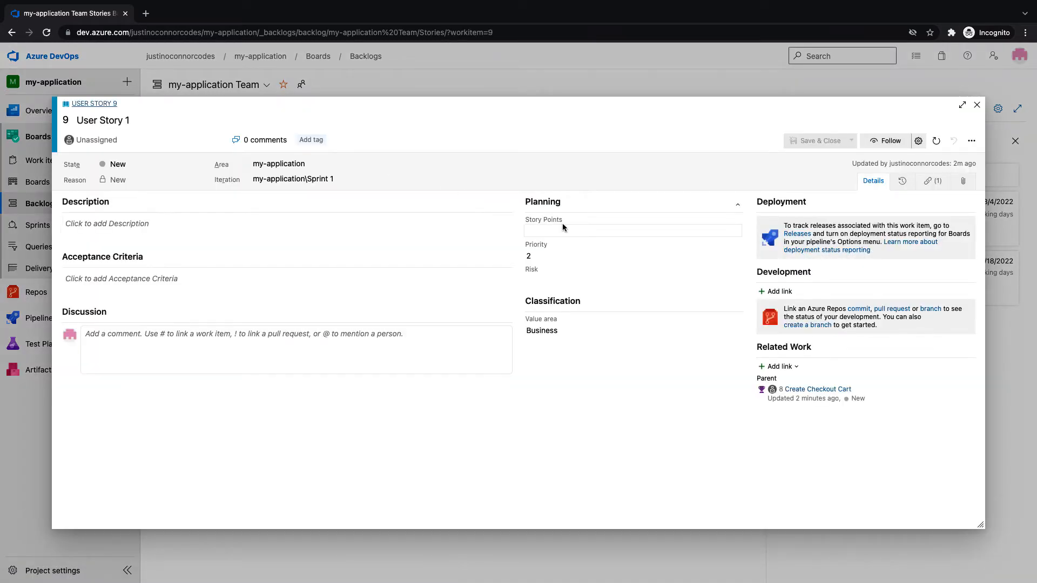
click(564, 229)
text(2)
click(831, 146)
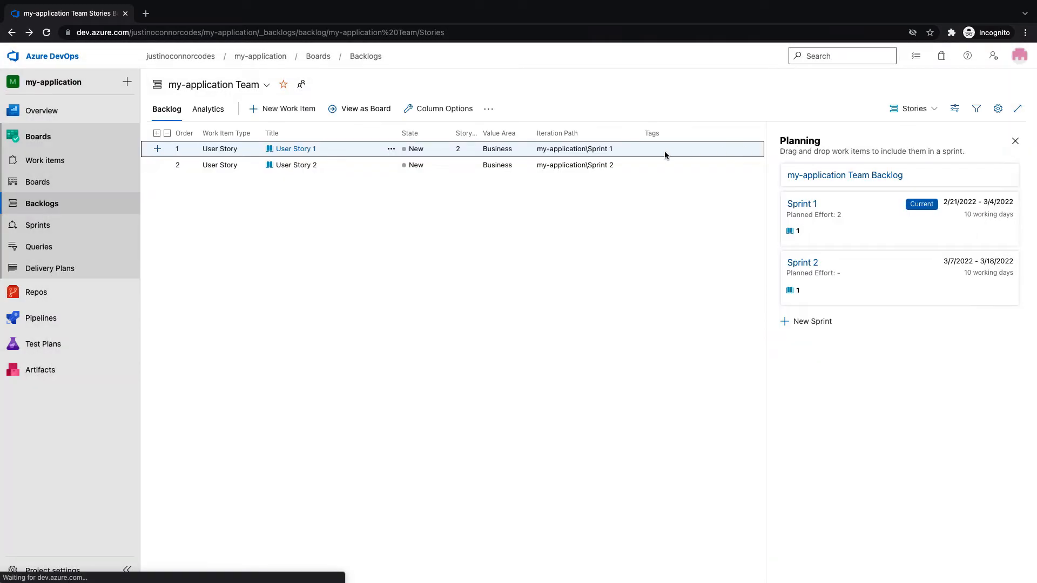
Set User Story 2's Story Points to 3 and save, then recheck User Story 1
click(296, 165)
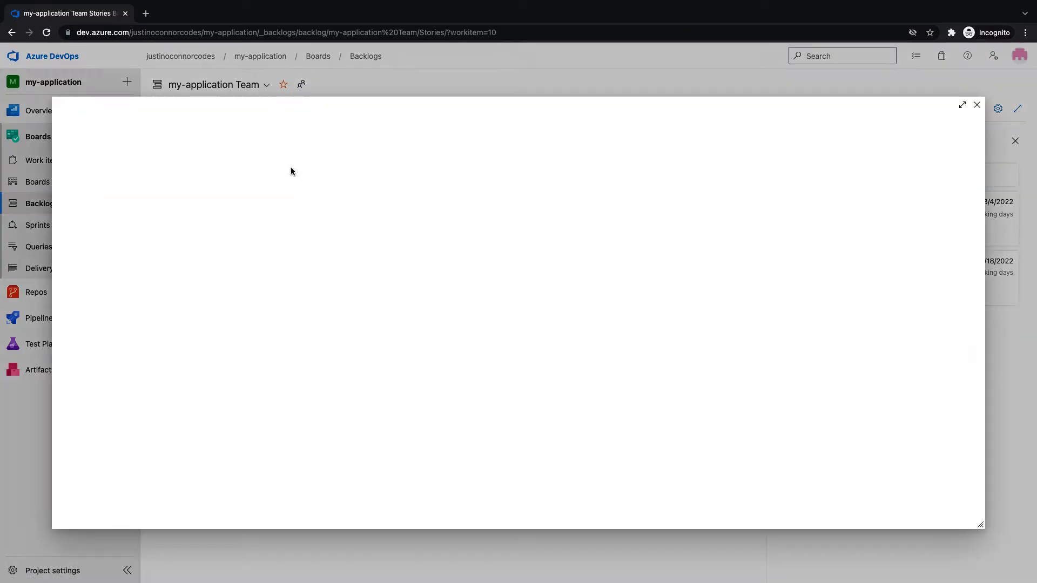
click(537, 233)
text(3)
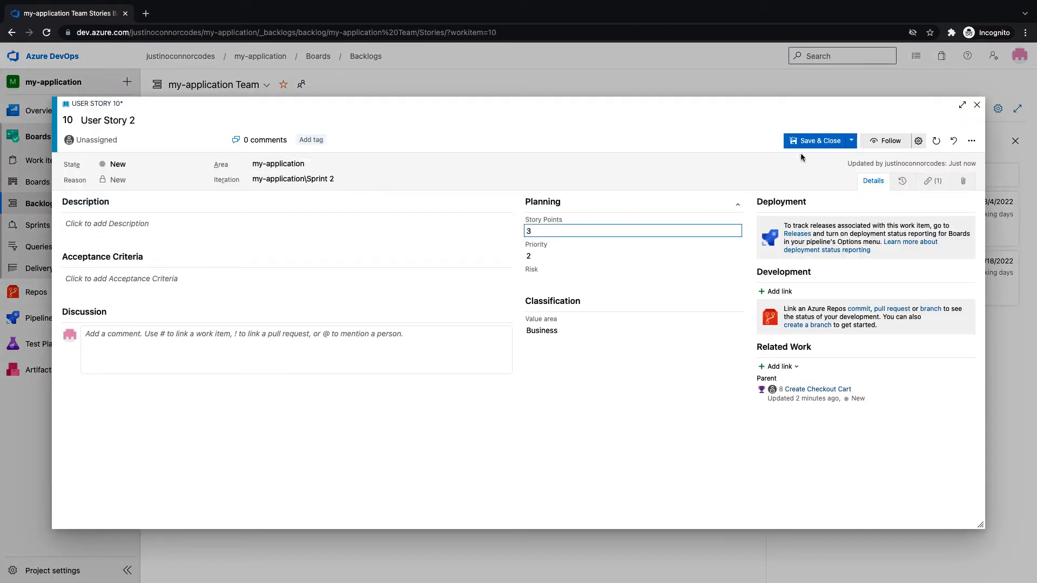
click(822, 141)
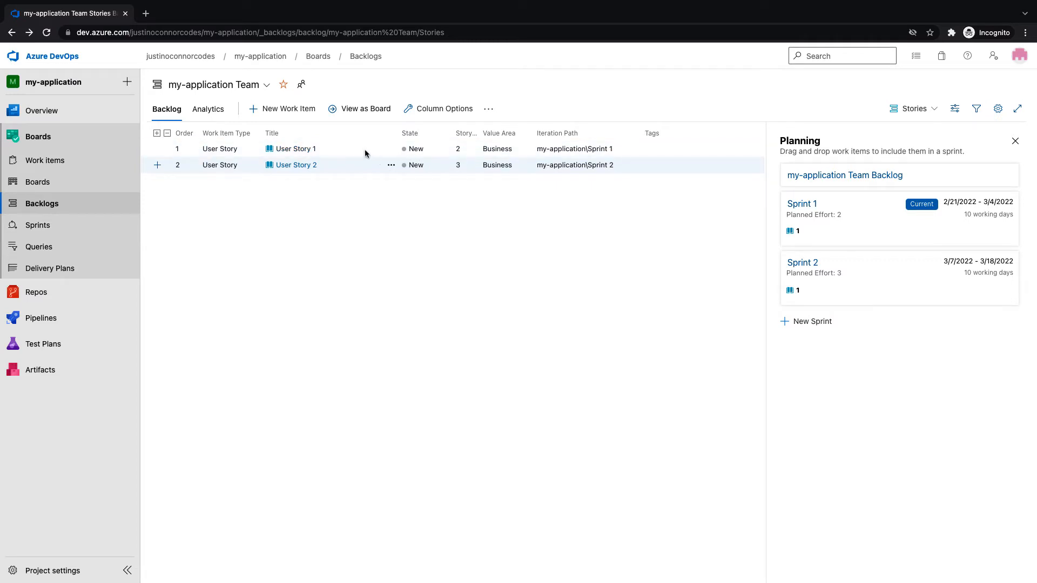
click(291, 149)
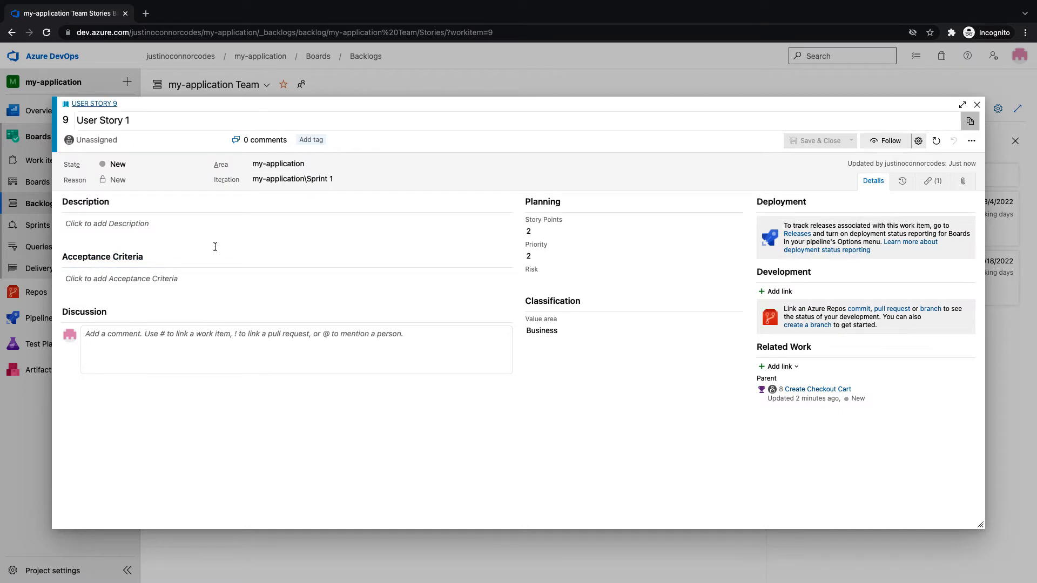
click(976, 106)
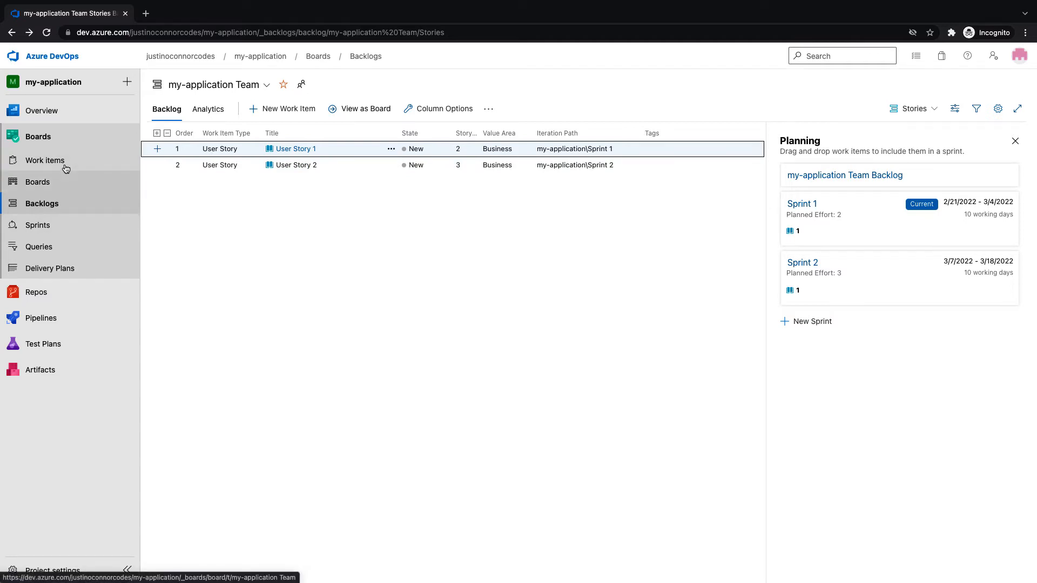
Go to Sprints and switch to the Sprint 1 Backlog view
click(55, 227)
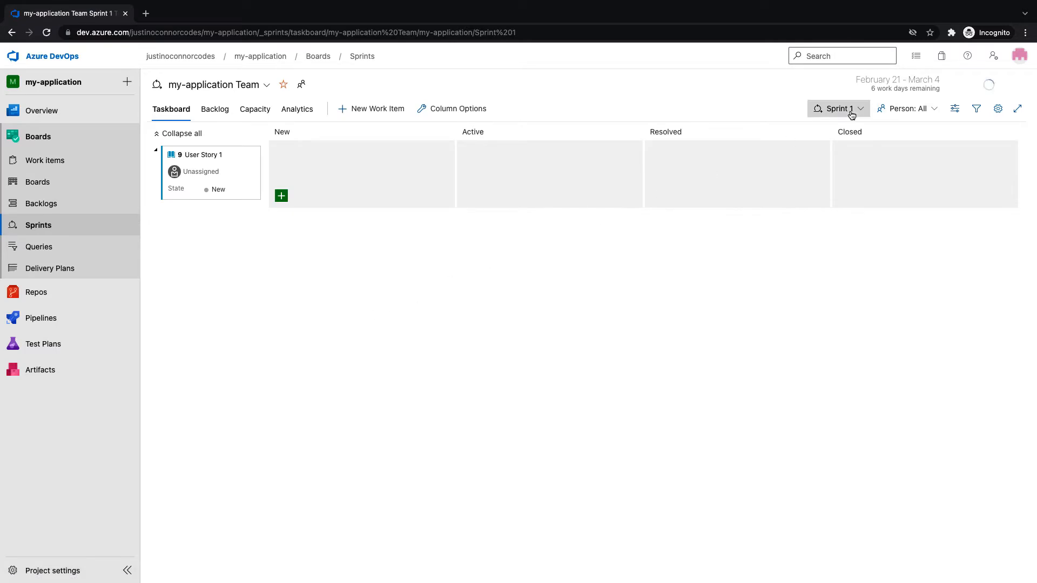
click(848, 109)
click(760, 276)
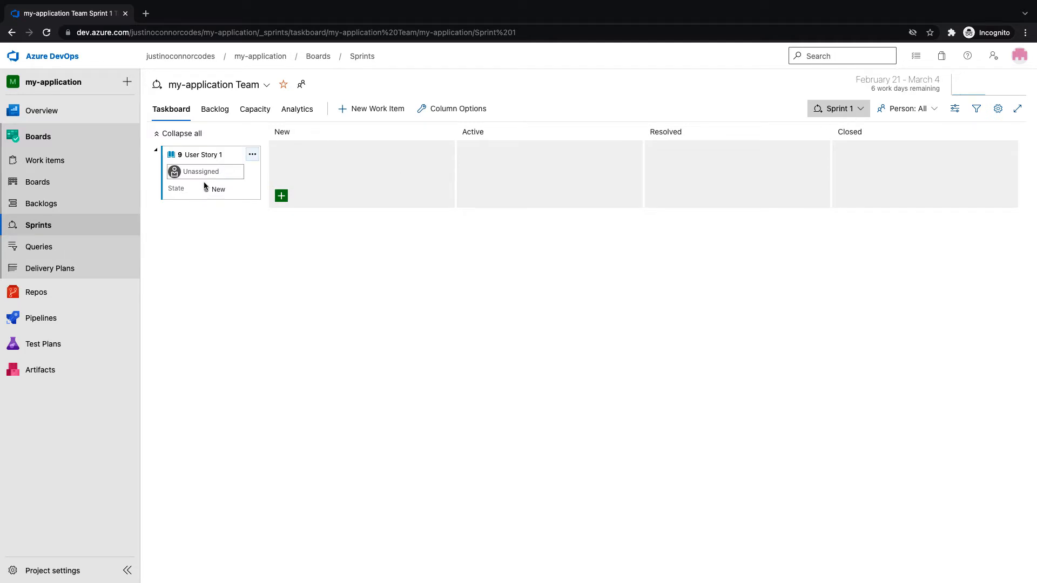
click(214, 109)
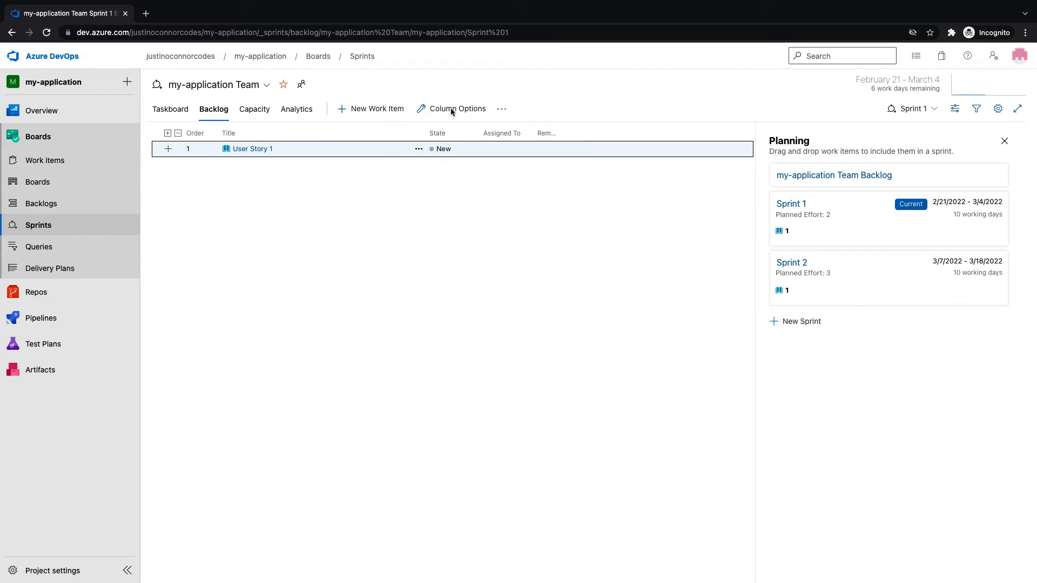
Add a Story Points column to the backlog via Column Options
click(458, 110)
click(838, 227)
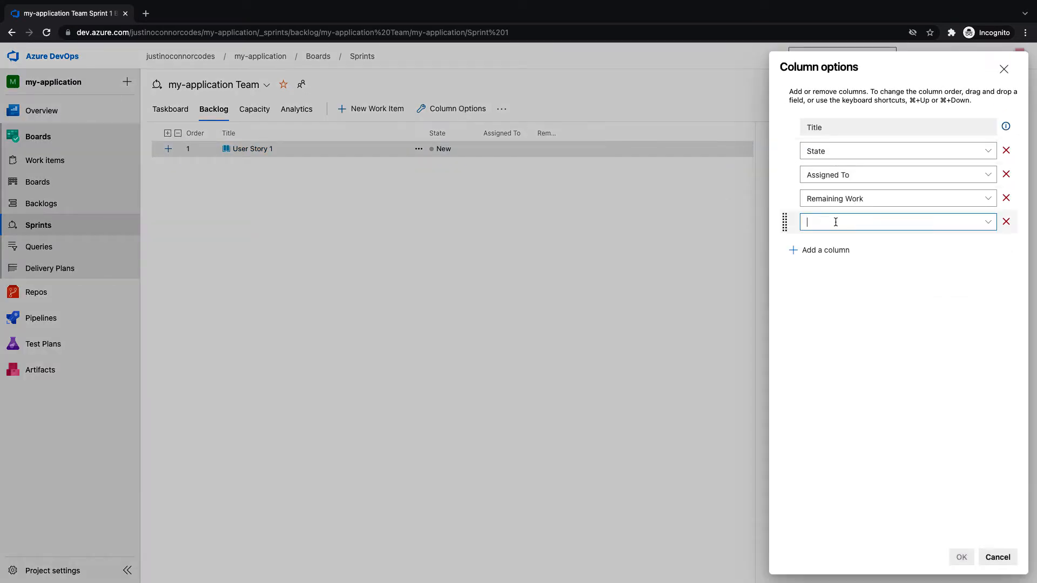
text(Story Points)
click(915, 364)
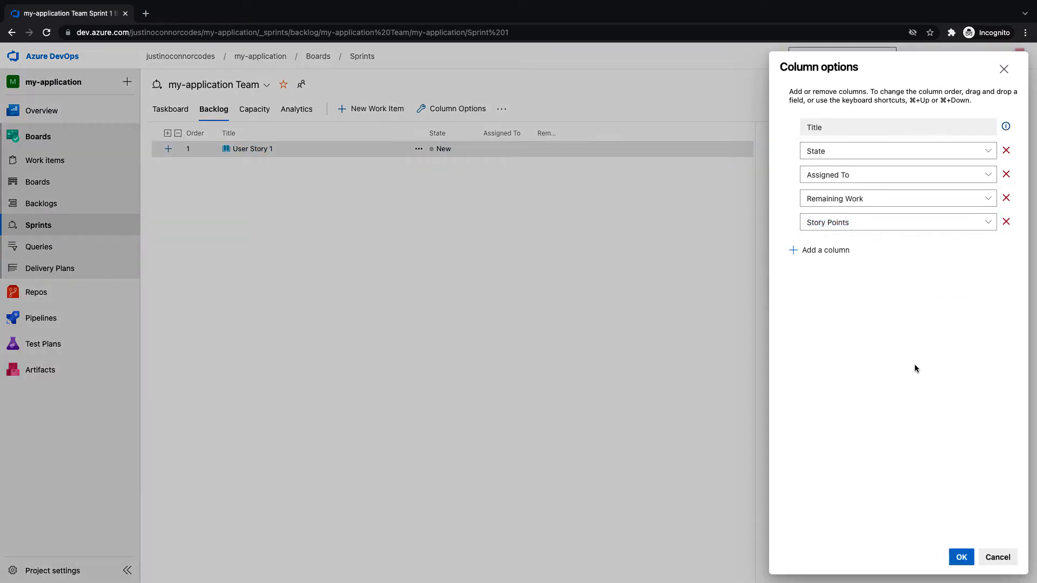
click(960, 556)
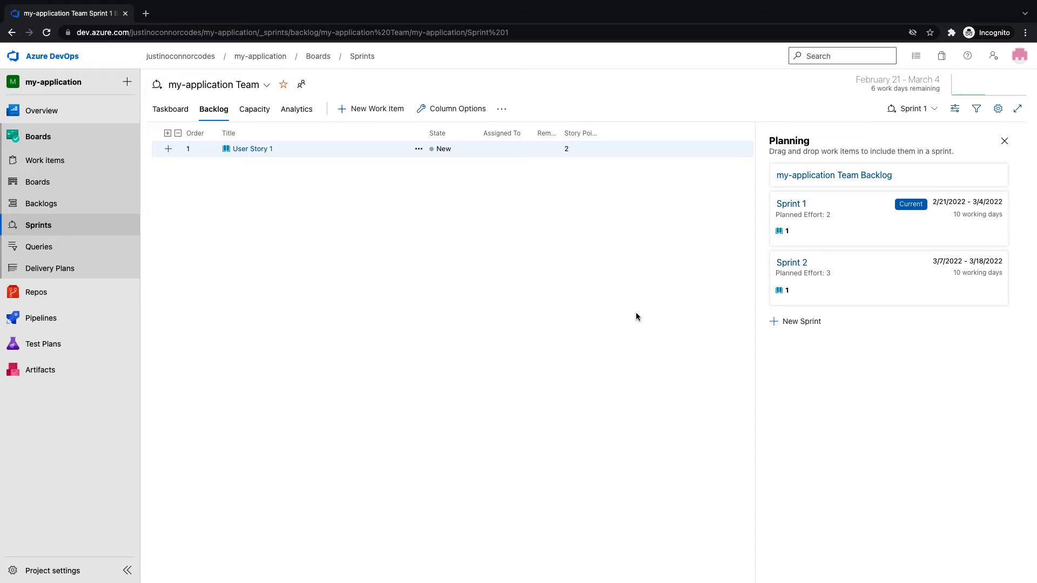
On the taskboard, assign User Story 1 to the signed-in user
click(171, 110)
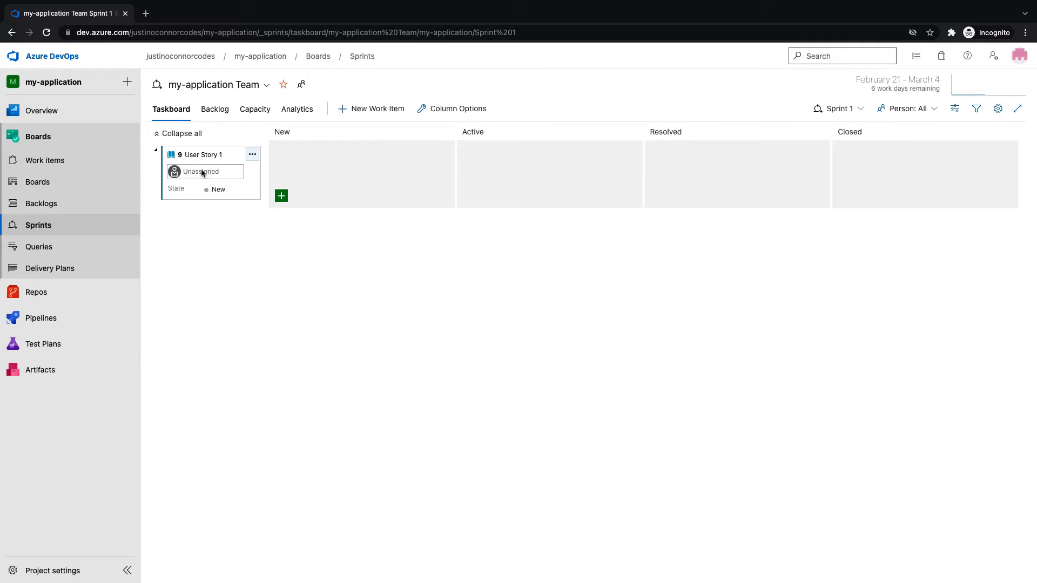
click(203, 174)
text(justin)
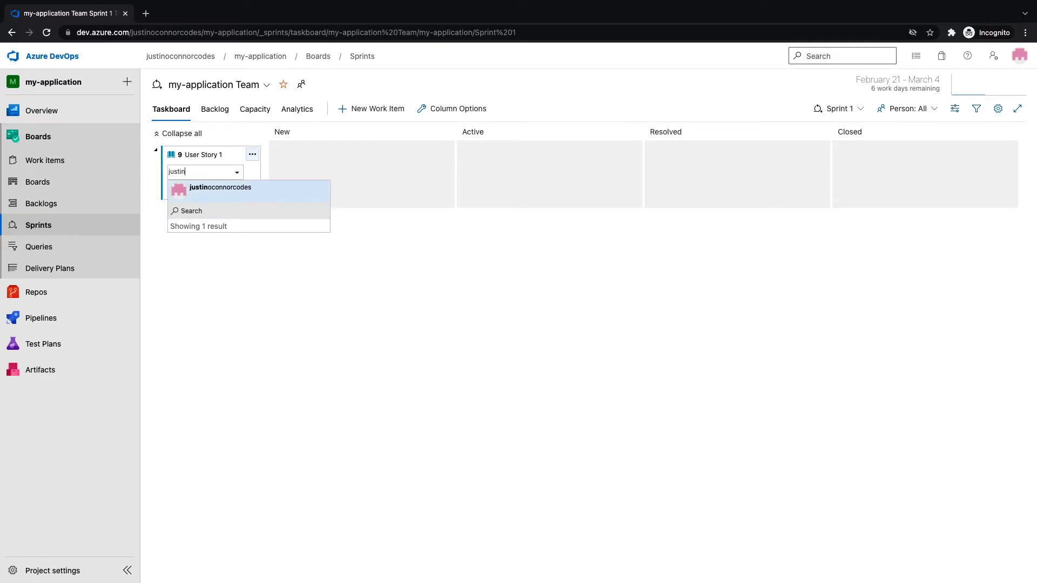
key(Return)
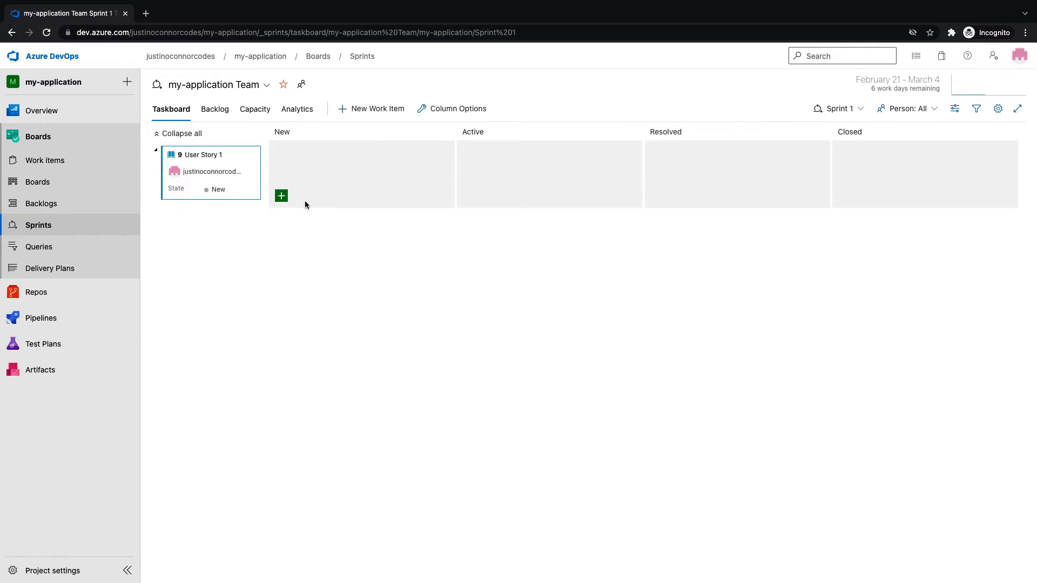
Add tasks 'Do A' and 'Do B' under User Story 1
click(282, 196)
click(295, 164)
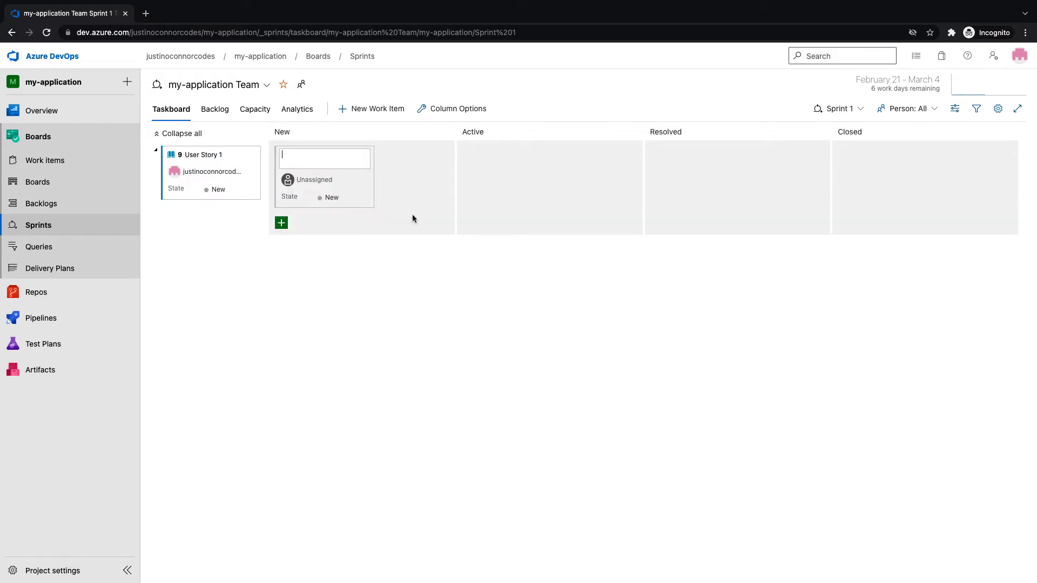
text(Do A)
key(Return)
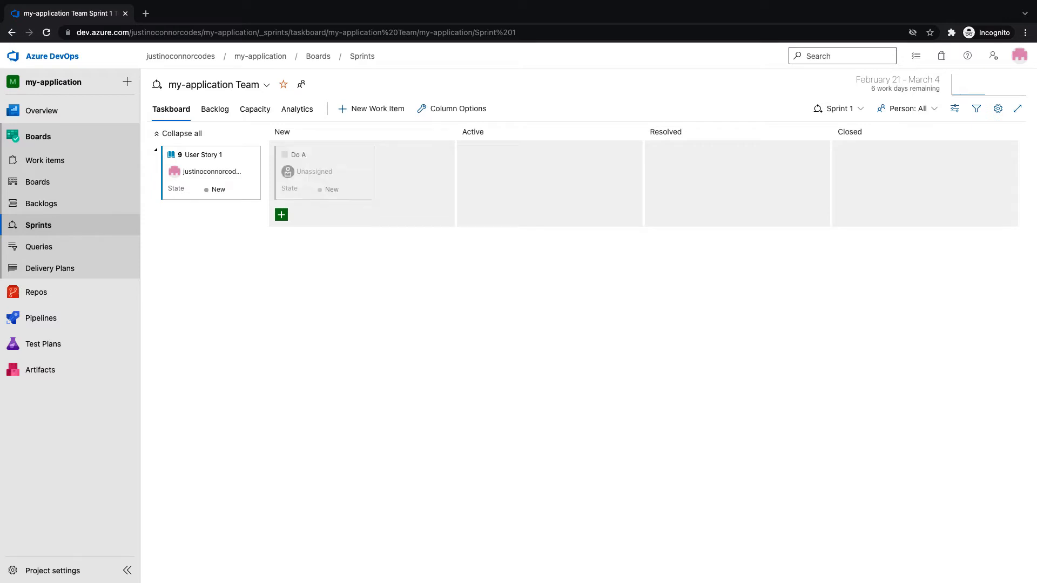
text(Do a)
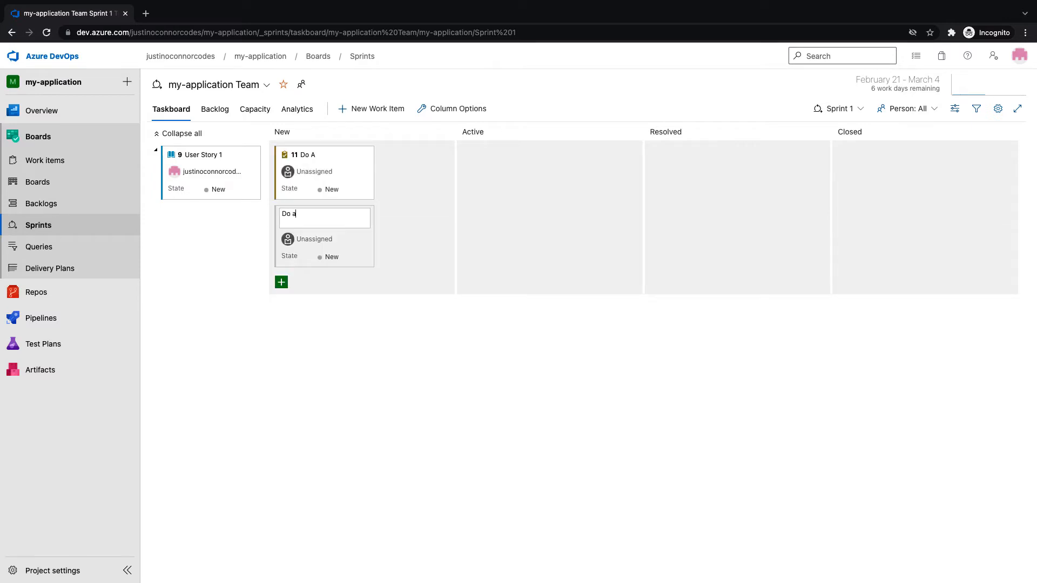
key(BackSpace)
text(B)
key(Return)
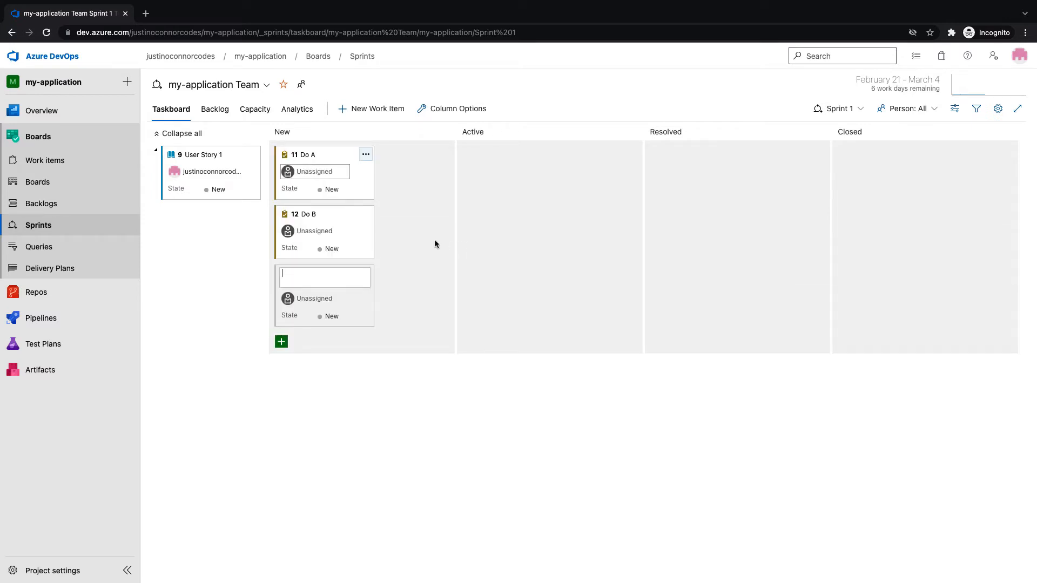
key(Escape)
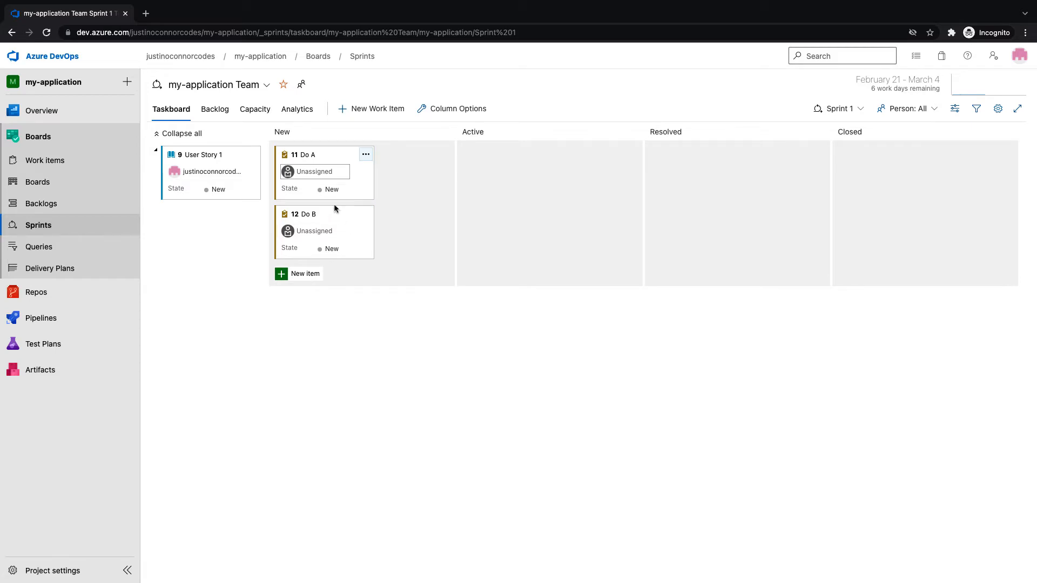
Assign Do A and Do B to the signed-in user and drag both into Active
click(340, 172)
text(justi)
key(Return)
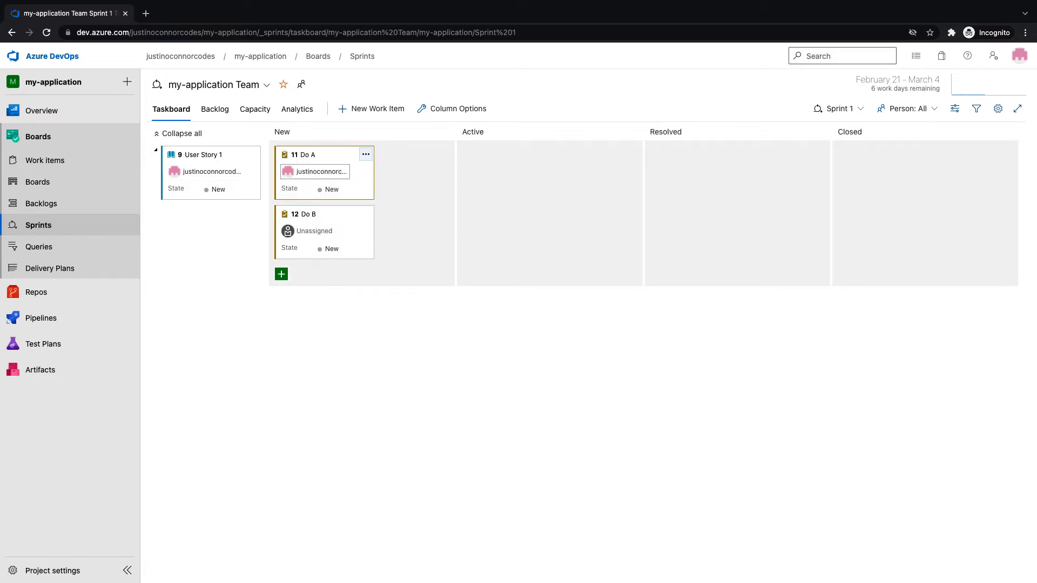
click(307, 233)
text(just)
key(Return)
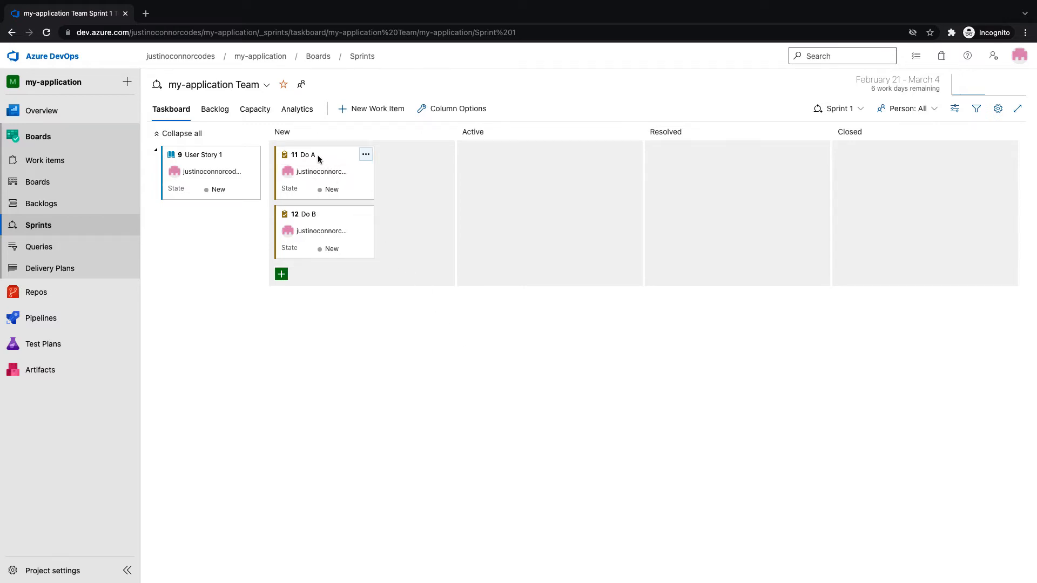
drag(318, 157, 503, 162)
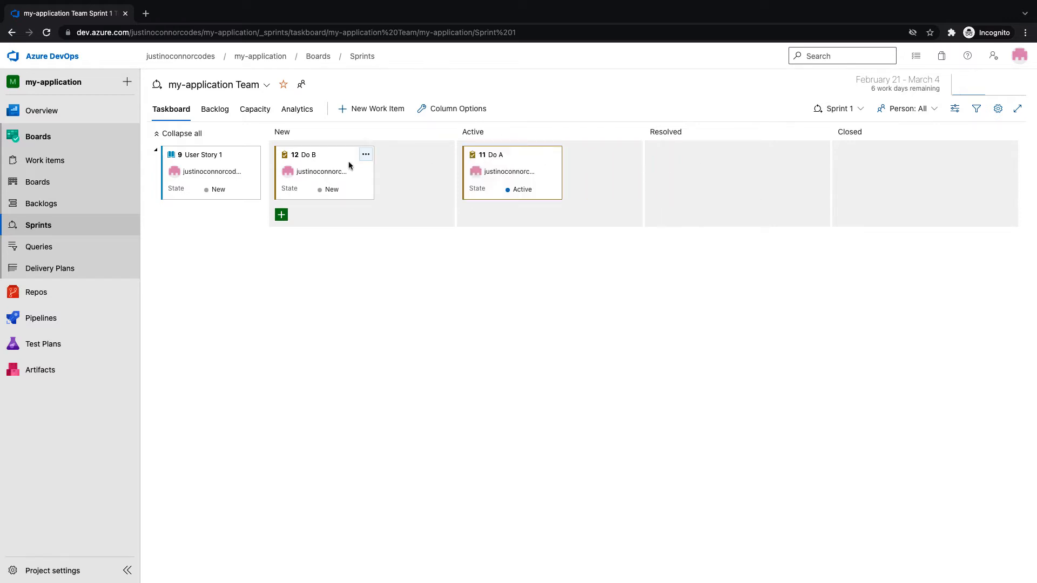
drag(289, 165, 483, 222)
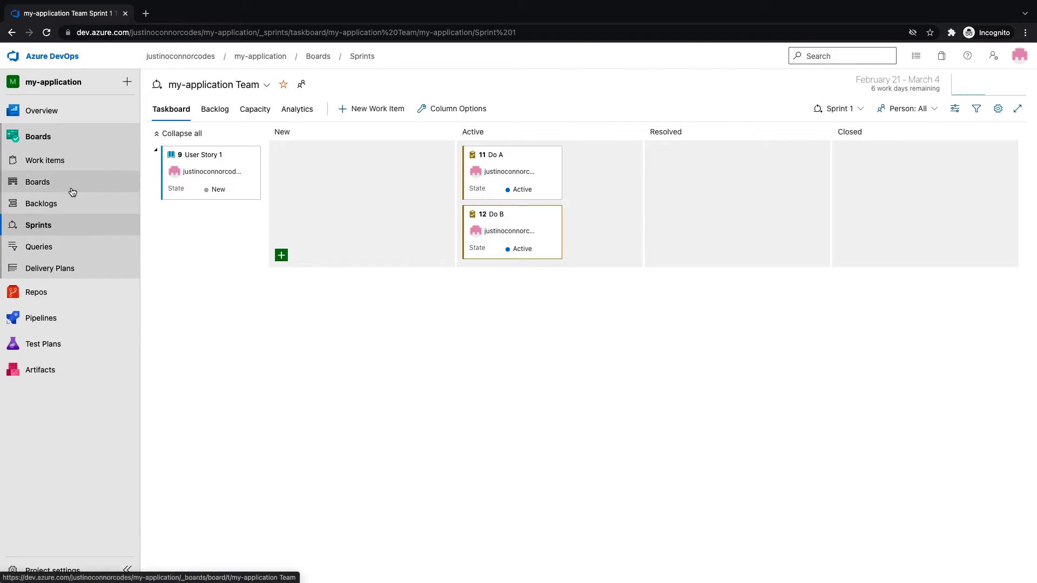
Review the taskboard's card styling settings and close them unchanged
click(997, 109)
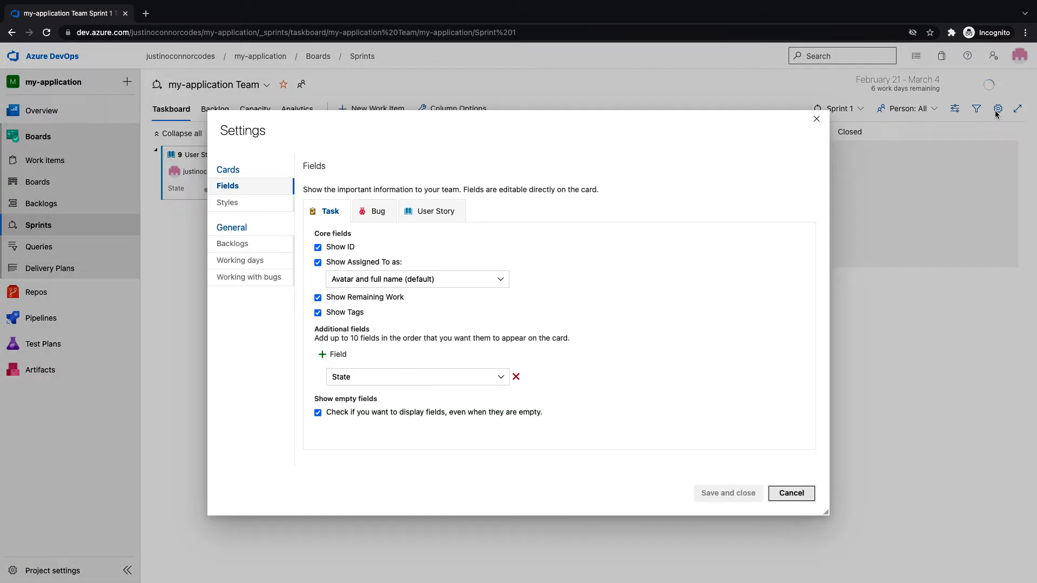
click(232, 211)
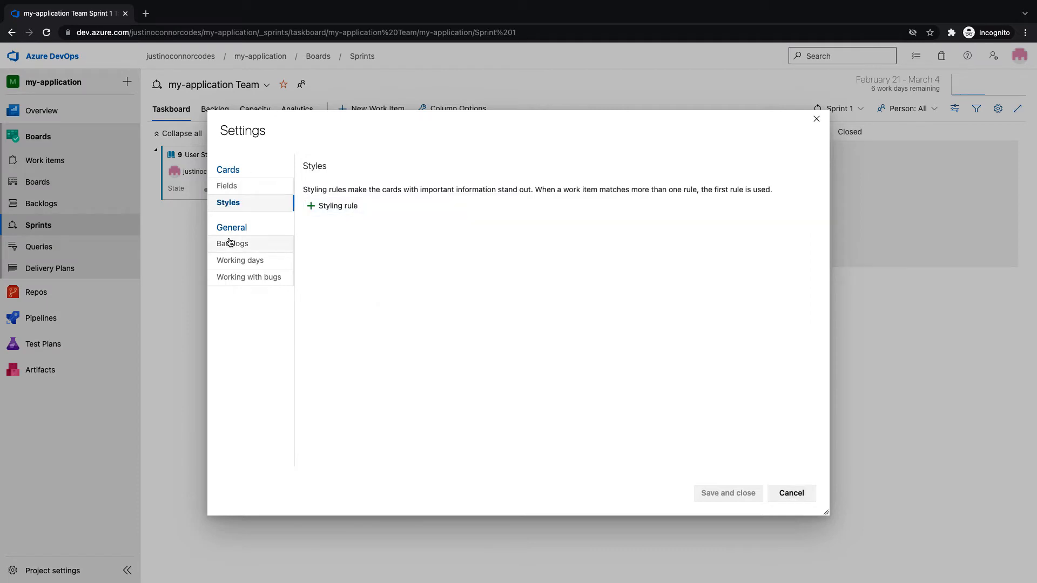
click(816, 118)
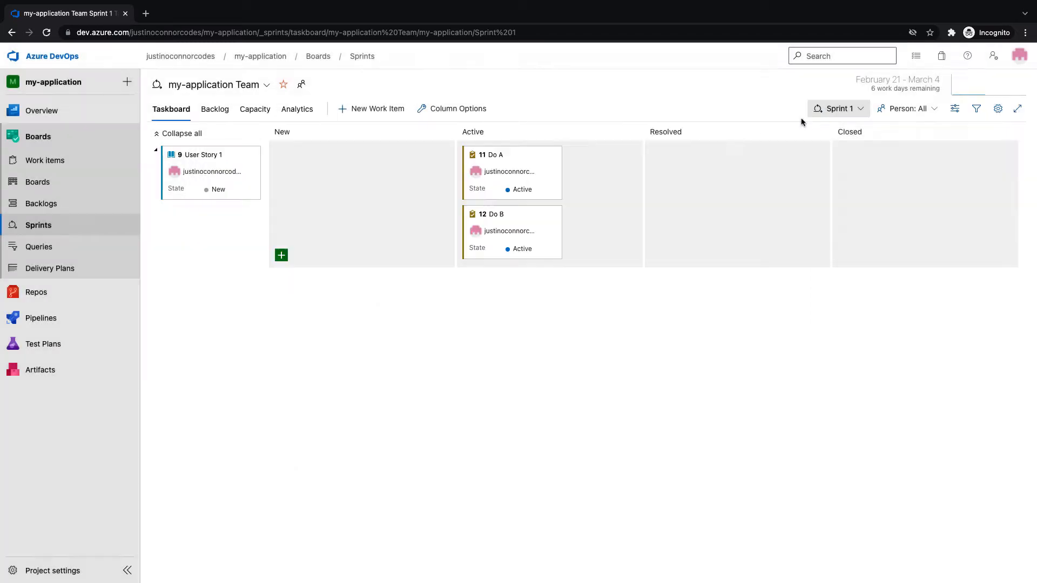
Open the Stories Kanban board and view its card settings without saving
click(56, 193)
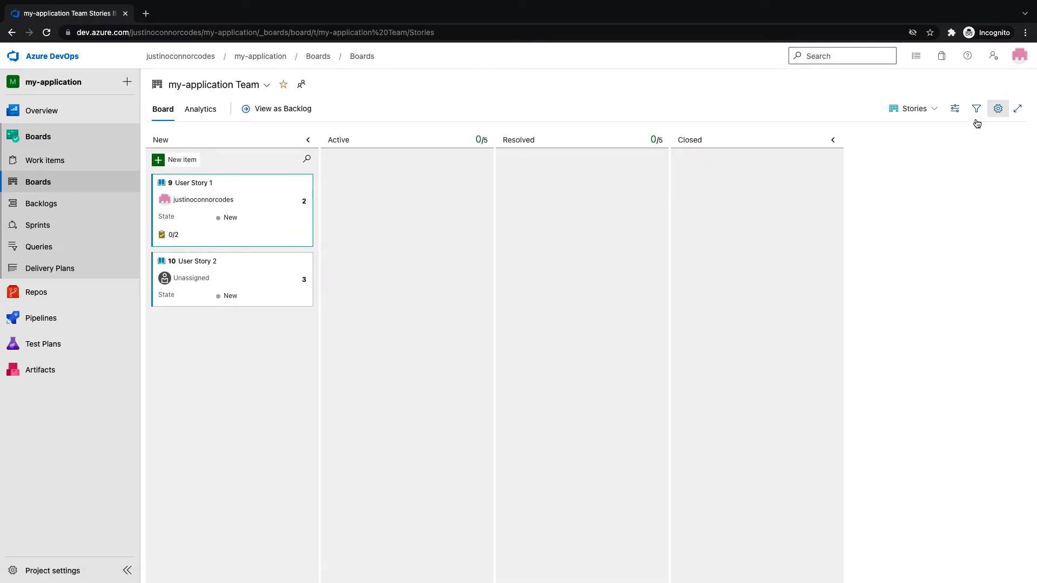
click(995, 111)
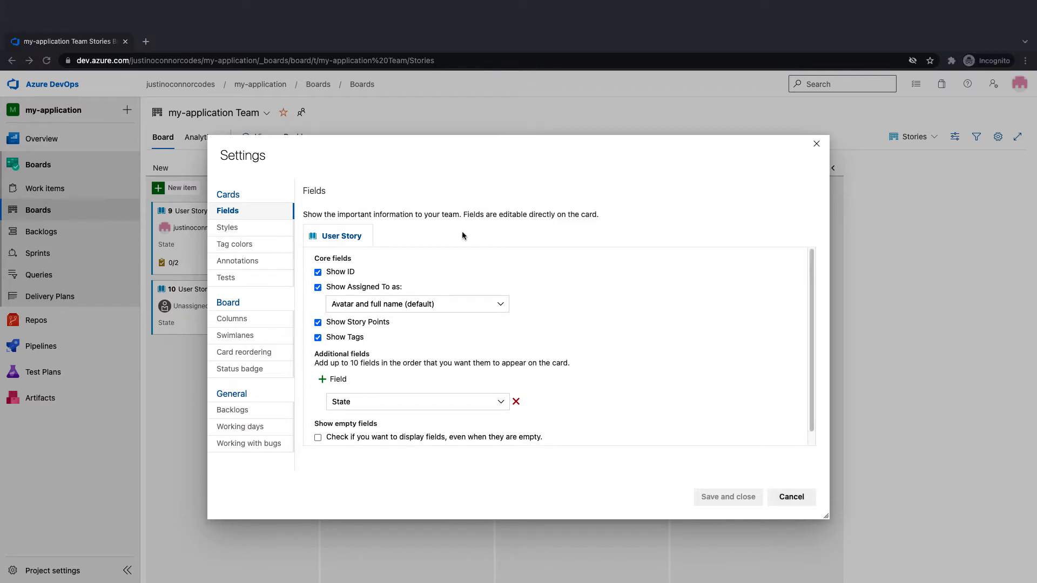
click(791, 497)
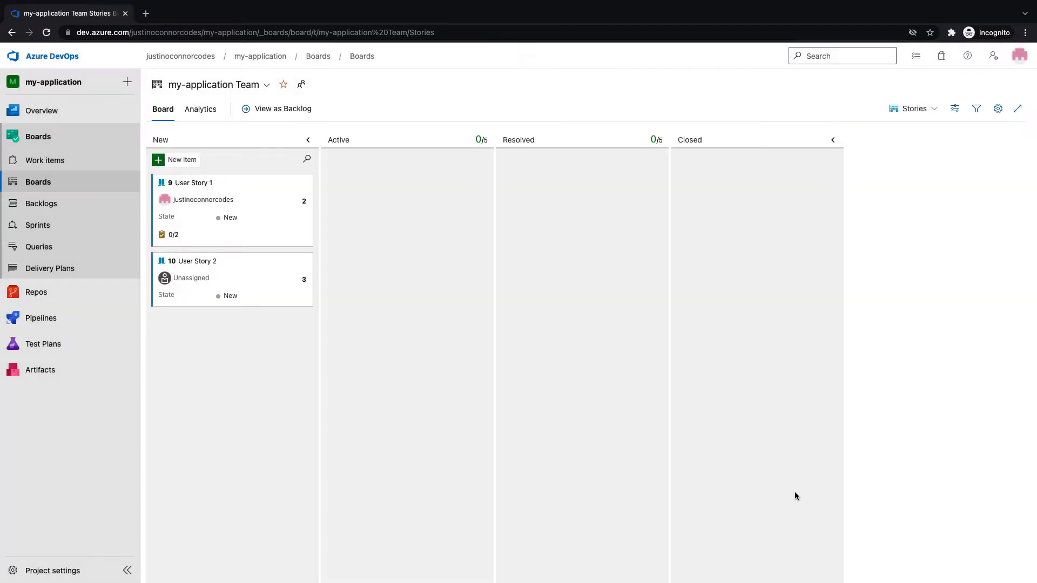
Add task 'Do C' under User Story 1 on the board
click(166, 241)
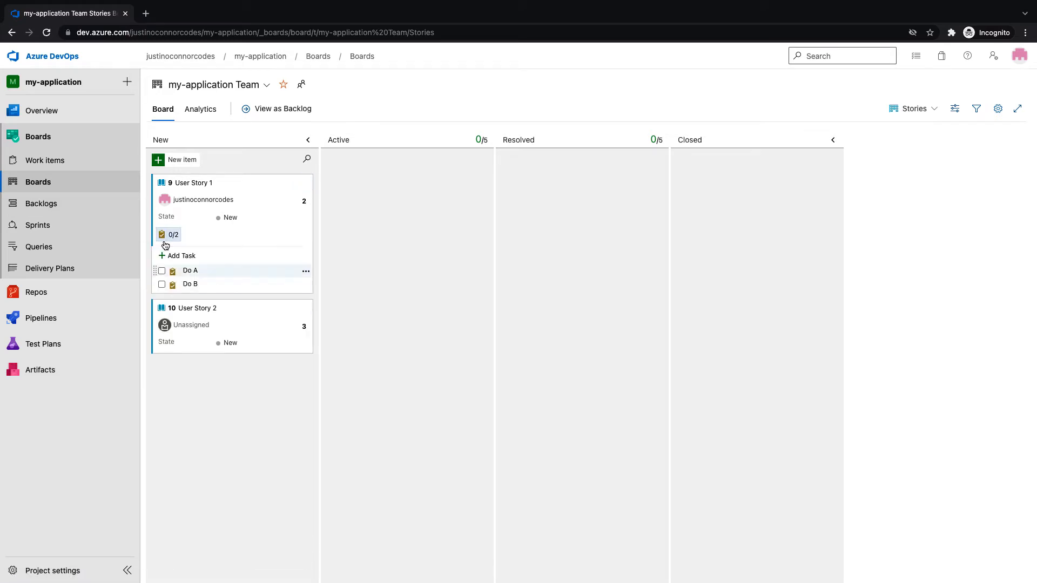
click(176, 256)
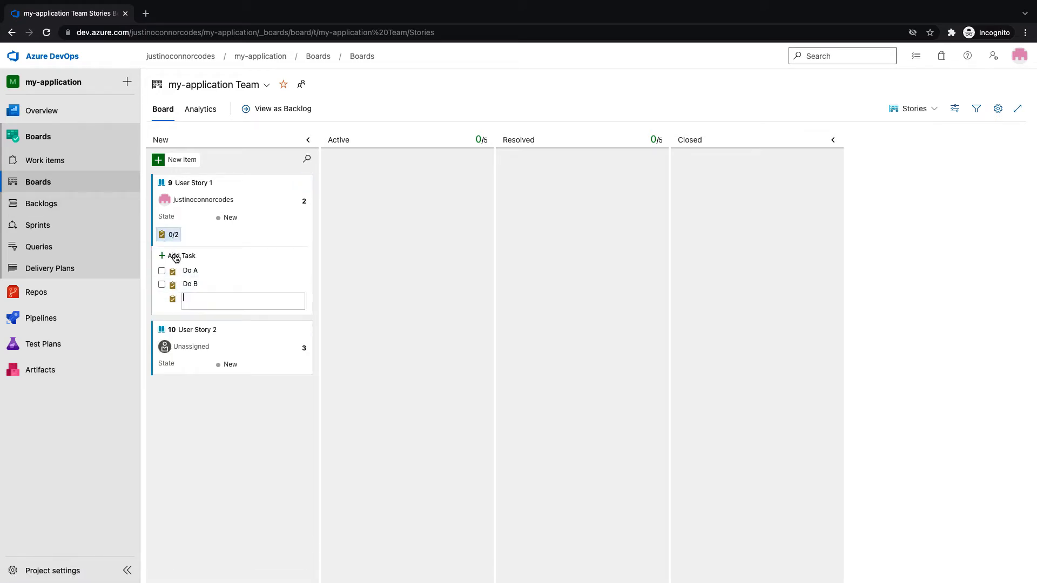
text(do)
key(BackSpace)
key(BackSpace)
key(BackSpace)
text(Do C)
key(Return)
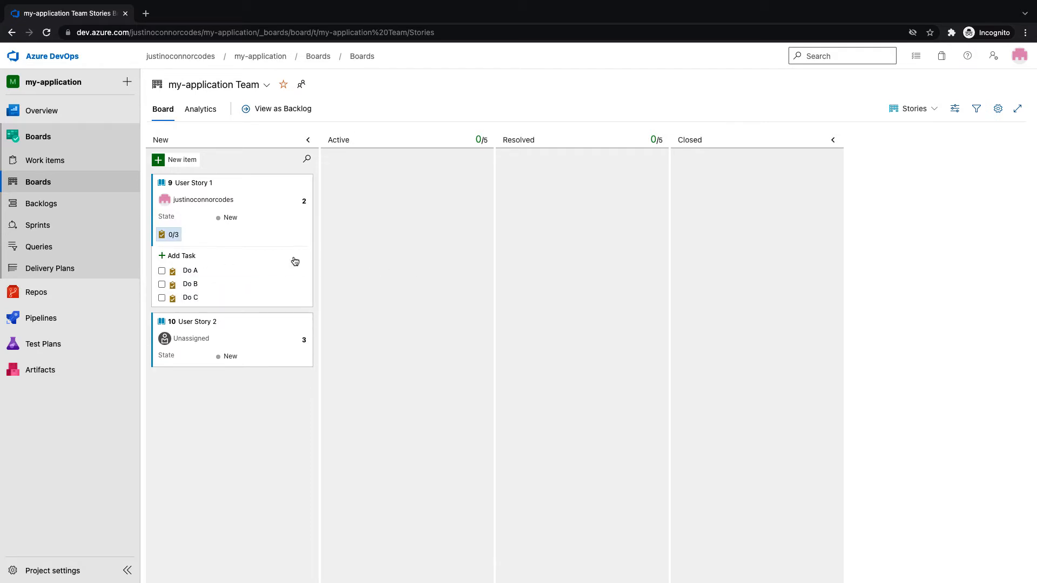
click(172, 241)
click(172, 238)
Assign User Story 2 to the same user as User Story 1
click(202, 339)
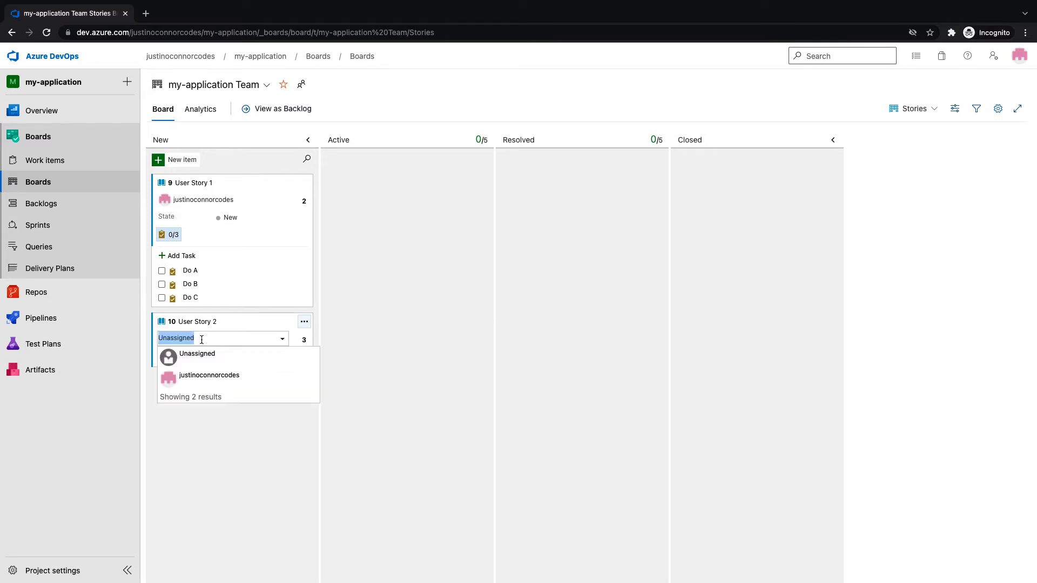
text(ju)
key(Return)
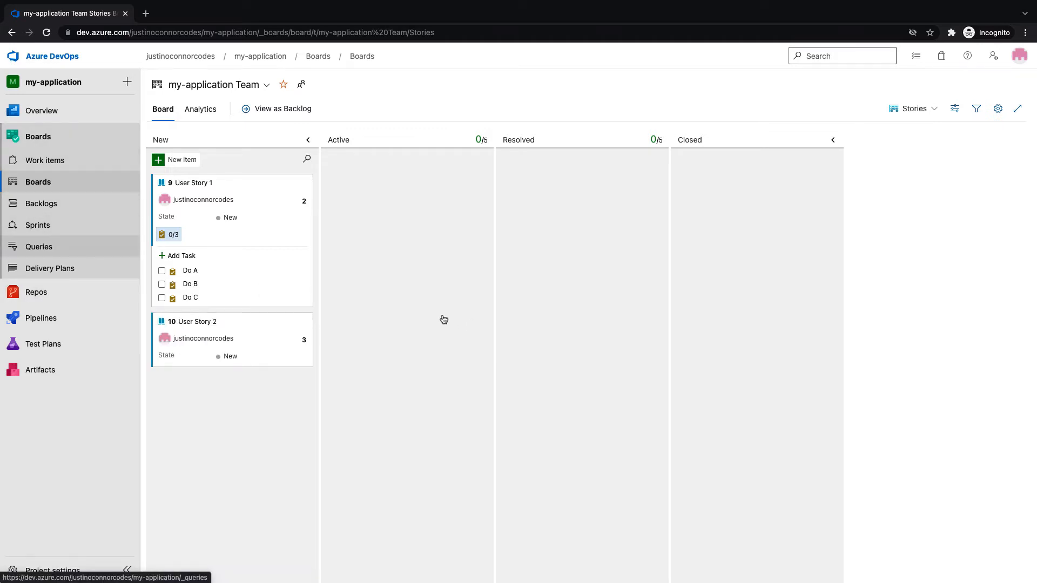
Create a new query with Work Item Type = User Story and run it
click(90, 245)
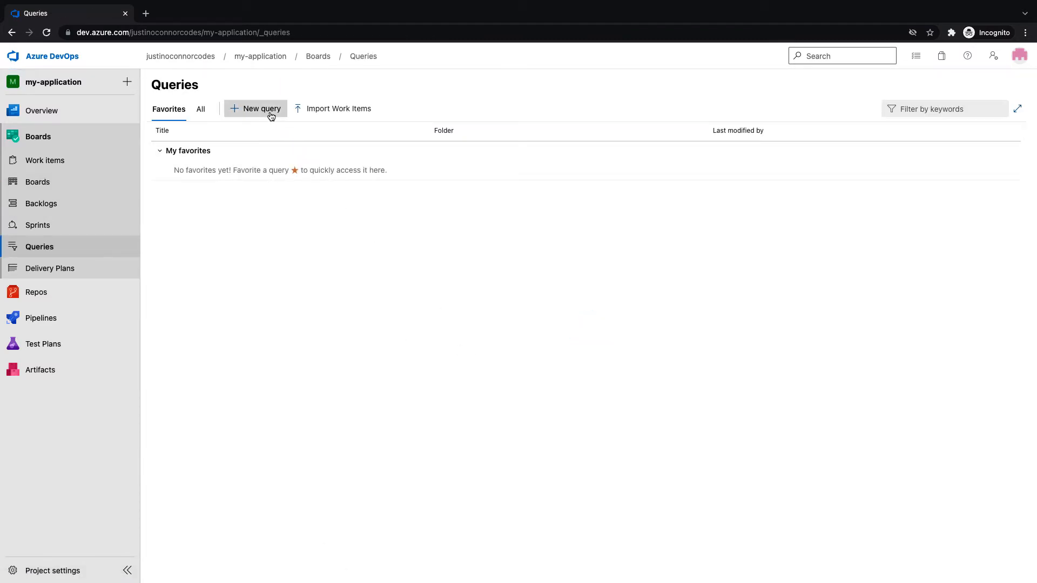
click(266, 111)
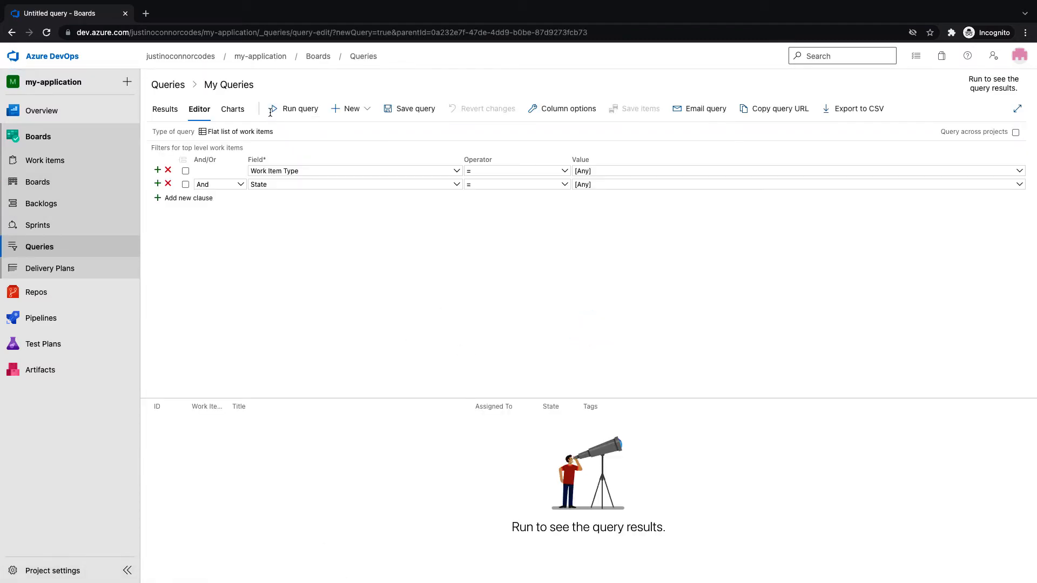
click(942, 172)
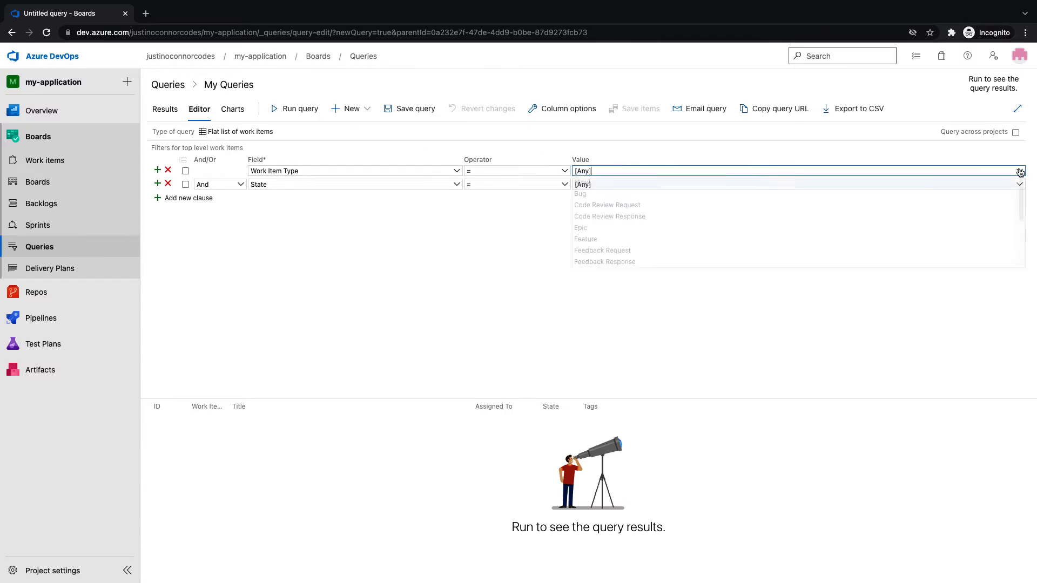
scroll(783, 227, down, 2)
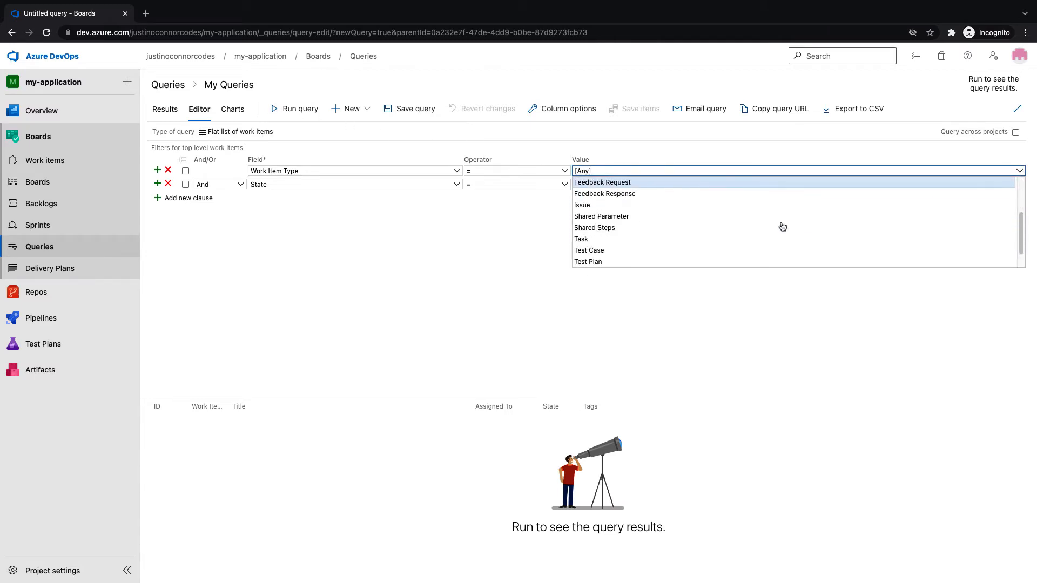
scroll(597, 264, down, 2)
click(595, 261)
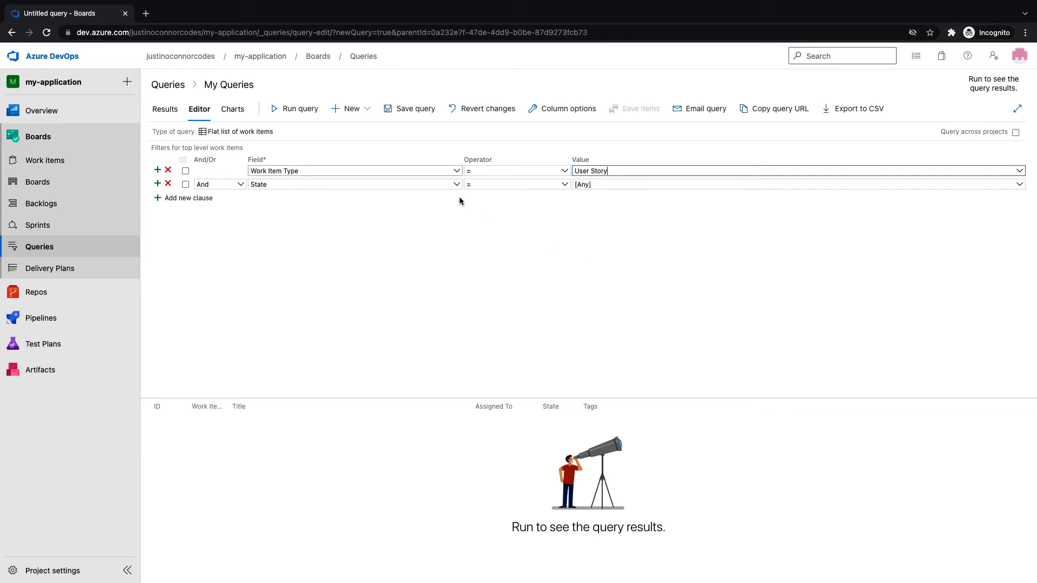
click(284, 114)
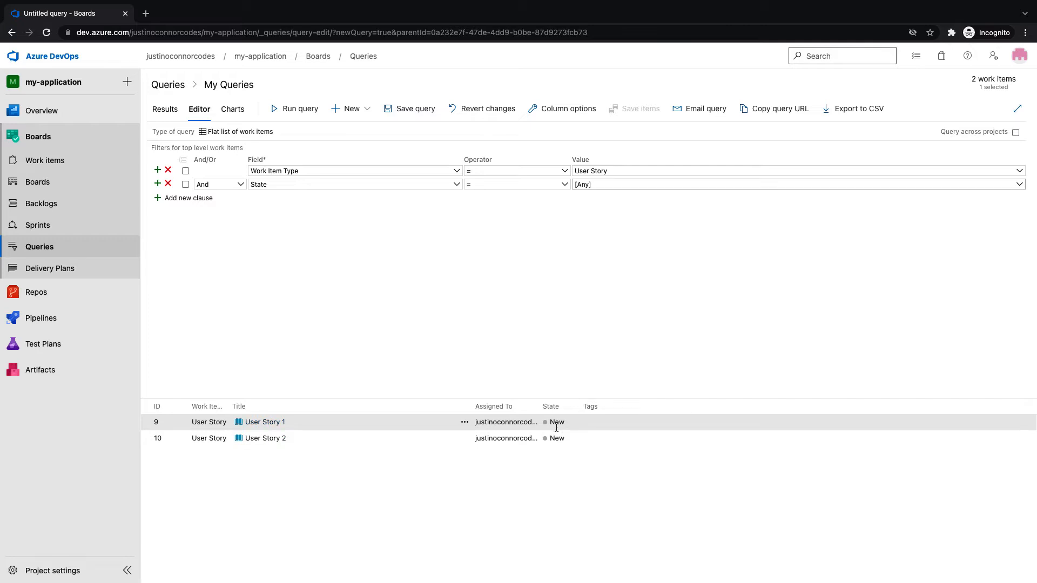
Add a blank filter clause, browse its field list, then delete the clause
click(190, 198)
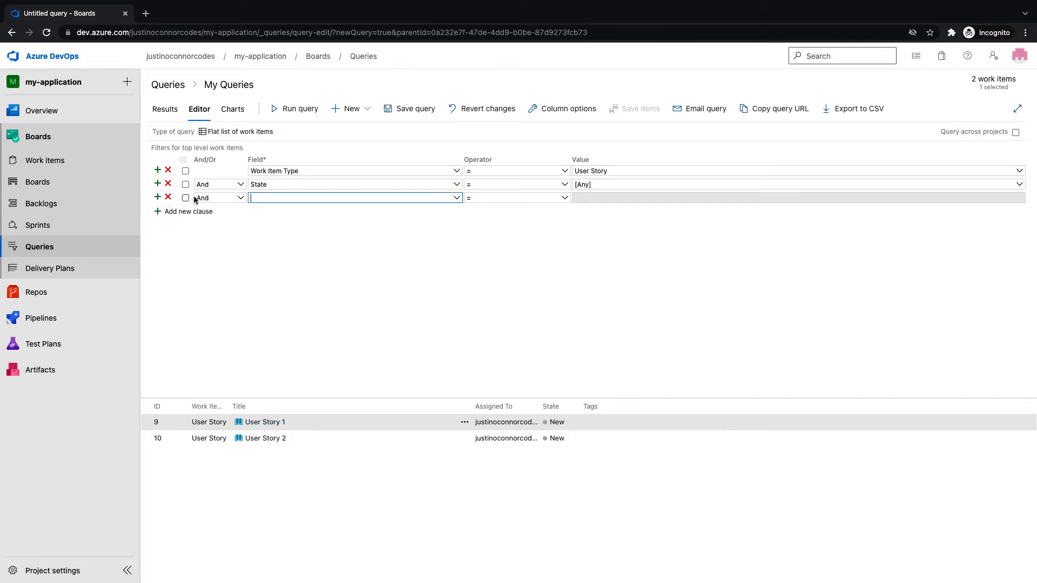
click(455, 198)
scroll(386, 283, down, 5)
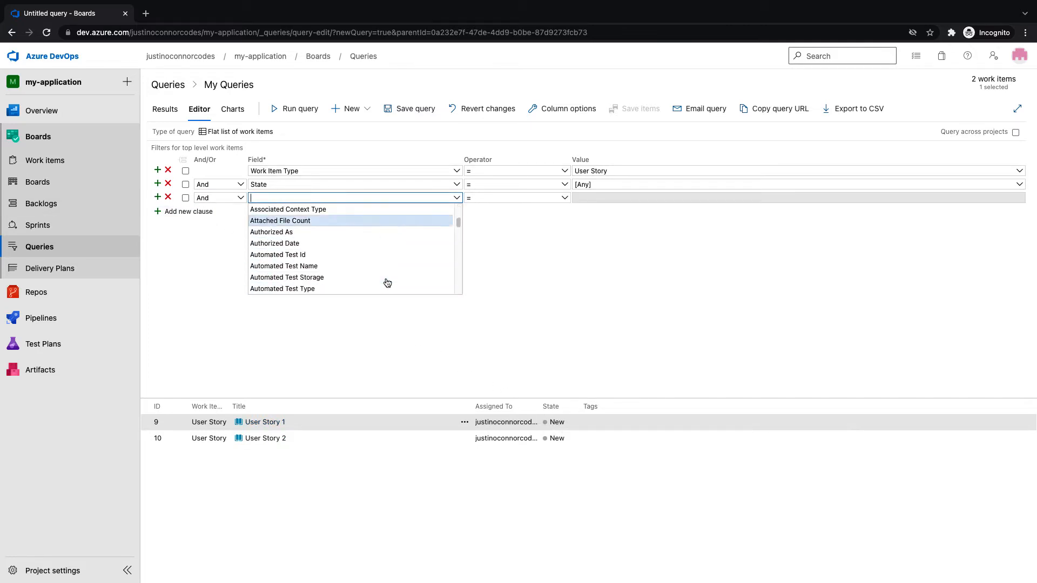
scroll(387, 282, down, 10)
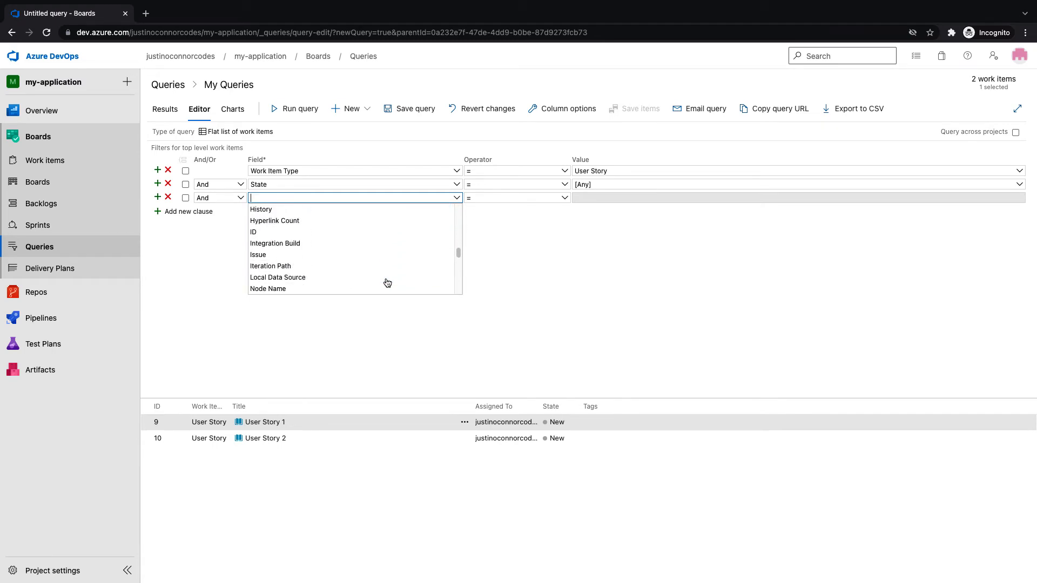
scroll(387, 283, down, 10)
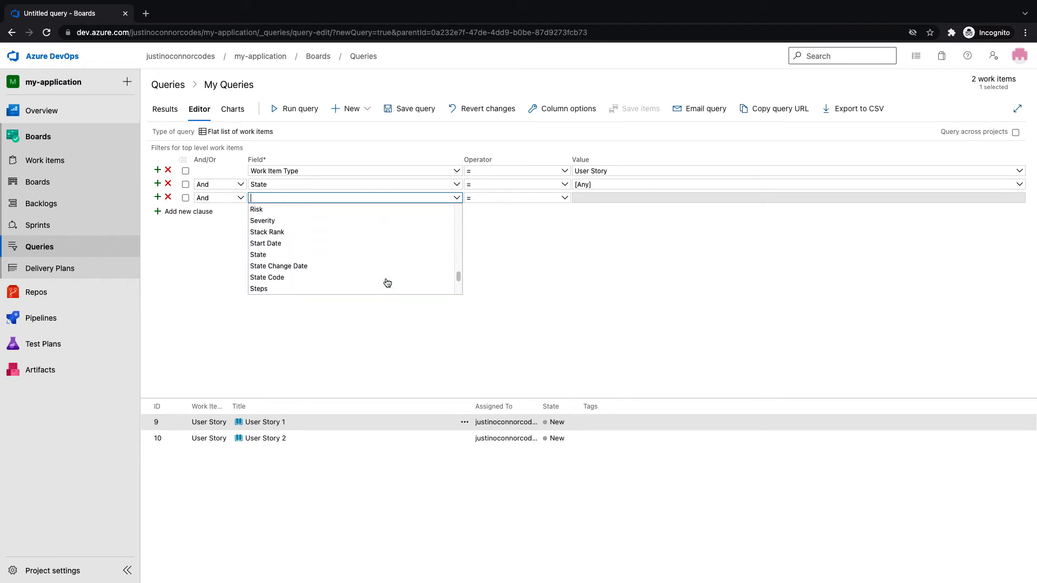
scroll(387, 282, down, 6)
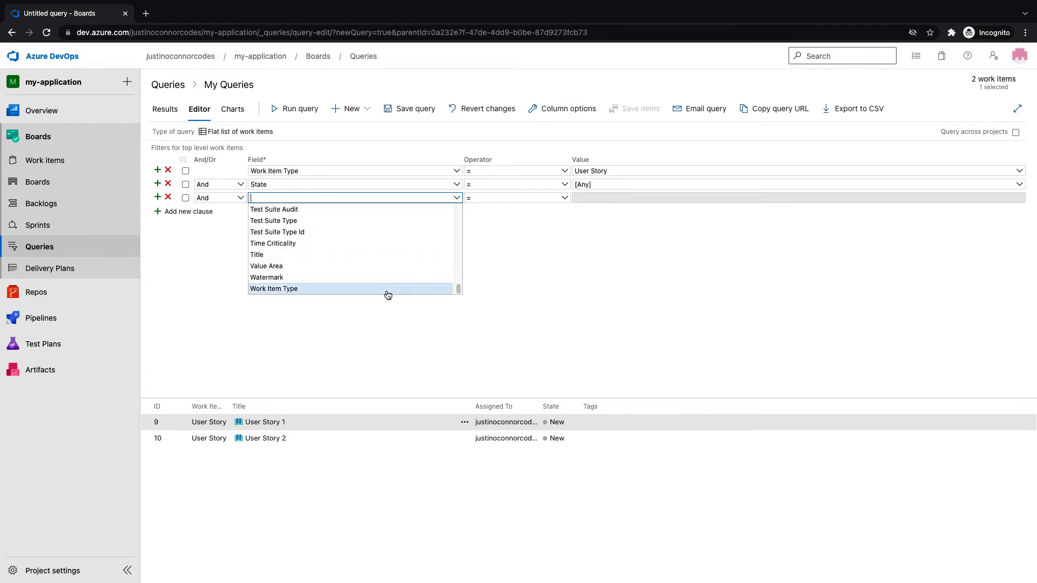
click(389, 346)
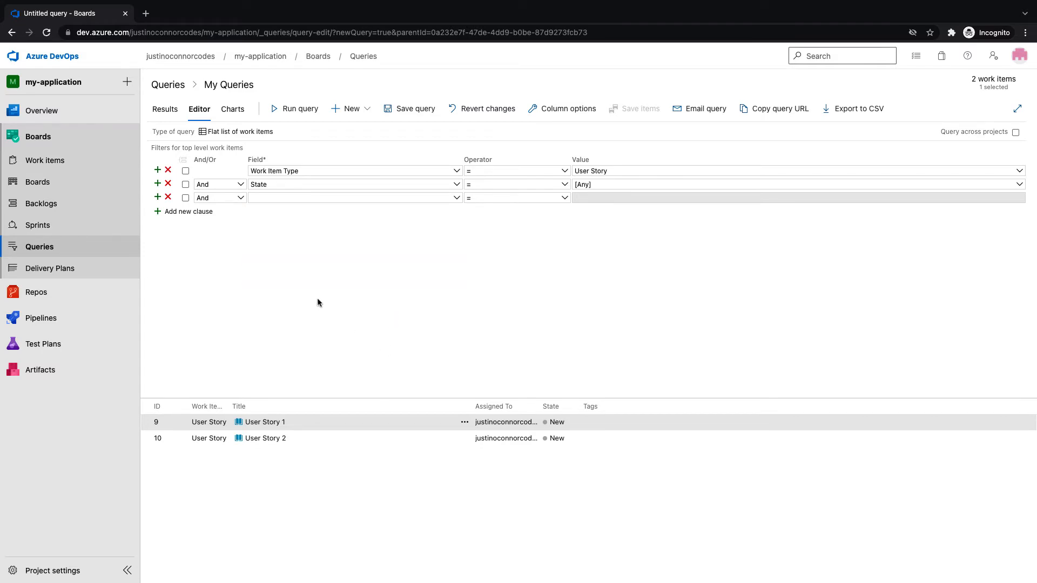
click(168, 198)
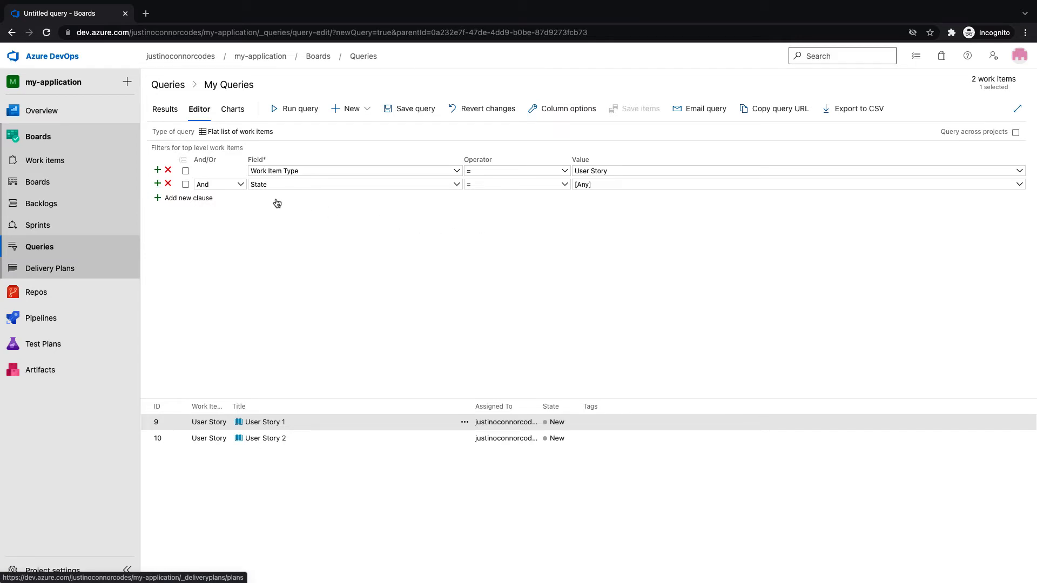
click(60, 164)
Leave the unsaved query, view the empty Delivery Plans page, then open the project Summary
click(558, 339)
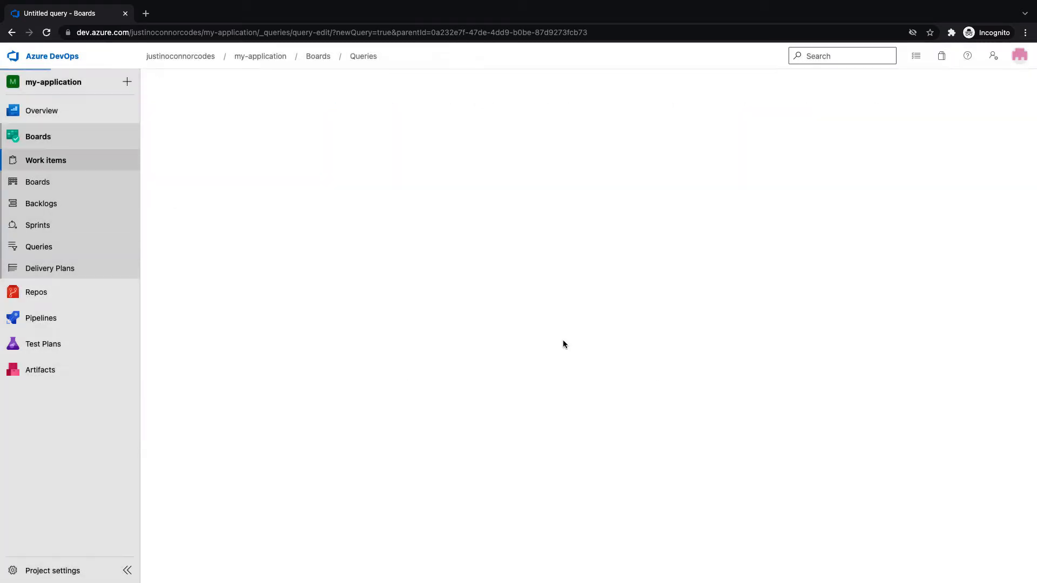
click(75, 269)
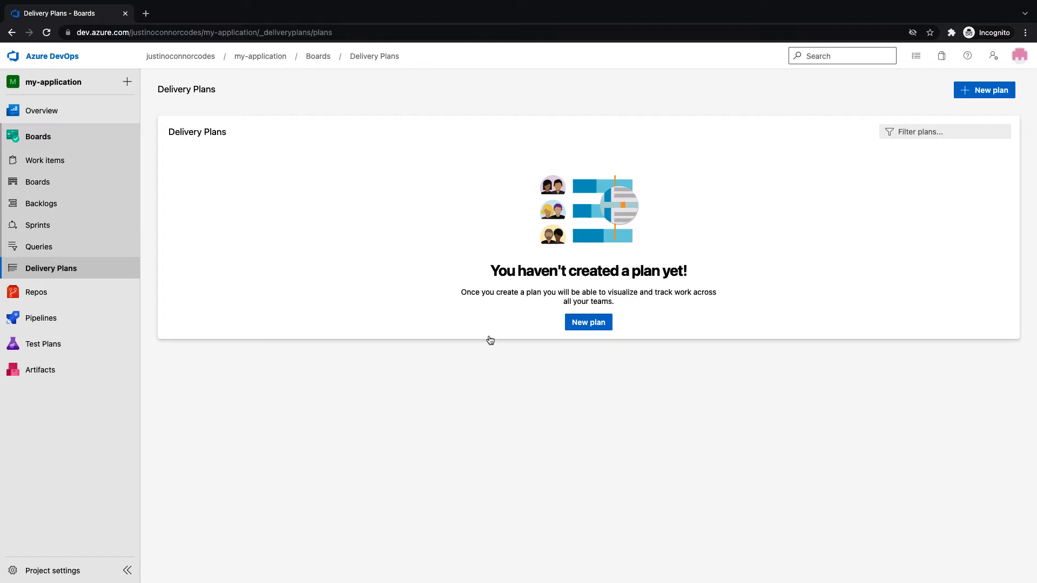
click(62, 114)
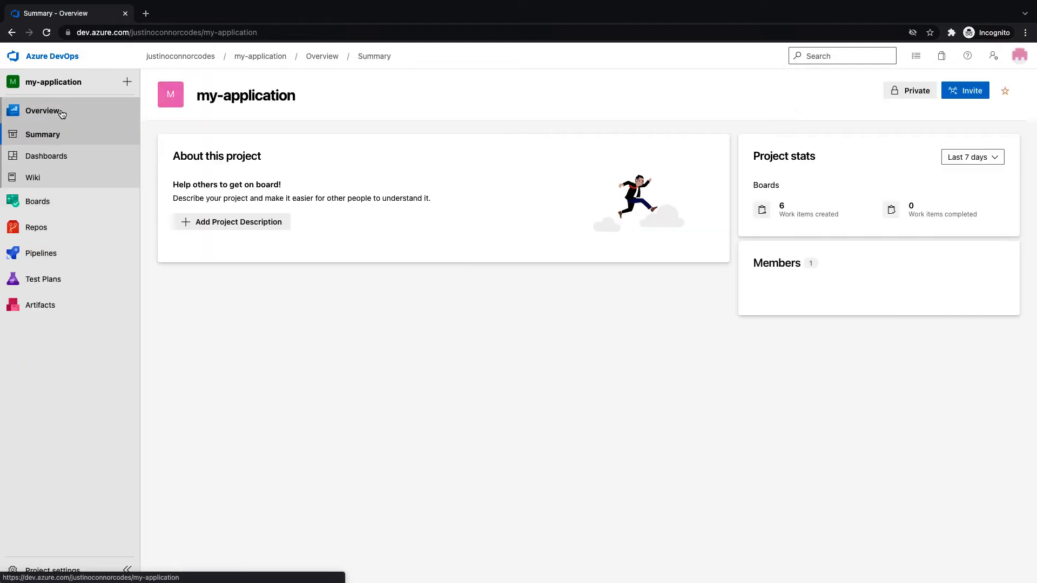
Place a Burndown widget at the top-left of the team overview dashboard
click(67, 158)
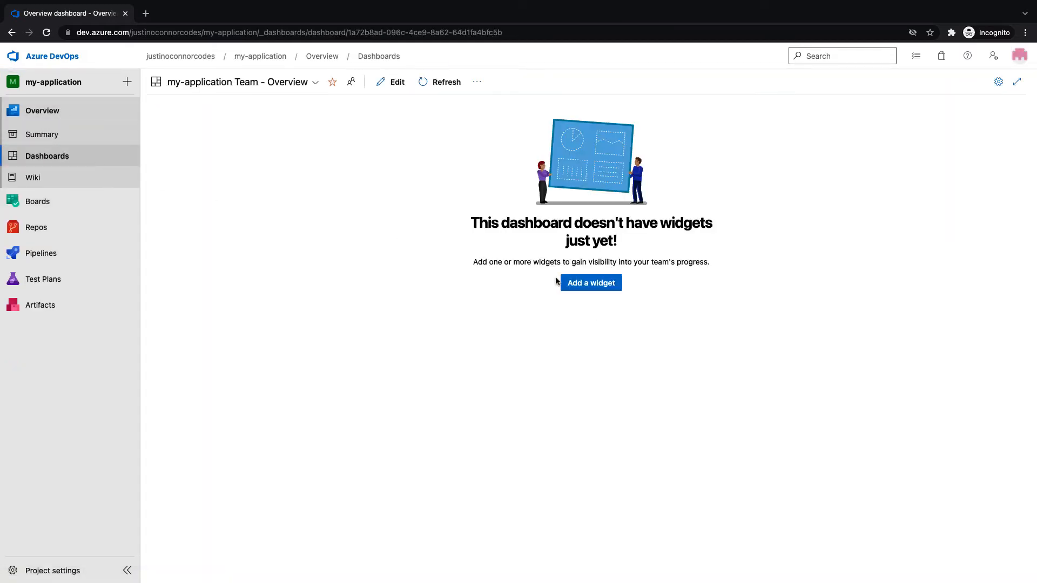
click(599, 287)
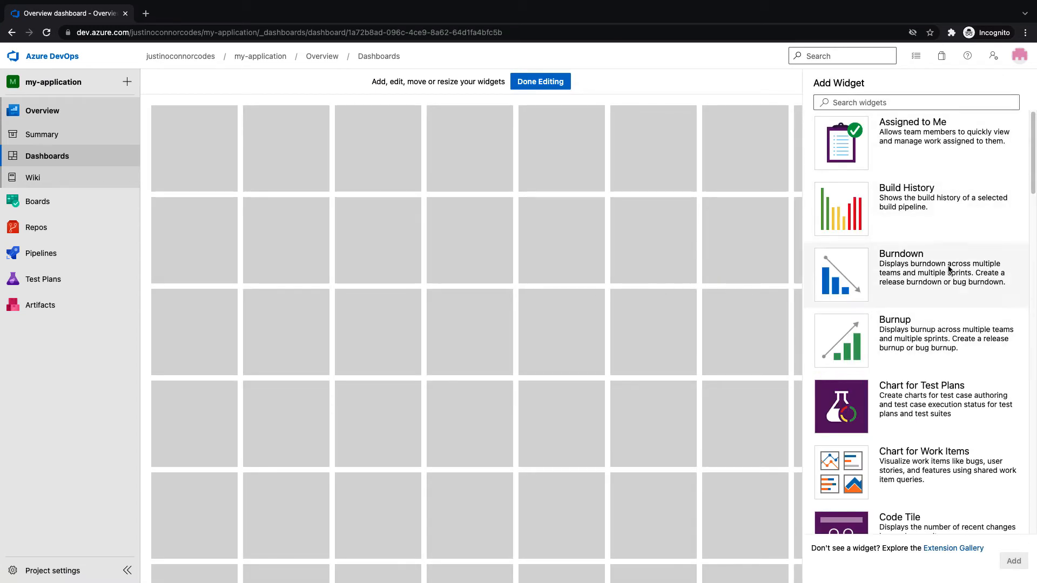
drag(951, 271, 155, 121)
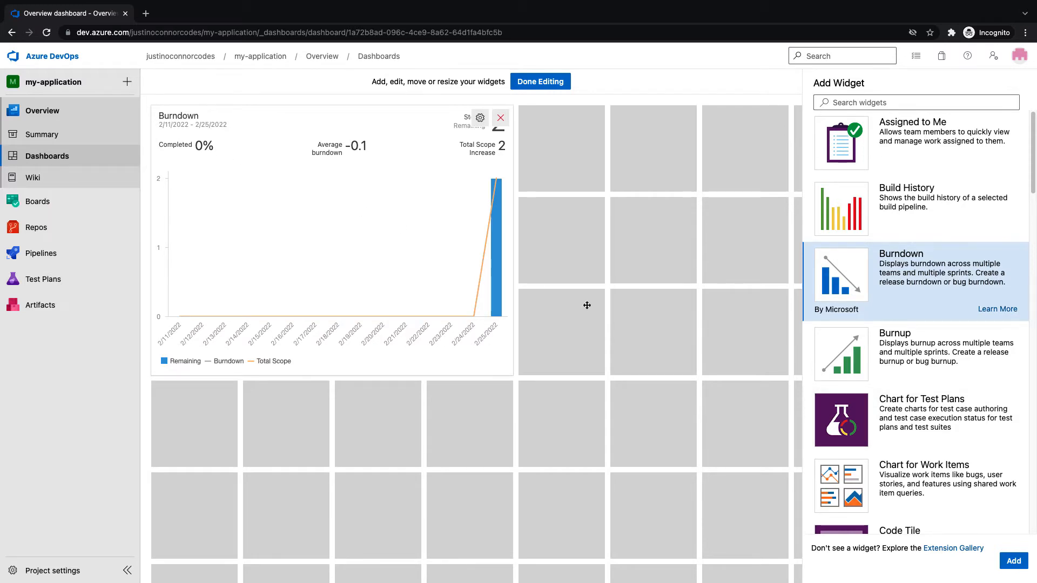
scroll(920, 448, down, 4)
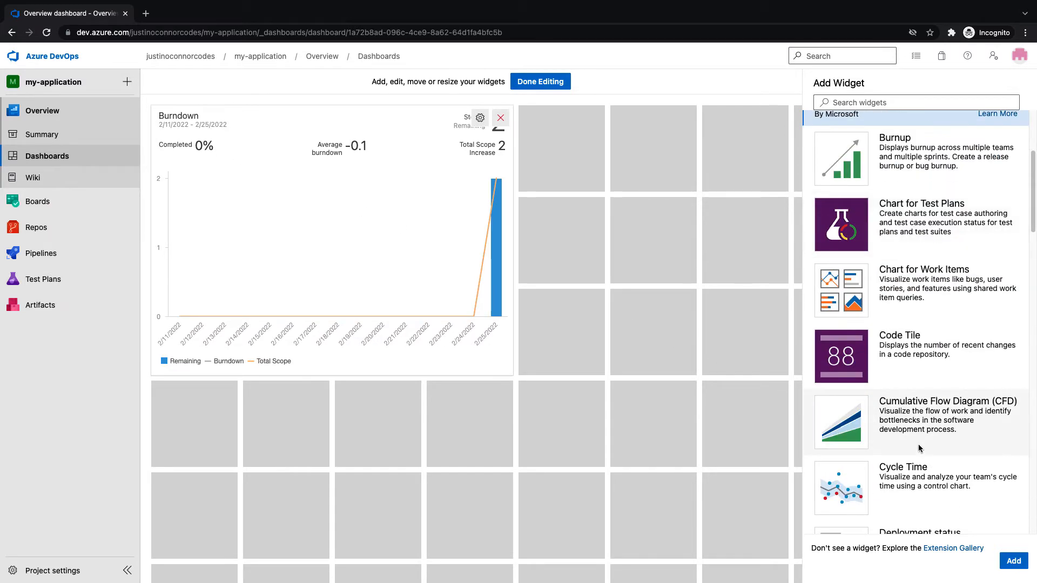
scroll(920, 447, up, 4)
scroll(861, 453, down, 1)
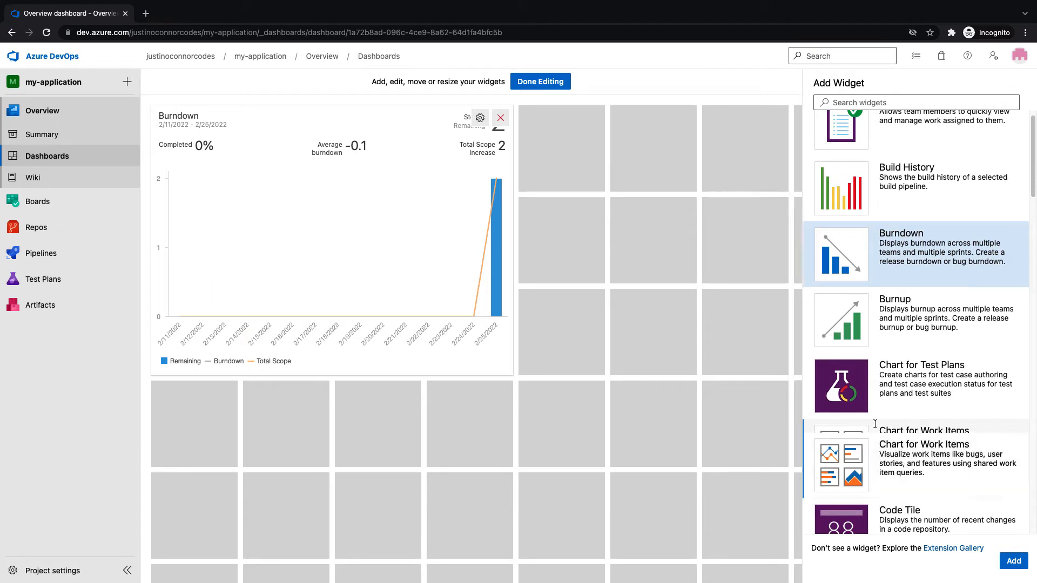
Add a Chart for Work Items widget beside Burndown, leave its settings unsaved, and open the project wiki
drag(875, 424, 567, 135)
key(Escape)
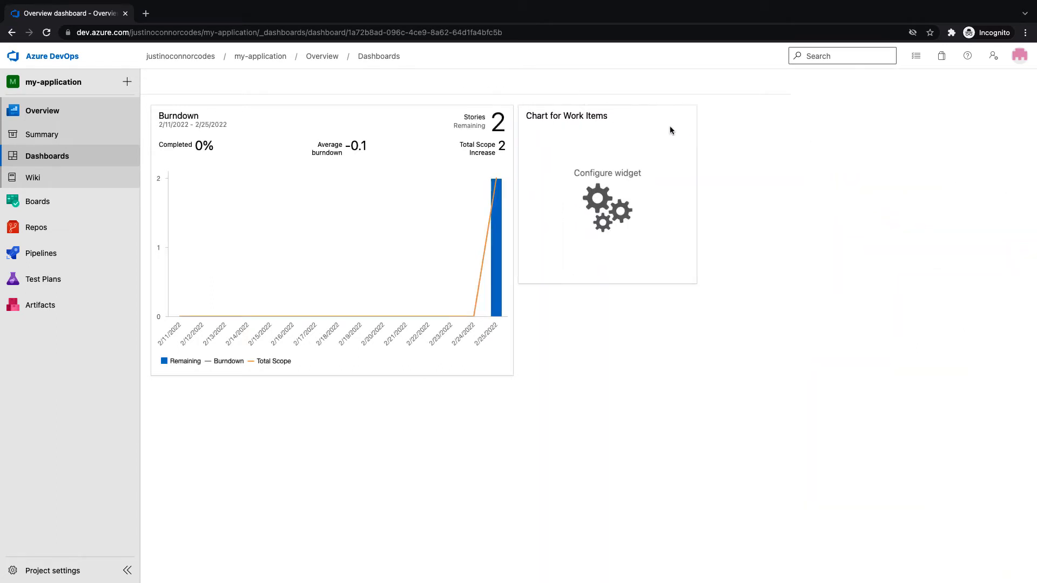
click(670, 130)
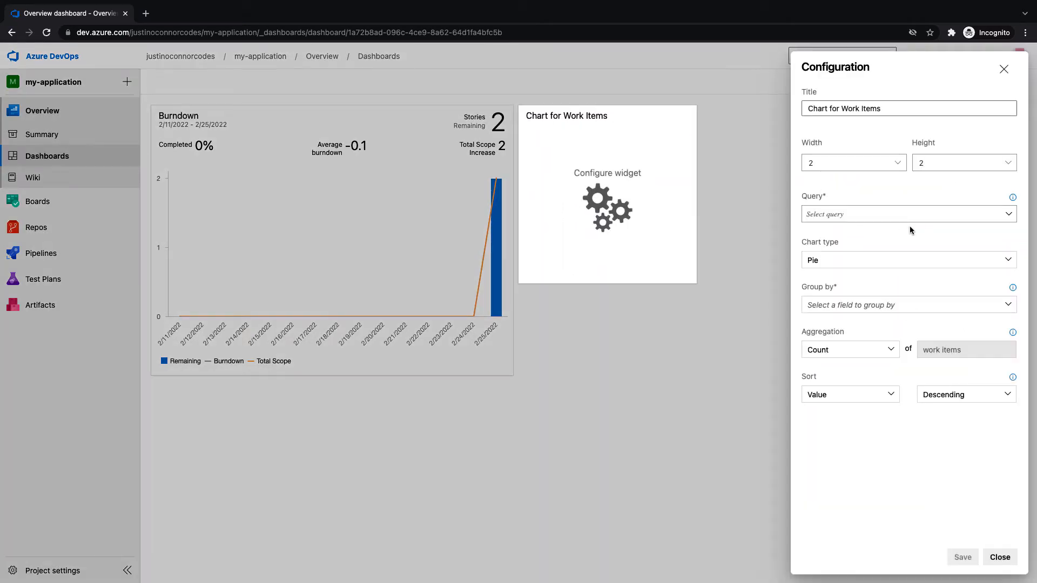
click(1003, 71)
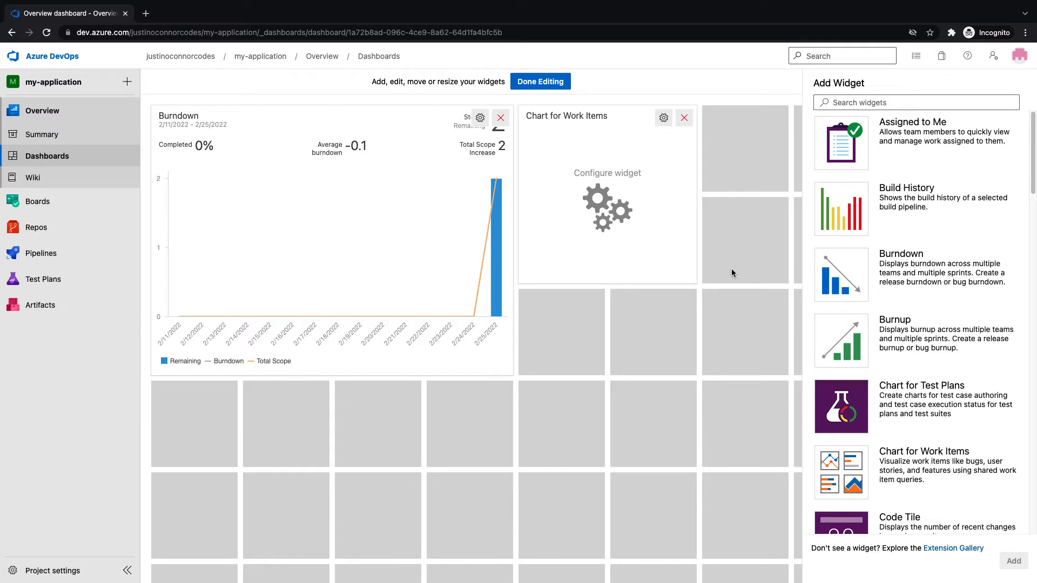
click(100, 178)
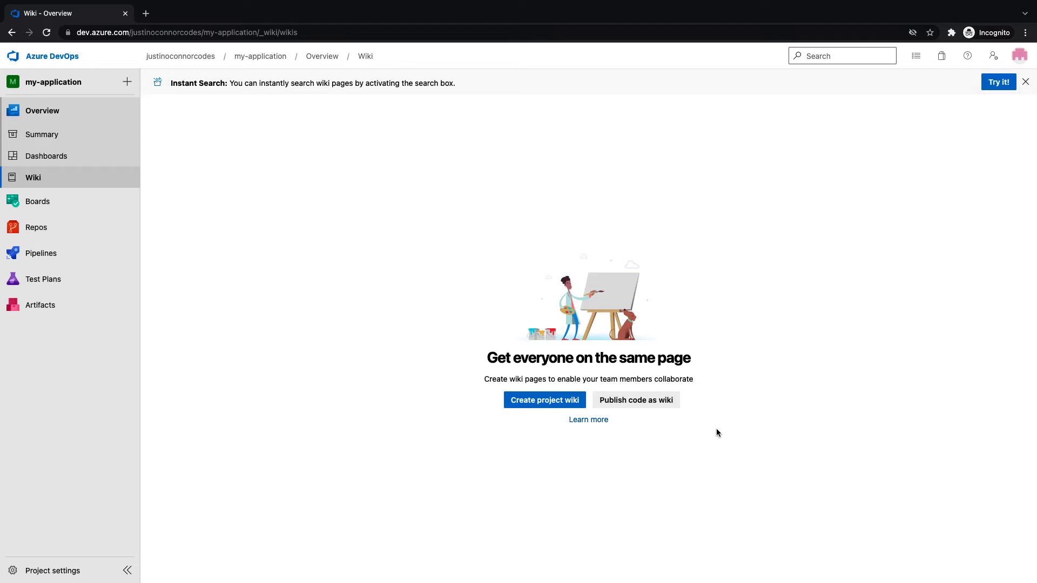
Copy the empty my-application repository's HTTPS clone URL and switch over to VS Code
click(45, 203)
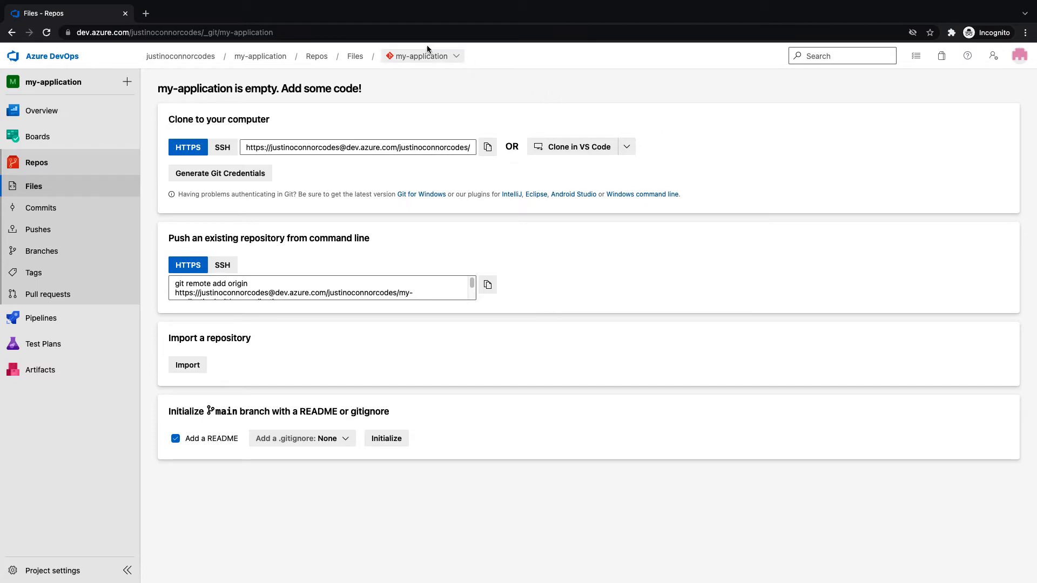
click(489, 150)
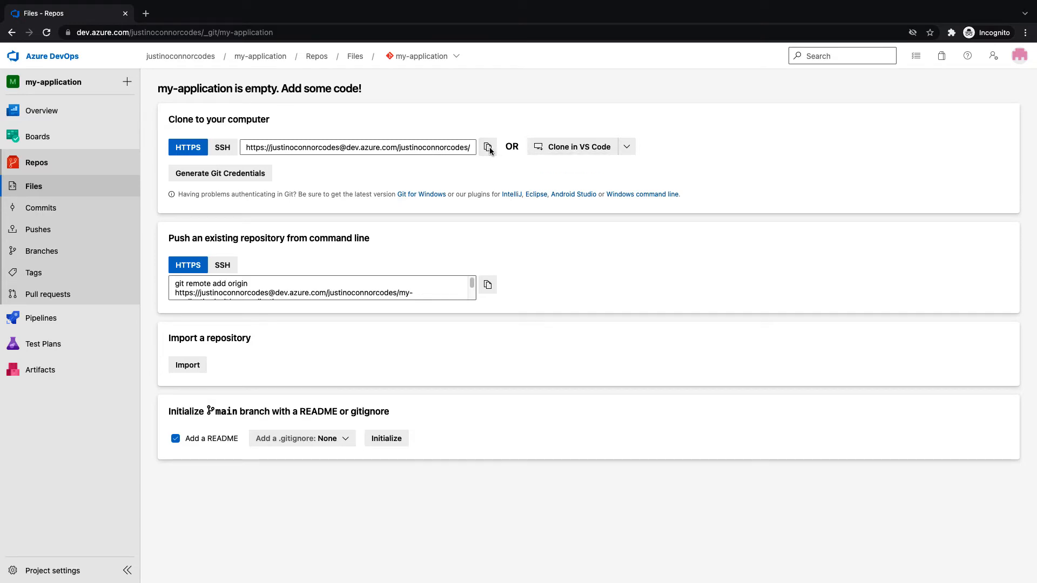
key(ctrl+Left)
key(ctrl+Right)
key(ctrl+Right)
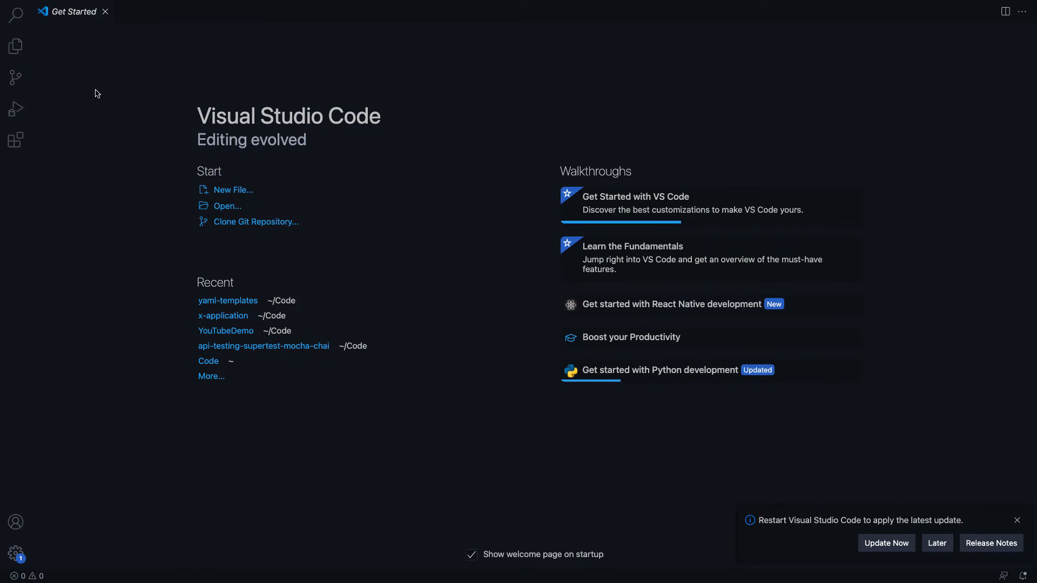
Start a new VS Code terminal, dismiss the update notice, and list the home folder
mouse_move(17, 5)
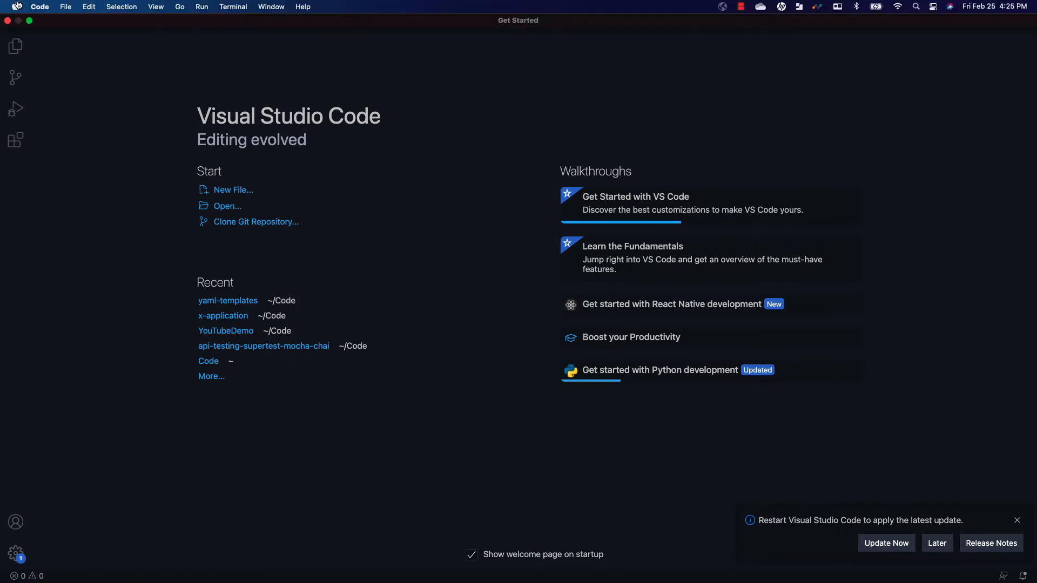
click(64, 9)
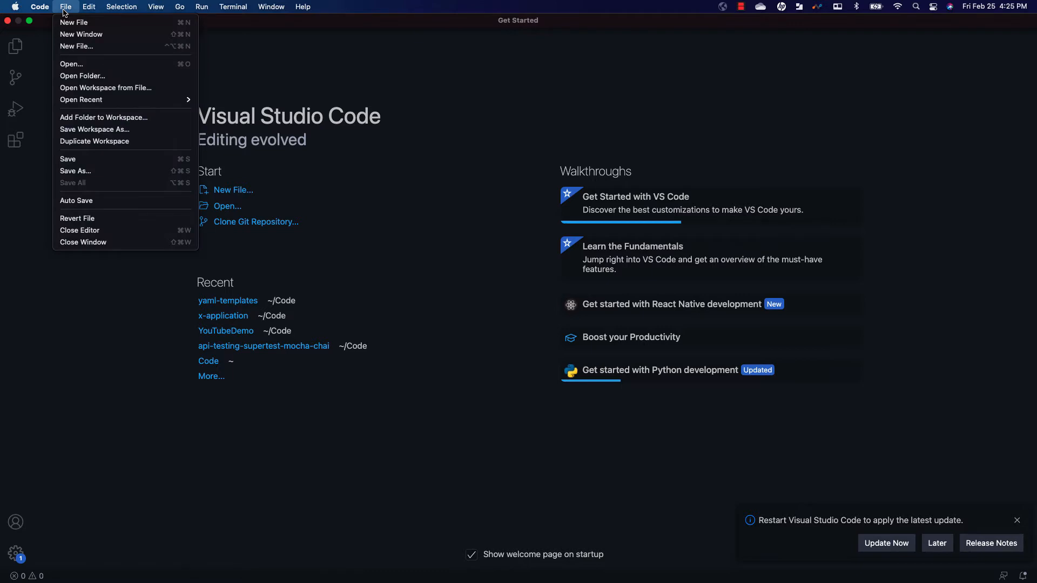
mouse_move(233, 7)
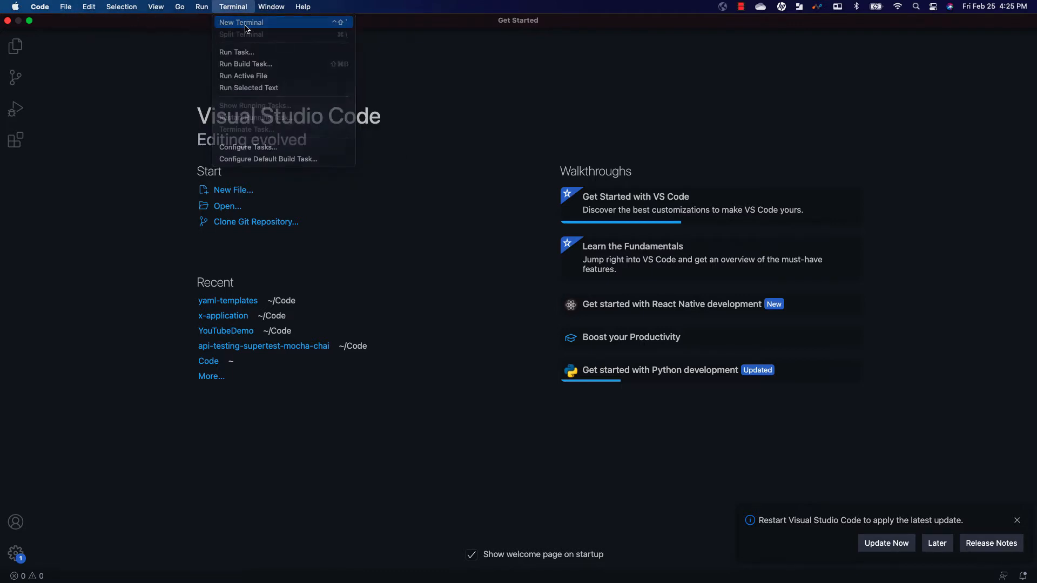
click(244, 26)
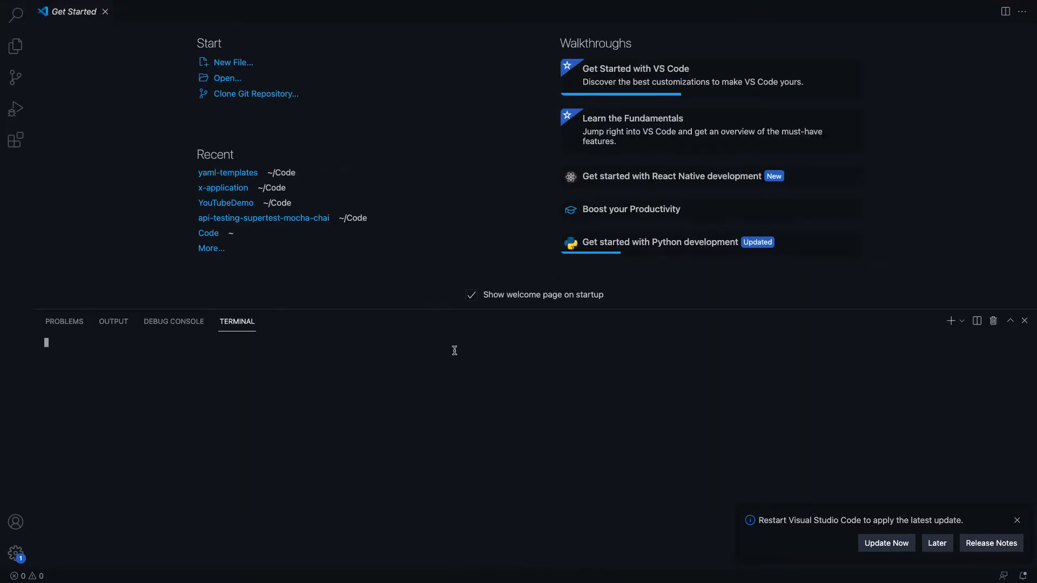
click(1017, 521)
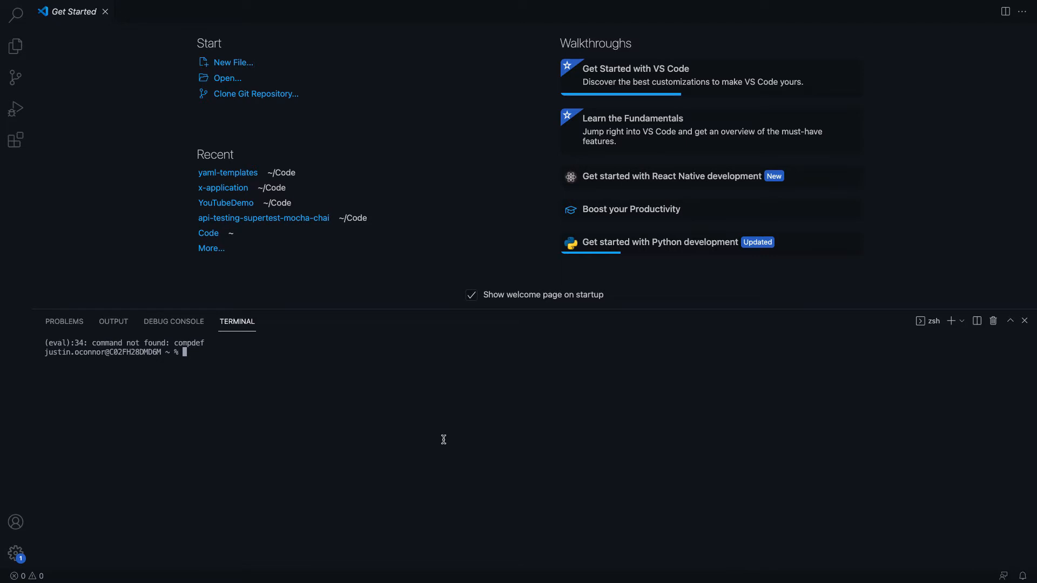
text(ls)
key(Return)
In the code folder, git clone the copied my-application URL and move into the new repo
text(cd code)
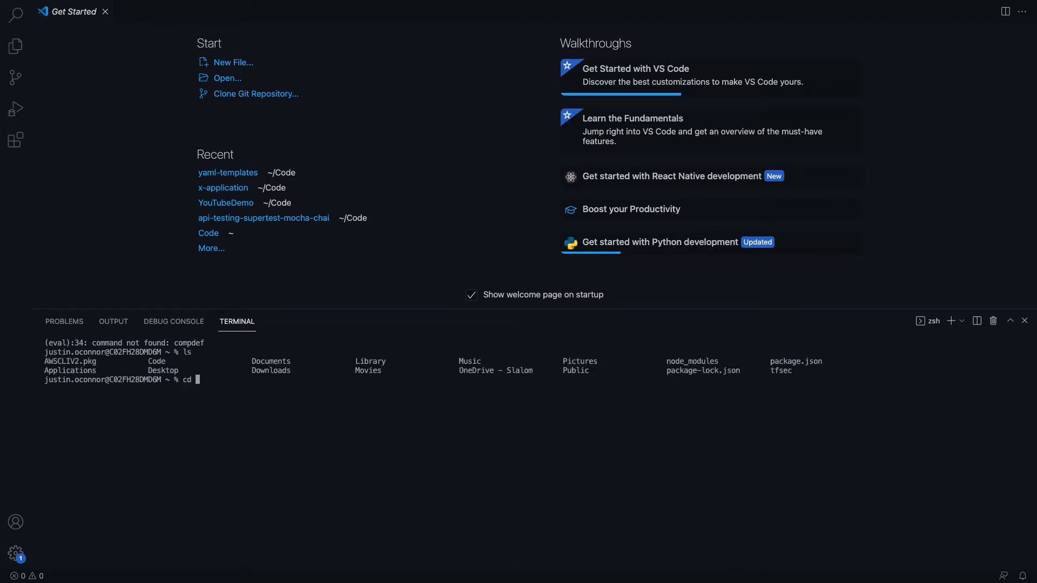
key(Return)
text(ls)
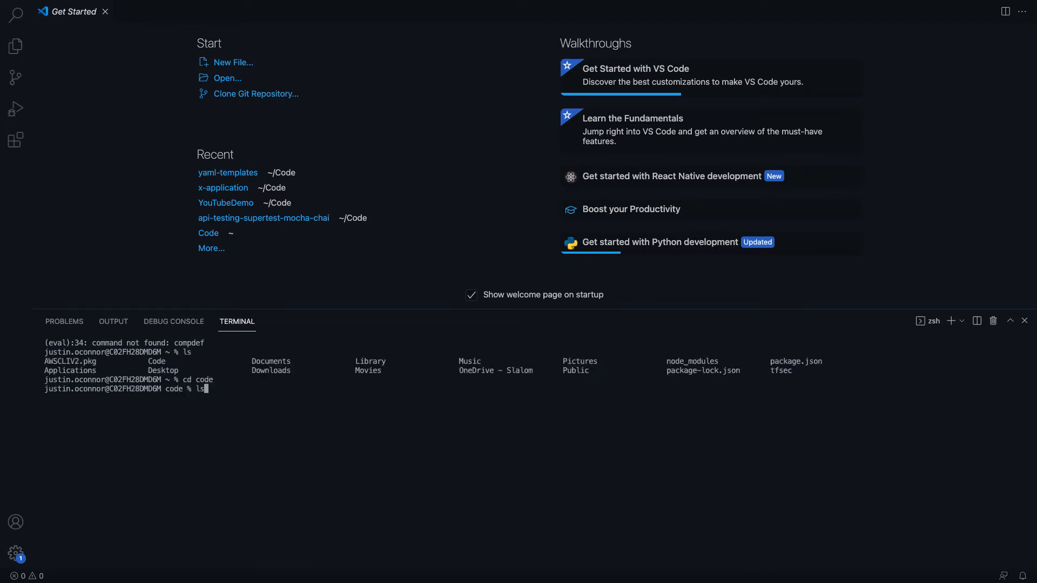
key(Return)
text(git )
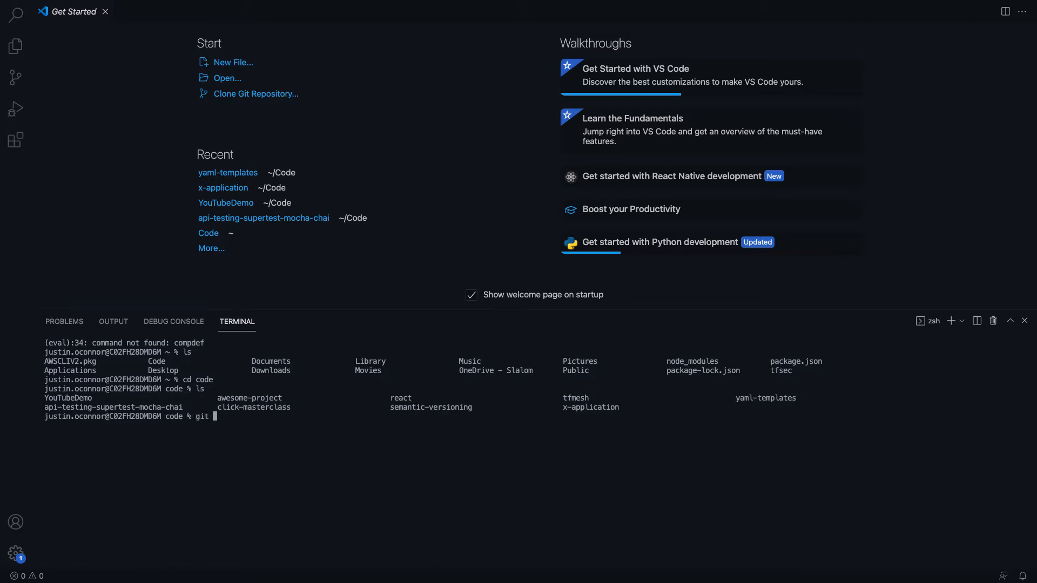
text(clone)
key(super+v)
key(Return)
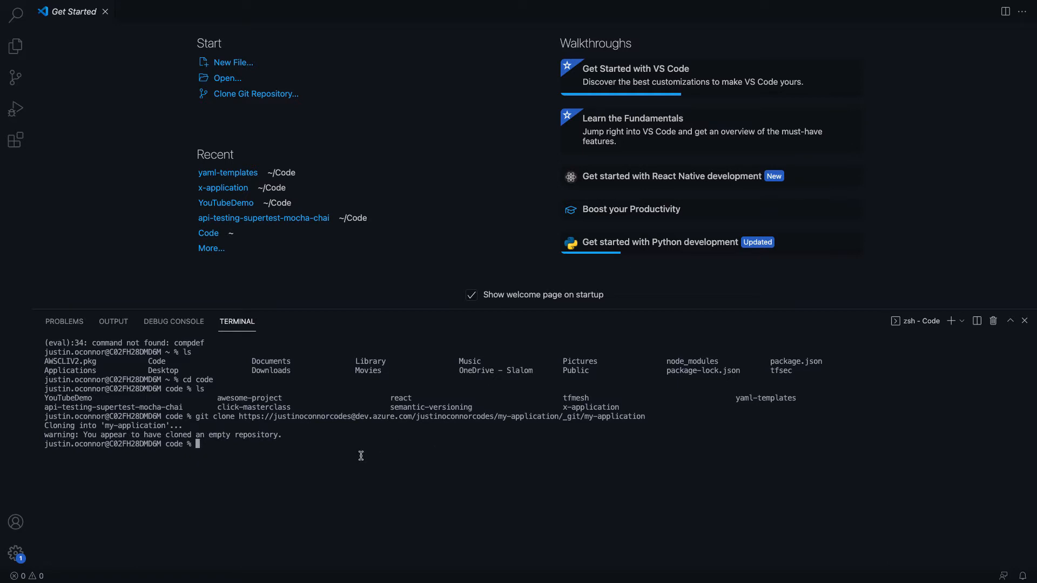
text(cd my-application)
key(Return)
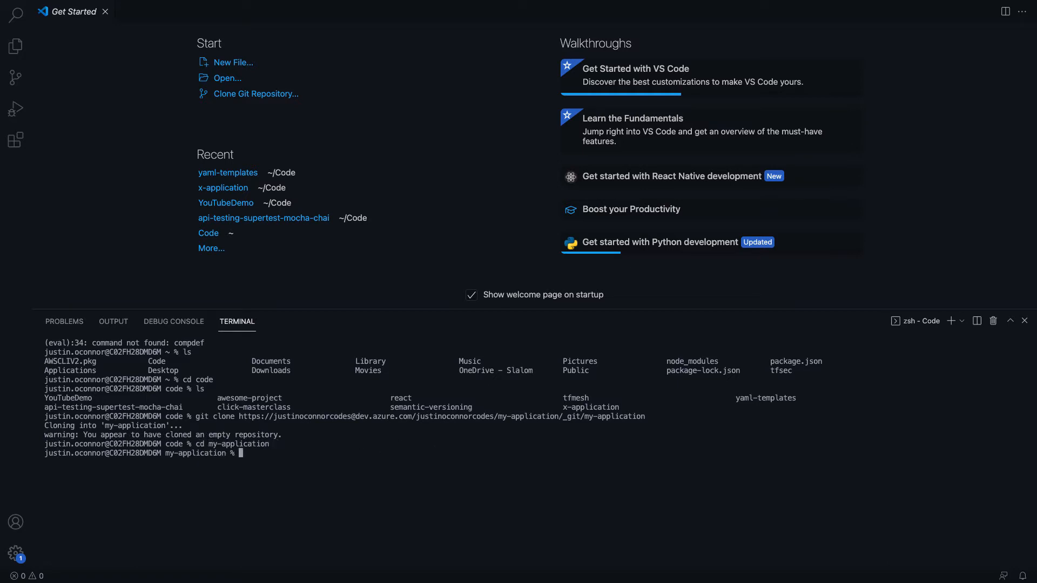
text(ls)
key(Return)
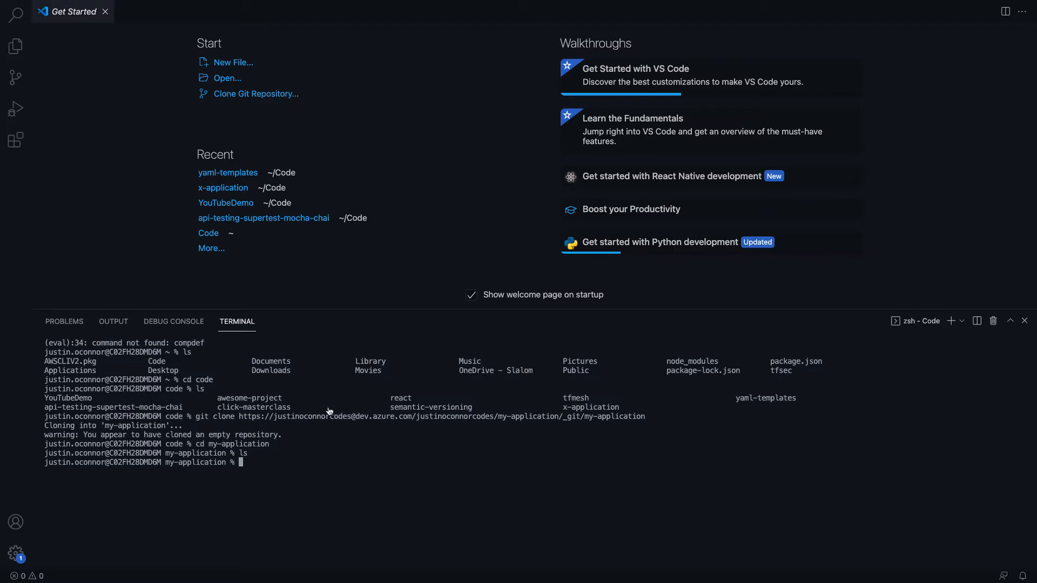
Open Code/my-application as the VS Code workspace
click(65, 7)
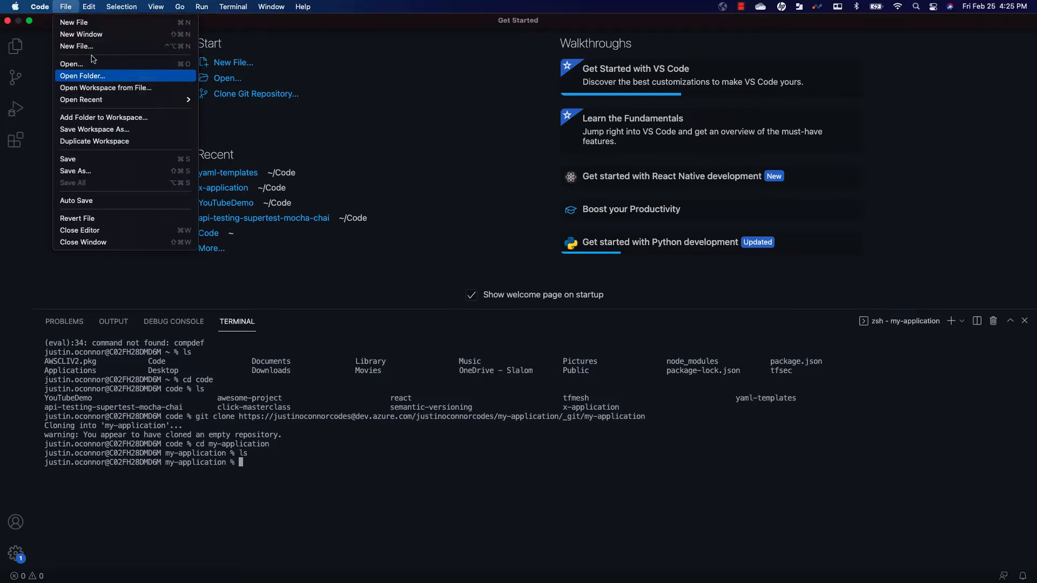
click(99, 76)
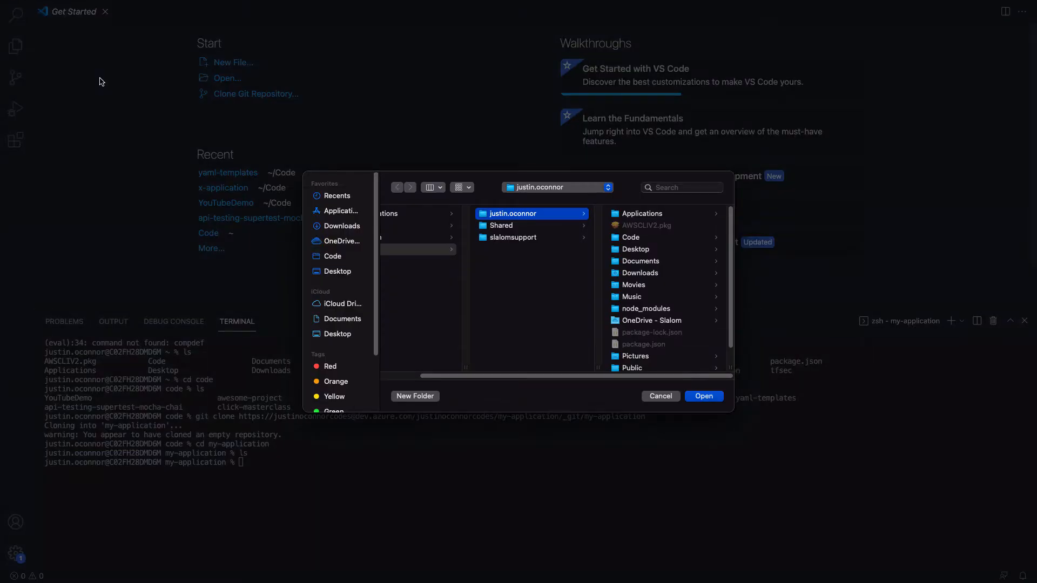
click(651, 237)
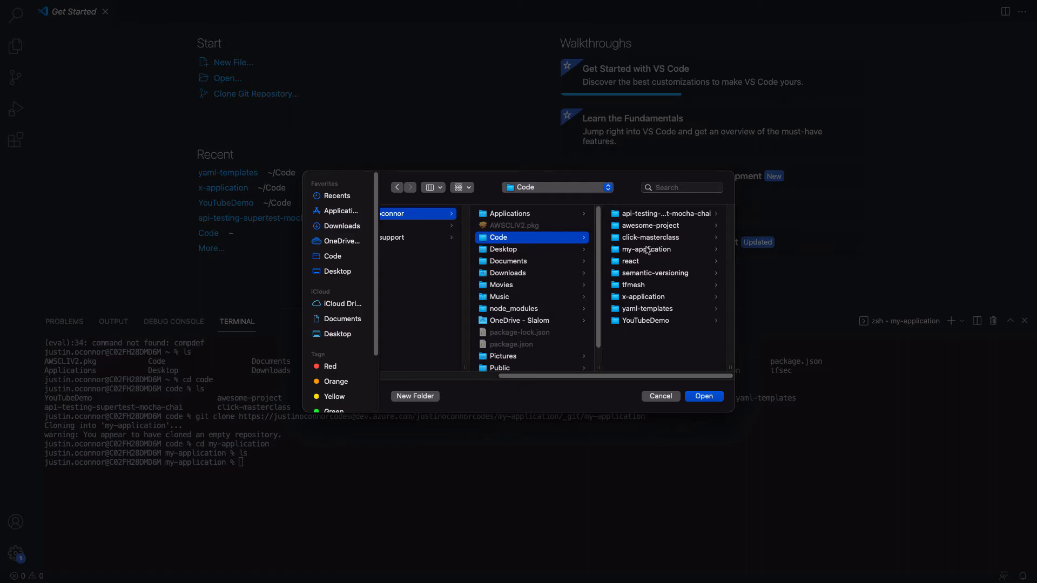
click(646, 250)
click(704, 396)
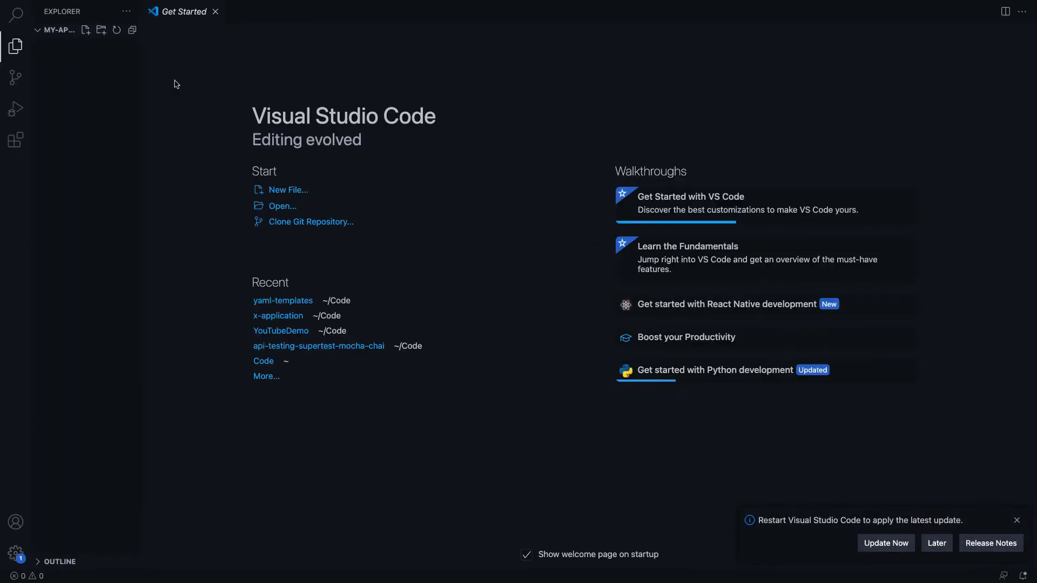
click(85, 30)
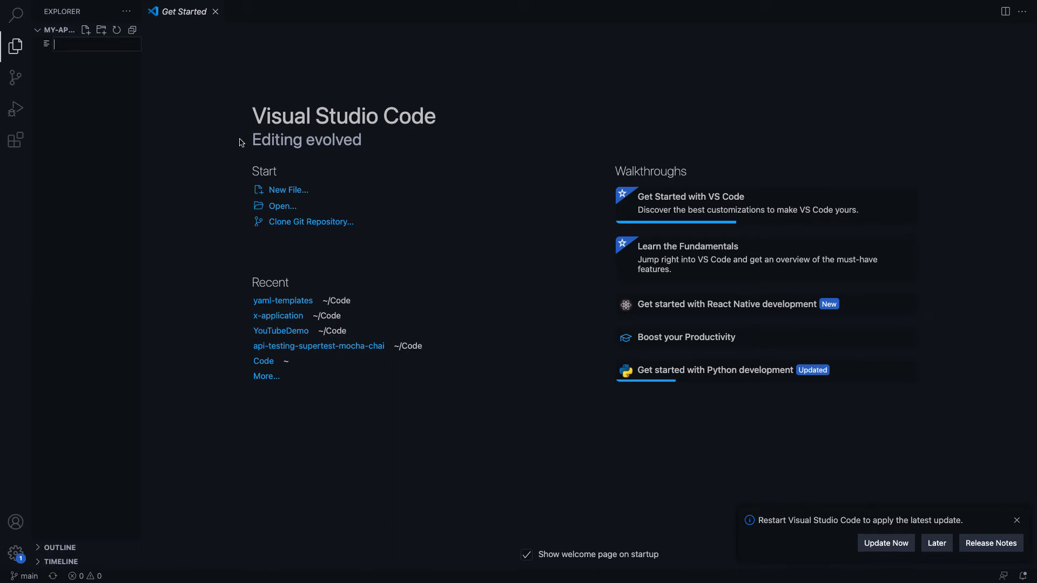
Name the new file README.md, correcting the mistyped extension
text(README.MD)
key(BackSpace)
key(BackSpace)
text(md)
key(Return)
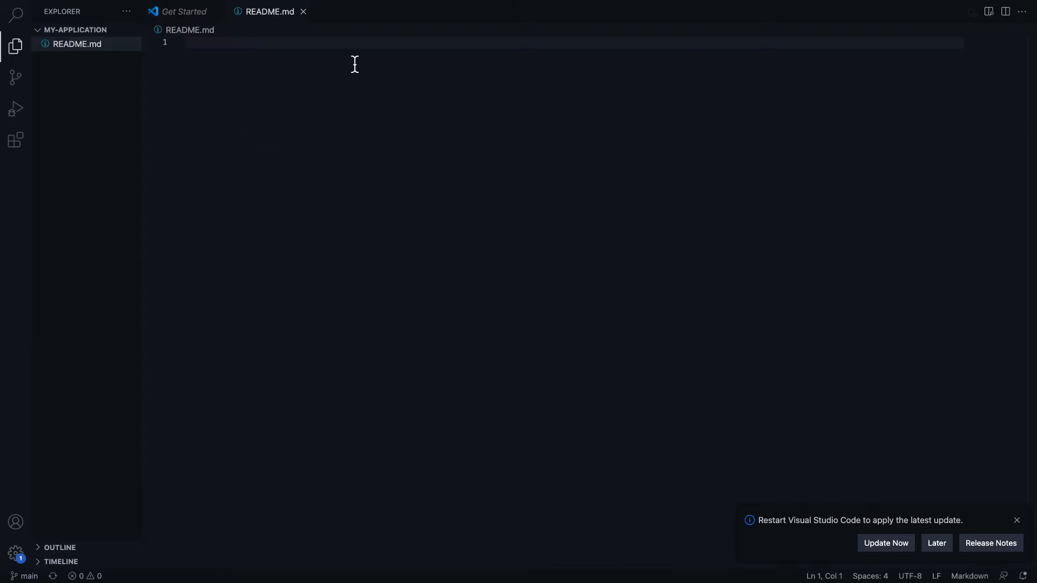
Write '# Overview' and 'DevOps is awesome!!!' in README.md and save it
text(#)
key(BackSpace)
text(#0v)
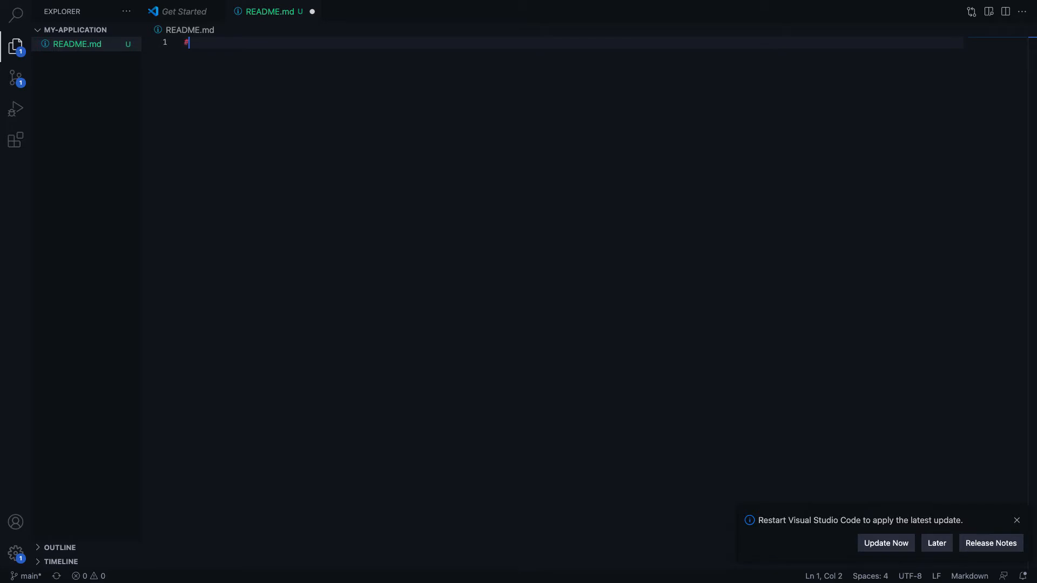
key(BackSpace)
key(BackSpace)
text(Overview)
key(Return)
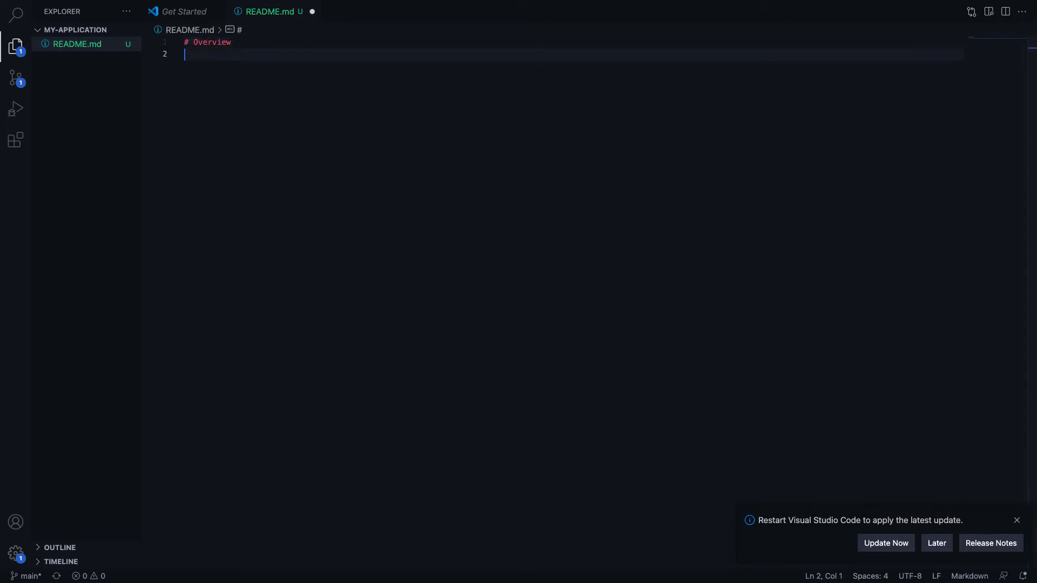
text(DevOps )
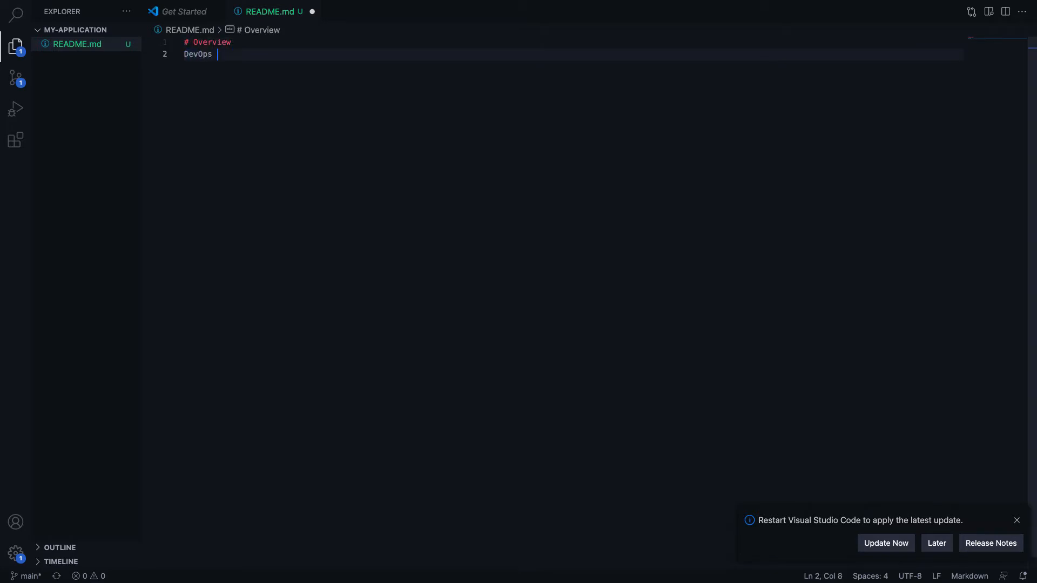
text(is awesome!!!)
key(super+s)
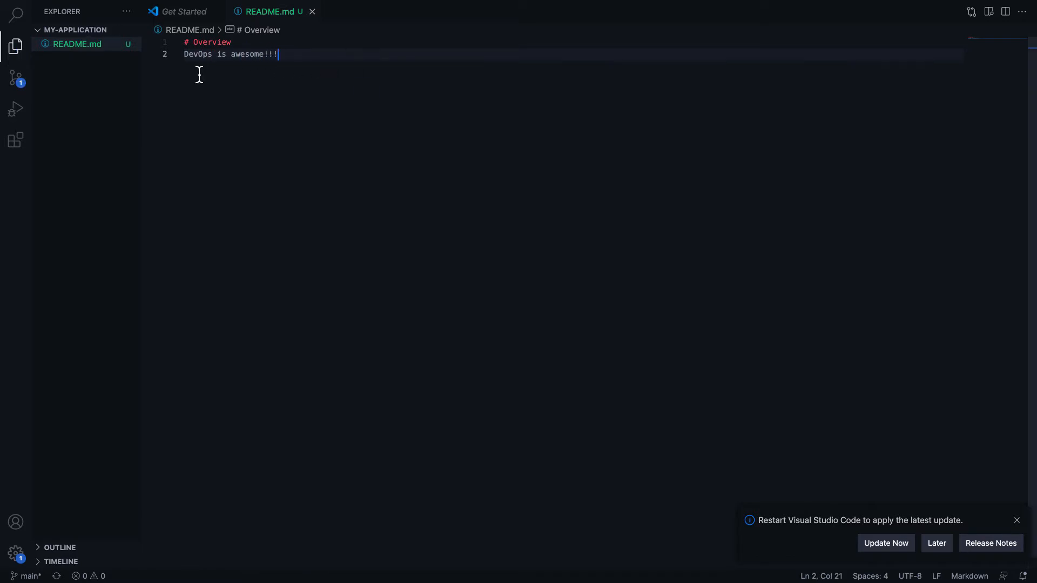
mouse_move(248, 4)
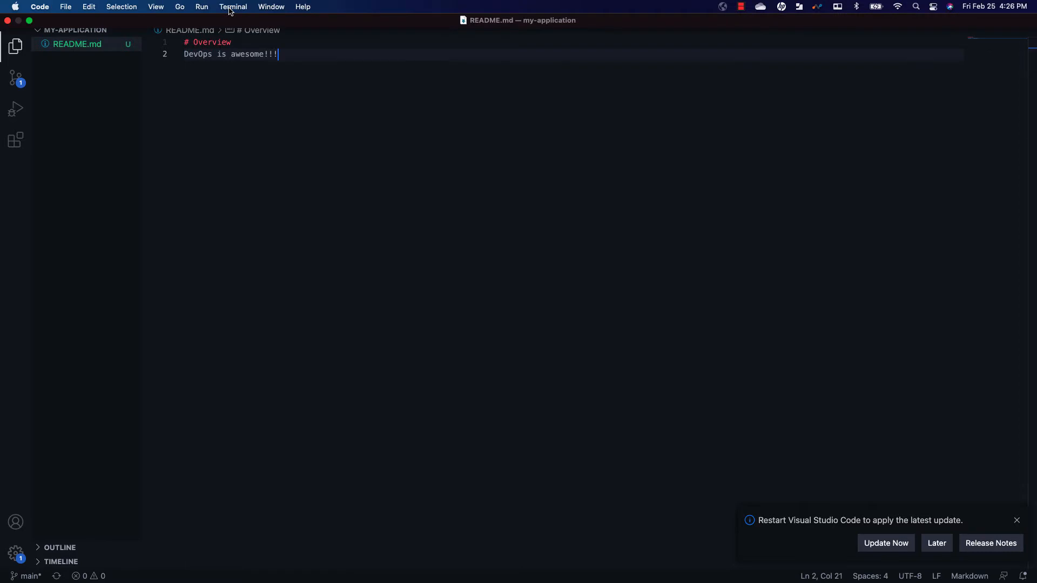
In a new terminal, check git status and stage README.md with git add
click(231, 7)
click(238, 20)
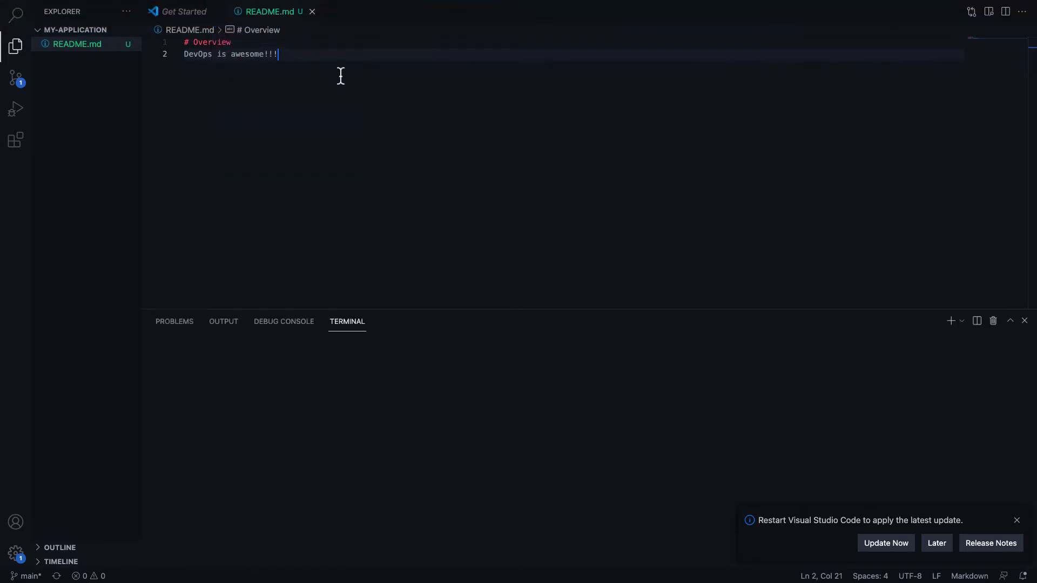
text(gi )
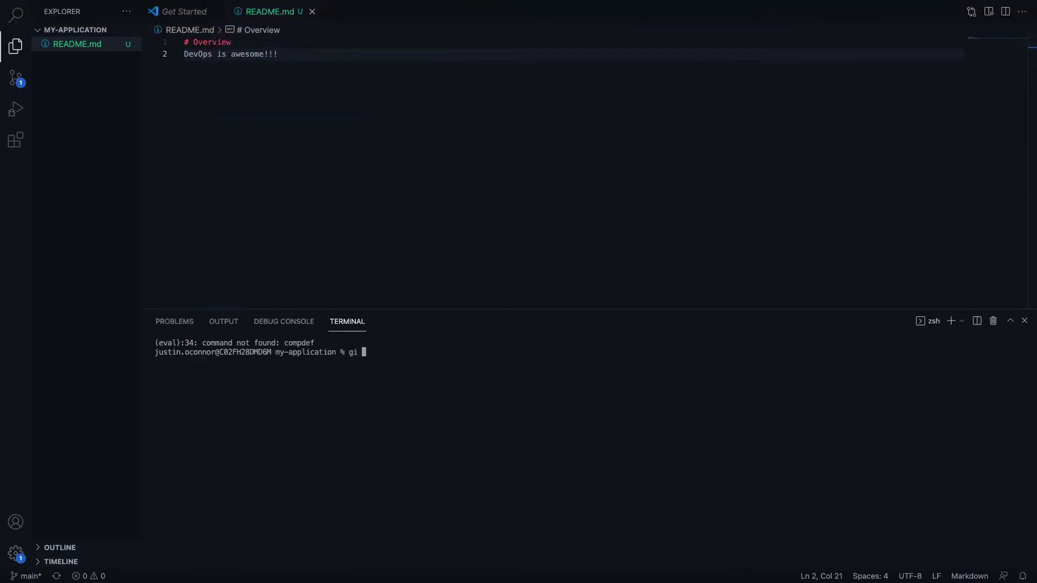
text(tstat)
key(BackSpace)
key(BackSpace)
key(BackSpace)
key(BackSpace)
key(BackSpace)
key(BackSpace)
text(t status)
key(Return)
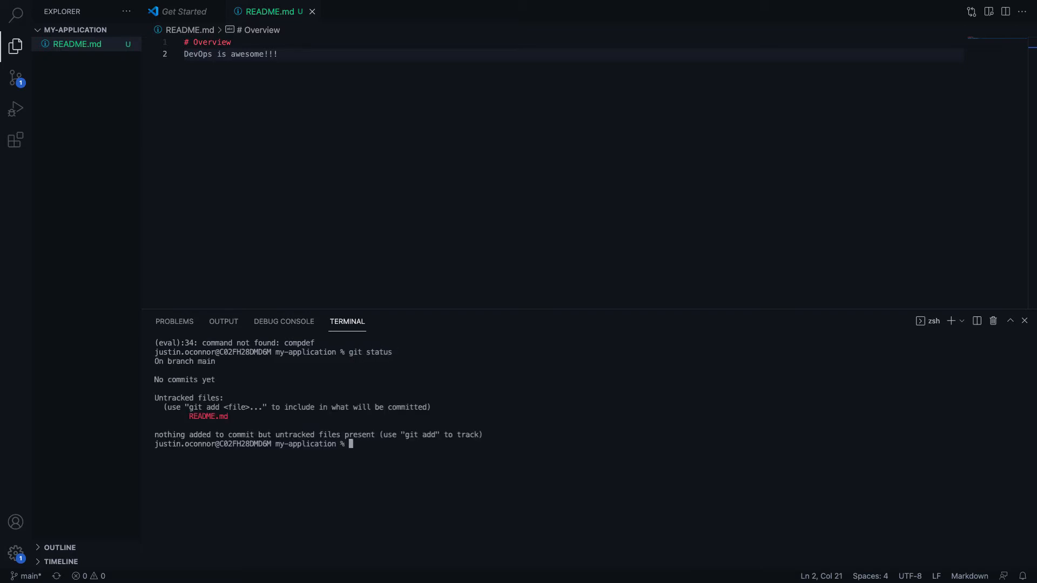
text(git add README.md)
key(Return)
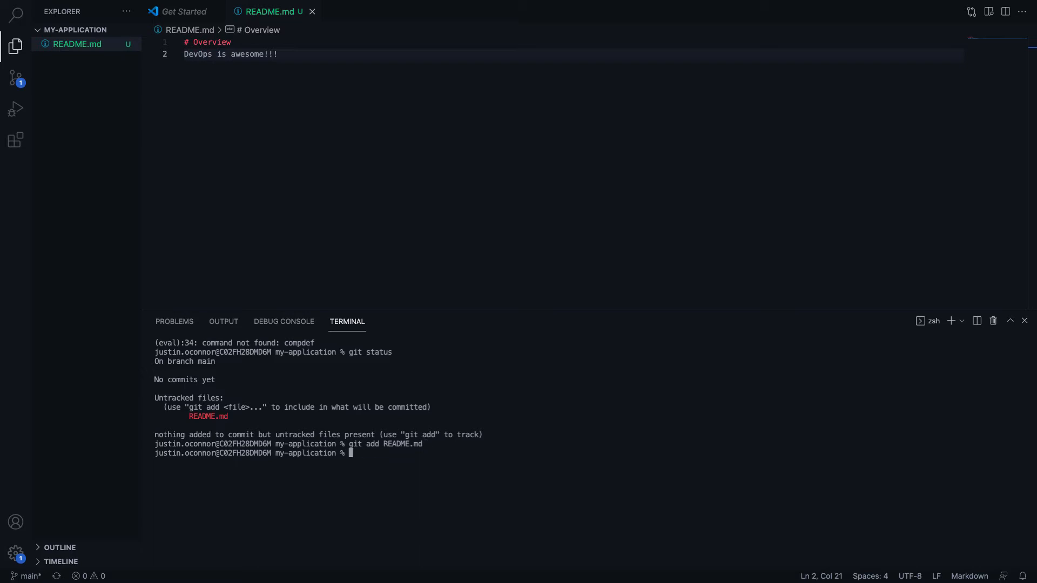
text(git status)
key(Return)
Commit README.md with message 'initial commit' and git push it to the Azure repository
text(git add)
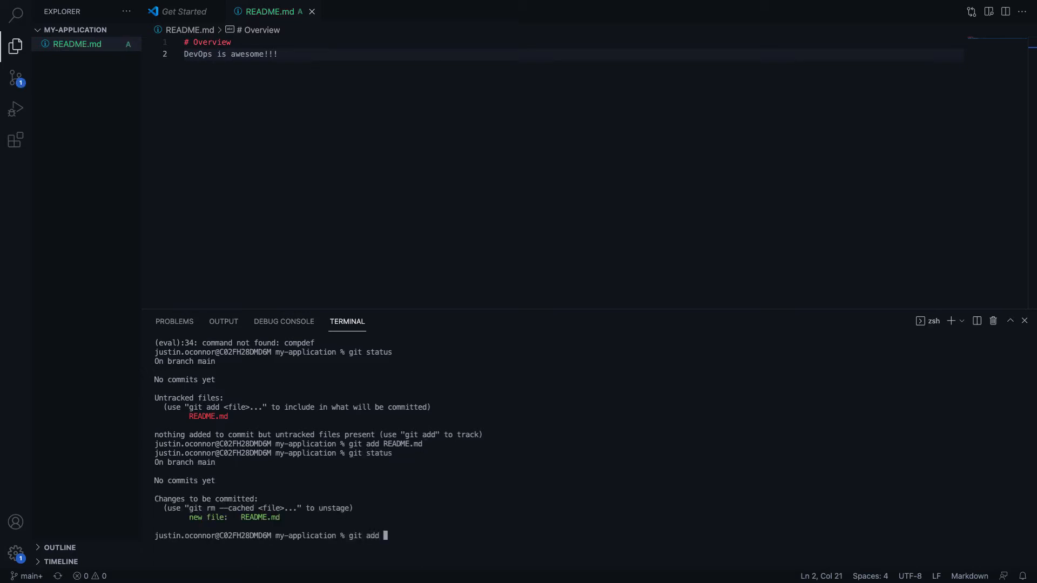
key(BackSpace)
key(BackSpace)
key(BackSpace)
text(commit -m 'initial commit')
key(Return)
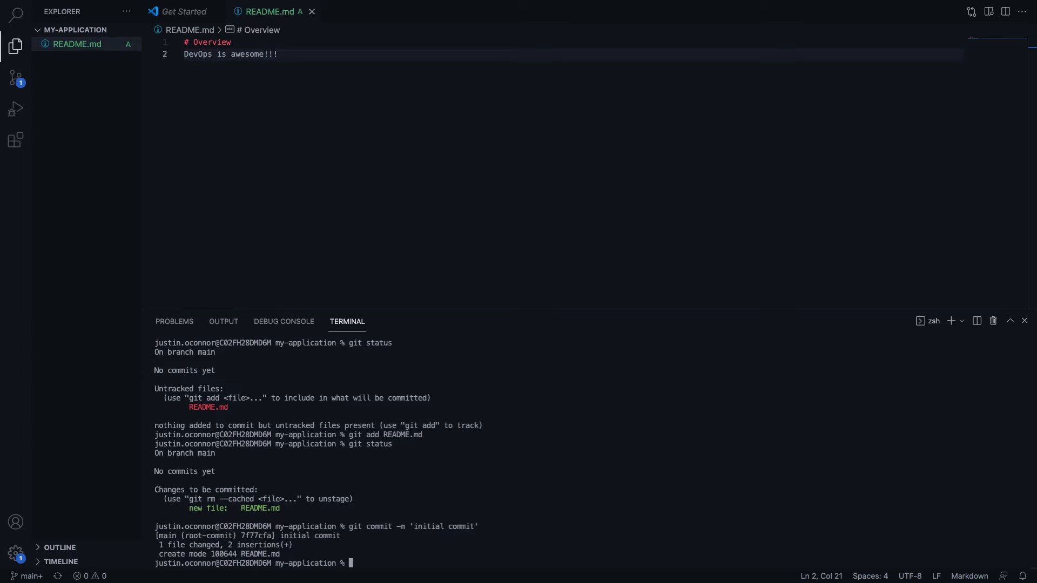
text(git push)
key(Return)
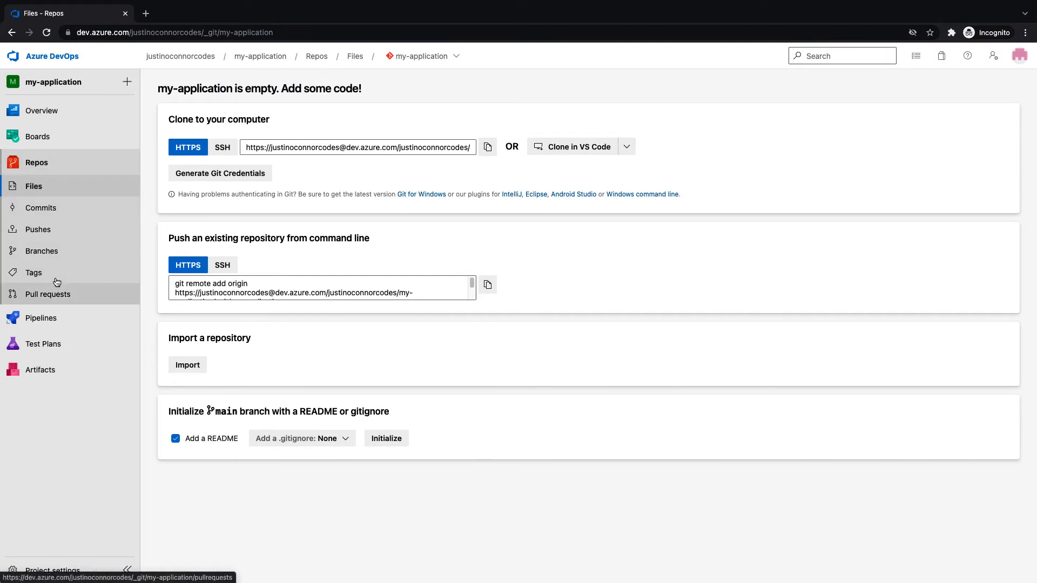
Check the repository's files, README and history for the pushed initial commit
click(58, 216)
click(51, 185)
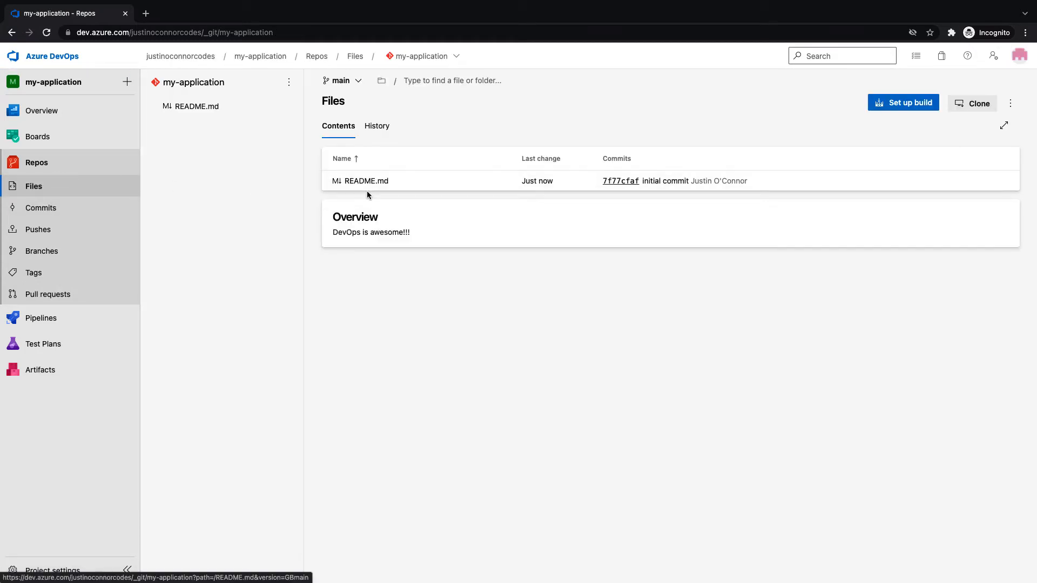
click(376, 125)
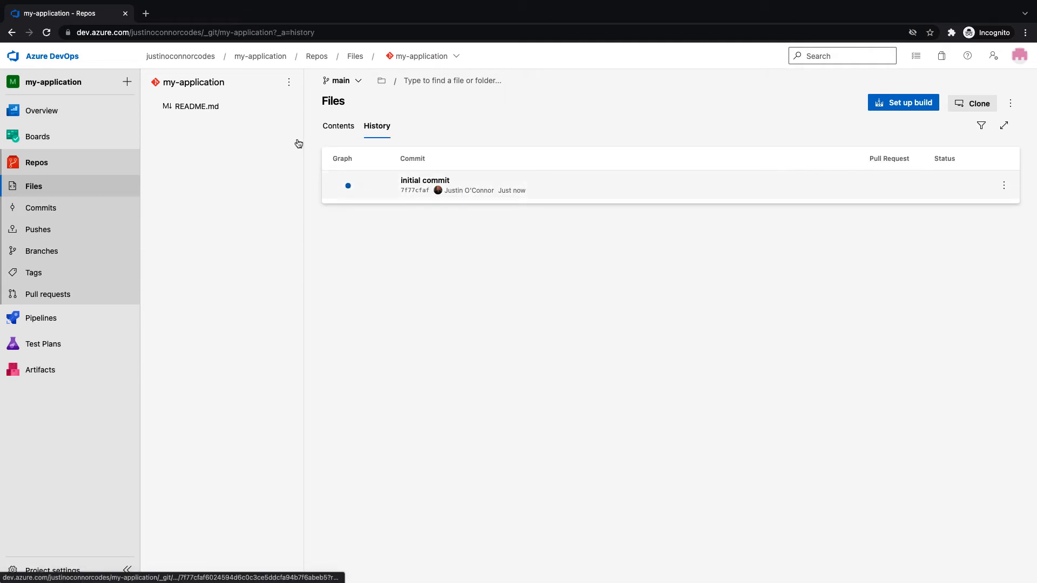
click(19, 215)
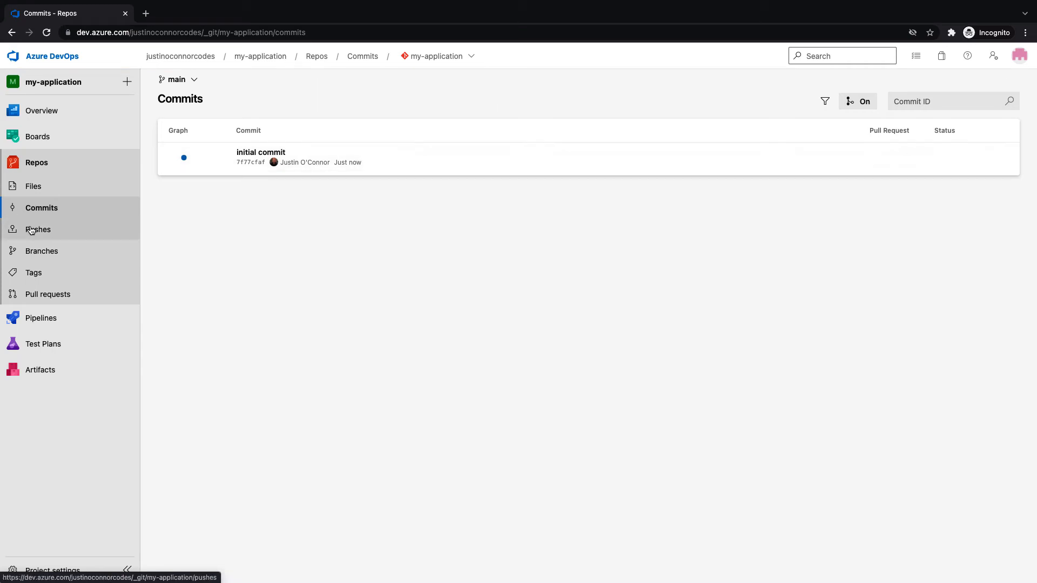
Review the pushes, tags and pull requests, then list the branches showing main
click(30, 229)
click(172, 157)
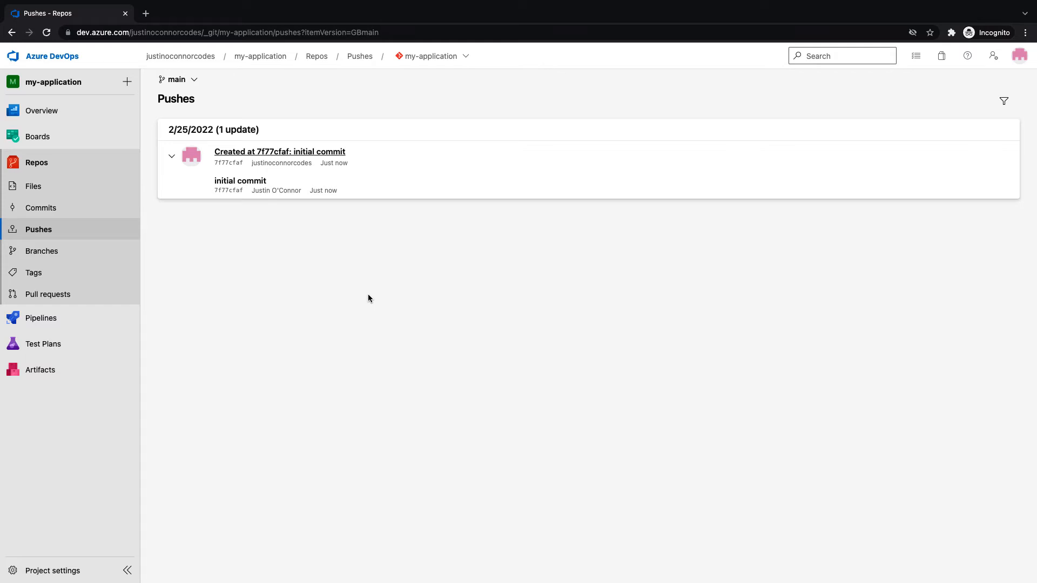
drag(273, 129, 160, 130)
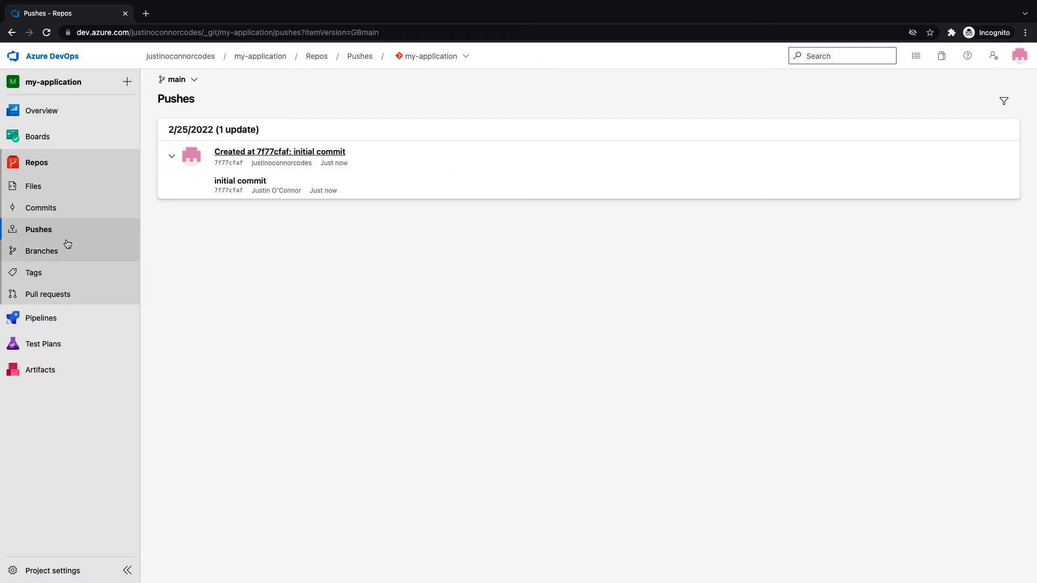
click(70, 276)
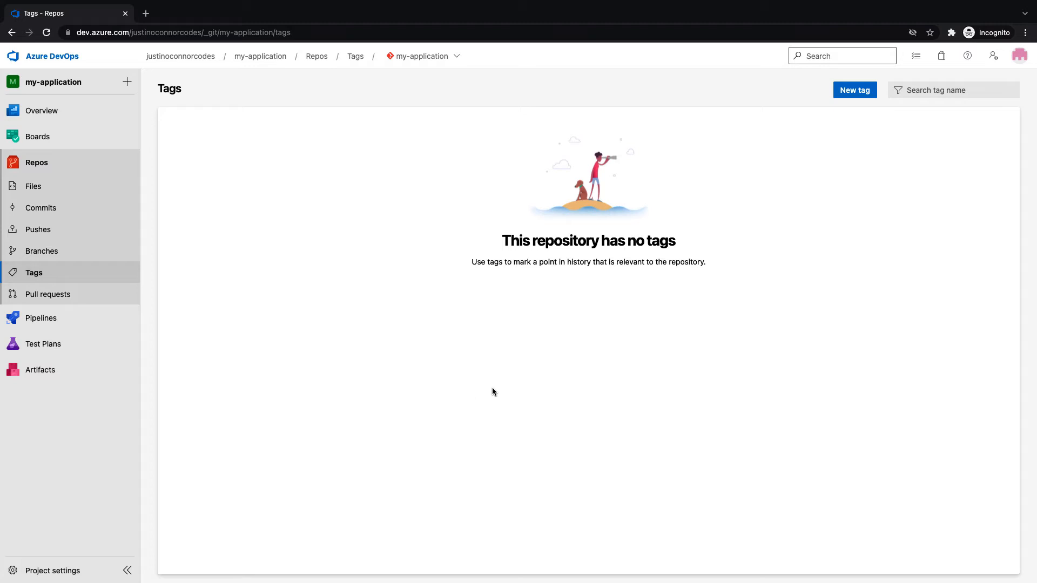
click(90, 301)
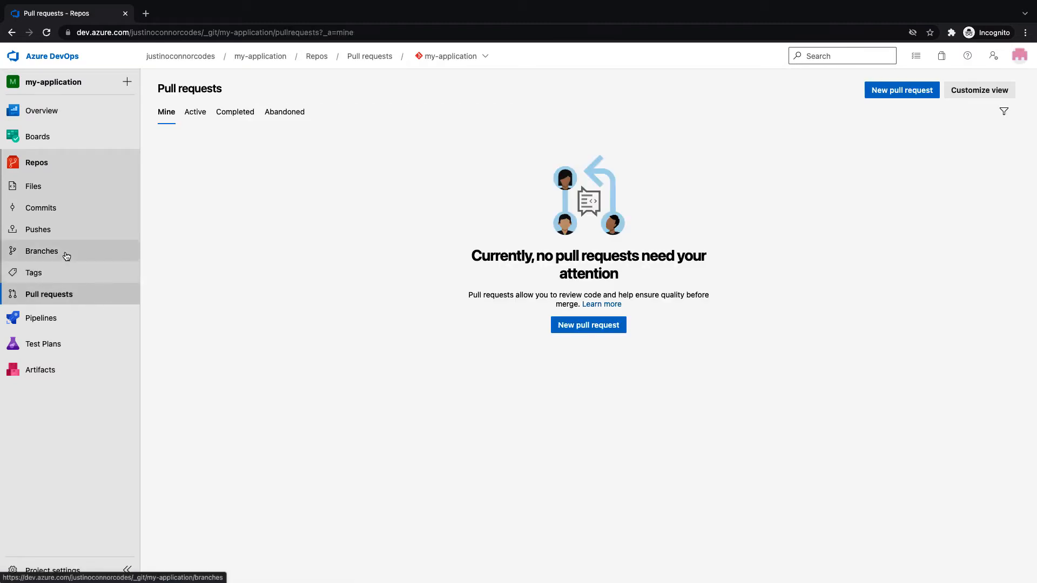
click(66, 256)
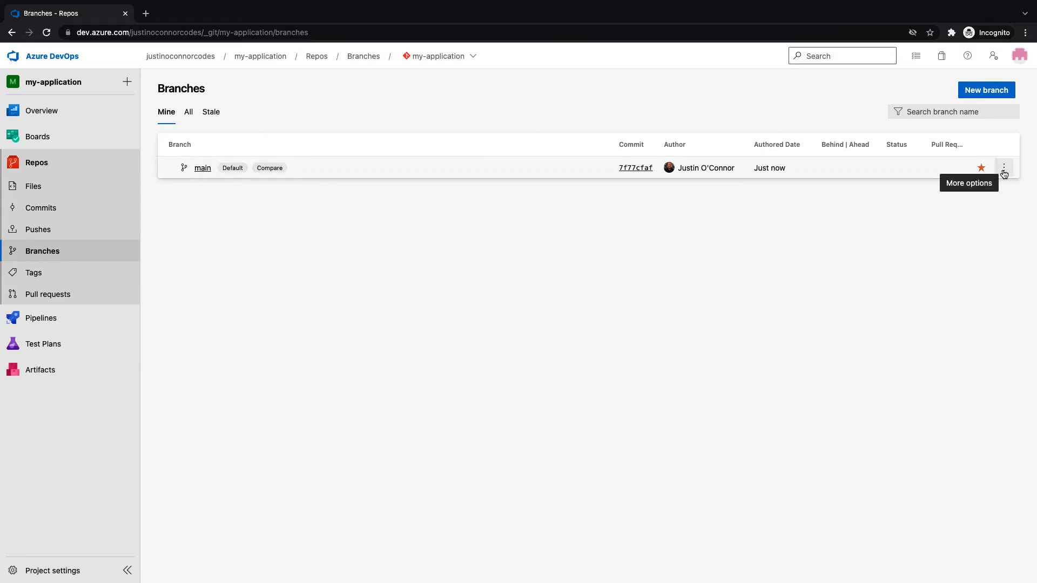
In main's branch policies, require a minimum number of reviewers and prohibit the most recent pusher approving
click(1003, 170)
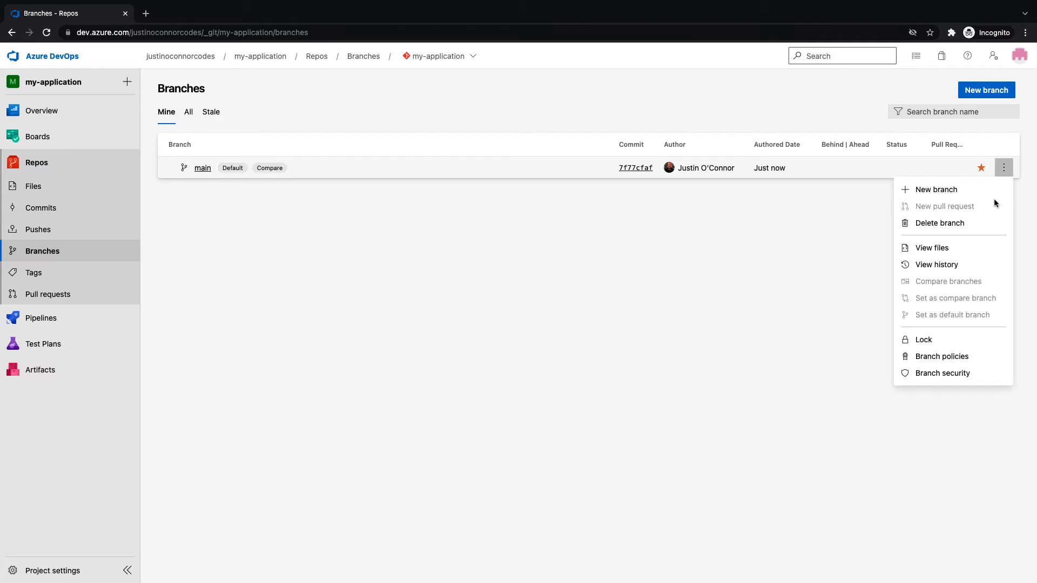
click(950, 357)
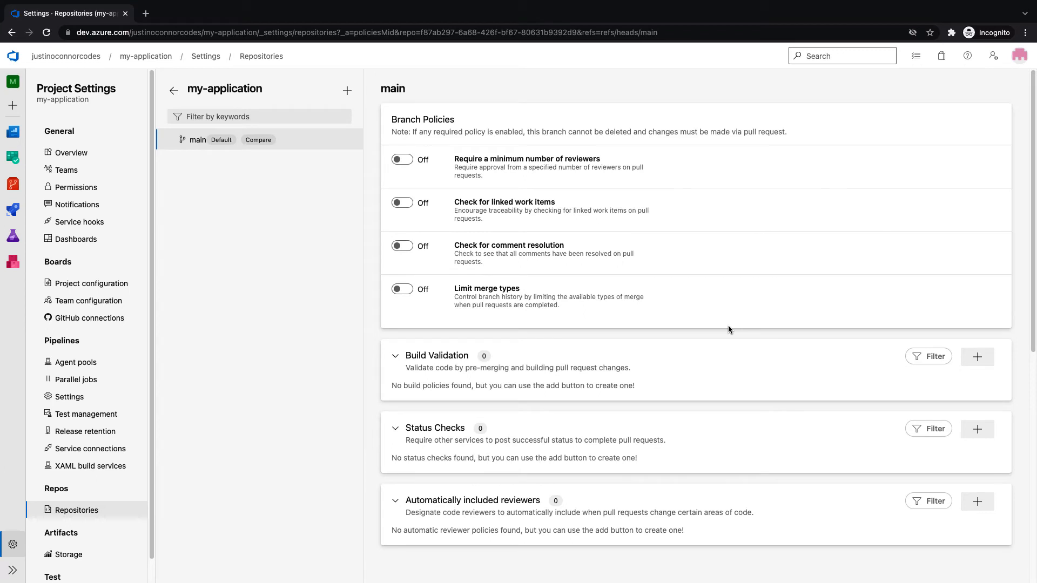
click(403, 160)
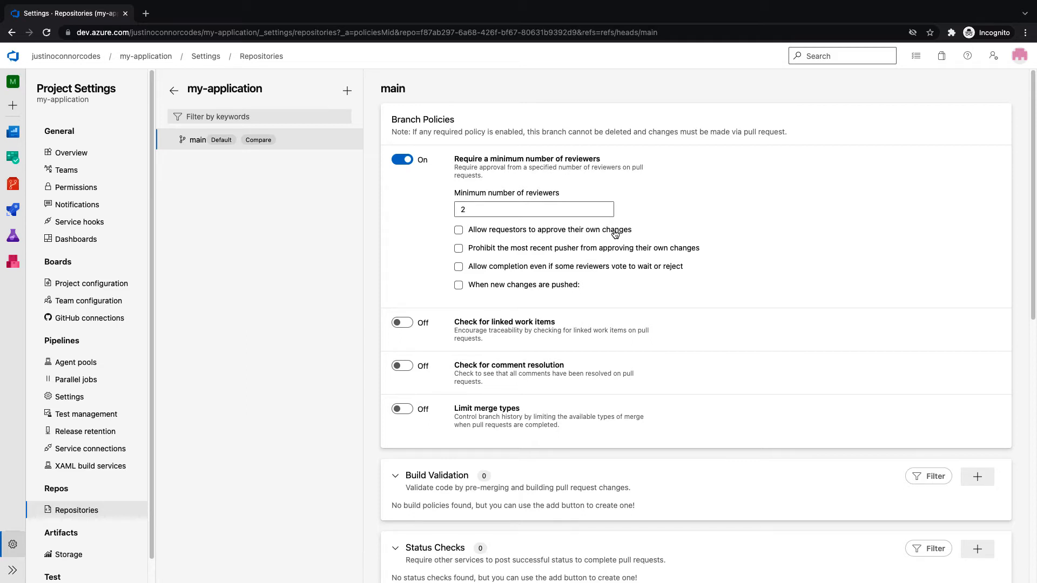
click(460, 251)
Allow the most recent pusher to approve, require comment resolution, and reset all approval votes on new pushes
click(459, 252)
click(401, 367)
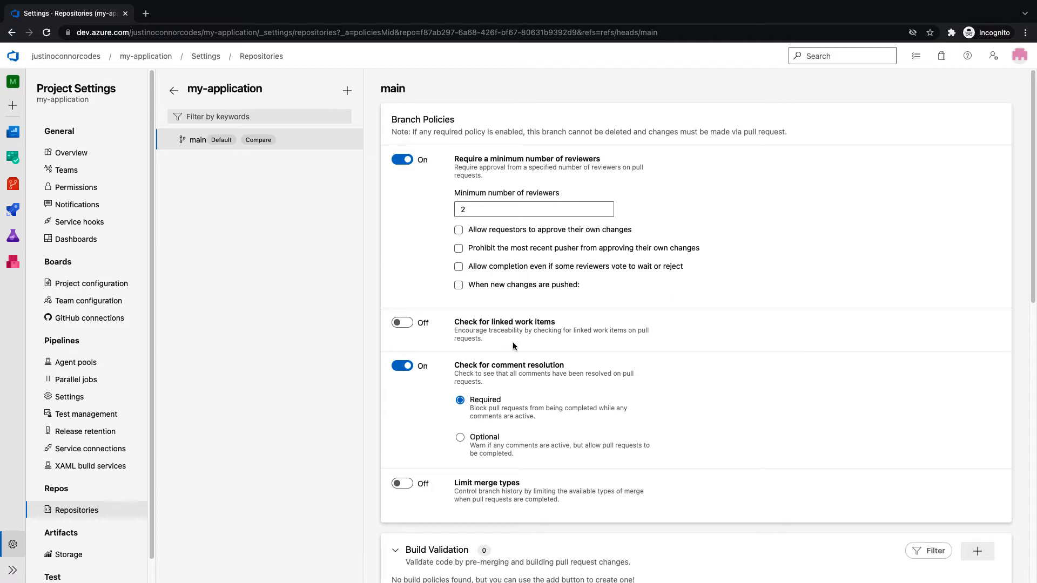
click(459, 286)
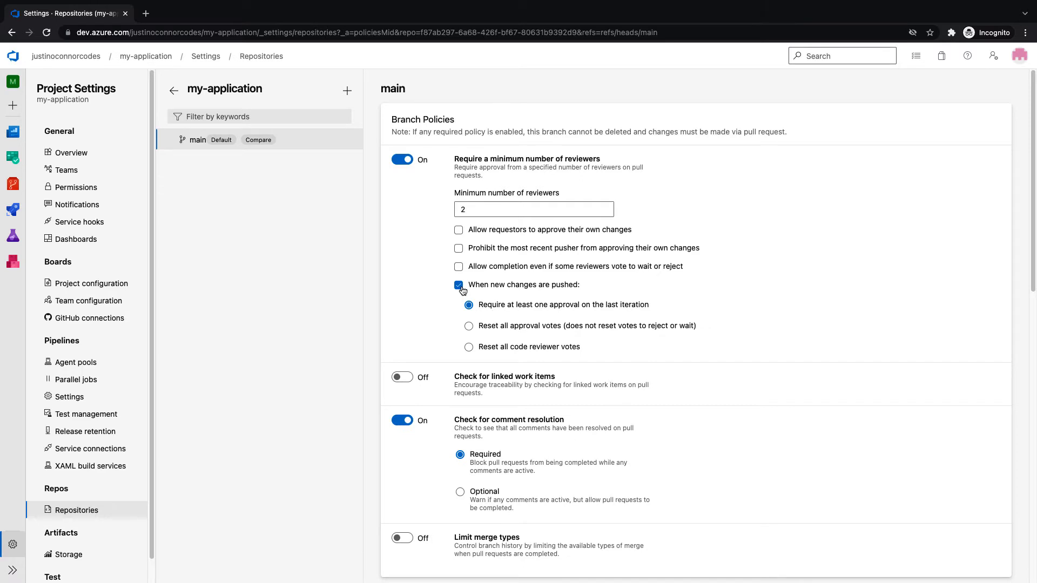
click(469, 328)
Lower the minimum number of reviewers on main to 1
scroll(526, 336, down, 1)
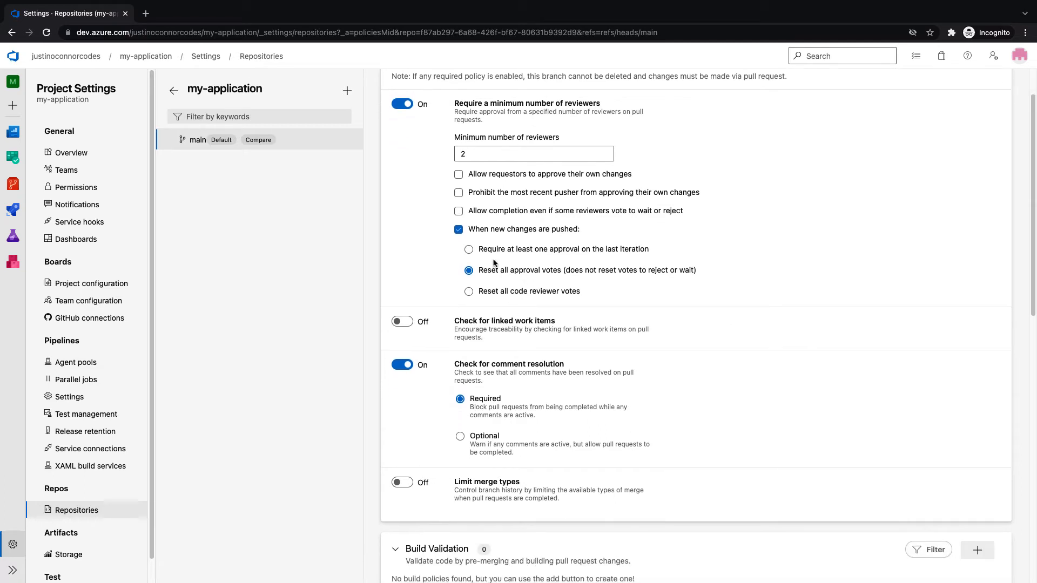
scroll(492, 259, up, 1)
drag(474, 211, 413, 210)
text(1)
click(753, 286)
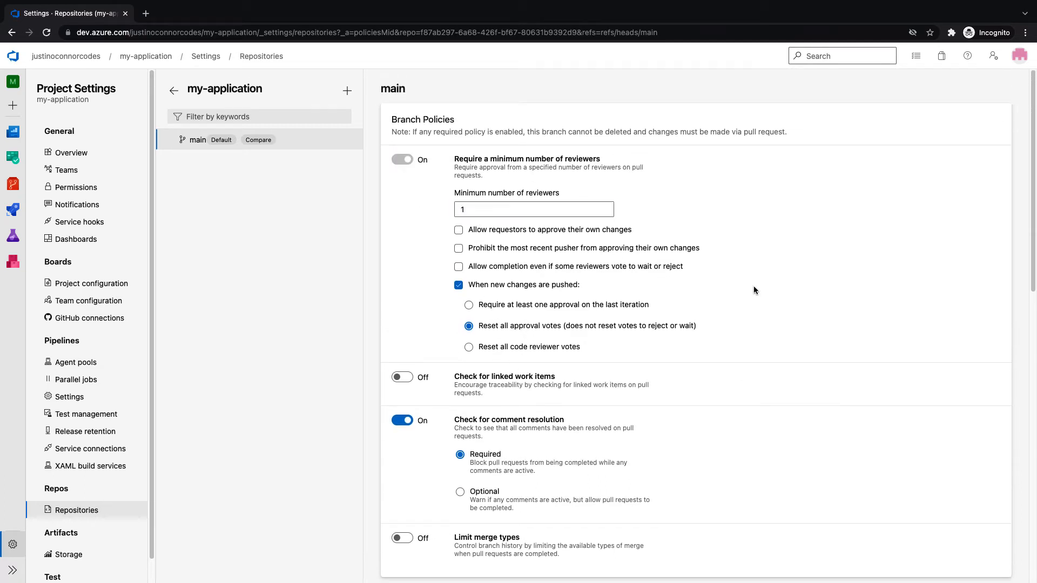
scroll(570, 348, down, 1)
scroll(571, 349, down, 2)
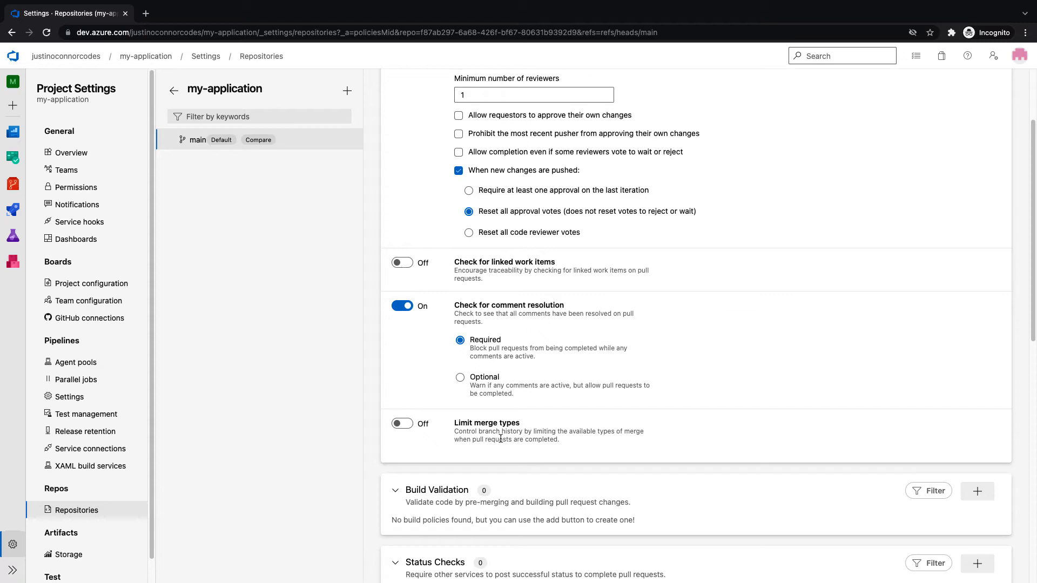
click(402, 423)
scroll(744, 341, down, 3)
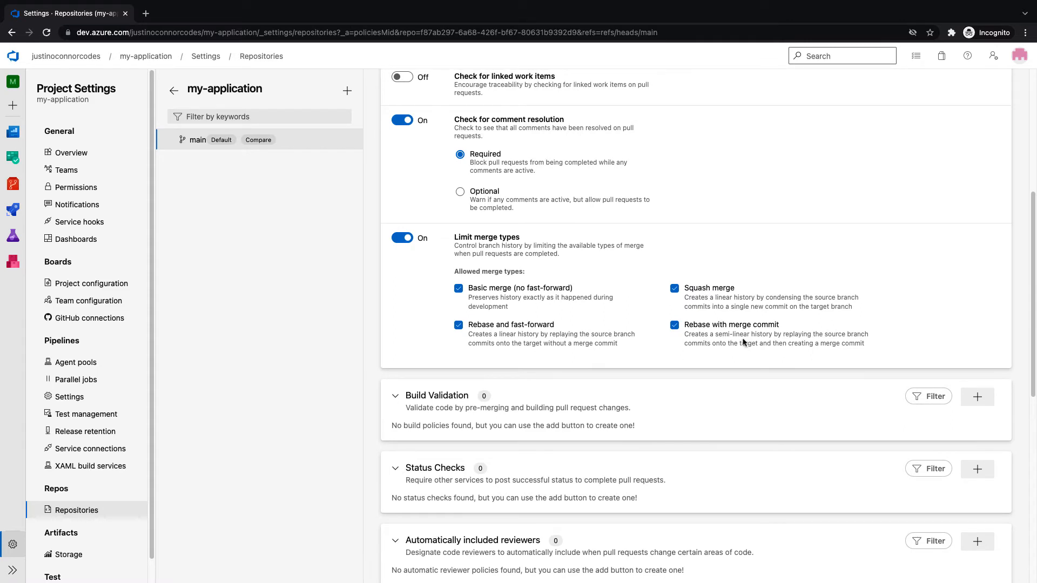
click(402, 239)
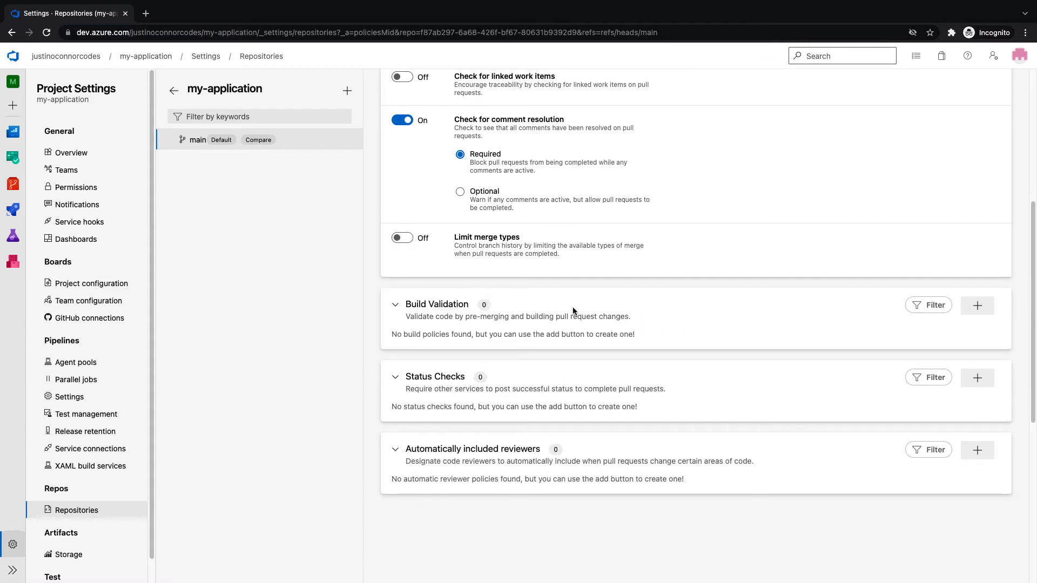
scroll(573, 311, up, 5)
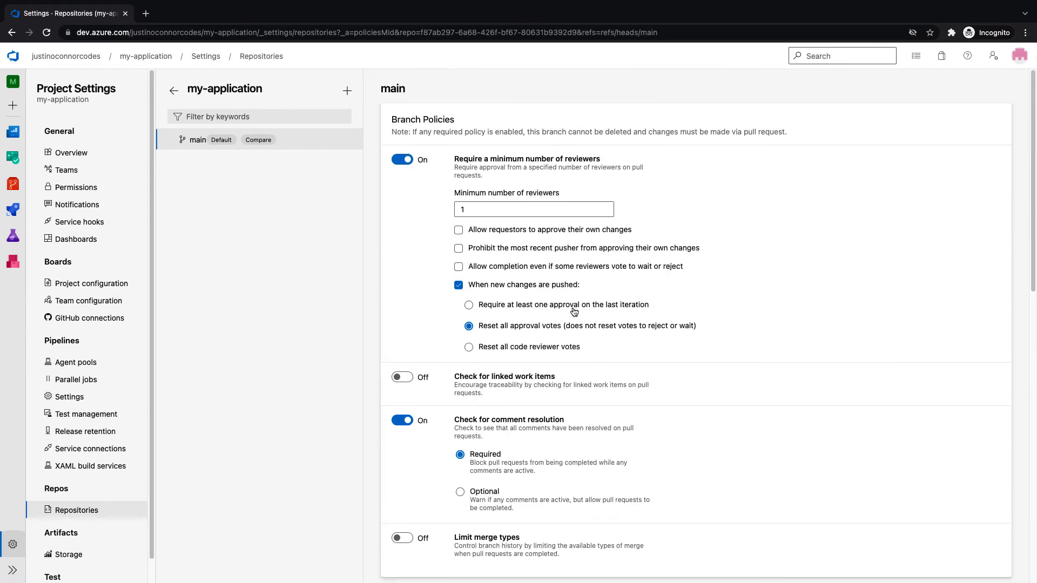
scroll(573, 311, down, 5)
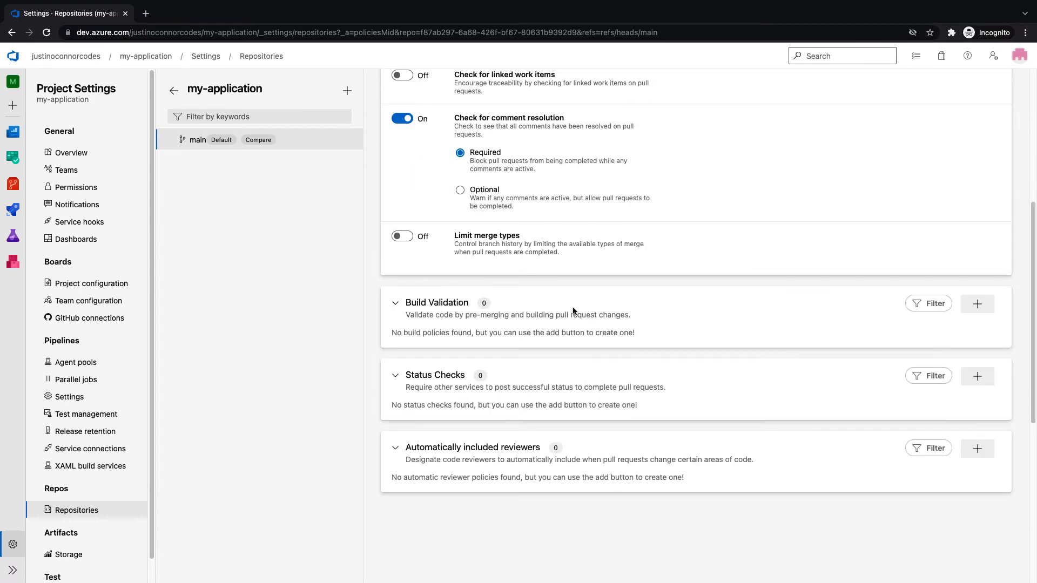
scroll(573, 311, down, 1)
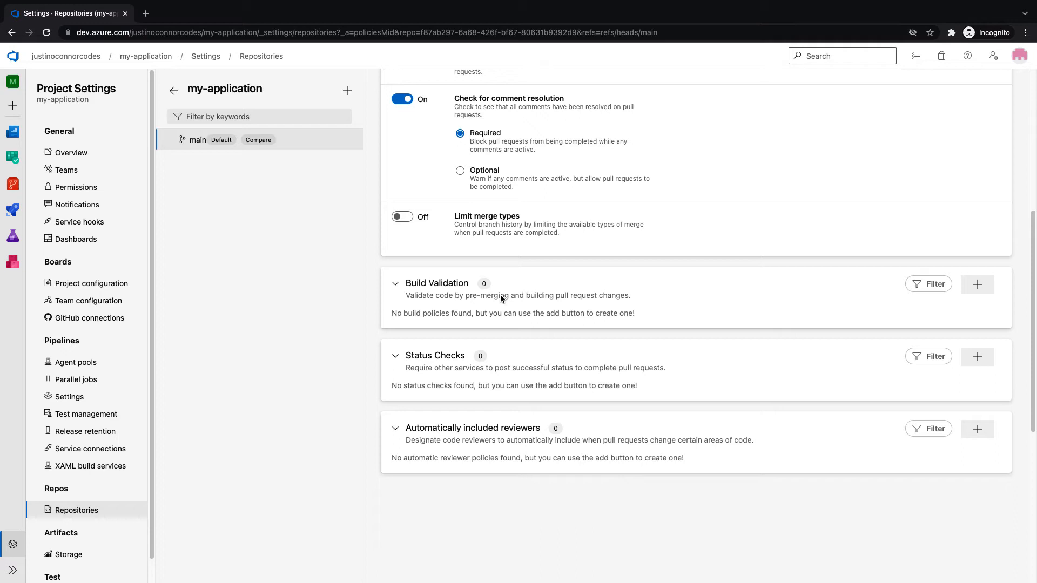
scroll(500, 295, up, 6)
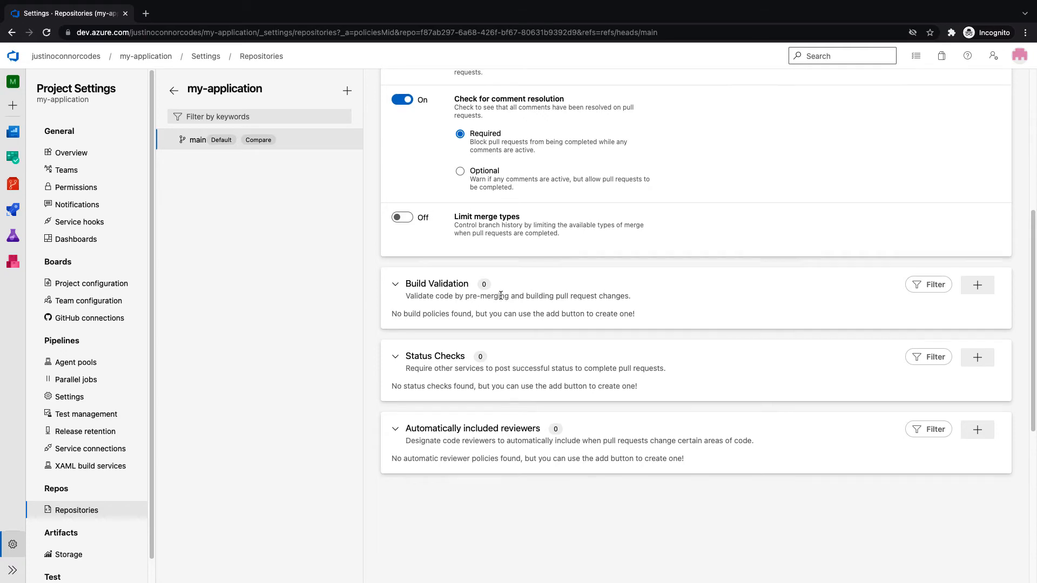
scroll(500, 295, down, 7)
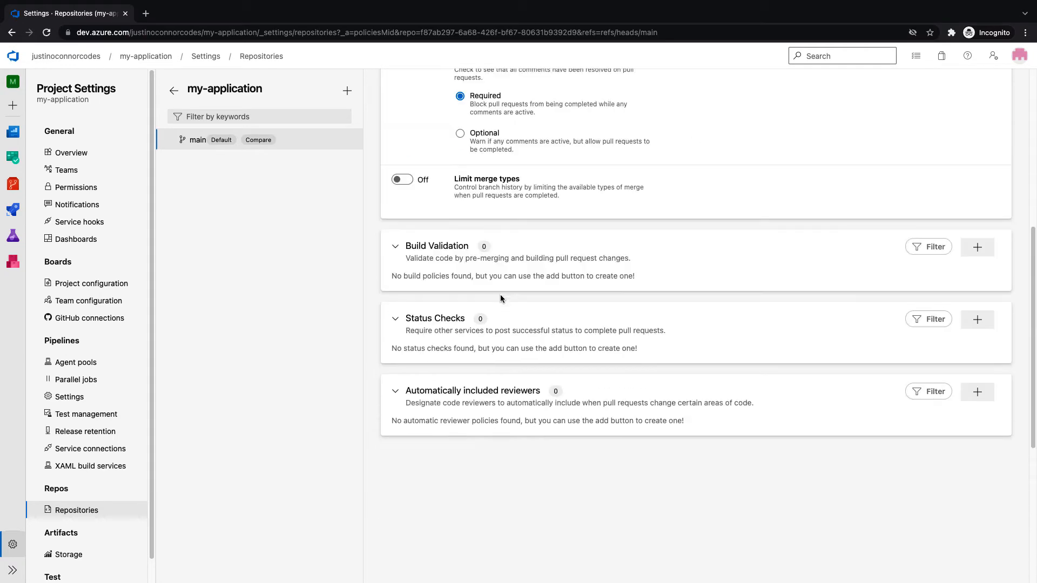
click(395, 320)
click(395, 322)
click(975, 321)
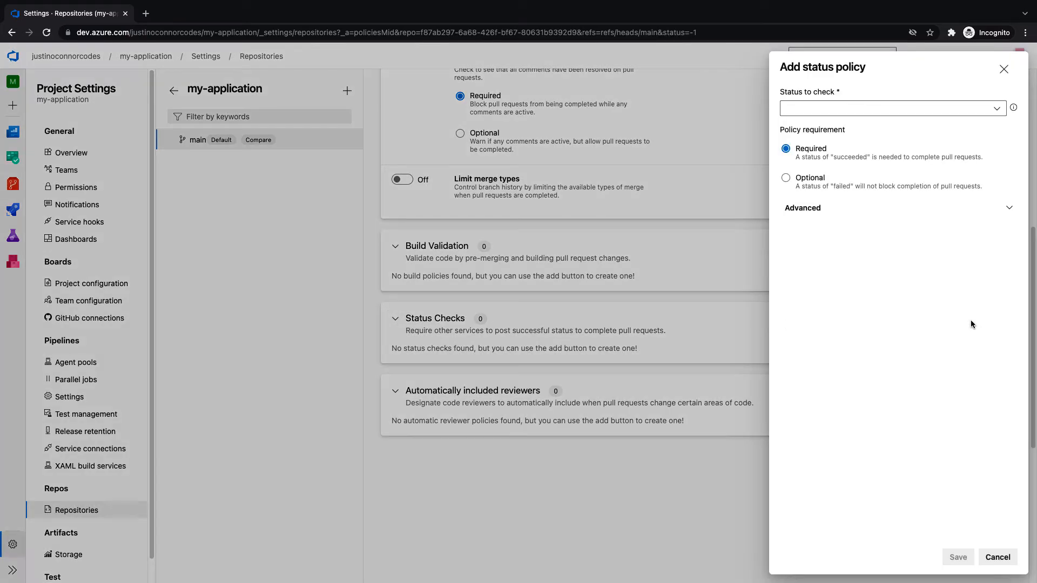
click(996, 107)
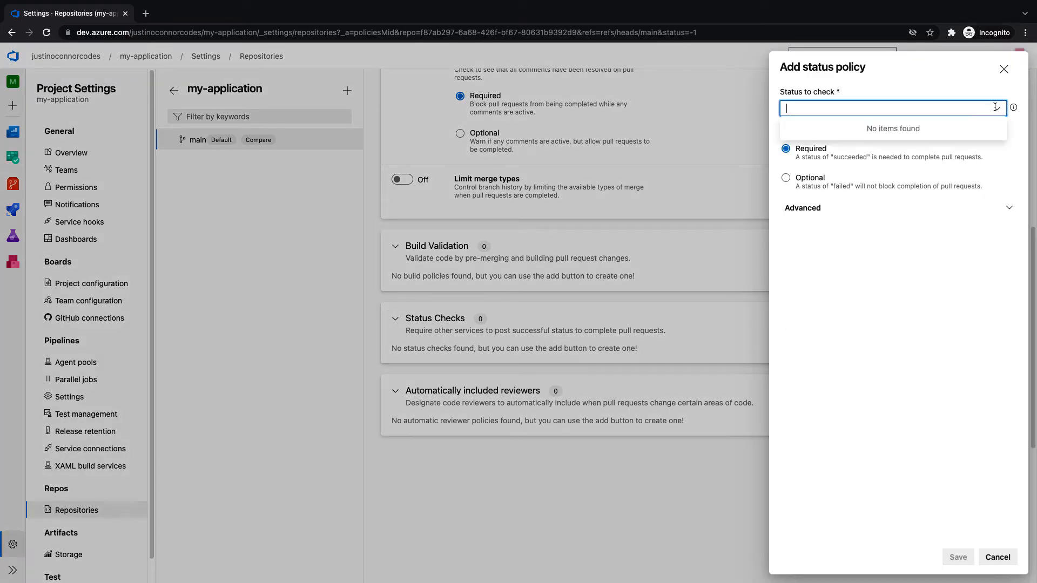
click(935, 406)
click(801, 208)
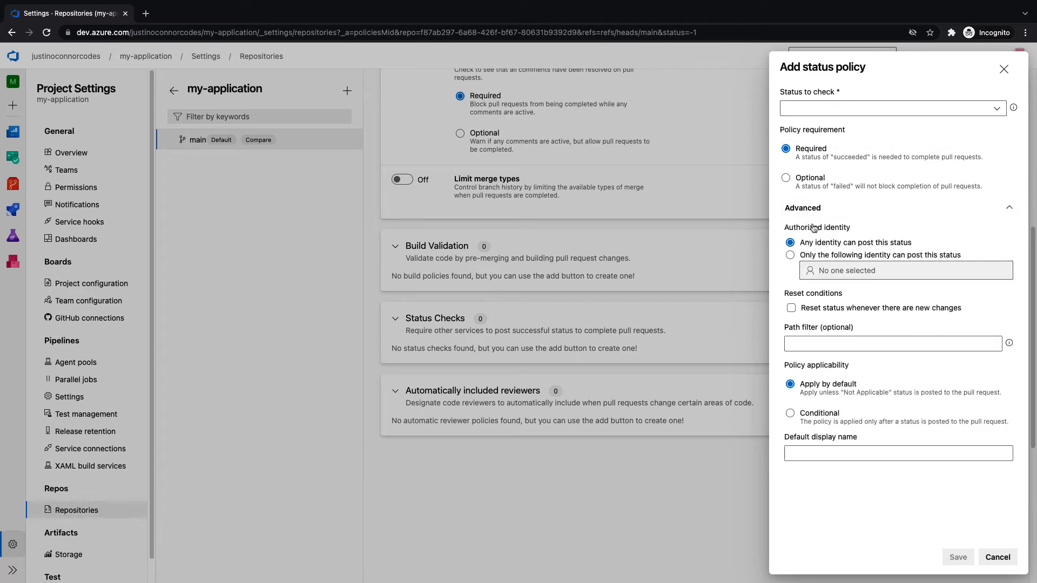
click(993, 559)
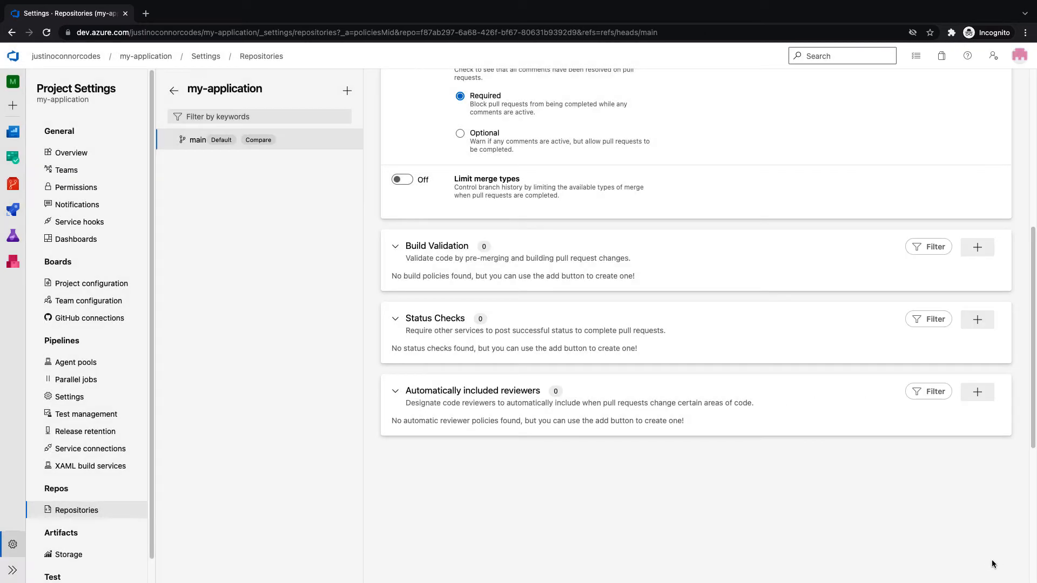
click(395, 392)
click(394, 392)
scroll(621, 466, down, 2)
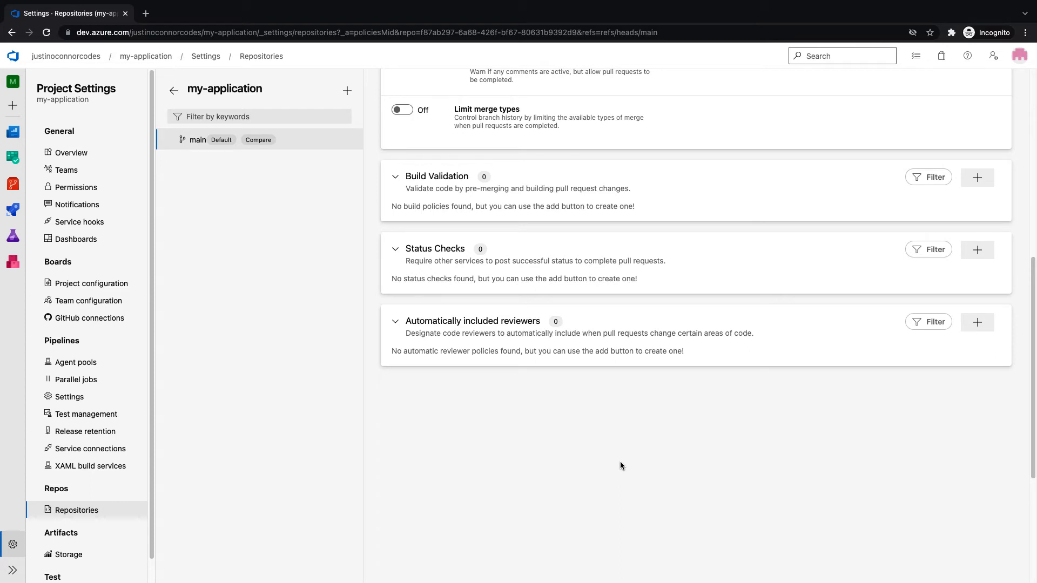
Scroll through main's branch policies, then expand the collapsed left navigation to show section names
scroll(620, 463, up, 8)
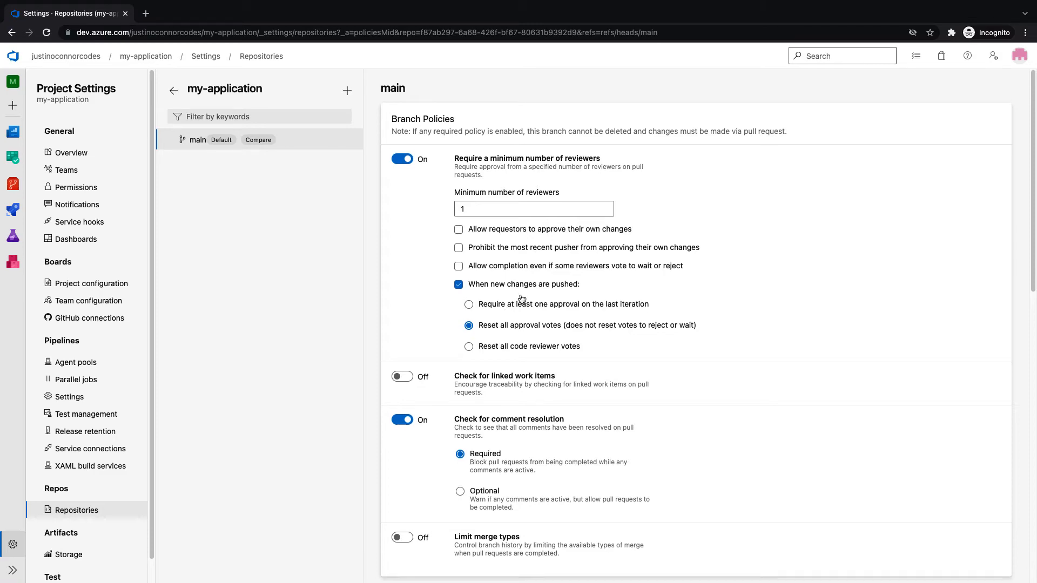
scroll(520, 299, down, 10)
scroll(520, 298, up, 6)
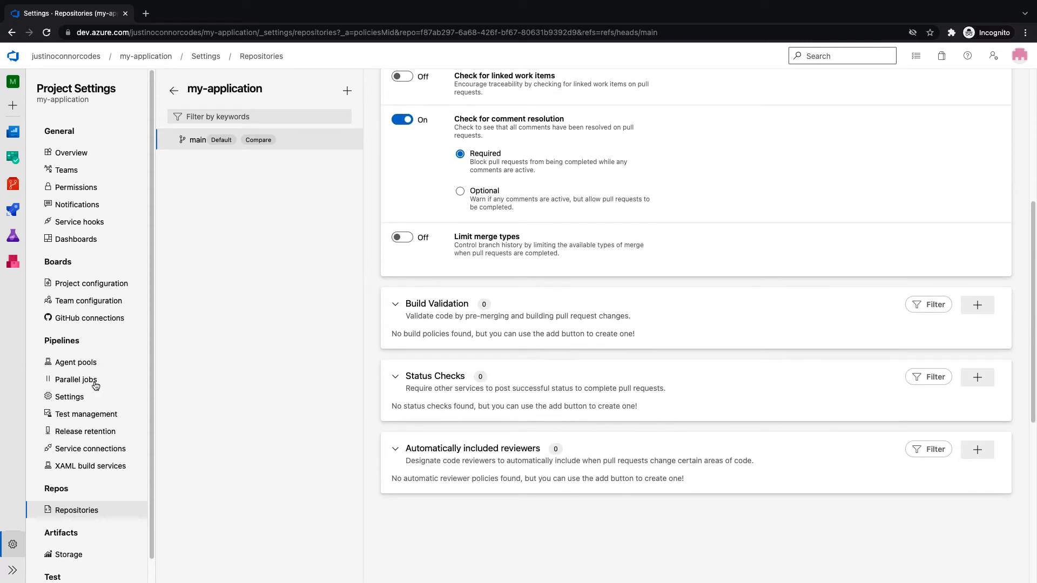
scroll(96, 385, down, 1)
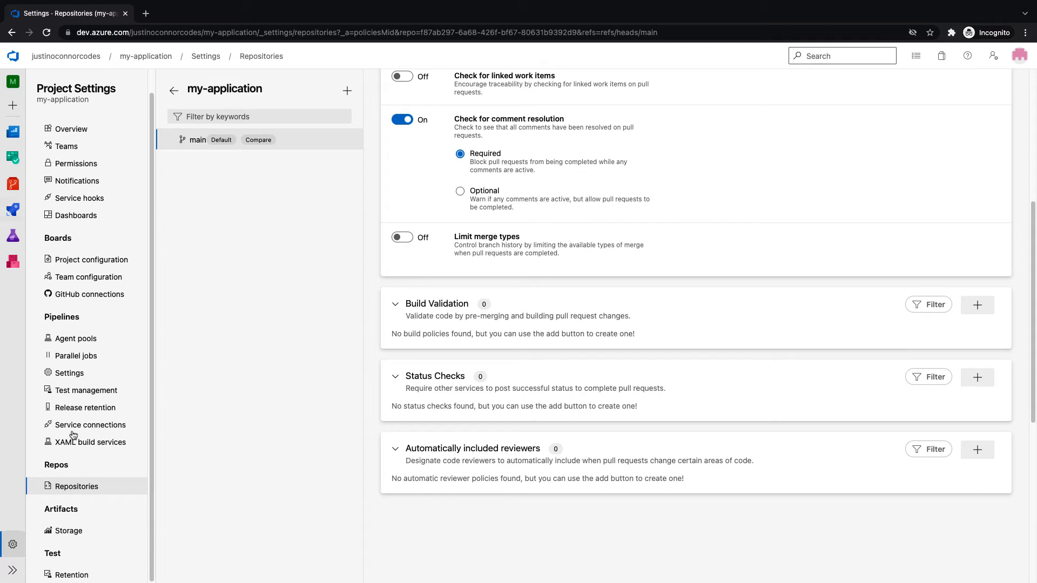
click(12, 570)
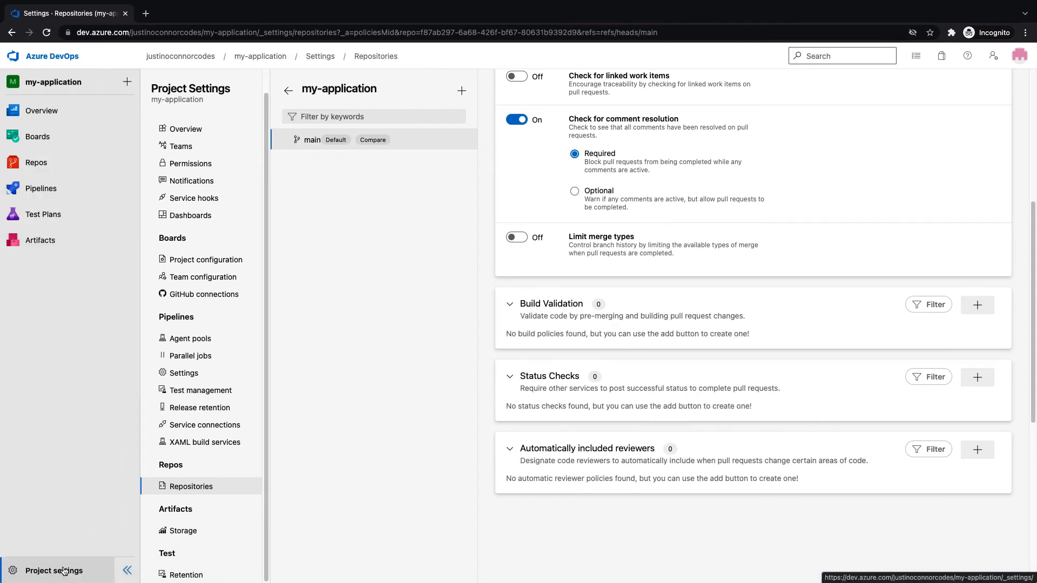
In Project settings > Permissions, create a new group named 'Pull Request Approvers'
click(64, 571)
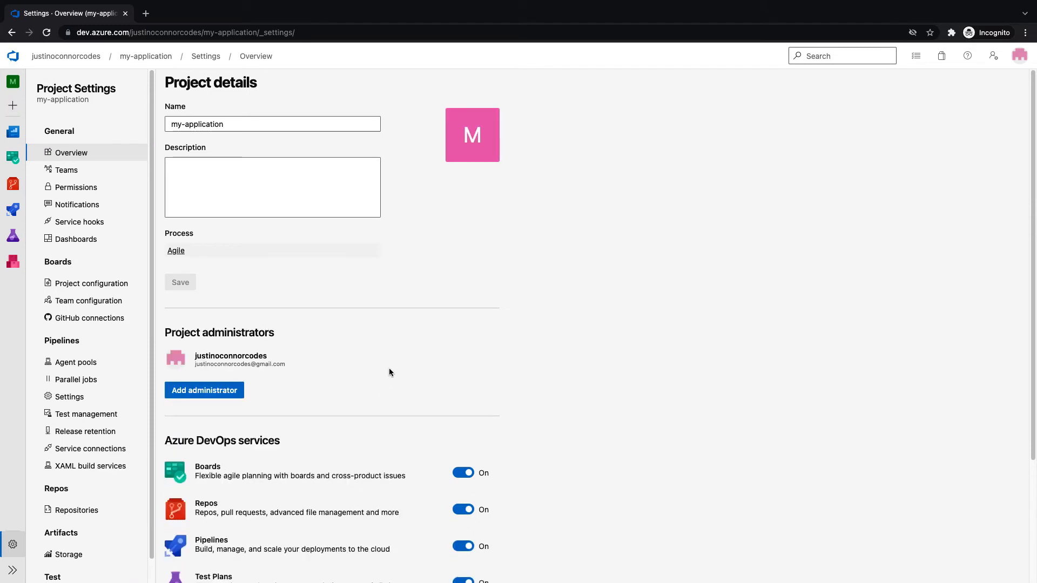
scroll(396, 417, down, 3)
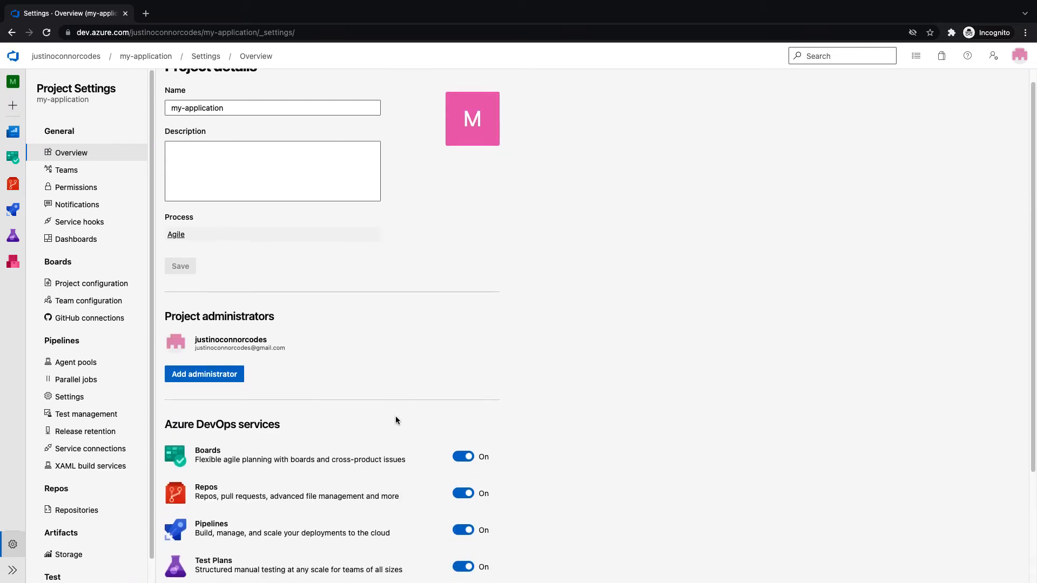
click(87, 191)
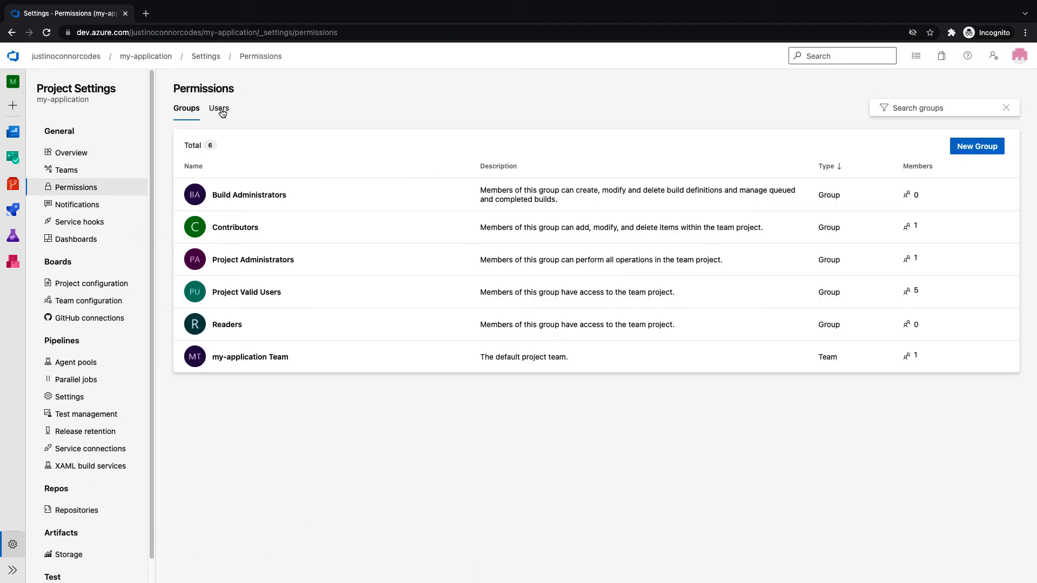
click(221, 111)
click(188, 114)
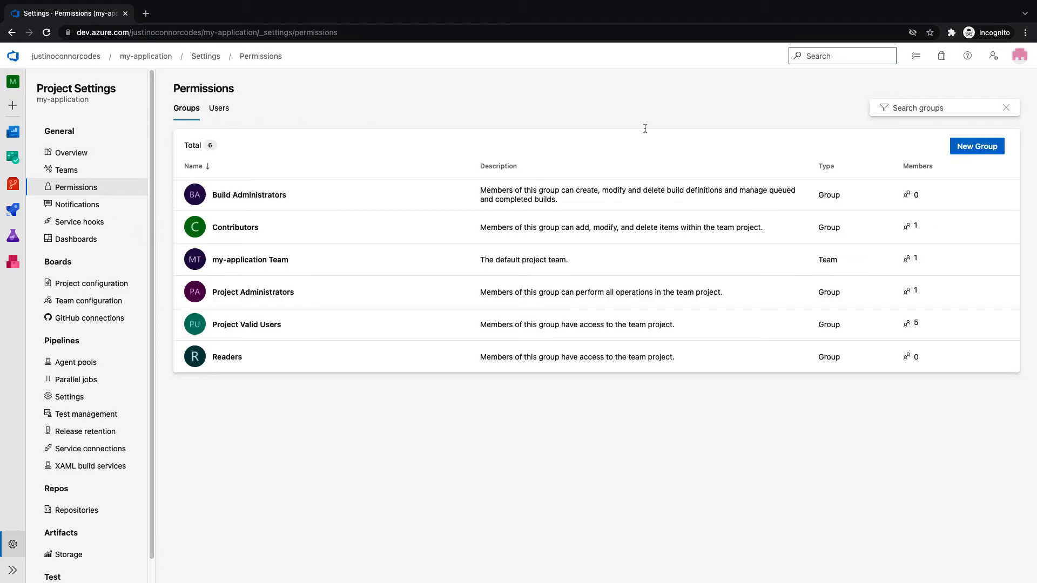
click(998, 145)
text(Pull R)
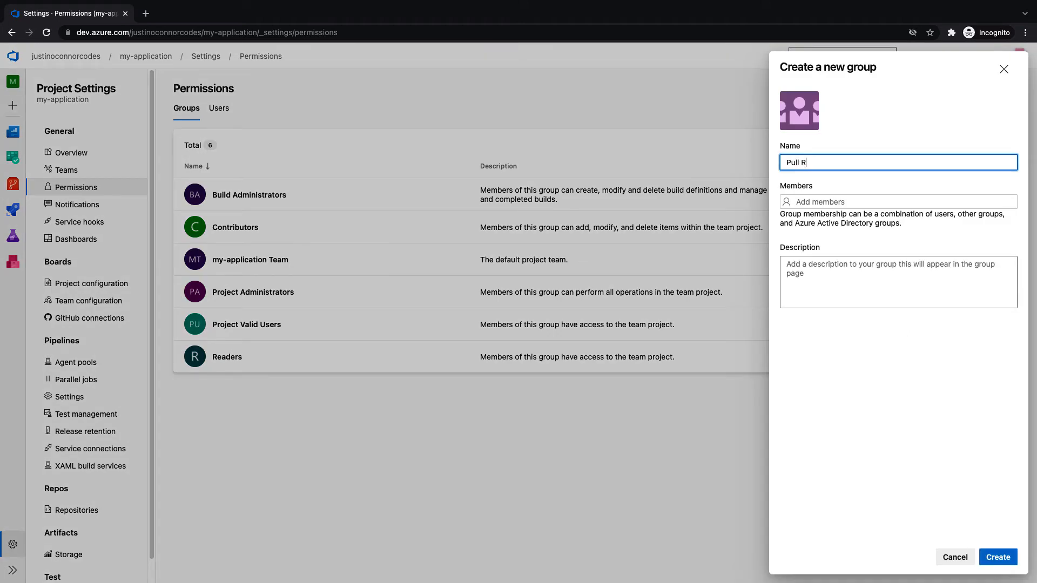
text(equest Approvers)
click(994, 558)
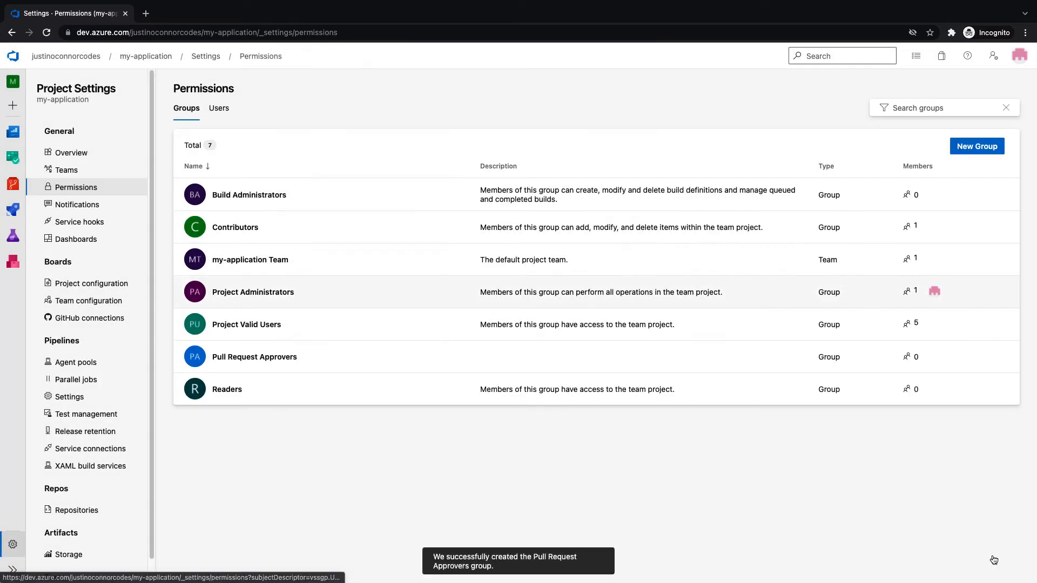
Add your own user account as the Pull Request Approvers group's only member
click(285, 357)
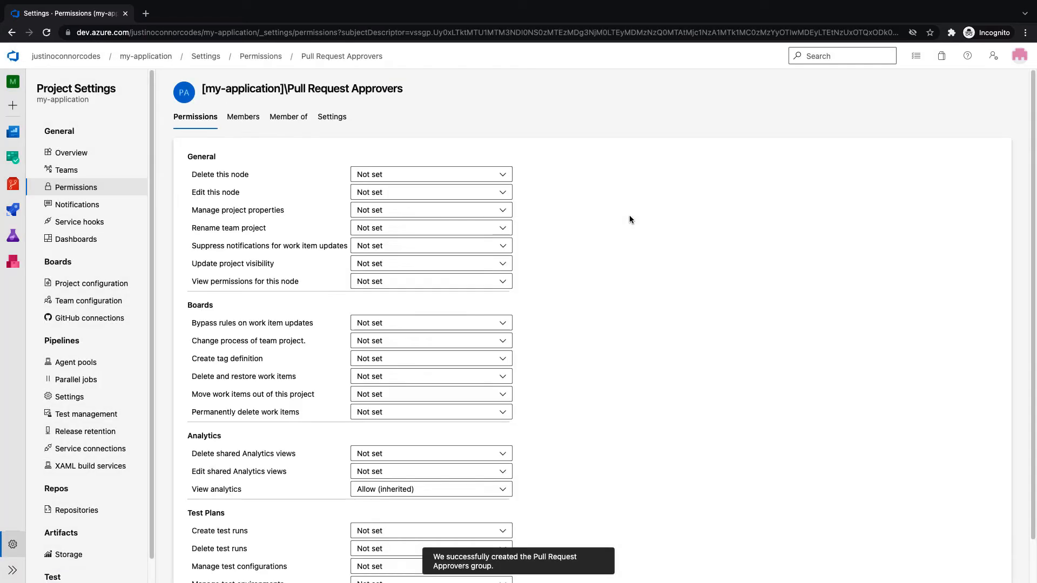
click(241, 128)
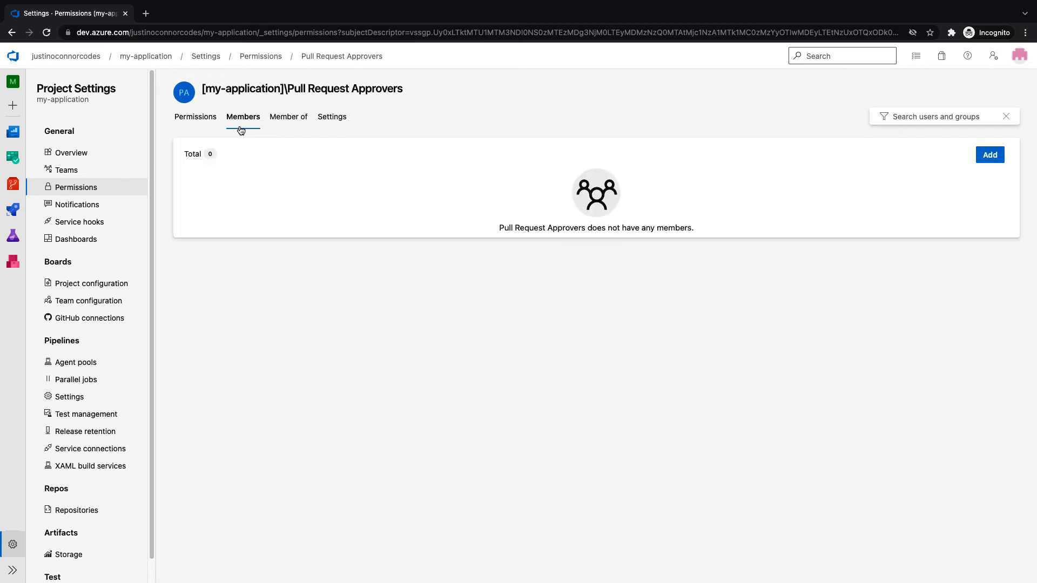
click(990, 155)
text(justin)
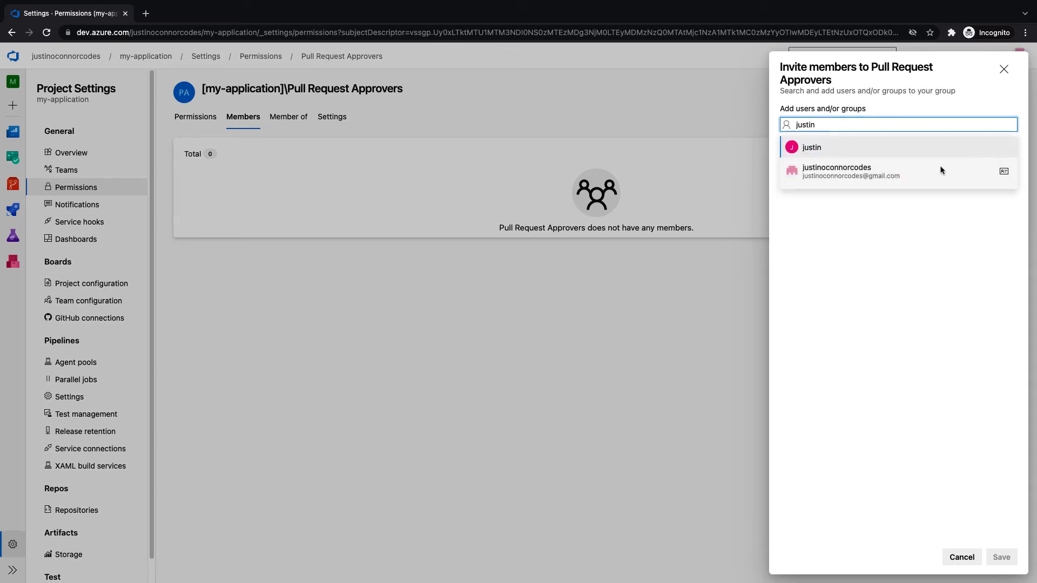
click(940, 170)
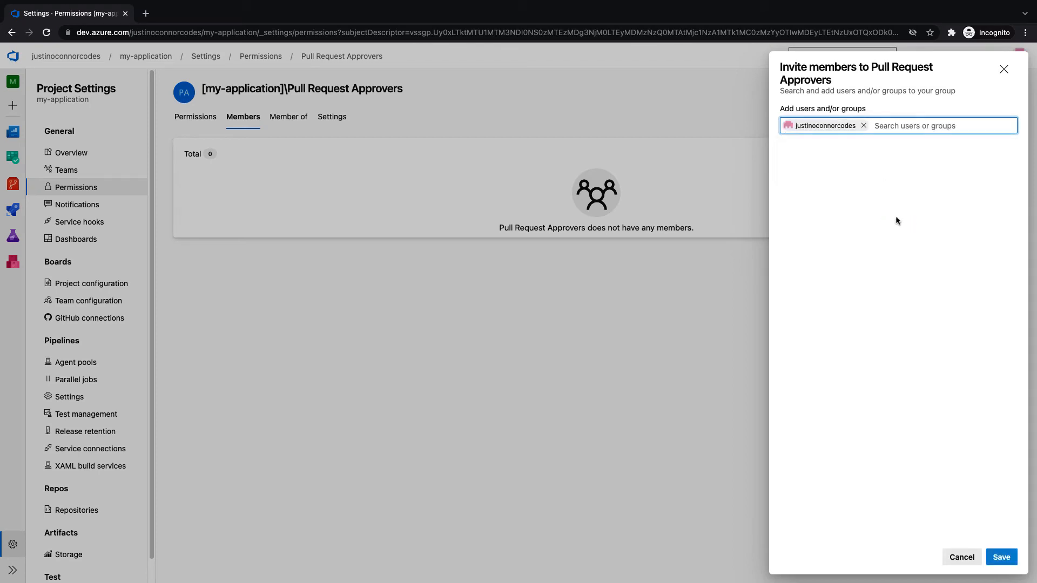
click(1012, 560)
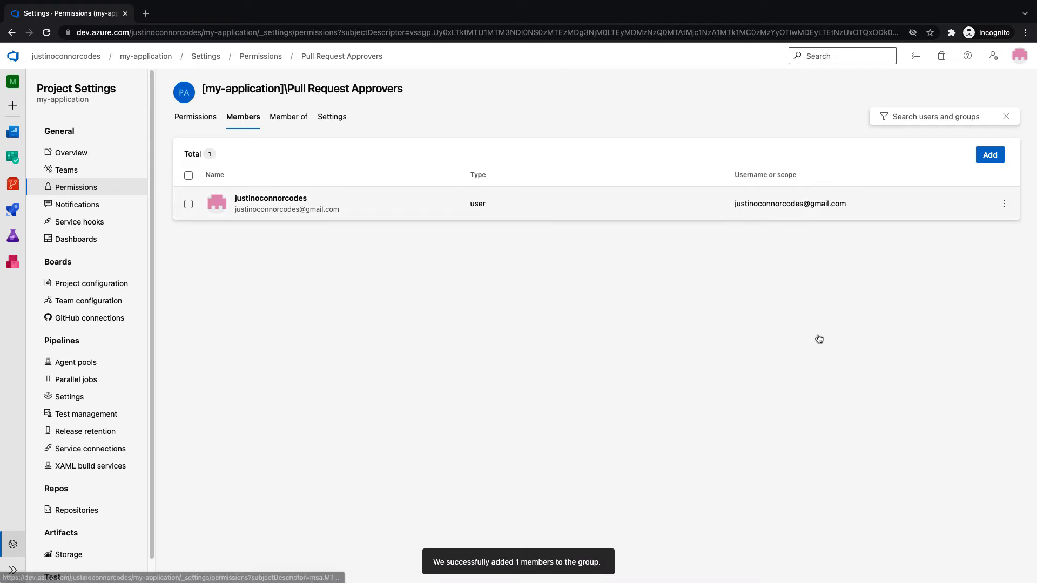
Go from the repository's branch list to the main branch's policies
click(12, 185)
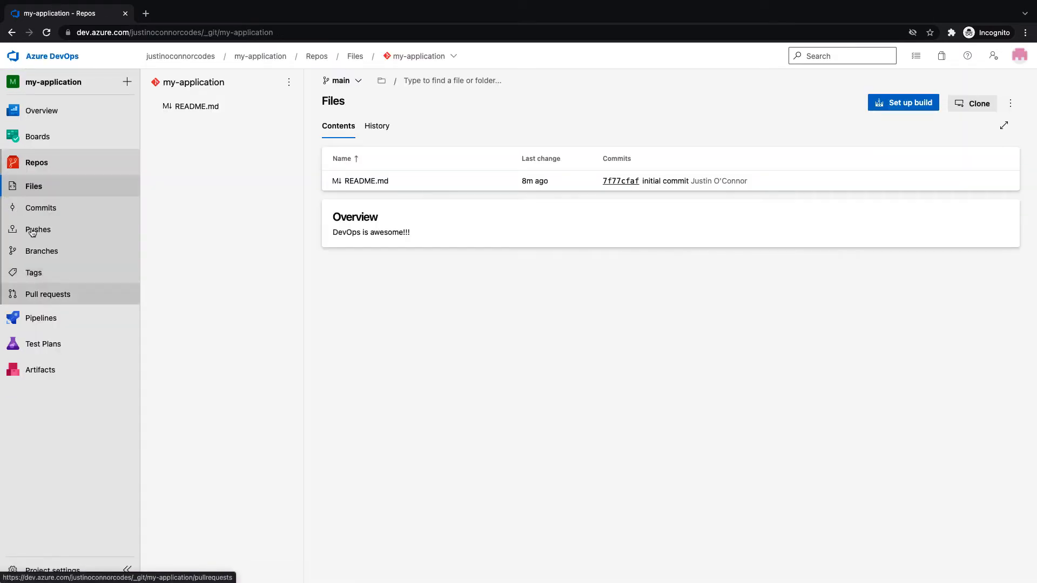
click(43, 251)
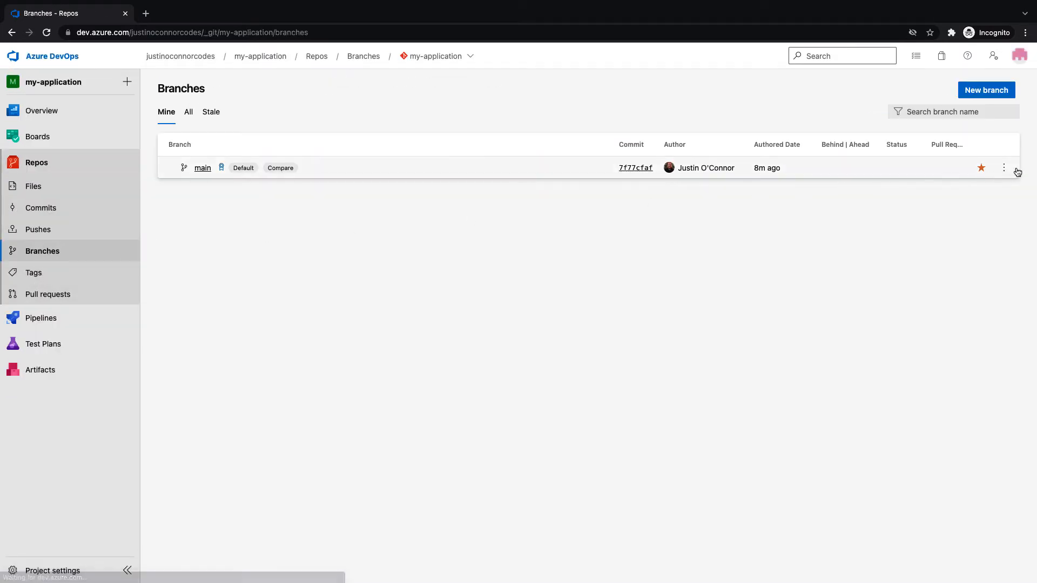
click(1008, 173)
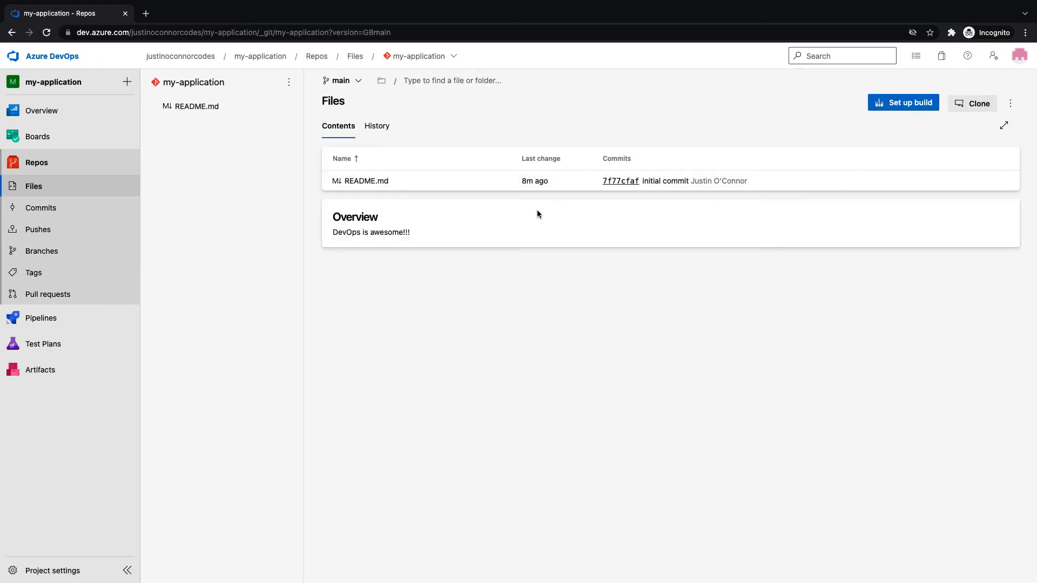
click(66, 250)
click(1005, 170)
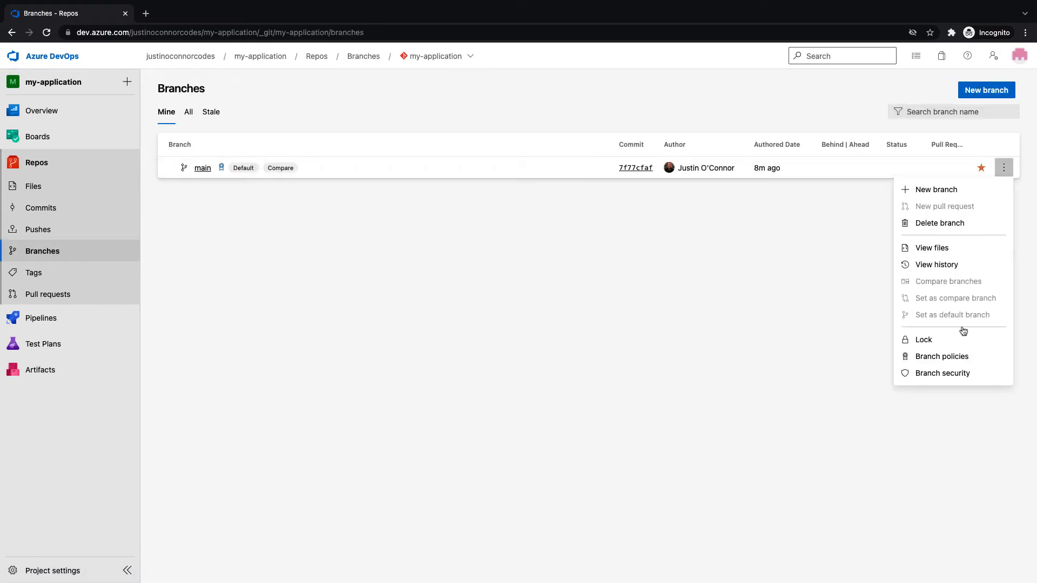
click(954, 357)
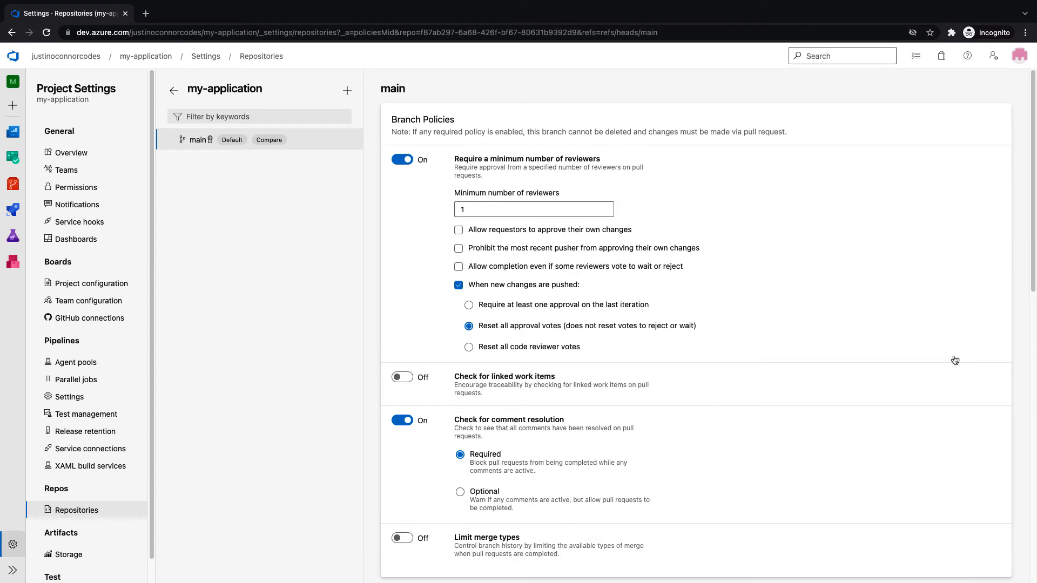
Add an automatic reviewer policy on main that requires the Pull Request Approvers group
scroll(893, 340, down, 10)
click(395, 196)
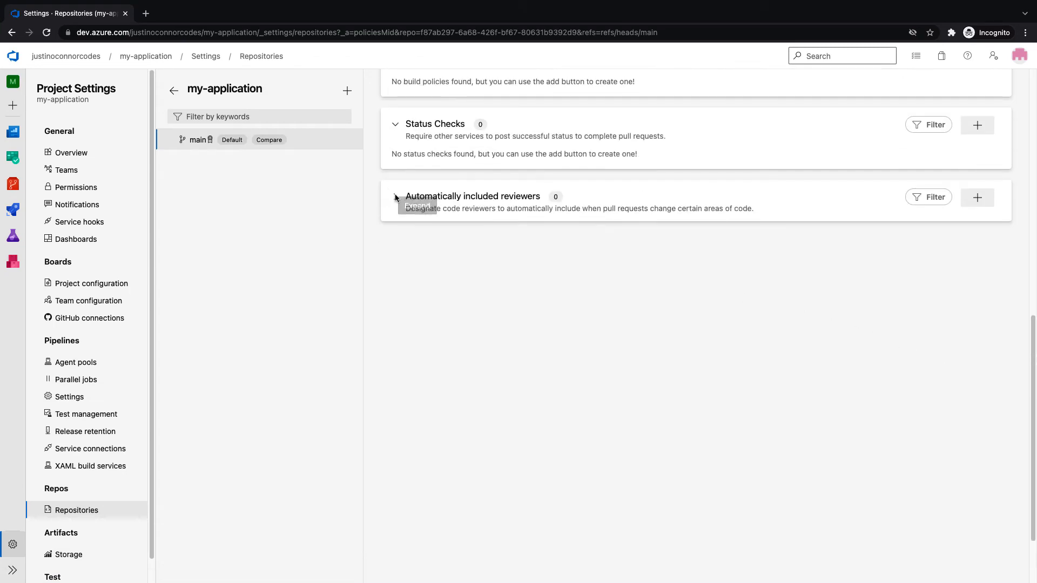
click(394, 197)
click(972, 198)
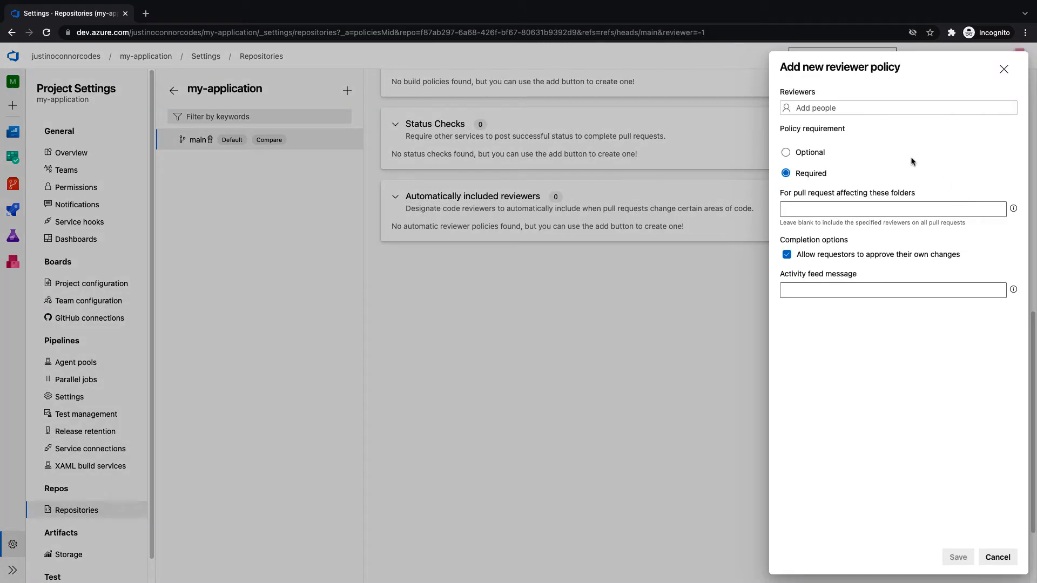
click(847, 110)
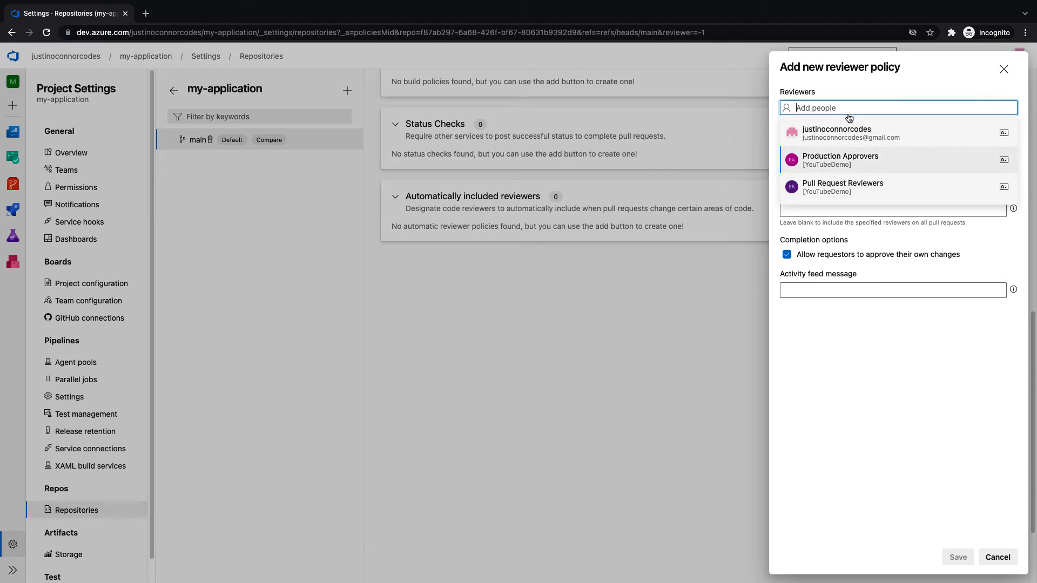
click(880, 196)
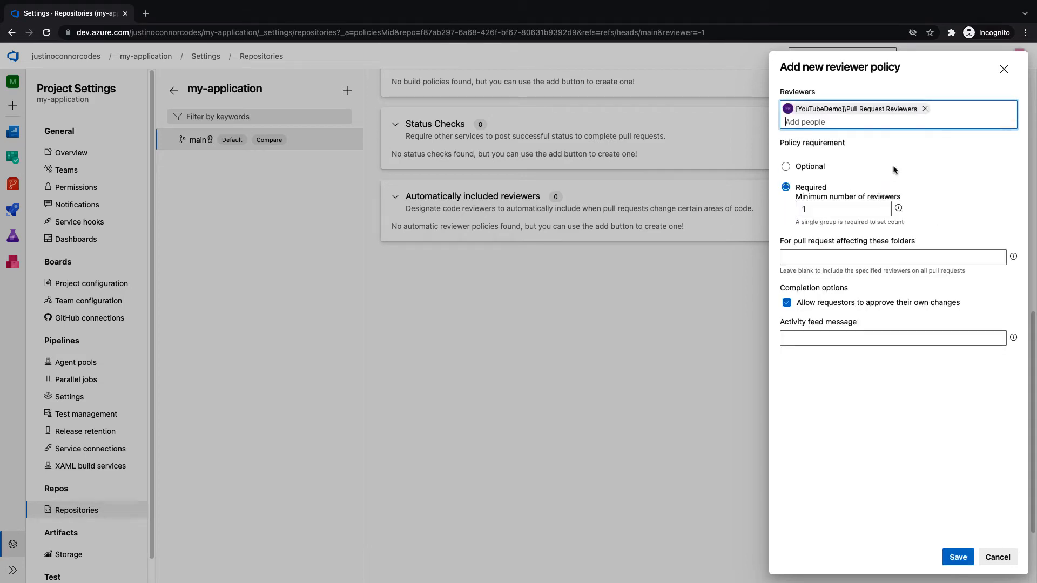
click(925, 109)
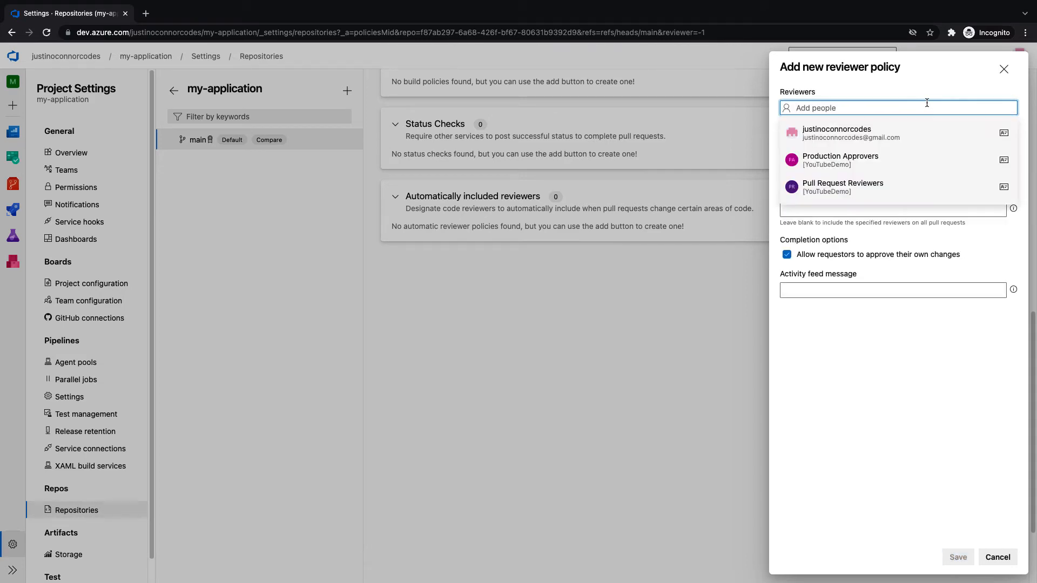
text(pull request)
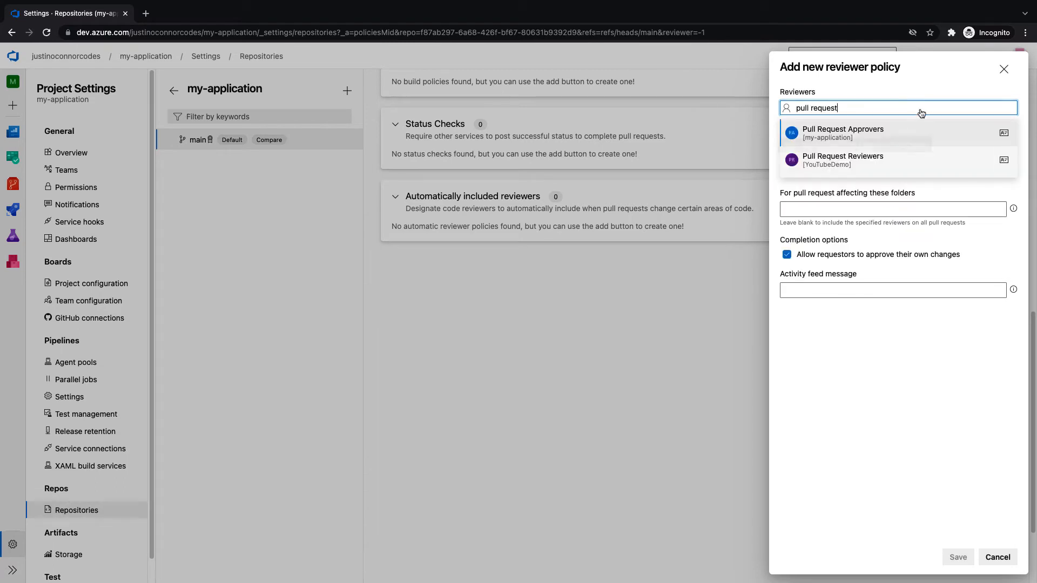
click(897, 134)
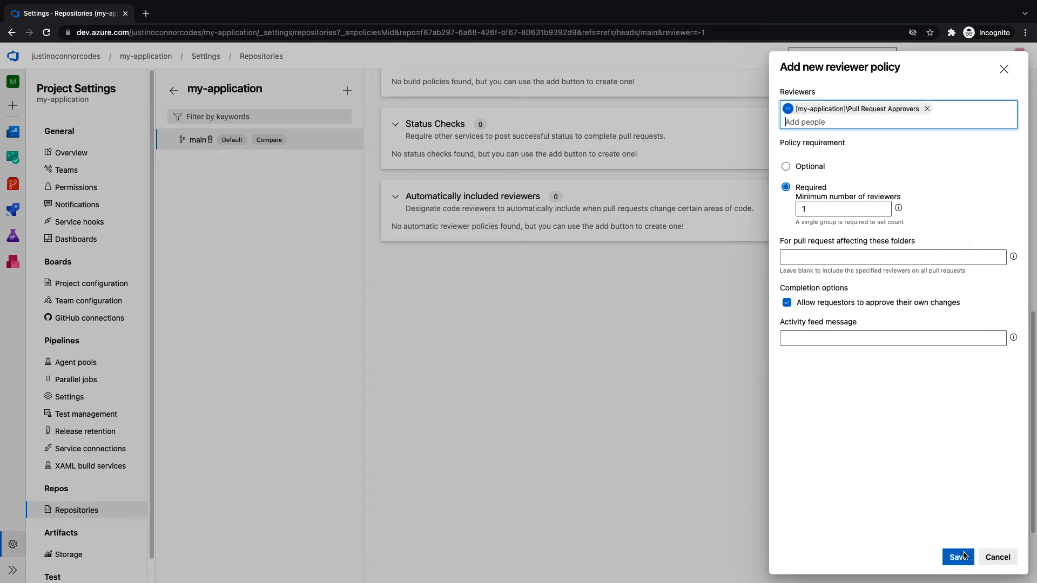
click(809, 306)
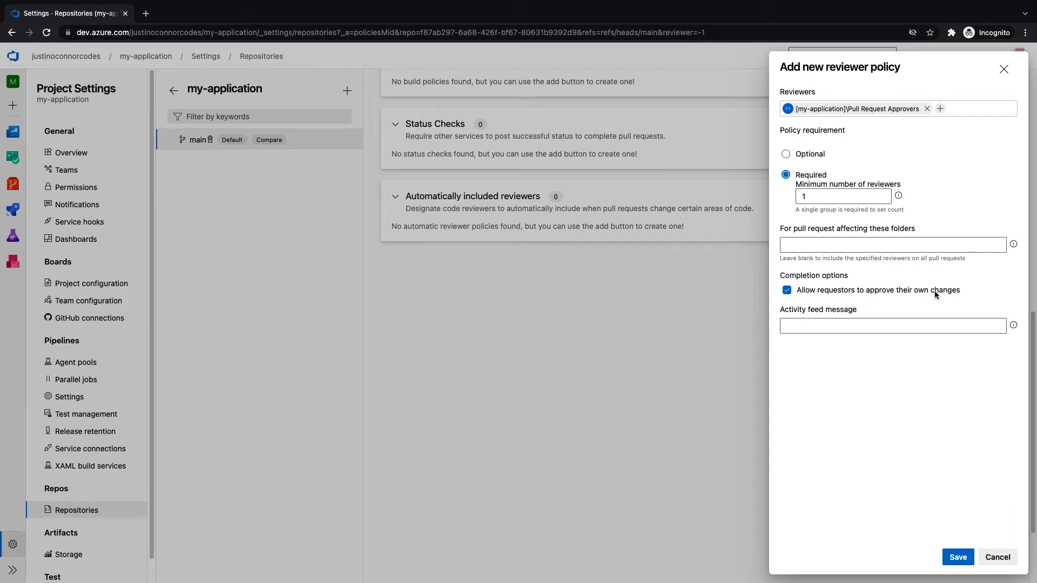
click(958, 557)
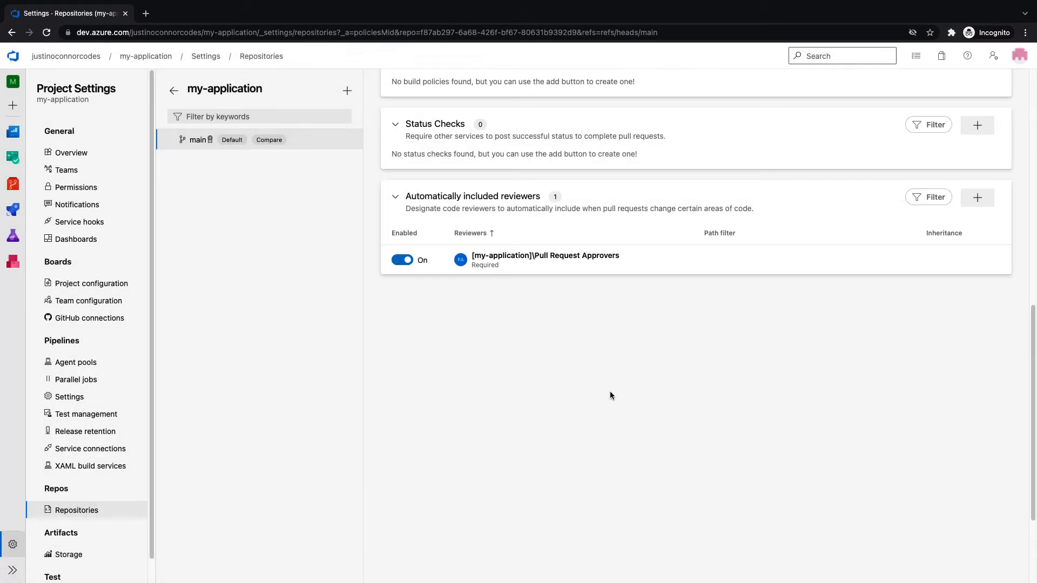
scroll(608, 396, up, 3)
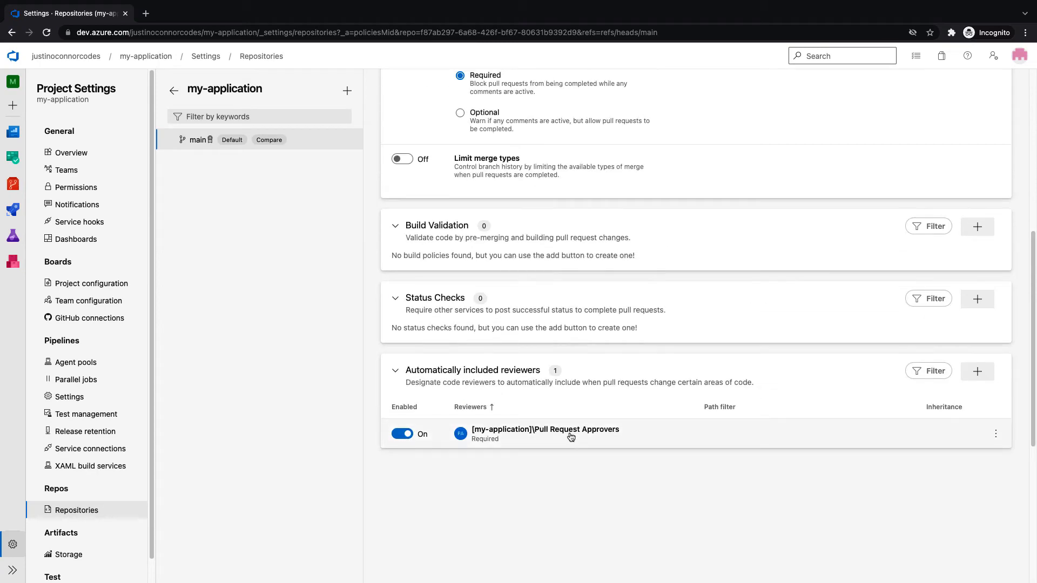
scroll(566, 443, up, 6)
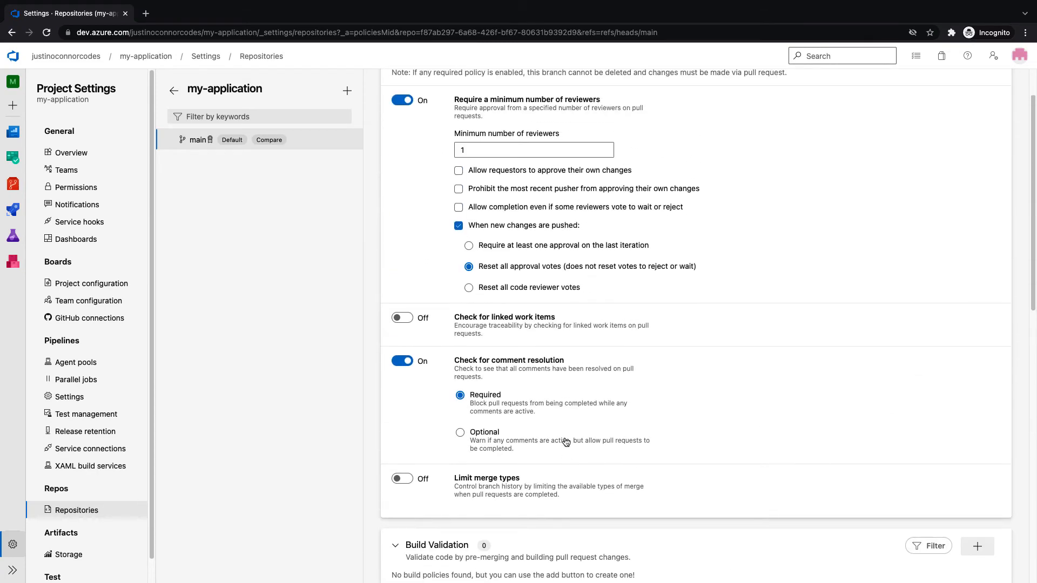
scroll(566, 442, up, 1)
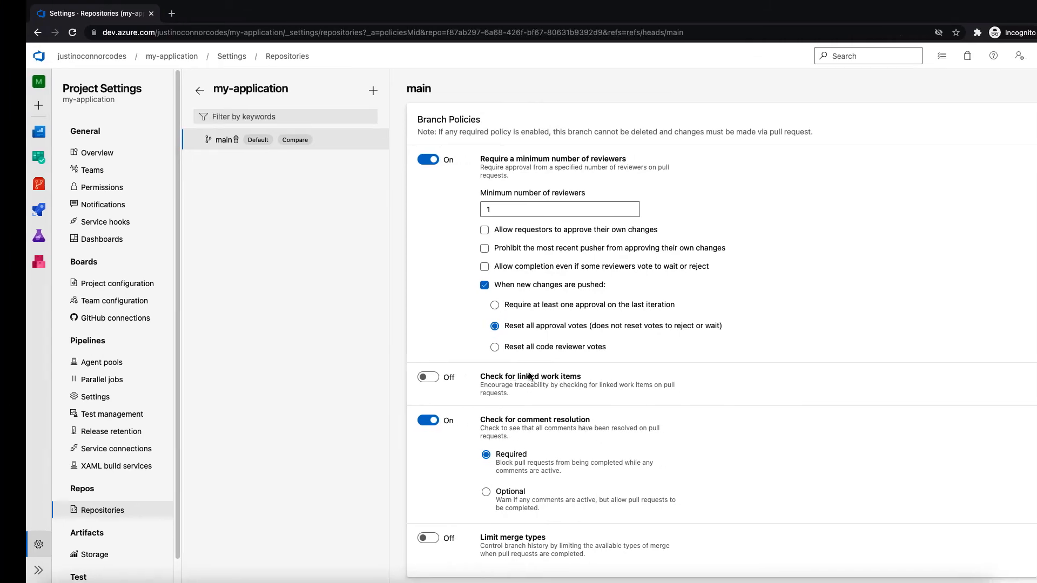
Create a new deploy.py file in the VS Code project
key(ctrl+Right)
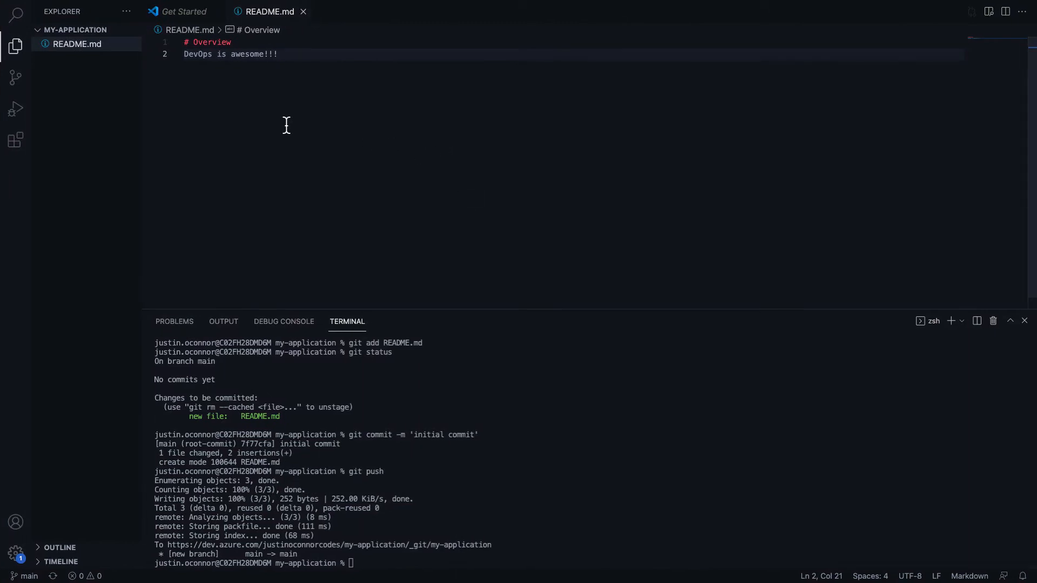
click(81, 65)
click(85, 29)
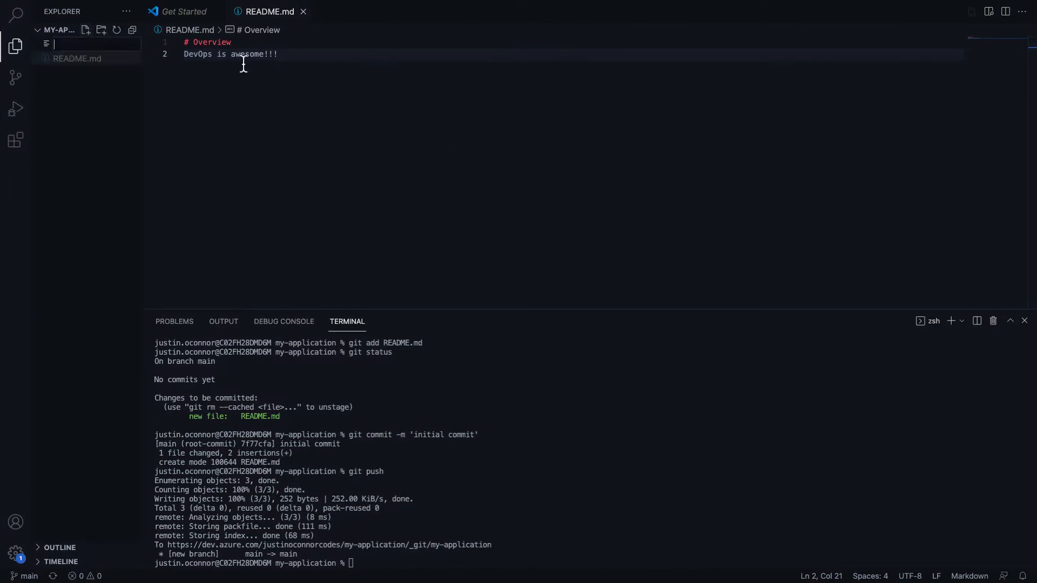
text(deploy.)
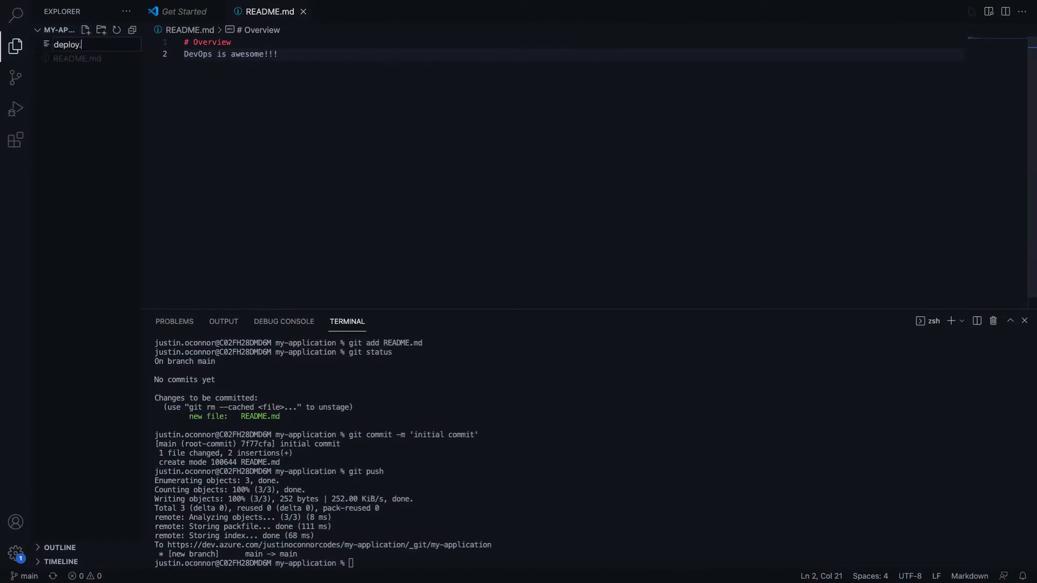
text(py)
key(Return)
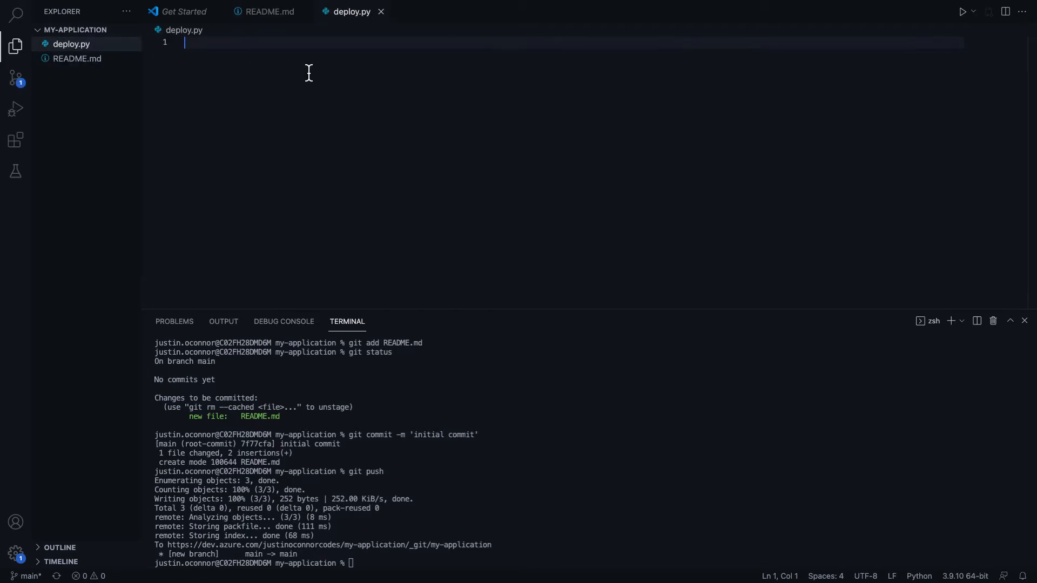
Write import sys, environment = sys.argv[1], and print(f'Code deployed to {environment}!') in deploy.py, then save
text(import )
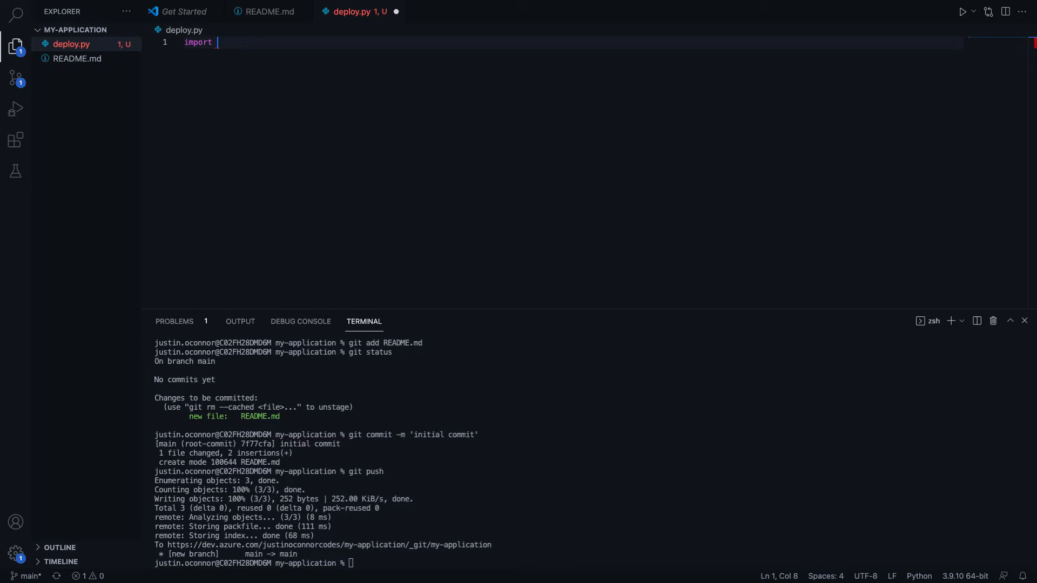
text(sys)
key(Return)
key(Return)
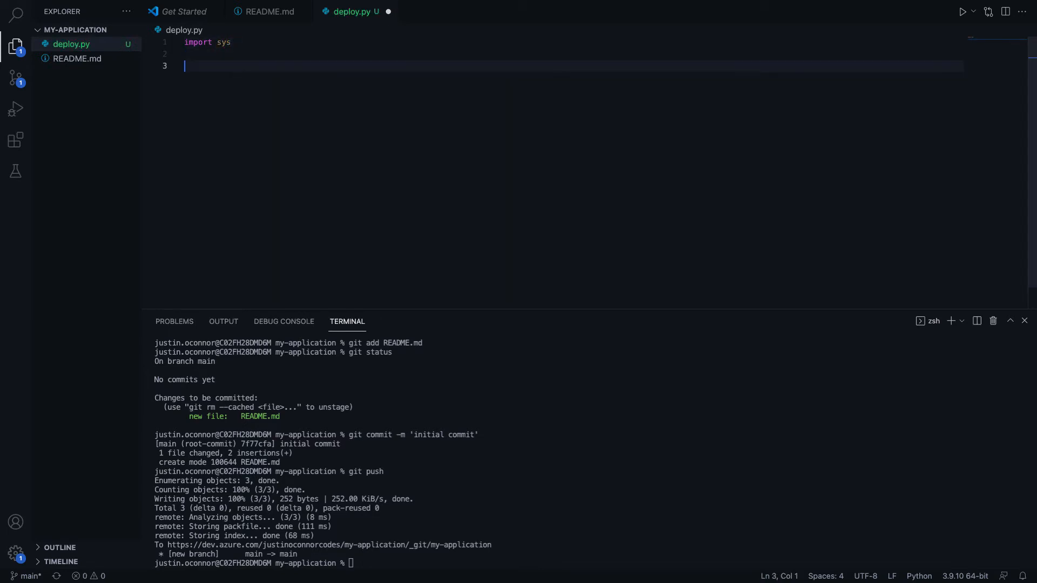
text(e)
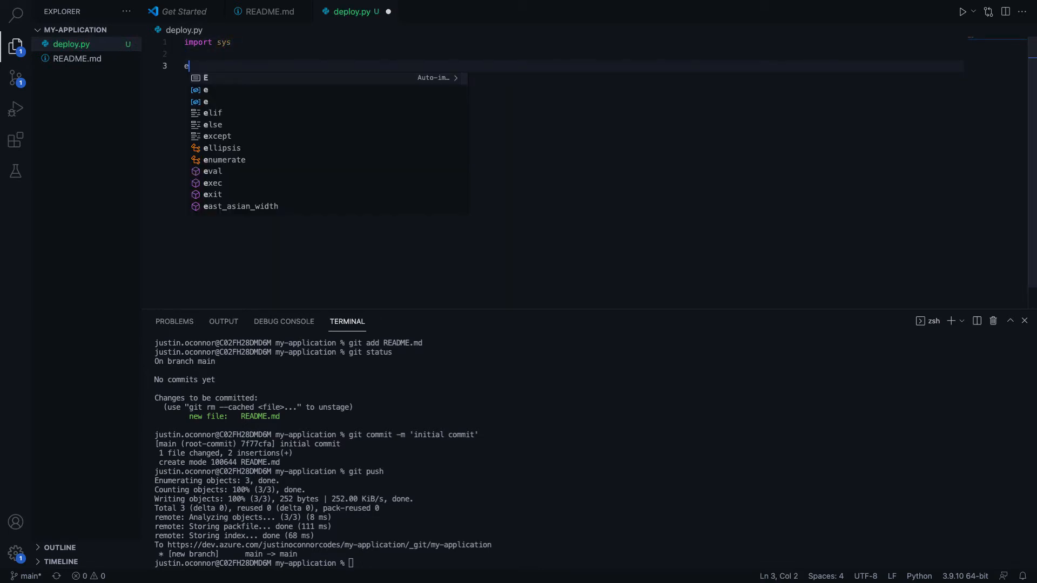
text(nvironment = )
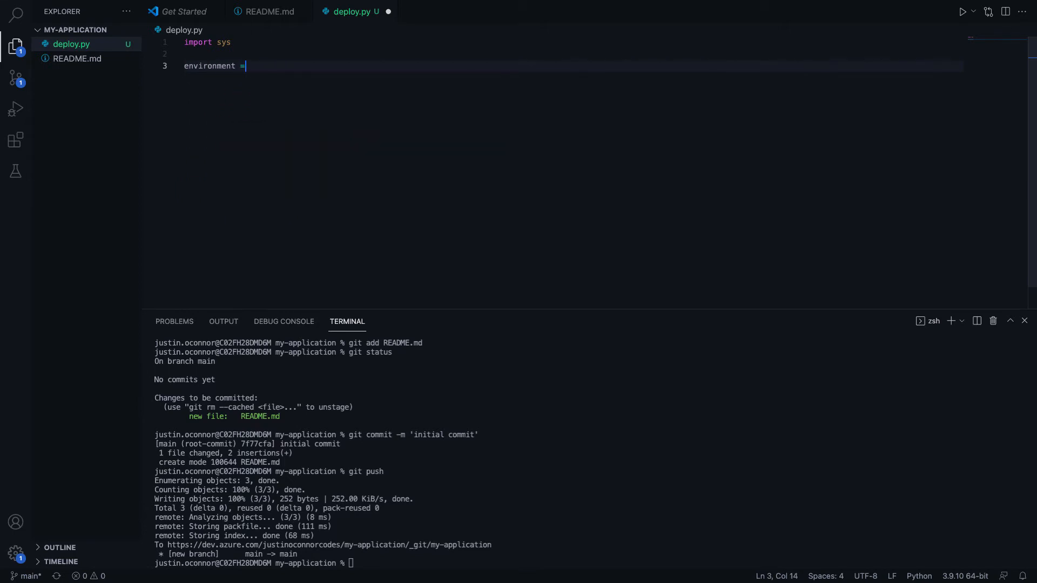
text(sys.)
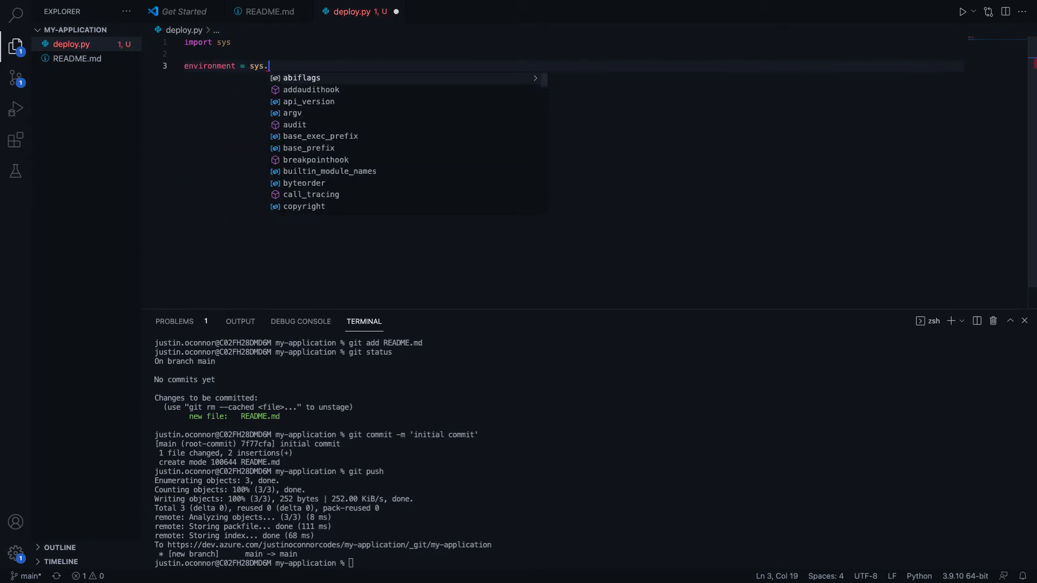
text(argv[1])
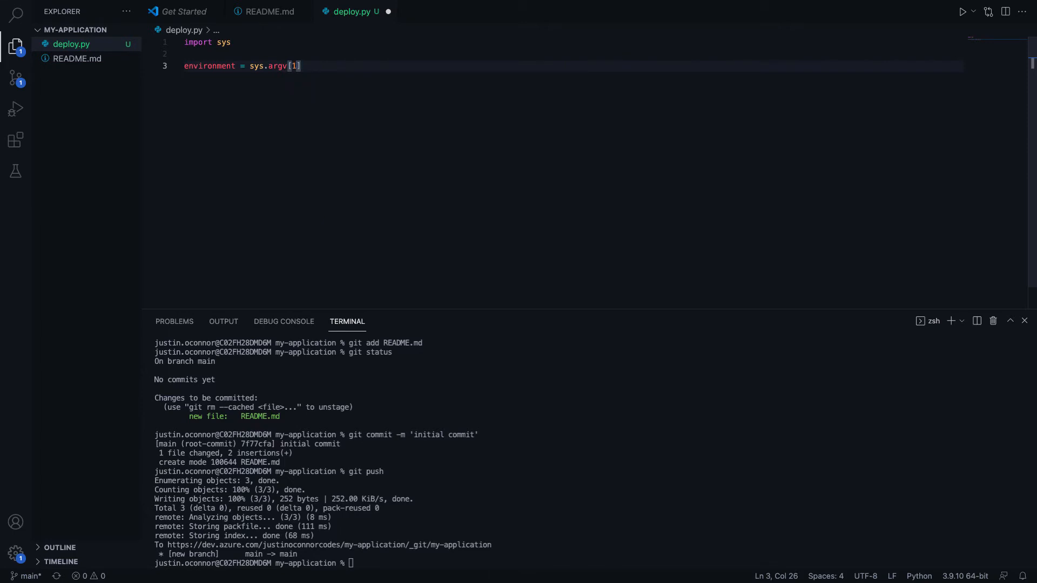
key(Return)
key(Return)
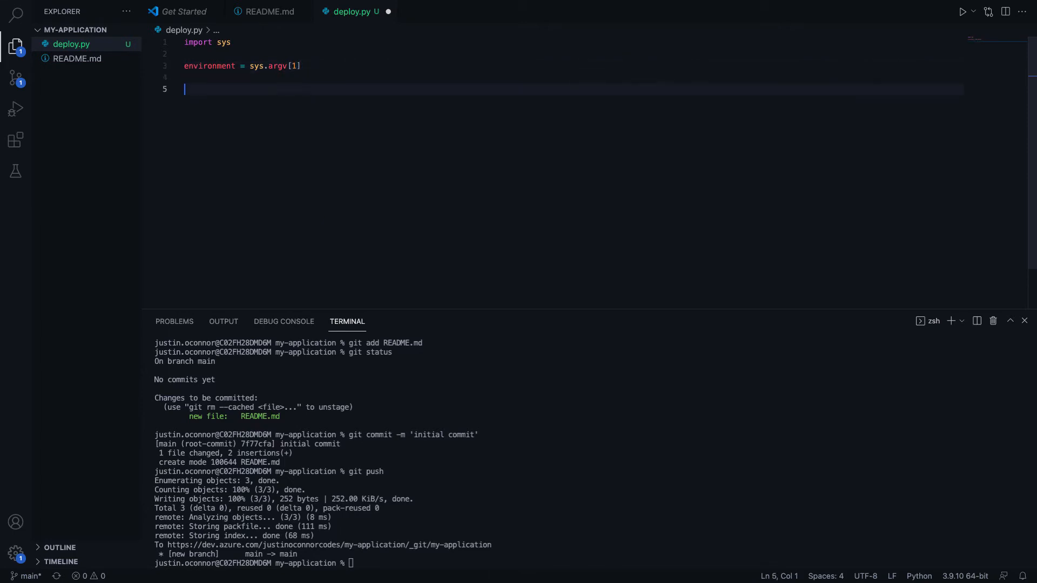
text(print()
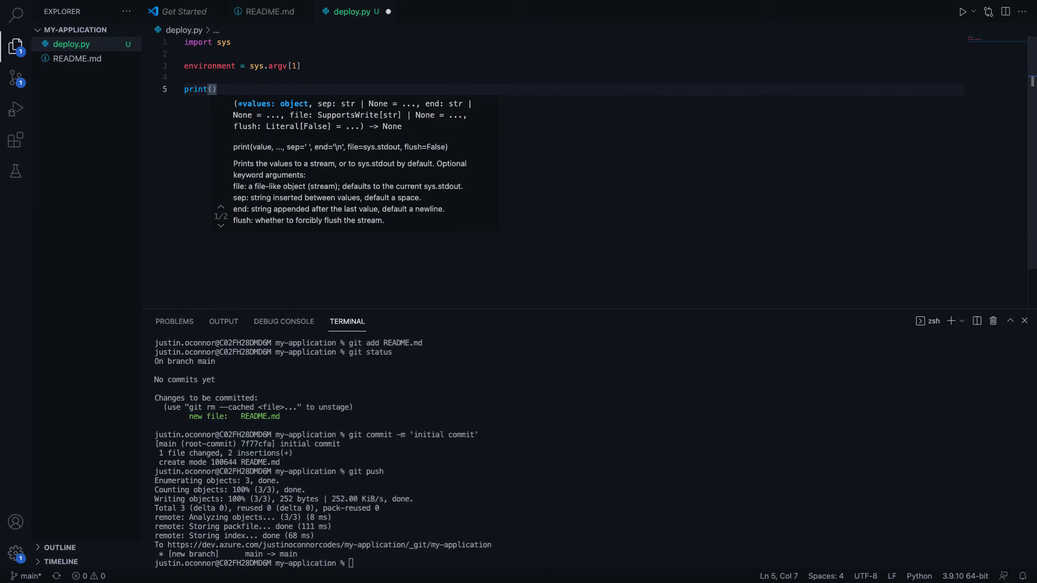
text(f')
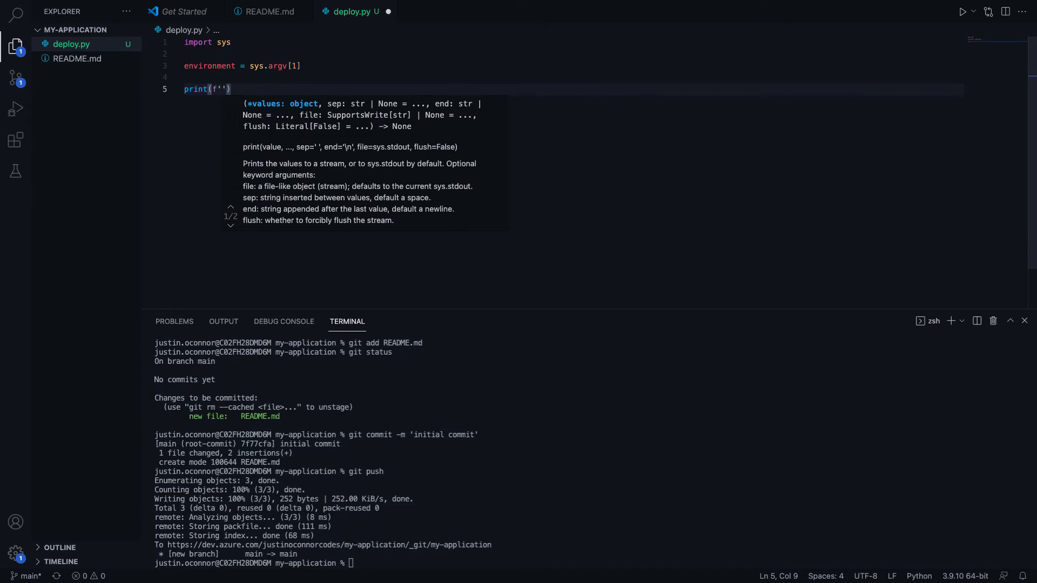
text(Code deployed to)
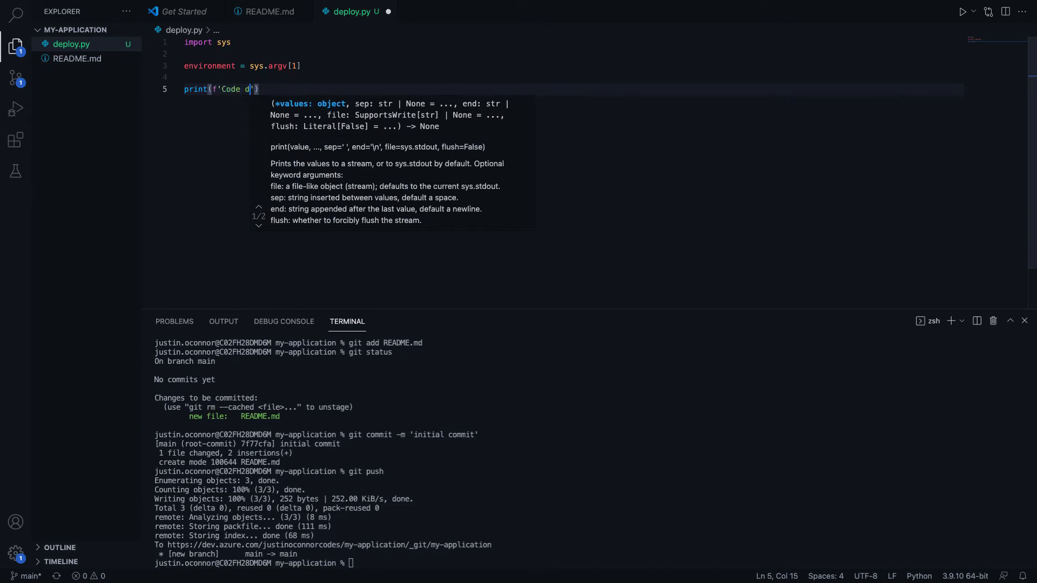
text( {})
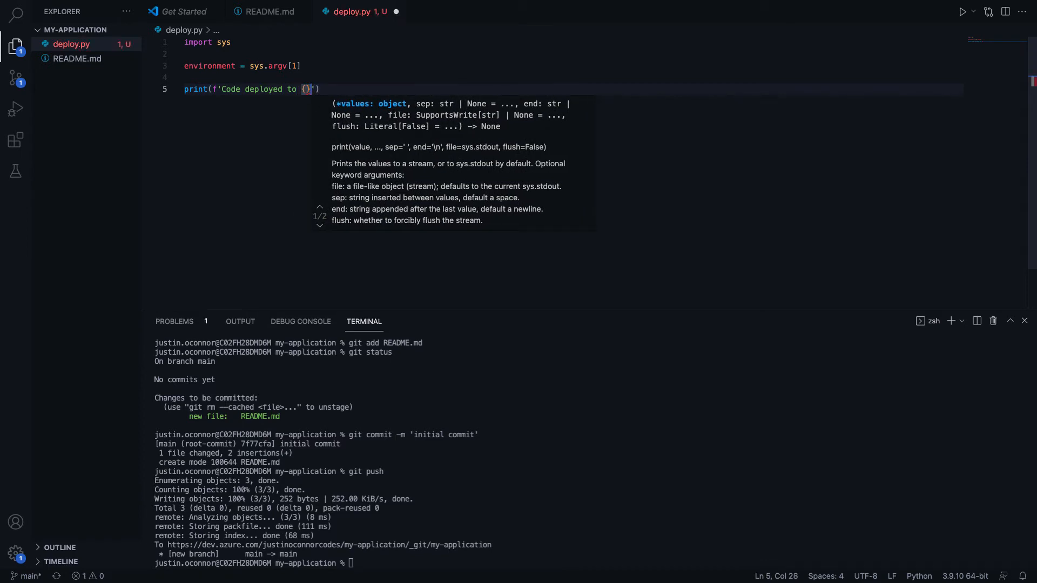
text(!)
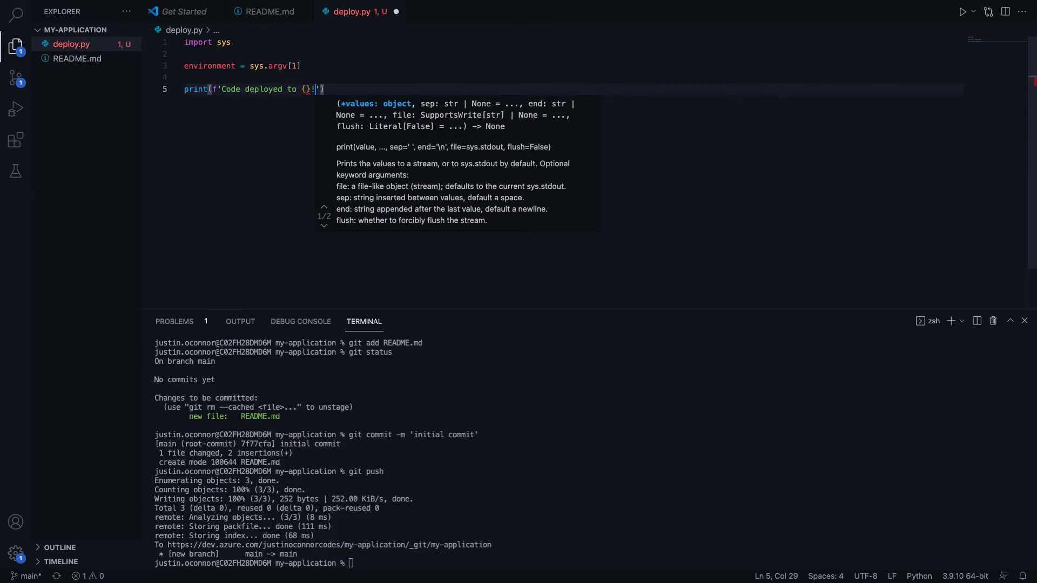
click(305, 89)
text(environment)
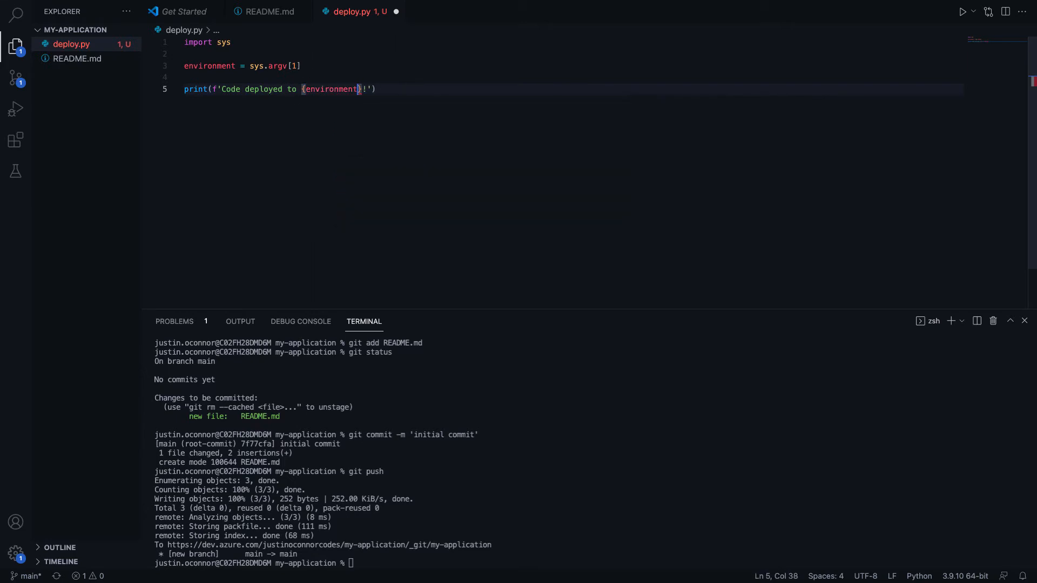
key(ctrl+s)
click(680, 426)
Stage all changes, commit them as 'add deploy file', and try pushing to main
text(git status)
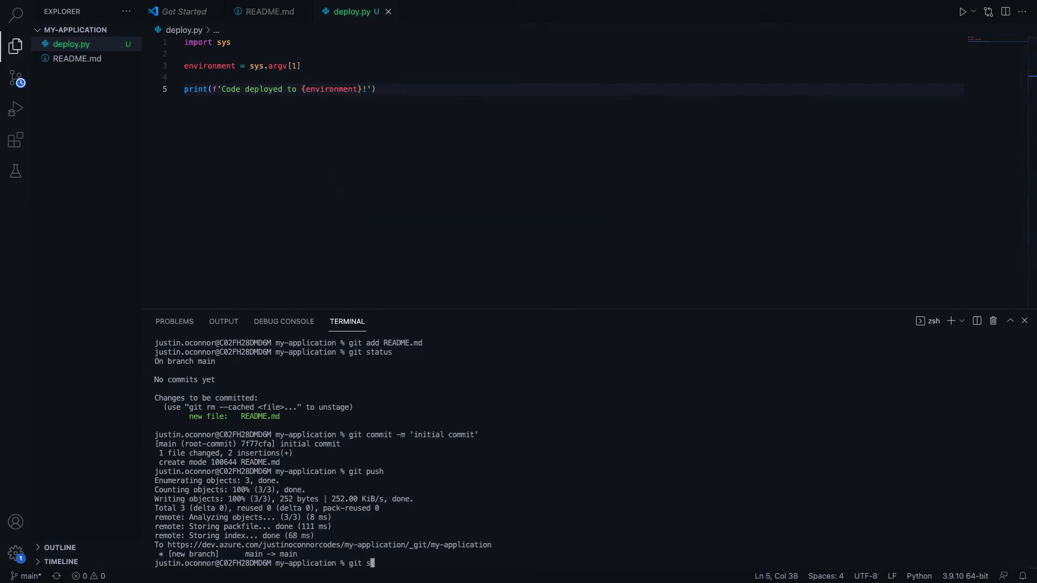
key(Return)
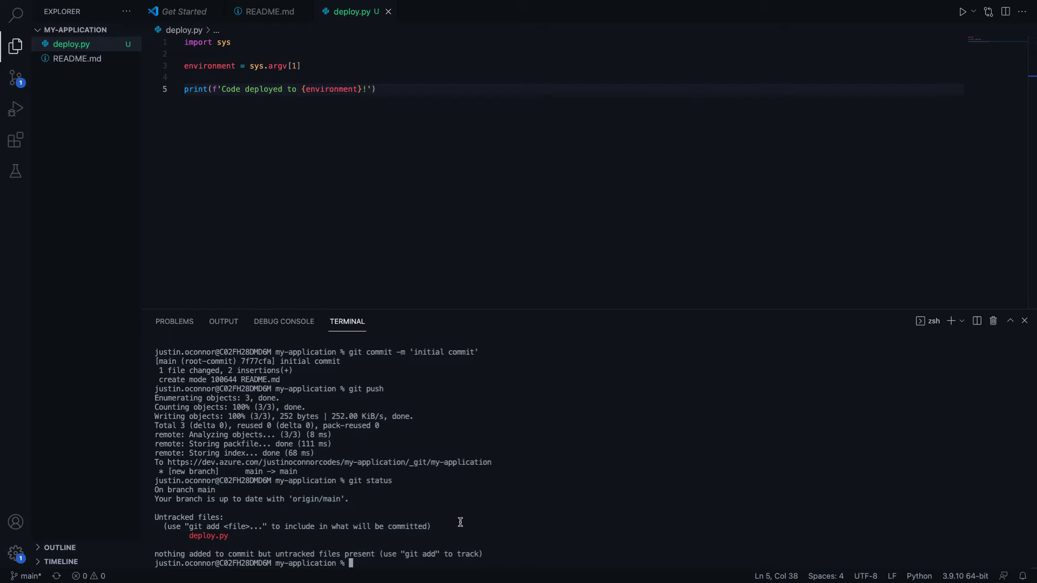
text(git add .)
key(Return)
text(git co)
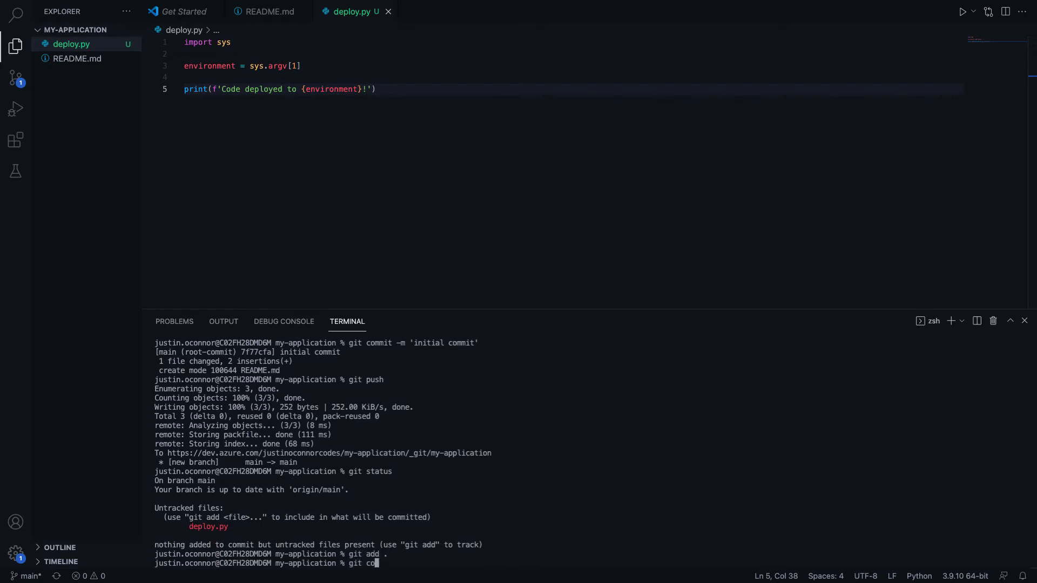
text(mmit -m 'add depli)
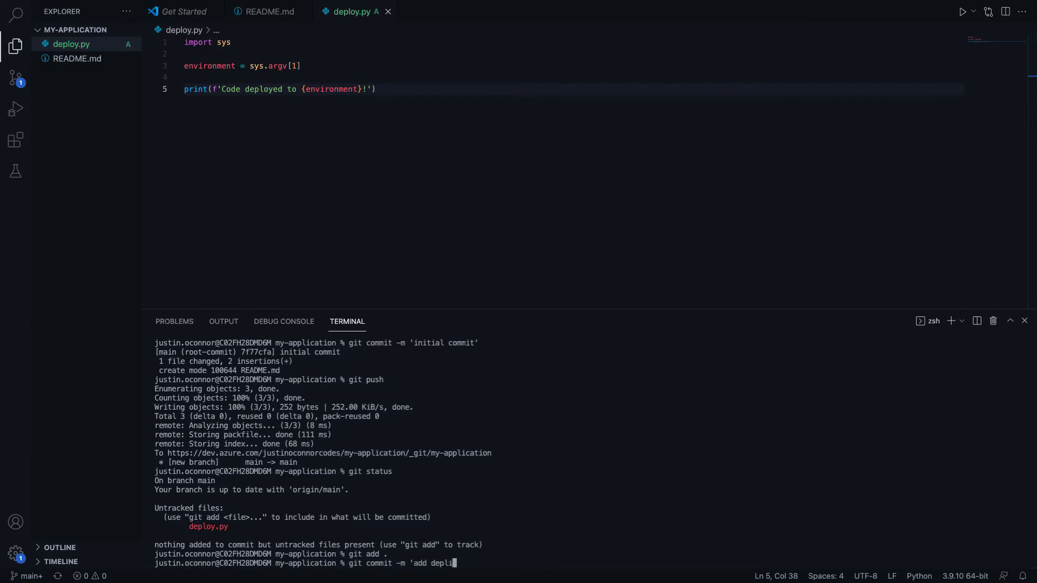
key(BackSpace)
text(oy file')
key(Return)
text(gti p)
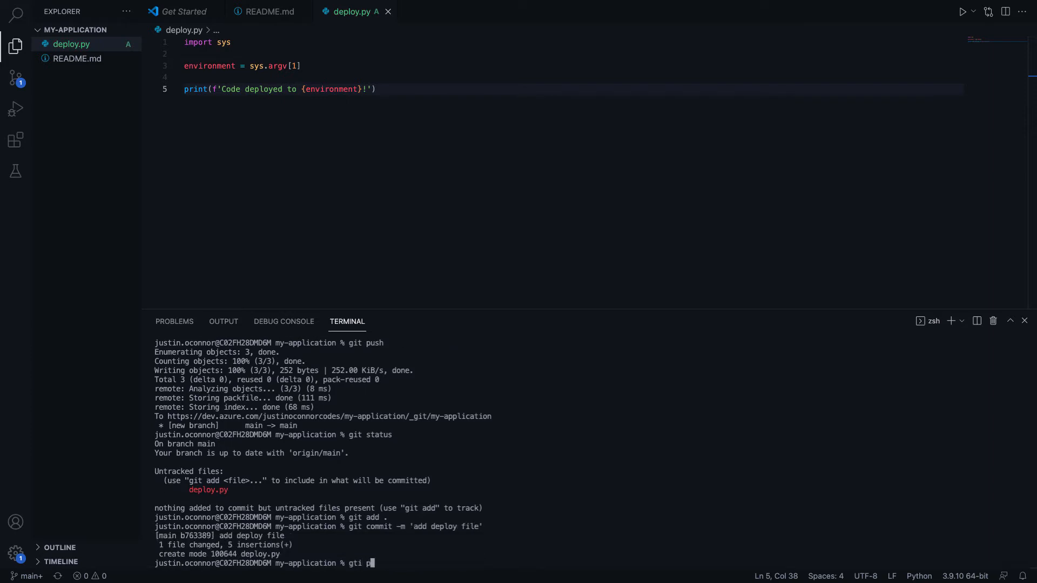
key(BackSpace)
key(BackSpace)
key(BackSpace)
key(BackSpace)
text(it push)
key(Return)
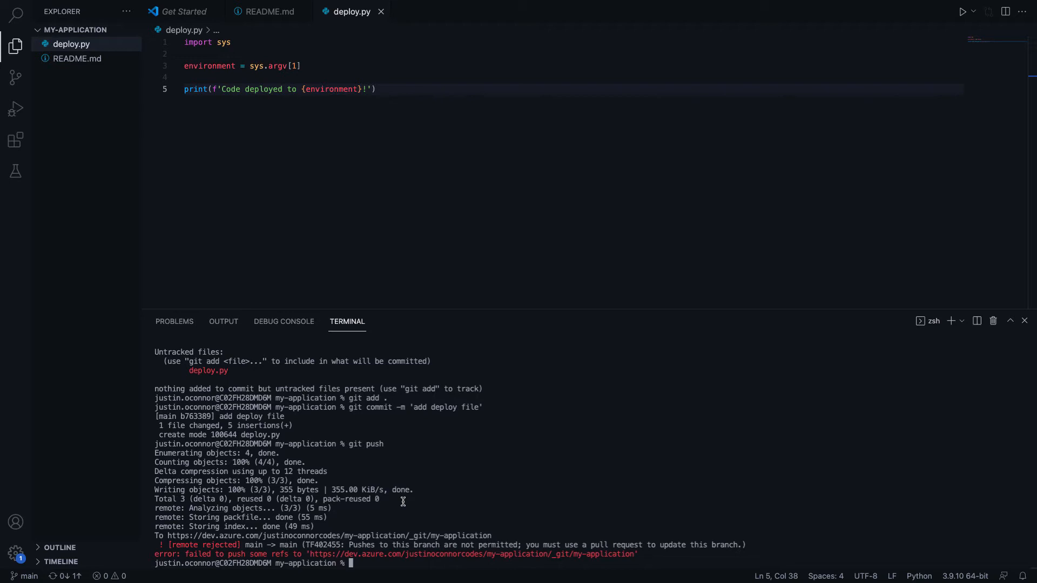
Create a my-feature branch and push it with git push --set-upstream origin my-feature
text(git checkout -b my-feature)
key(Return)
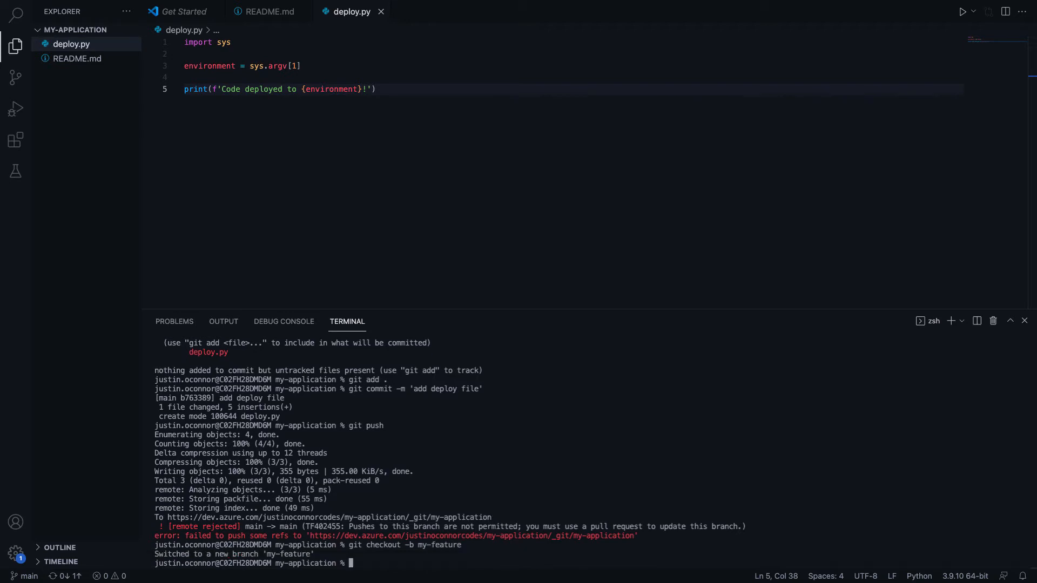
text(git g)
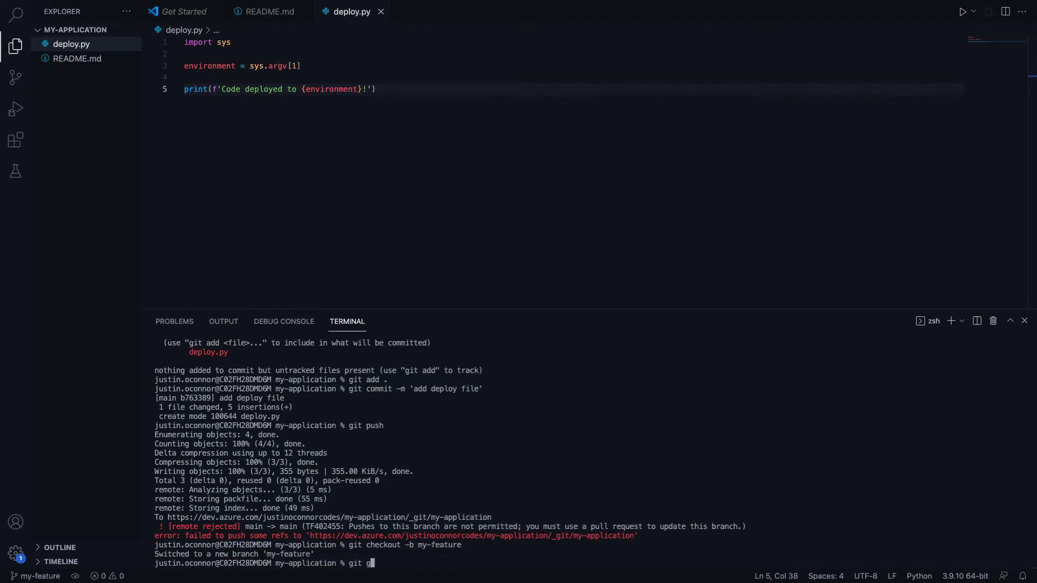
key(BackSpace)
text(push)
key(Return)
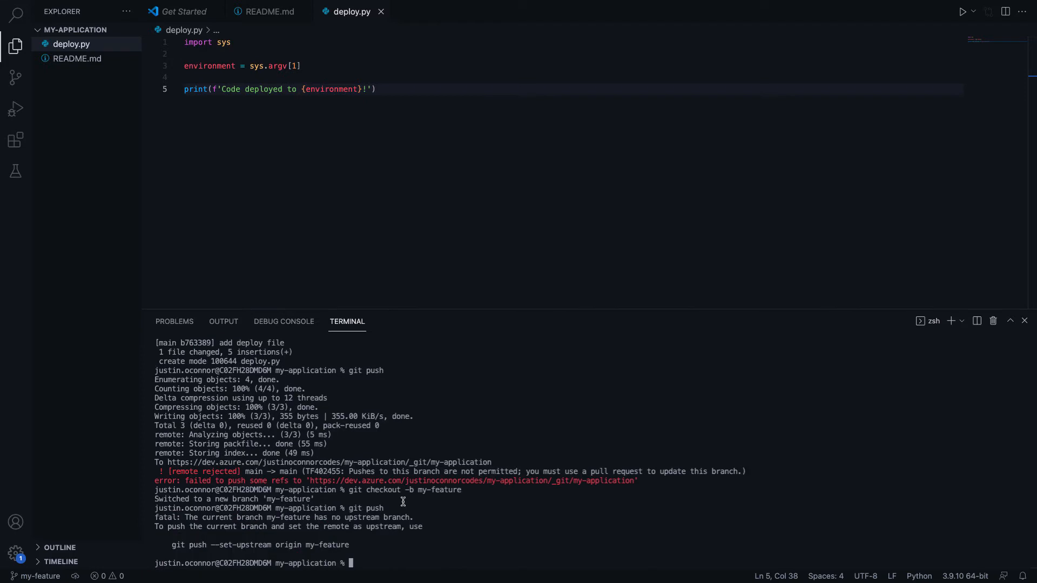
drag(172, 545, 350, 545)
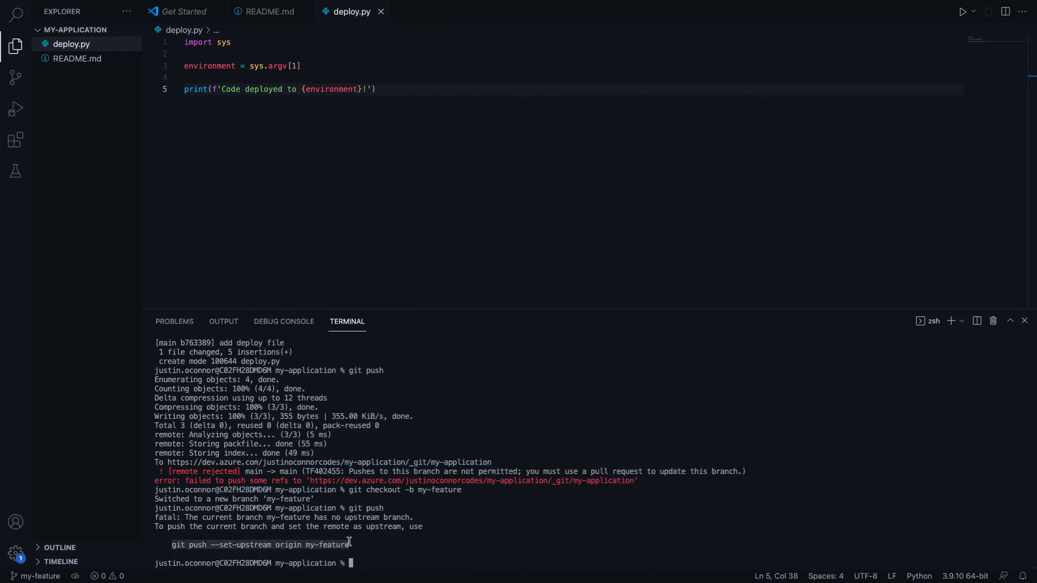
text(git push --set-upstream origin my-feature)
key(Return)
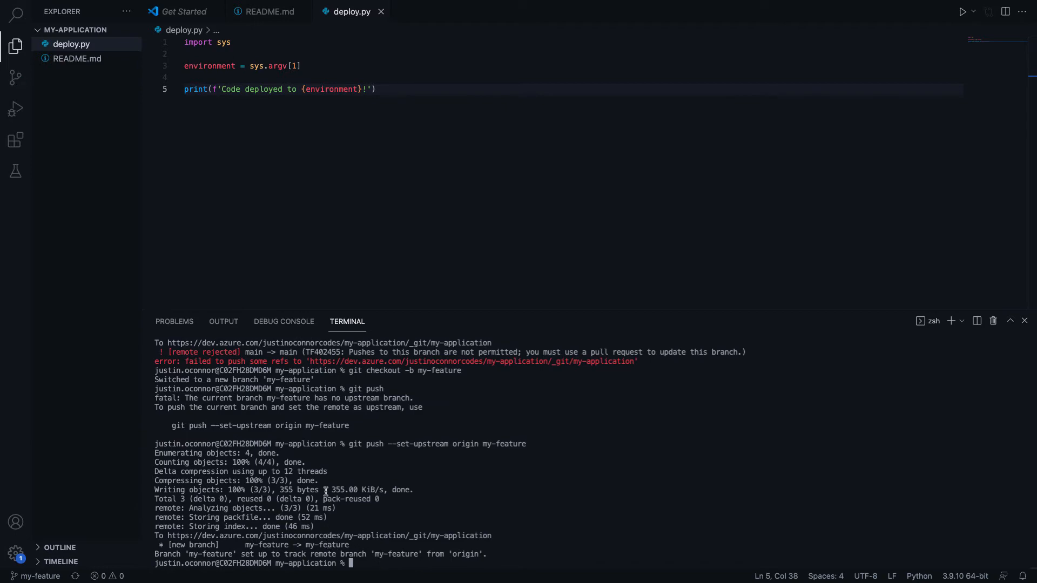
key(ctrl+Right)
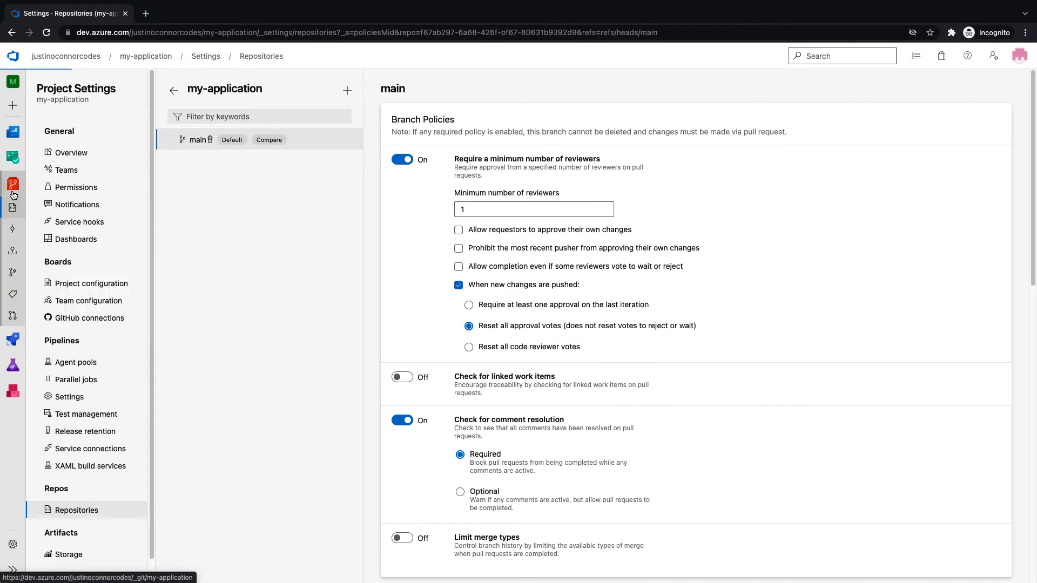
Start a pull request for the my-feature update from the repository's Files page
click(13, 193)
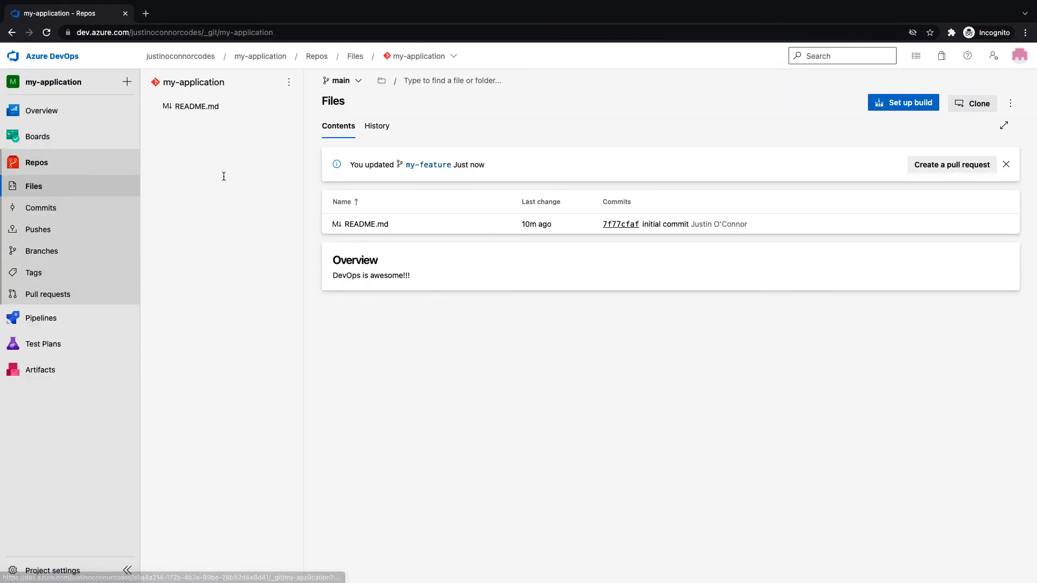
drag(351, 167, 497, 167)
click(497, 167)
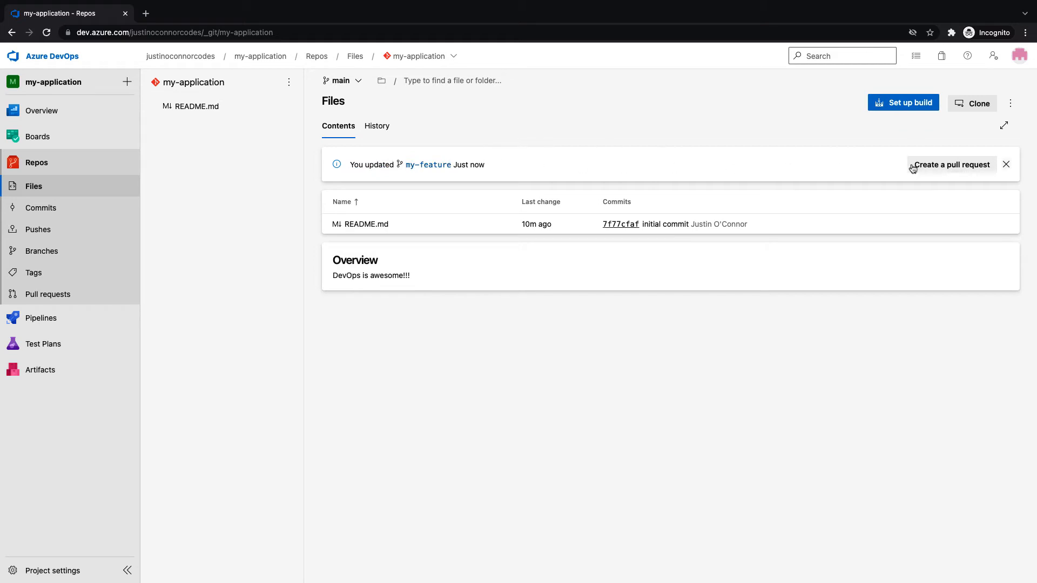
click(963, 167)
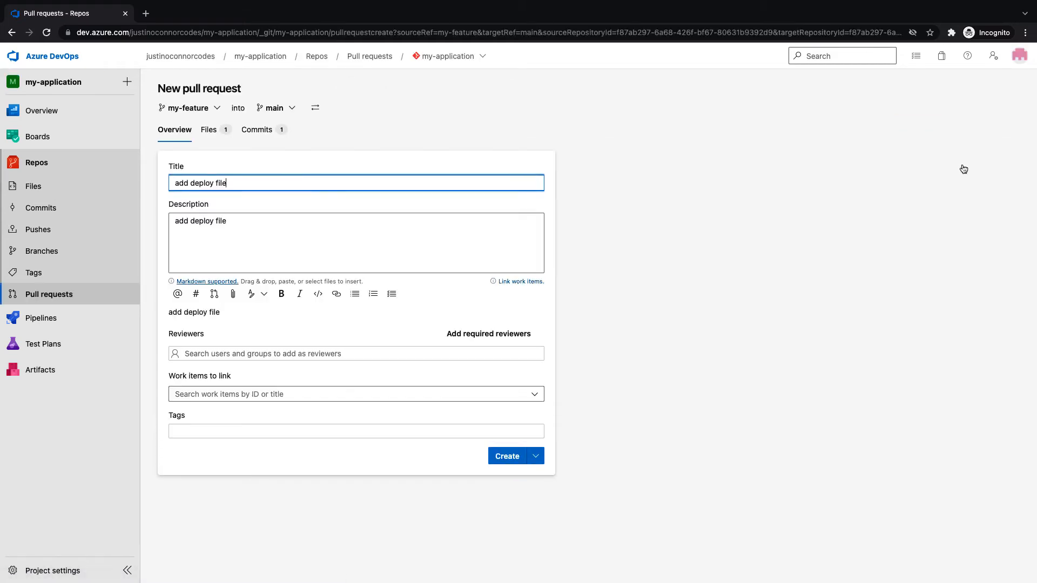
Look over the draft's title, description, work items, reviewers and tags, then go to Pull requests
drag(175, 187, 231, 185)
click(231, 185)
drag(175, 220, 231, 223)
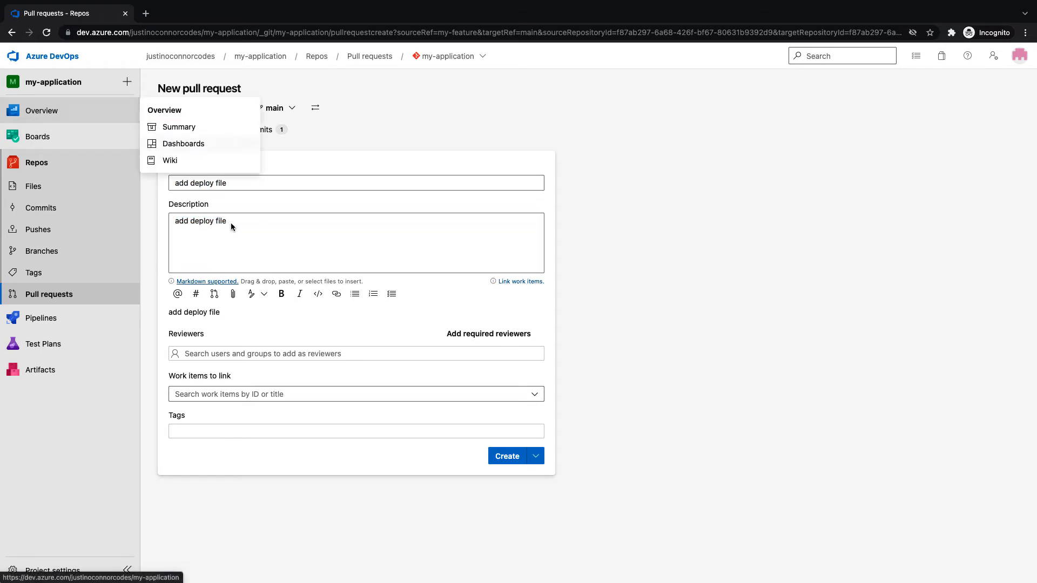
click(196, 393)
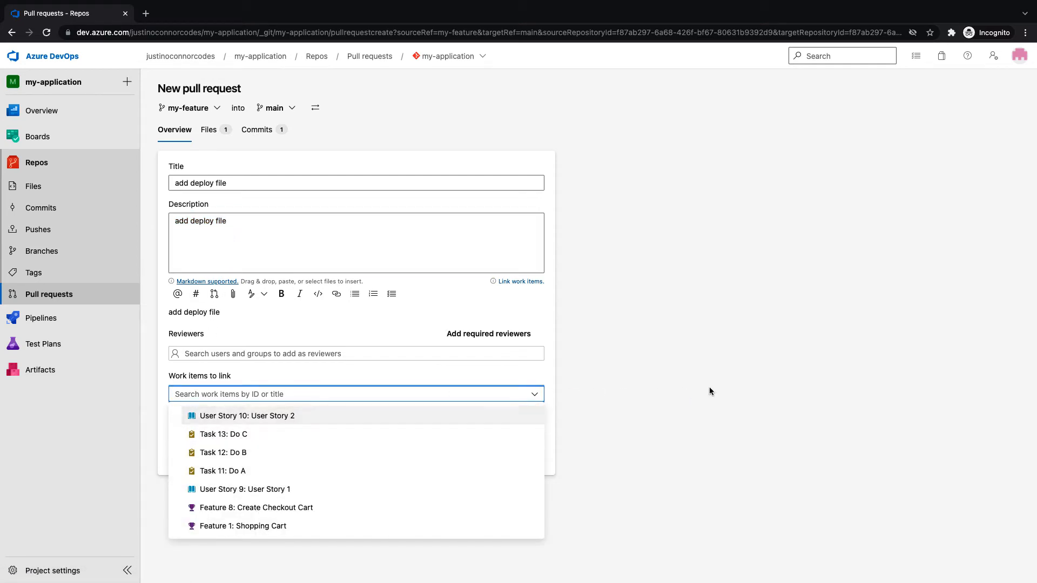
click(635, 388)
click(224, 393)
click(238, 356)
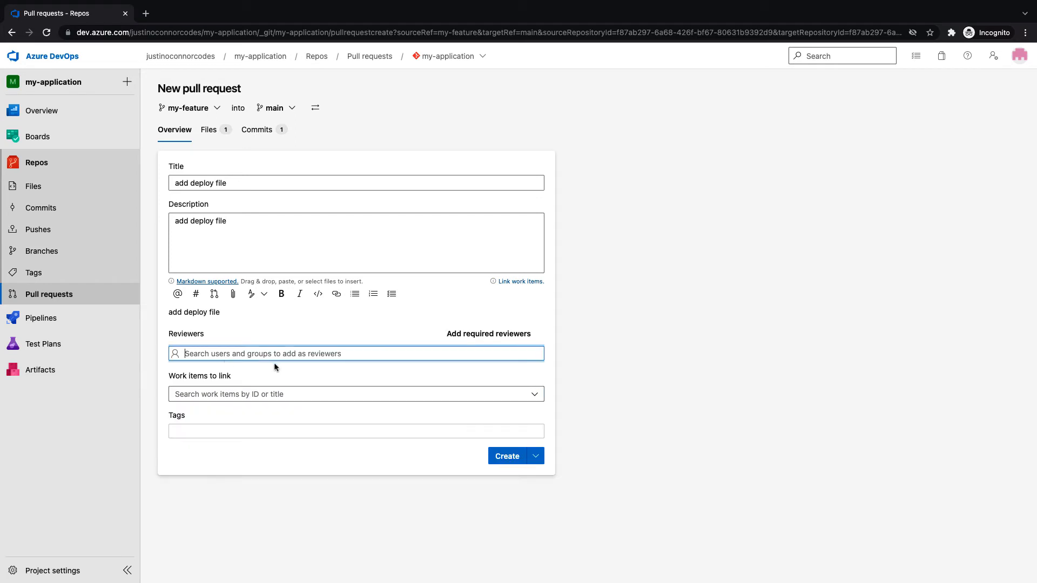
click(675, 391)
click(248, 431)
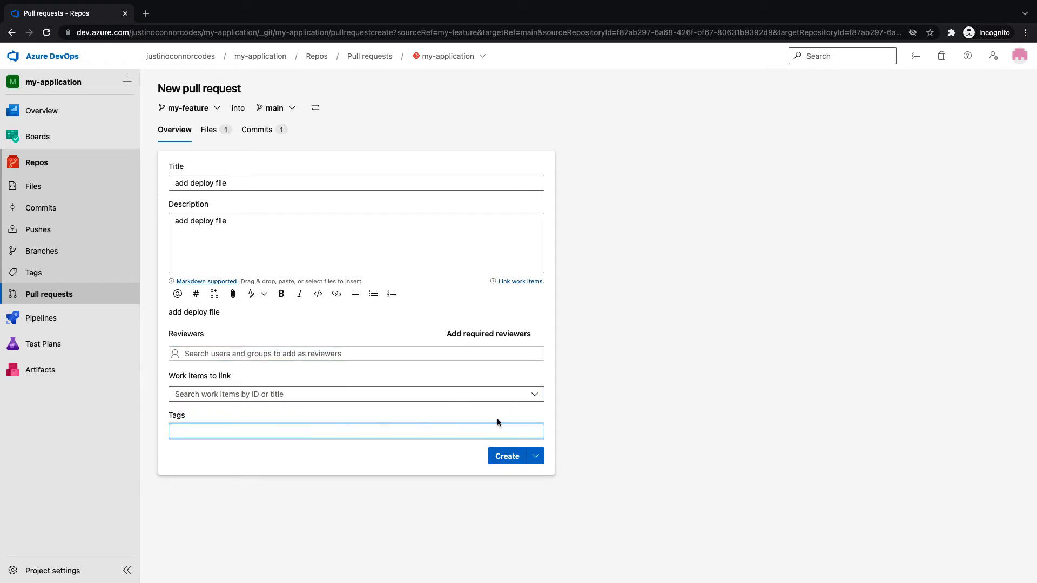
click(624, 423)
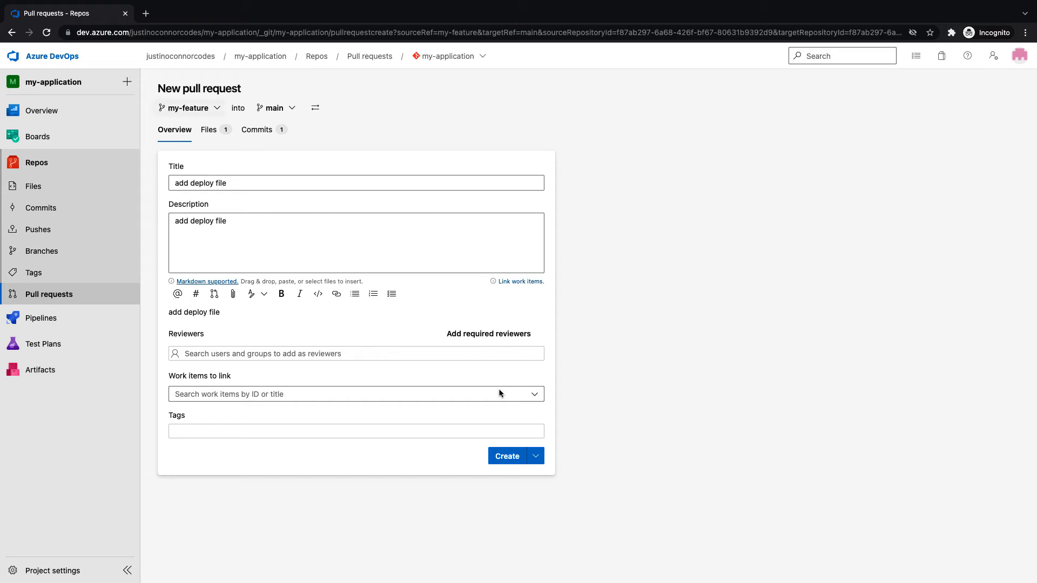
click(67, 293)
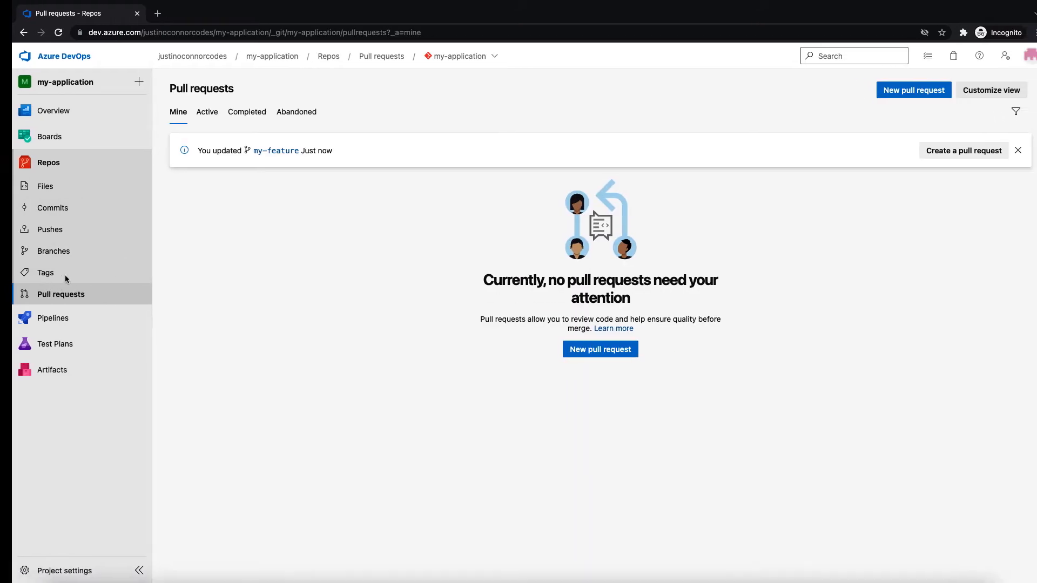
Open User Story 2 from Boards work items, note its ID 10, and return to VS Code
click(59, 136)
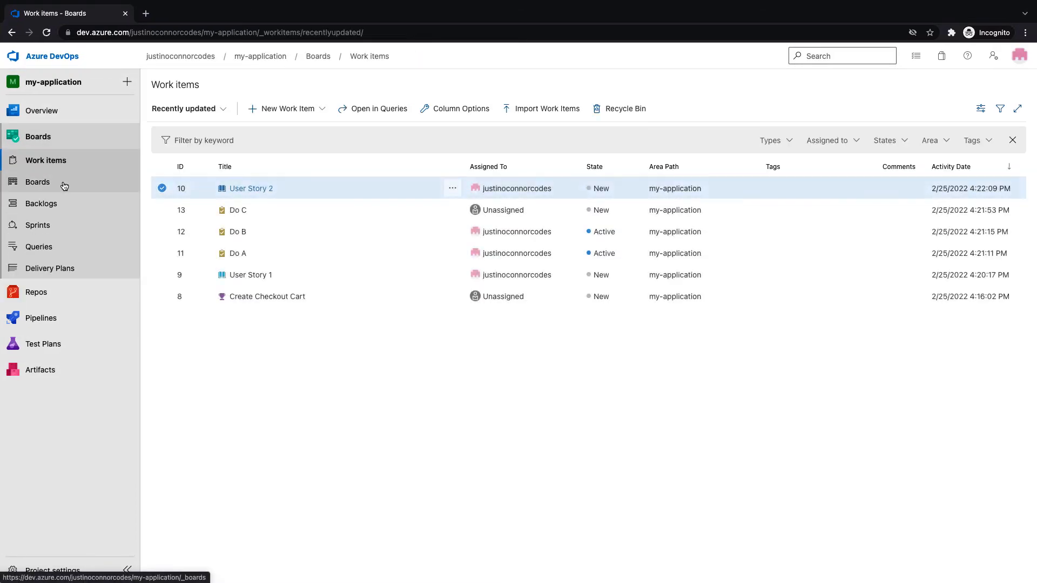
click(249, 189)
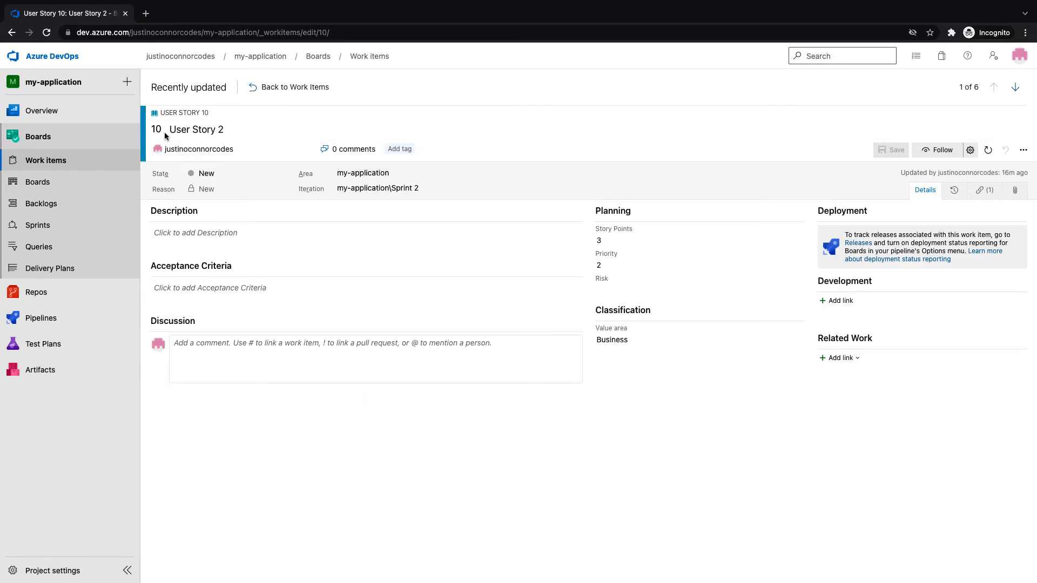
drag(160, 130, 153, 133)
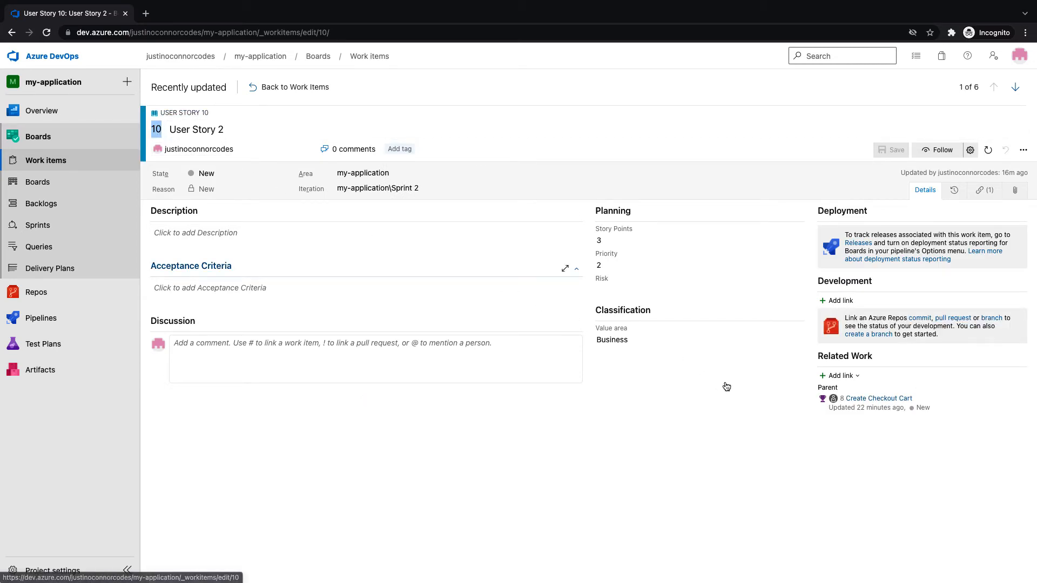
key(ctrl+Left)
key(ctrl+Right)
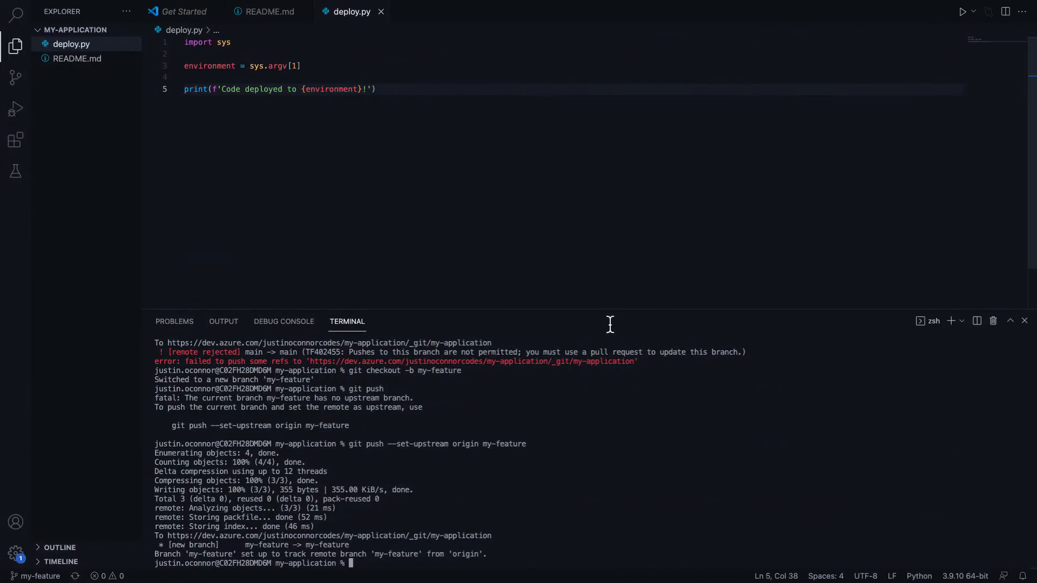
Add the line 'Test User Story mapping' to the end of README.md and save it
click(86, 59)
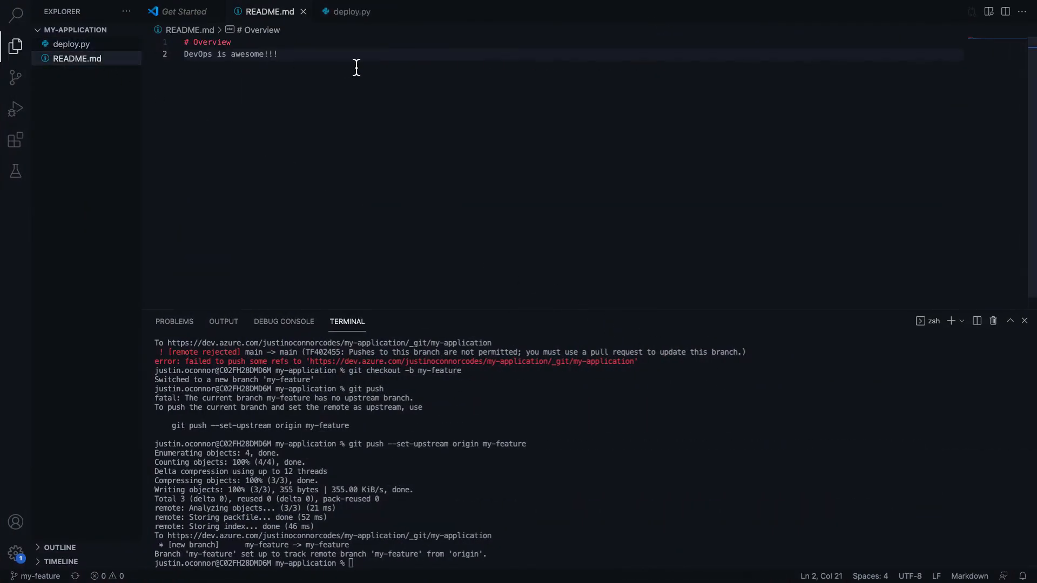
click(357, 67)
key(Return)
text(Test User Story )
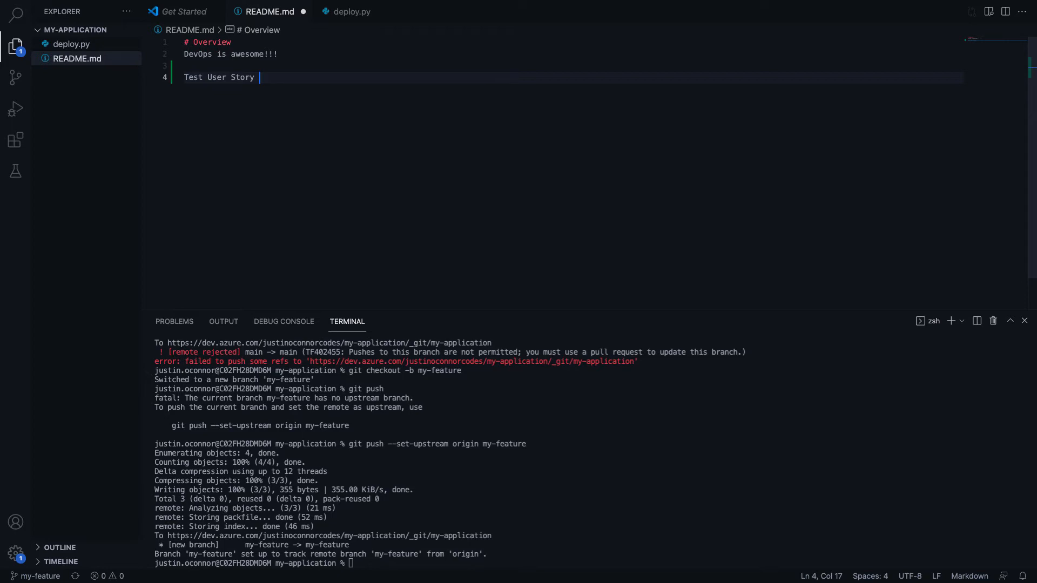
text(mapping.)
key(super+s)
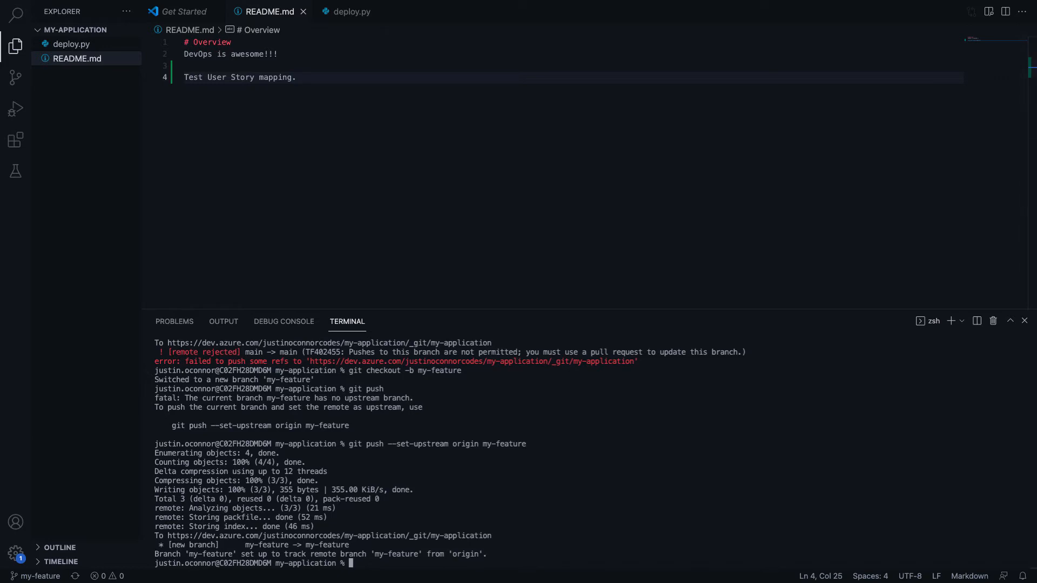
Stage the change, commit it as '#10 updated README', and push to my-feature
text(git add .)
key(Return)
text(git)
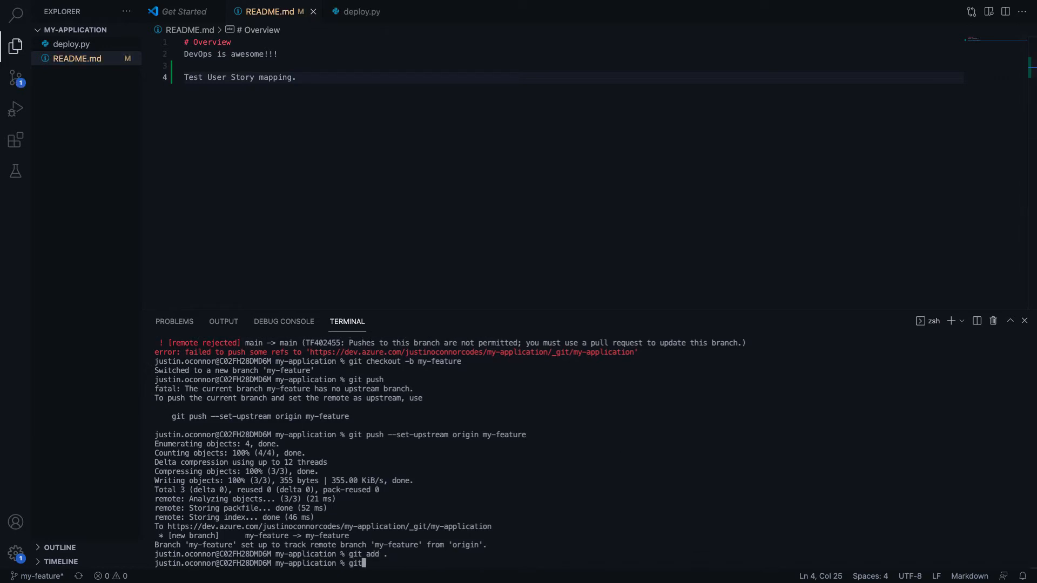
text( commit -m '#10)
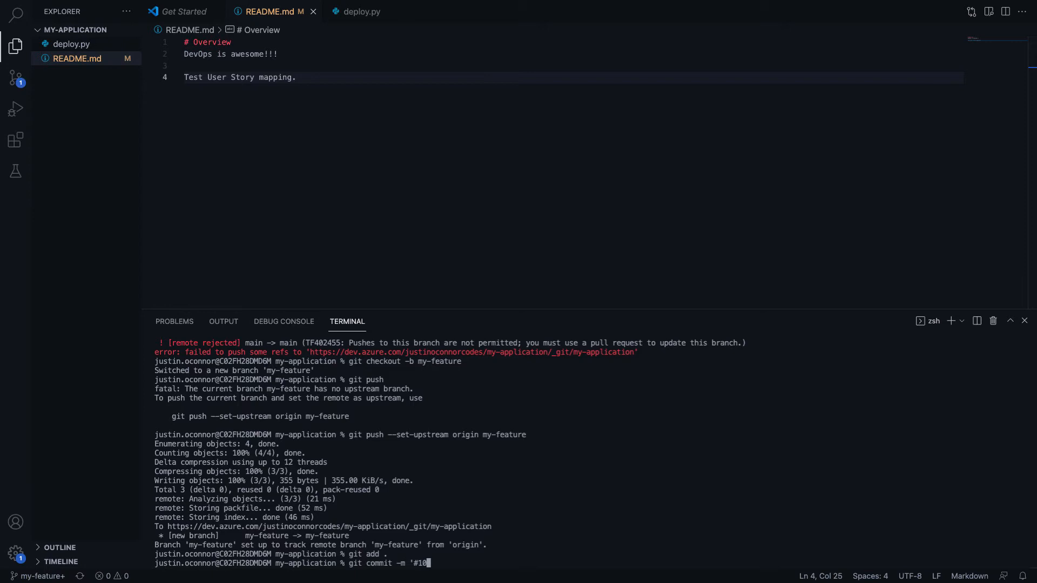
text( updated README)
text(')
key(Return)
text(git push)
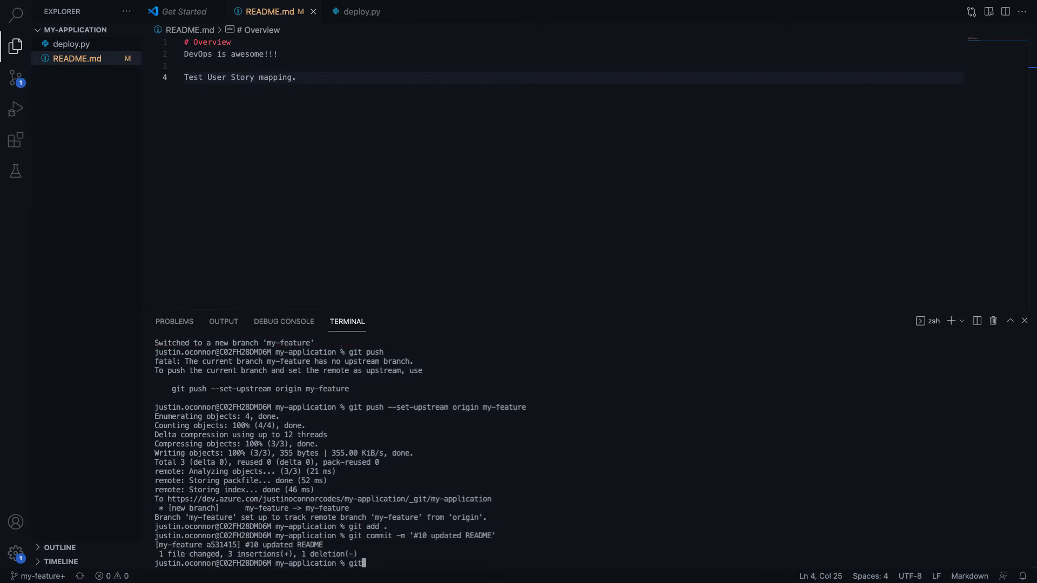
key(Return)
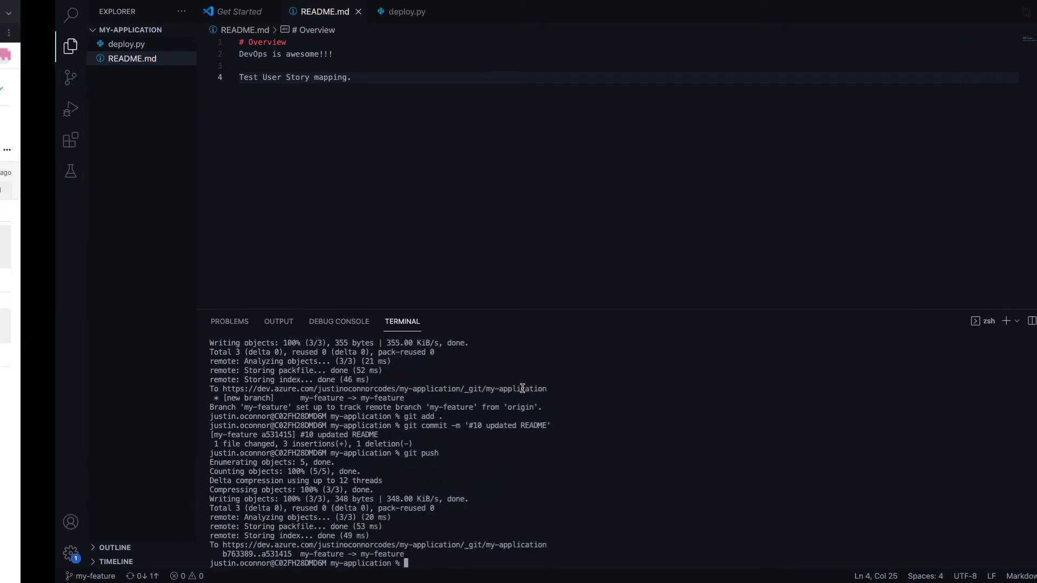
Start a pull request from my-feature with title and description 'Deploy file'
key(ctrl+Left)
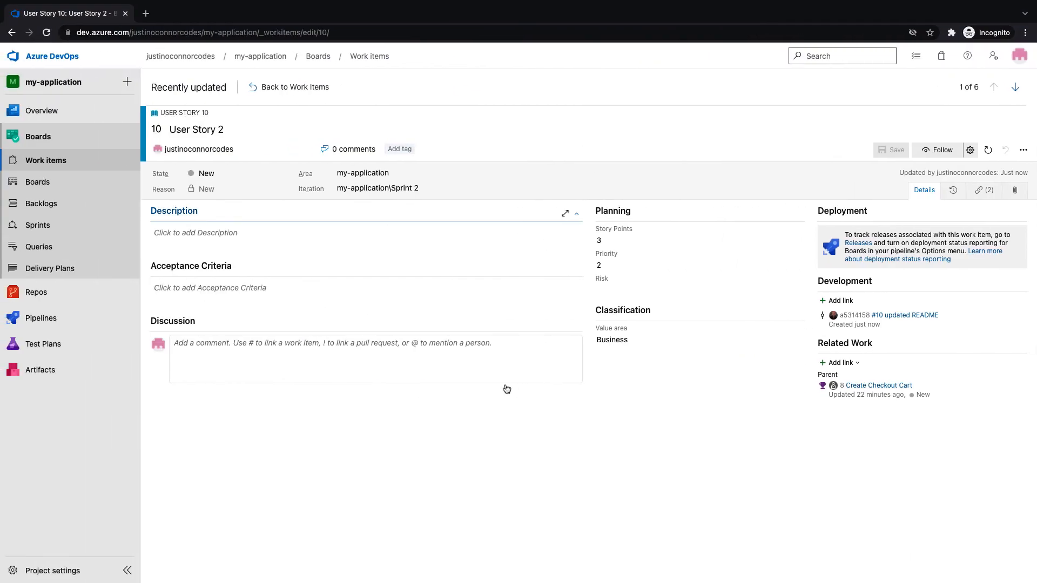
click(50, 293)
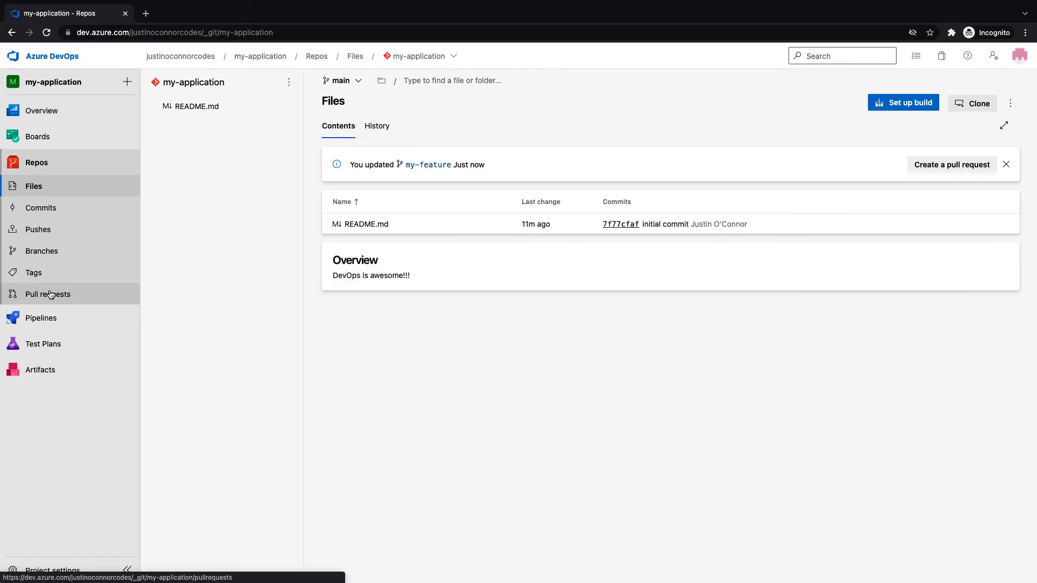
click(951, 165)
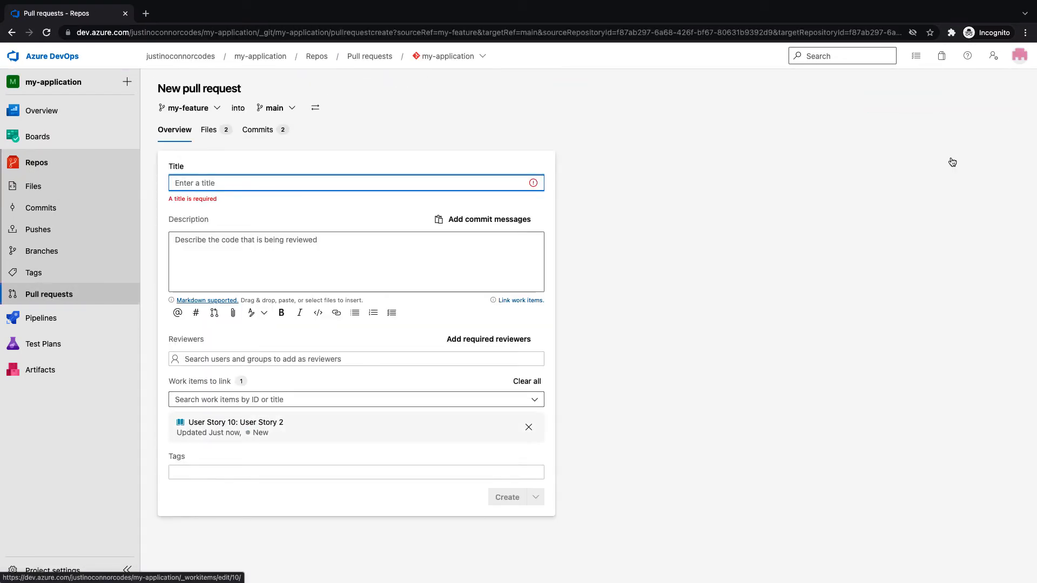
click(252, 187)
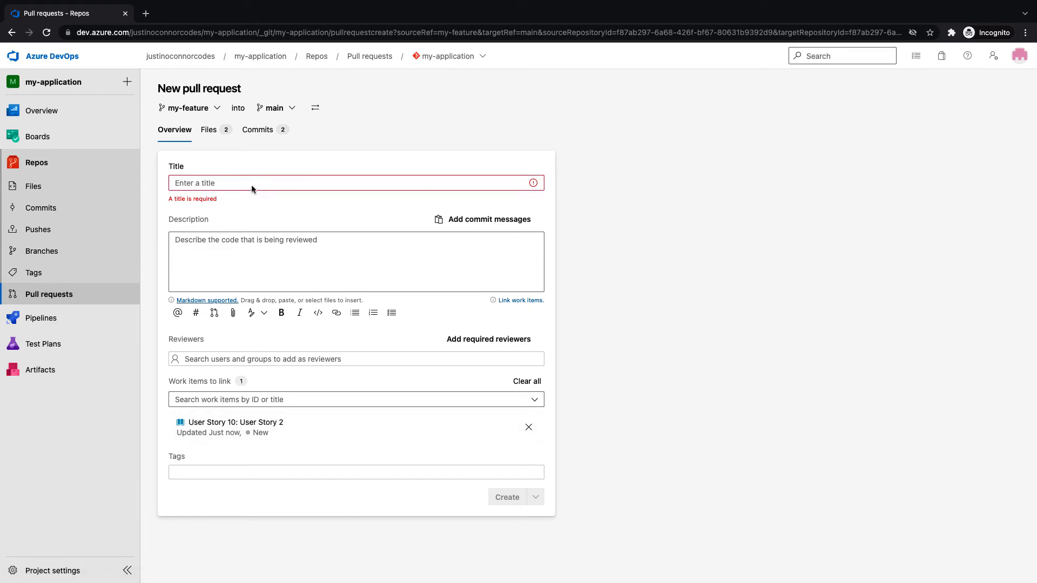
click(250, 184)
text(Deploy file)
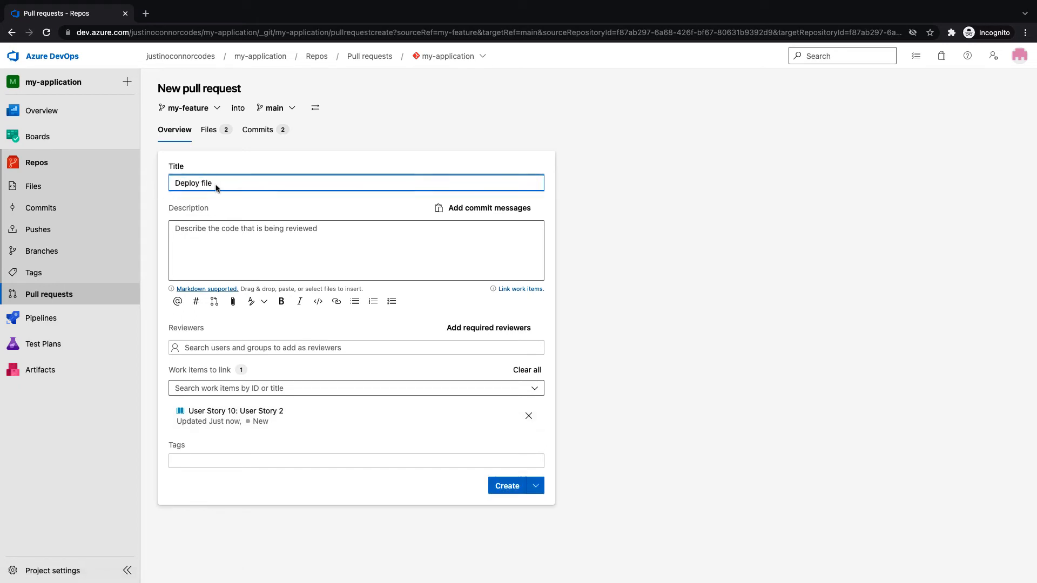
drag(236, 185, 144, 184)
key(super+c)
click(279, 248)
key(super+v)
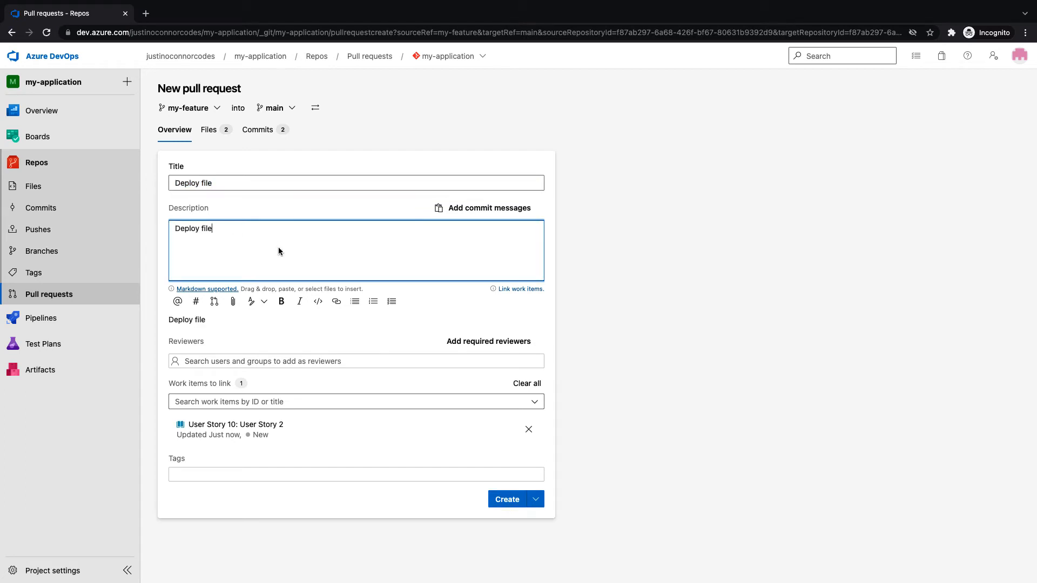
Review the pull request's changed files (deploy.py, README line) and its commits
click(211, 139)
drag(335, 220, 489, 250)
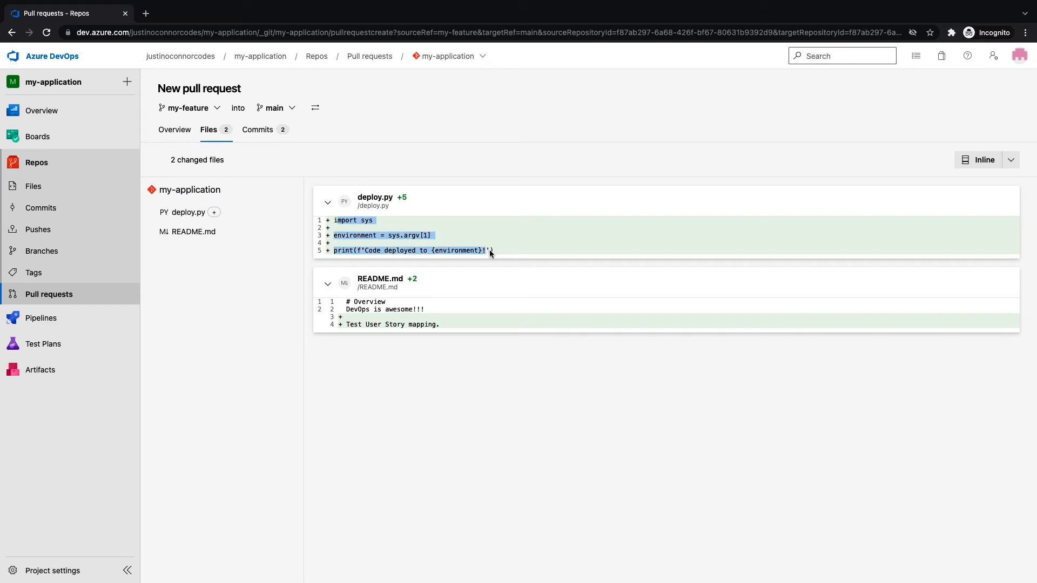
drag(374, 314, 458, 324)
click(263, 132)
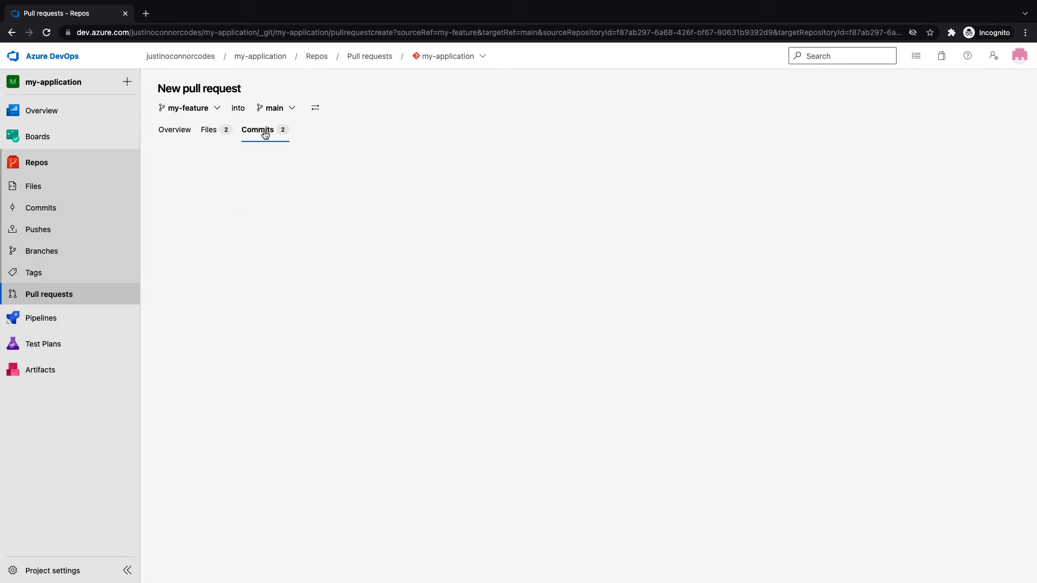
Create pull request 7 'Deploy file', approve it, and bring up the Complete pull request panel
click(176, 131)
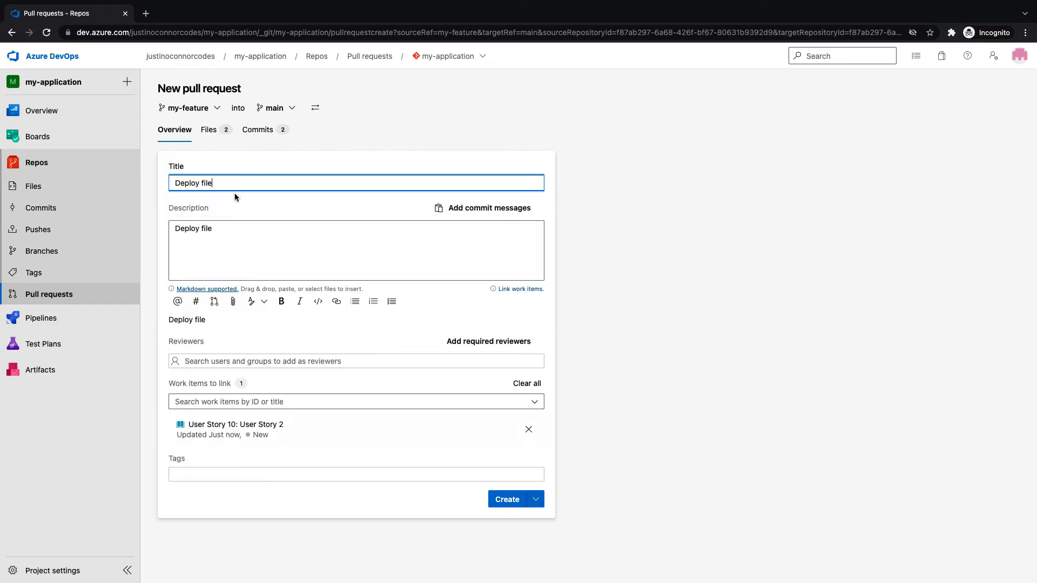
click(507, 499)
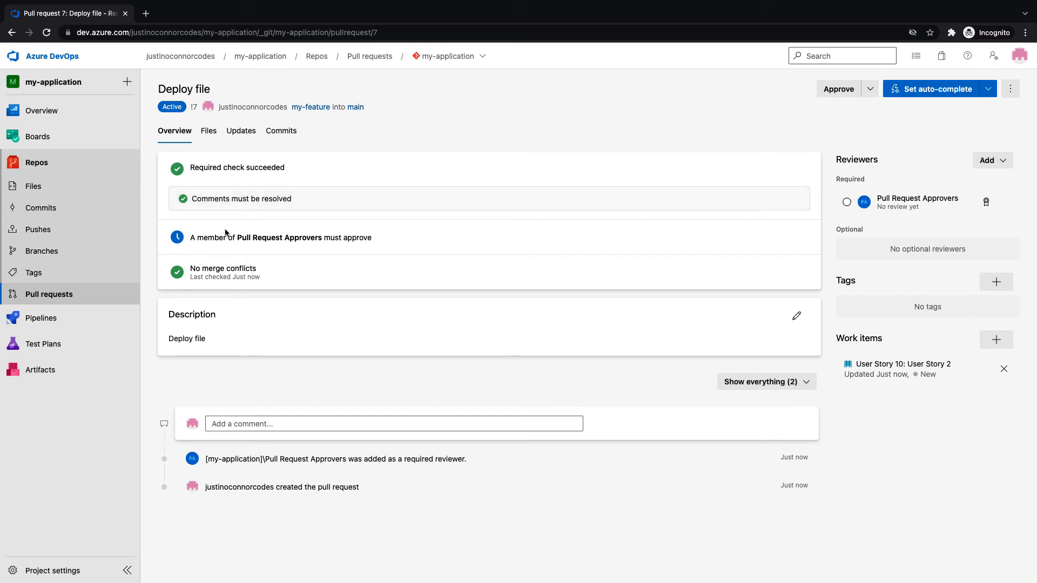
drag(188, 238, 382, 241)
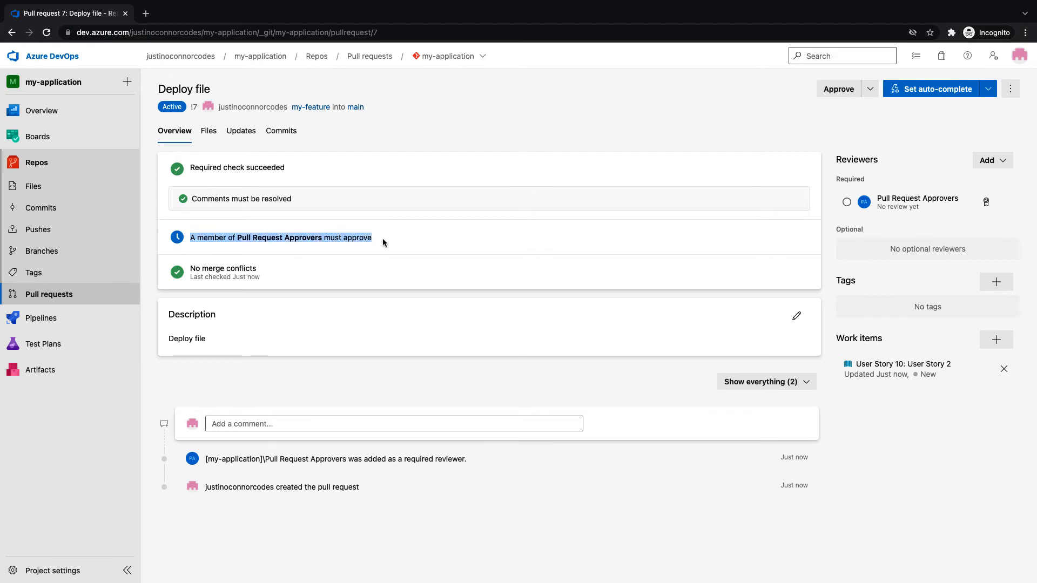
click(382, 239)
drag(219, 238, 386, 237)
click(389, 237)
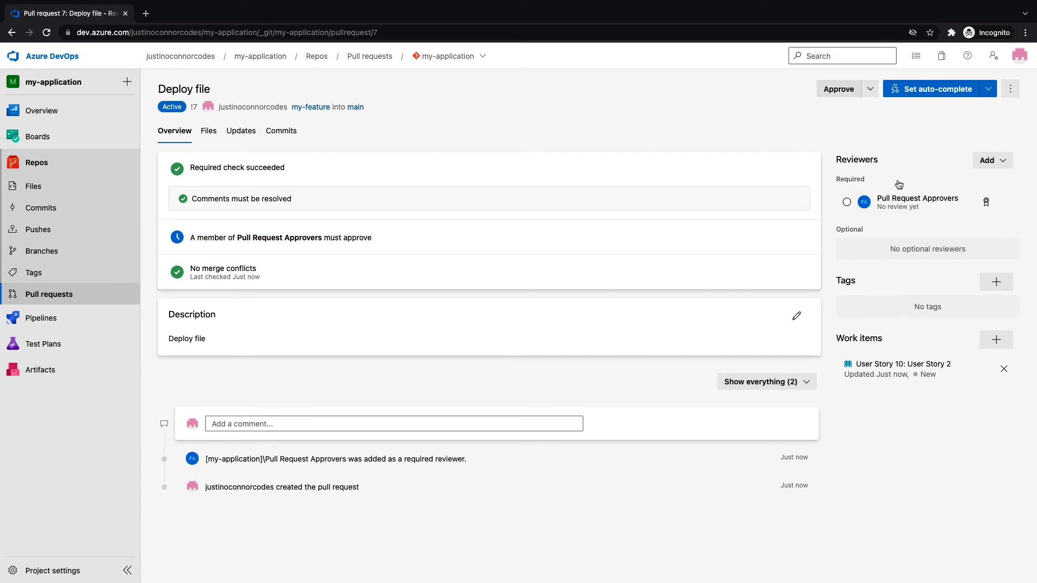
click(846, 97)
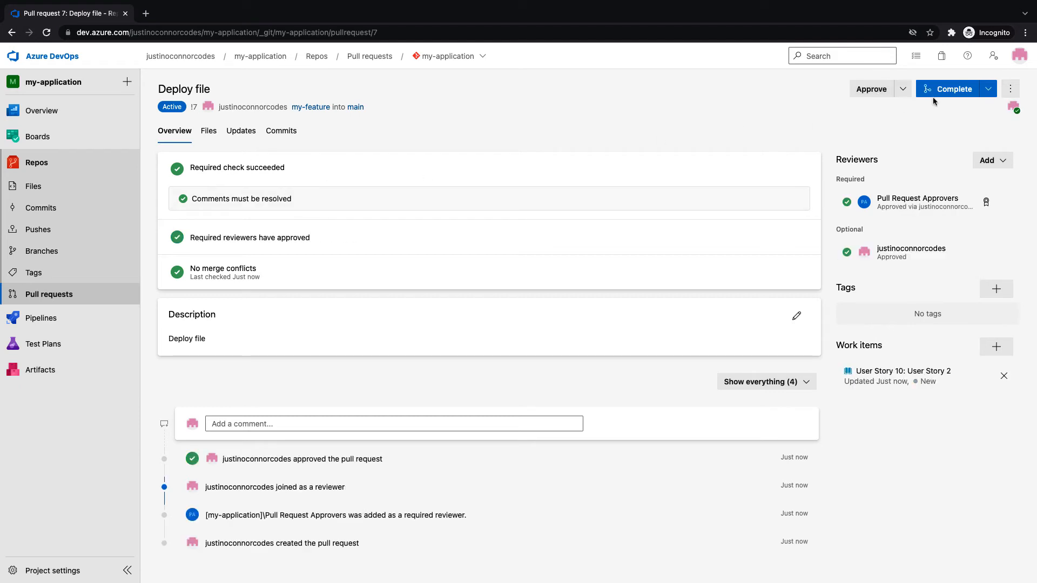
click(958, 99)
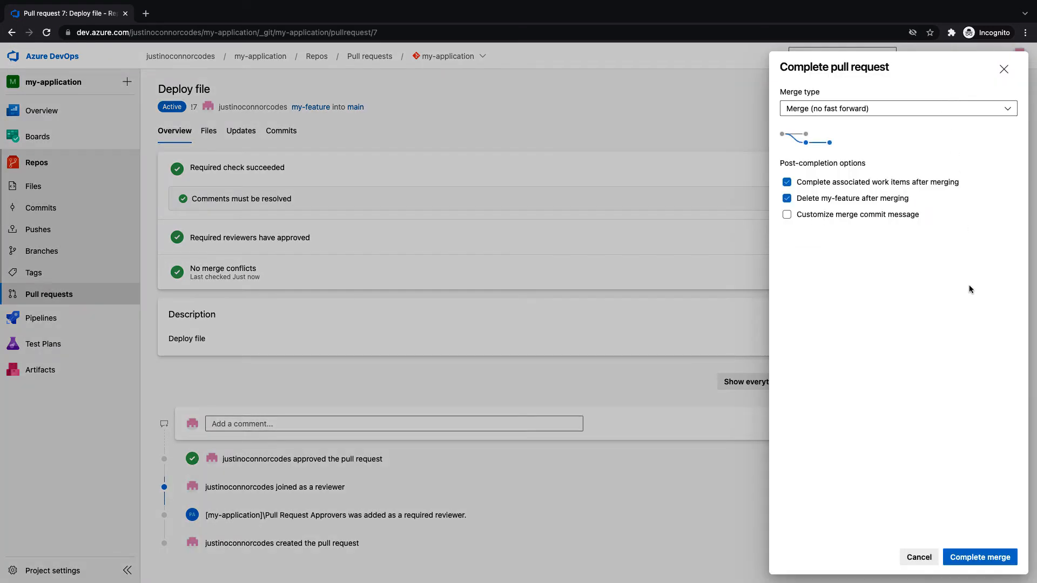
Complete the merge of the Deploy file pull request into main
click(1000, 555)
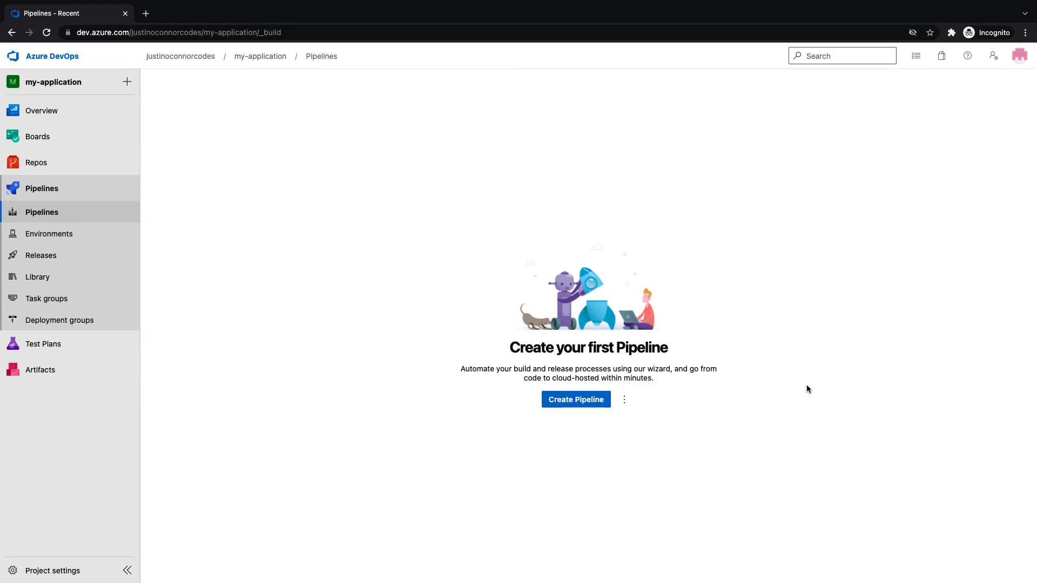
Create a pipeline from the my-application Azure Repos Git repository using the Starter pipeline template
click(601, 402)
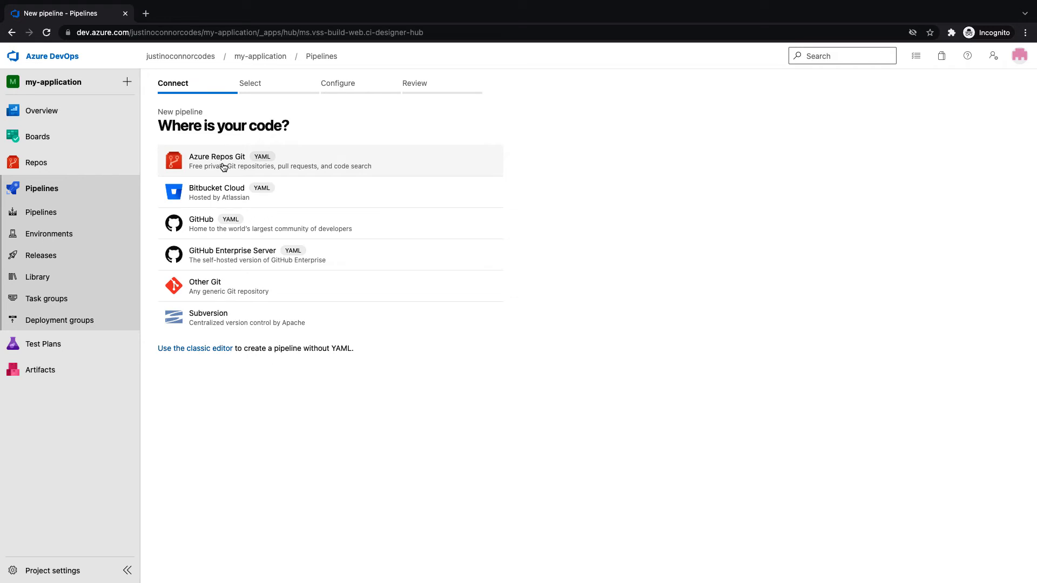
click(224, 167)
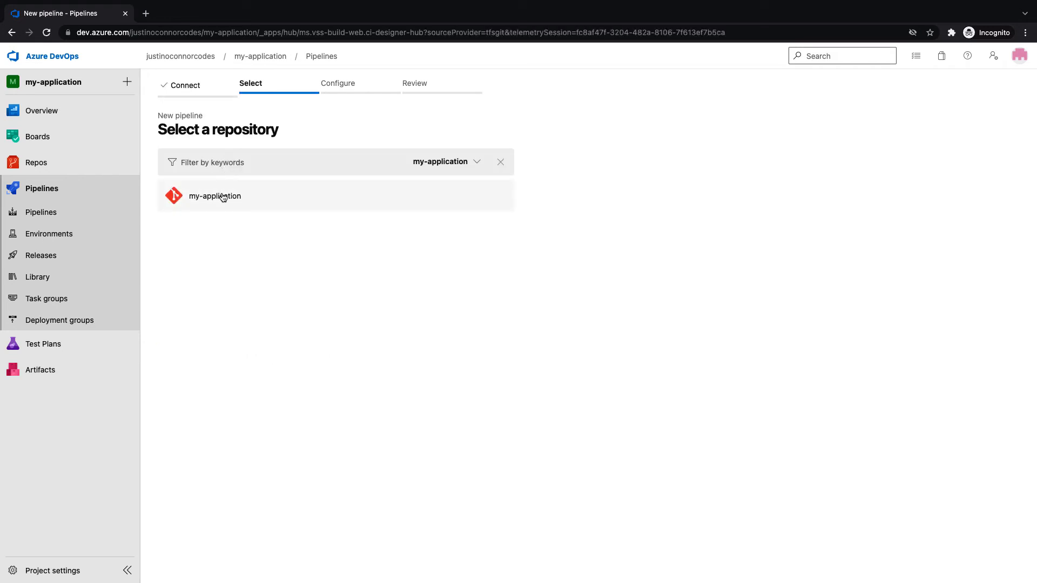
click(222, 197)
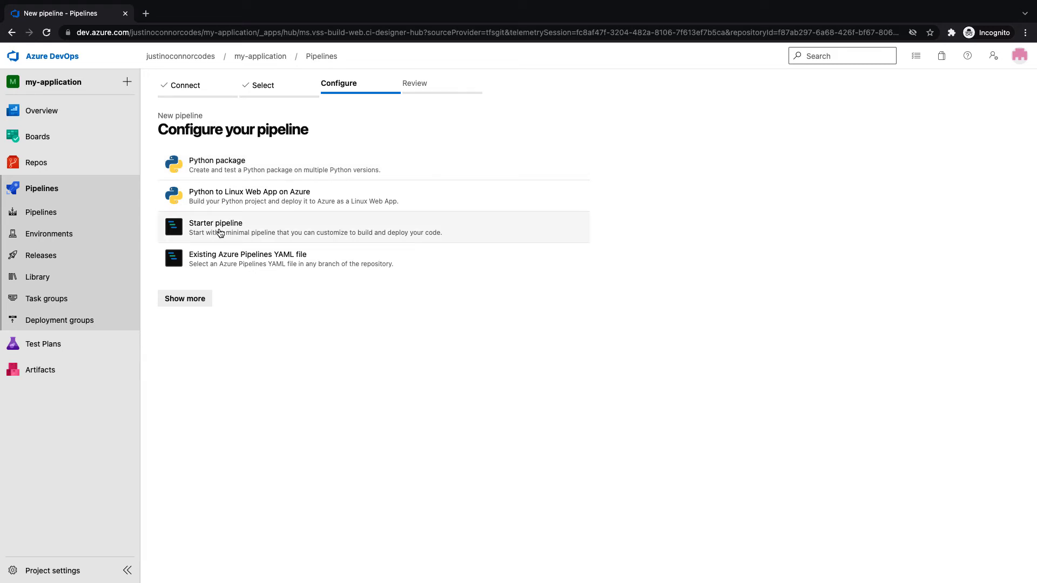
click(220, 233)
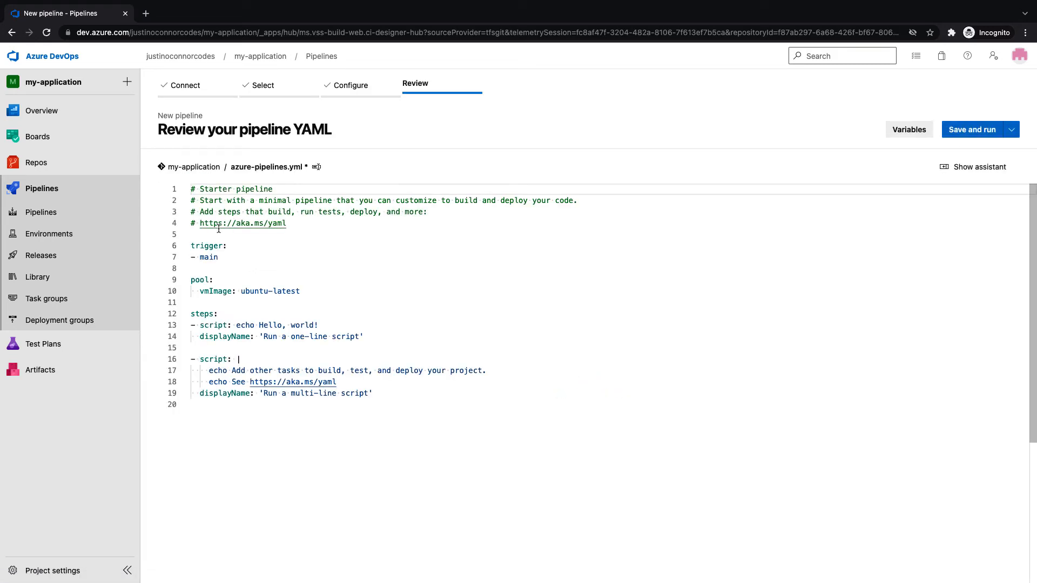
Save the starter YAML to a new azure-pipelines branch with a pull request, and run it
drag(192, 247, 436, 405)
click(436, 405)
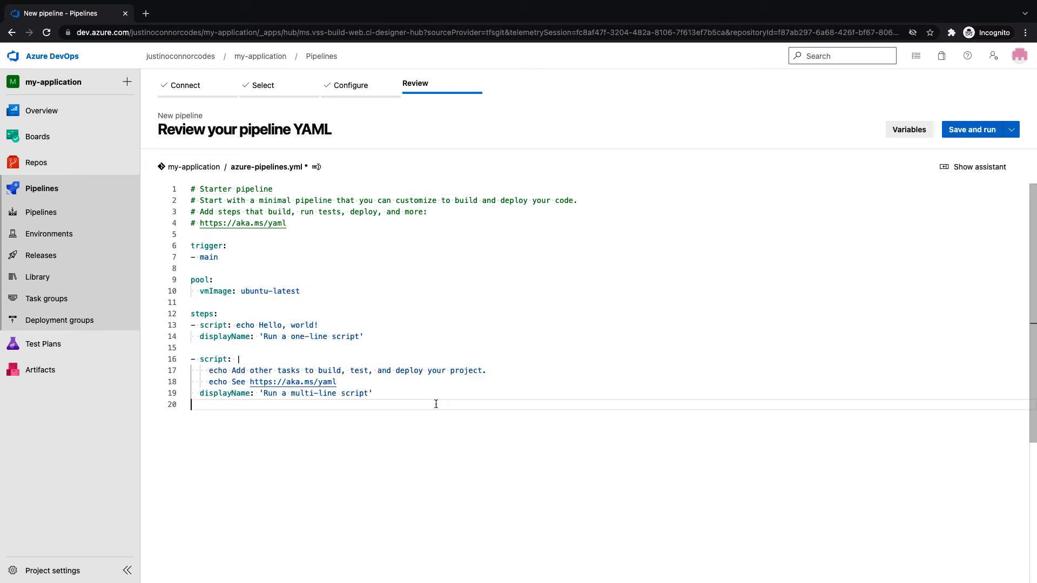
click(968, 133)
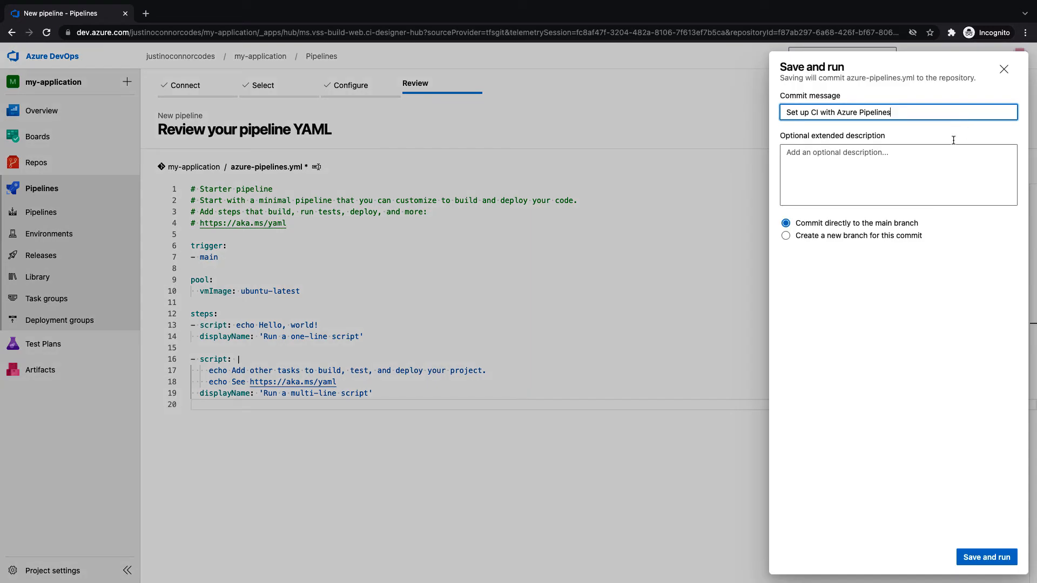
click(786, 236)
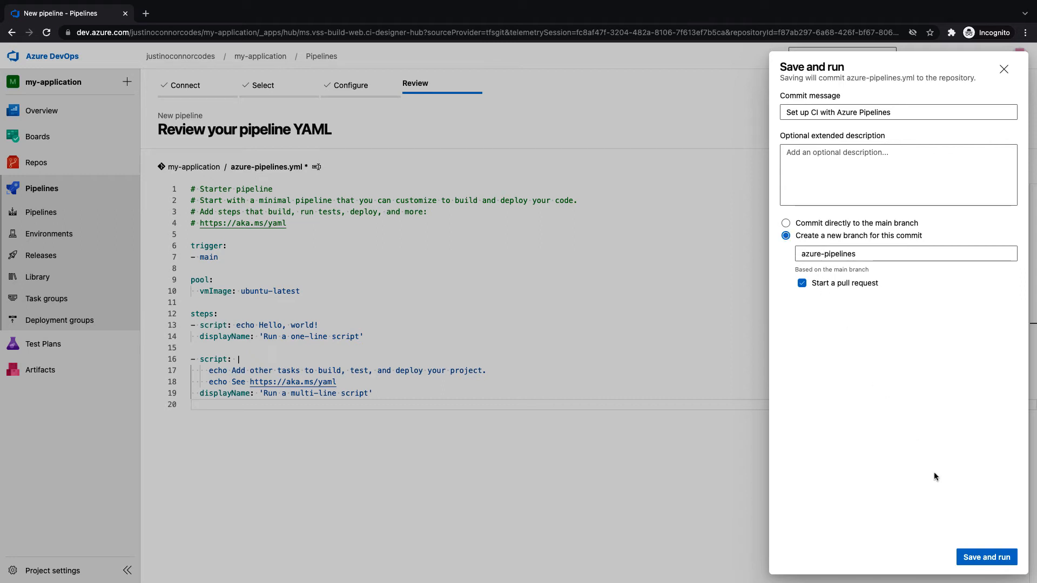
click(988, 558)
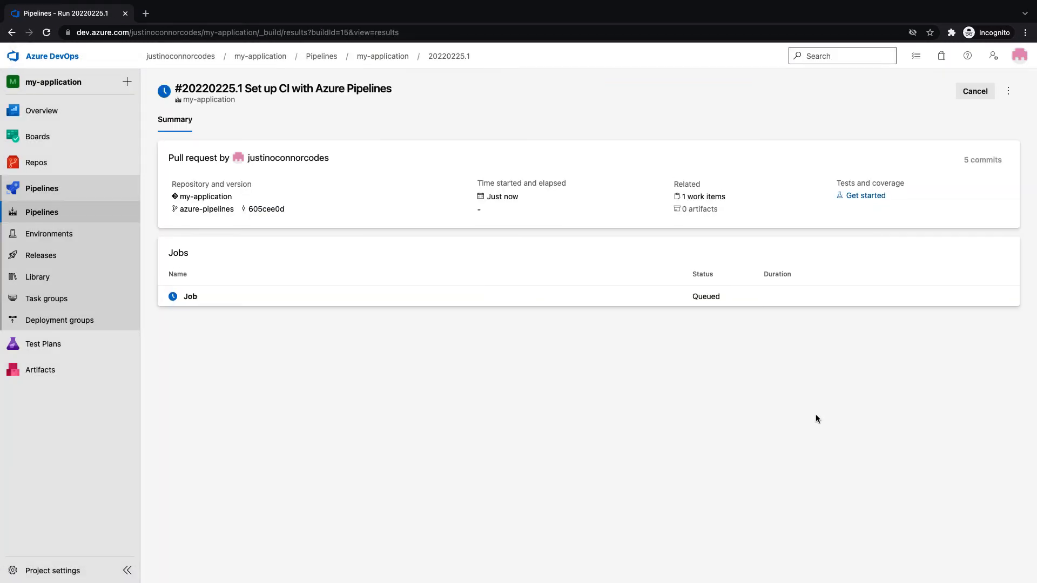
Check the job logs for the one-line script's Hello, world! and the multi-line script's echoed lines
click(201, 302)
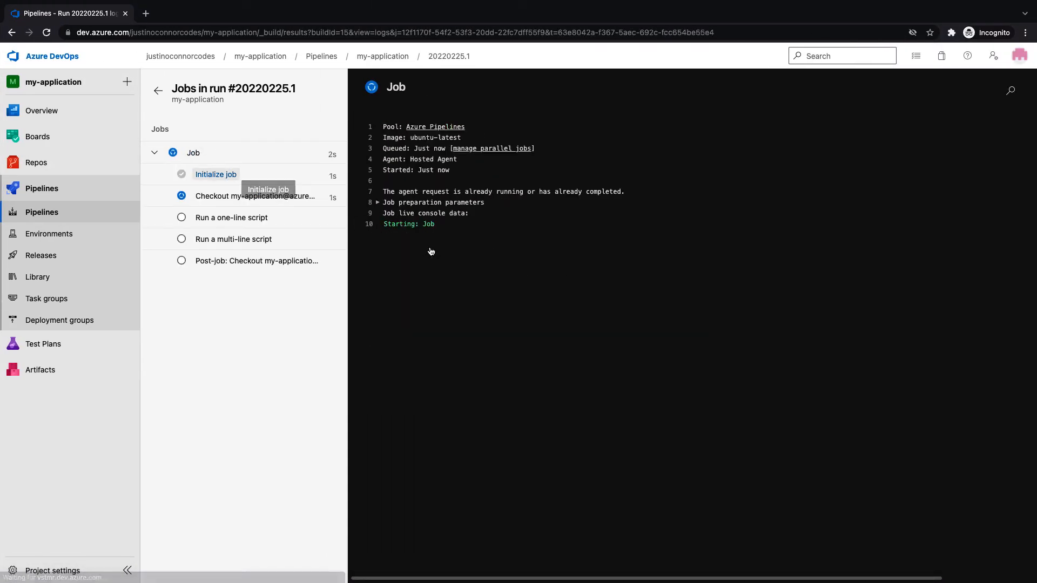
click(242, 219)
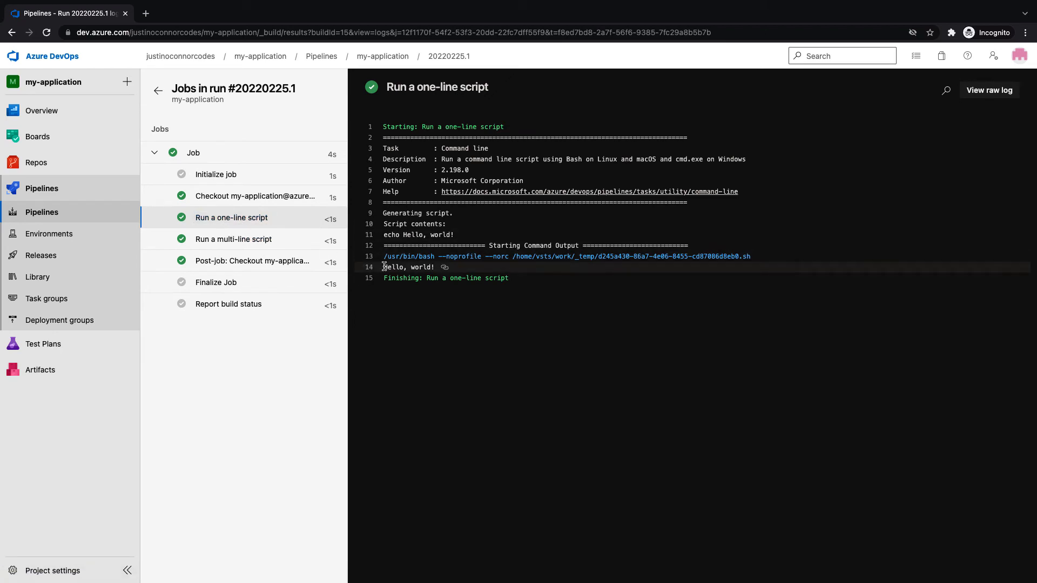
drag(384, 267, 443, 270)
click(222, 239)
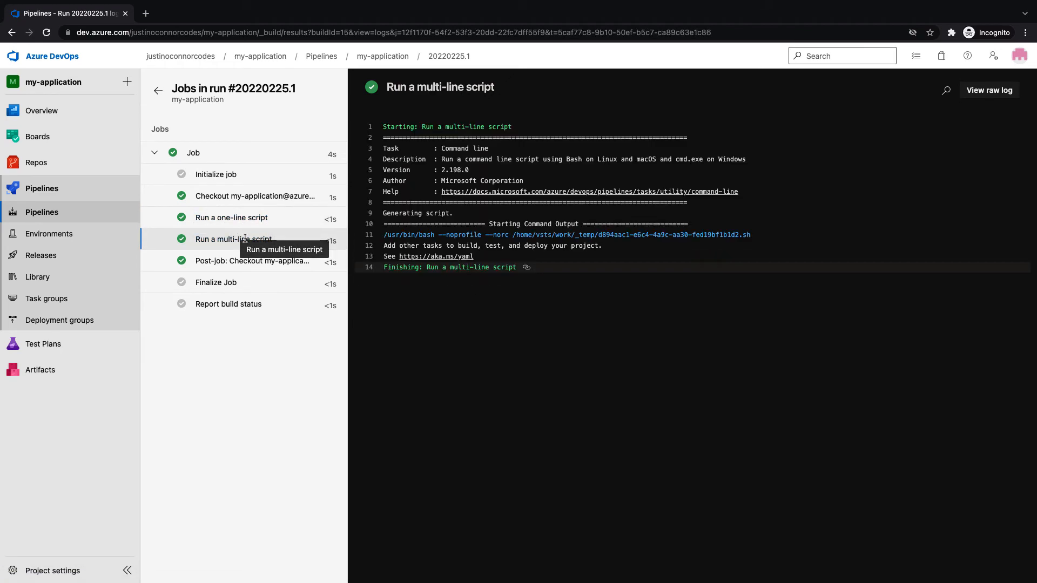
drag(468, 259, 475, 258)
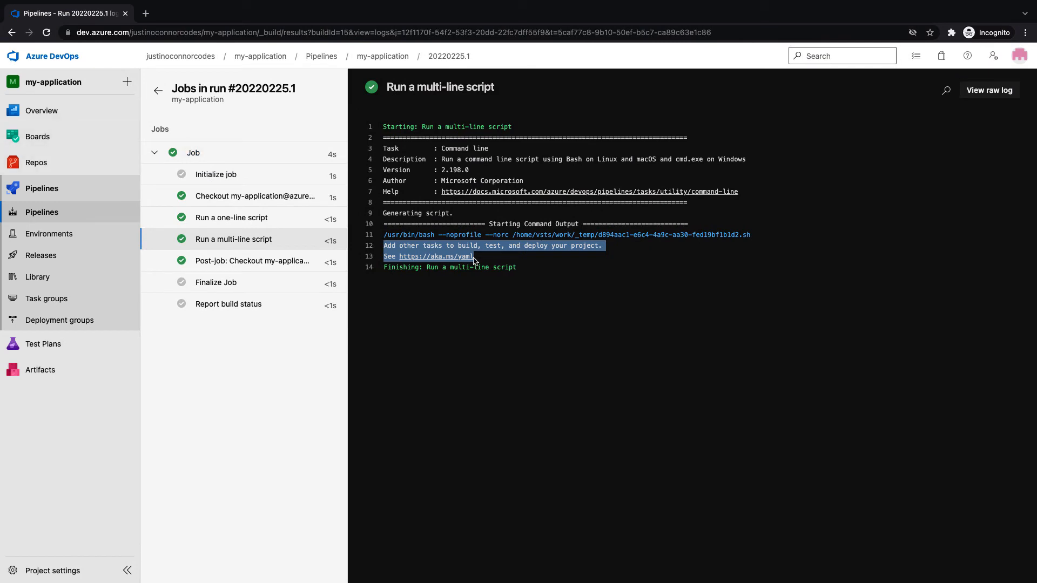
click(52, 171)
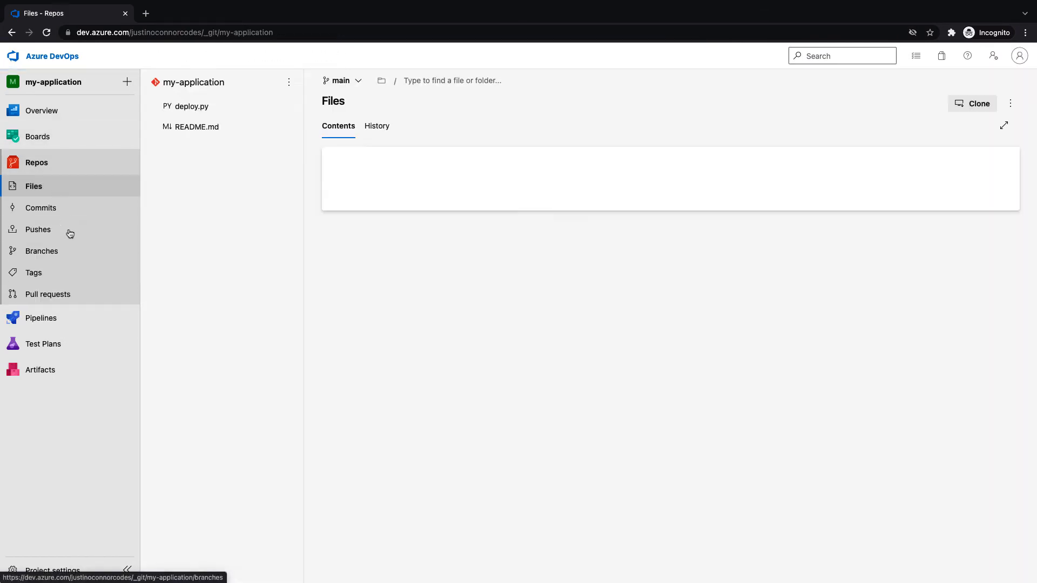
Review the files in pull request 'Set up CI with Azure Pipelines', approve it, and complete the merge
click(81, 295)
click(261, 186)
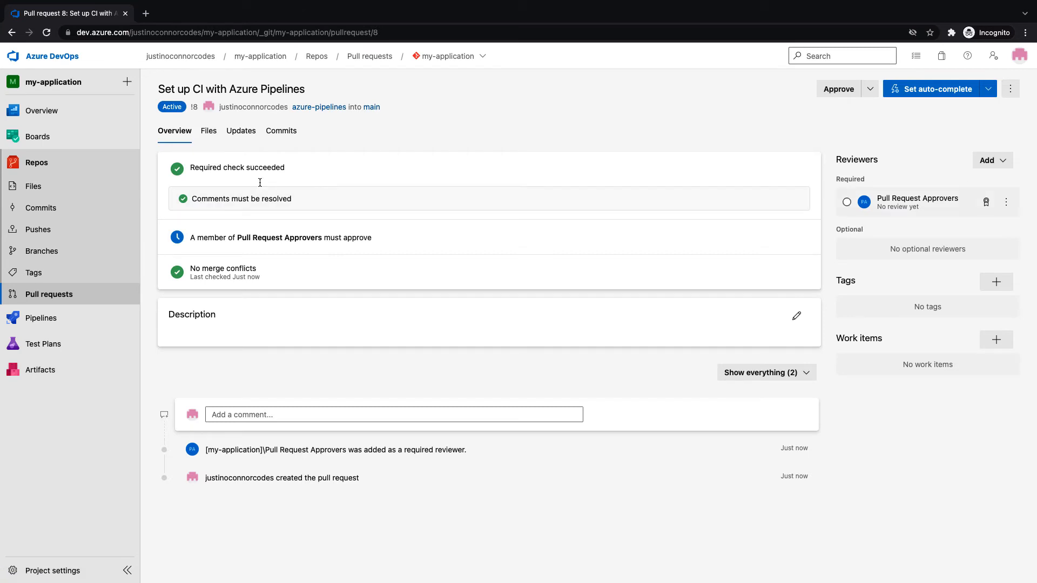
click(209, 130)
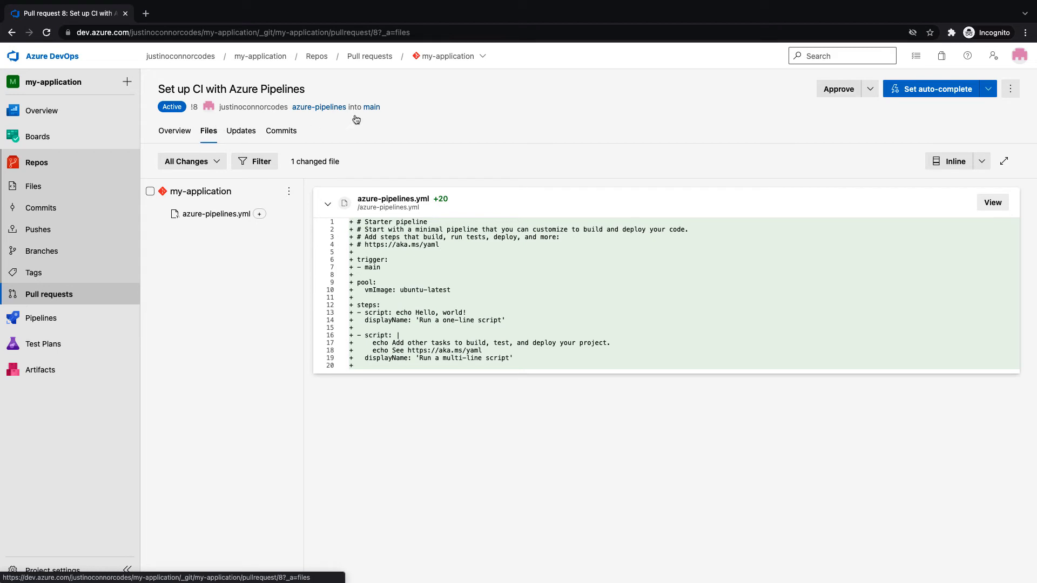
click(841, 96)
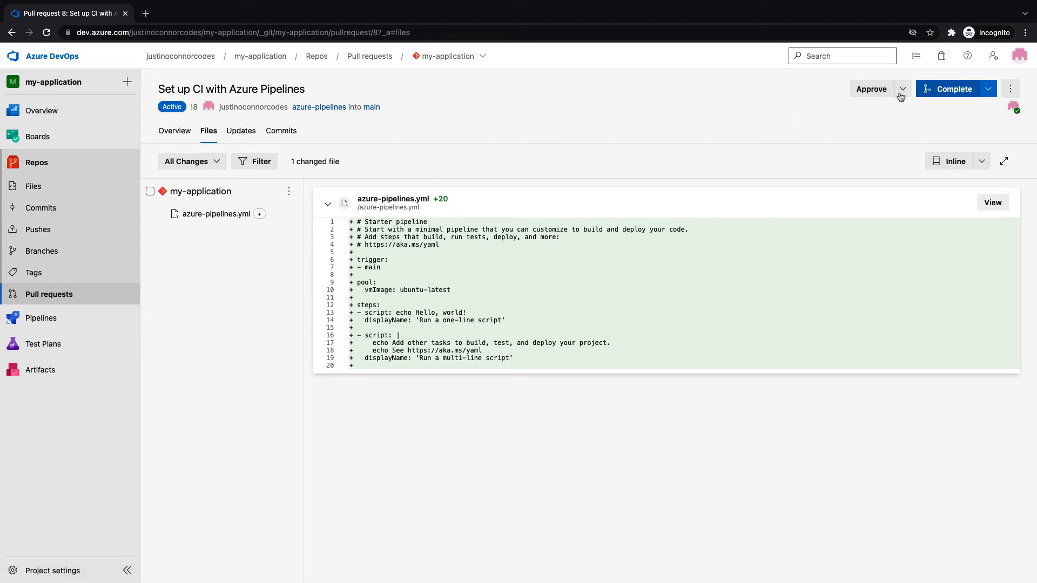
click(930, 90)
click(980, 557)
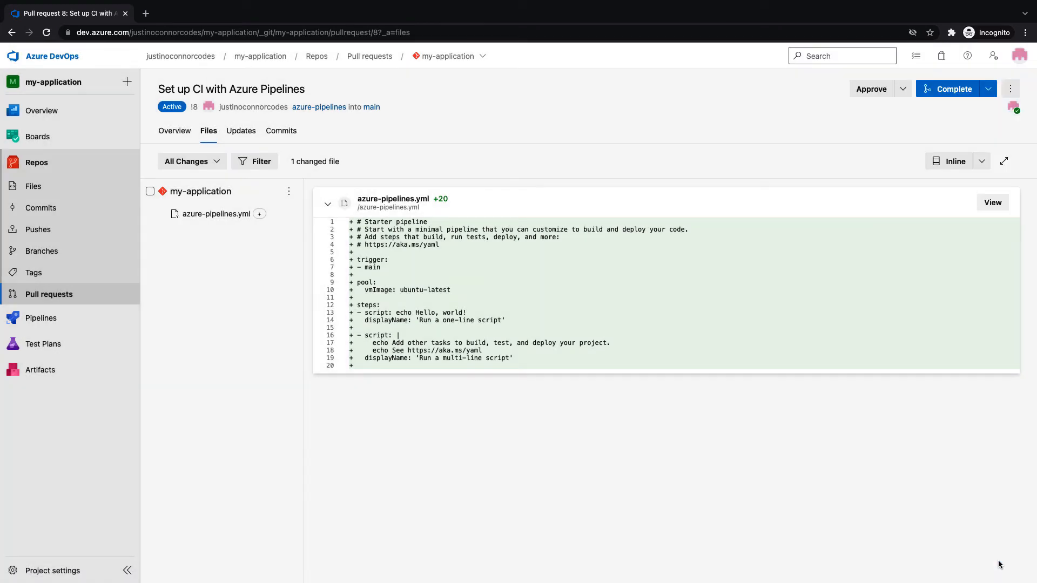
Check out main locally and run git pull to get the merged pipeline file
key(ctrl+Right)
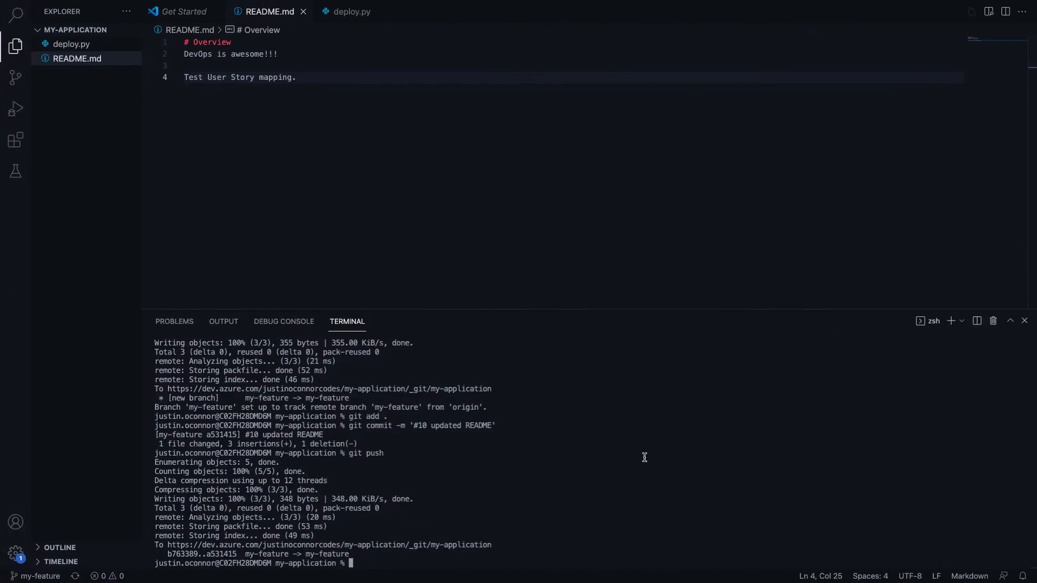
text(git checkout main)
key(Return)
text(git u)
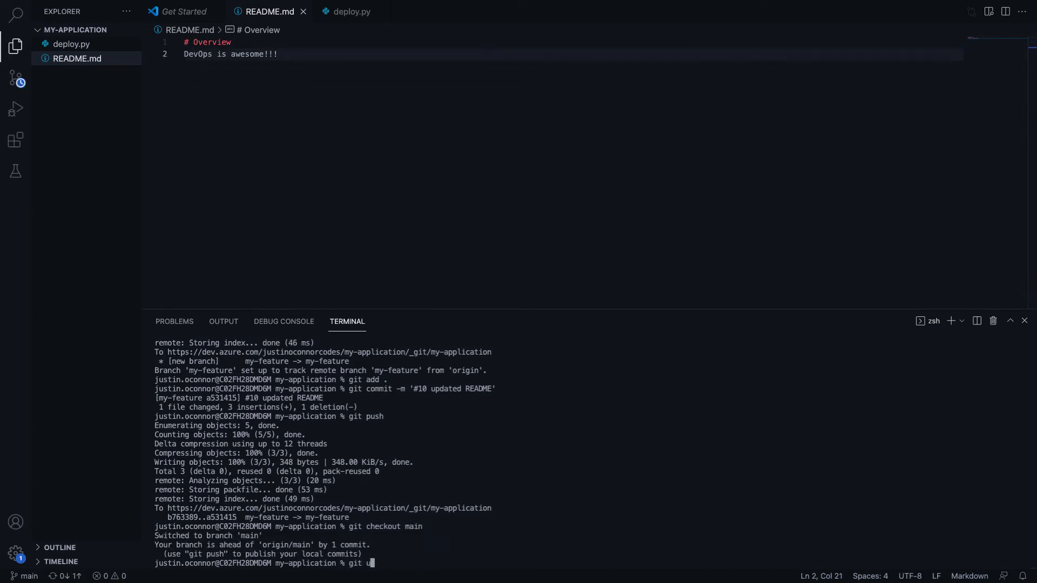
key(BackSpace)
text(pull)
key(Return)
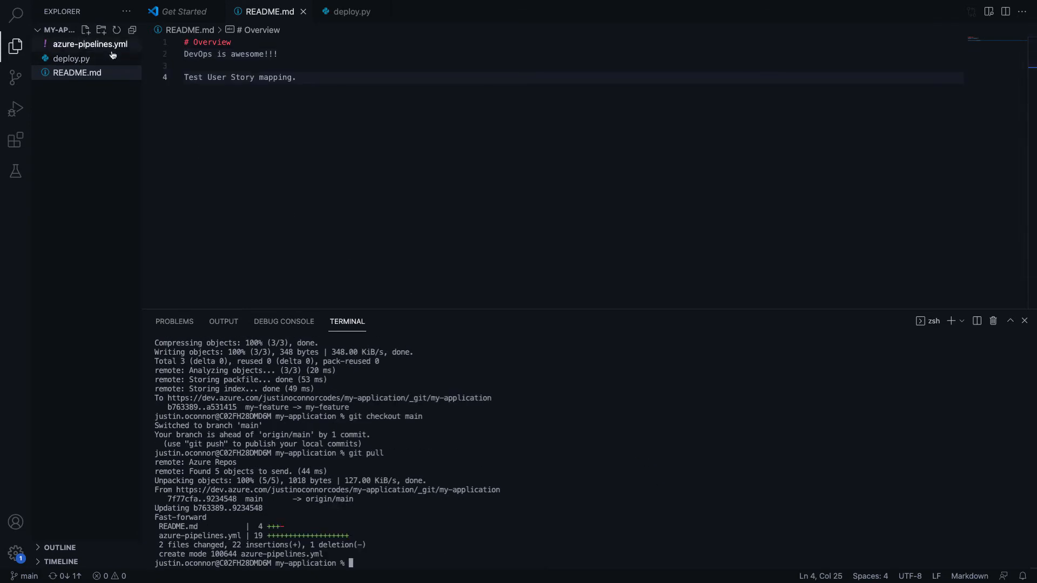
In azure-pipelines.yml, delete the two starter '- script' steps, leaving steps empty
click(92, 44)
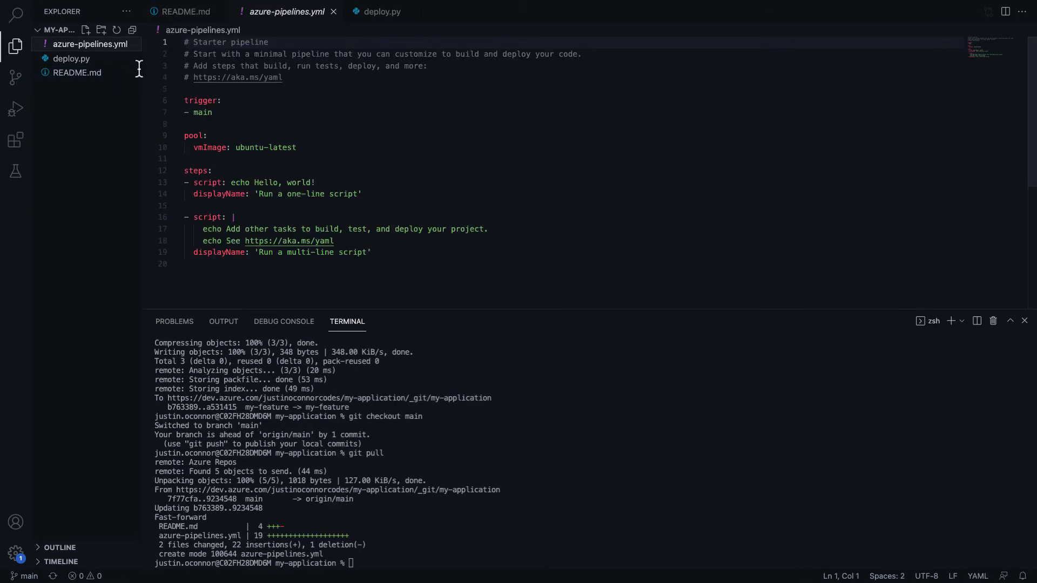
drag(184, 100, 224, 111)
click(252, 115)
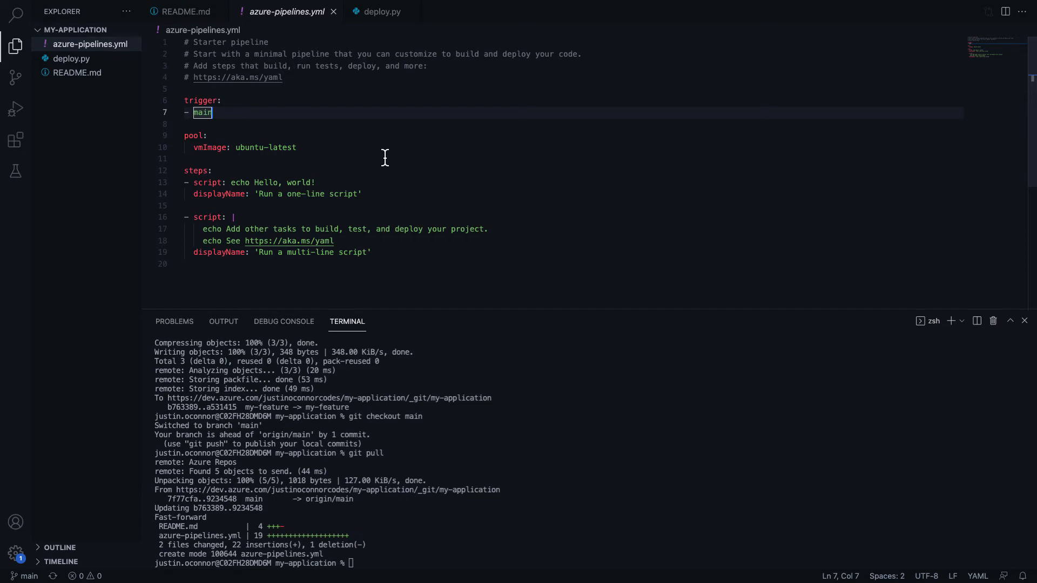
drag(185, 136, 307, 145)
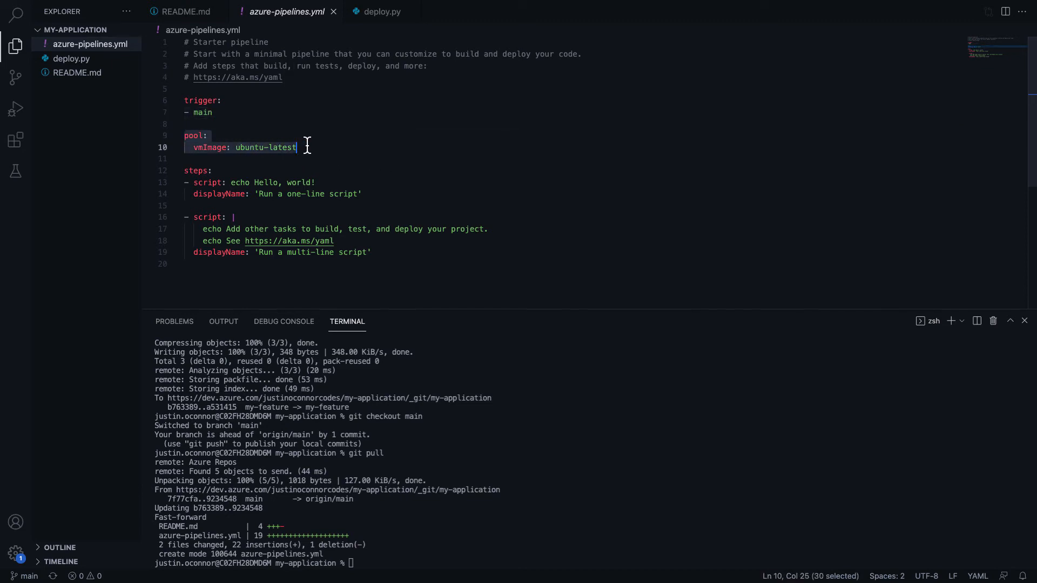
click(306, 146)
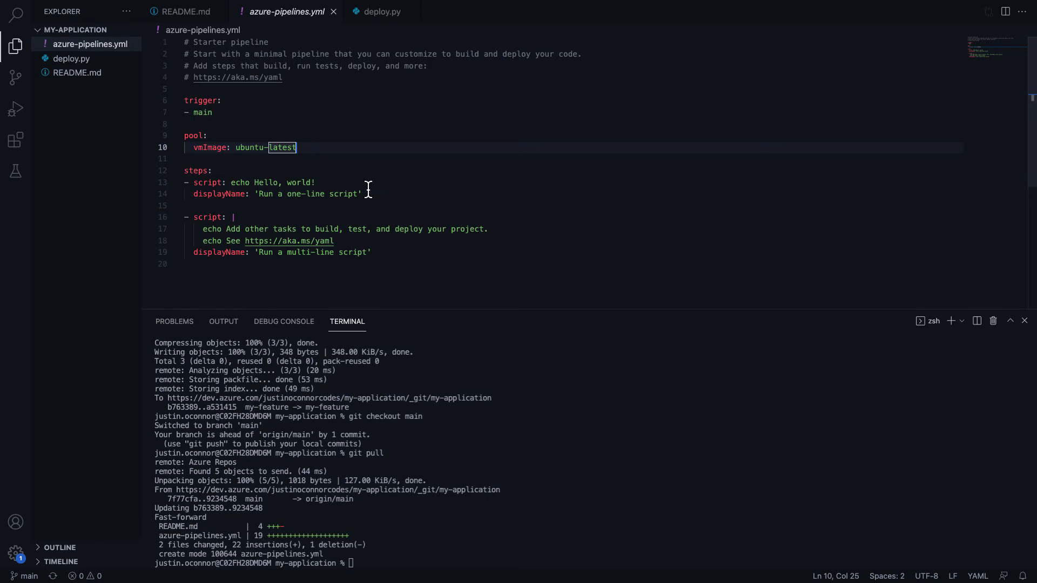
drag(376, 253, 173, 189)
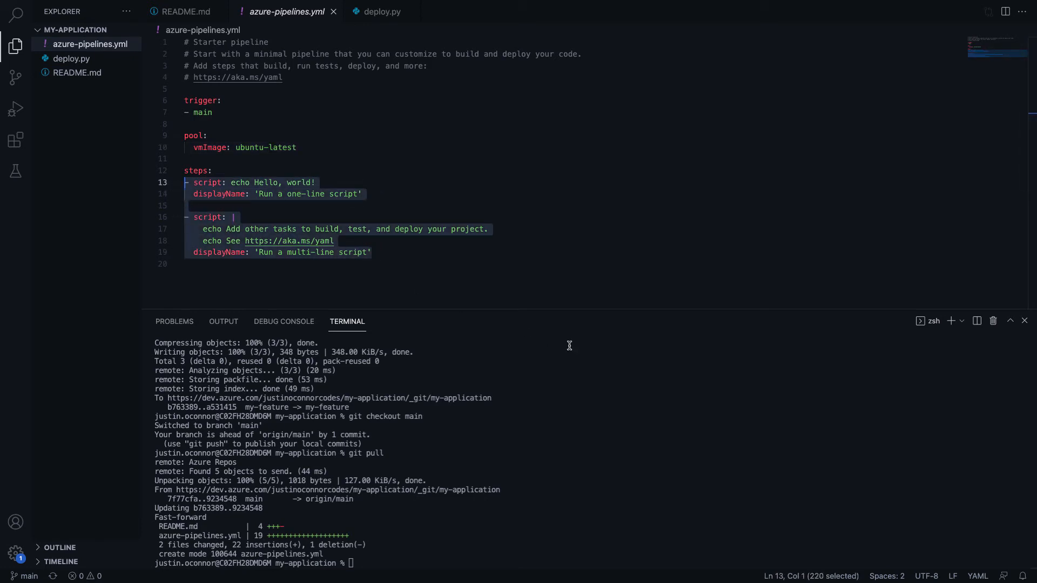
key(BackSpace)
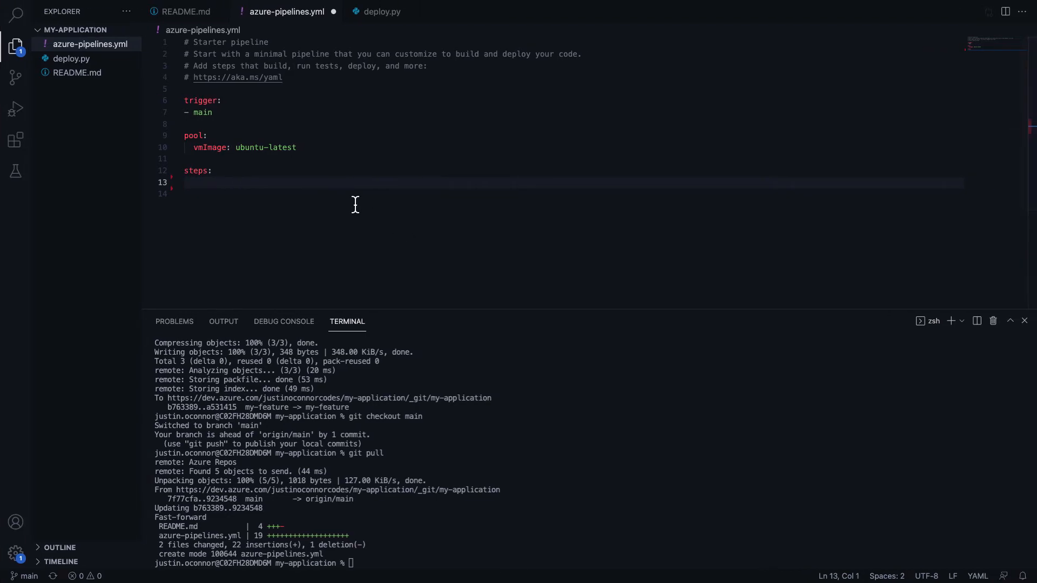
key(ctrl+Left)
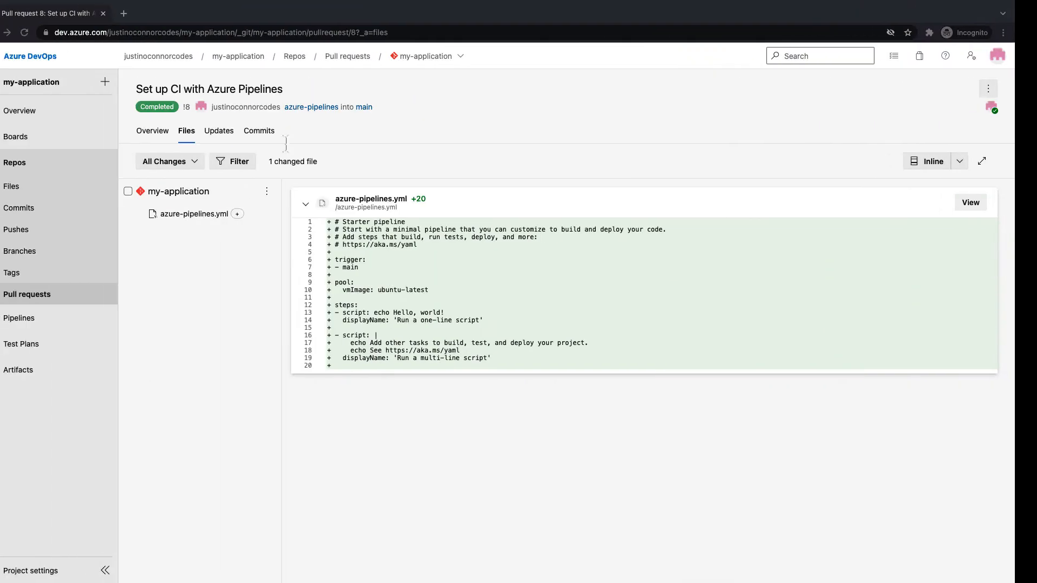
Search Google for 'azure devops publish artifact' in a new tab
click(146, 13)
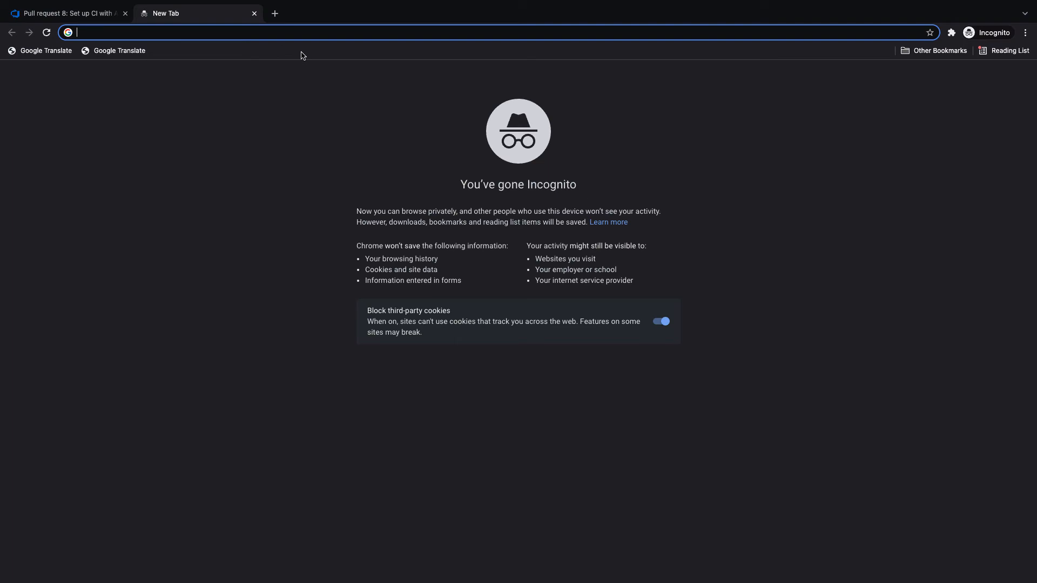
text(de)
key(BackSpace)
key(BackSpace)
key(BackSpace)
text(azure devop)
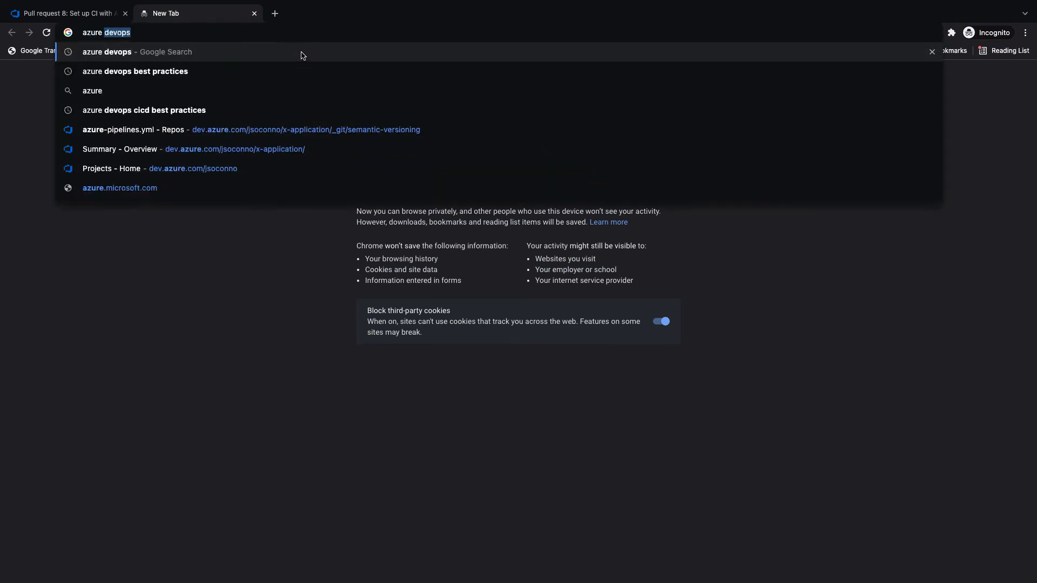
text(s )
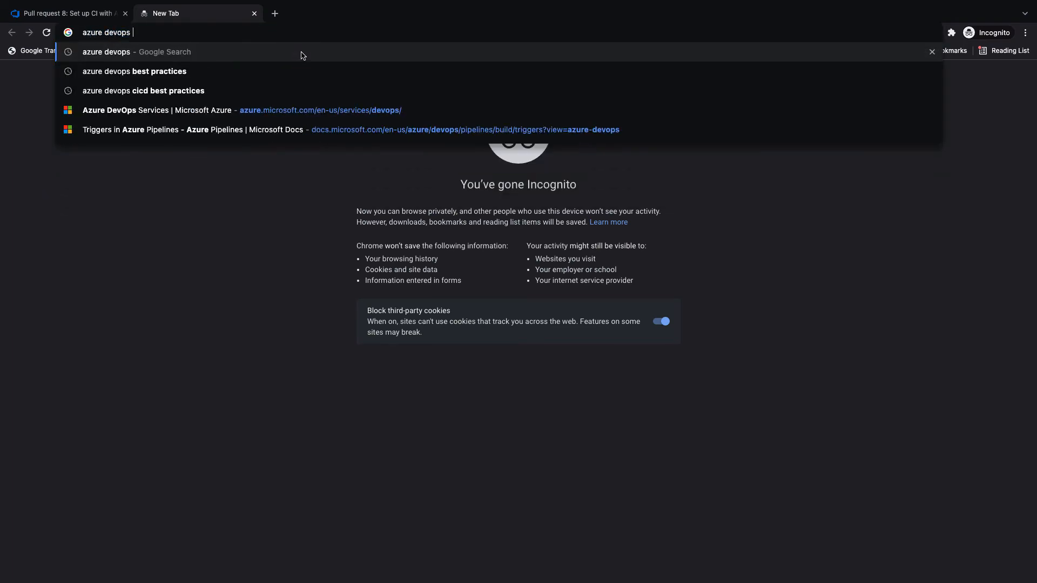
text(publish art)
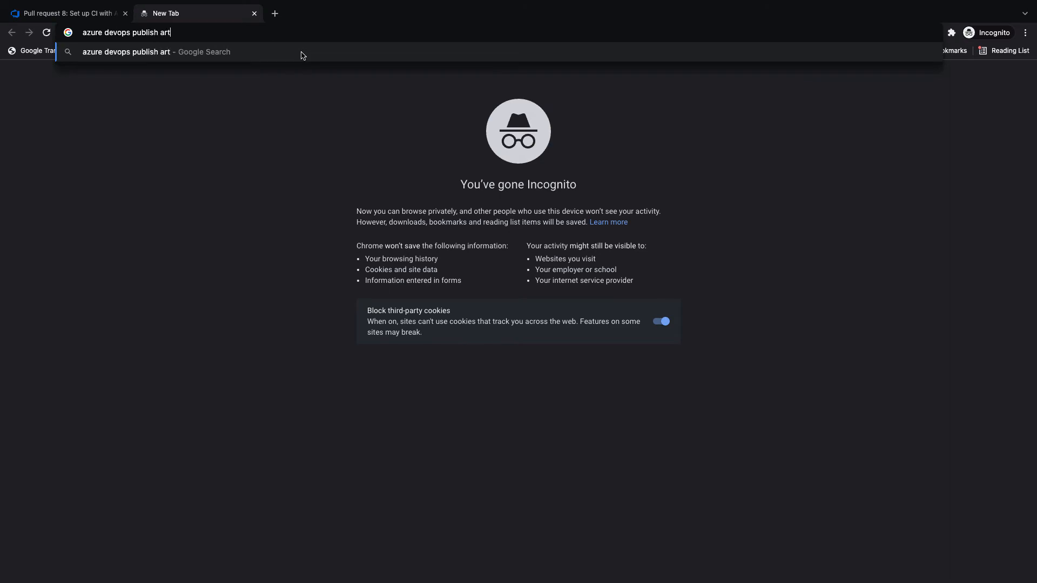
text(ifact)
key(Return)
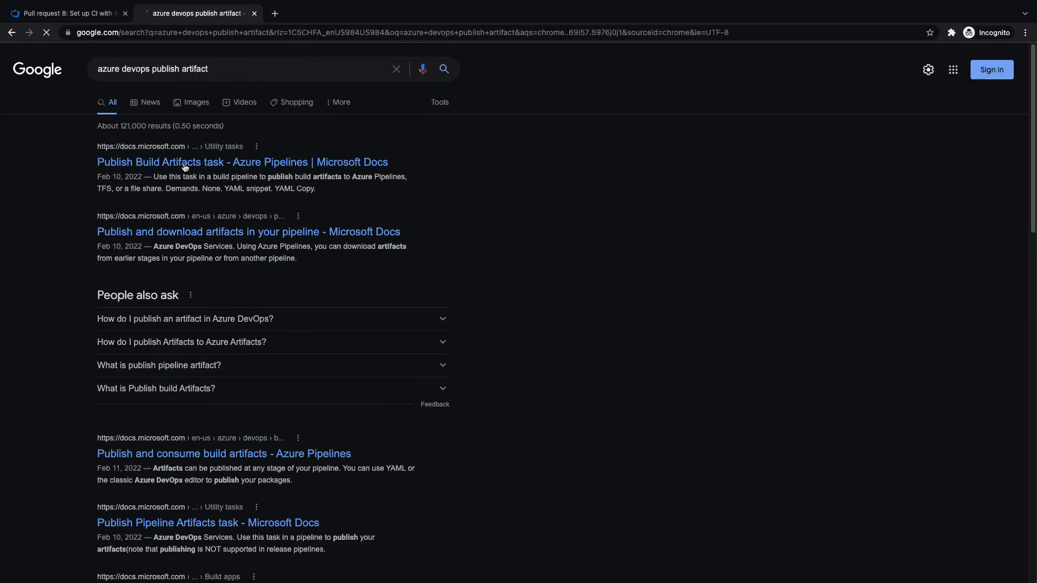
Go from the Publish Build Artifacts docs to Pipeline Artifacts and select its YAML publish example
click(281, 162)
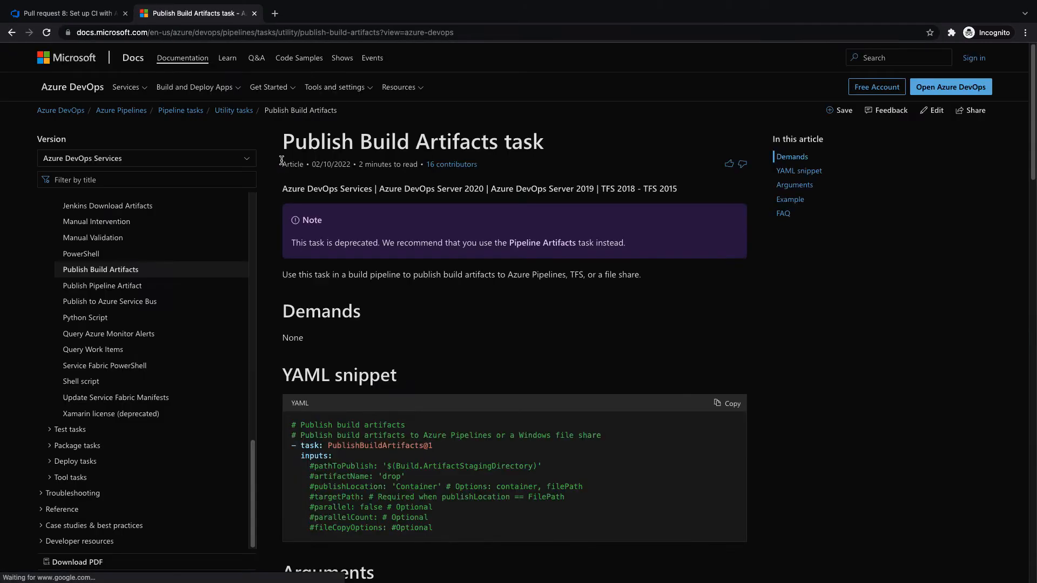
drag(299, 223, 674, 248)
click(674, 248)
drag(317, 243, 420, 244)
click(419, 244)
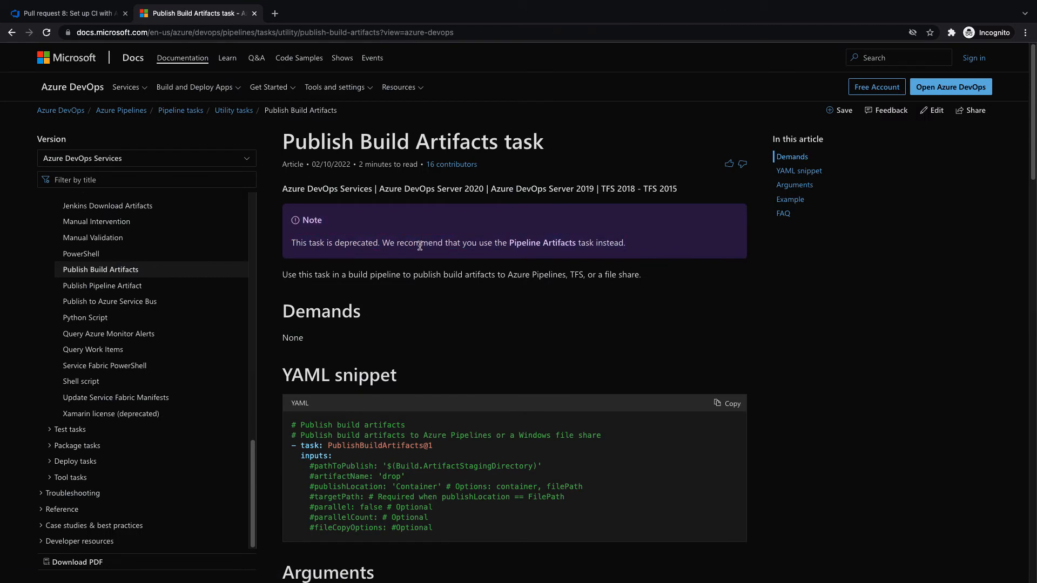
click(562, 248)
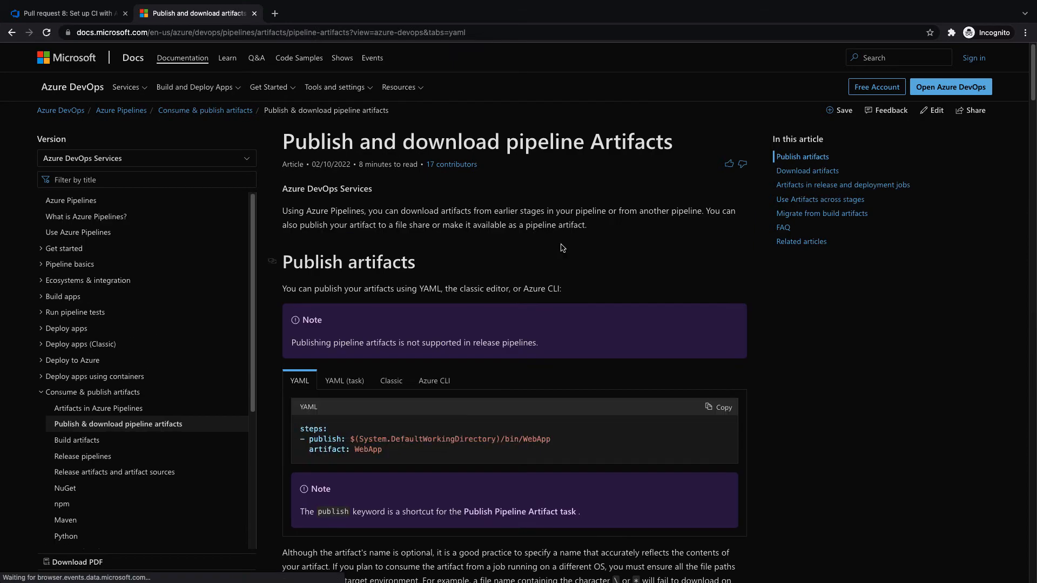
scroll(530, 282, down, 1)
drag(385, 428, 294, 415)
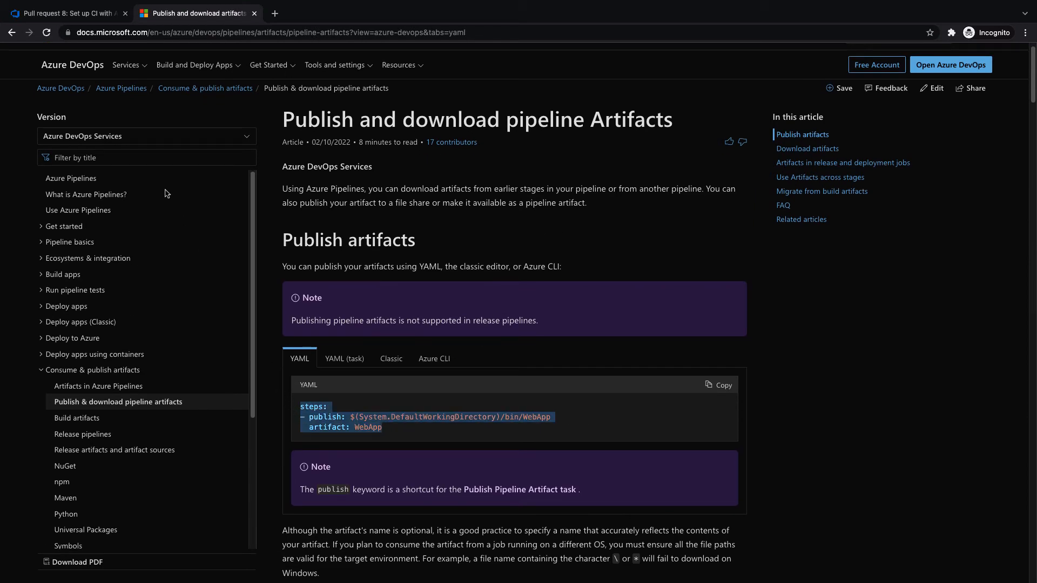
click(68, 16)
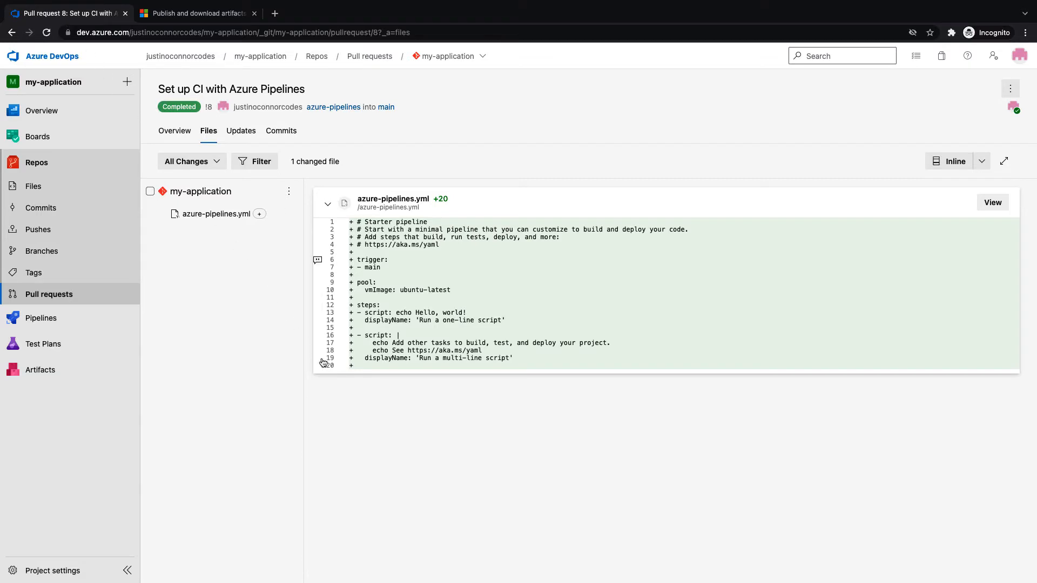
Replace 'steps:' with the pasted publish step for $(System.DefaultWorkingDirectory)/bin/WebApp, artifact WebApp
key(ctrl+Left)
key(ctrl+Left)
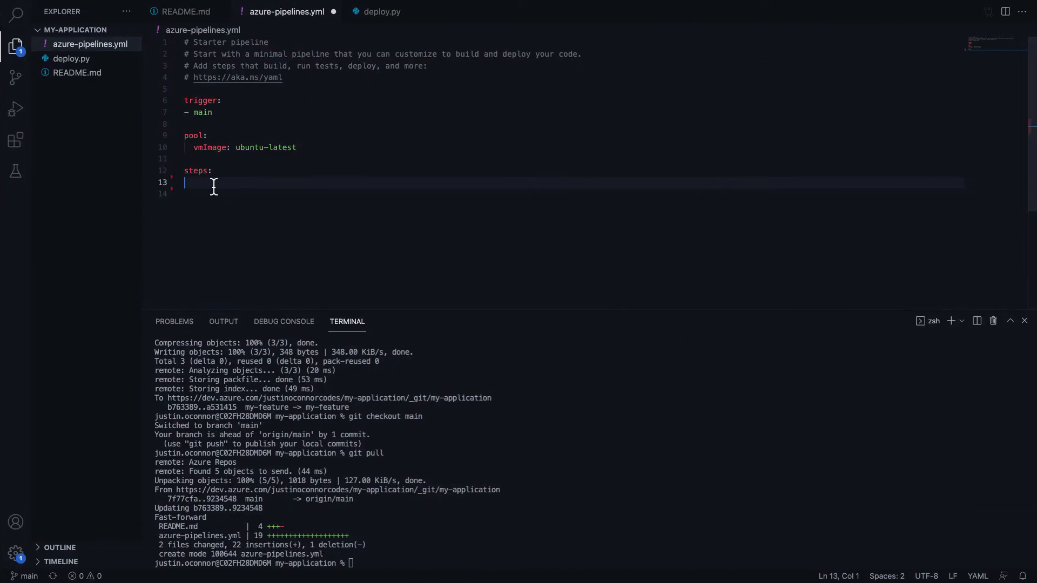
drag(197, 183, 172, 171)
key(super+v)
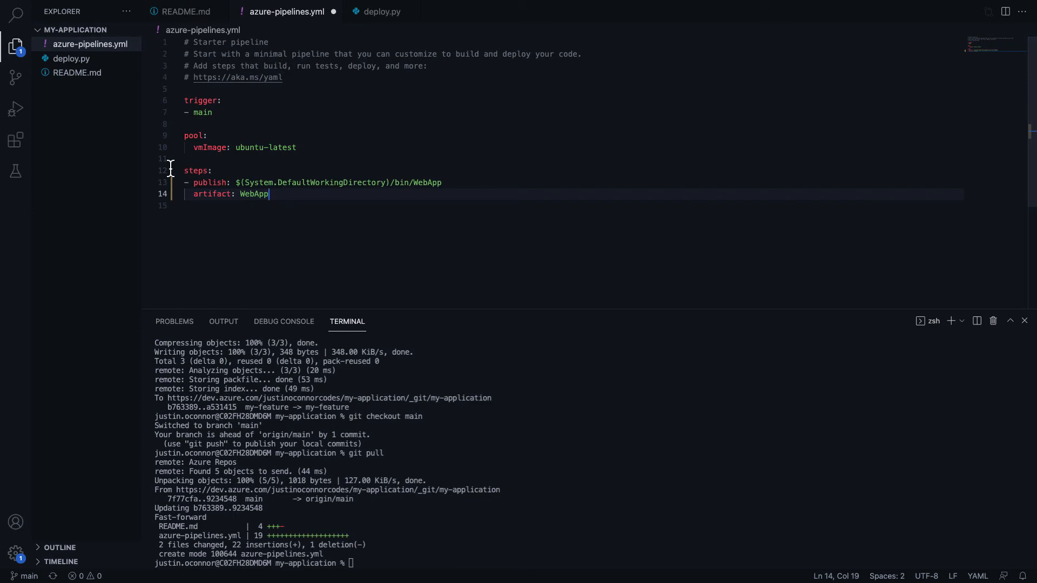
drag(236, 183, 388, 182)
click(389, 196)
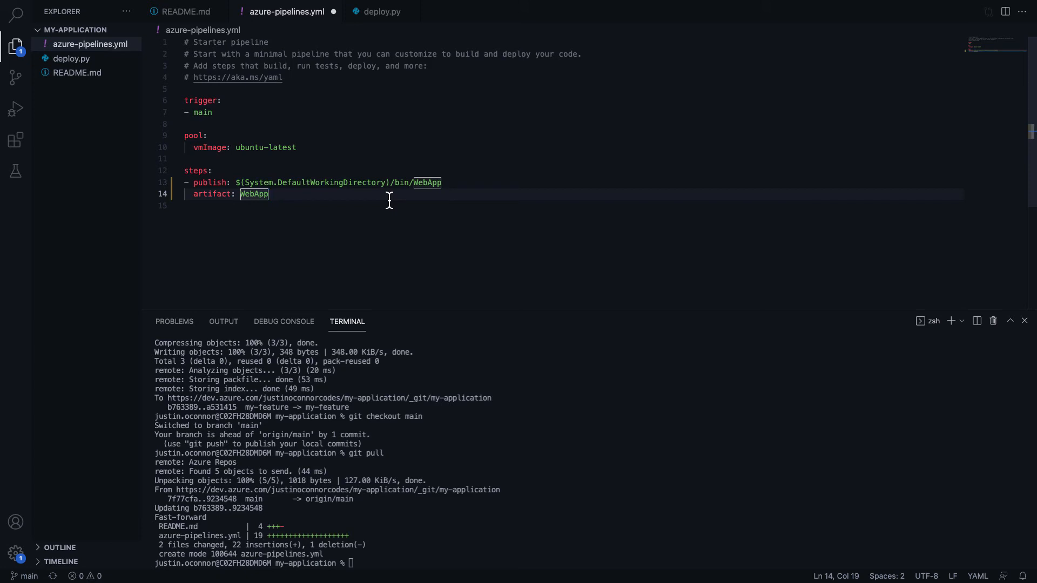
drag(244, 183, 384, 183)
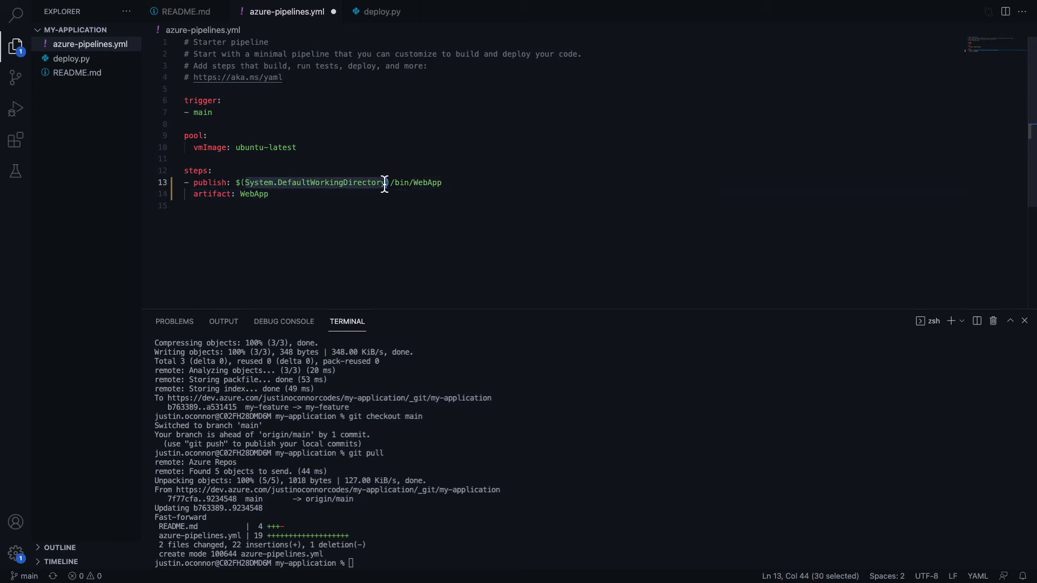
key(ctrl+Left)
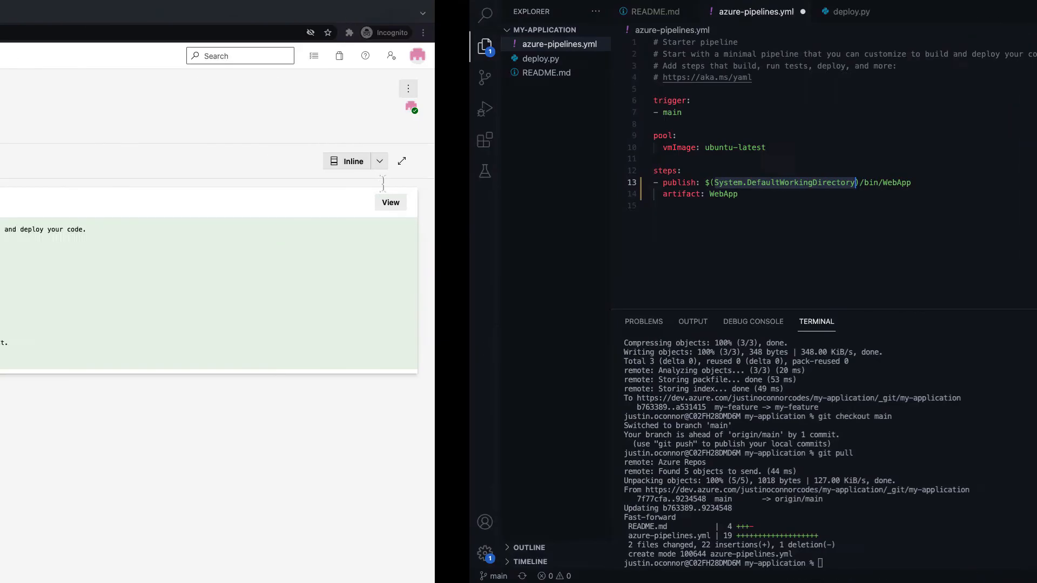
Search 'azure devops variables' and read the System table on the Classic release and artifacts variables page
click(275, 13)
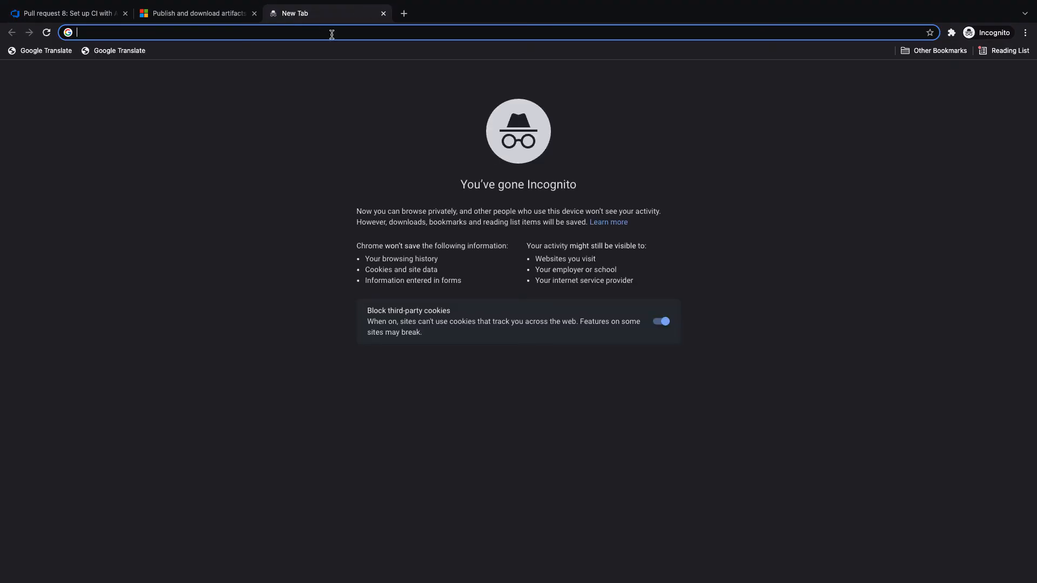
click(331, 33)
text(azure dev)
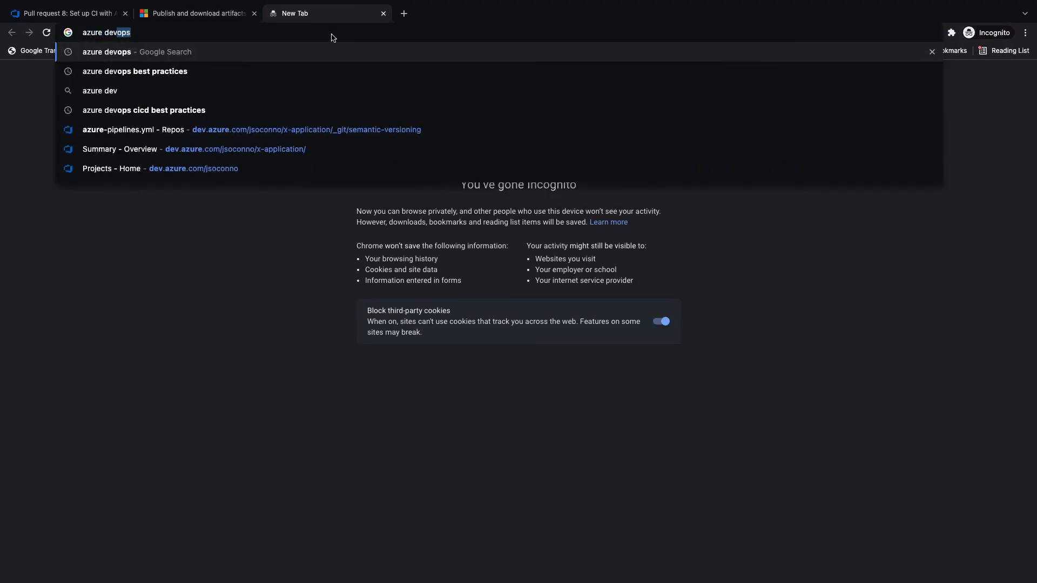
text(ops variables)
key(Return)
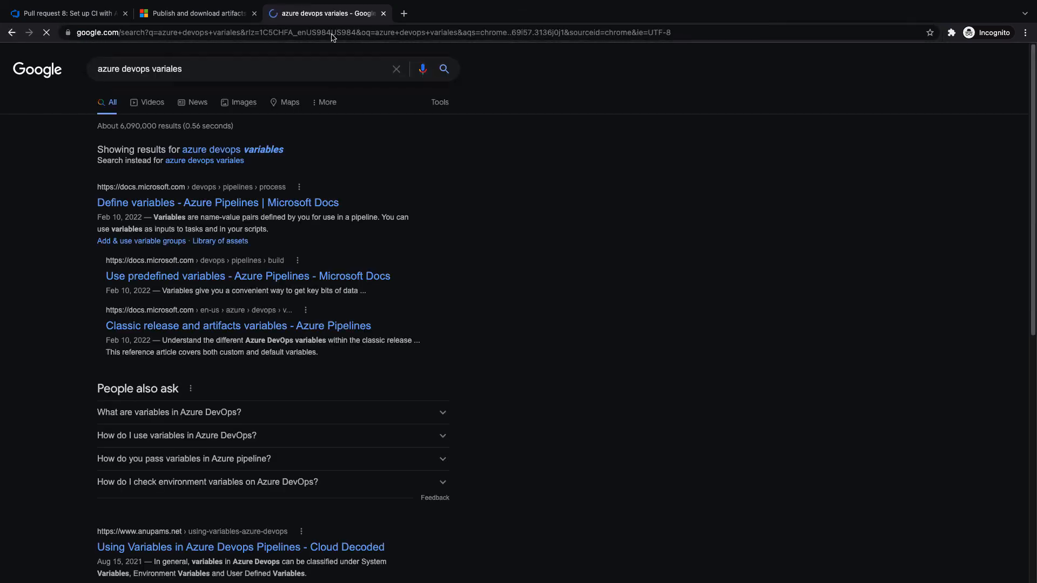
click(218, 149)
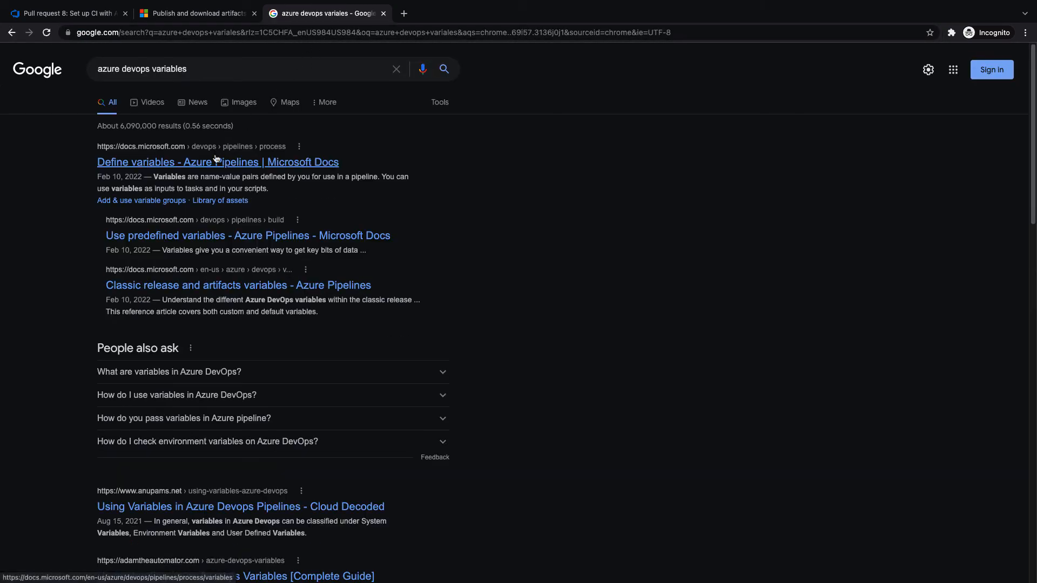
click(189, 288)
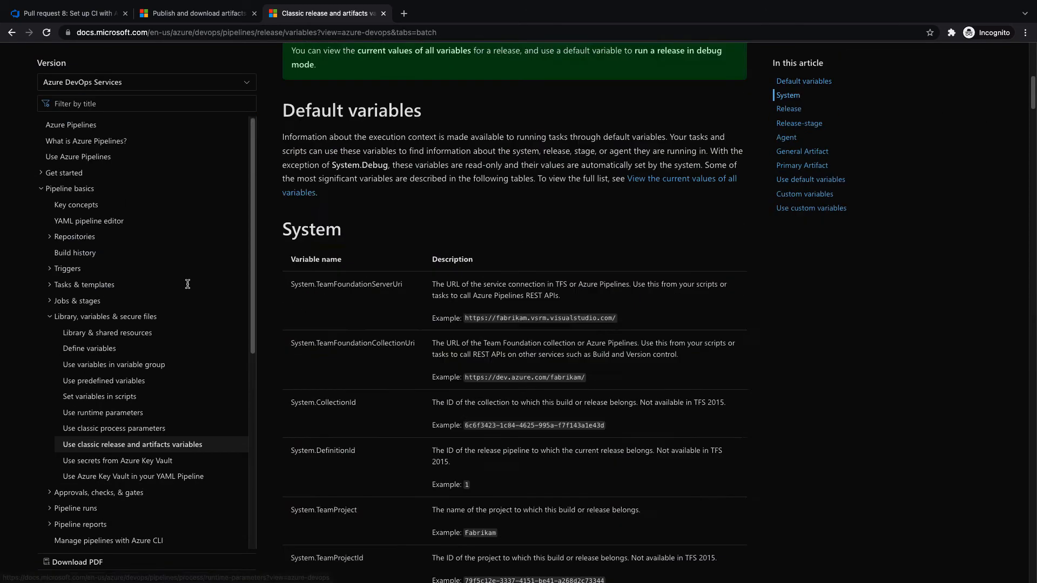
scroll(291, 243, down, 4)
scroll(290, 135, up, 1)
drag(290, 112, 417, 119)
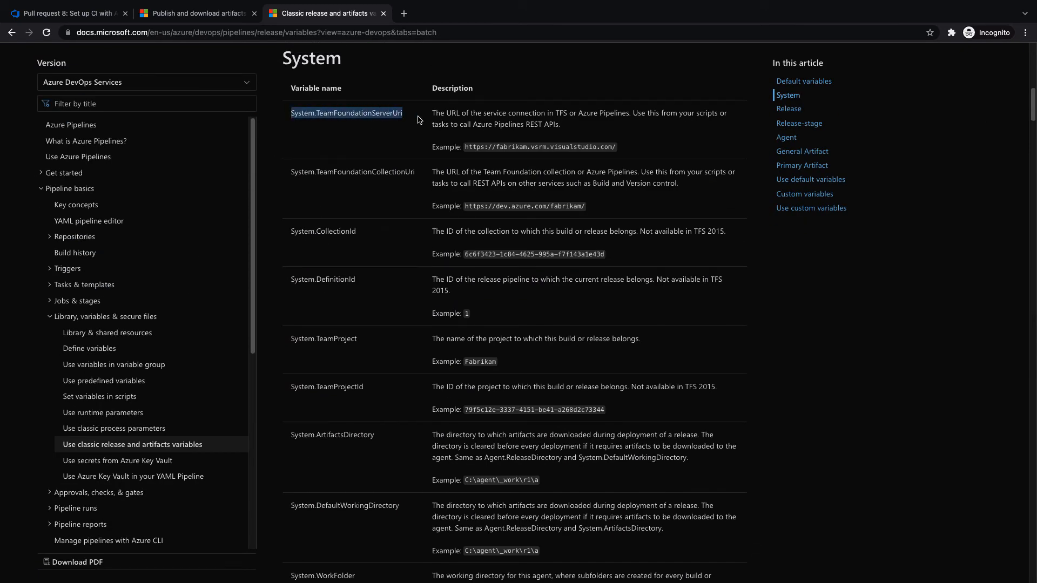
scroll(405, 249, down, 20)
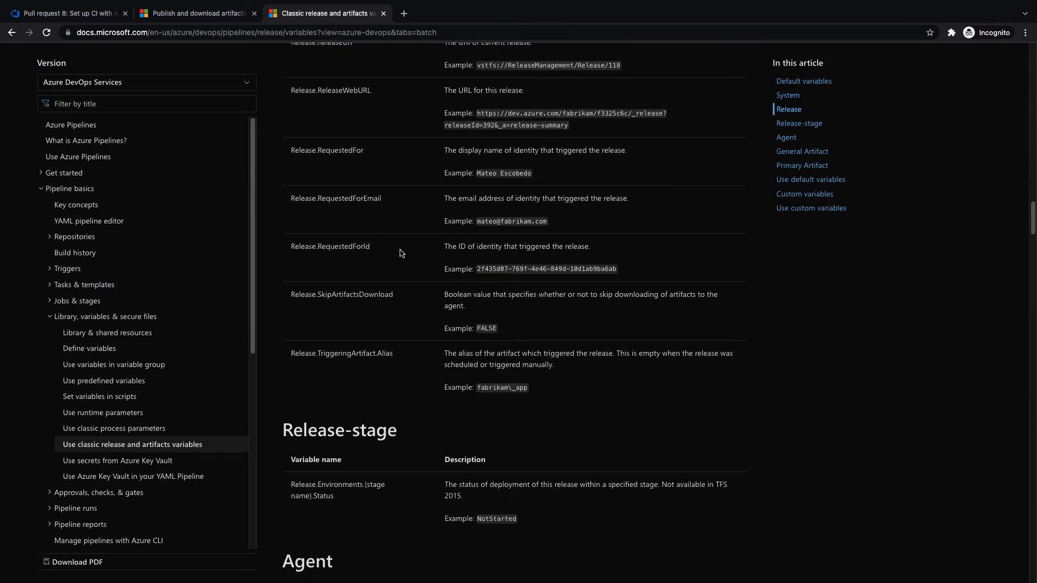
key(ctrl+Right)
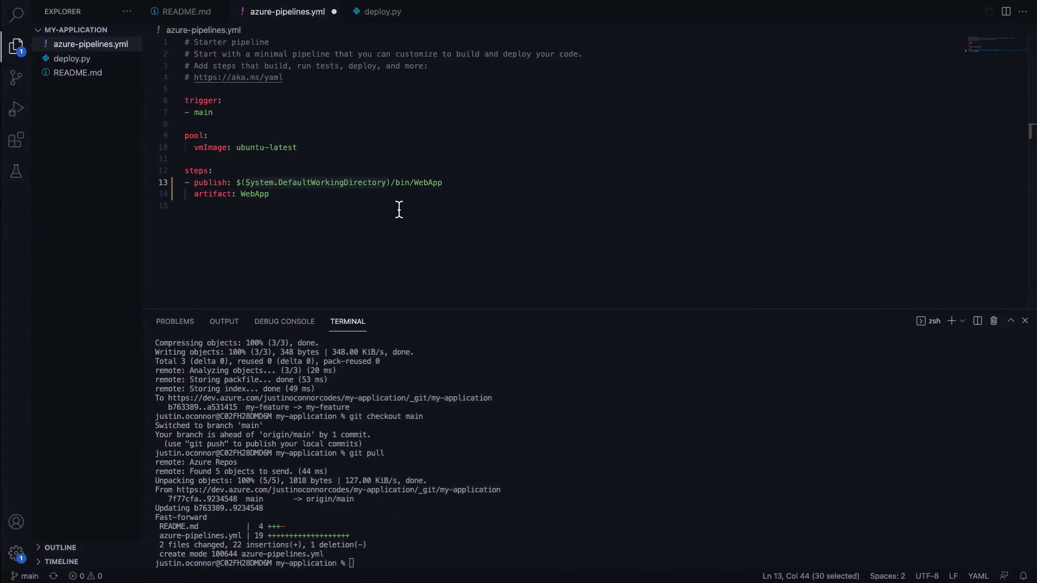
Change the publish path from bin/WebApp to deploy.py after $(System.DefaultWorkingDirectory)/
click(398, 209)
drag(235, 185, 245, 185)
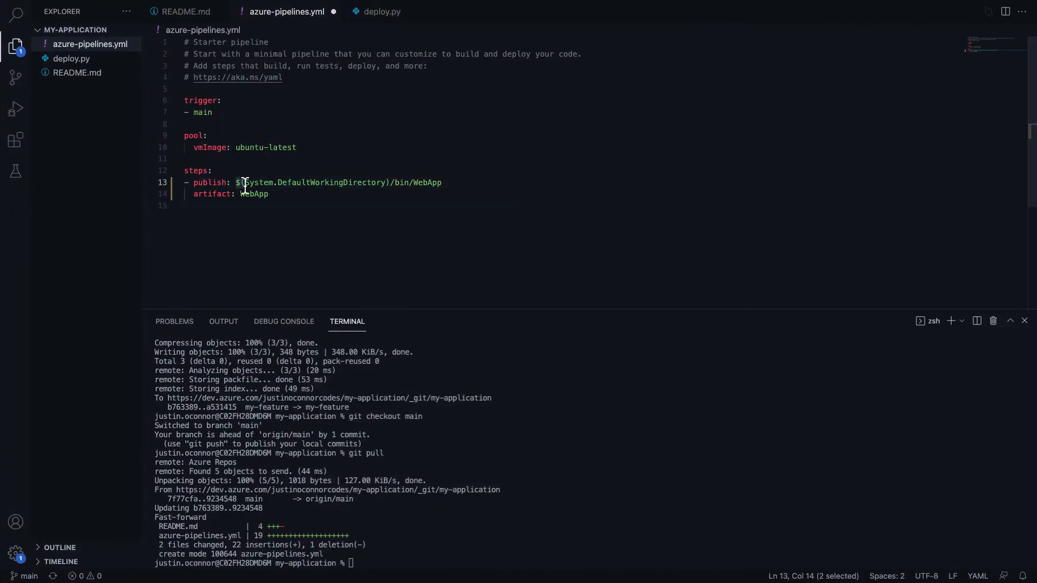
drag(391, 184, 386, 183)
drag(236, 184, 394, 186)
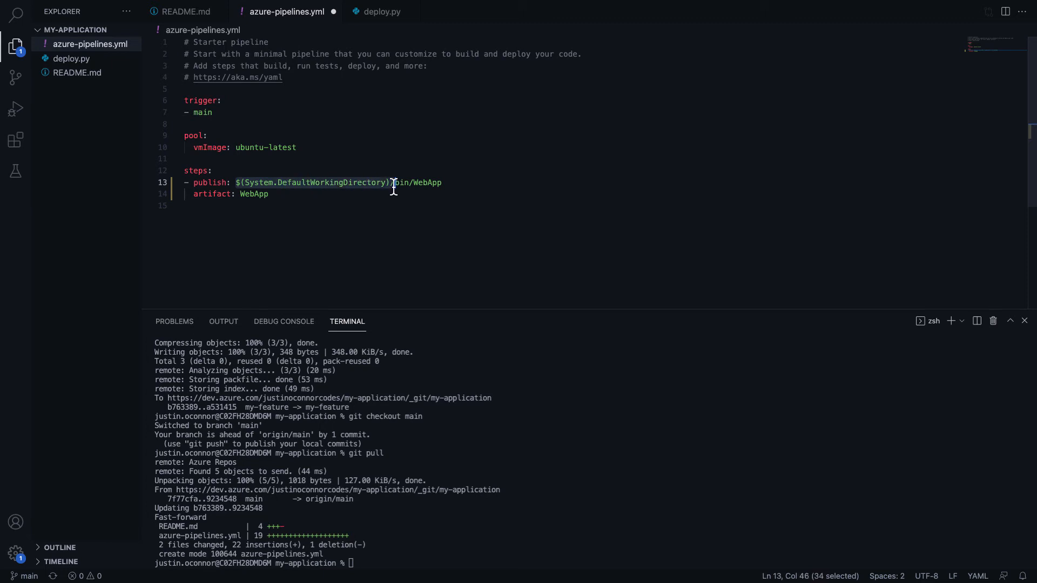
click(452, 184)
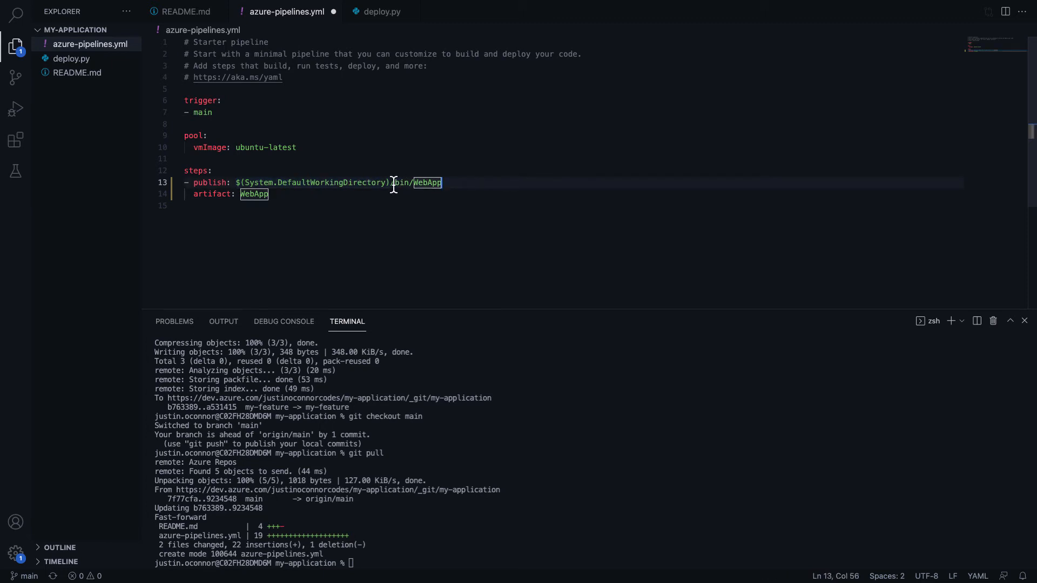
drag(394, 184, 461, 180)
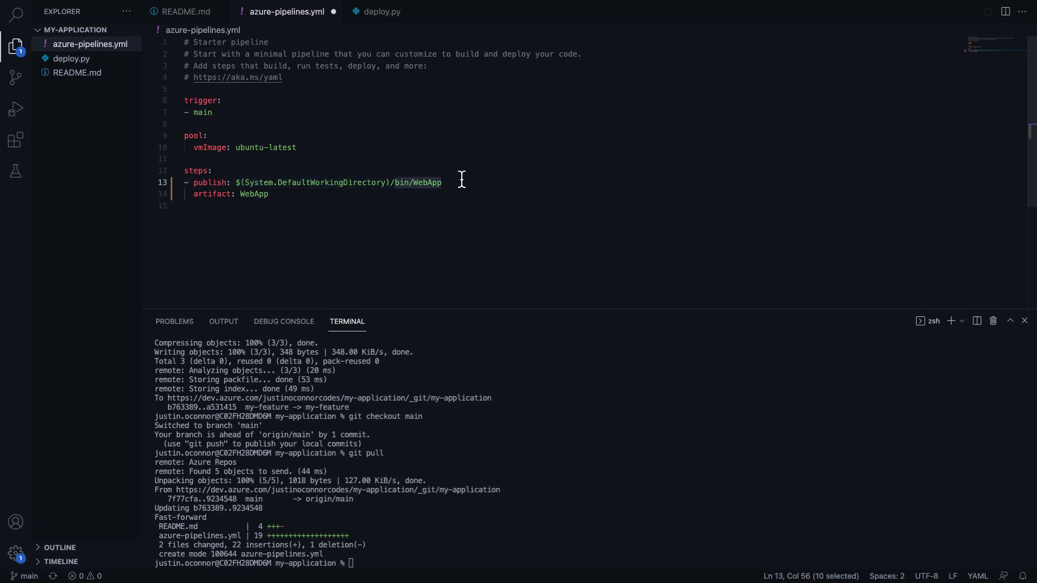
text(depljoy.py)
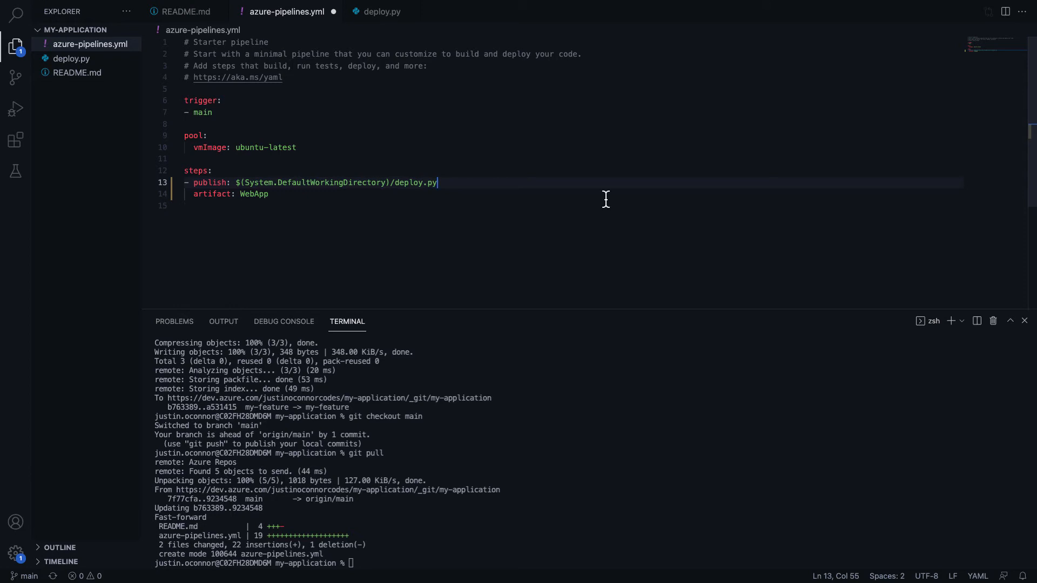
Rename the published artifact from WebApp to code
drag(241, 194, 285, 195)
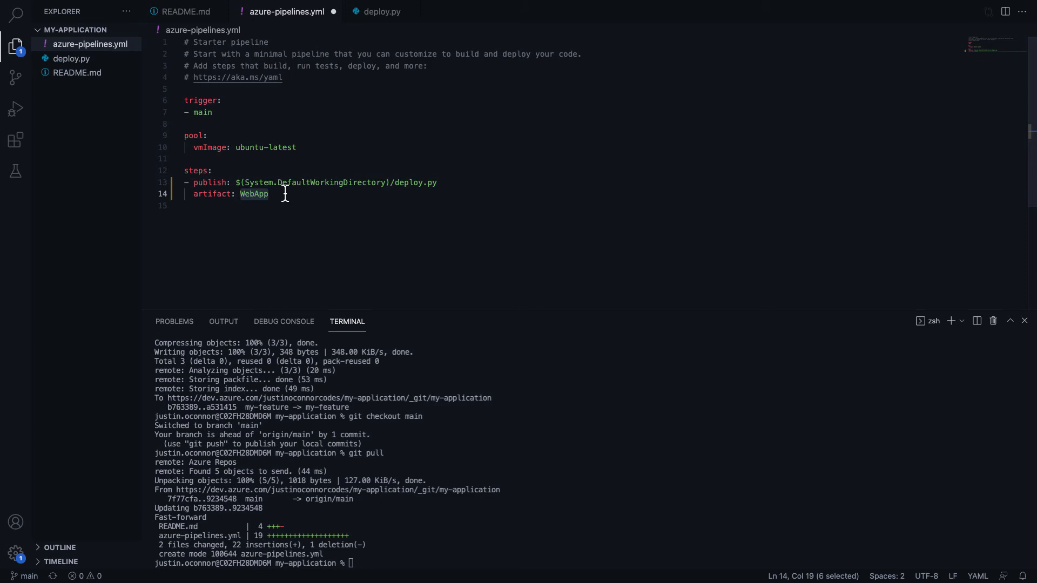
text(cocdee)
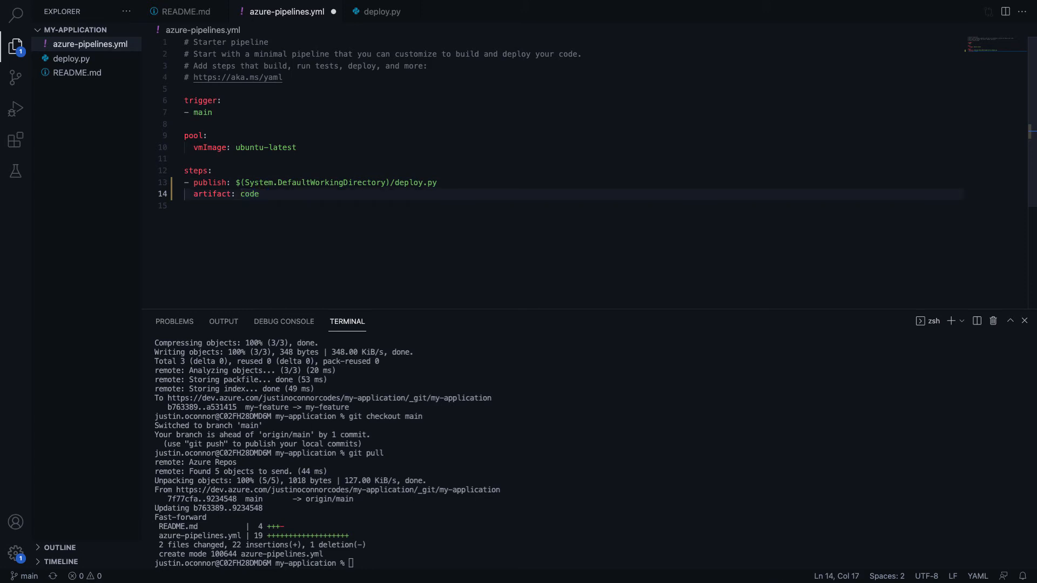
click(343, 203)
Save azure-pipelines.yml, check git status, and stage all changes with git add
key(super+s)
click(554, 394)
text(git status)
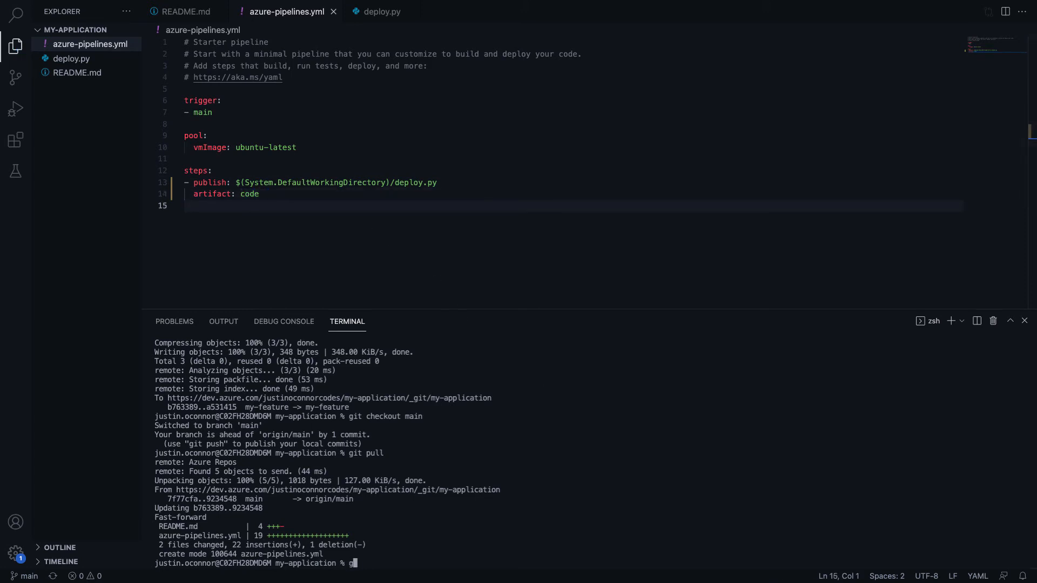
key(Return)
text(git add .)
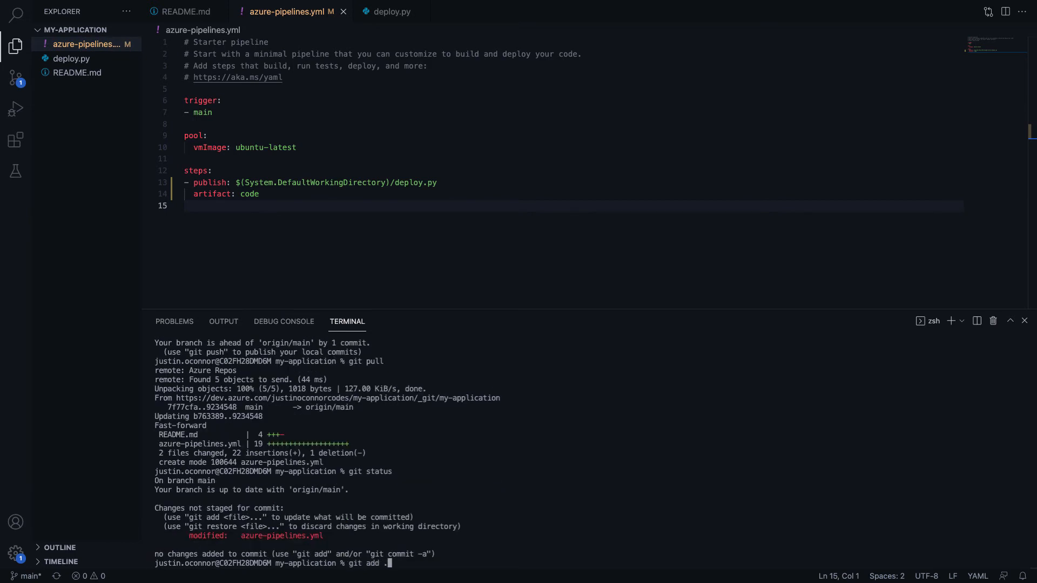
key(Return)
Create and switch to the feature-publish-artifact branch, then check its status
text(git commit)
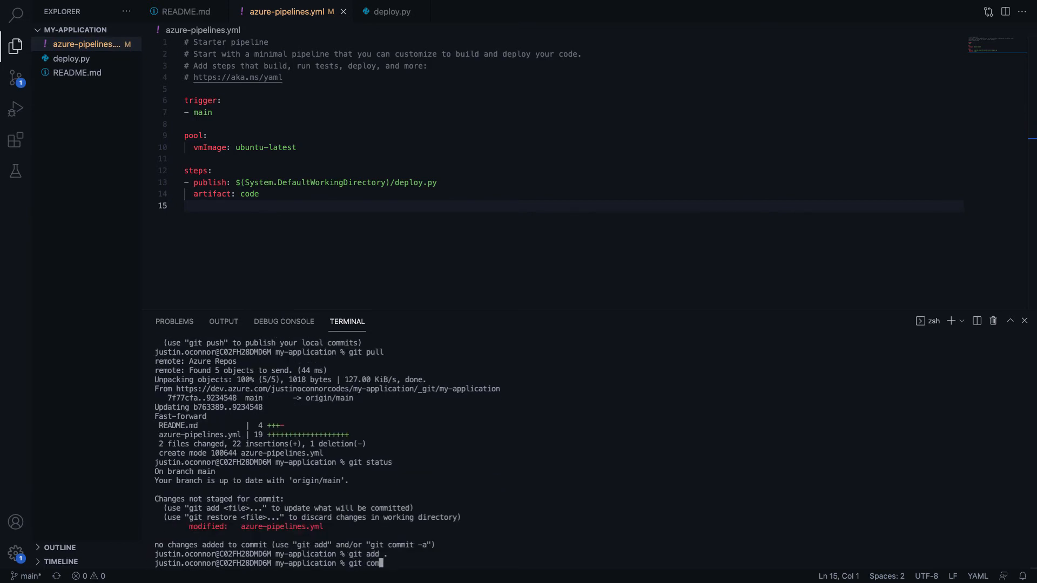
key(BackSpace)
key(BackSpace)
key(BackSpace)
key(BackSpace)
key(BackSpace)
key(BackSpace)
key(BackSpace)
text(checkout -b feature-)
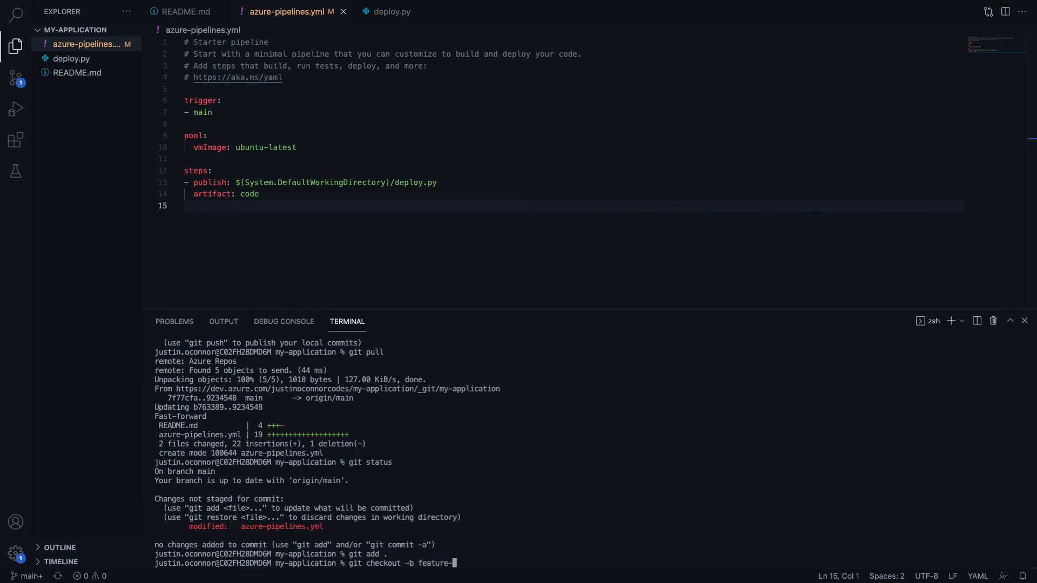
text(publish-artifact)
key(Return)
text(git )
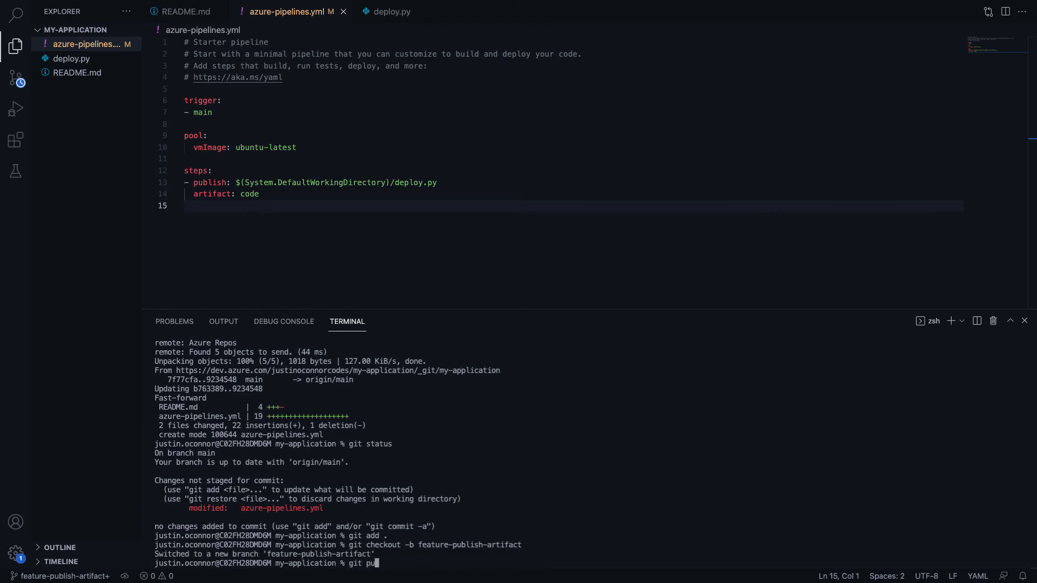
text(status)
key(Return)
Commit as 'updated yaml file' and push with --set-upstream origin feature-publish-artifact
text(git )
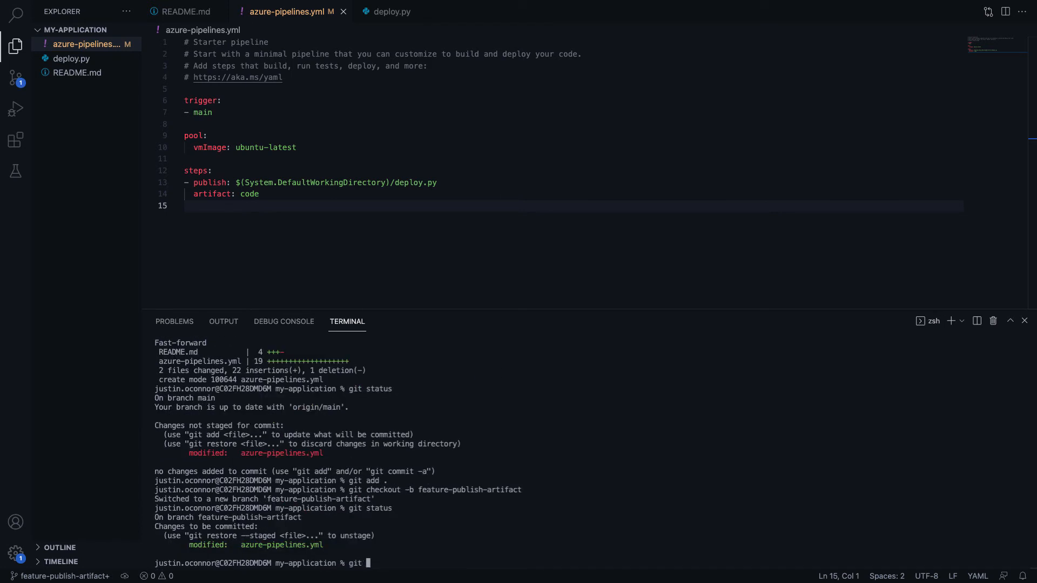
text(commit -m 'updated yaml file')
key(Return)
text(git p)
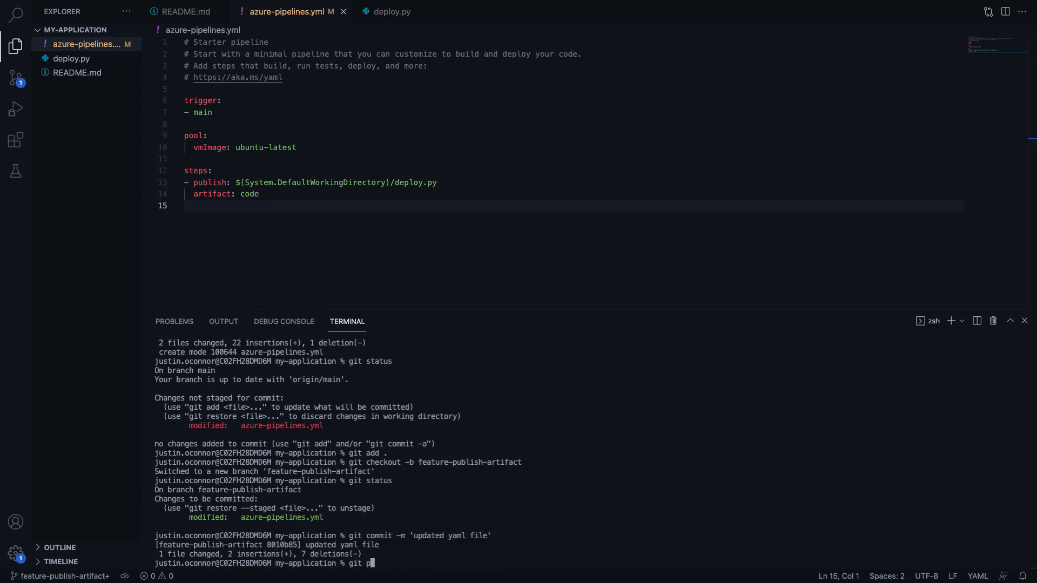
text(ush)
key(Return)
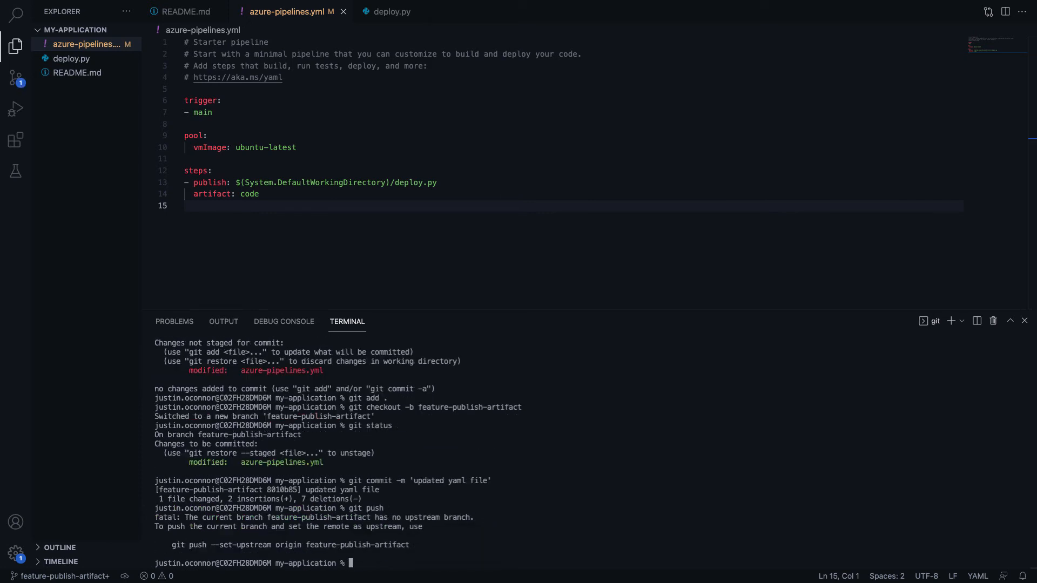
drag(171, 549, 425, 548)
key(super+c)
key(super+v)
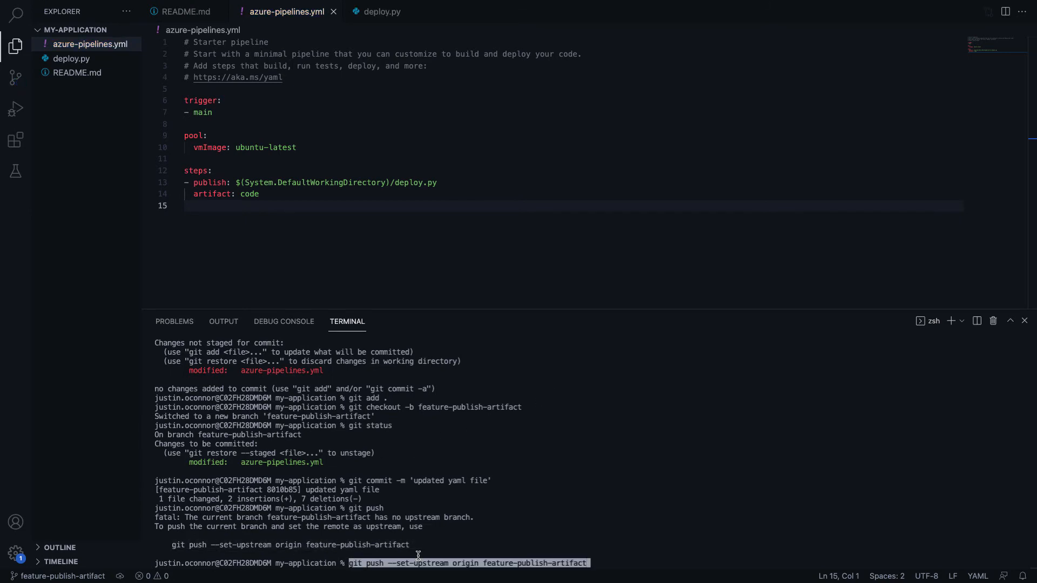
key(Return)
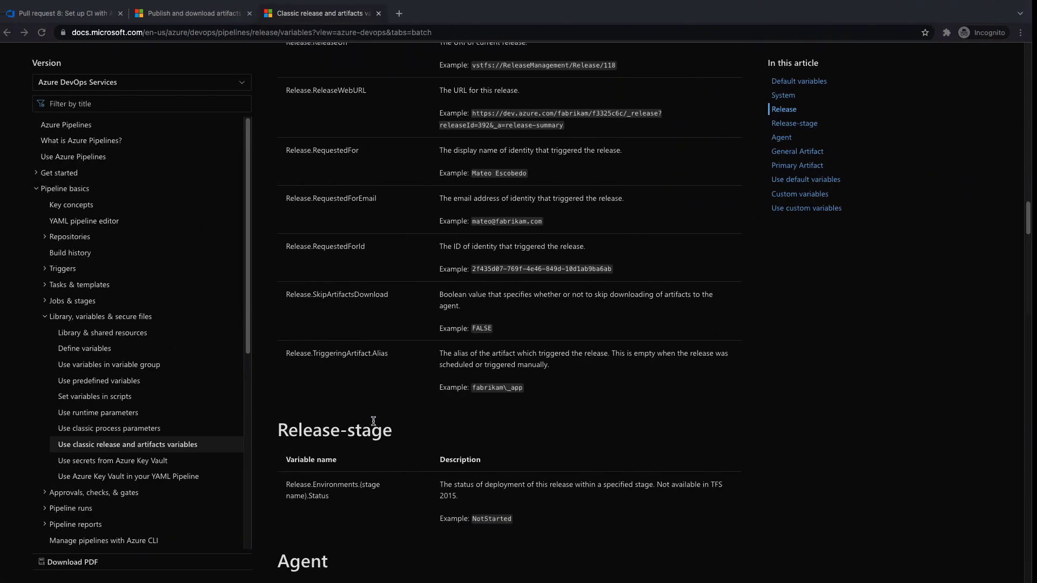
Create the 'updated yaml file' pull request from feature-publish-artifact into main
scroll(342, 378, up, 8)
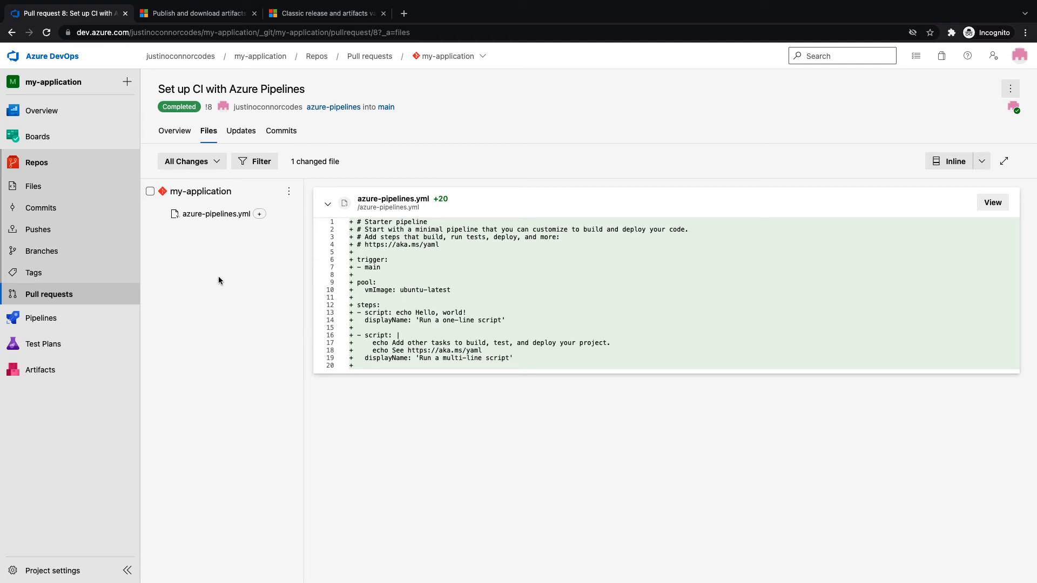
mouse_move(64, 322)
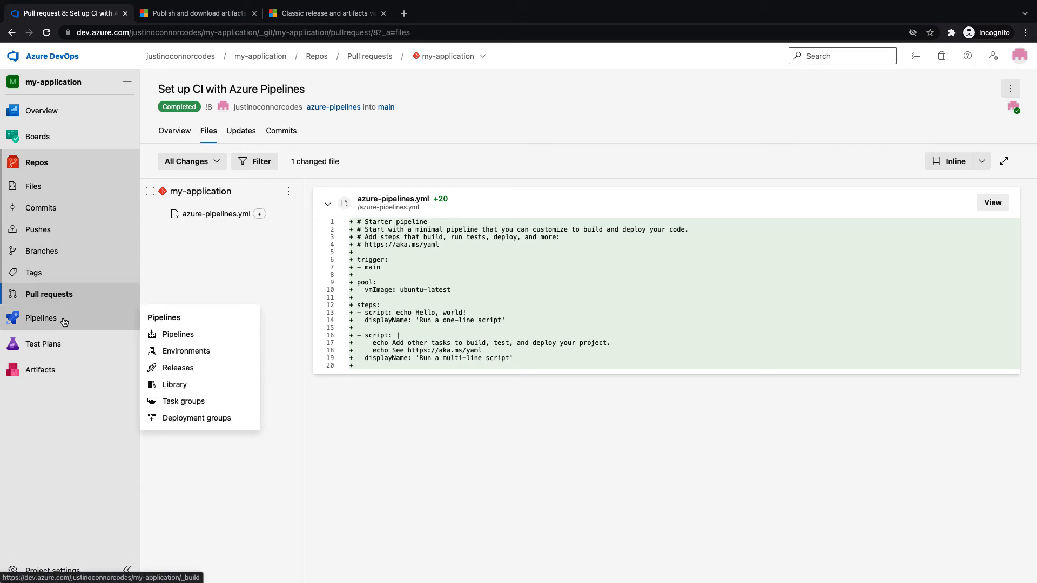
click(48, 294)
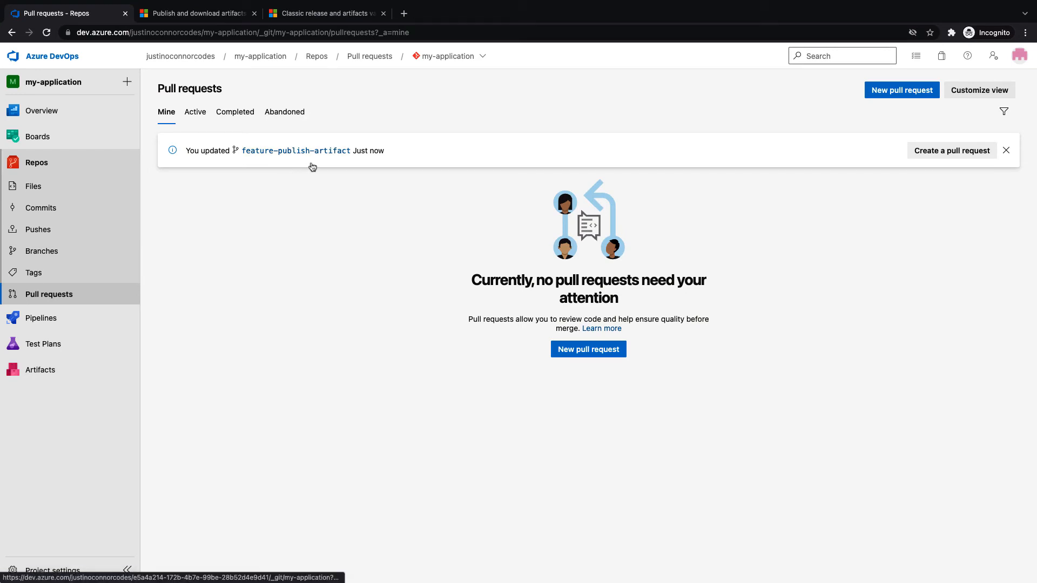
click(960, 156)
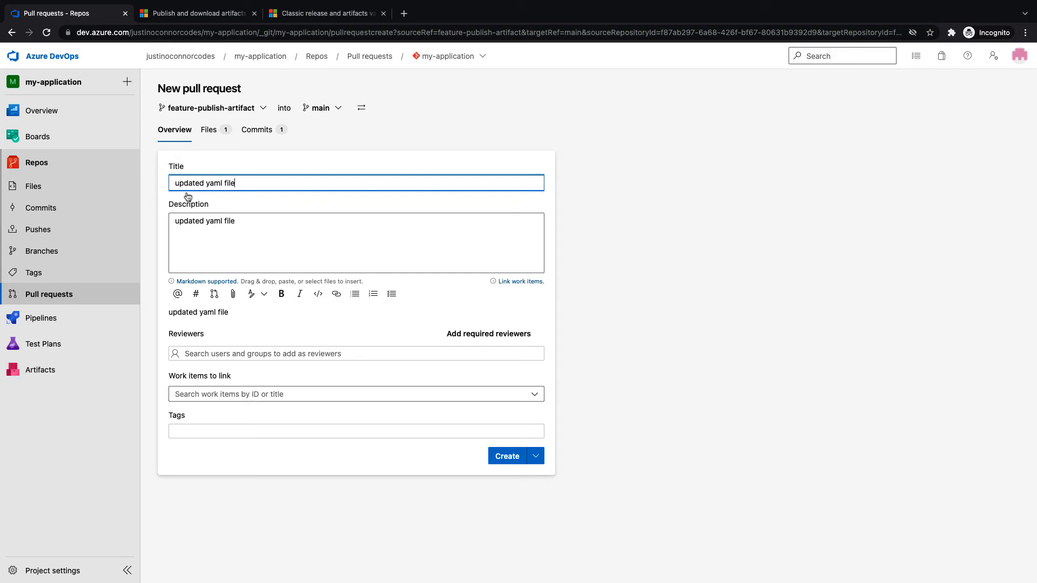
click(507, 456)
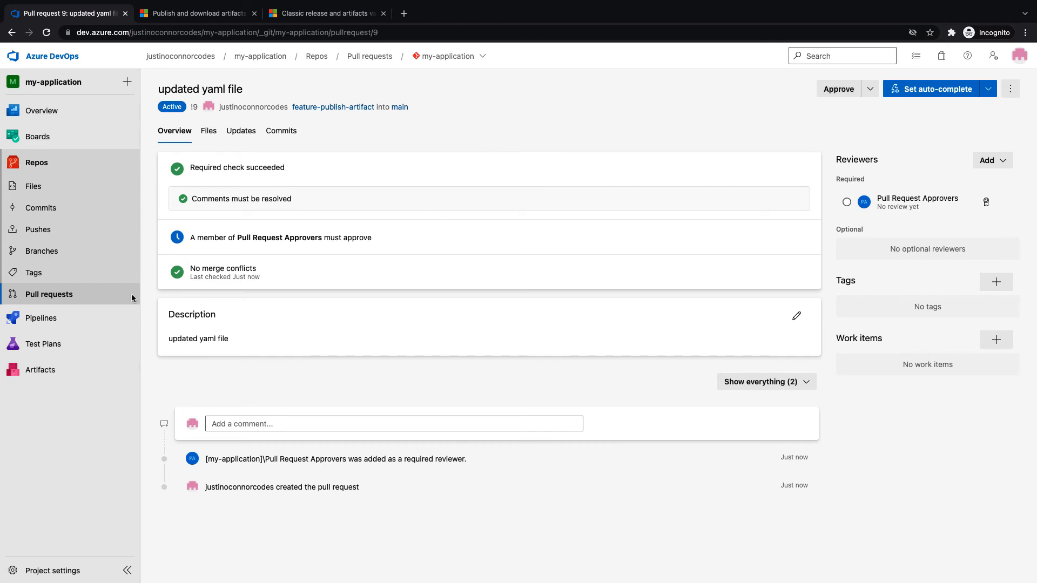
Open the Pipelines list in a new browser tab and switch to it
right_click(48, 322)
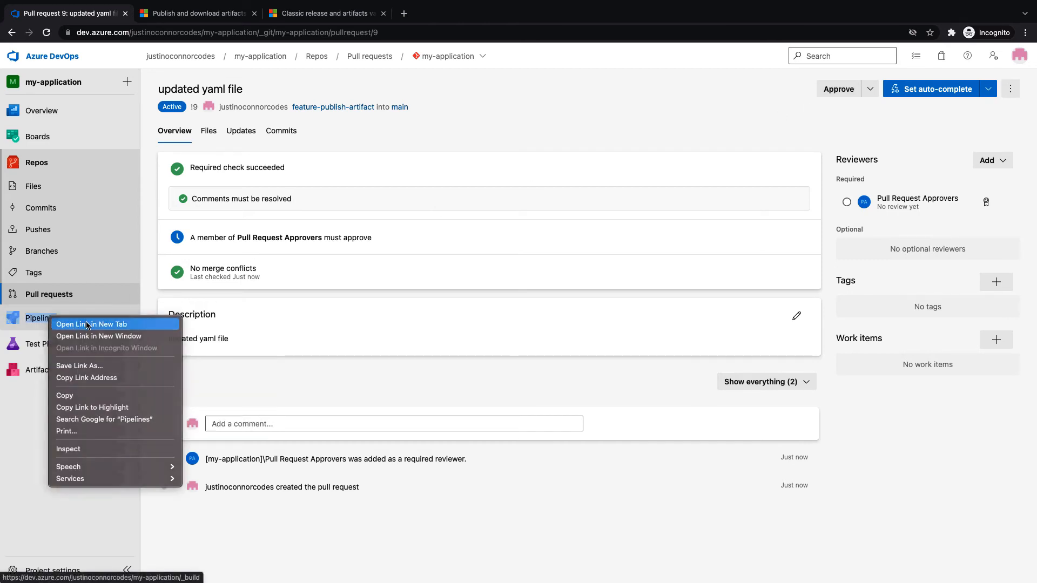
click(59, 324)
click(175, 12)
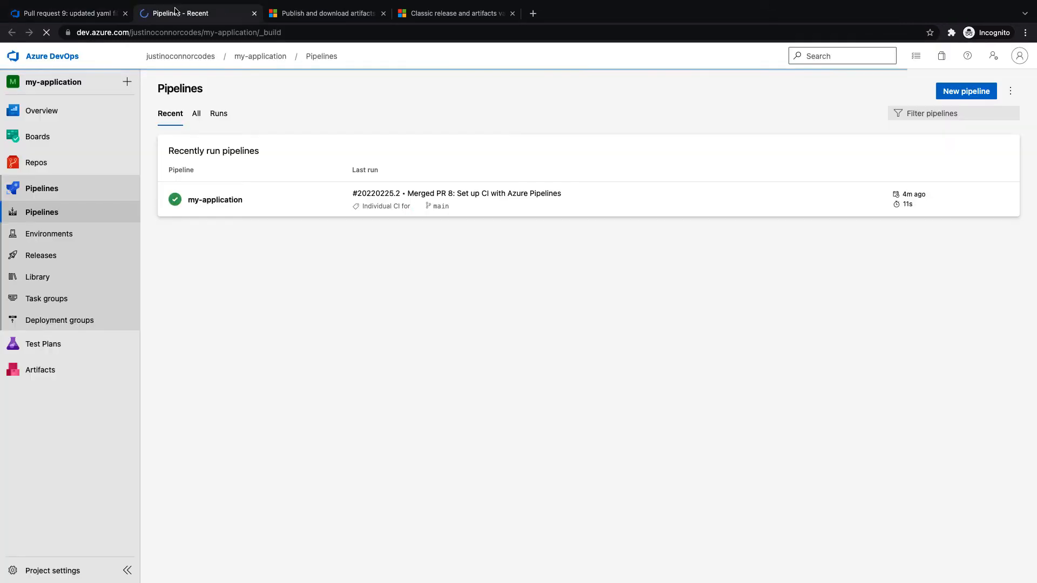
Run my-application on the feature-publish-artifact branch, review the Job log, and return to the summary
click(234, 203)
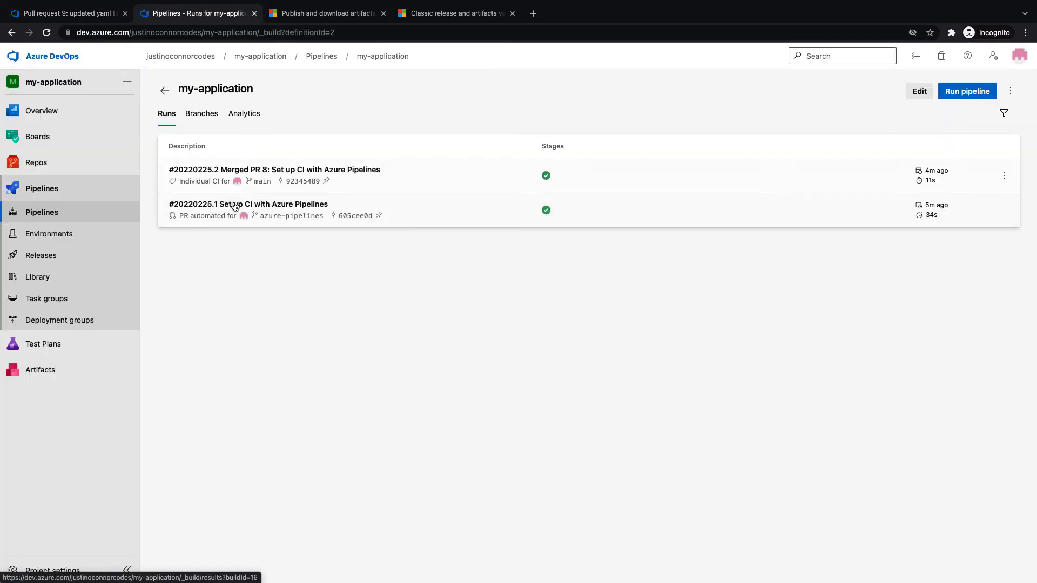
click(967, 91)
click(841, 116)
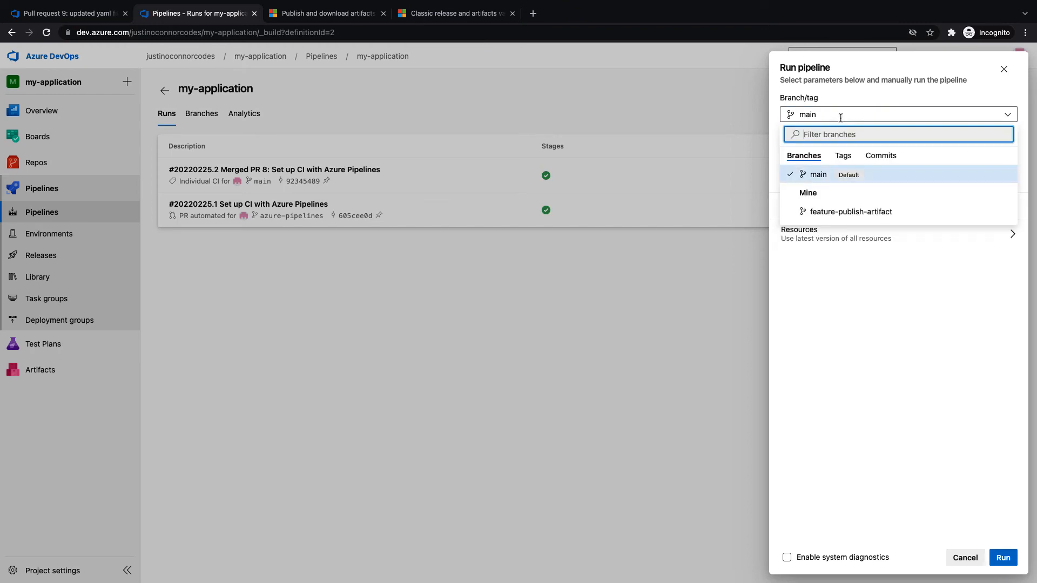
click(846, 213)
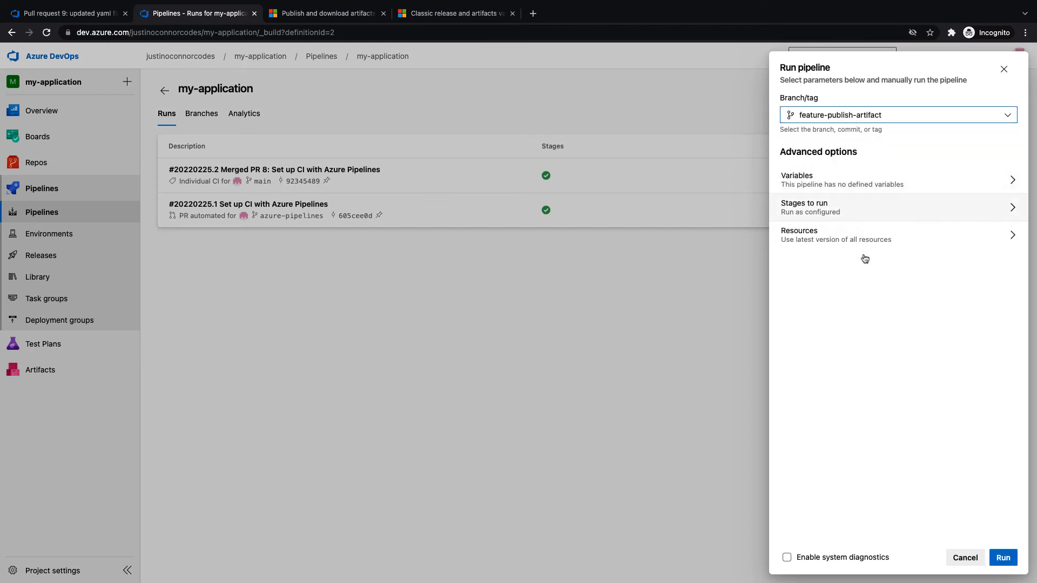
click(994, 560)
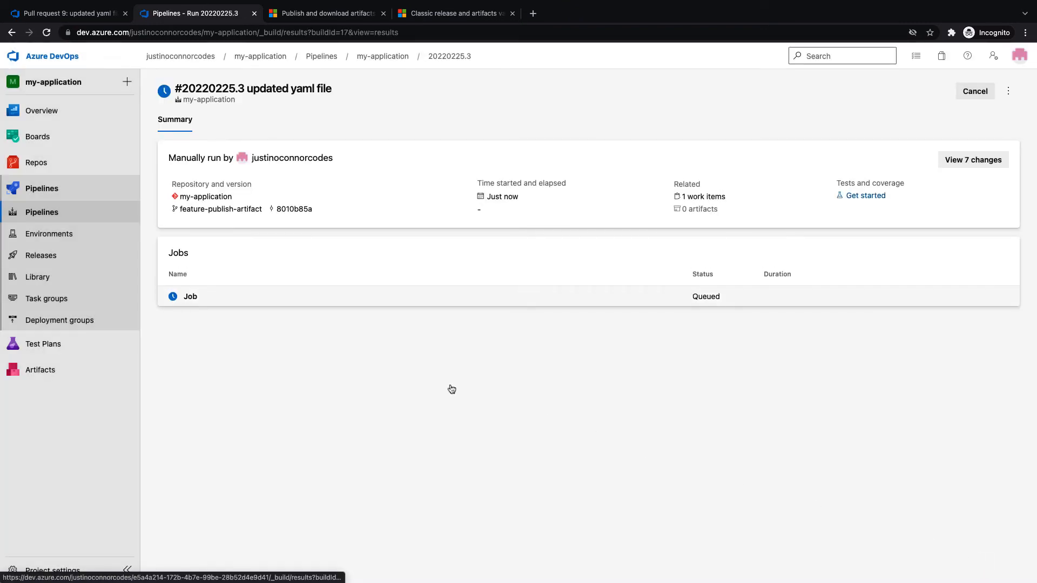
click(197, 304)
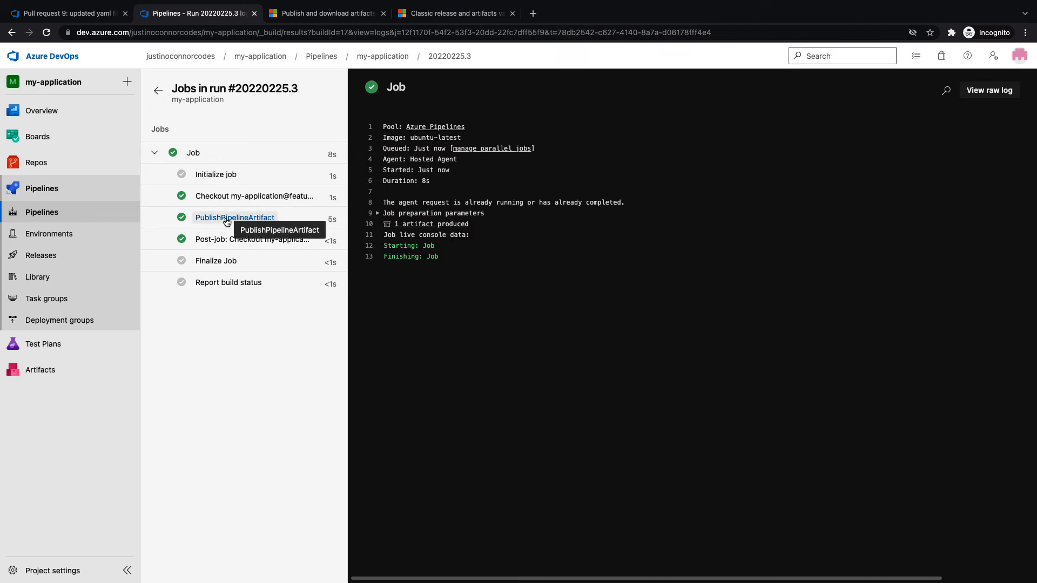
click(158, 89)
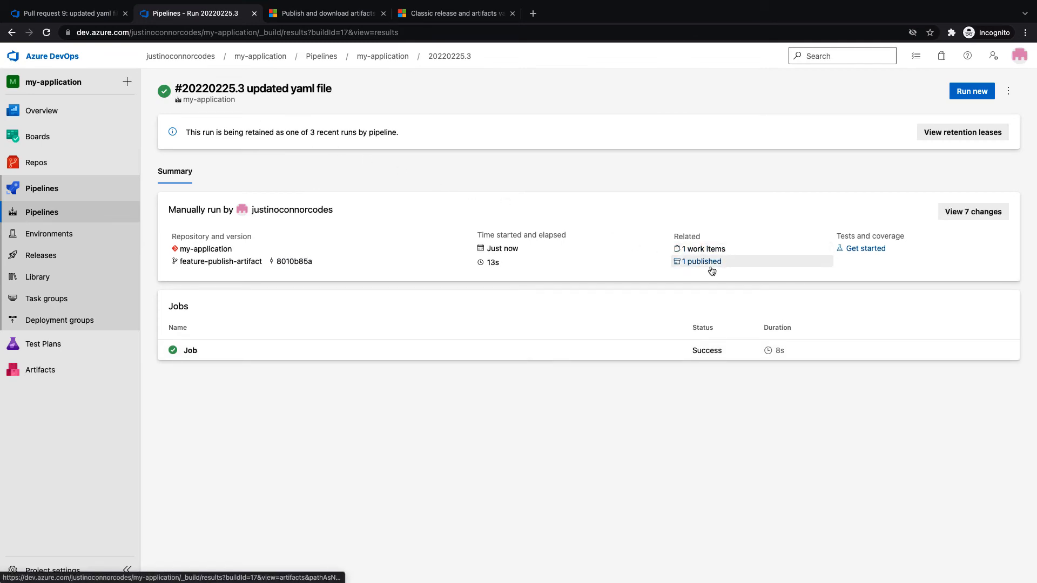
Open the run's 1 published artifact and expand the code artifact to confirm deploy.py
click(711, 267)
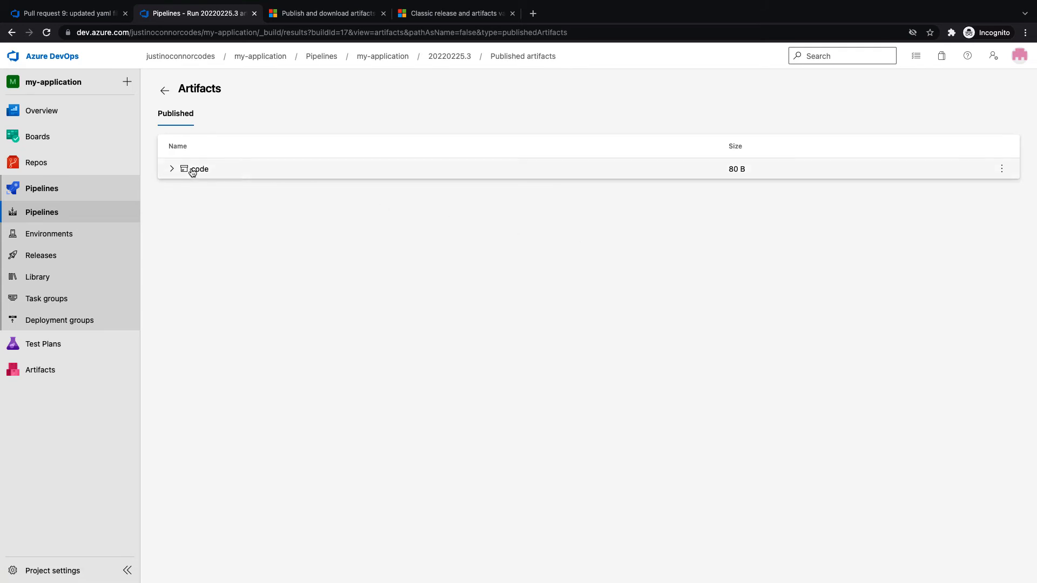
click(173, 169)
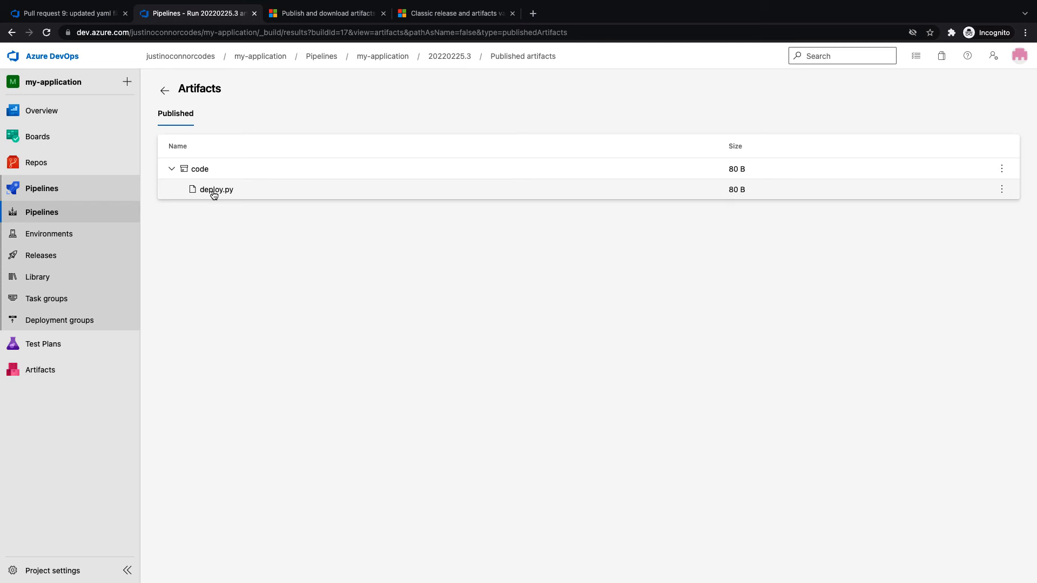
click(171, 169)
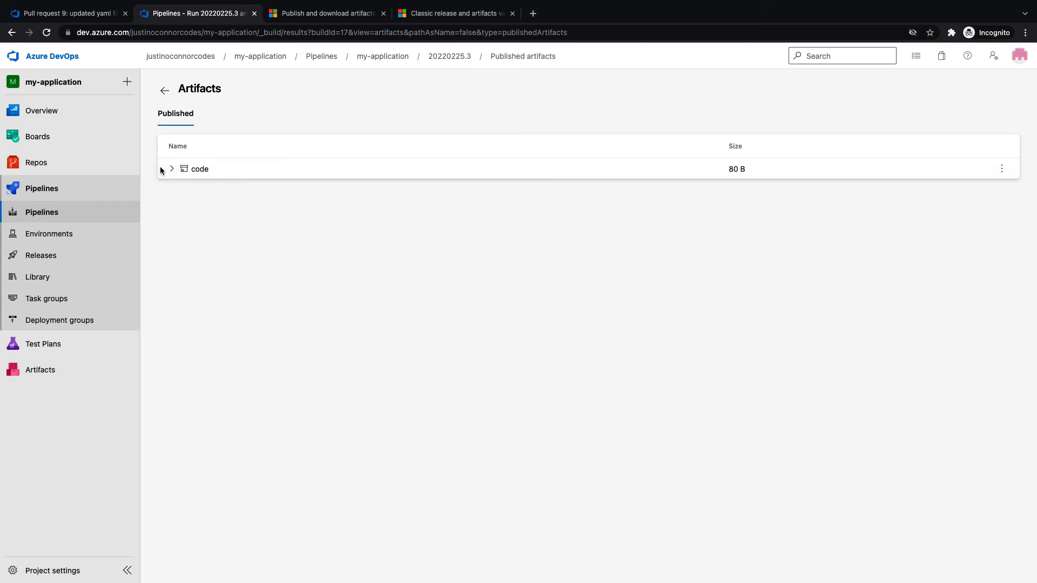
Approve pull request 9 'updated yaml file' and complete the merge into main
click(56, 171)
click(61, 301)
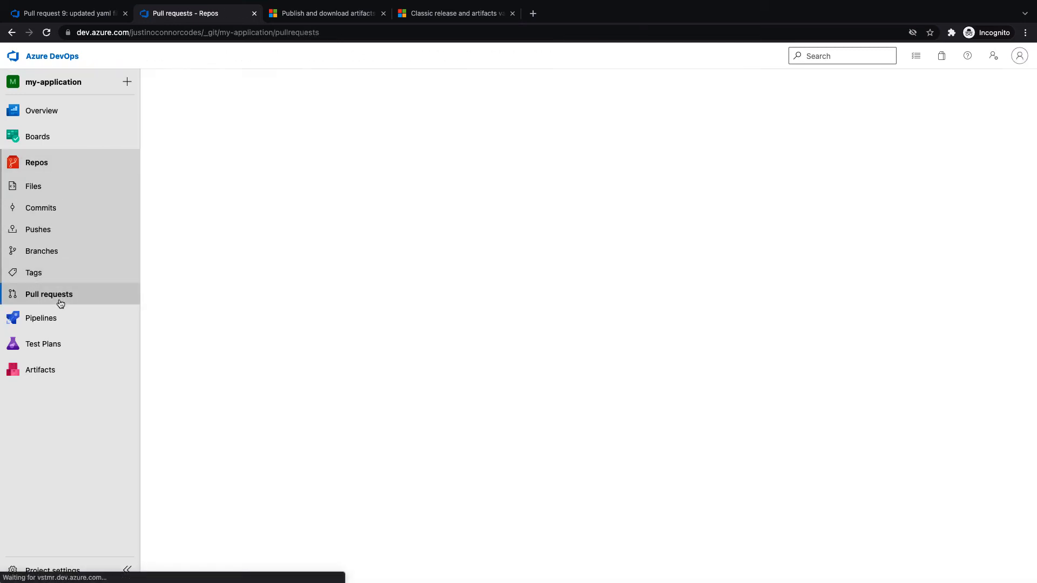
click(261, 193)
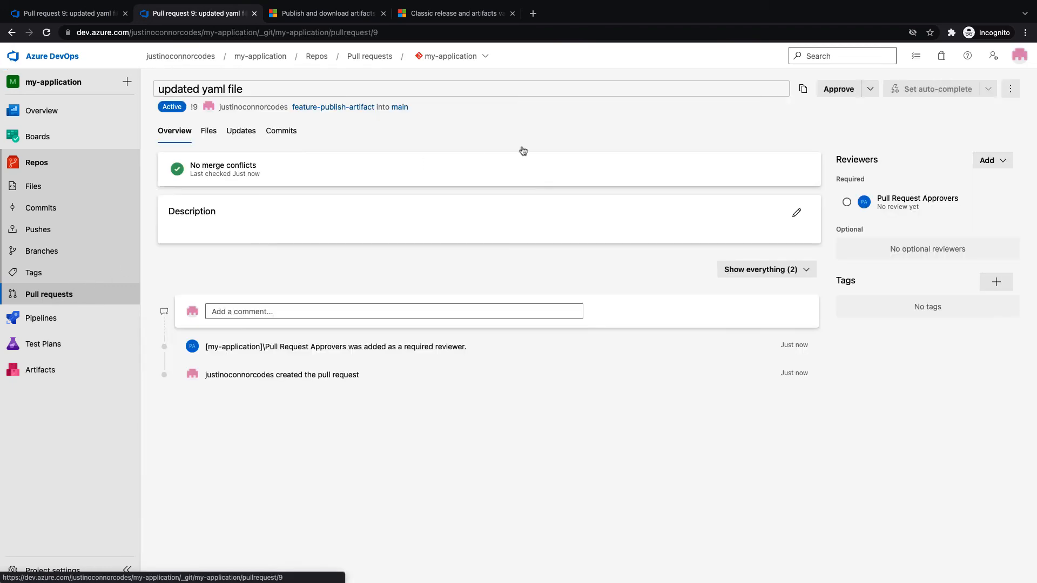
click(839, 89)
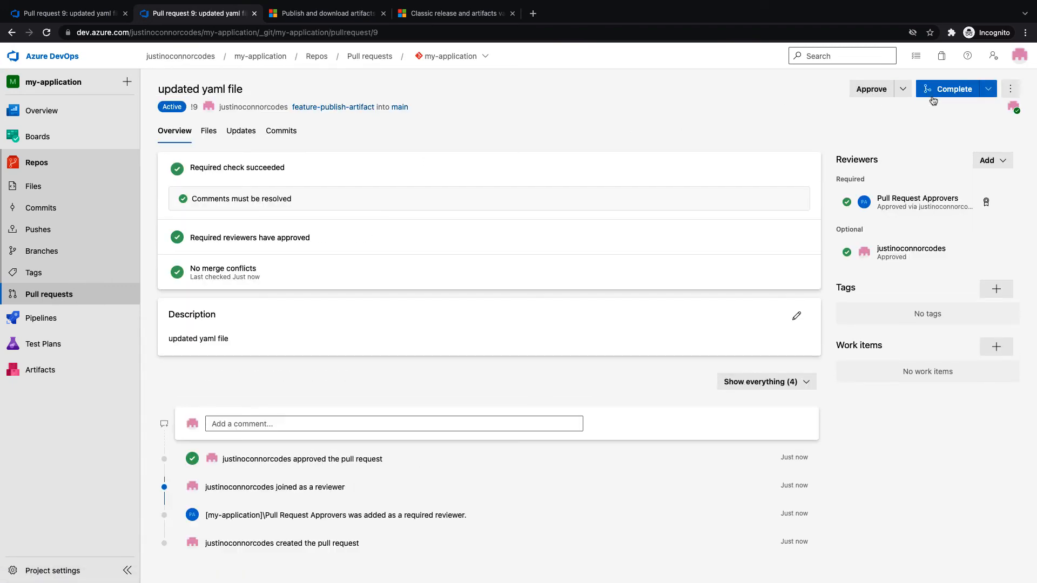
click(952, 91)
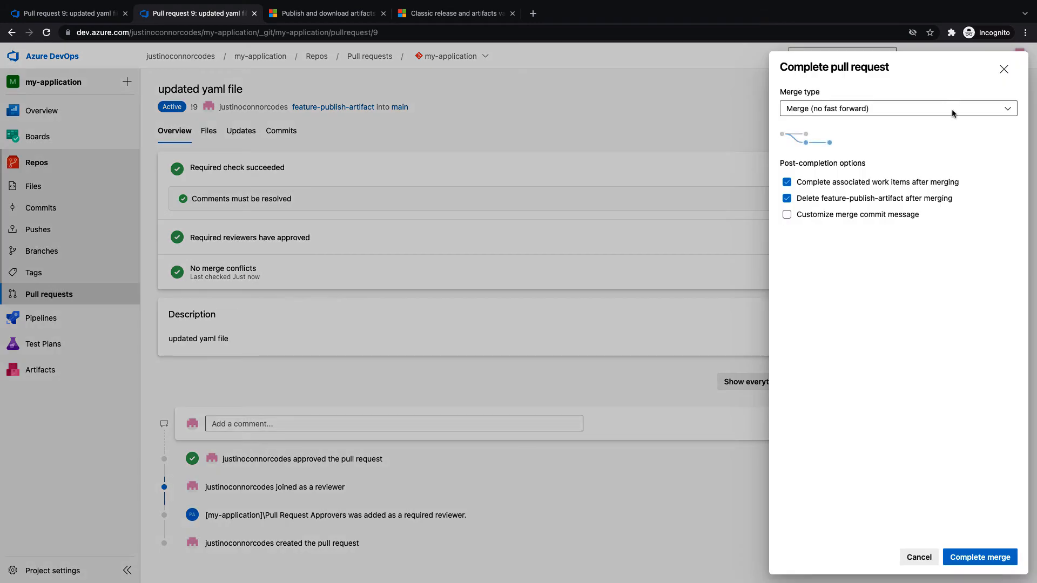
click(998, 560)
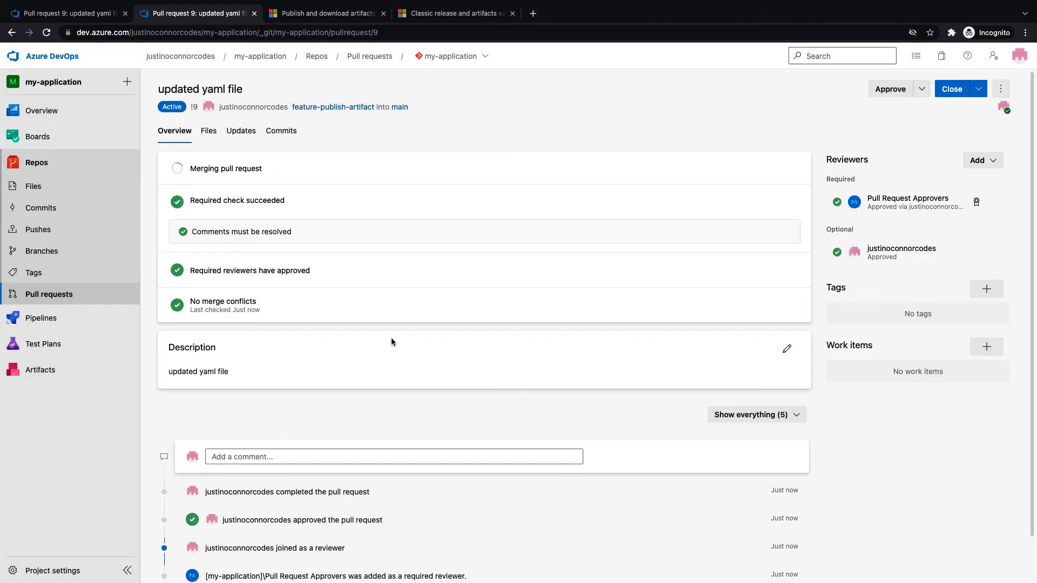
key(ctrl+Right)
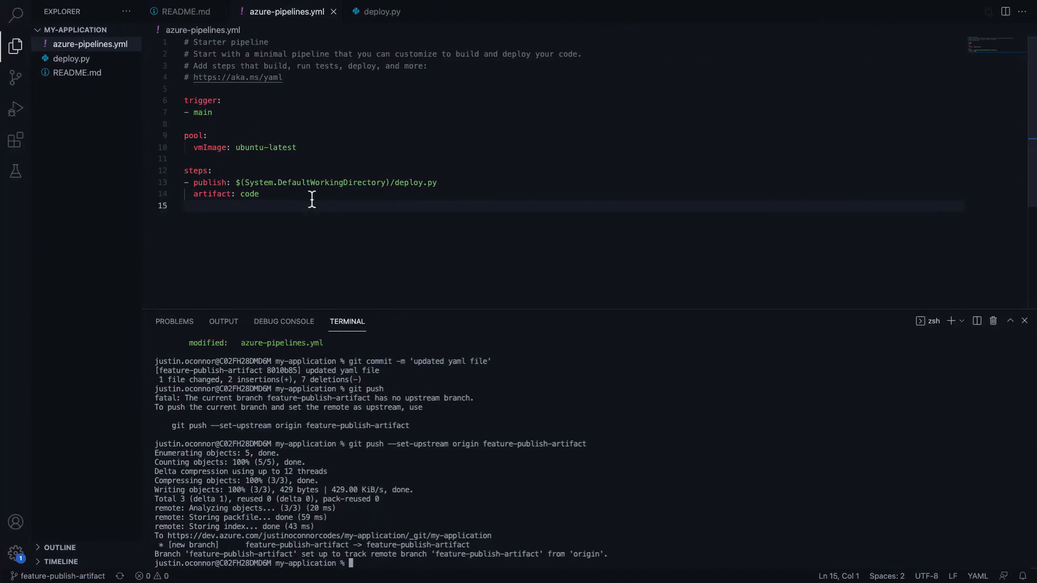
Add '# code linting', '# security scanning', and '# unit testing' comment lines below steps:
click(302, 194)
click(254, 173)
key(Return)
text(#)
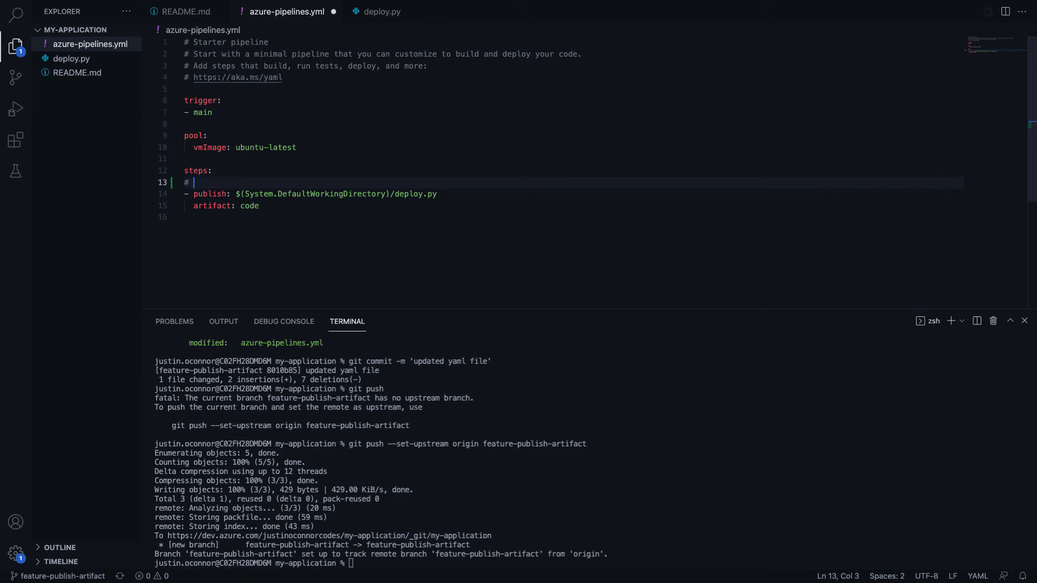
text( code linting)
key(Return)
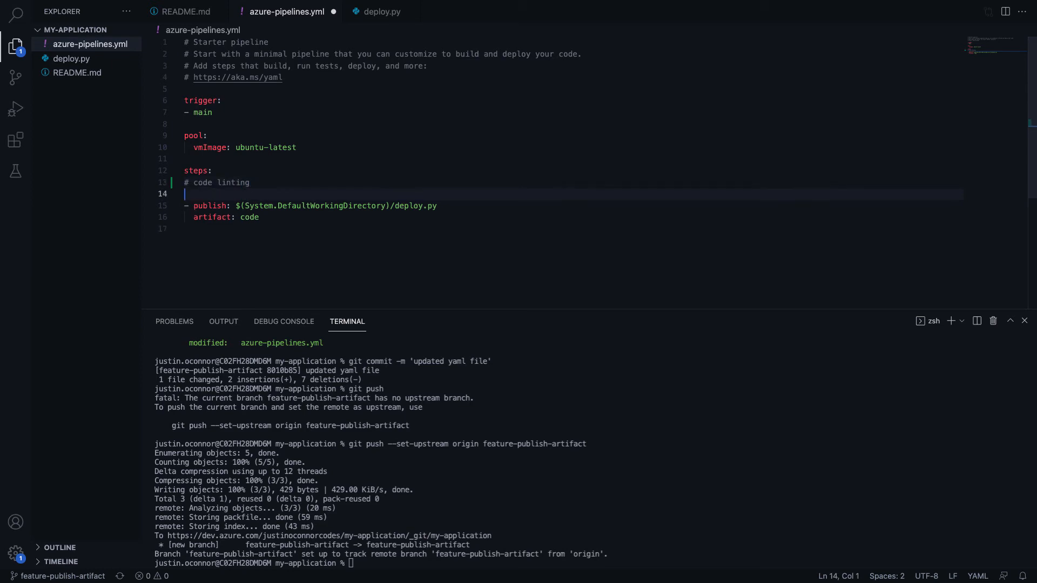
text(# security scanning)
key(Return)
text(# unit t)
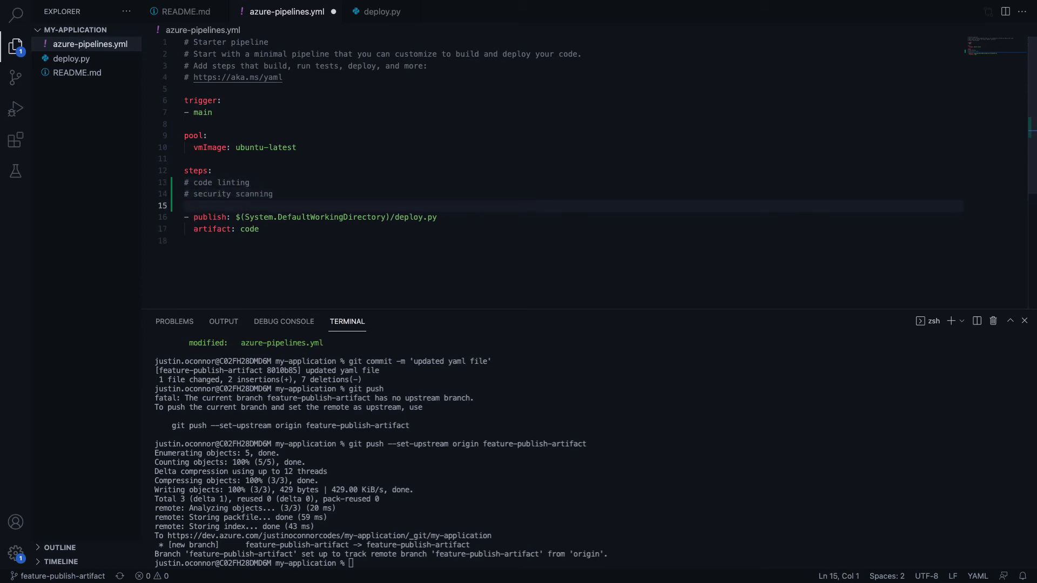
text(esting)
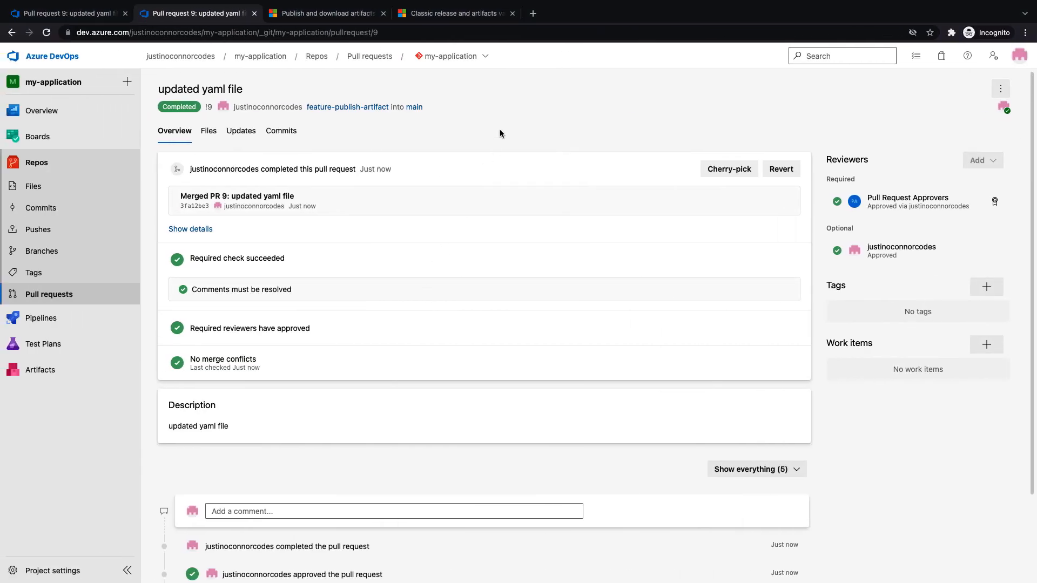
Add and save a build validation policy on main using the my-application pipeline
click(62, 252)
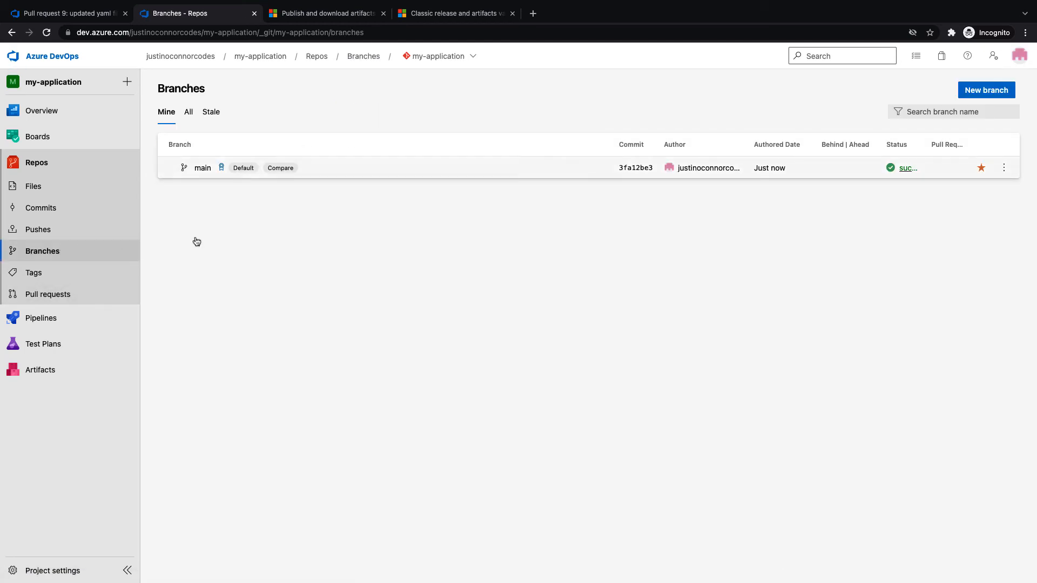
click(1004, 167)
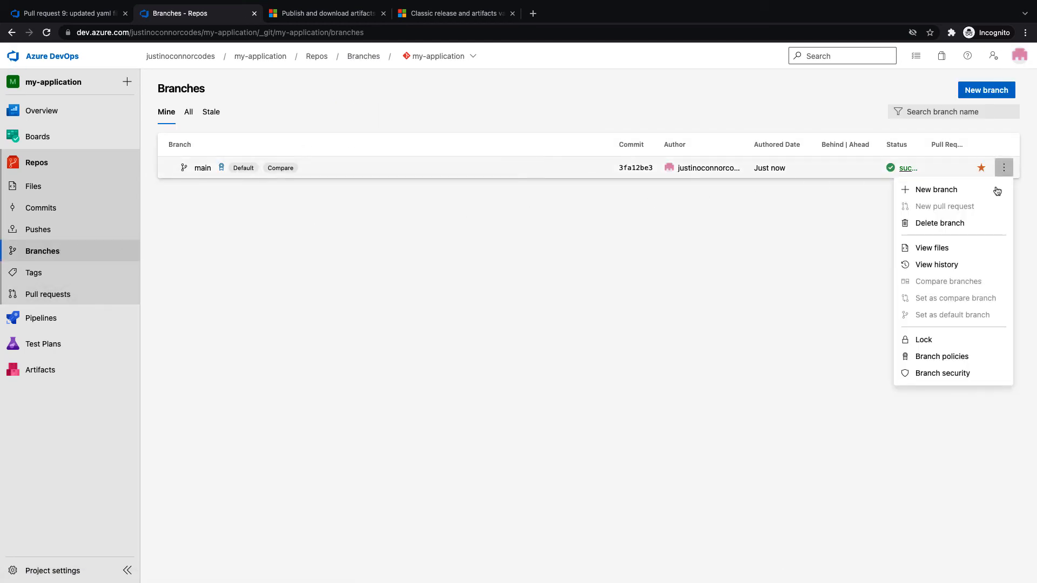
click(938, 356)
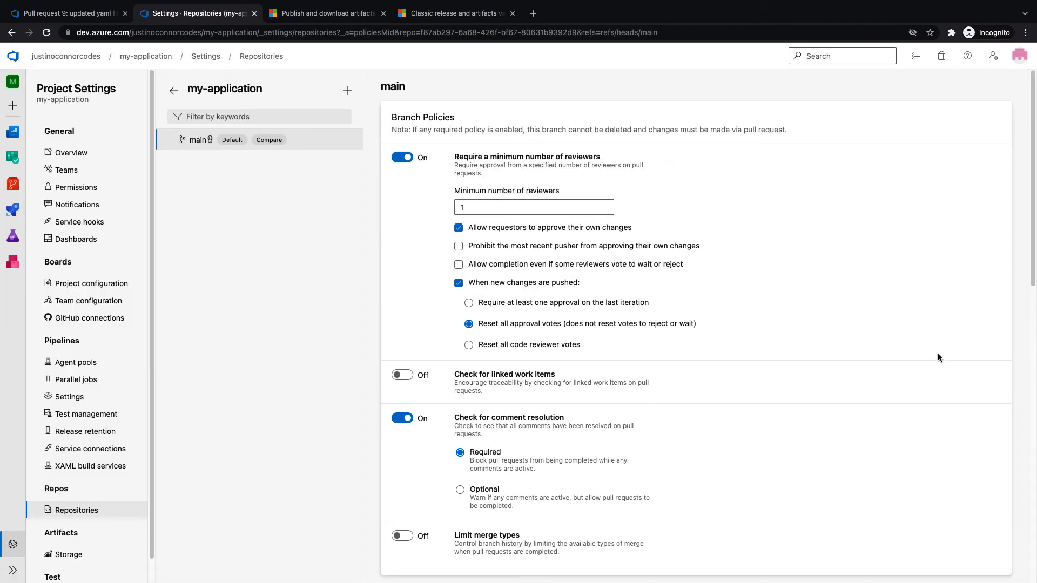
scroll(938, 353, down, 5)
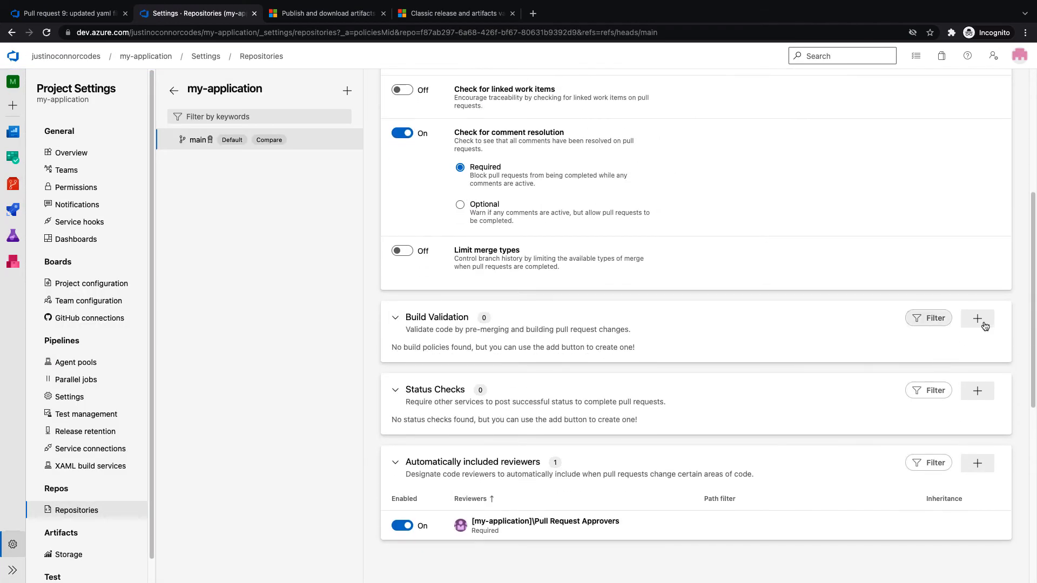
click(980, 323)
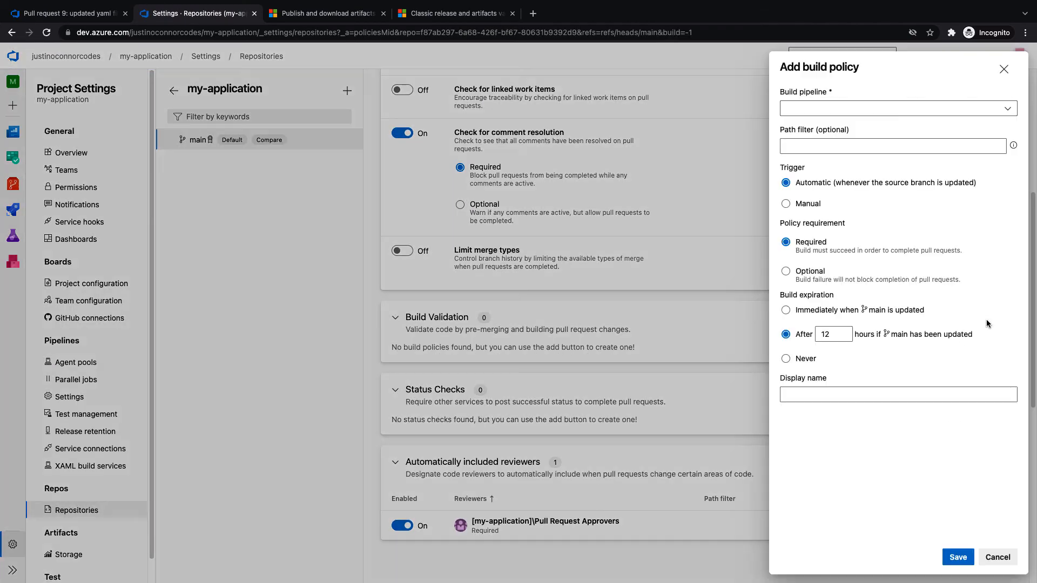
click(1012, 112)
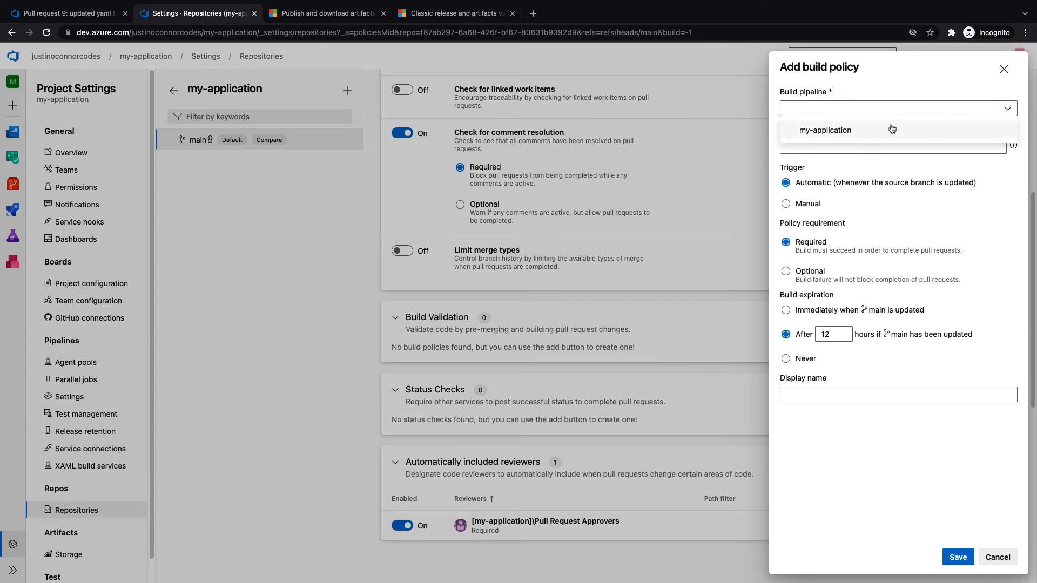
click(821, 136)
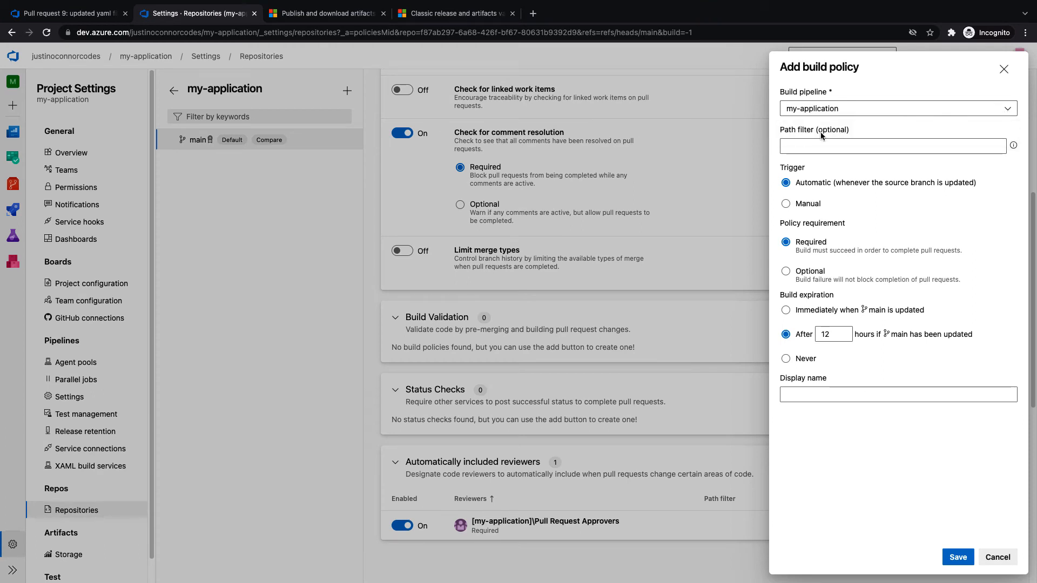
click(853, 136)
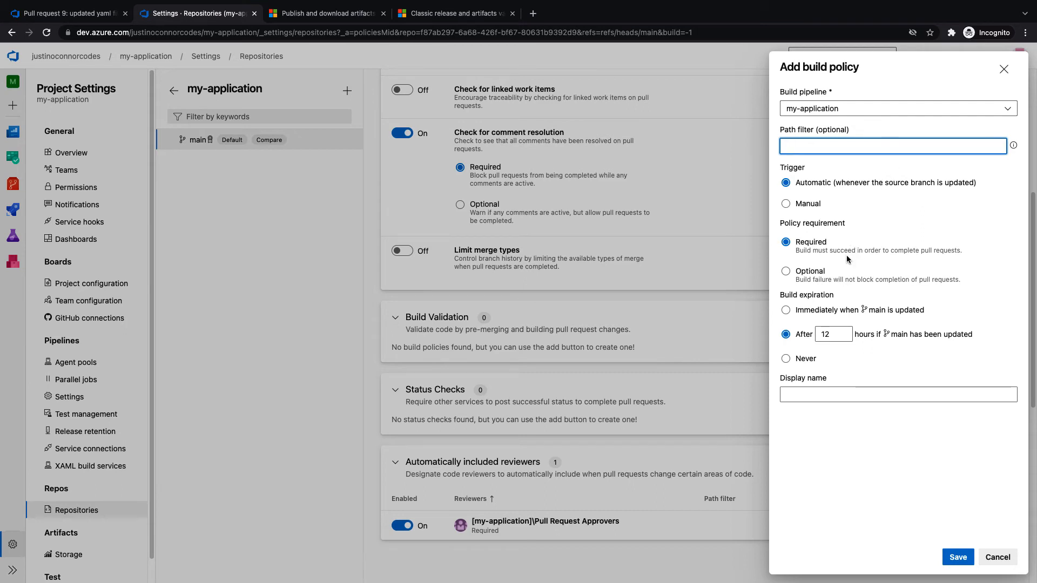
click(959, 558)
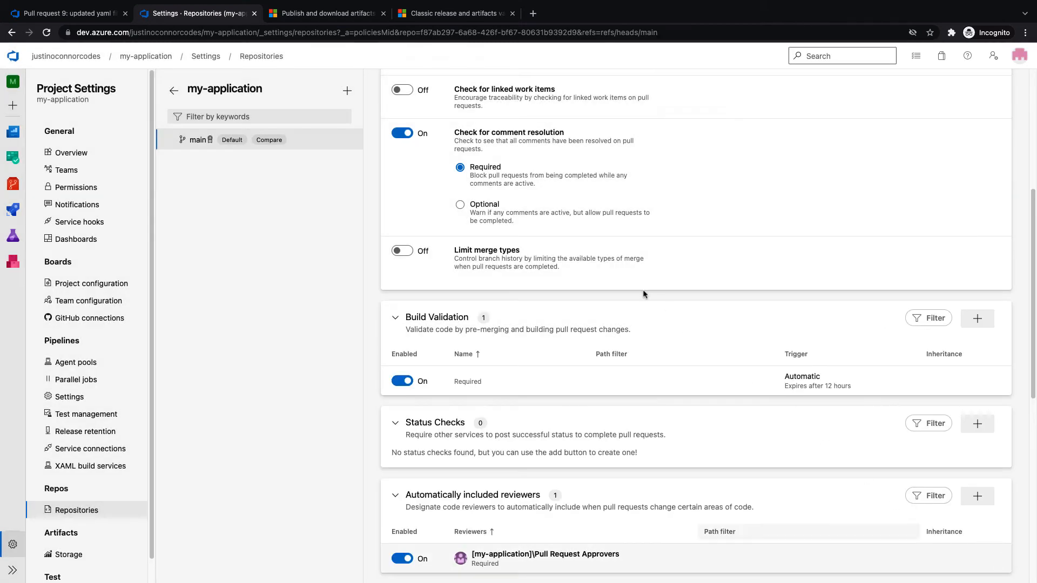
scroll(642, 292, up, 5)
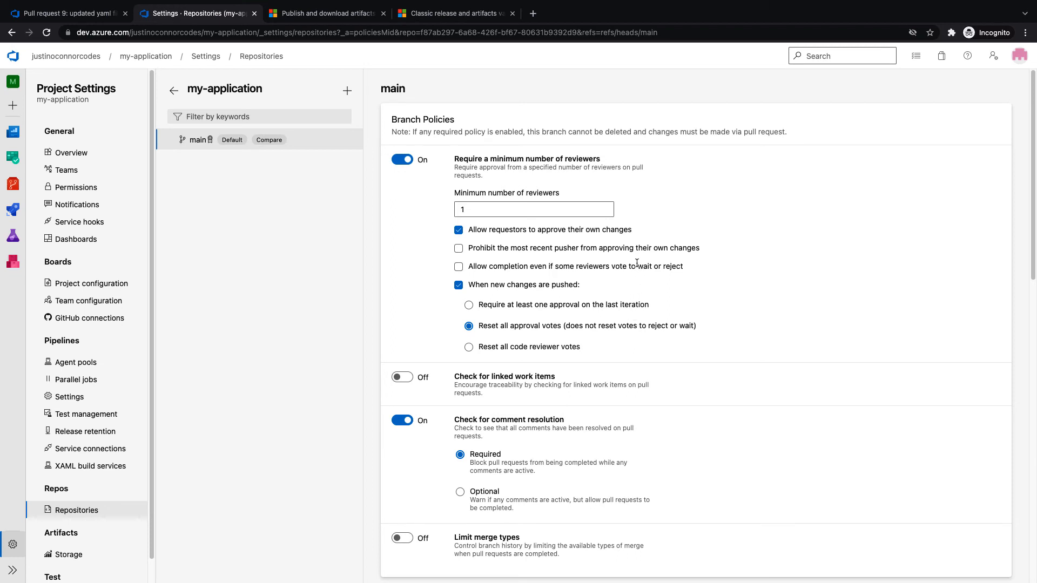
Navigate from the repository files and pull requests to the Pipelines overview
click(19, 191)
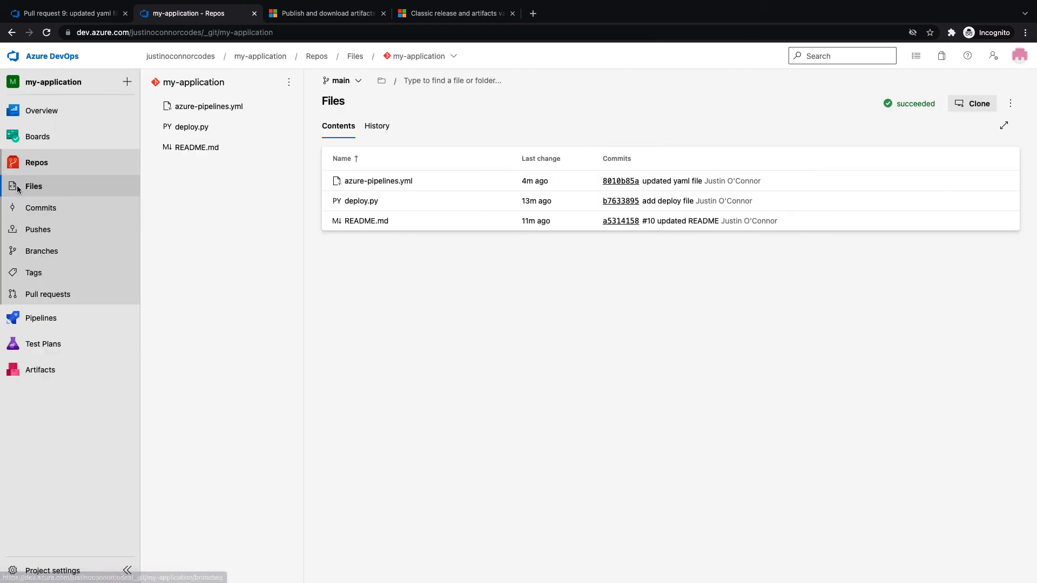
click(69, 292)
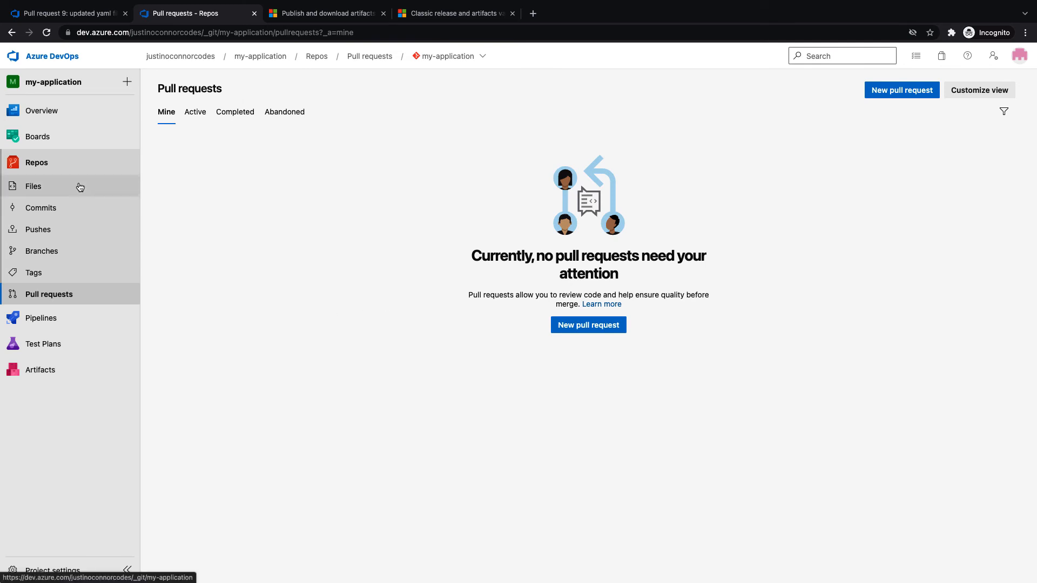
mouse_move(93, 329)
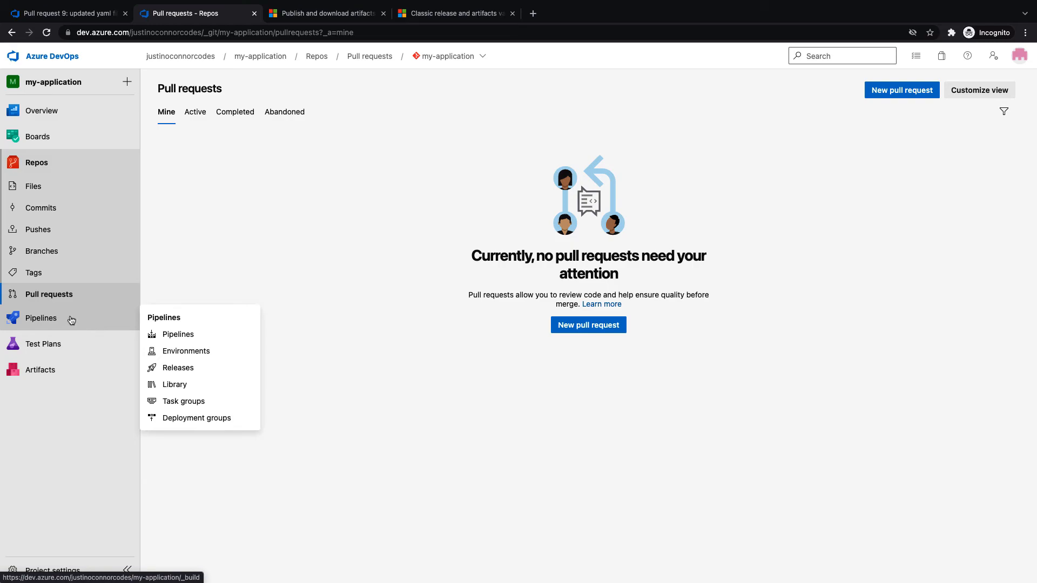
click(67, 319)
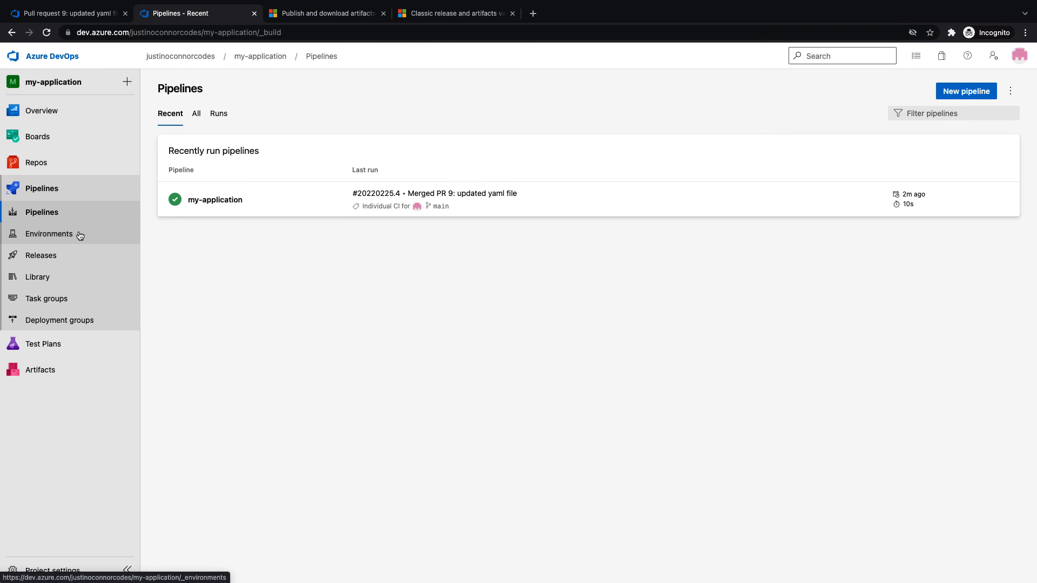
Check Environments, dismiss the Create environment form, and open the Releases page
click(79, 234)
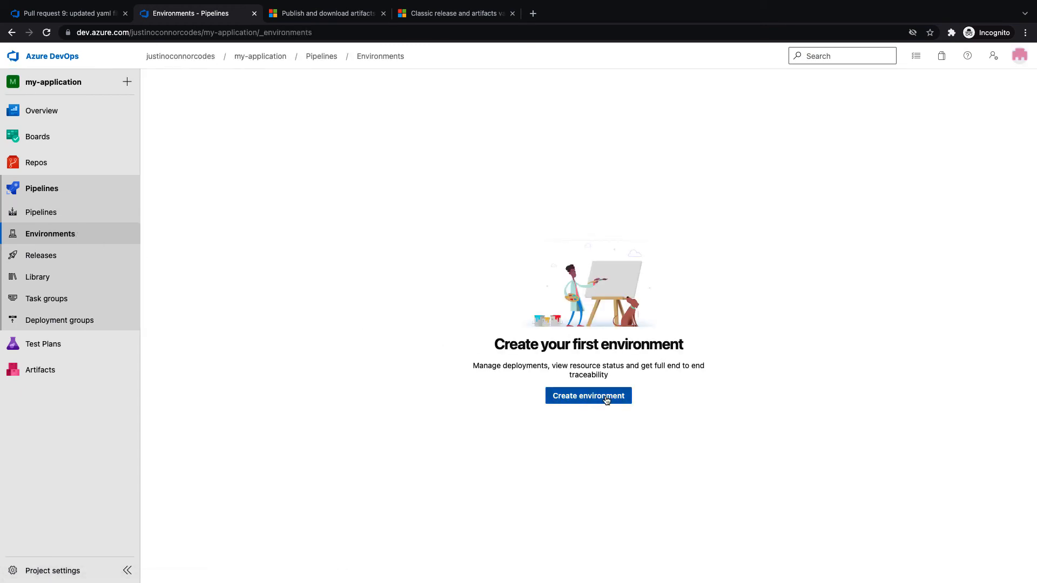
click(606, 400)
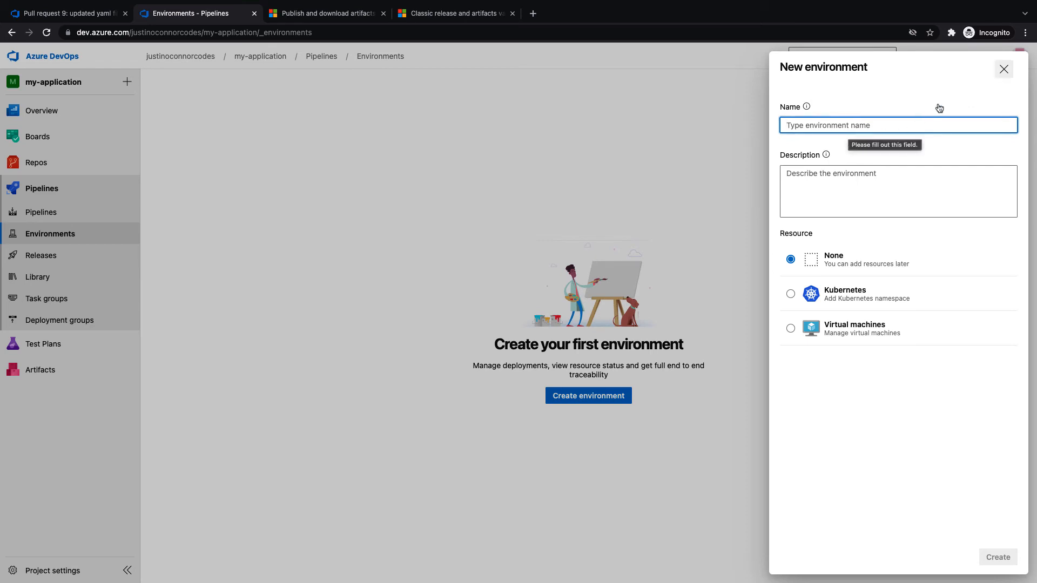
click(1004, 69)
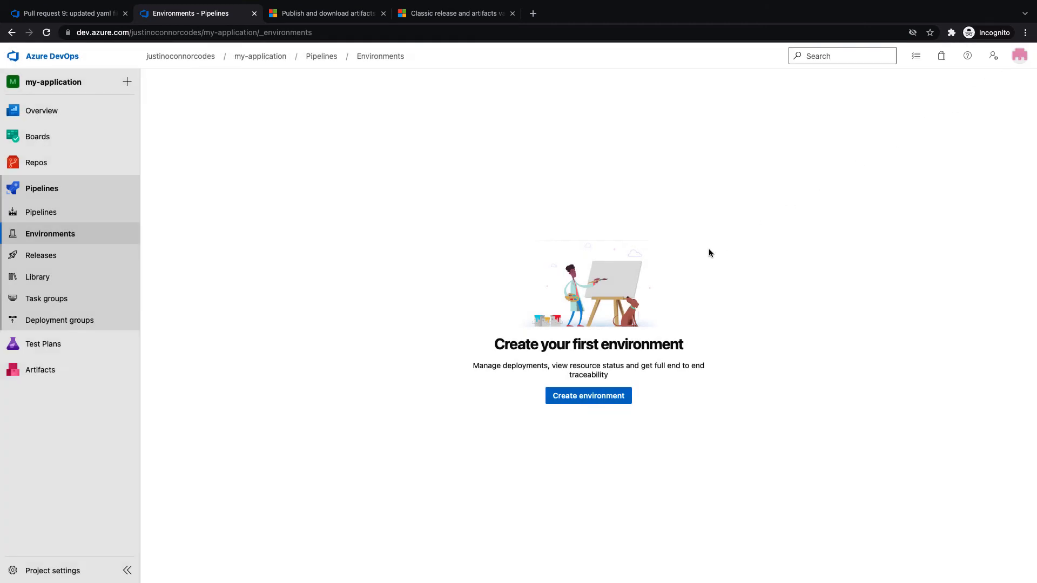
click(42, 259)
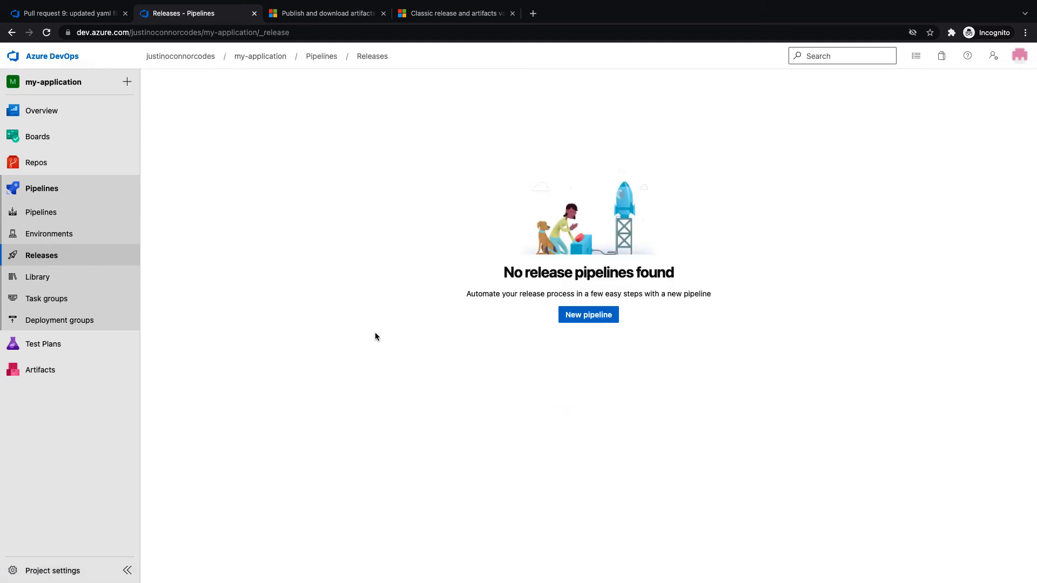
Start a new release pipeline and apply the Empty job template to Stage 1
click(593, 322)
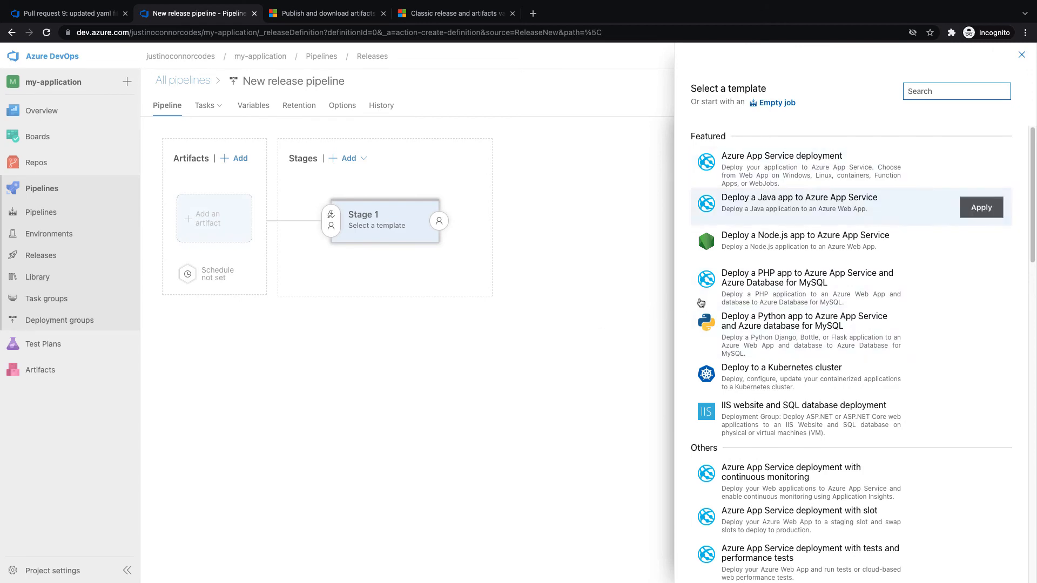
scroll(805, 281, down, 20)
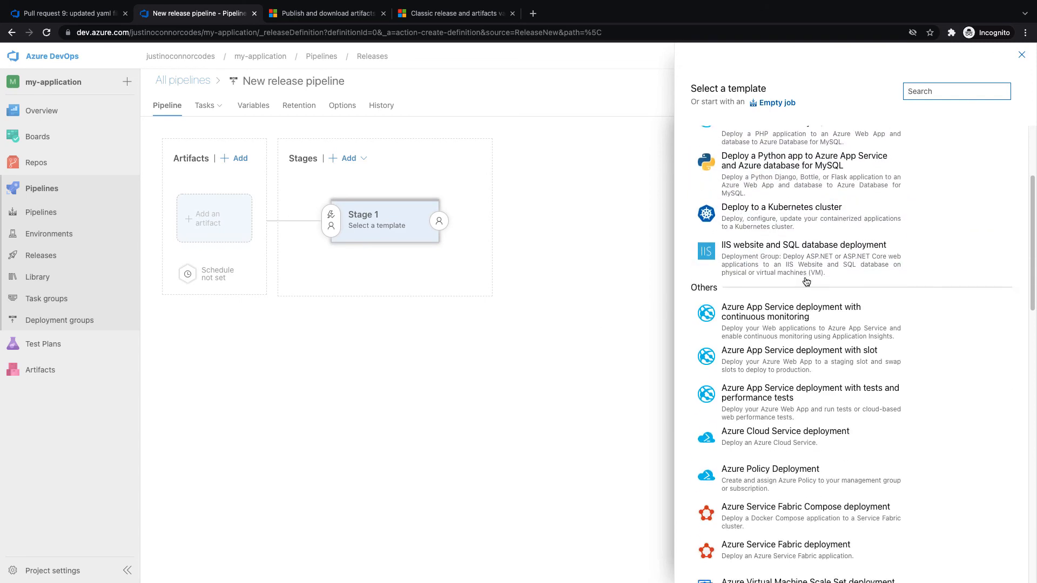
key(Down)
key(Down)
key(Down)
key(Down)
key(Down)
key(Down)
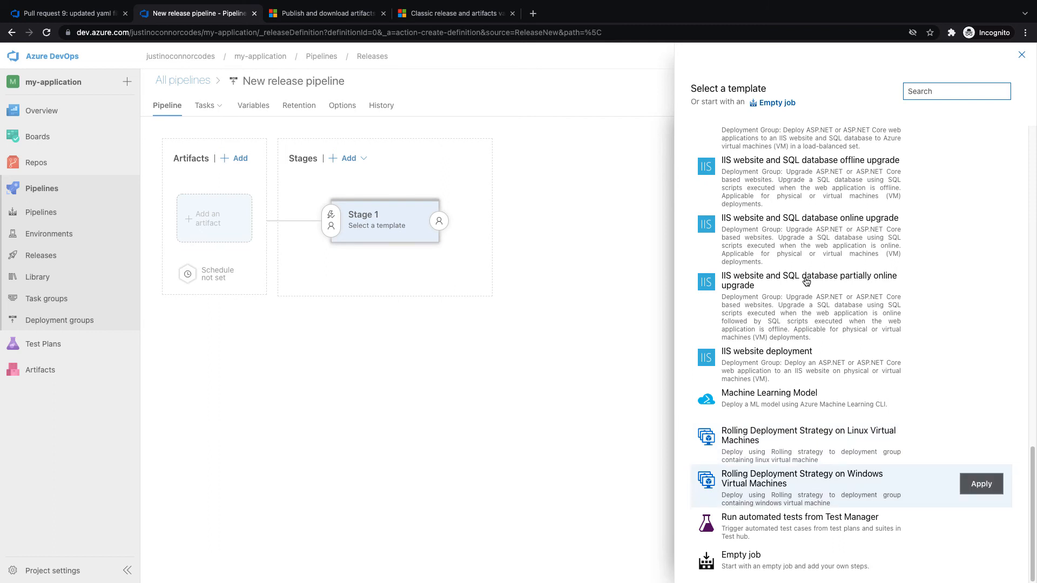
key(Up)
key(Up)
key(Down)
key(Down)
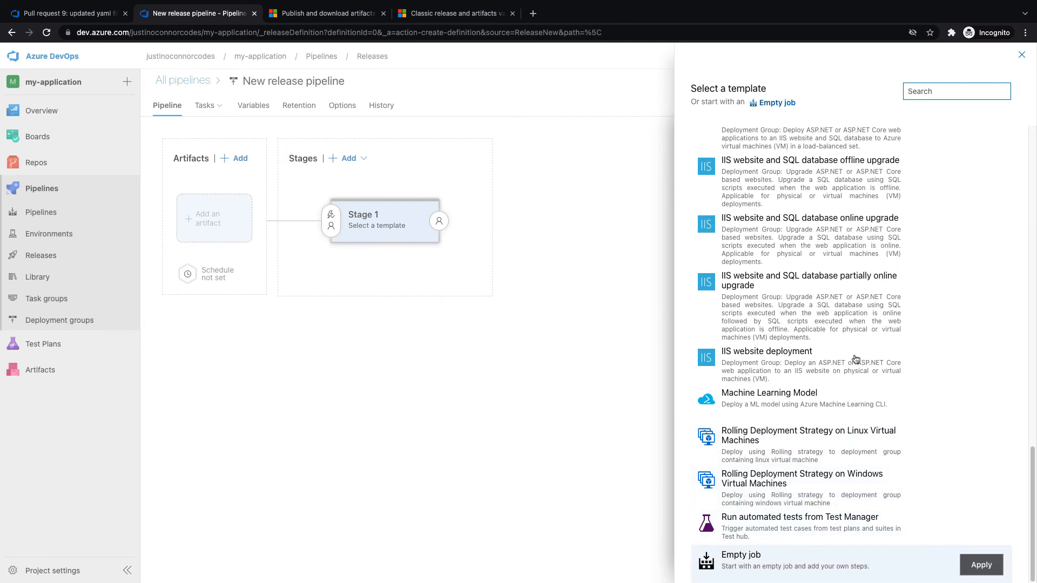
click(987, 567)
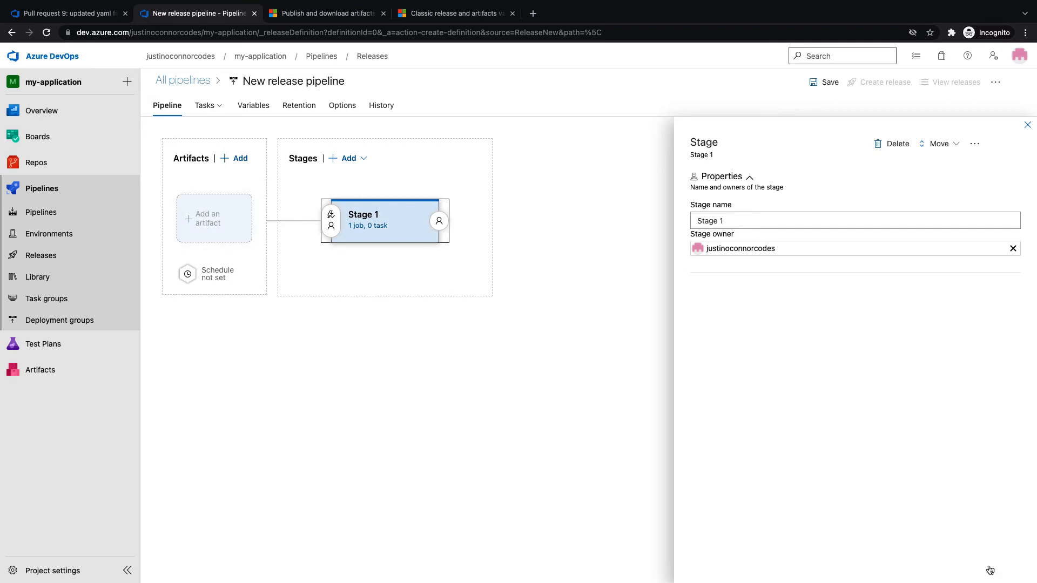
Add the my-application build as an artifact with source alias 'artifact'
click(241, 227)
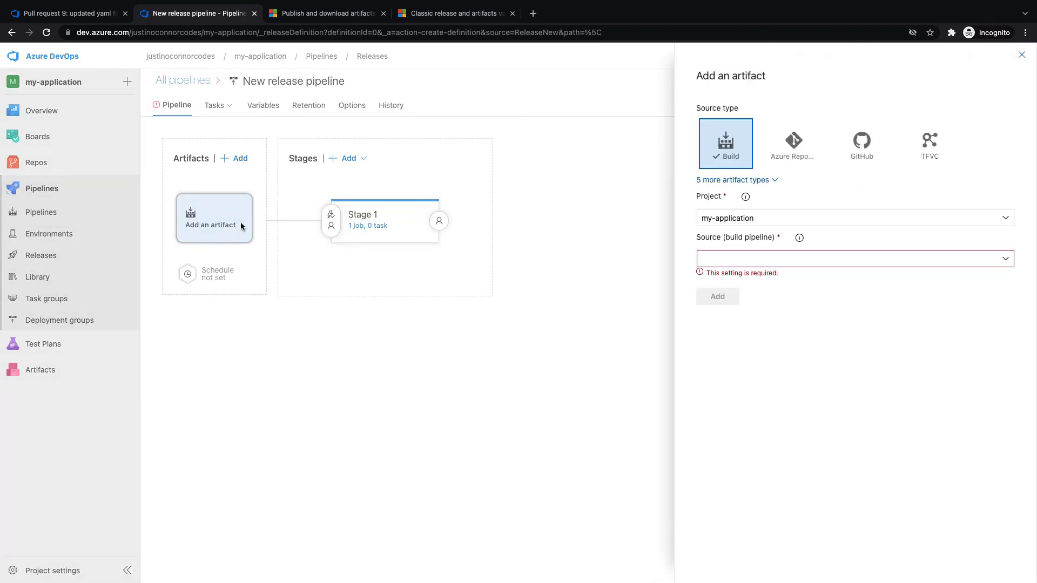
click(1006, 260)
click(768, 276)
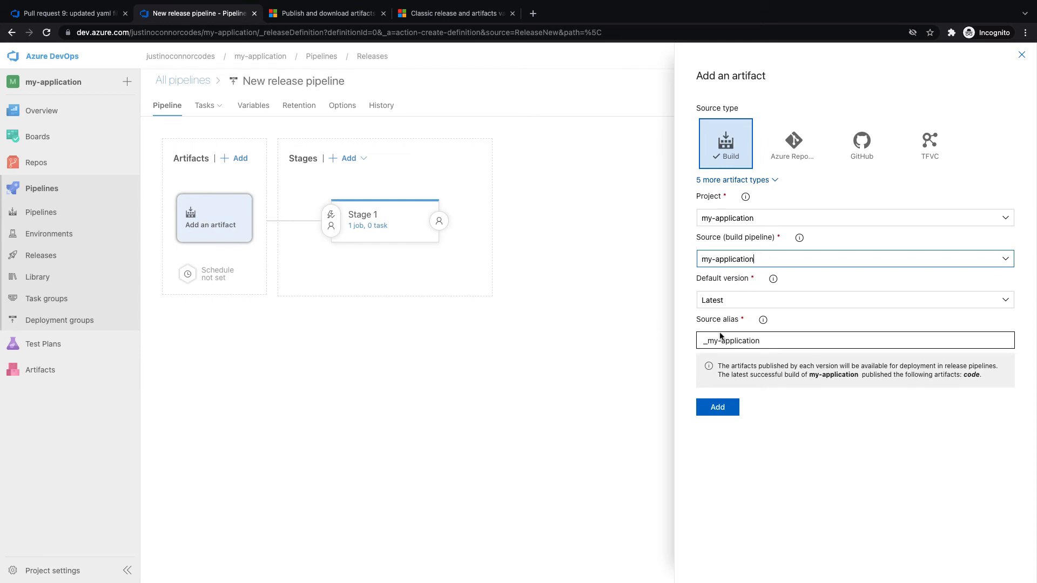
triple_click(764, 341)
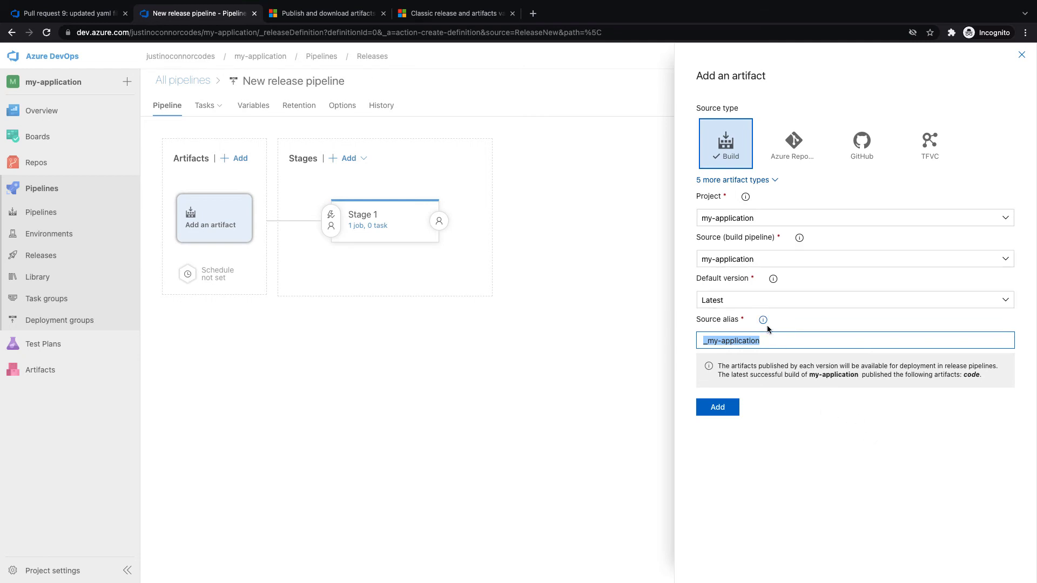
text(artifact)
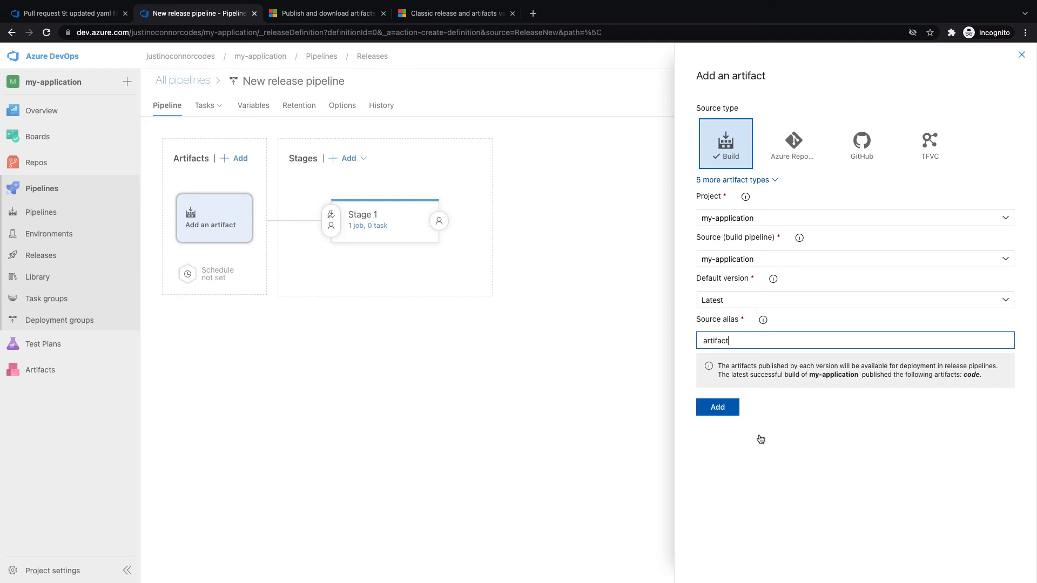
click(715, 411)
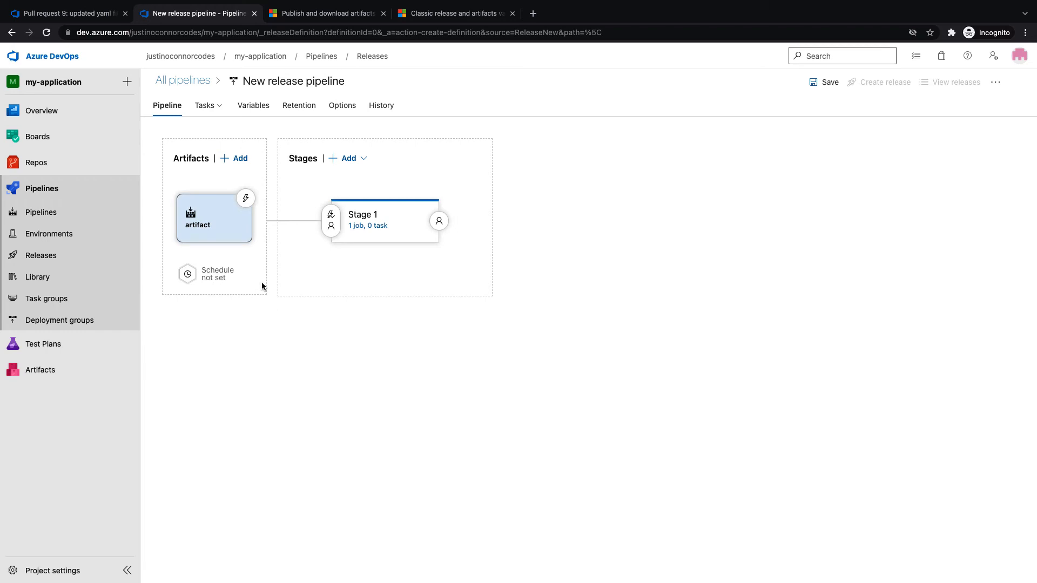
Enable the artifact's continuous deployment trigger with an include branch filter for main
click(246, 199)
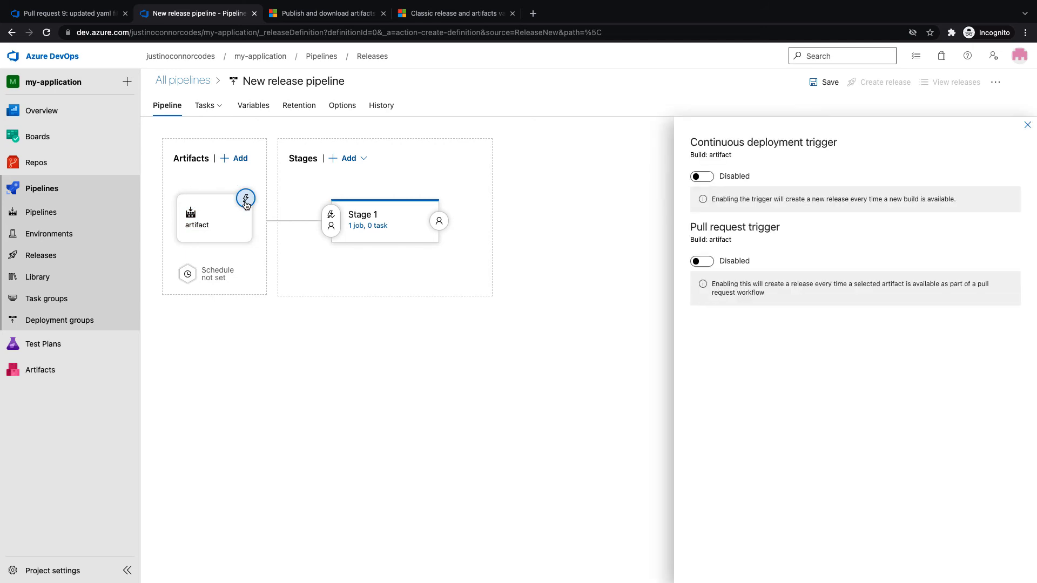
click(699, 178)
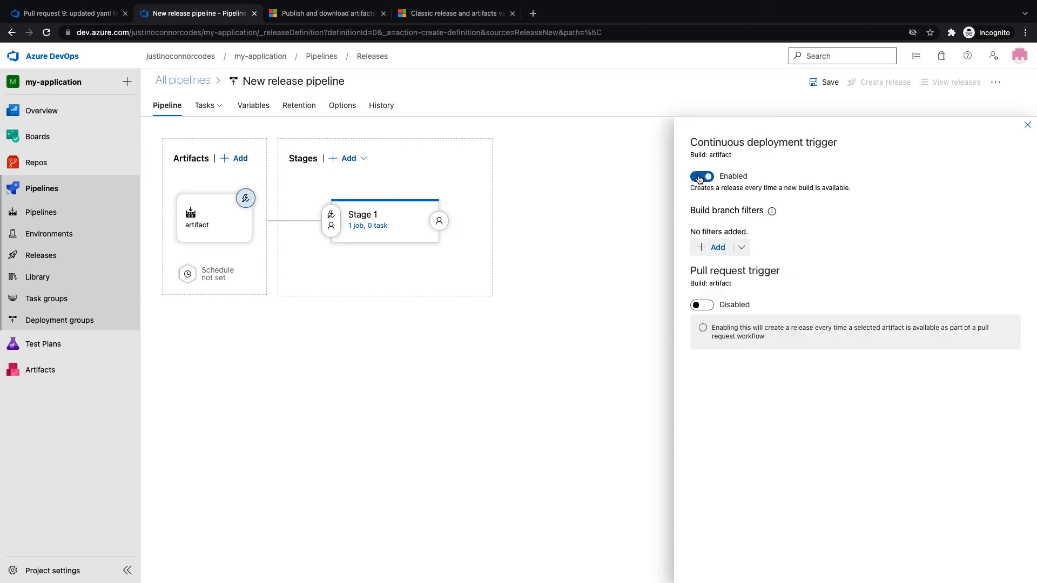
click(719, 248)
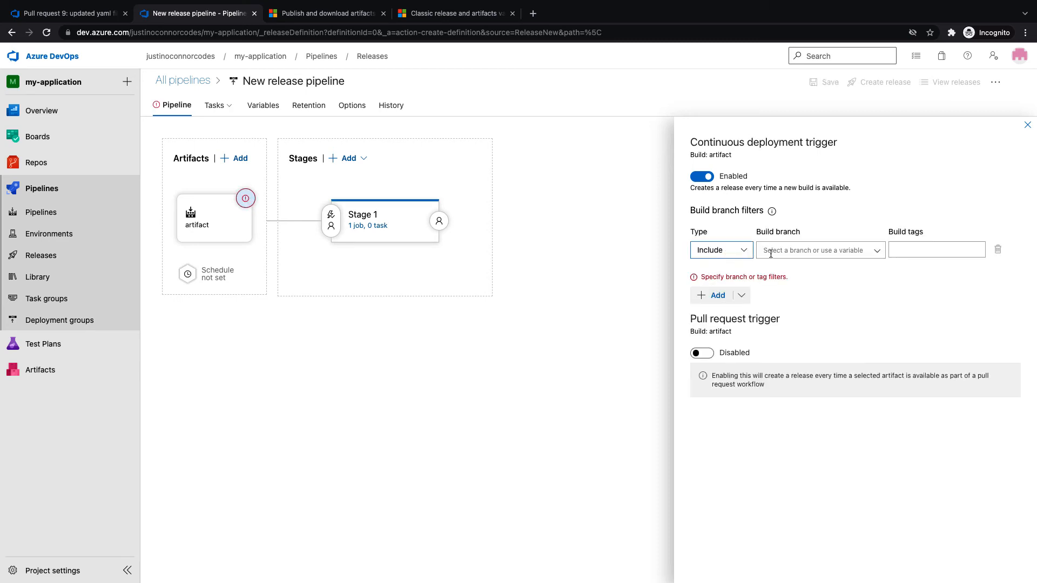
click(881, 258)
click(809, 268)
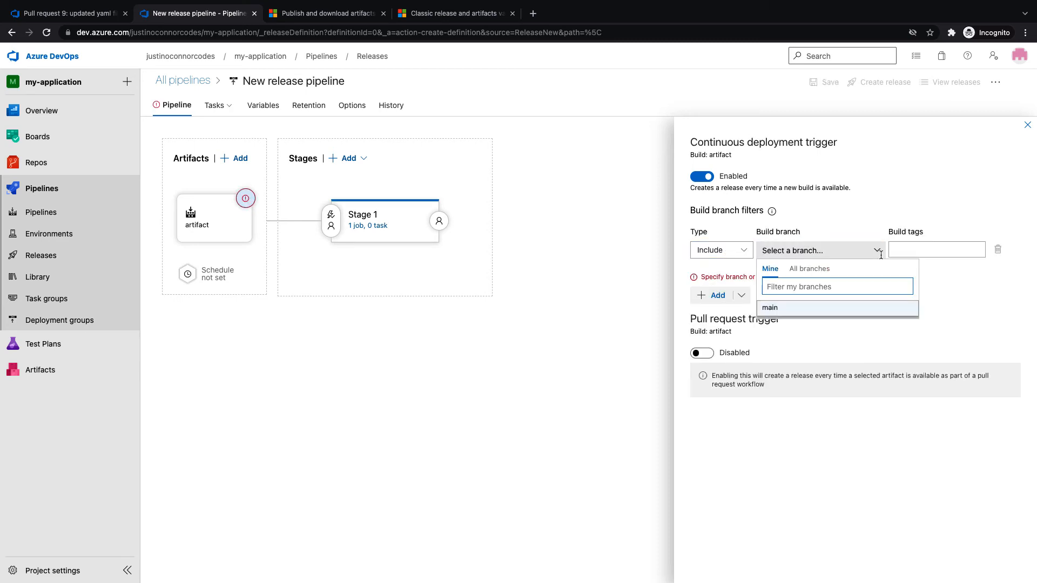
click(790, 306)
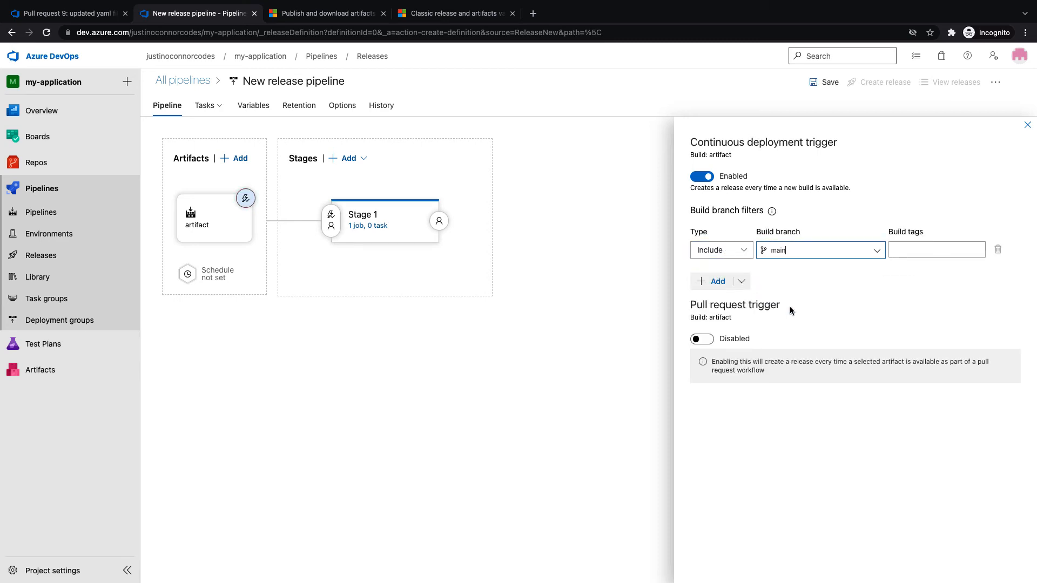
Enable the pull request trigger with main as the target branch
click(703, 339)
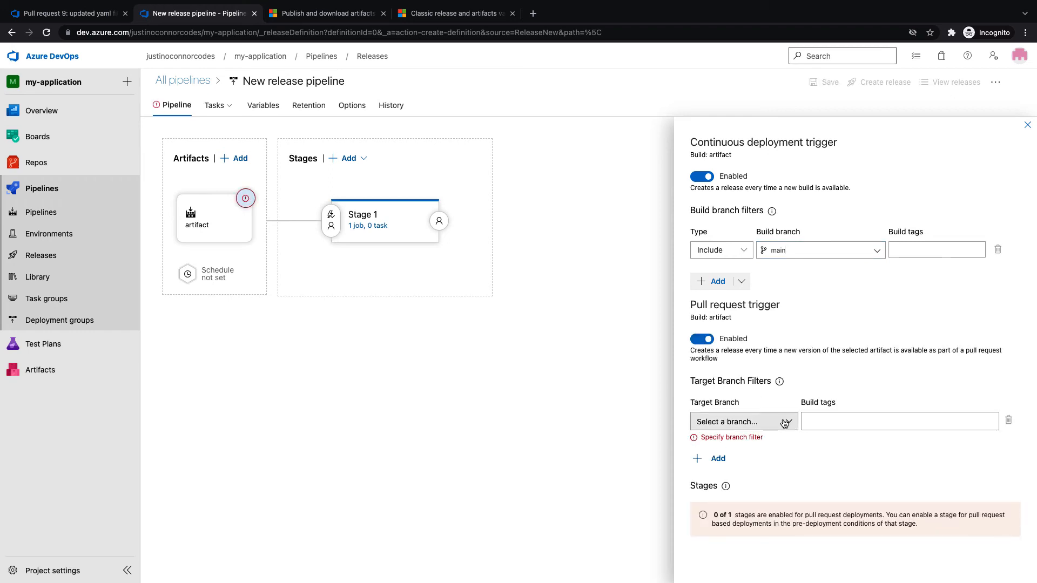
click(784, 423)
click(742, 484)
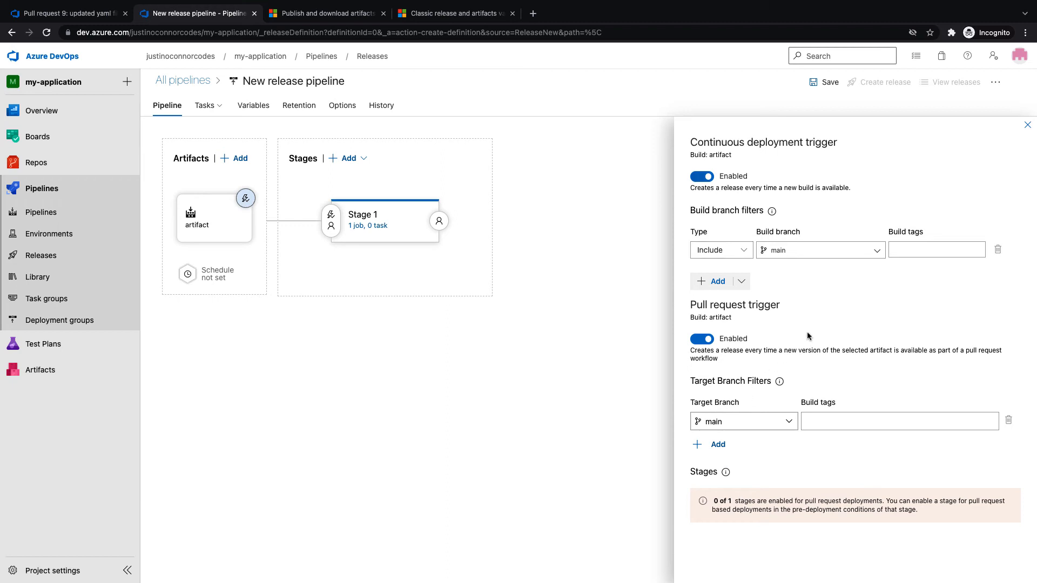
click(1027, 125)
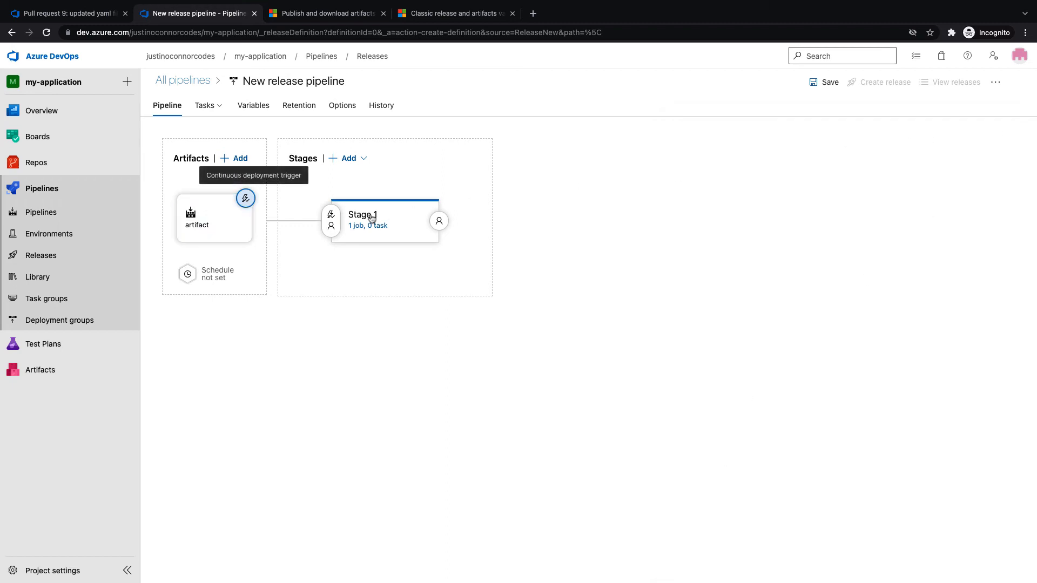
Add a pre-deployment artifact filter on Stage 1 restricting deployments to the main branch
click(331, 219)
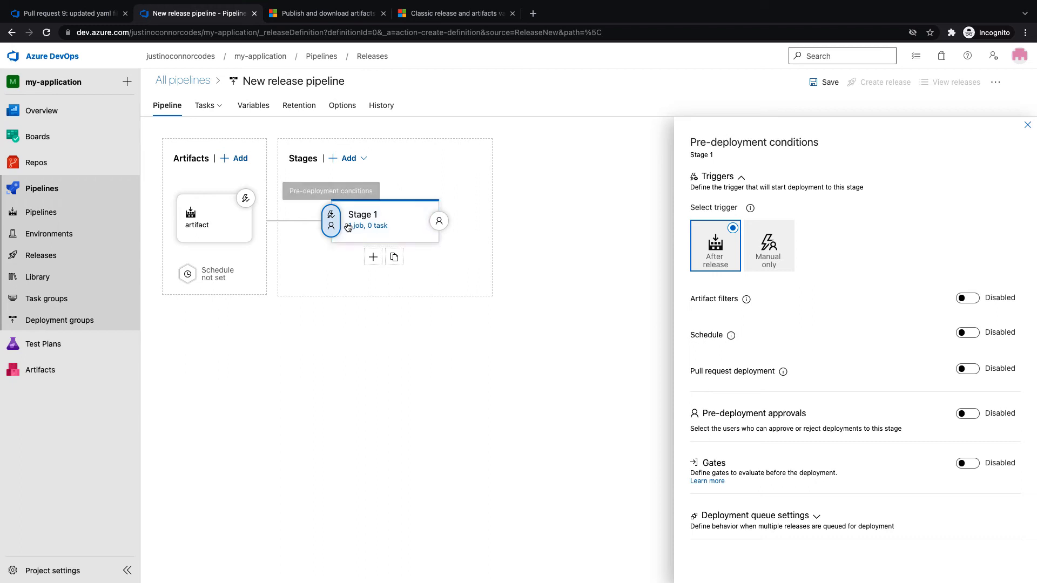
click(970, 304)
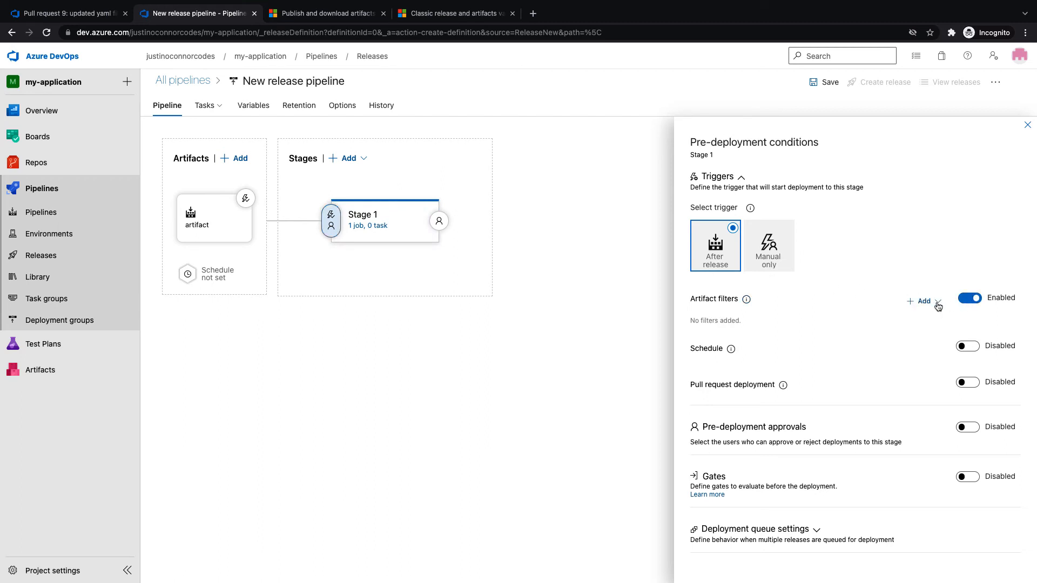
click(920, 304)
click(920, 322)
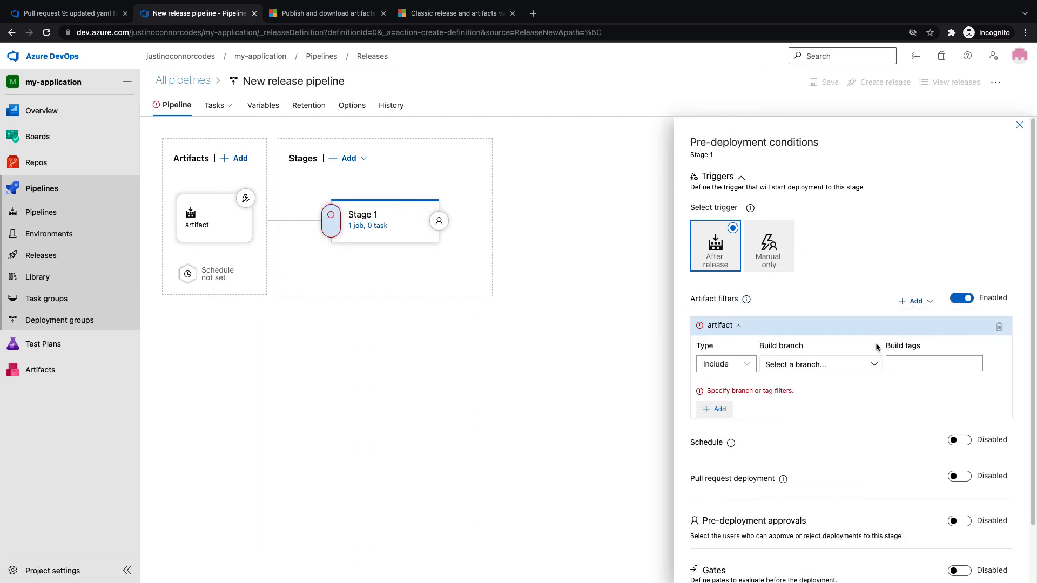
click(820, 365)
click(787, 421)
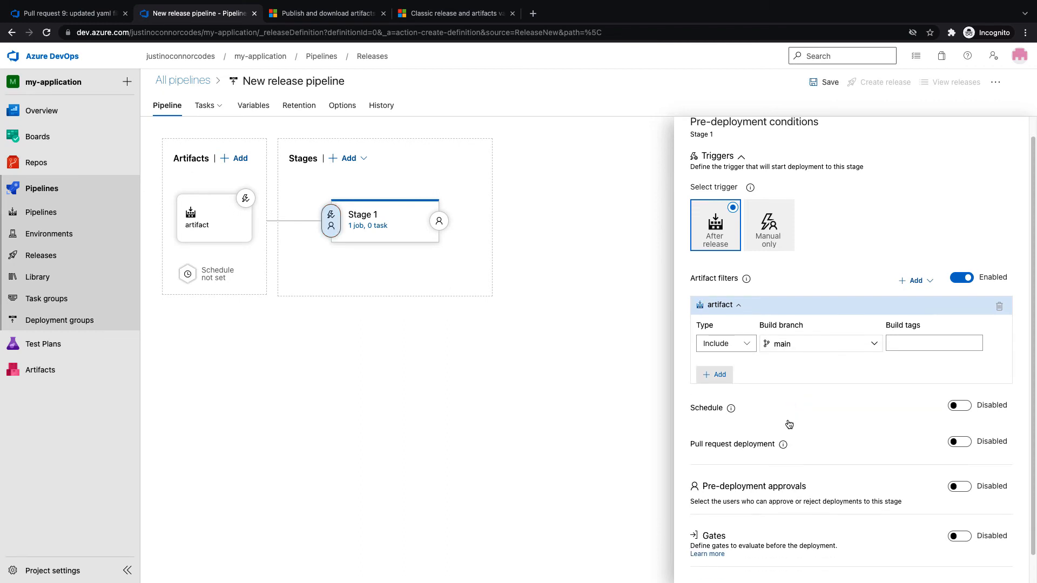
Enable pull request deployment and pre-deployment approvals for Stage 1
scroll(787, 420, down, 1)
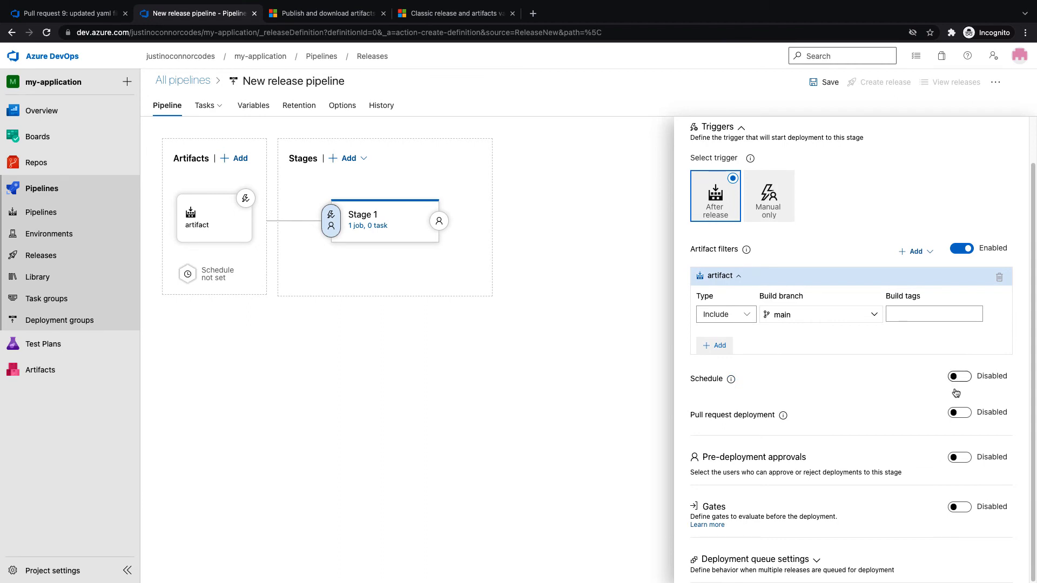
click(960, 413)
scroll(786, 413, up, 2)
scroll(783, 411, down, 2)
click(959, 459)
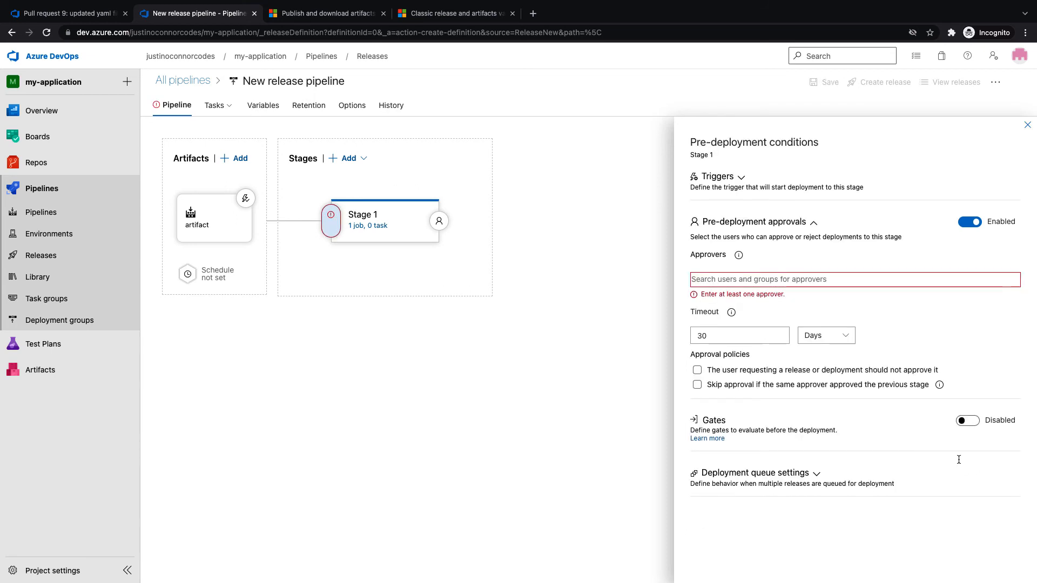
click(1024, 126)
click(400, 224)
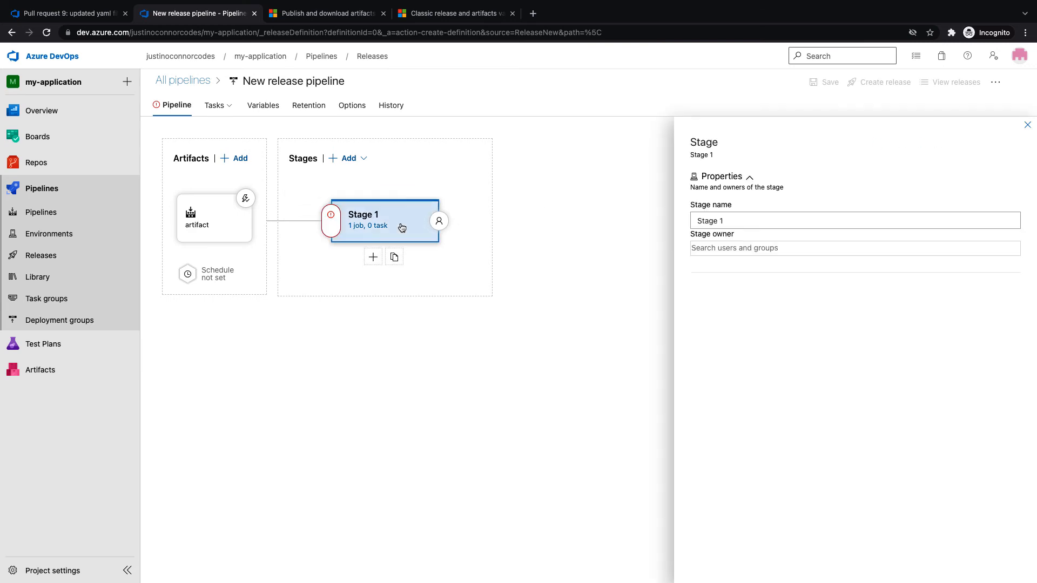
Rename Stage 1 to Development
click(373, 226)
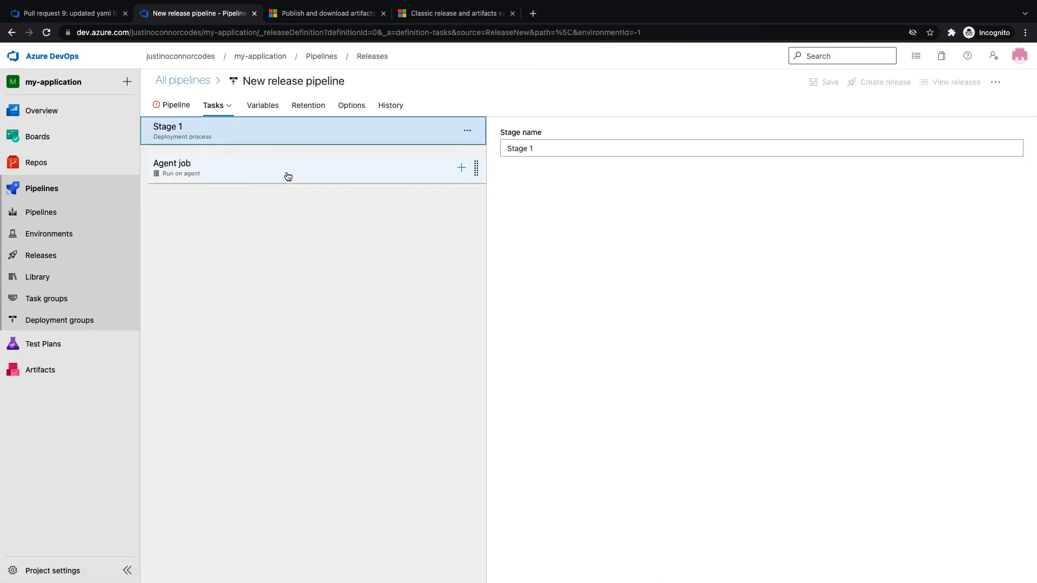
click(288, 176)
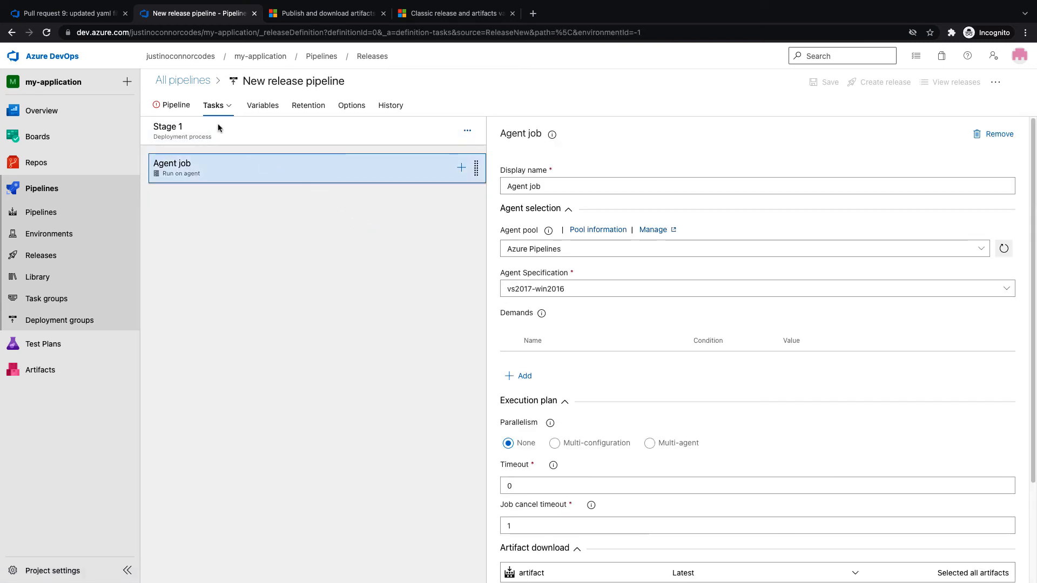
click(187, 105)
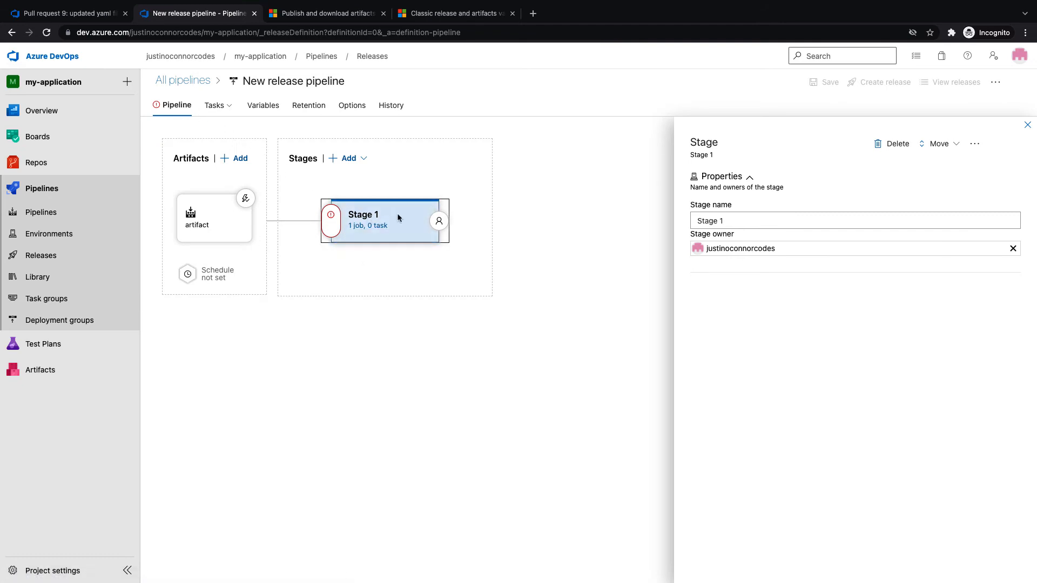
drag(729, 221, 650, 227)
text(Development)
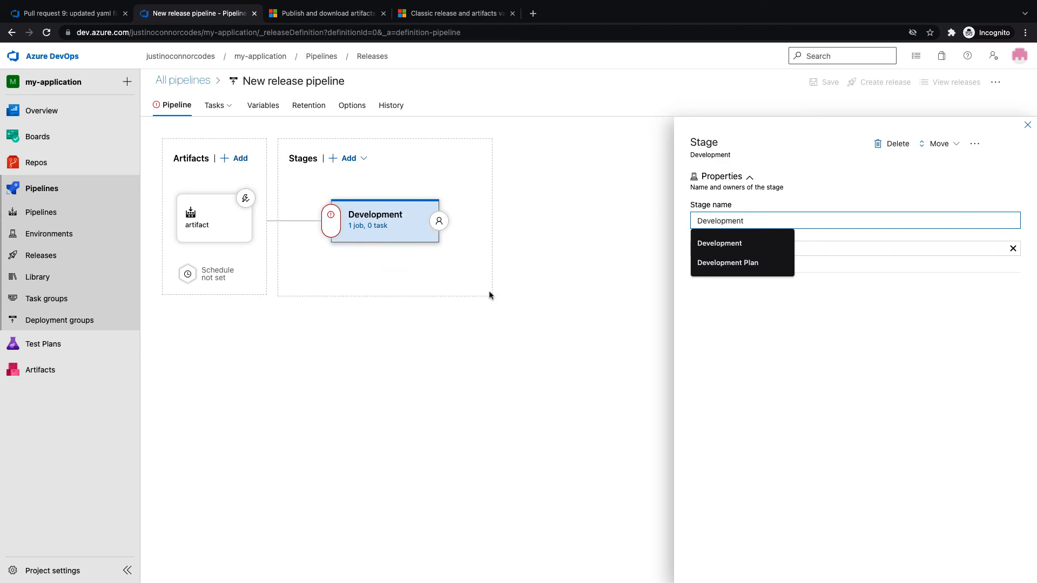
click(455, 285)
Add a Python script task to the Development stage's agent job
click(383, 233)
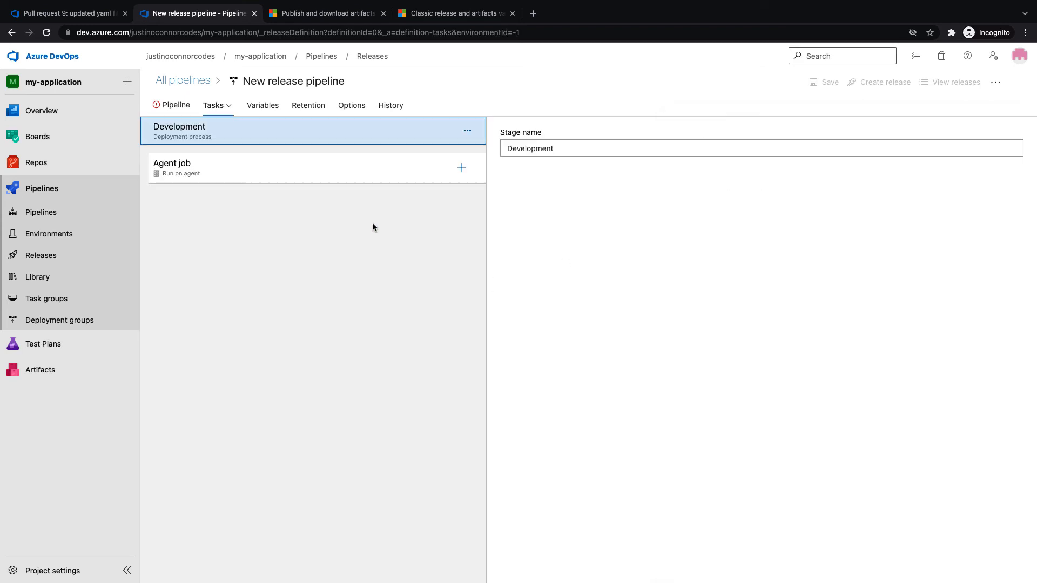
click(253, 177)
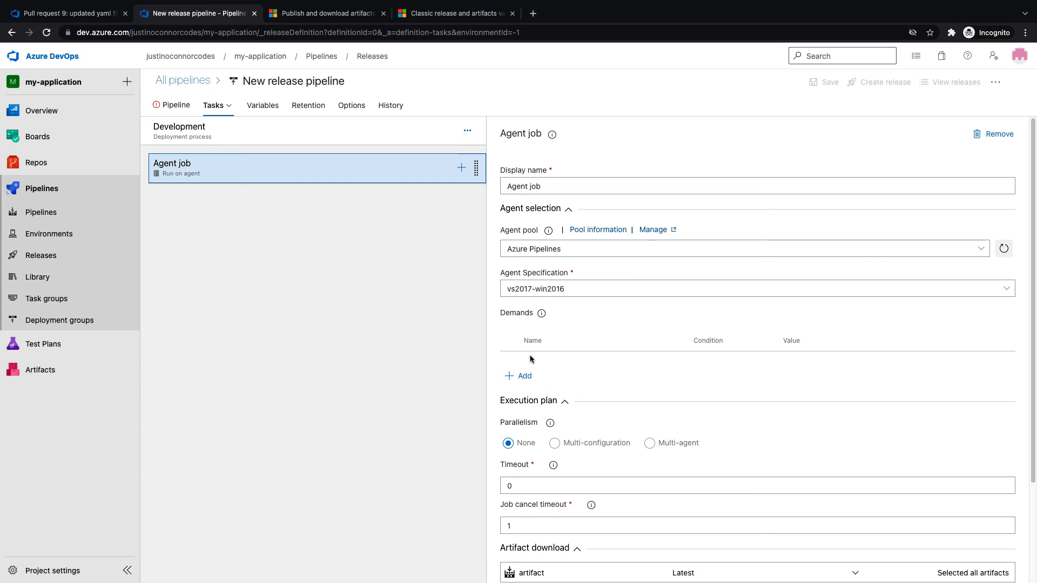
click(462, 167)
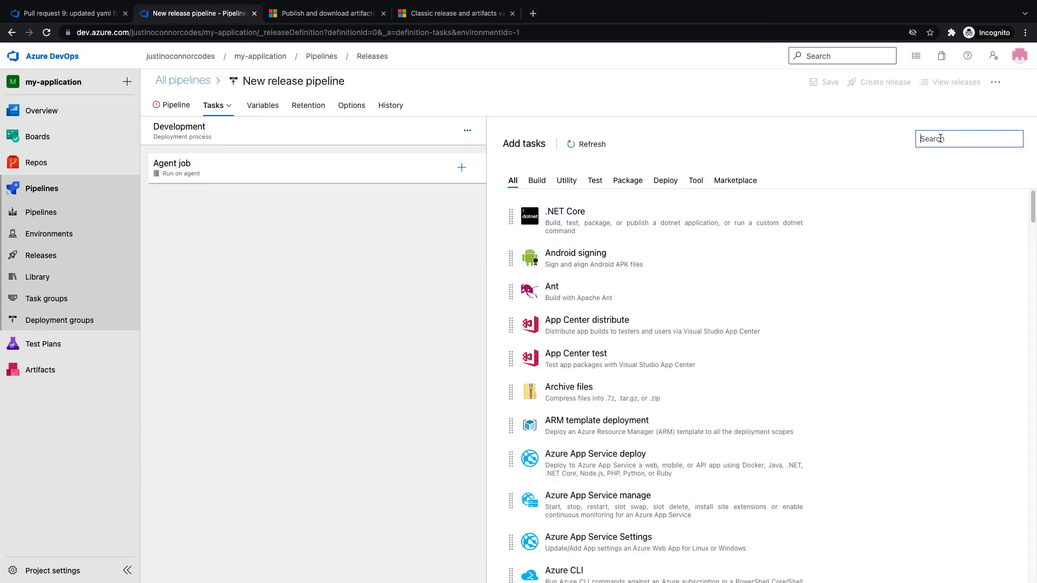
text(python)
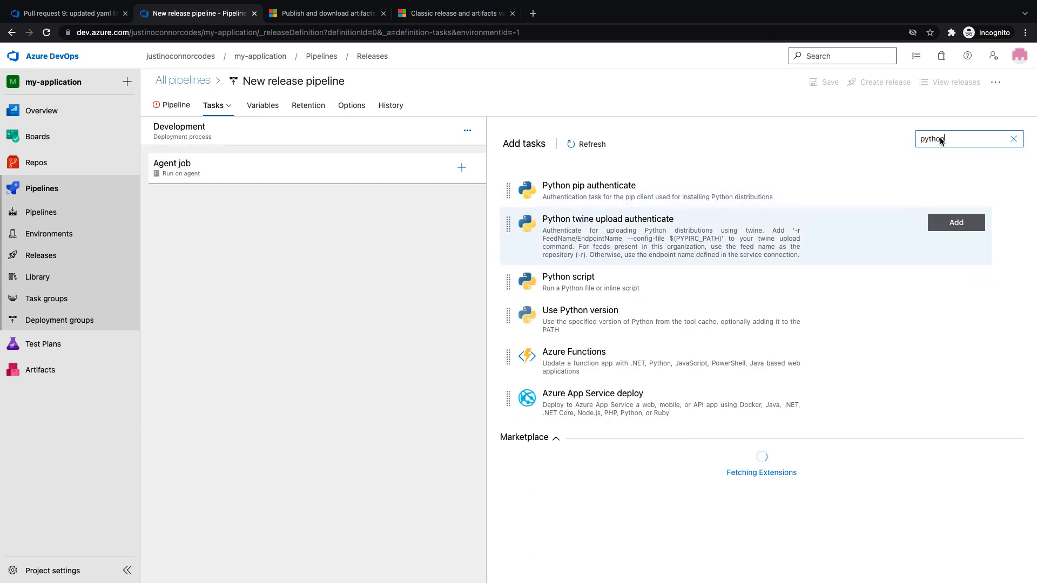
click(946, 280)
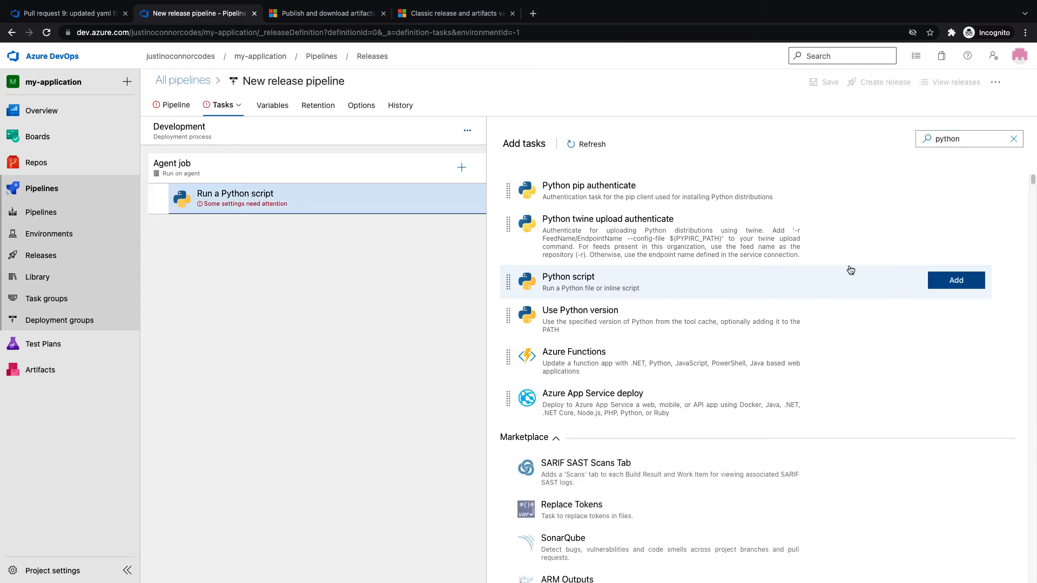
click(262, 196)
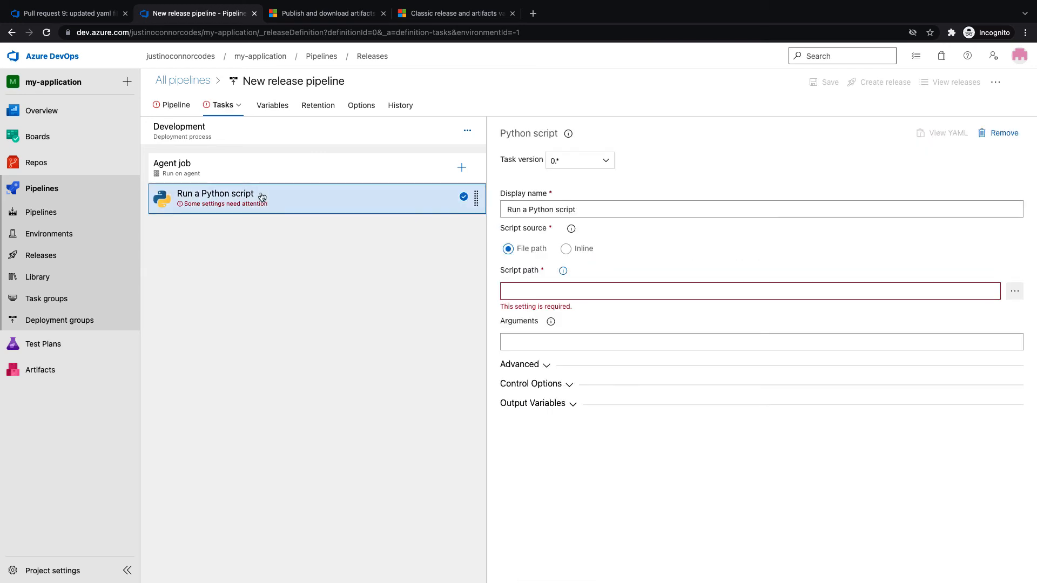
Set the script path to $(System.DefaultWorkingDirectory)/artifact/code/deploy.py with argument development
click(541, 293)
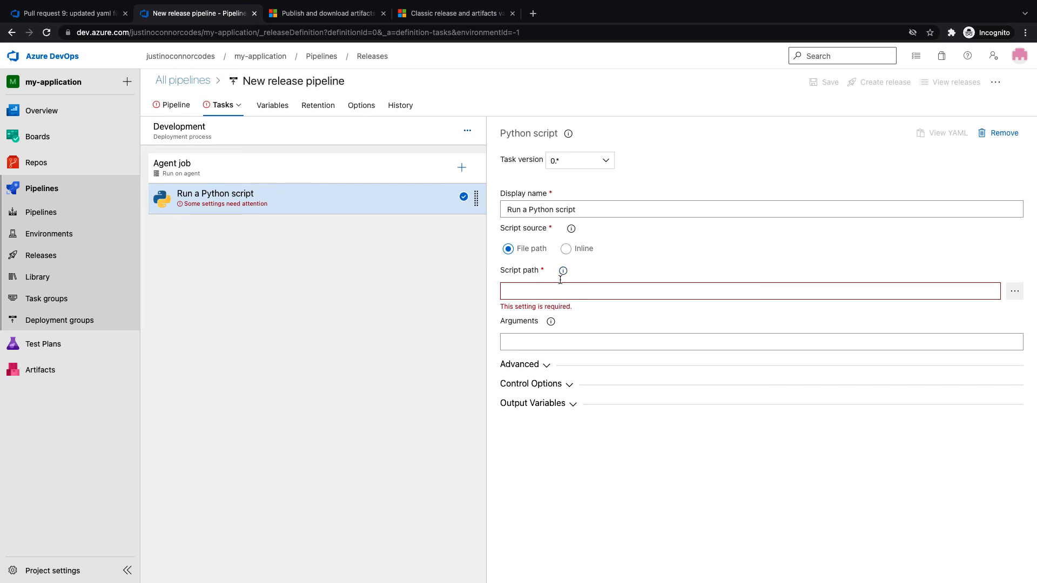
text($)
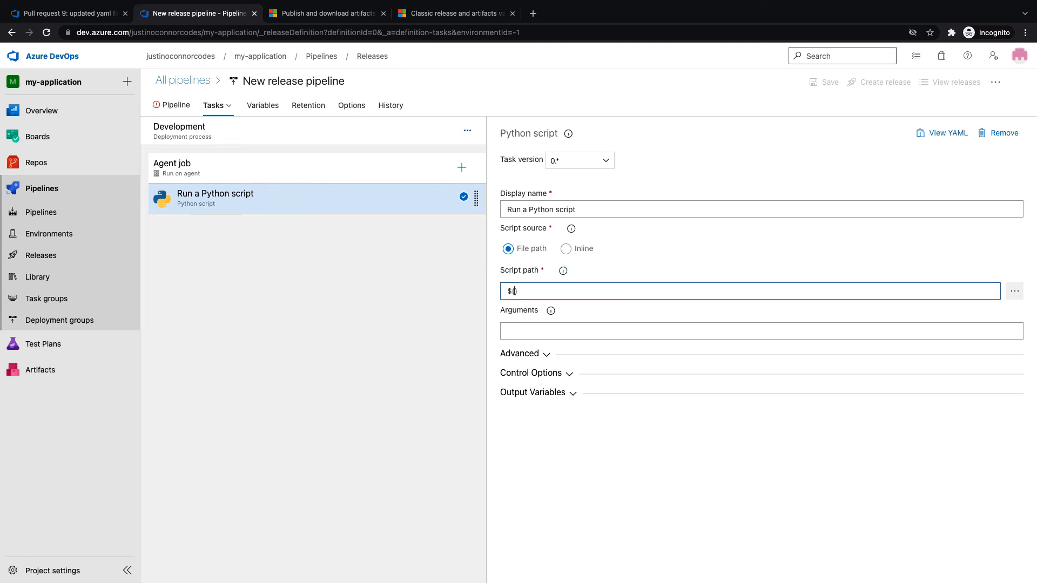
text((System.Dev)
key(BackSpace)
text(faultWorkingDire)
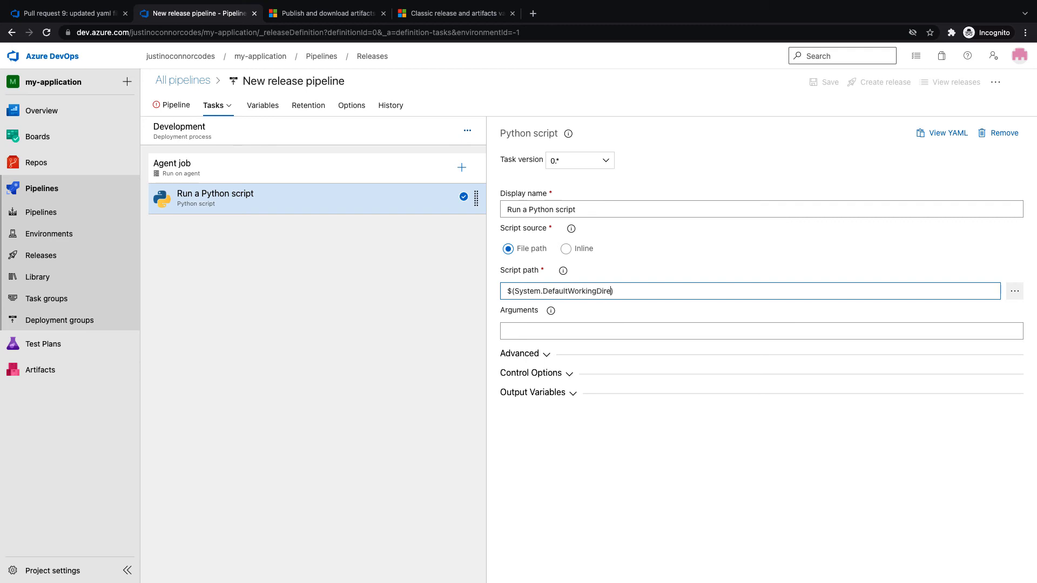
text(ctory)
text(/artifacat/cocde/deploy.py)
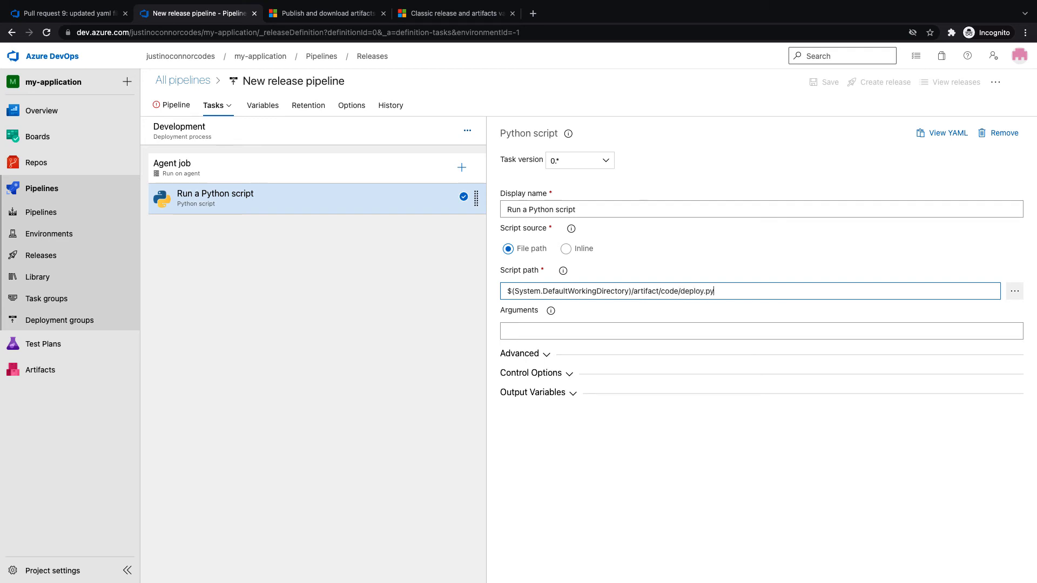
click(528, 331)
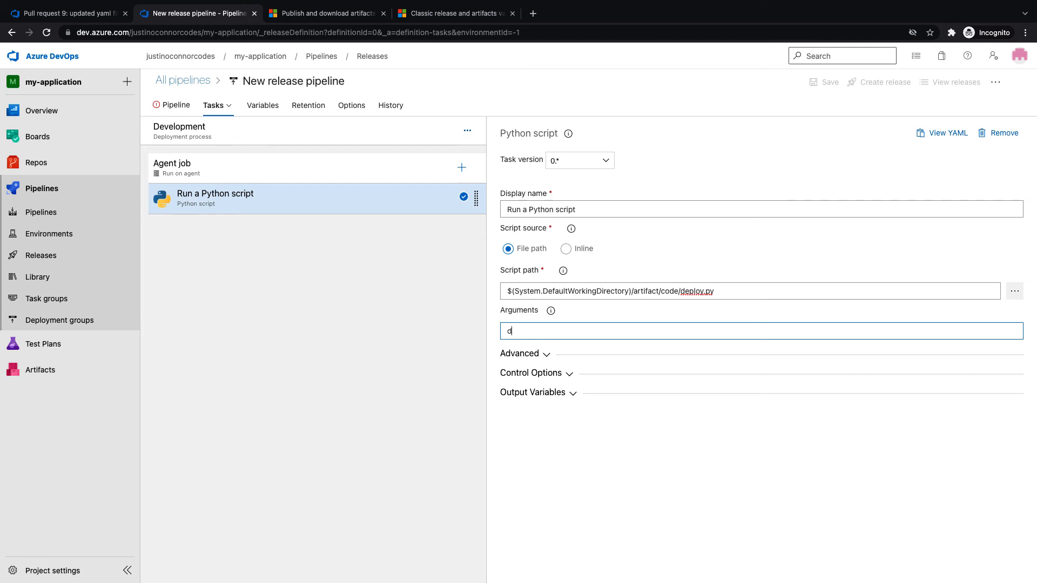
text(development)
click(386, 326)
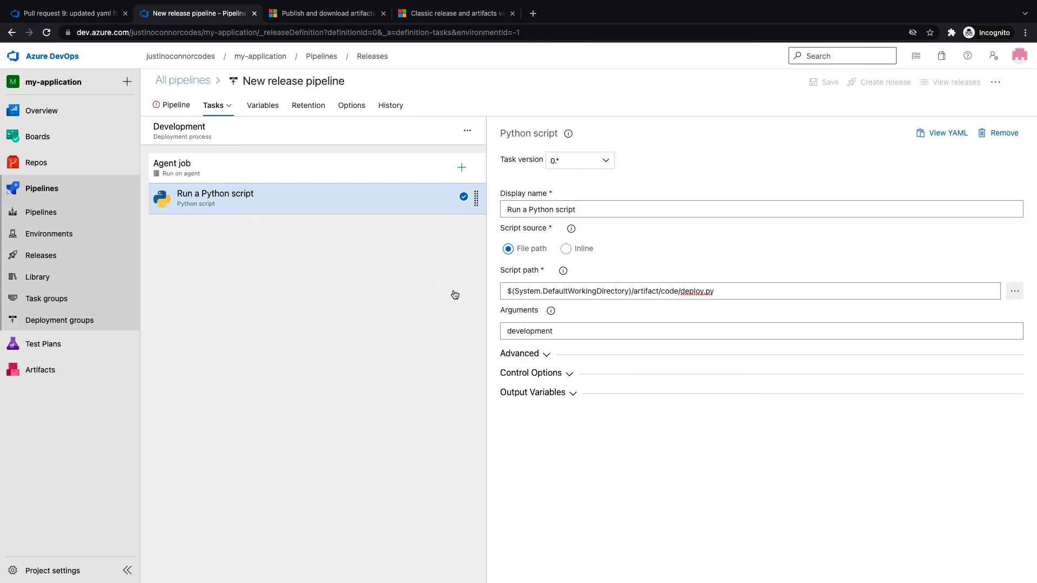
Turn off pre-deployment approvals for the Development stage
click(174, 106)
click(331, 222)
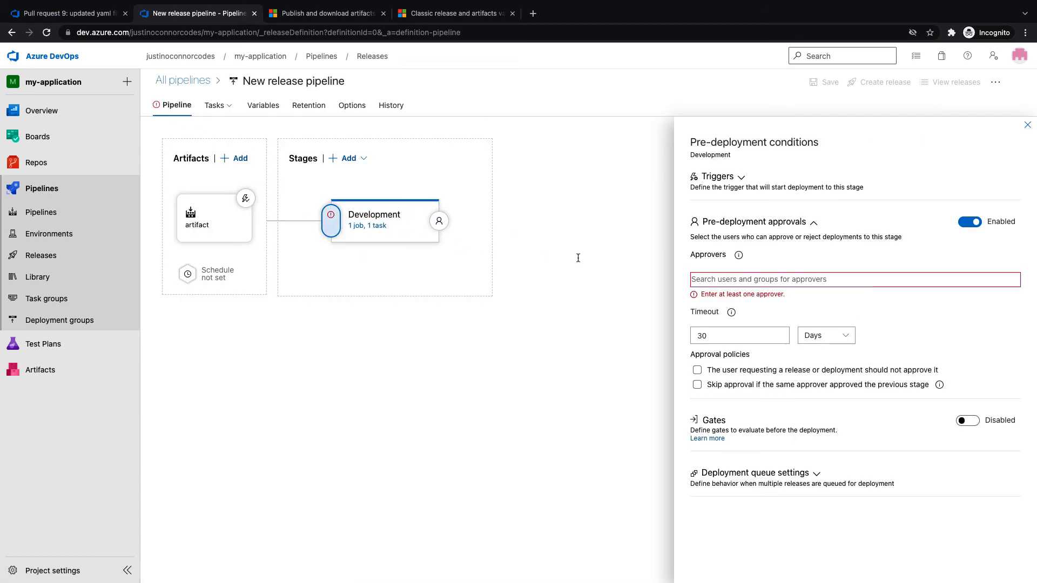
click(761, 283)
click(970, 223)
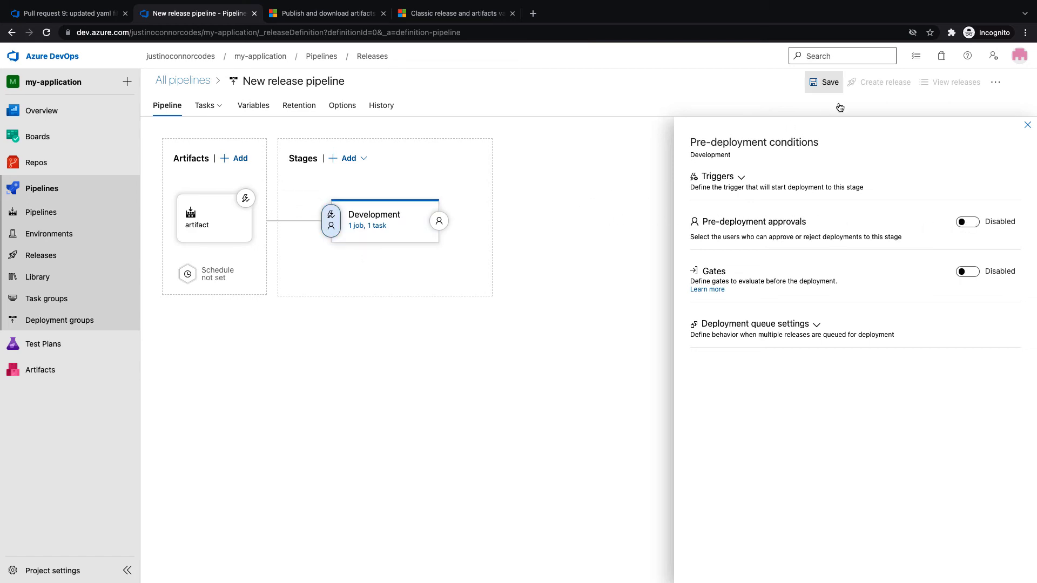
Remove the main build-branch filter from the CD trigger and browse the repository files
click(246, 199)
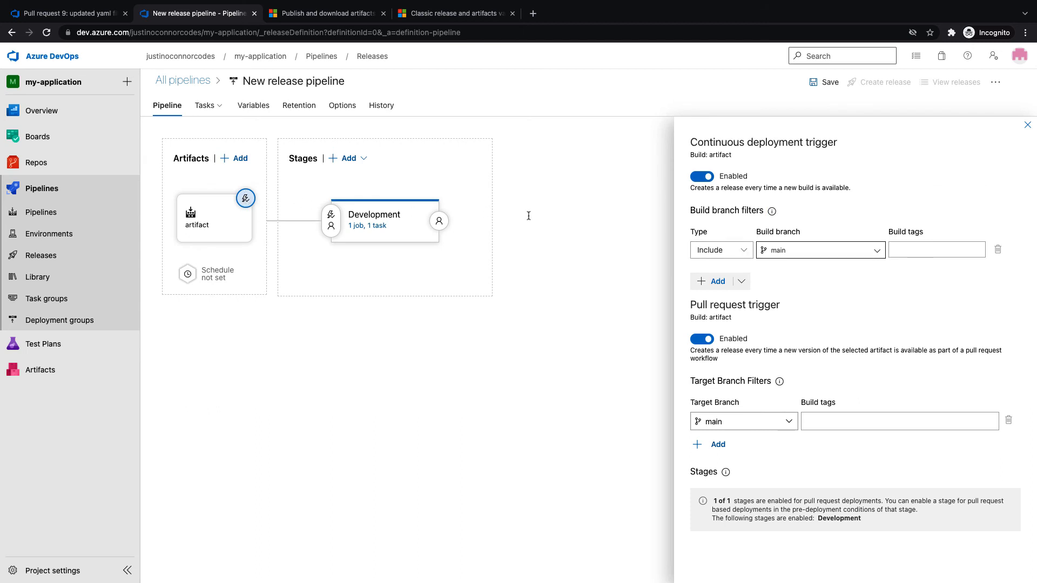
click(999, 250)
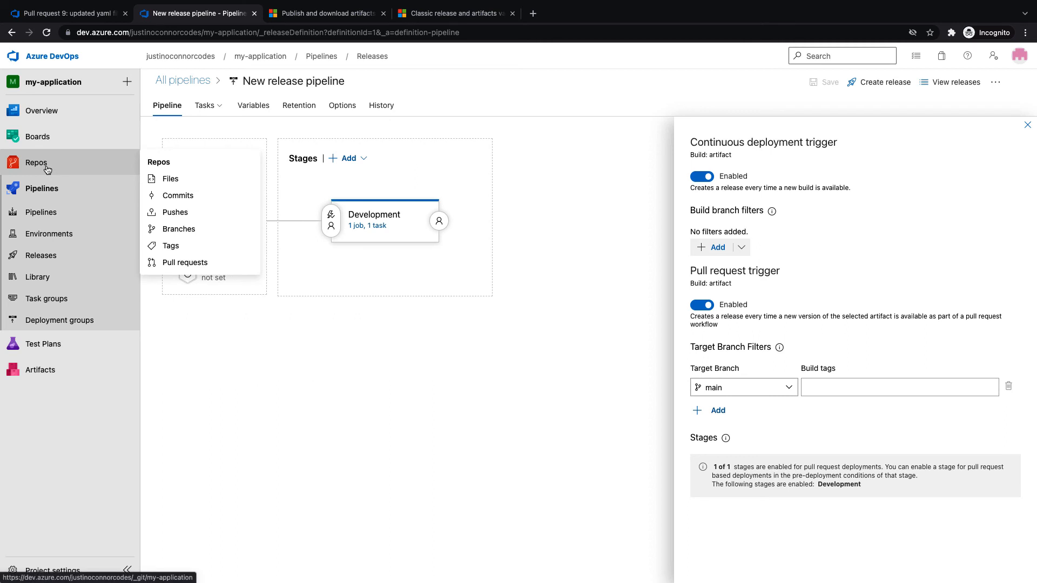
click(48, 170)
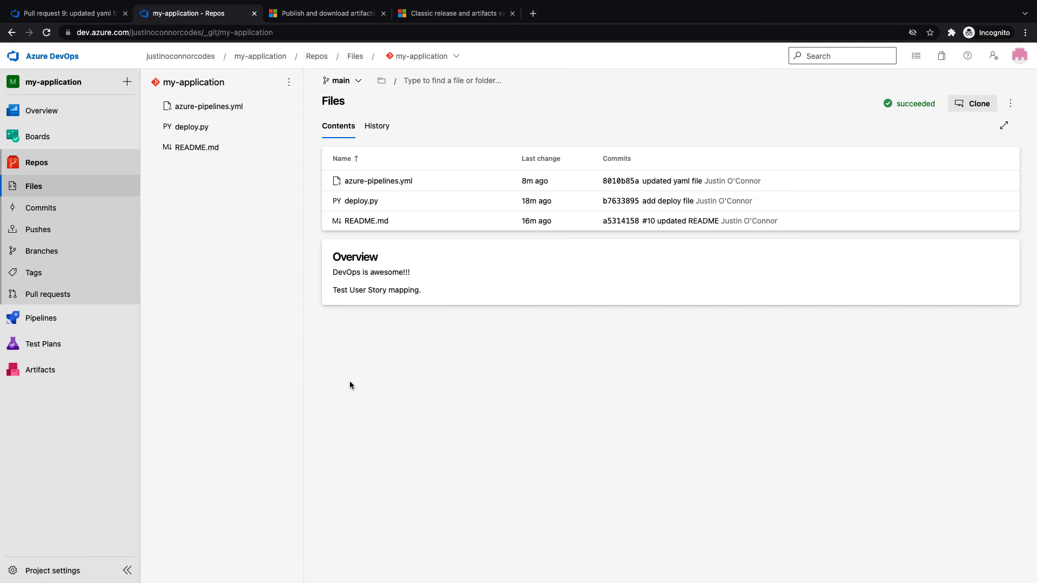
Save the edited azure-pipelines.yml in Visual Studio Code
key(ctrl+Right)
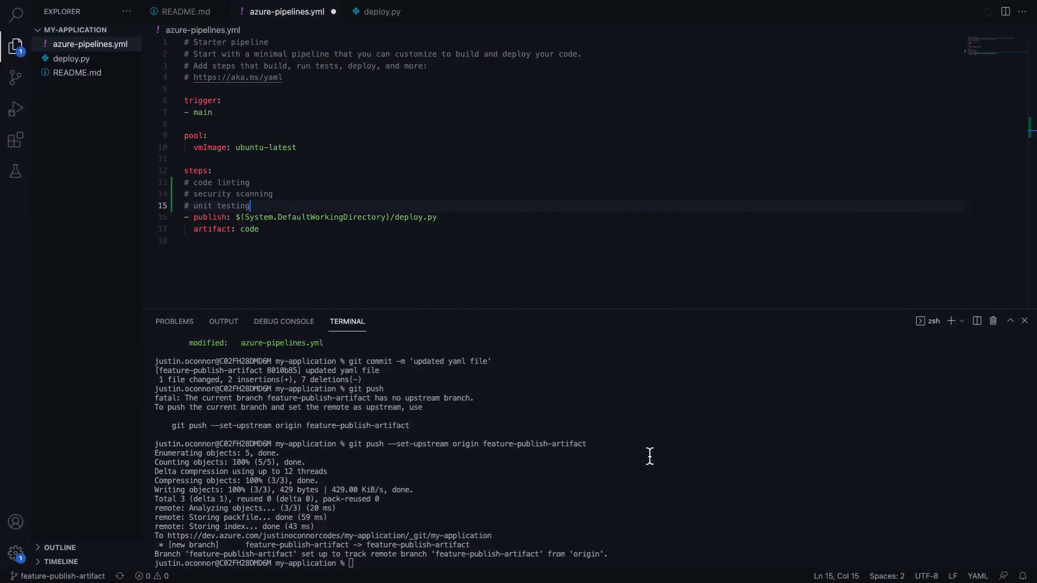
click(668, 460)
click(304, 246)
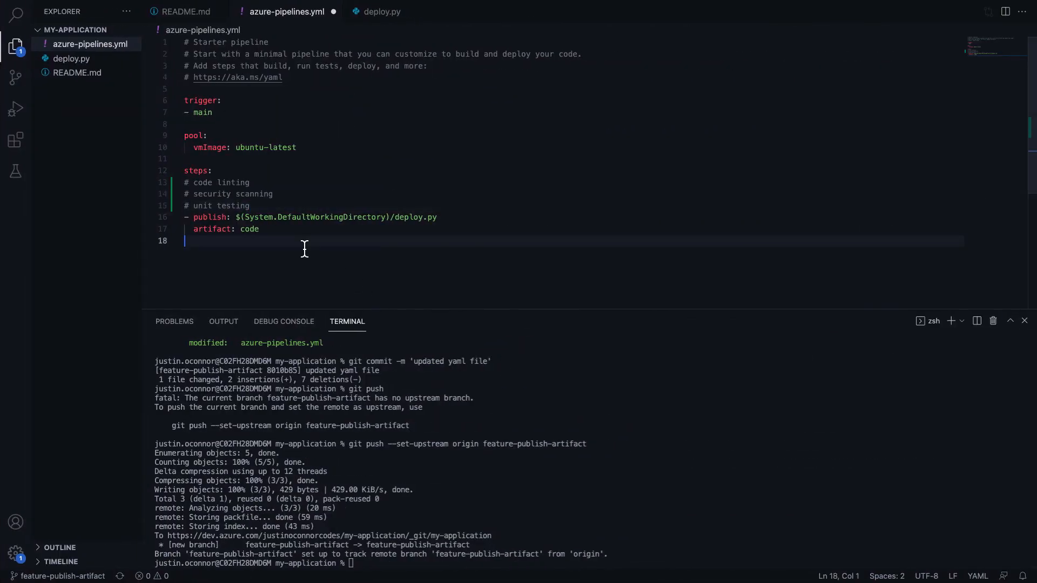
click(442, 204)
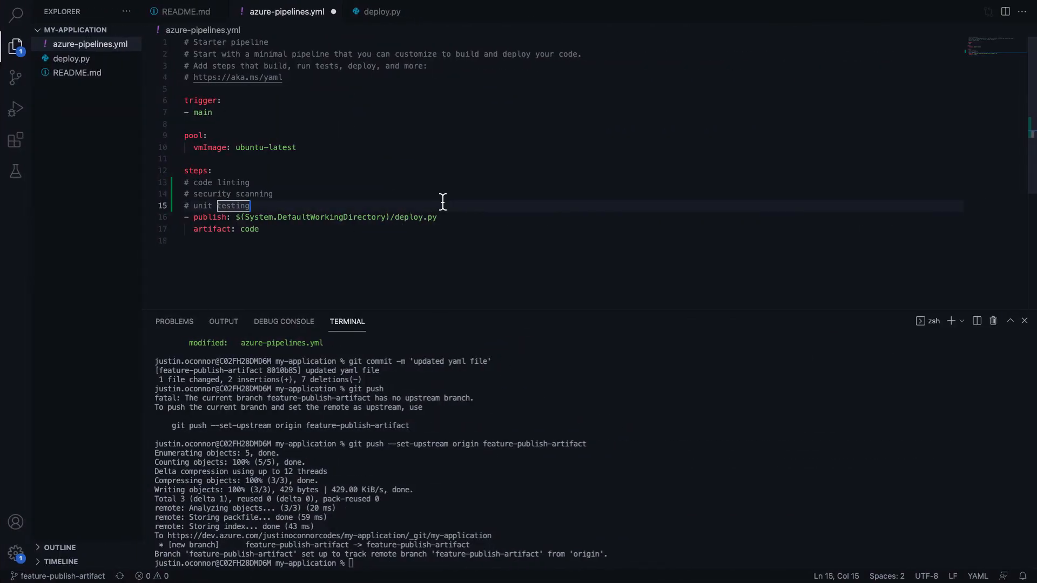
key(super+s)
Stage all changes, commit them as 'added comments' and push to feature-publish-artifact
click(696, 462)
text(git s)
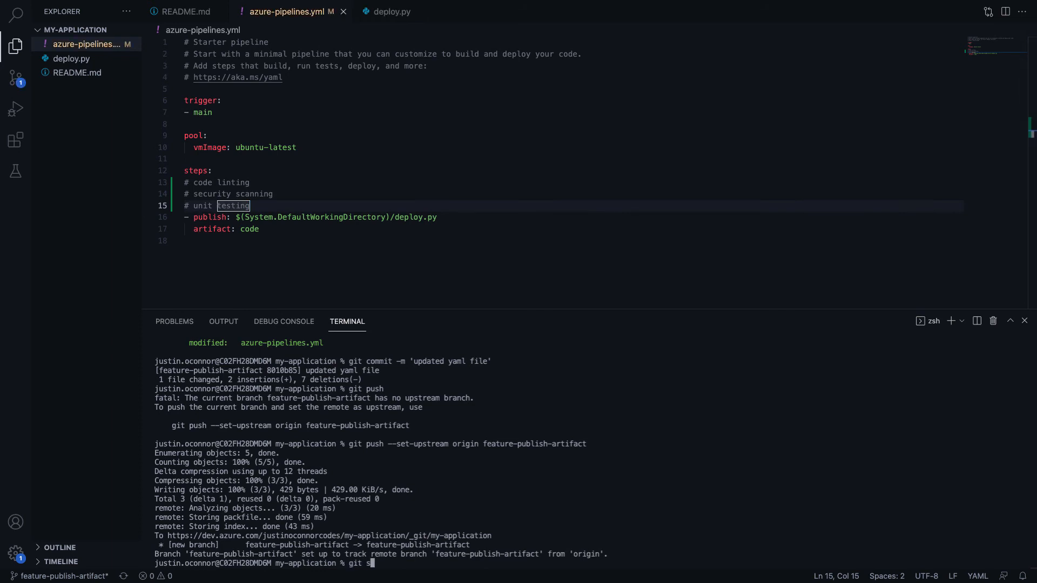
text(tatus)
key(Return)
text(git add .)
key(Return)
text(g)
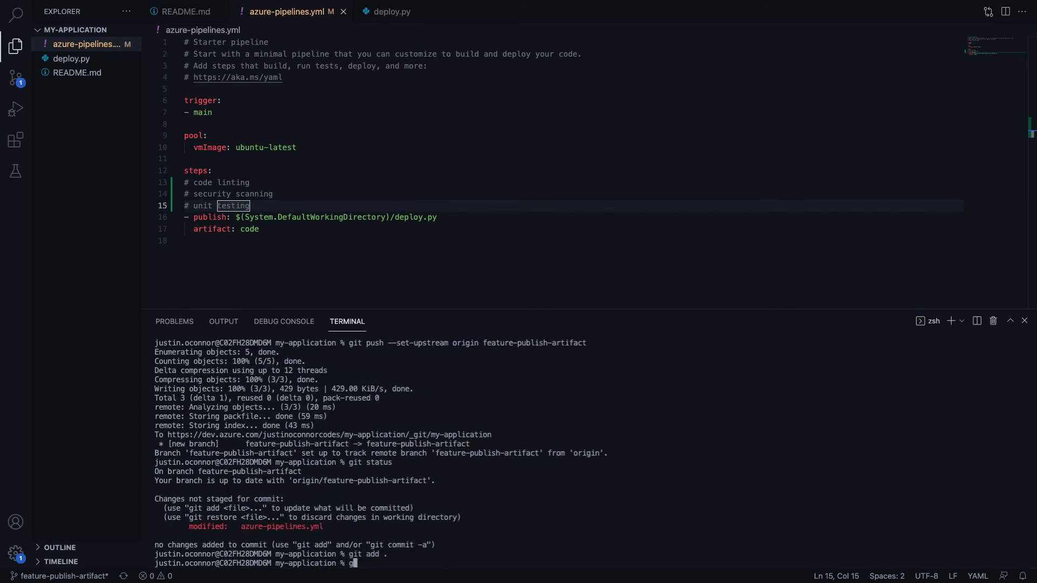
text(it commit -m 'added commen)
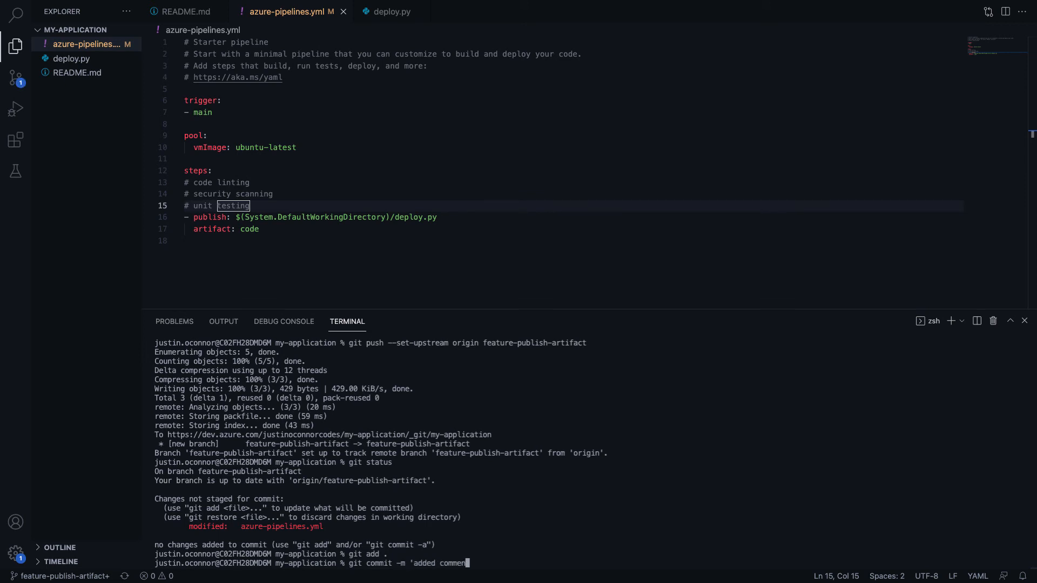
text(ts')
key(Return)
text(git push)
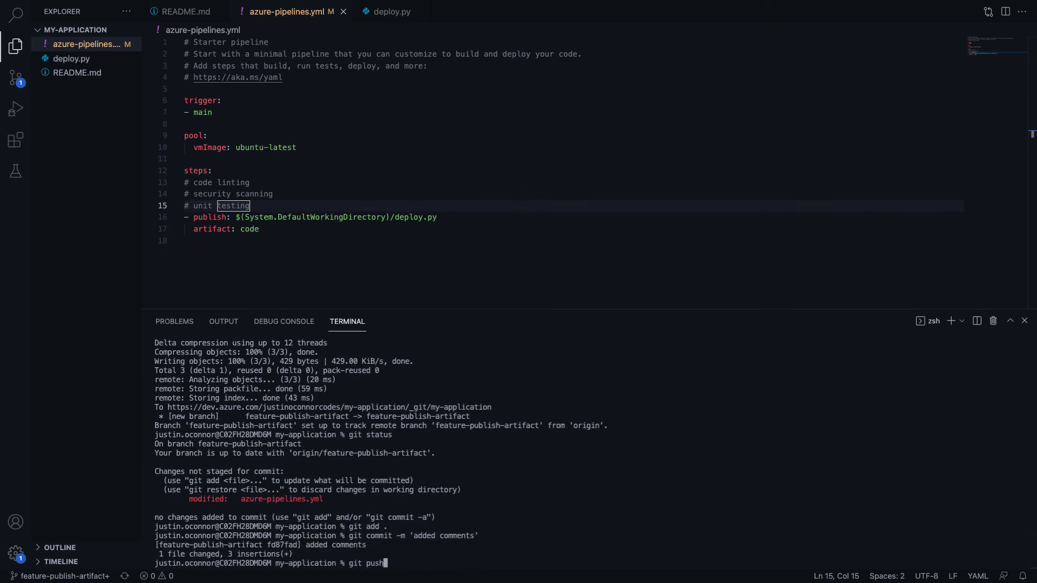
key(Return)
key(ctrl+Left)
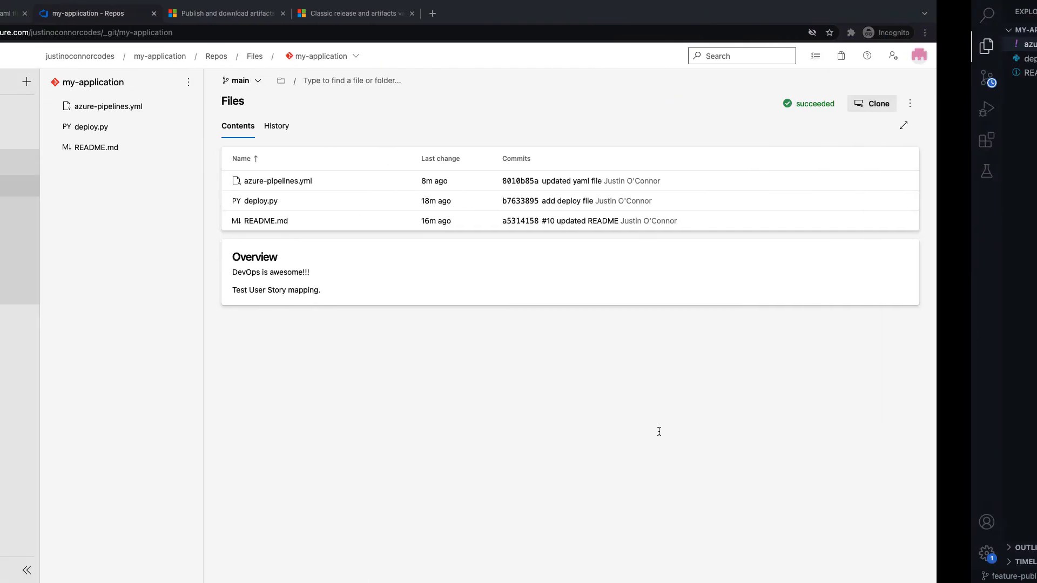
Create an 'added comments' pull request from feature-publish-artifact into main
click(55, 294)
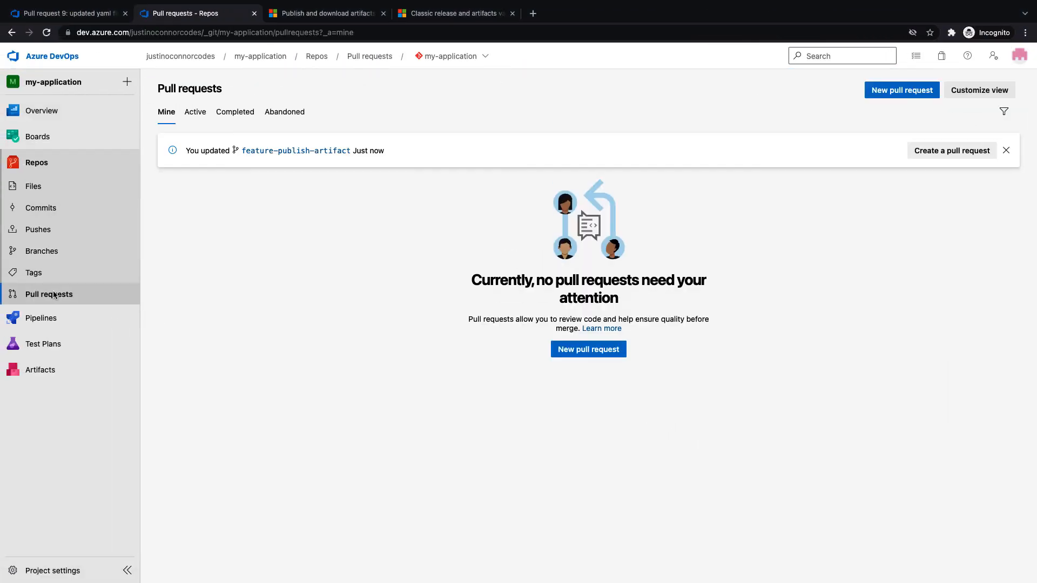
click(974, 151)
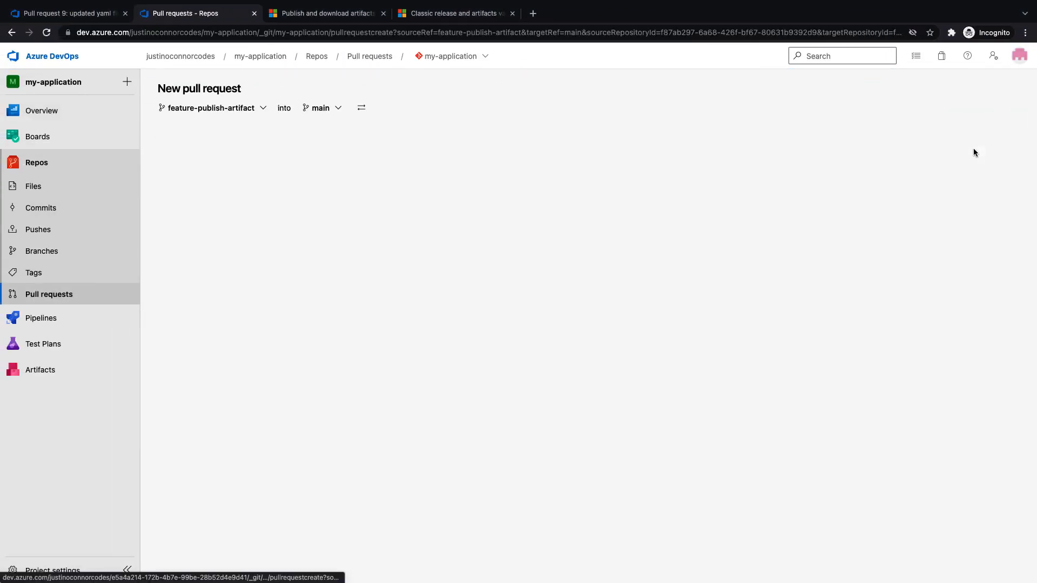
click(515, 458)
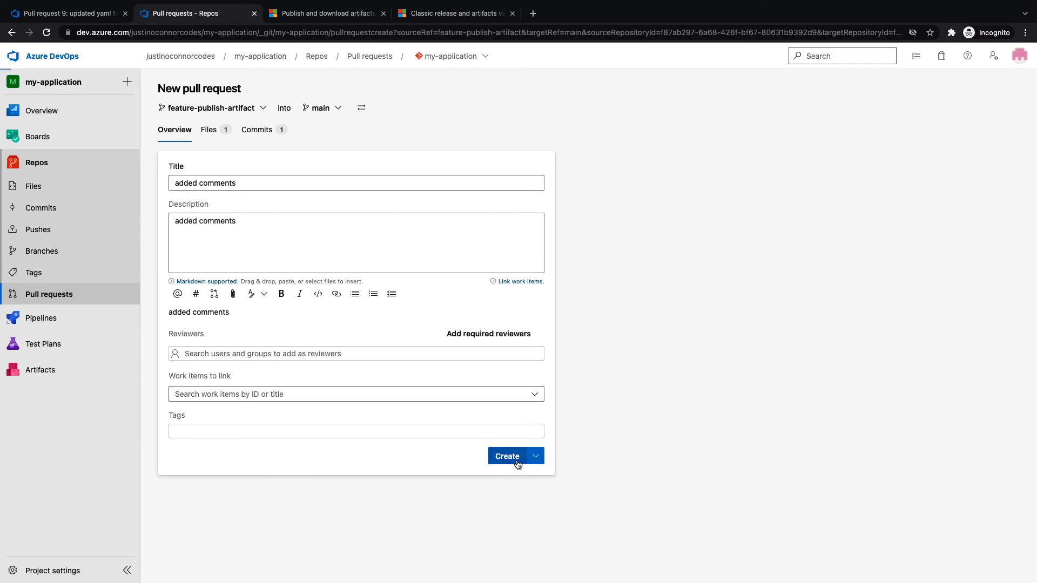
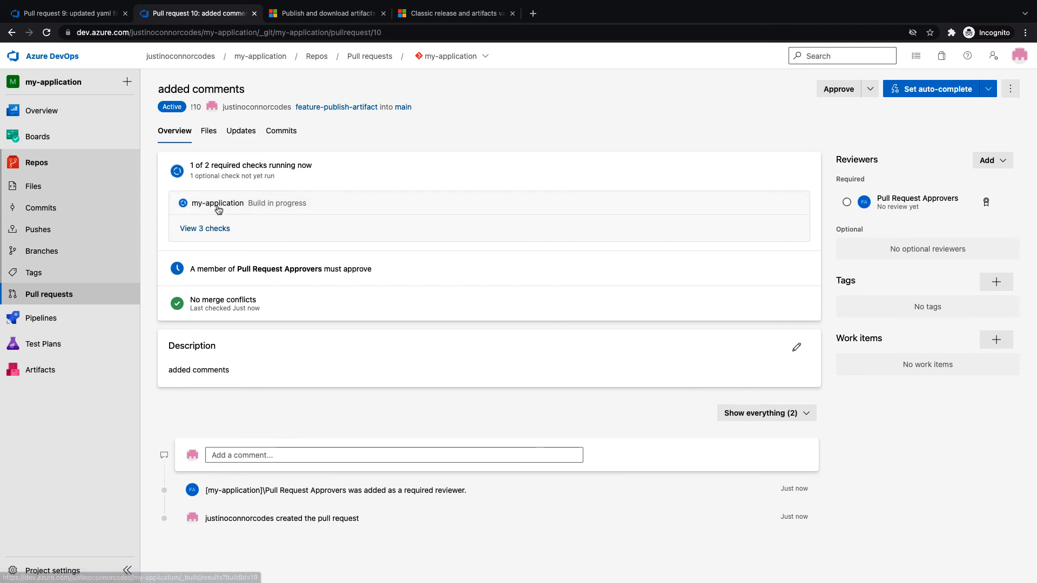
Open pull request 10's checks list to see that the required build check passed
click(221, 230)
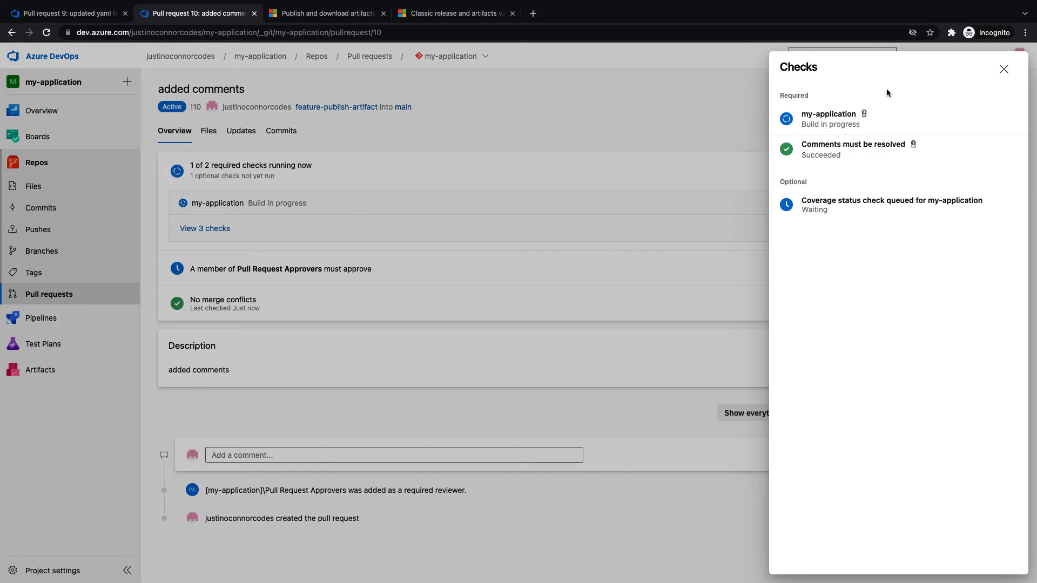
click(1002, 68)
right_click(213, 228)
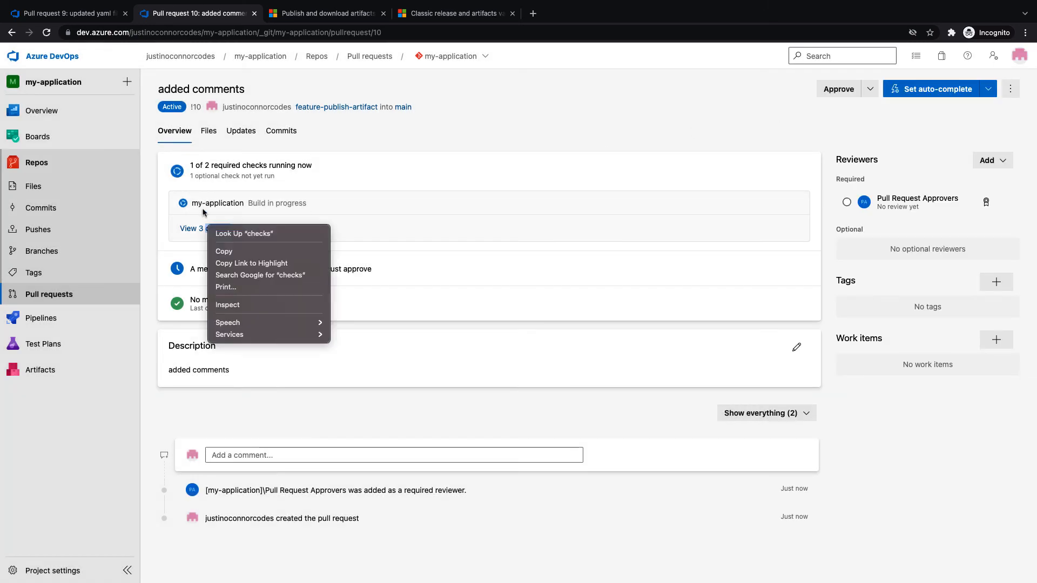
right_click(200, 203)
key(Escape)
right_click(213, 204)
click(184, 212)
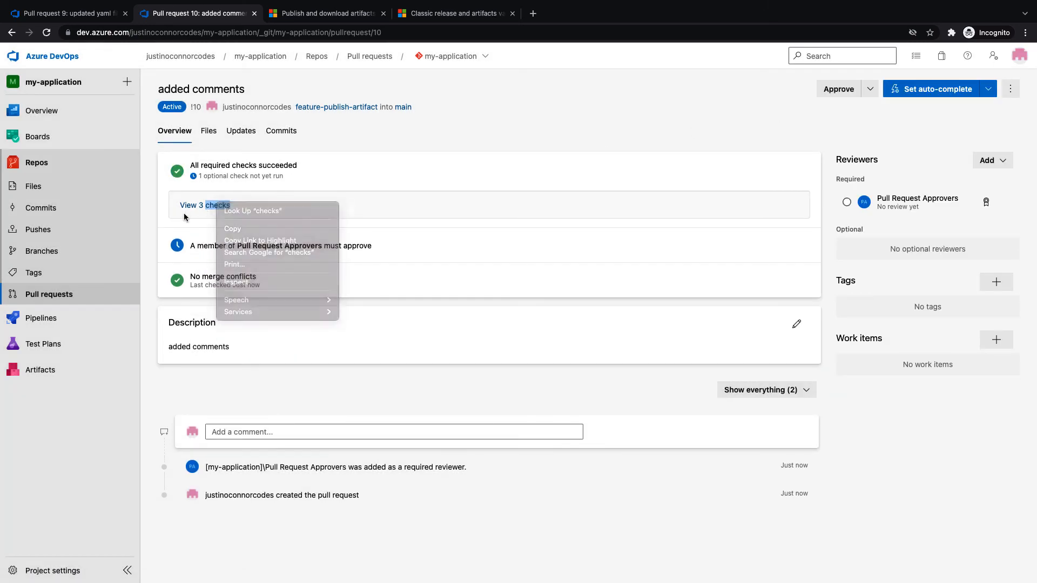
click(209, 214)
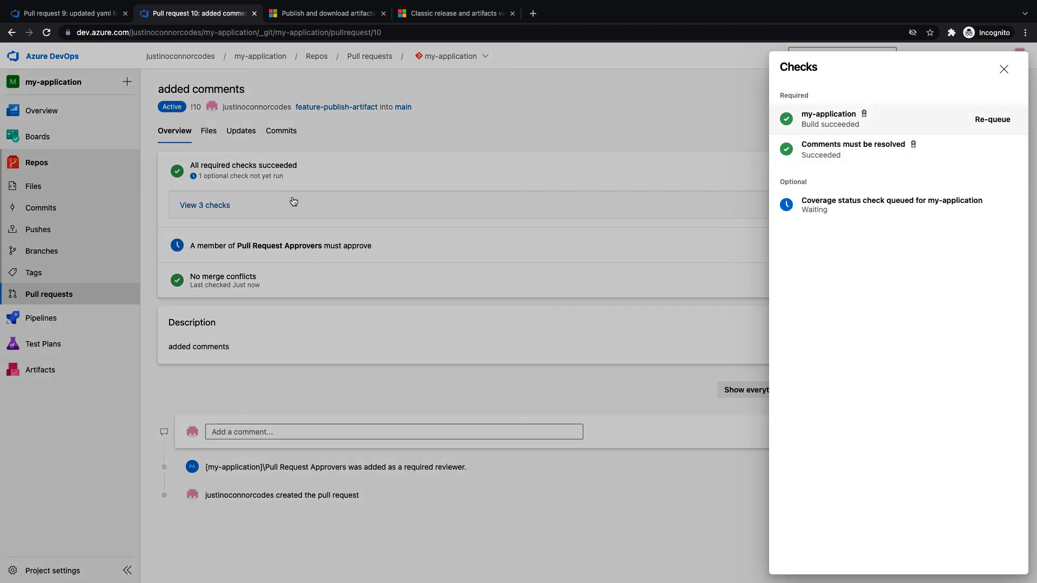
Inspect the Job log of the my-application build run 20220225.5, which produced 1 artifact, in a new tab
right_click(813, 126)
click(845, 128)
right_click(833, 124)
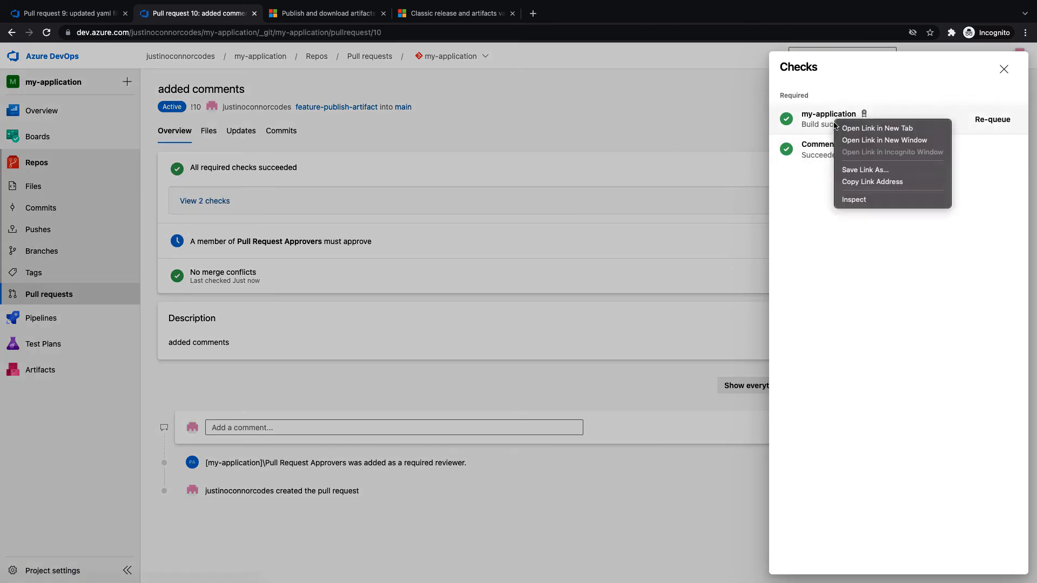
click(858, 132)
click(324, 13)
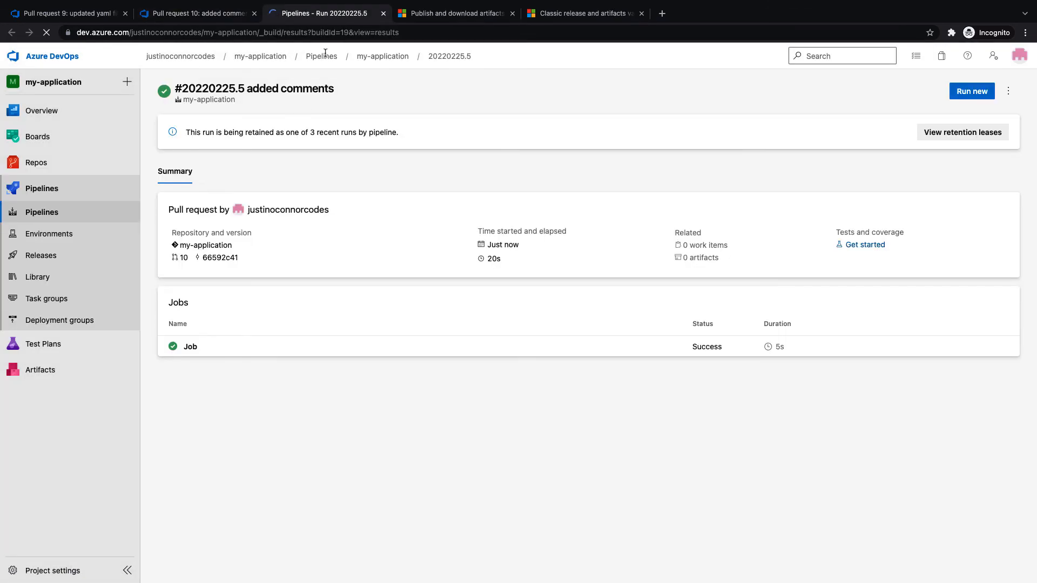
click(223, 345)
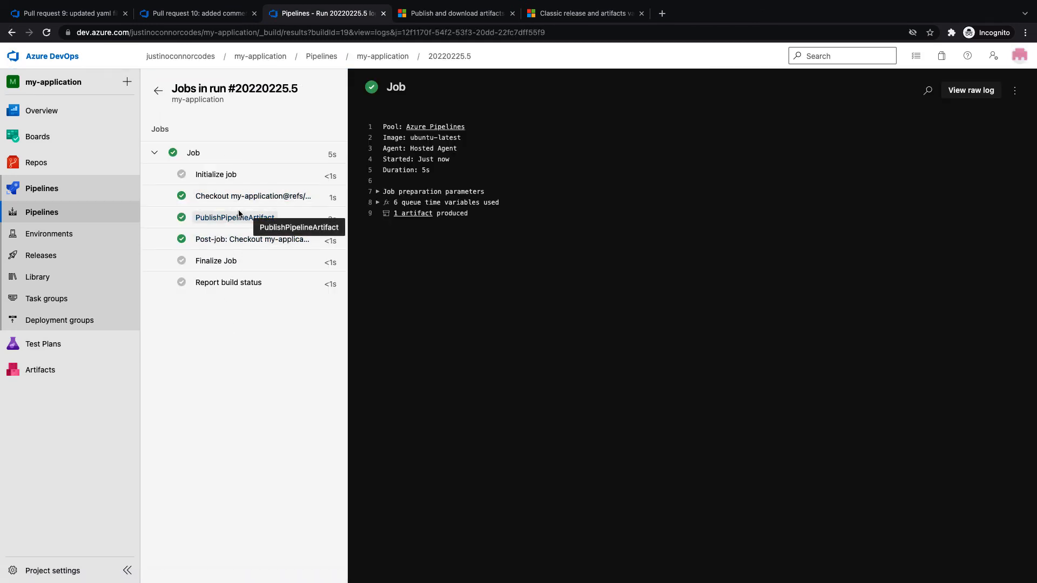
click(383, 14)
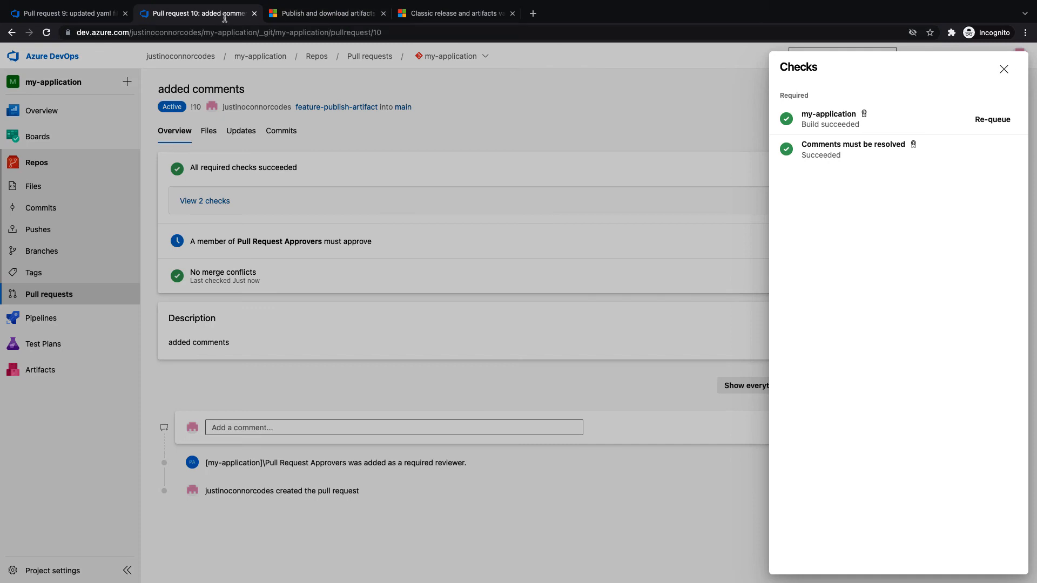
click(46, 319)
click(40, 318)
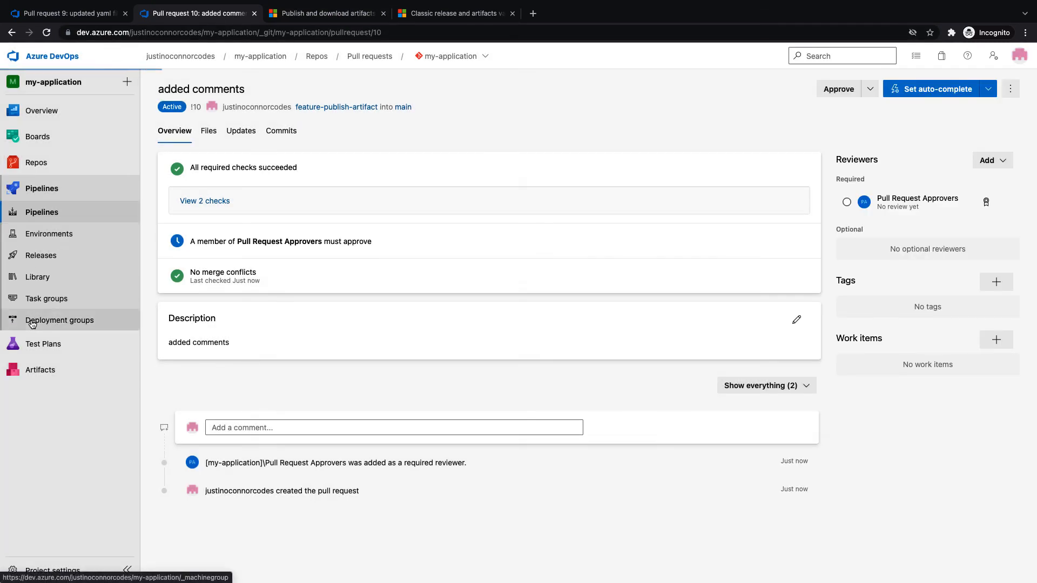
Deploy Release-1 with artifact 20220225.5 to the Development stage
click(54, 256)
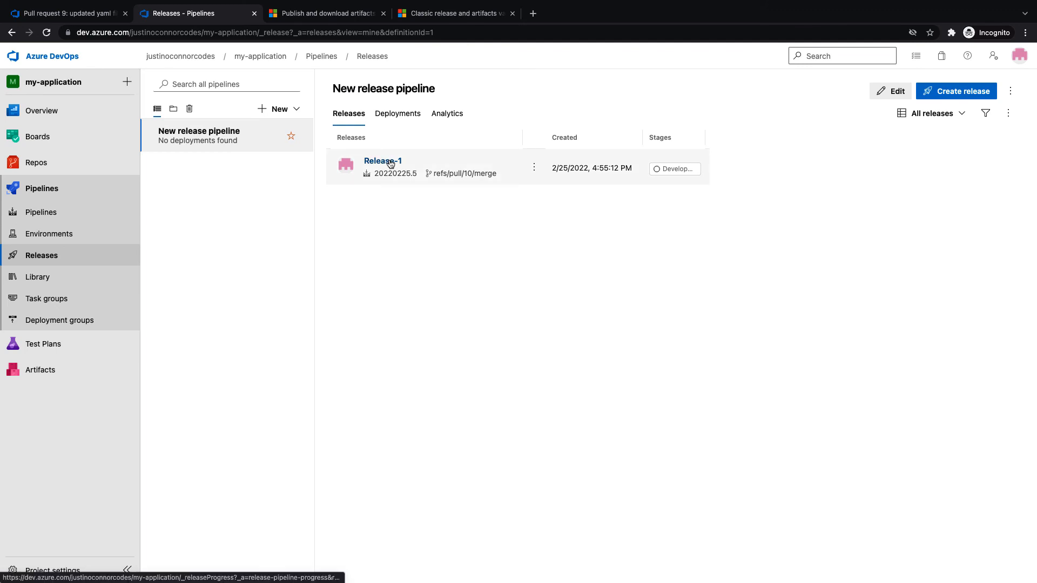
click(390, 161)
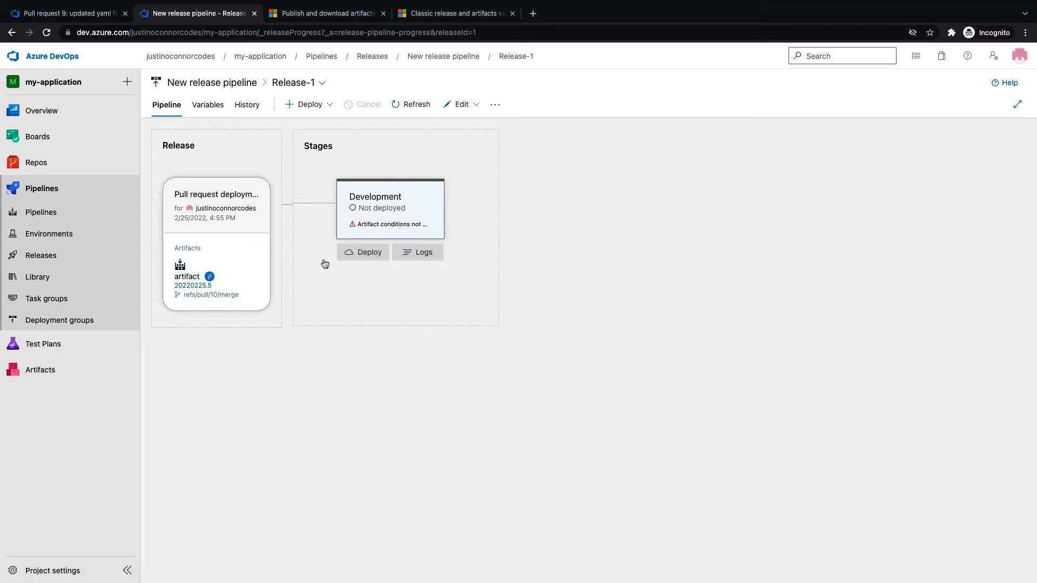
click(359, 253)
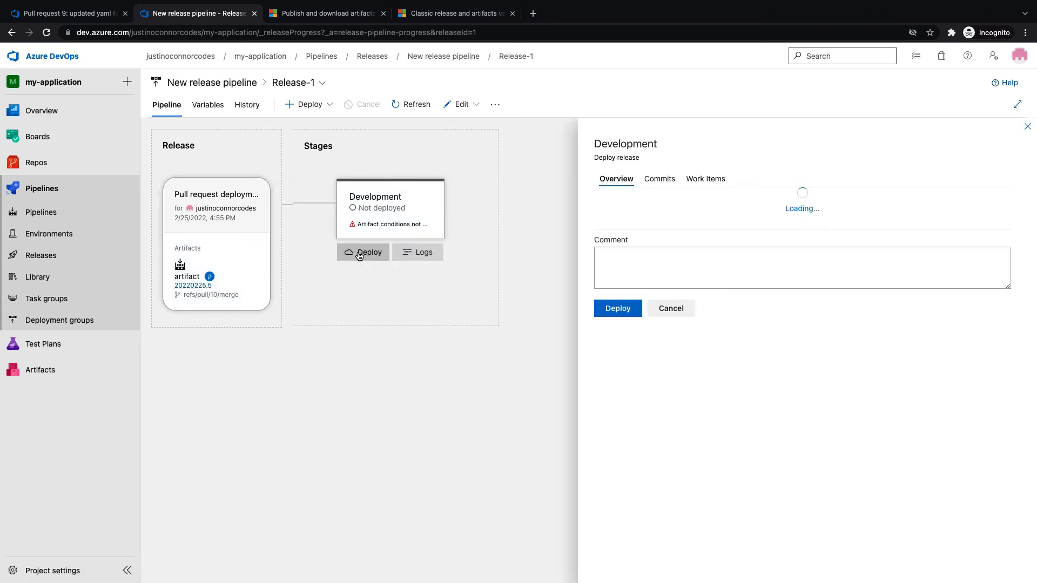
click(609, 373)
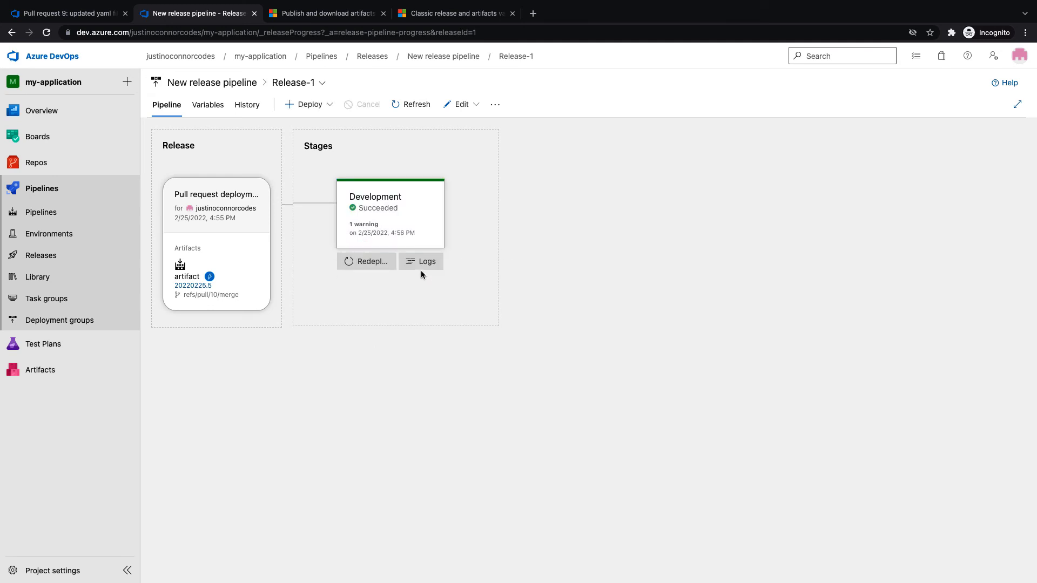
Check the Python script task log for the line 'Code deployed to development!'
click(420, 263)
click(363, 264)
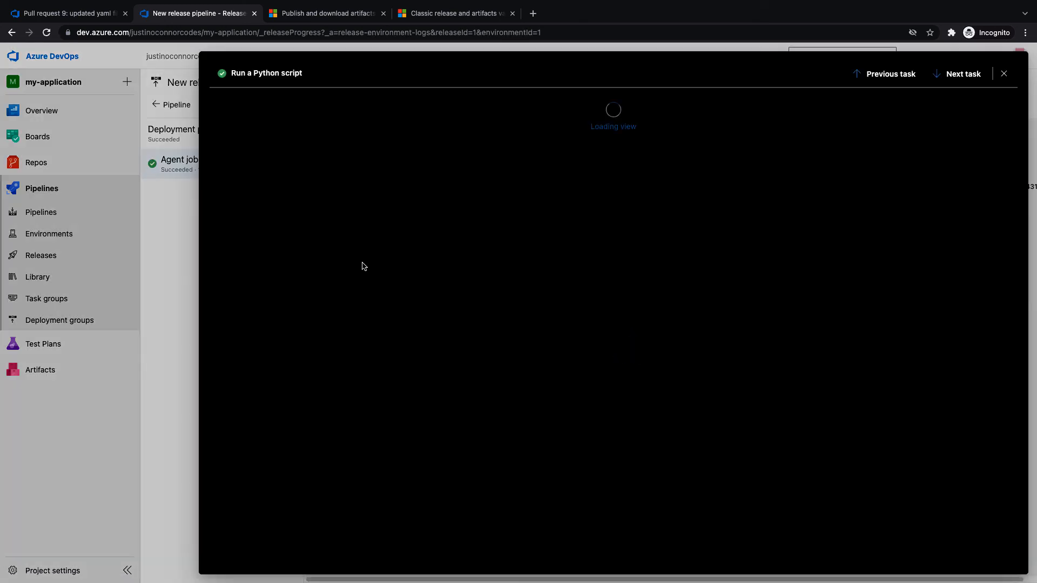
drag(346, 195, 460, 195)
click(460, 195)
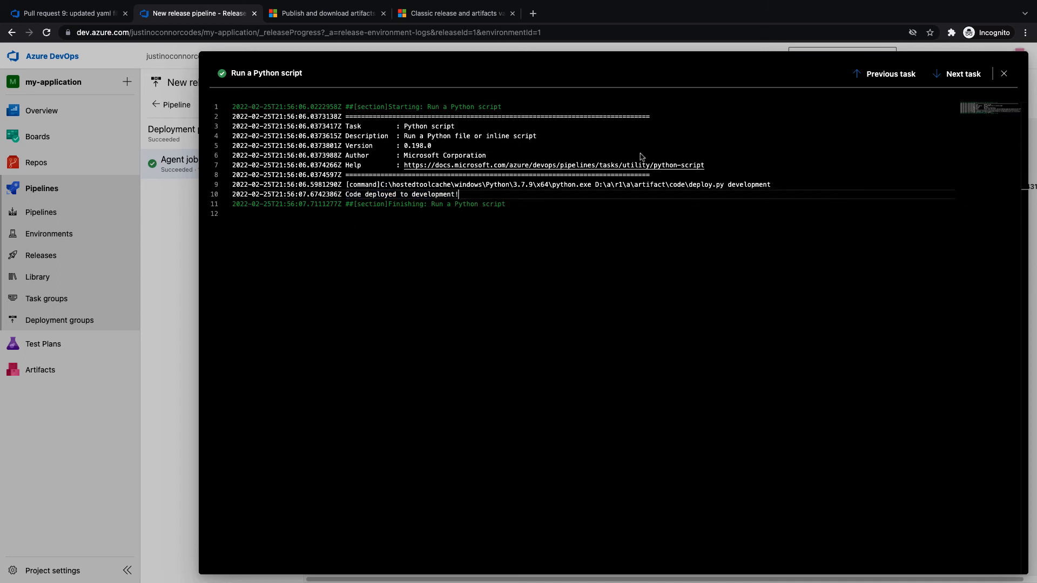
click(1003, 74)
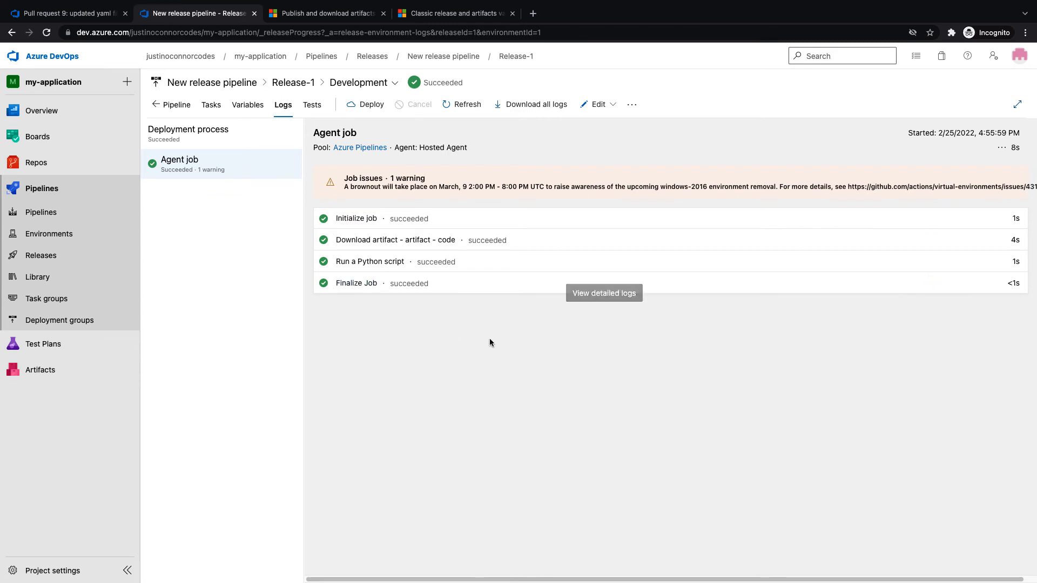
click(586, 108)
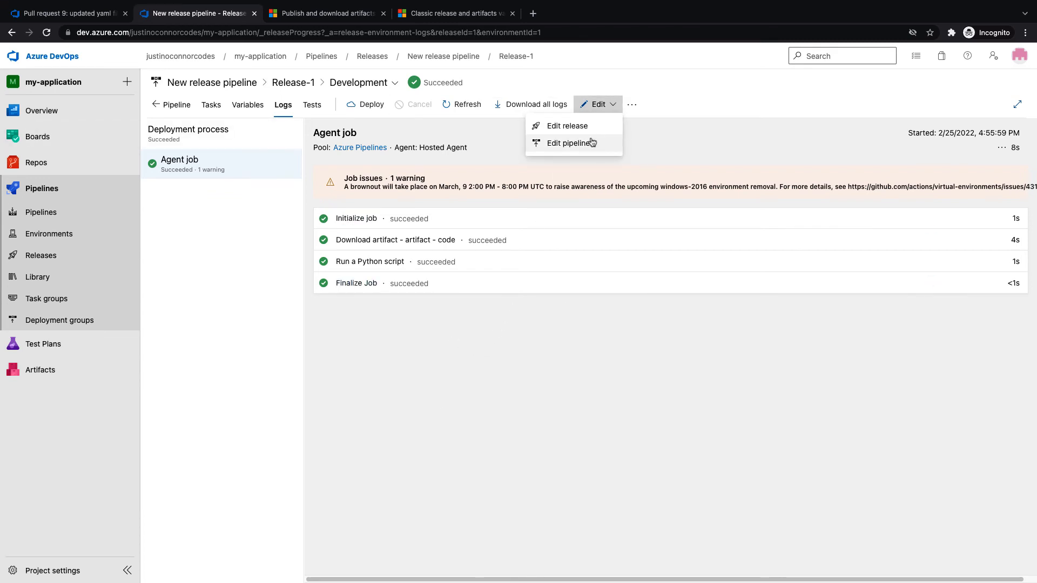
Clone the Development stage and rename the copy to Production
click(592, 144)
mouse_move(396, 254)
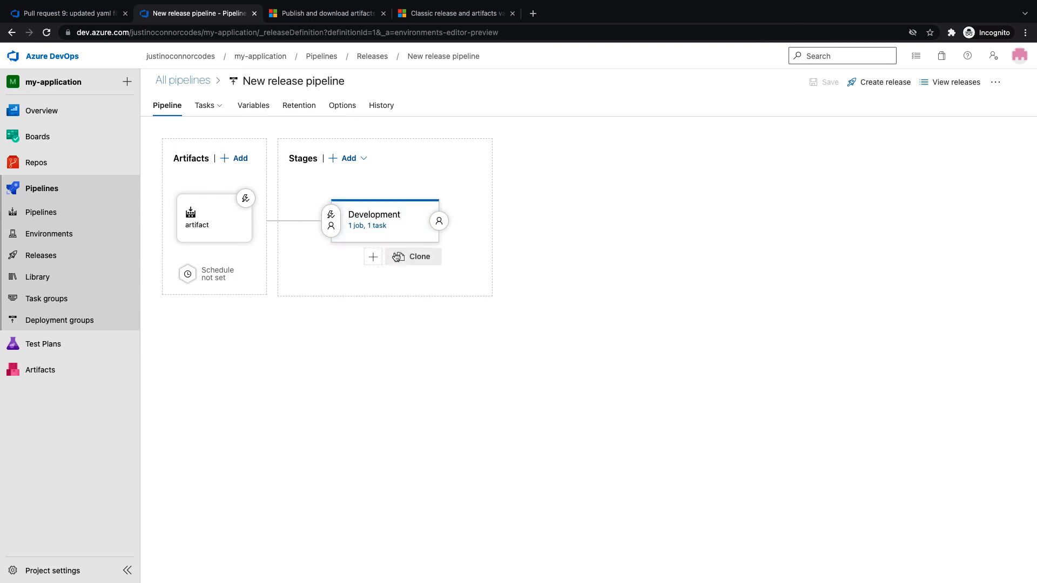
click(421, 260)
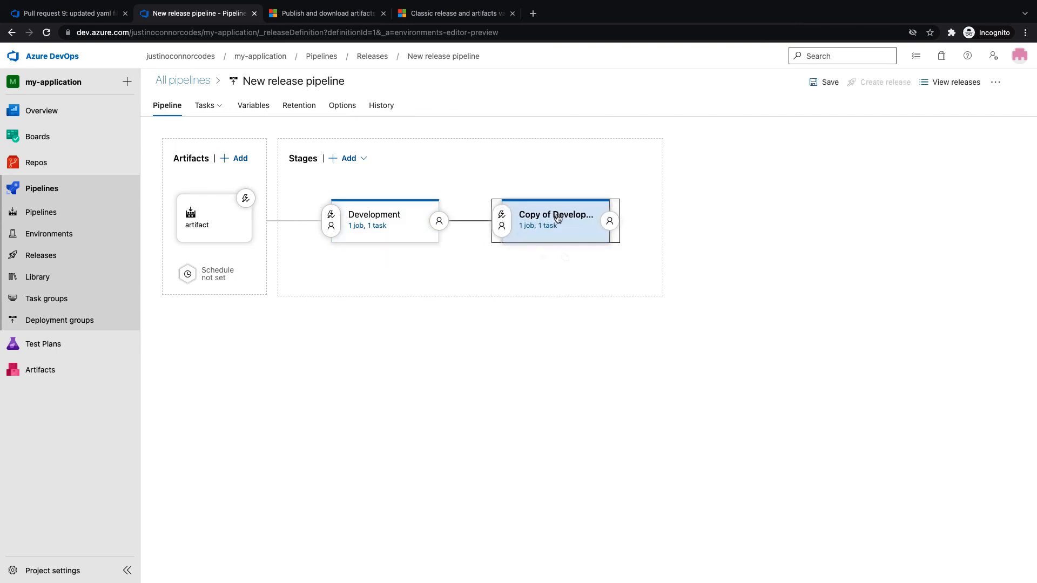
click(575, 216)
drag(791, 221, 657, 226)
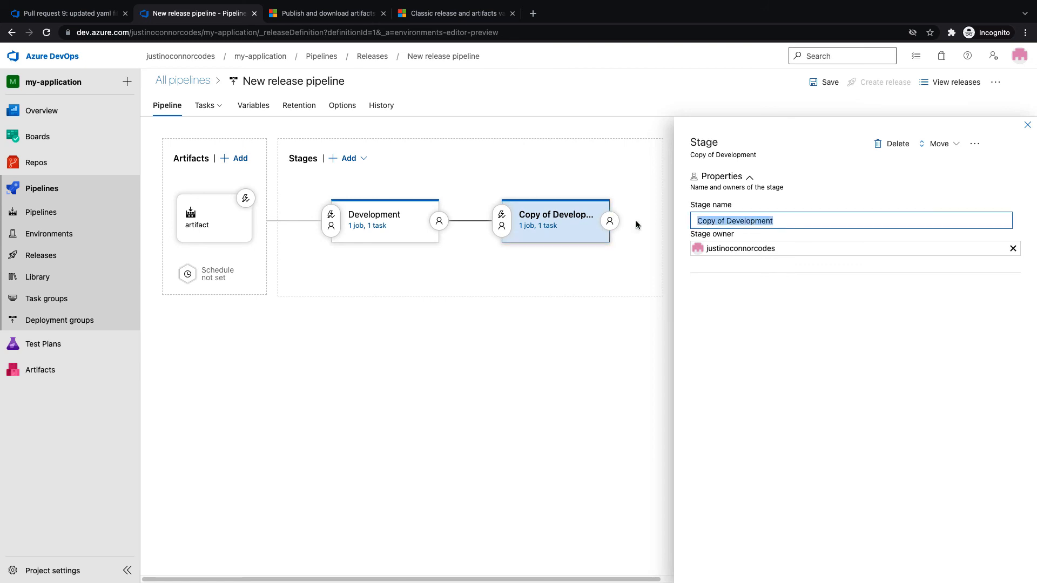
text(Production)
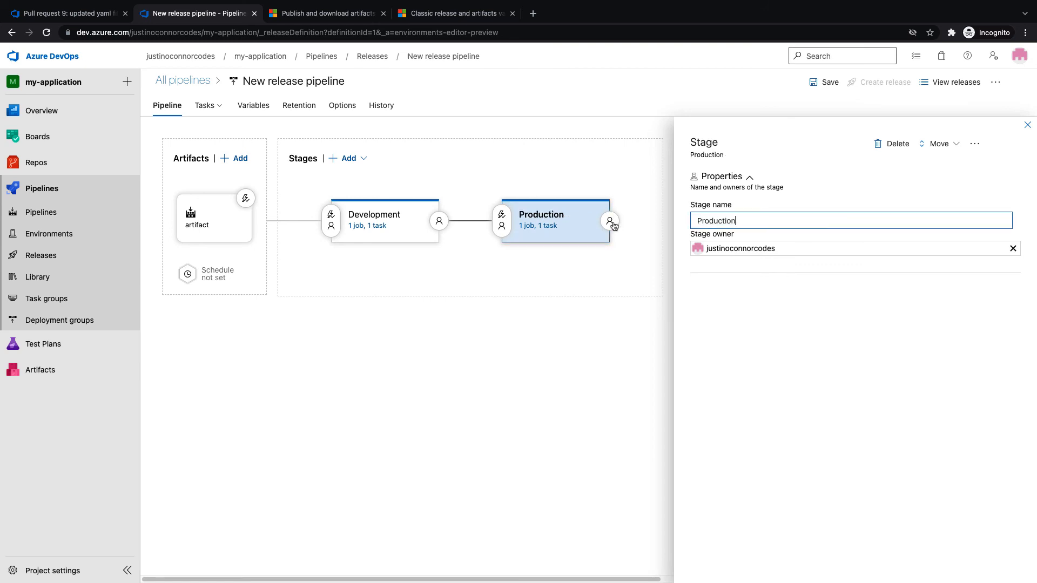
Review the Production and Development pre-deployment conditions, then save the release pipeline
click(497, 227)
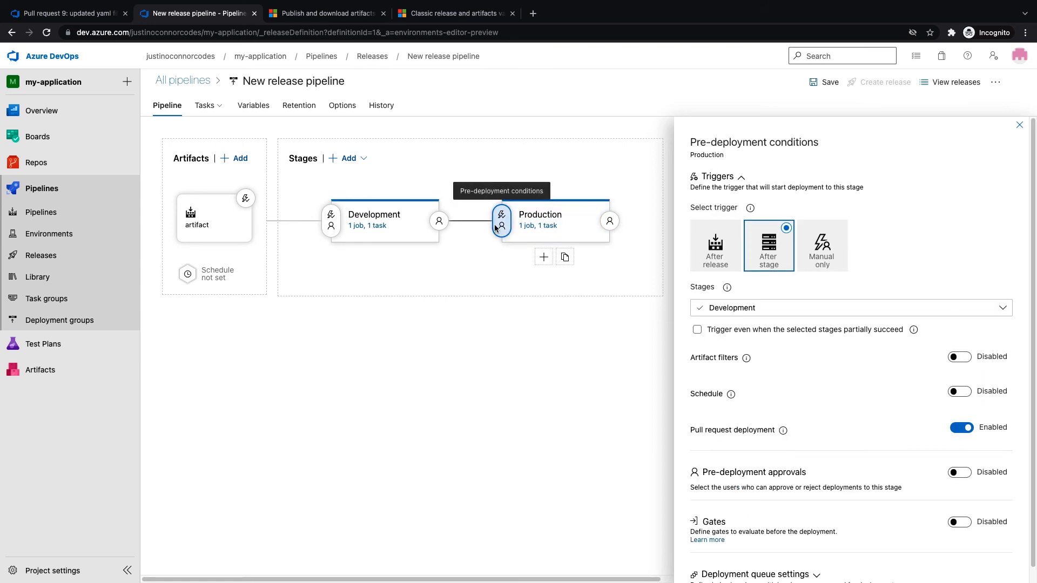
click(332, 226)
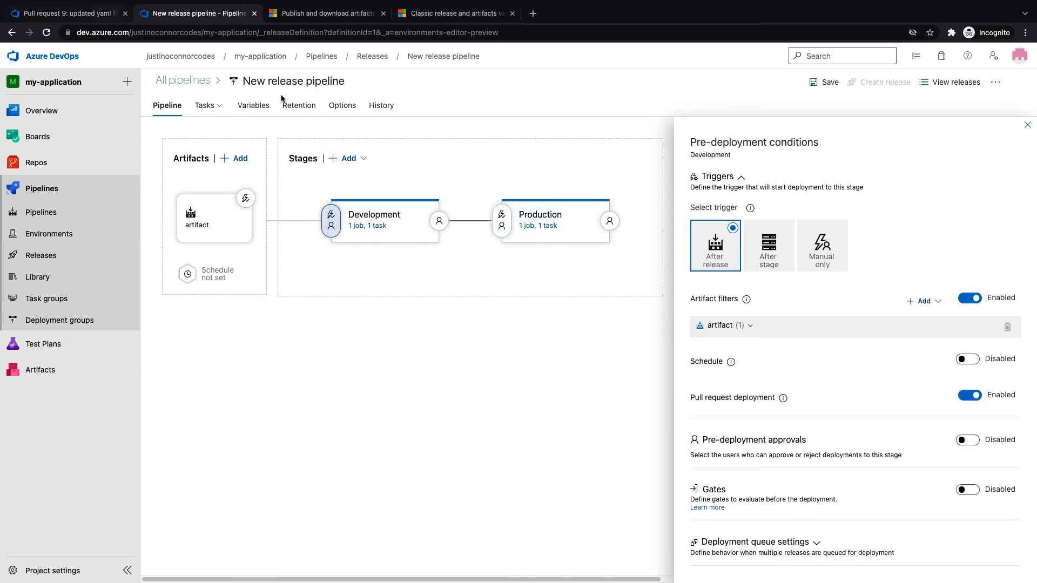
right_click(171, 17)
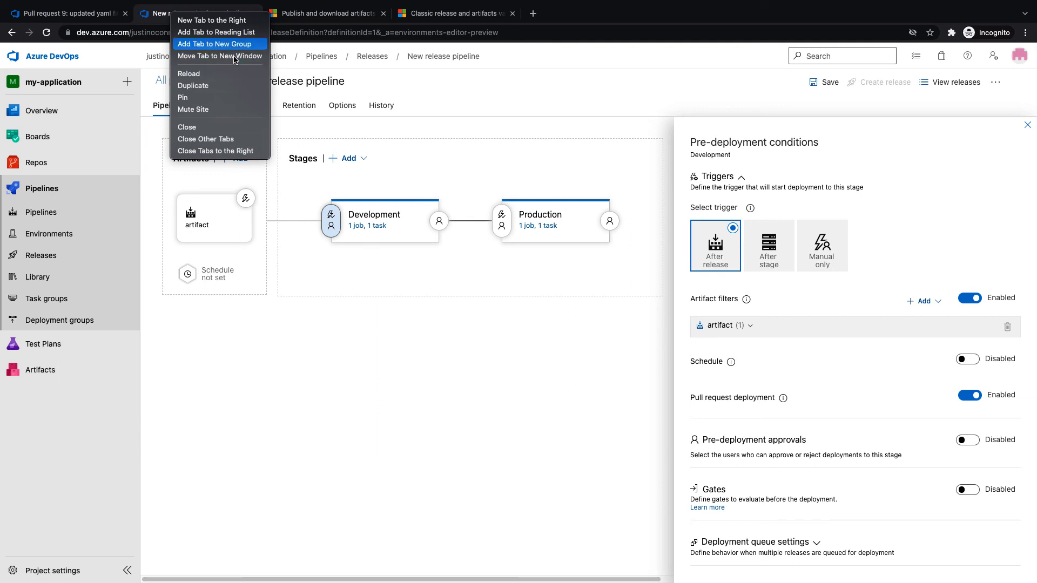
click(462, 328)
click(816, 82)
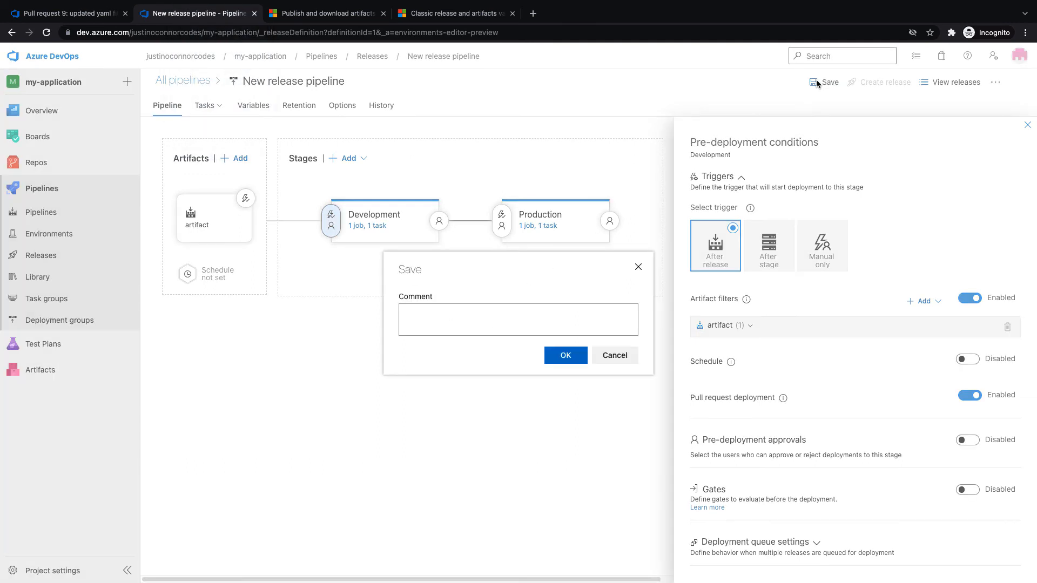
click(565, 355)
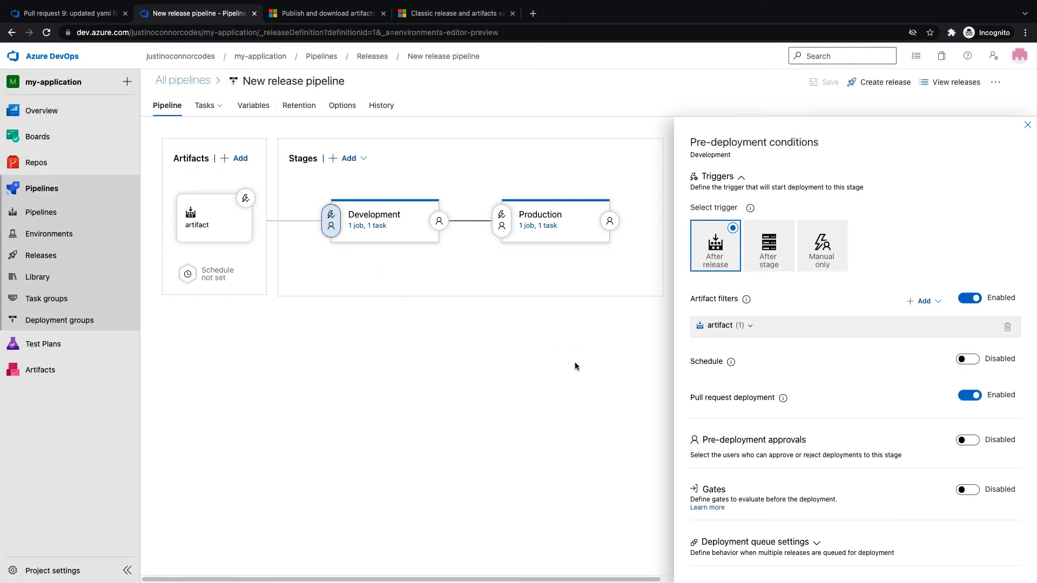
Create a new permissions group named Production Approvers in the project settings
click(56, 572)
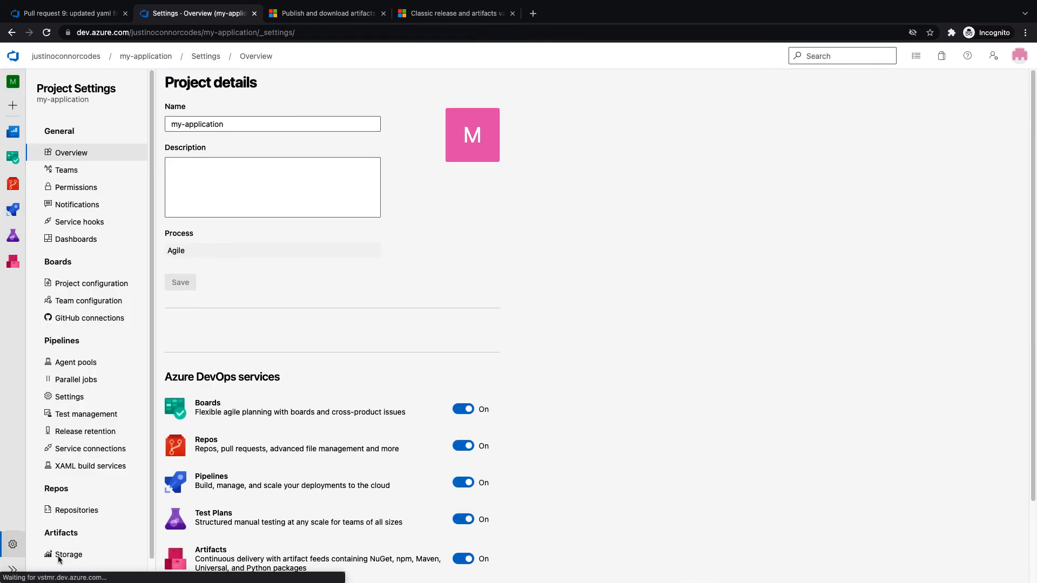
click(86, 172)
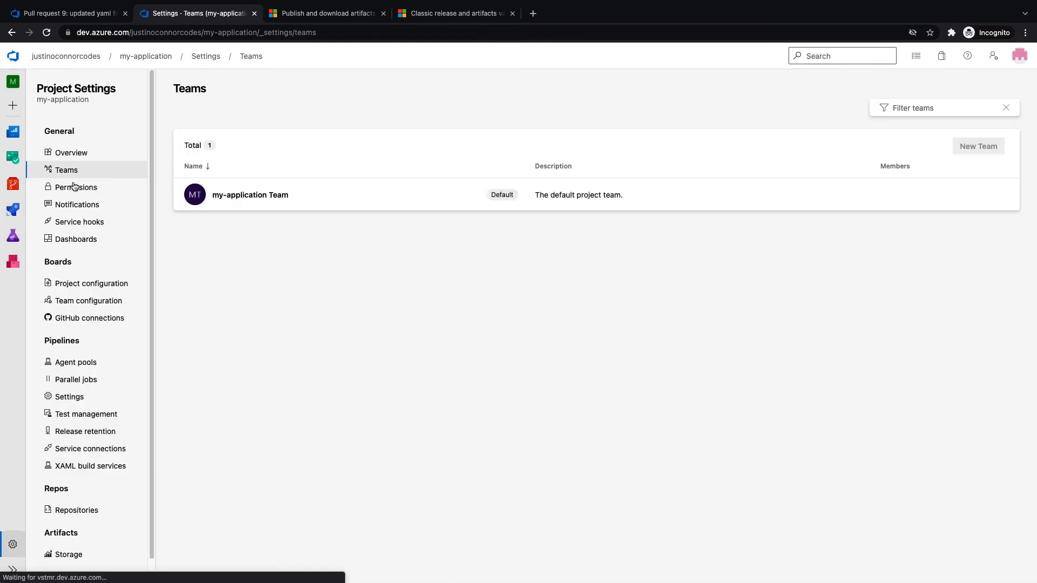
click(72, 186)
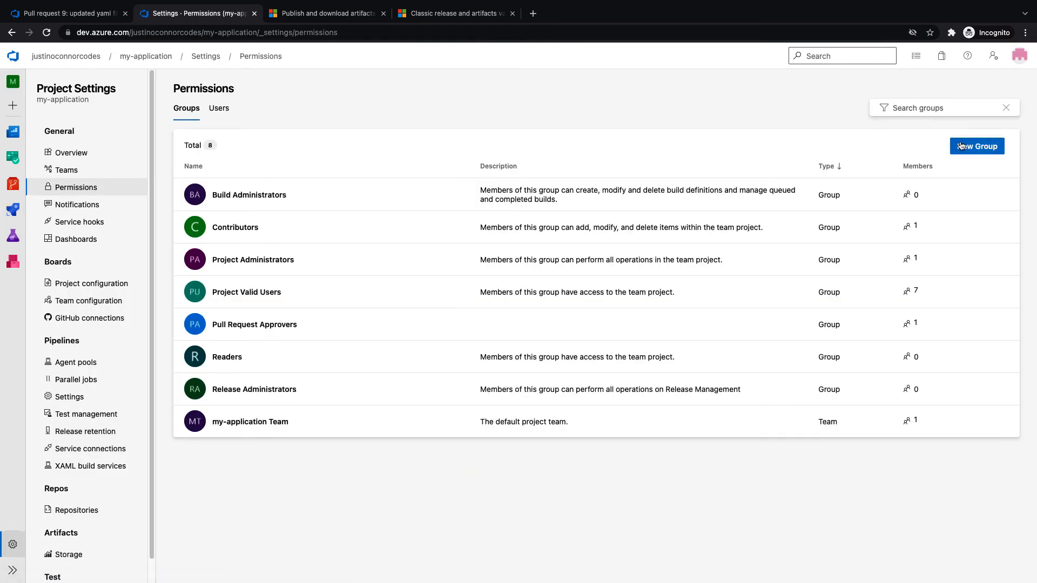
click(961, 146)
text(Production Approvers)
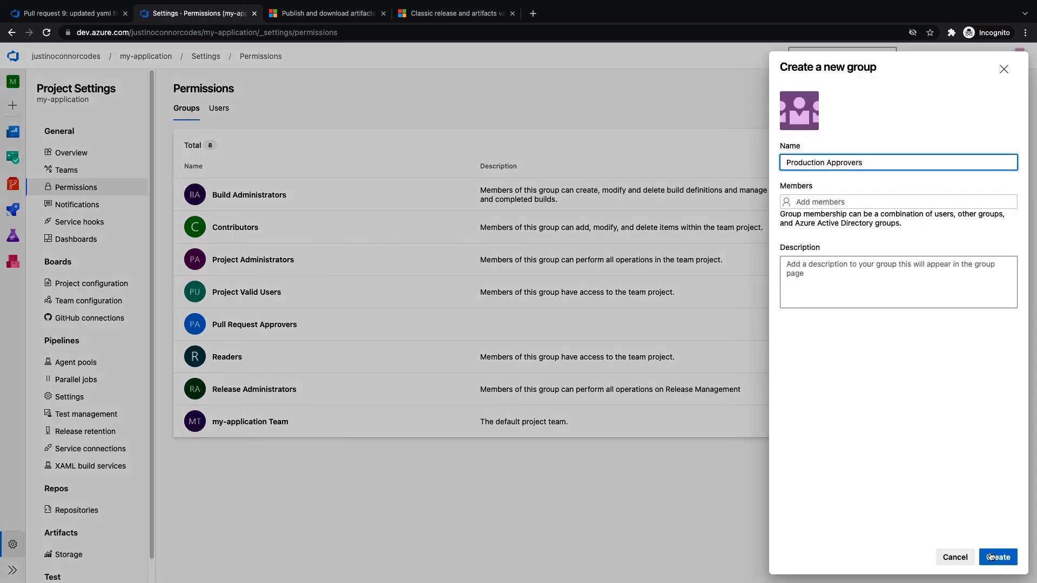
click(992, 558)
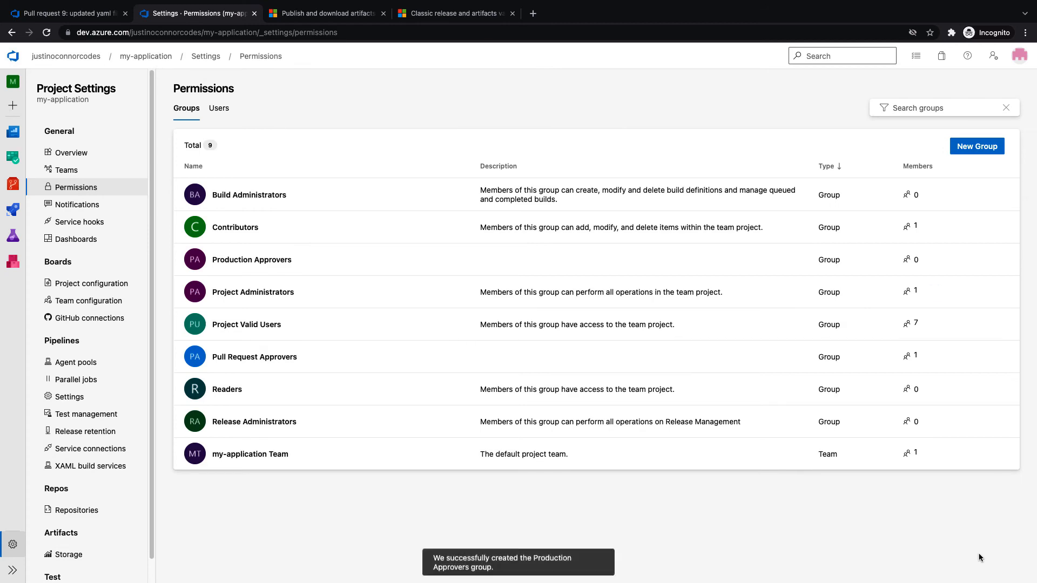
Add the matching user account as a member of Production Approvers and save
click(260, 268)
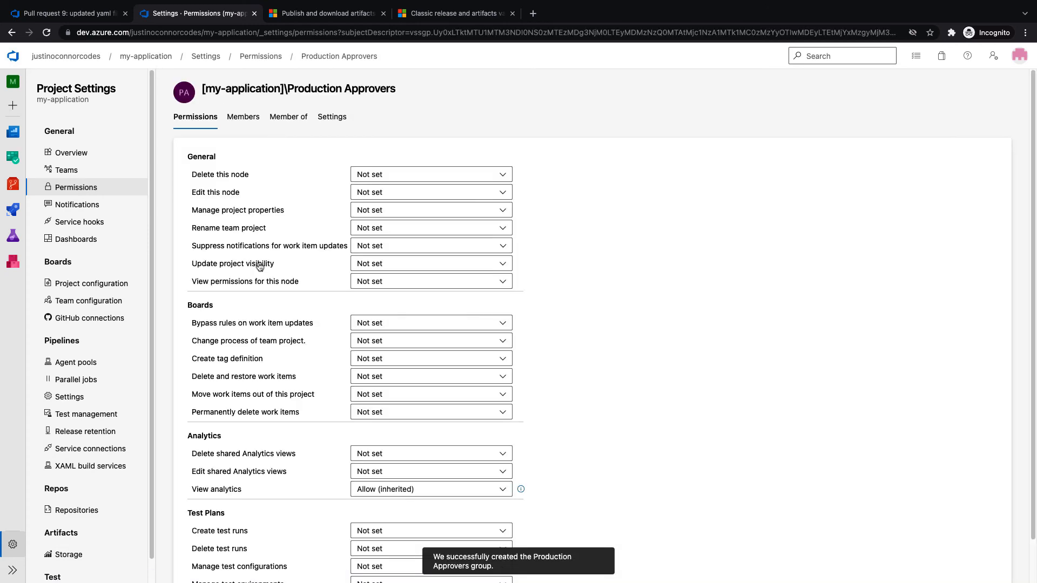
click(255, 120)
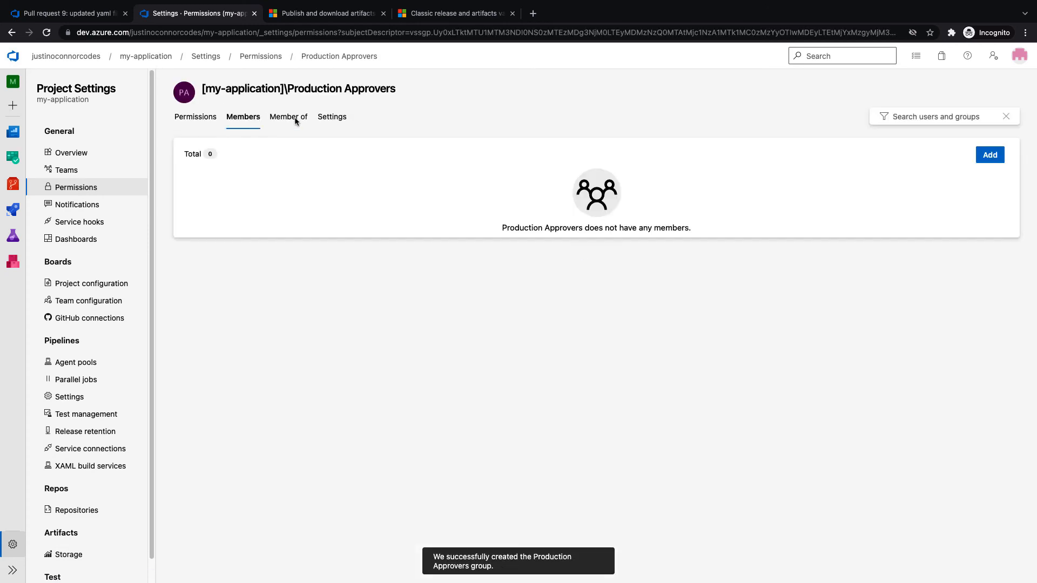
click(993, 152)
text(justin)
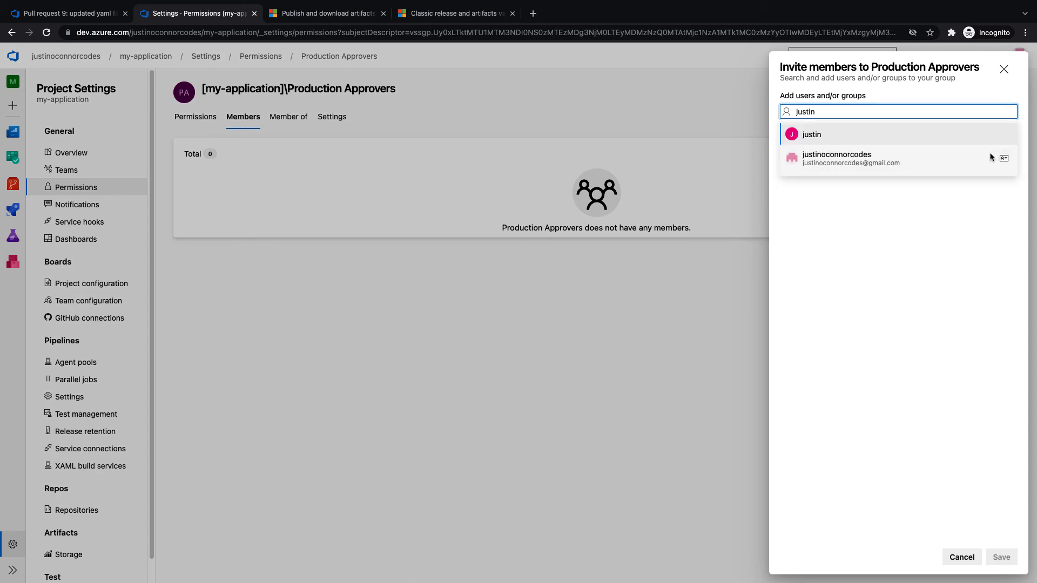
click(903, 158)
click(1002, 557)
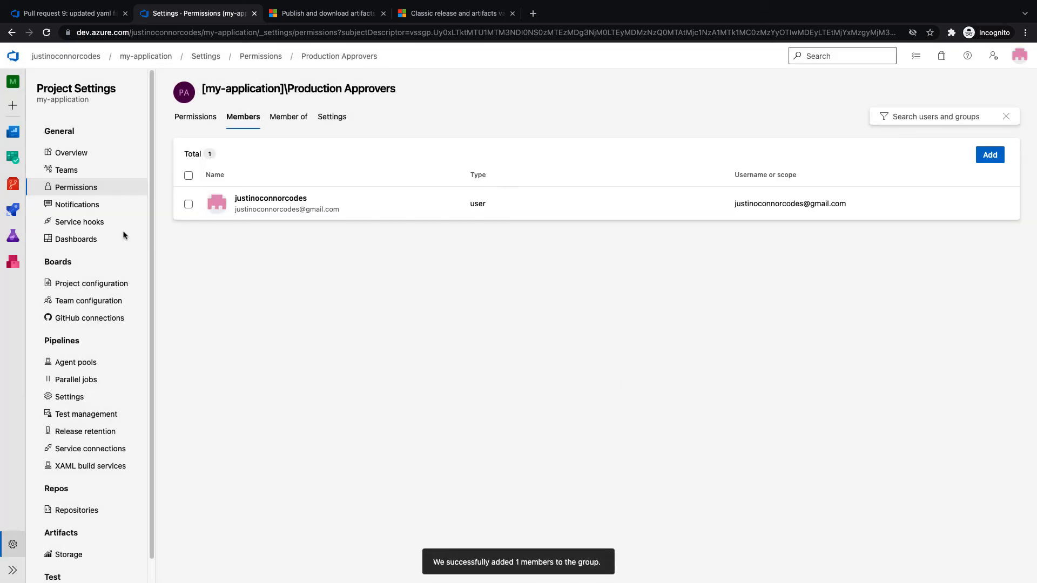
Open the release pipeline for editing and show the Production stage's tasks
click(14, 208)
click(56, 258)
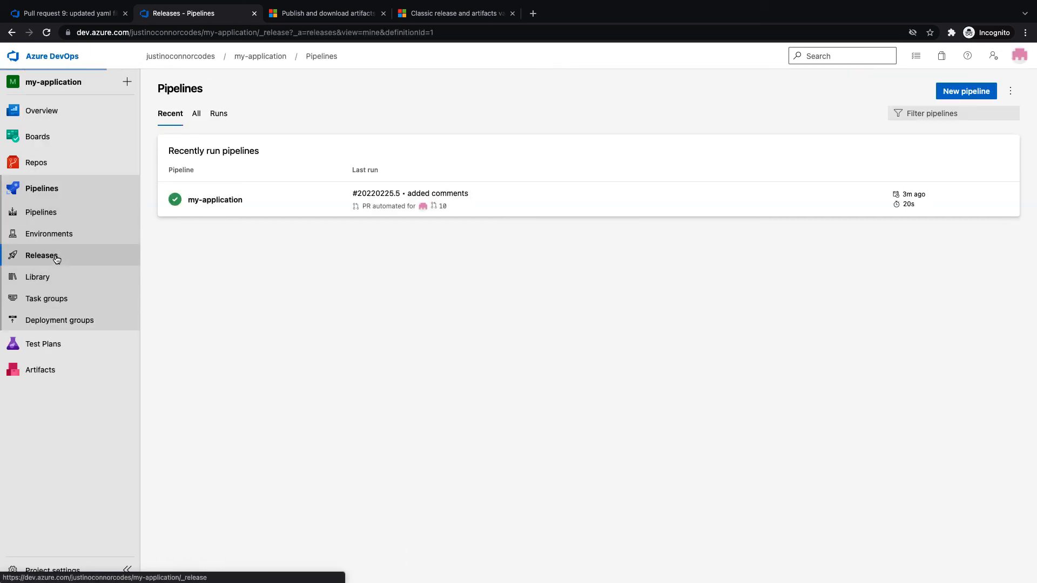
click(901, 92)
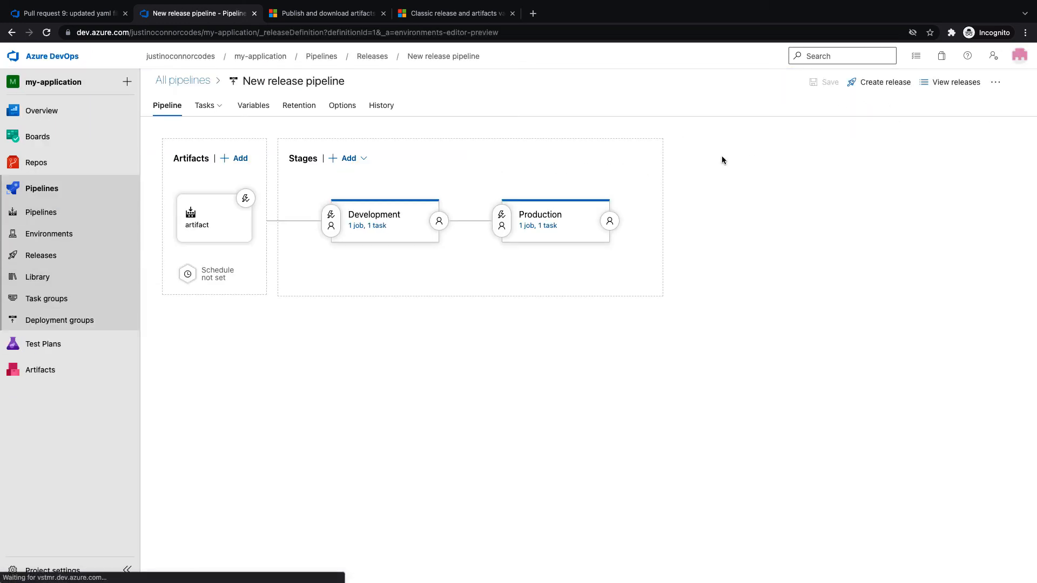
click(546, 227)
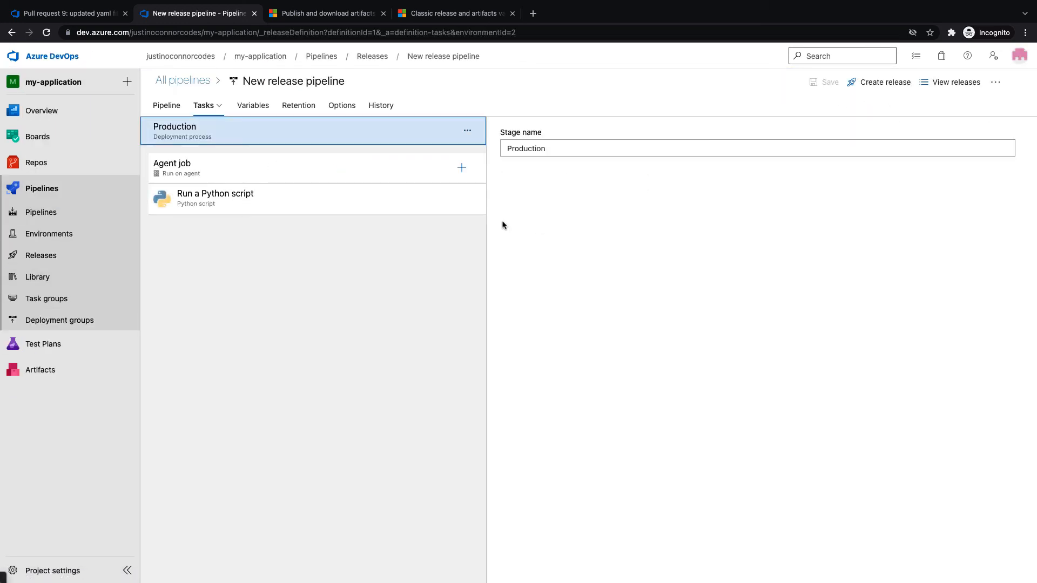
Change the Production Python script task's argument from development to production and save the pipeline
click(315, 207)
drag(572, 331, 482, 330)
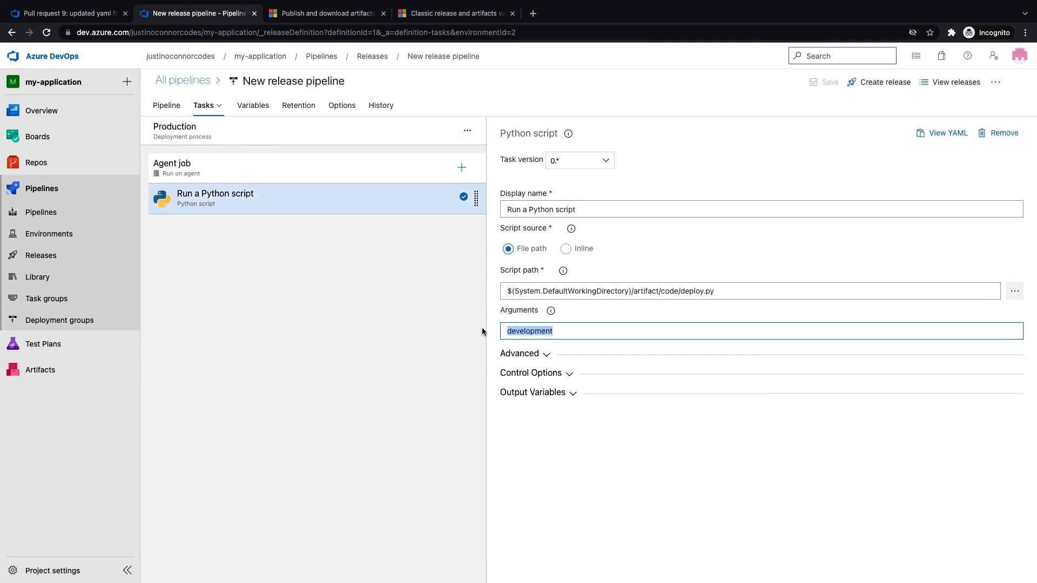
click(207, 105)
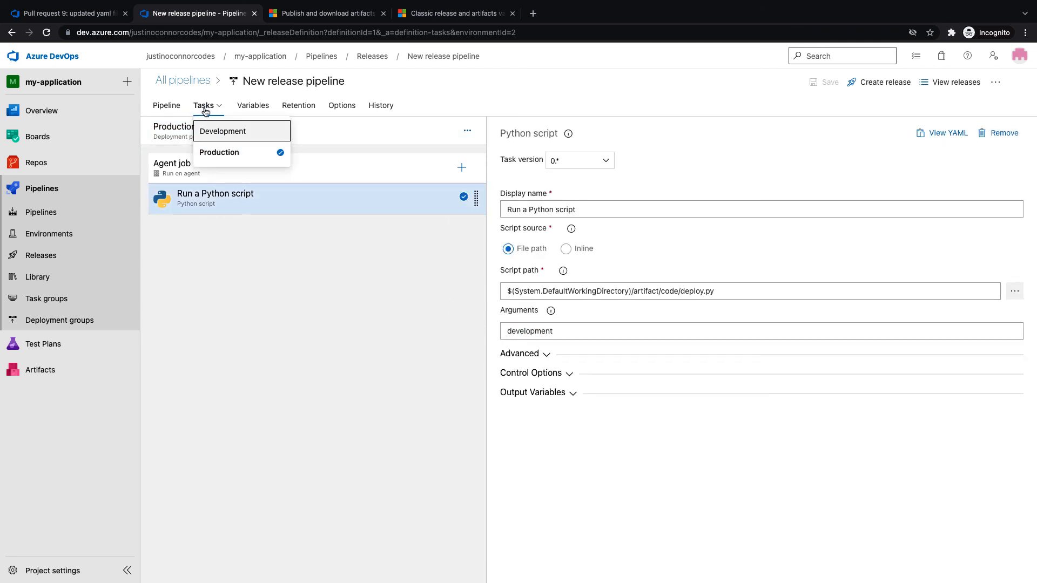
click(226, 160)
double_click(566, 331)
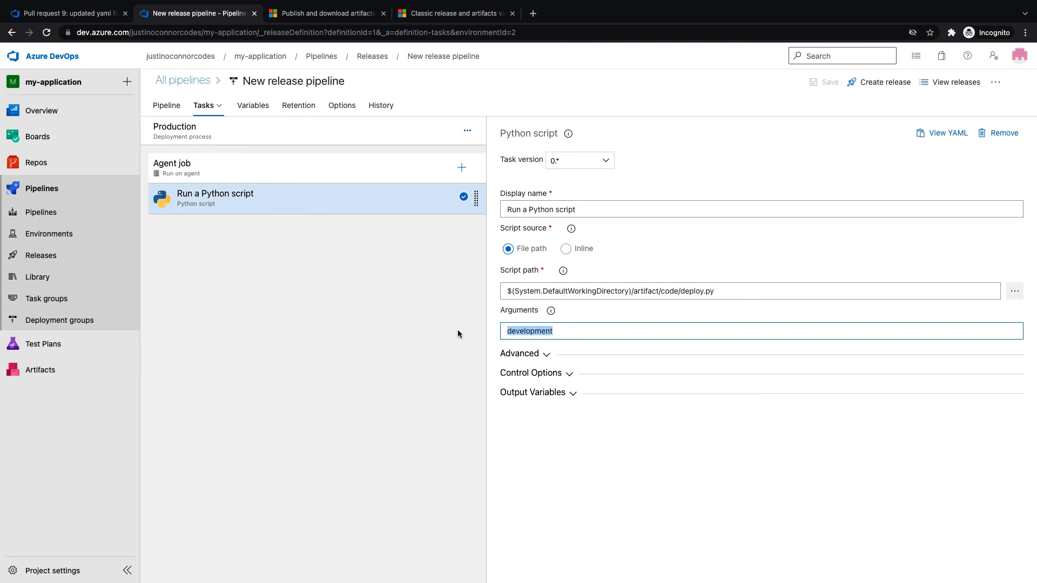
text(production)
click(624, 485)
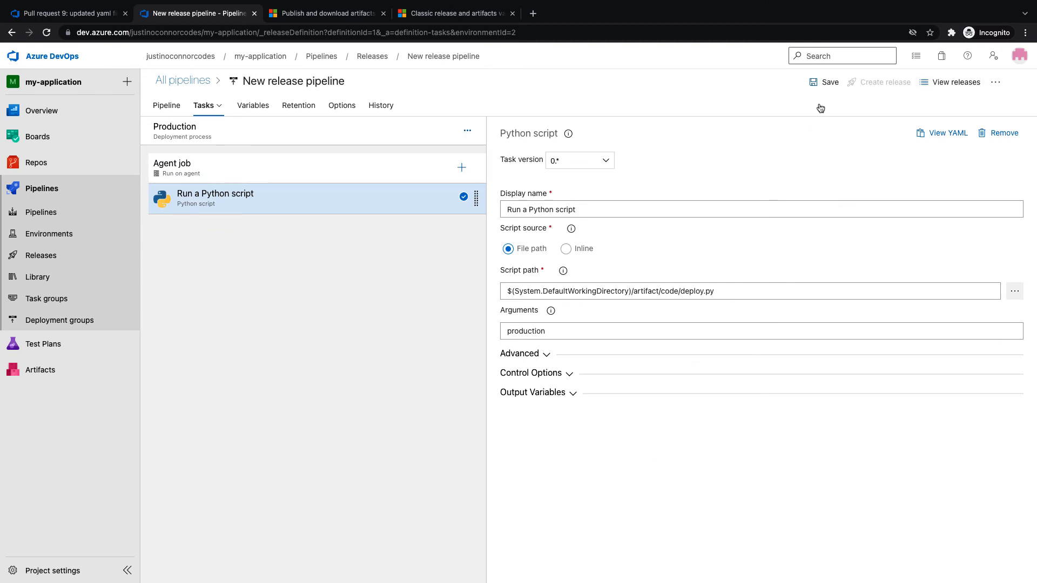
click(826, 83)
click(562, 361)
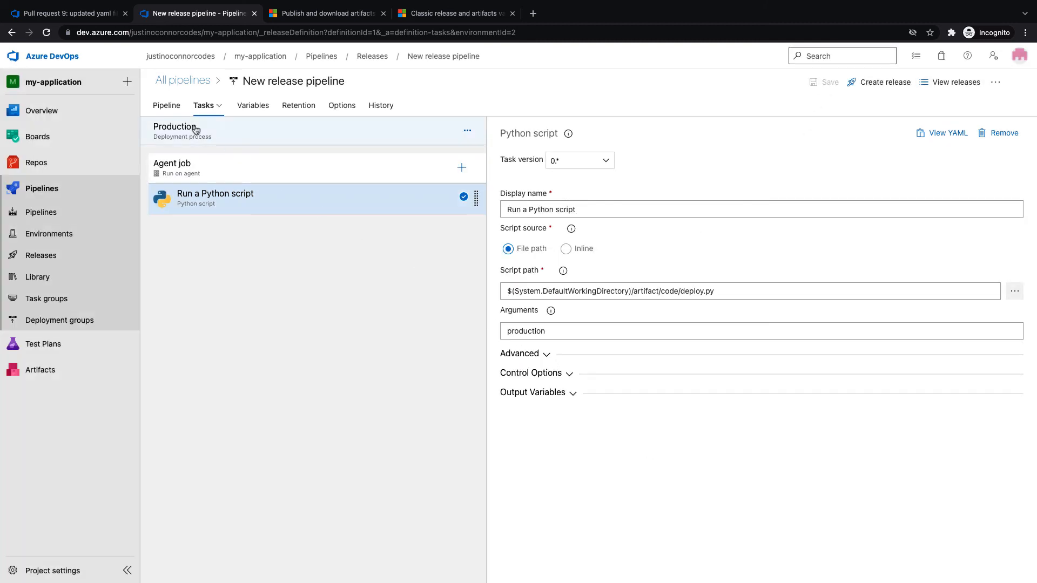
click(173, 111)
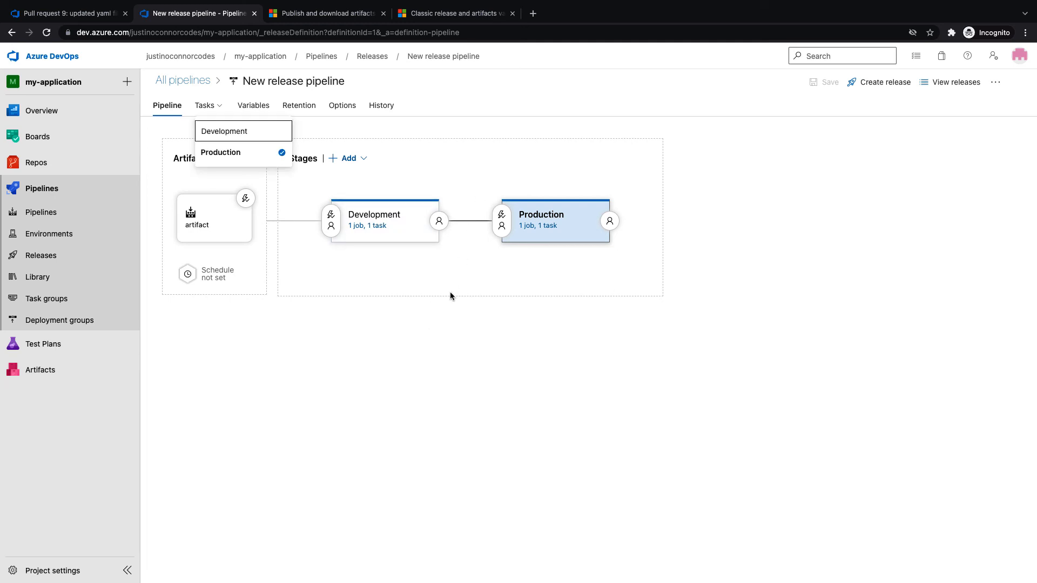
Enable pre-deployment approvals on Production with Production Approvers as the approver
click(500, 223)
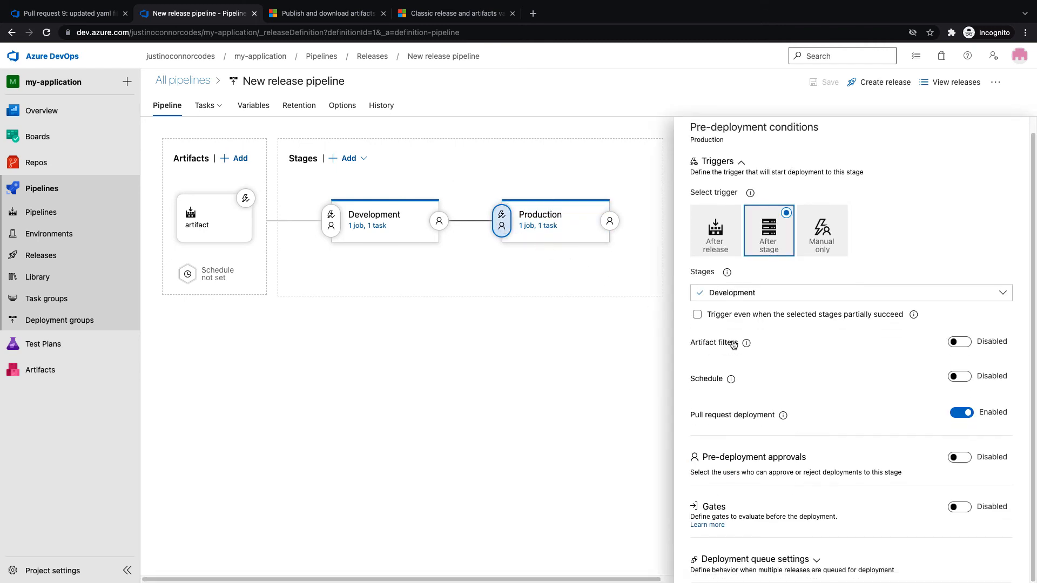
click(959, 458)
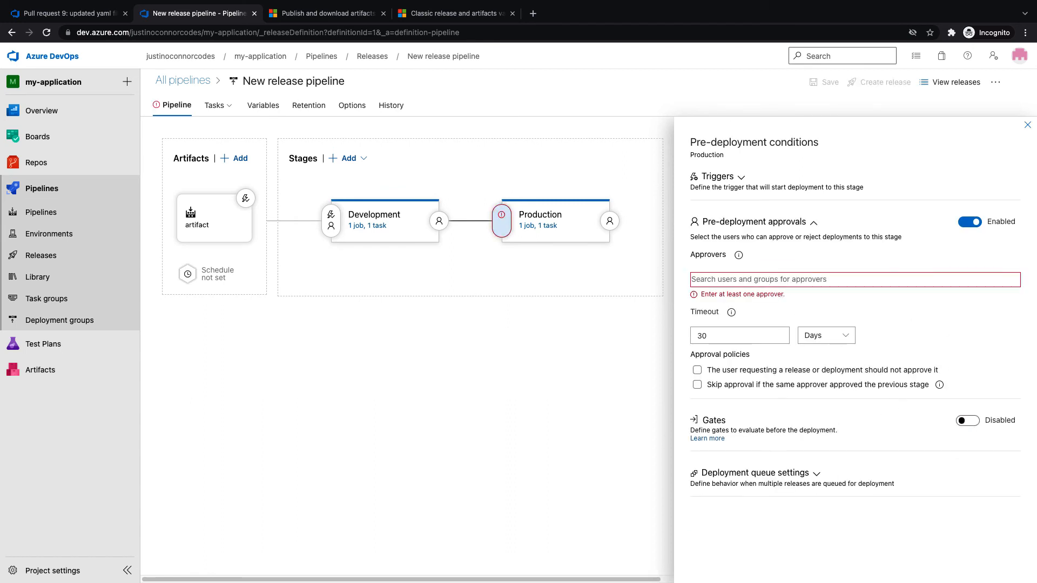
text(production)
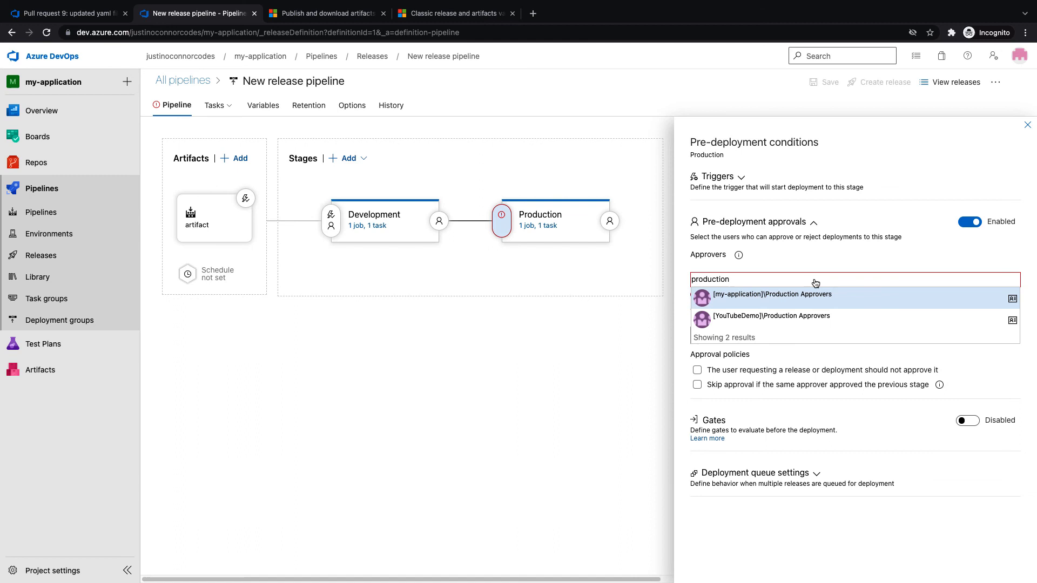
click(792, 302)
Set the approval timeout to 3 days, keep self-approval allowed, and save the pipeline
double_click(751, 328)
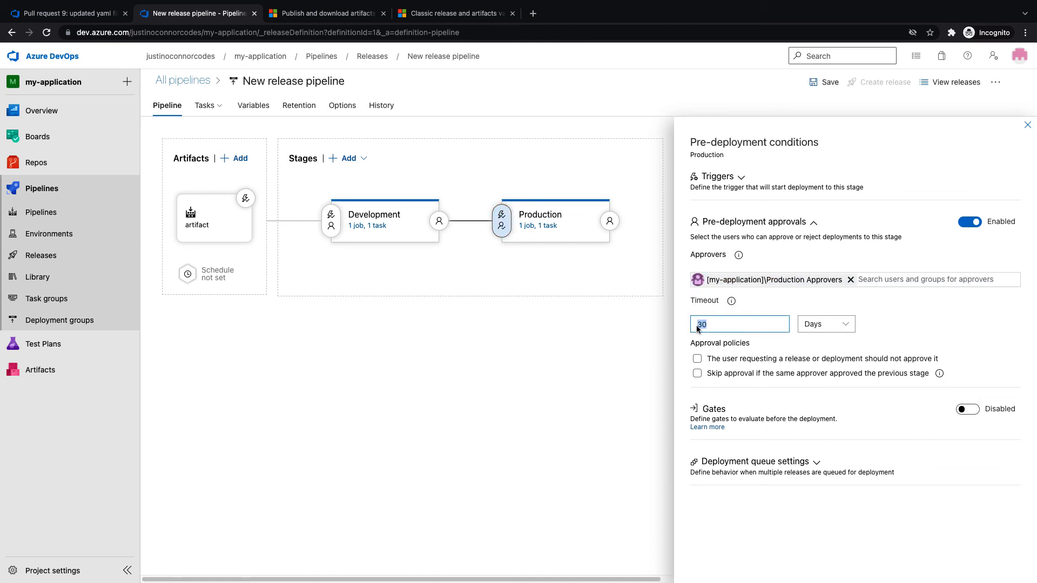
text(2)
text(3)
click(698, 362)
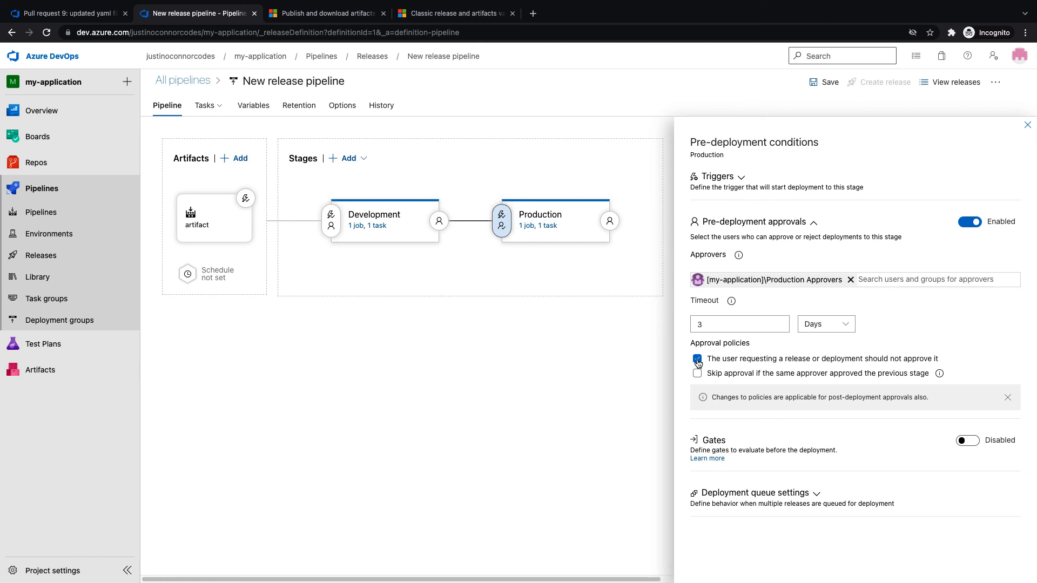
click(698, 360)
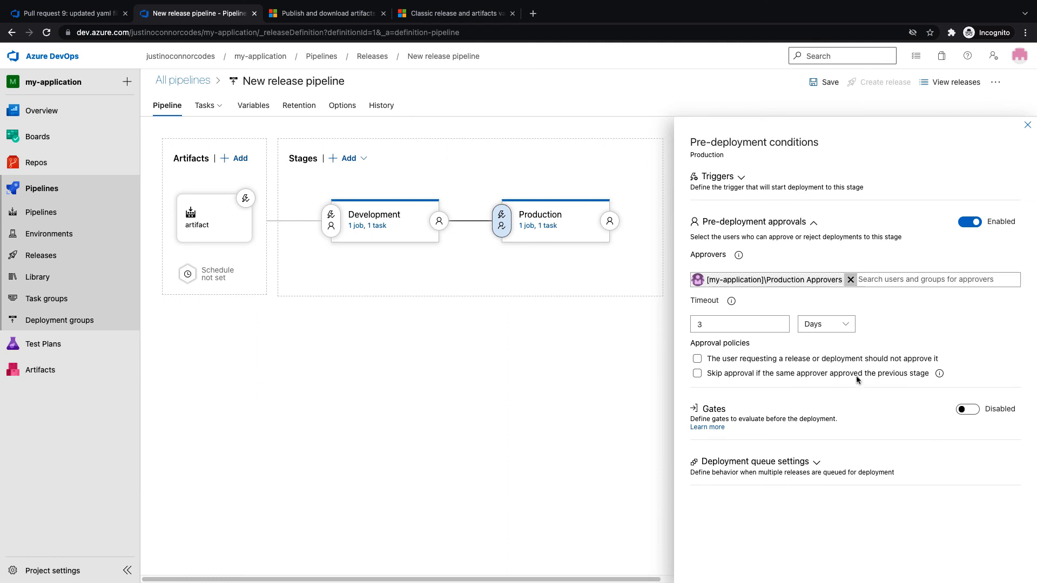
click(822, 84)
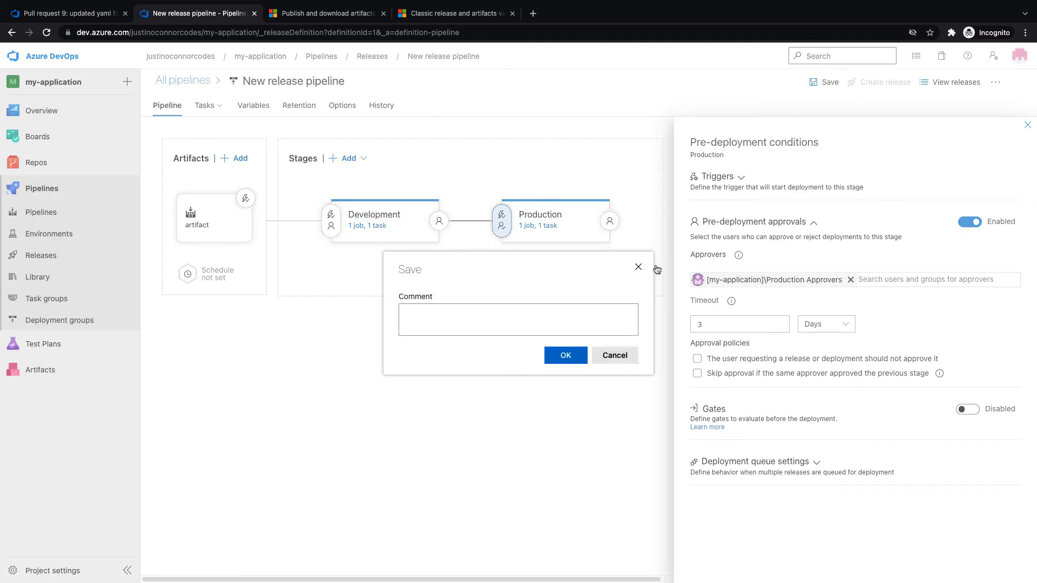
click(578, 355)
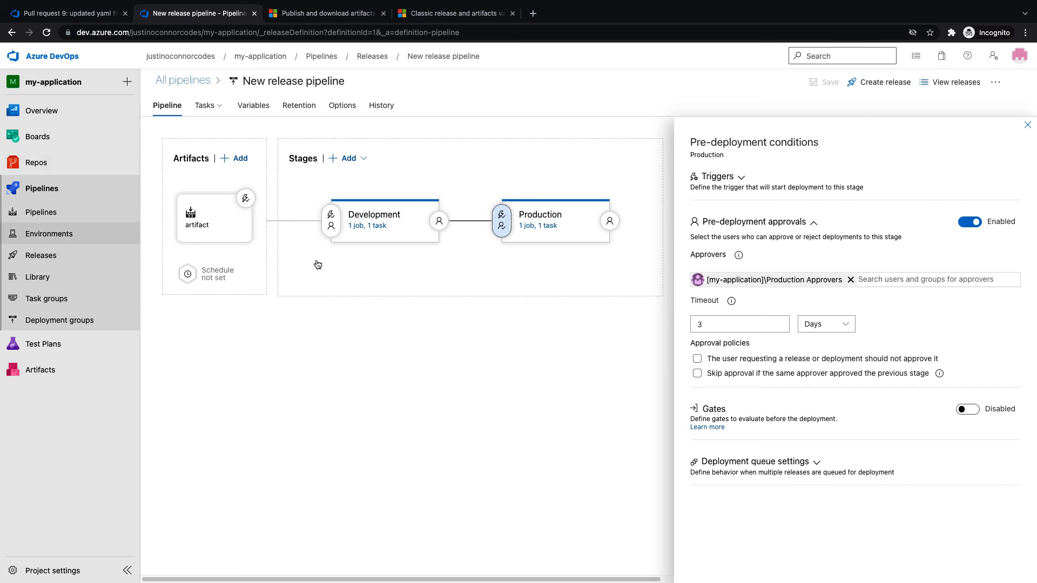
click(57, 173)
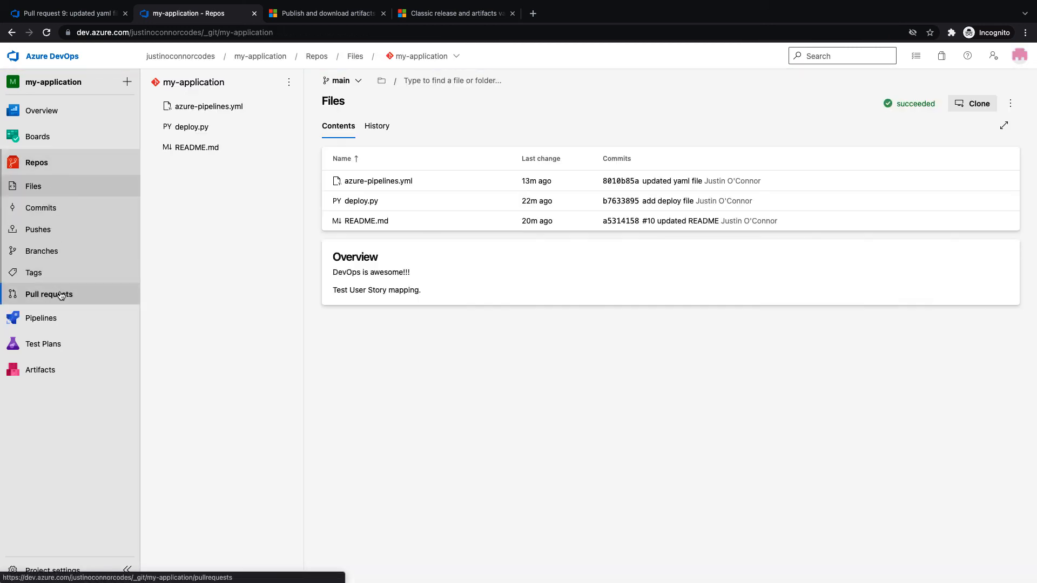
Approve the 'added comments' pull request 10, review its checks, and merge it into main
click(54, 293)
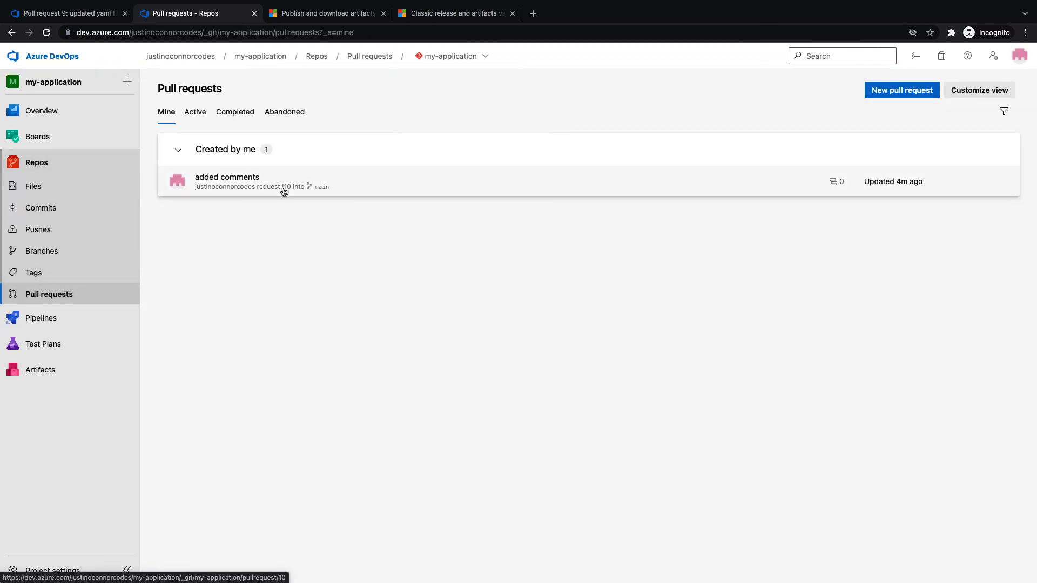
click(264, 187)
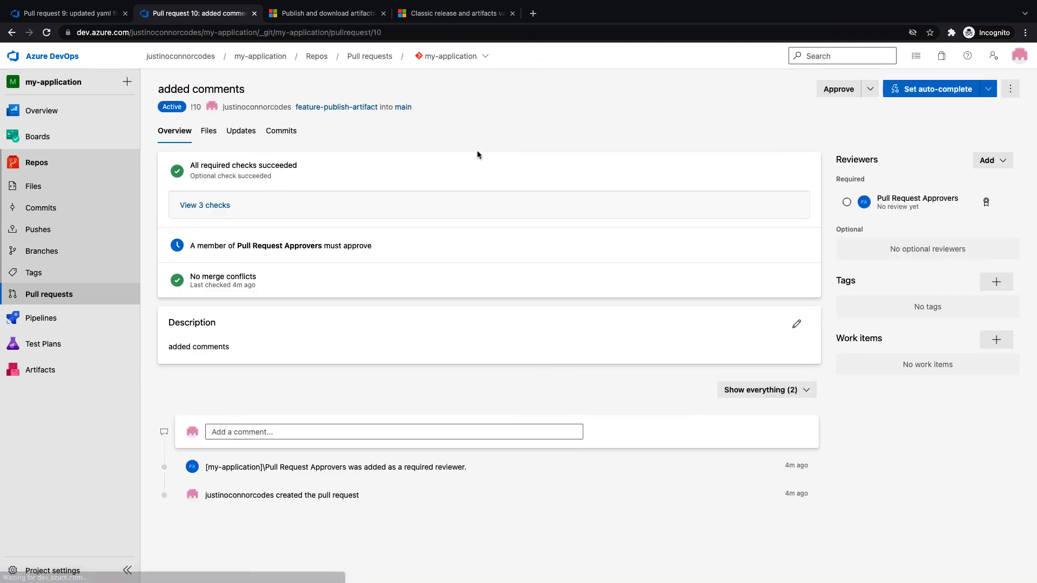
click(831, 96)
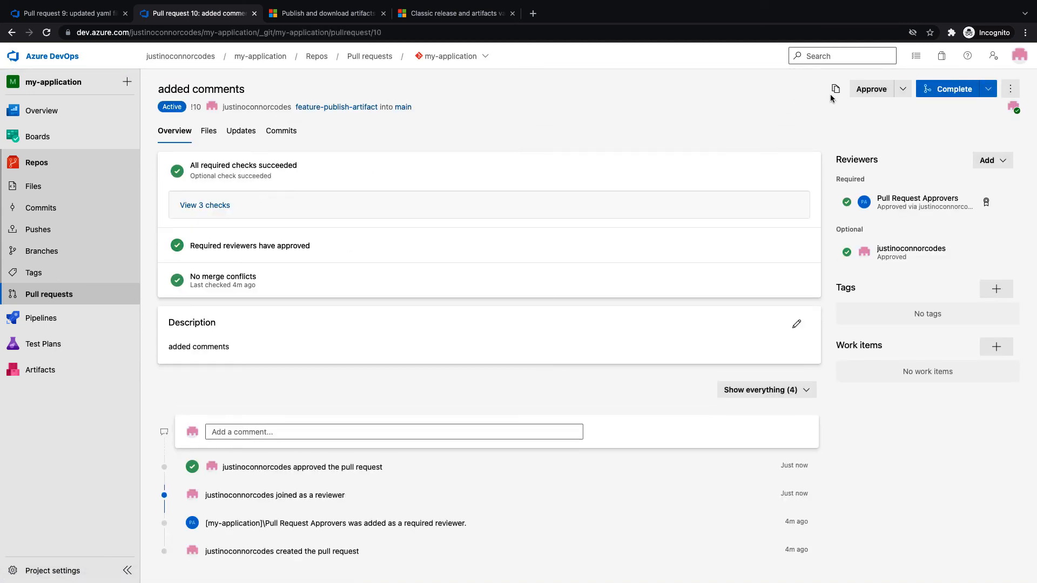
click(220, 205)
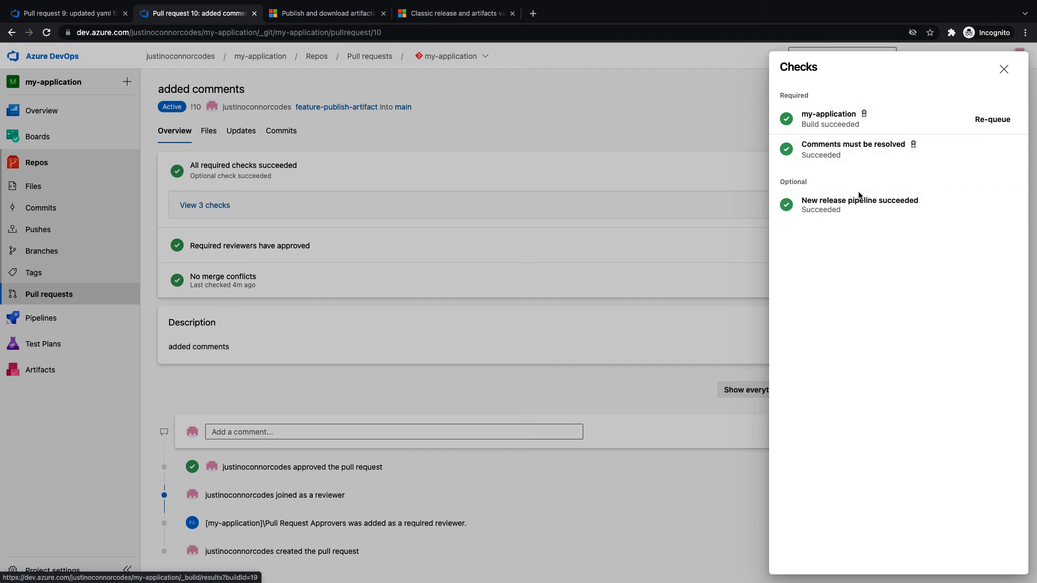
click(1004, 69)
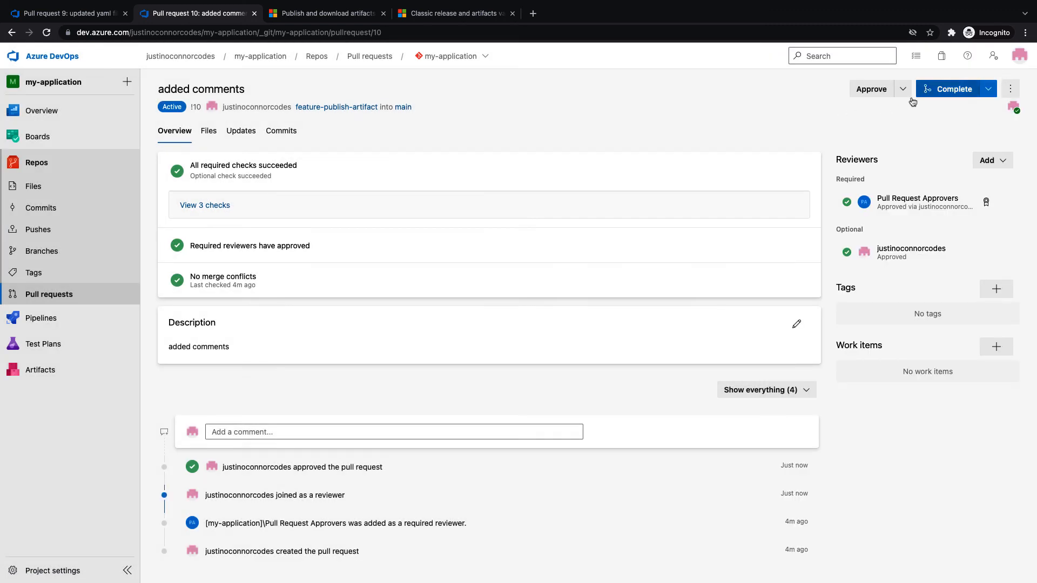
click(950, 91)
click(981, 556)
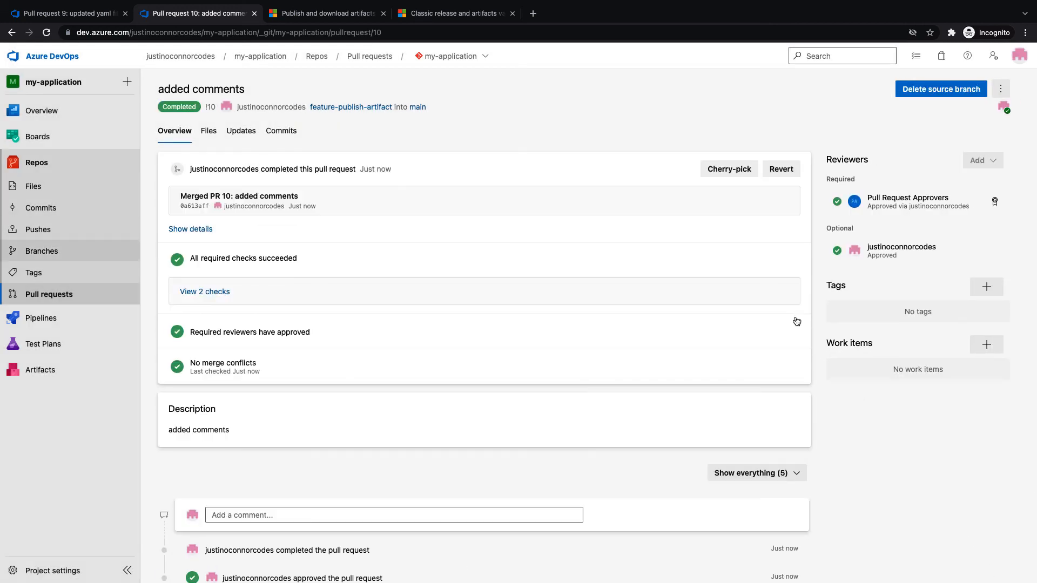
Open my-application run #20220225.6 and view its Job log
click(255, 13)
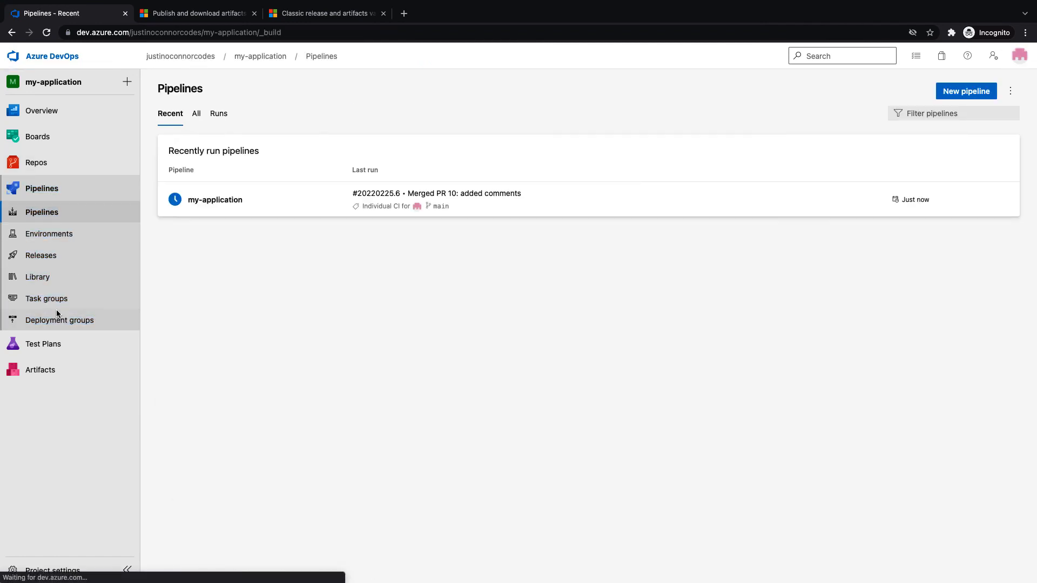
click(176, 209)
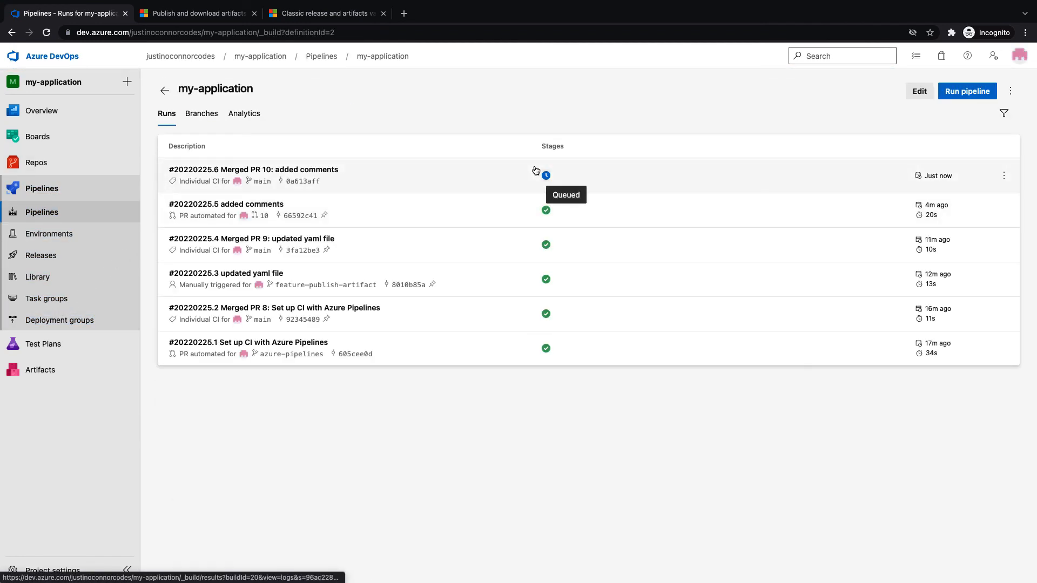
click(471, 178)
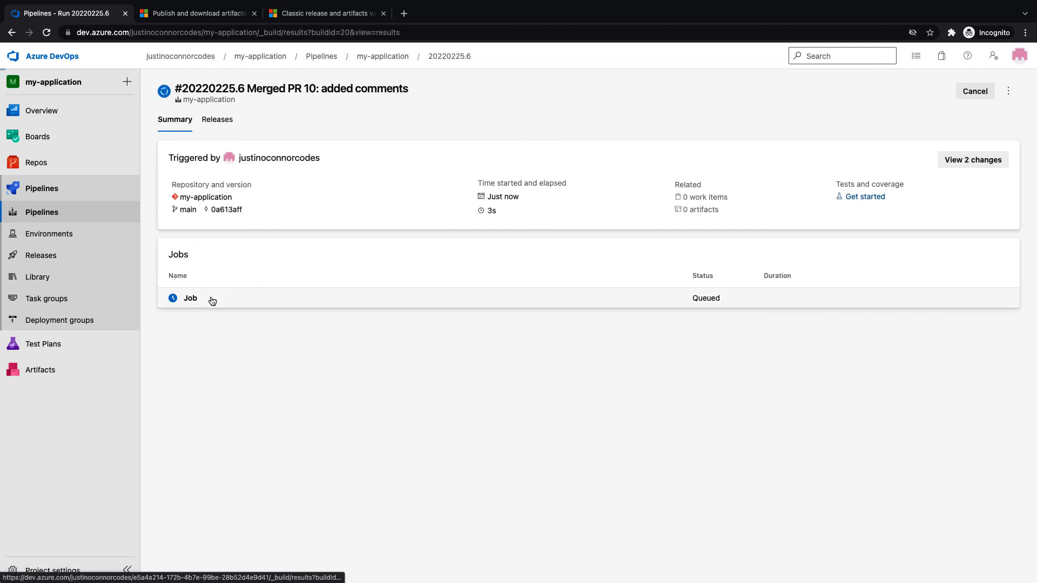
click(212, 299)
click(54, 214)
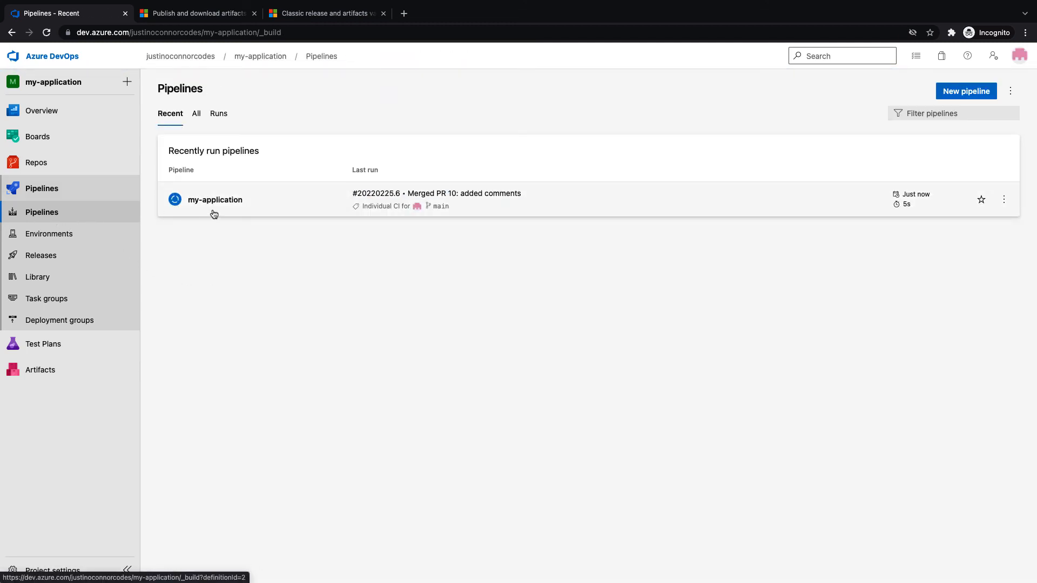
click(305, 210)
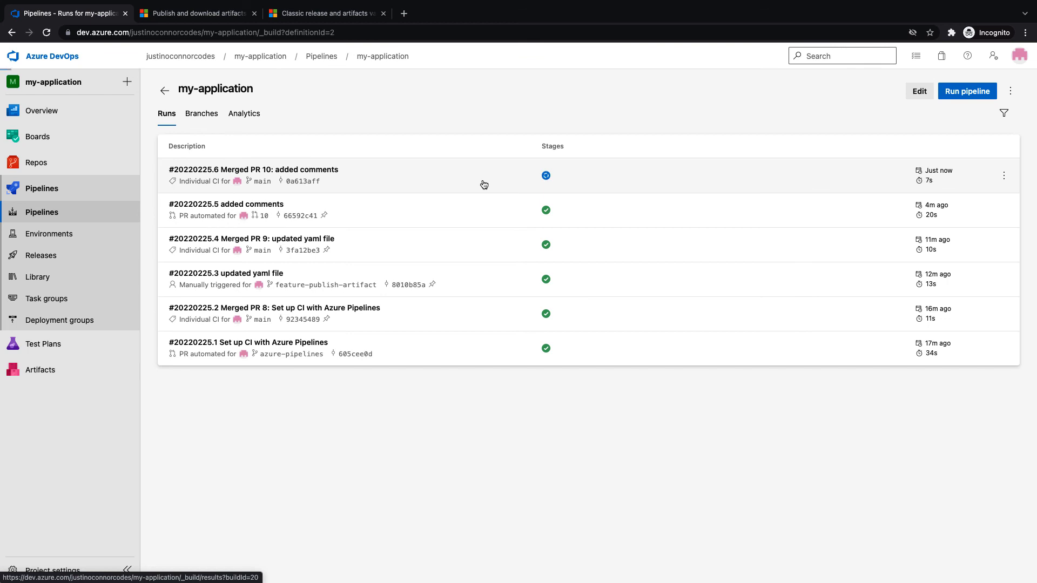
click(484, 185)
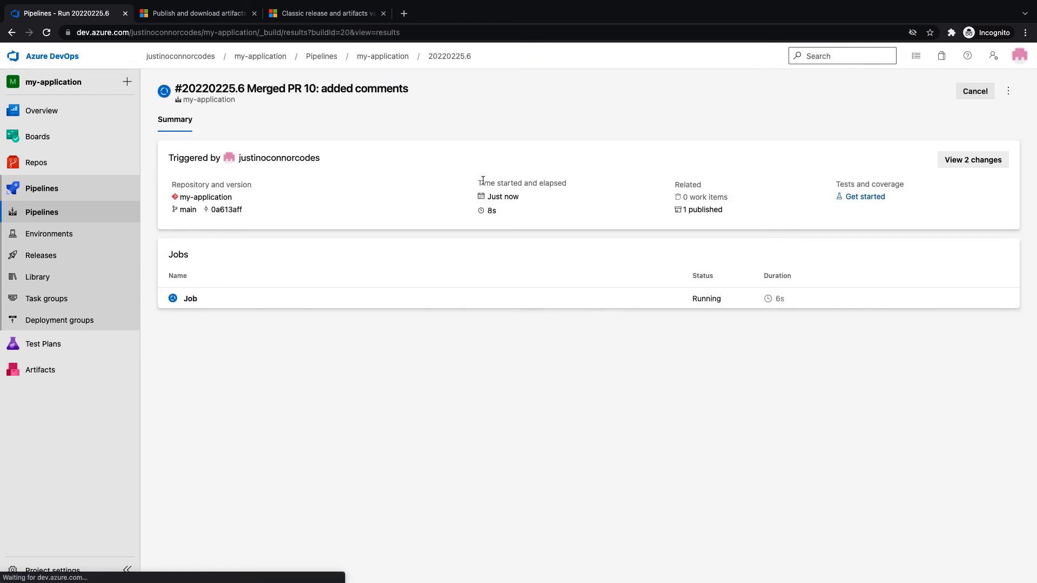
click(232, 304)
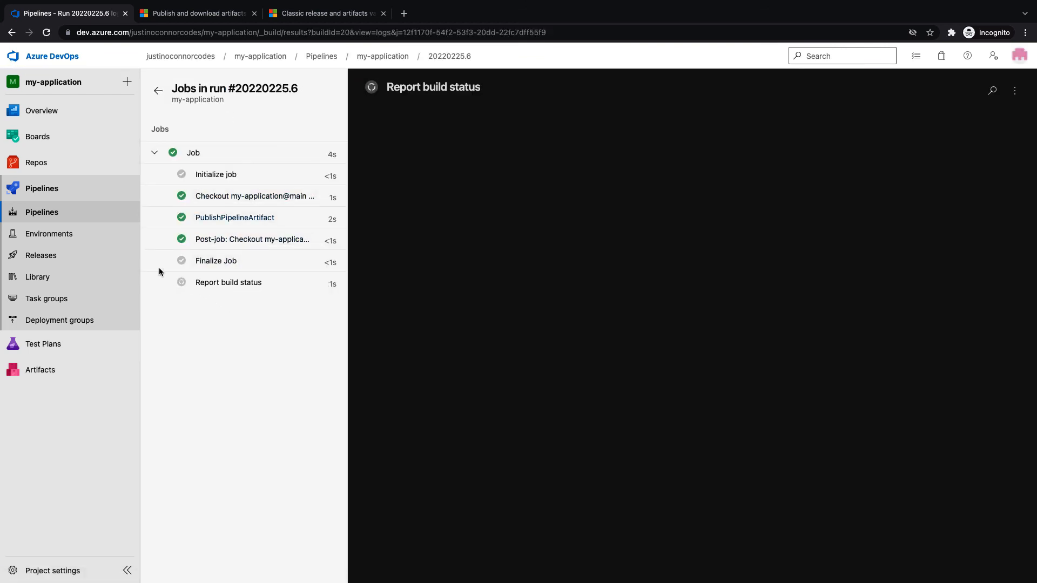
Expand the run's published code artifact to confirm it contains deploy.py
click(41, 211)
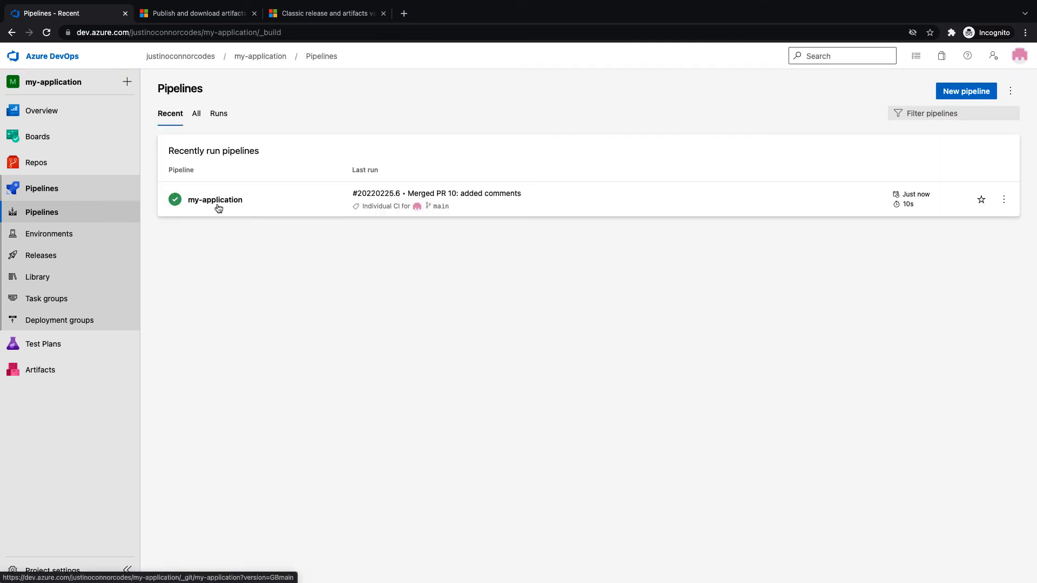
click(270, 207)
click(372, 178)
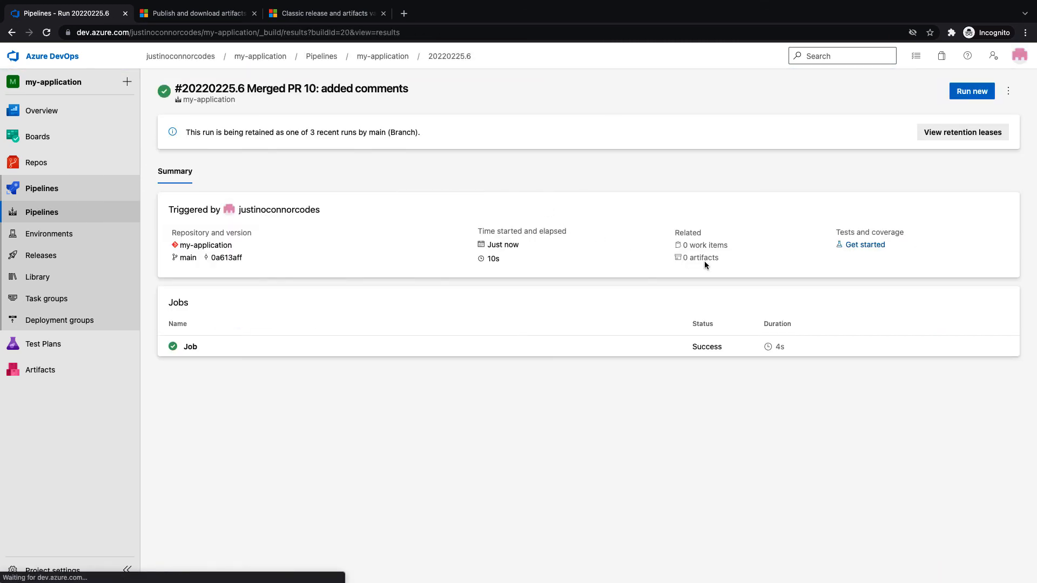
click(704, 261)
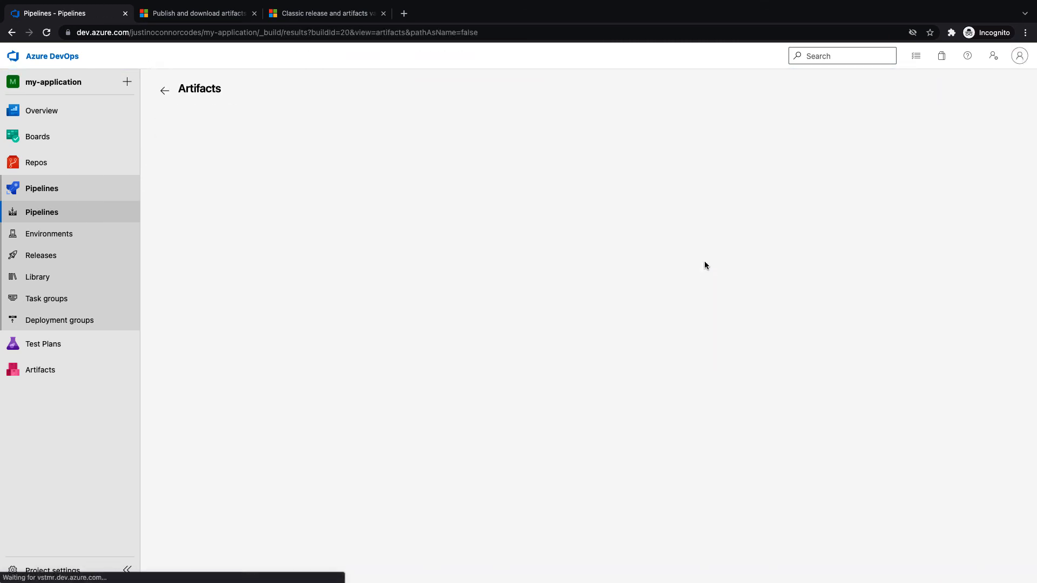
click(177, 178)
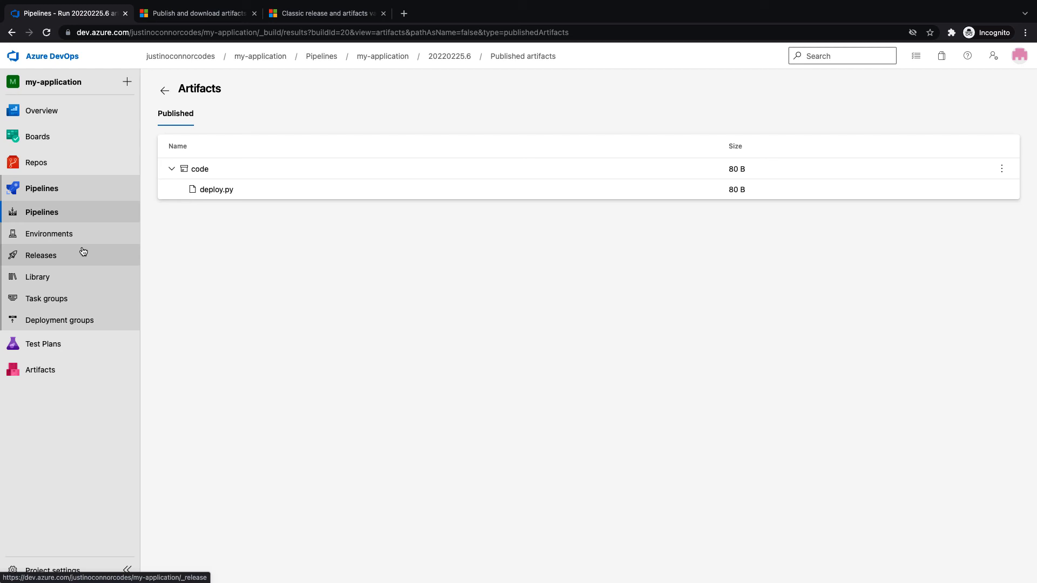
click(56, 254)
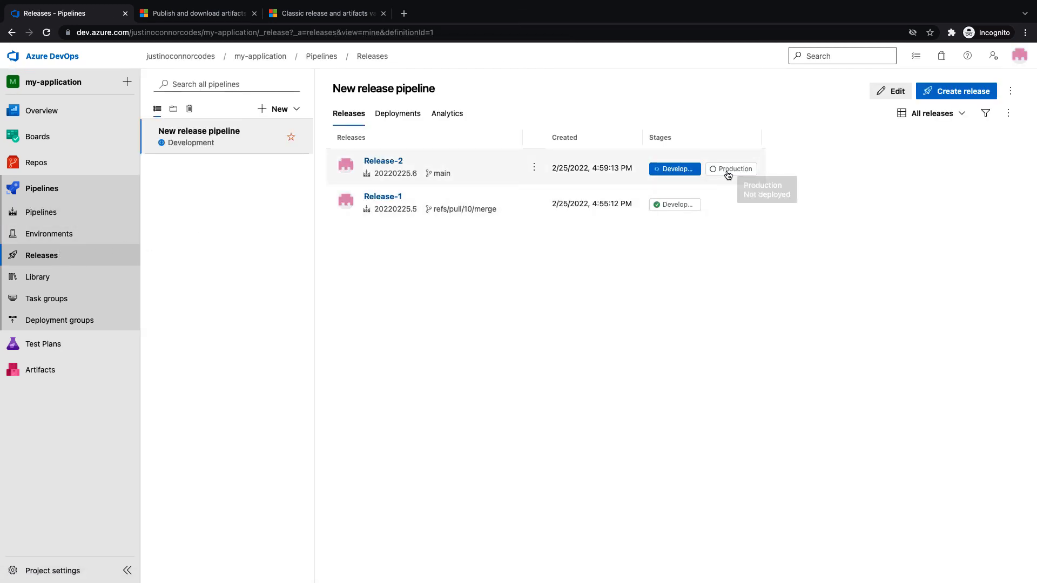
Open Release-2's Development logs and find 'Code deployed to development!' in the Python script step
click(378, 162)
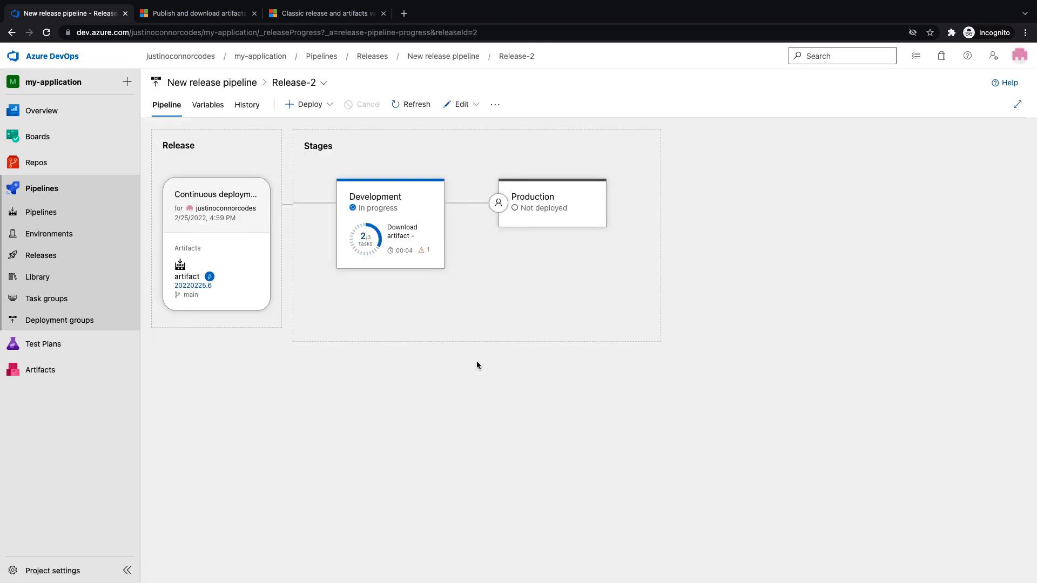
mouse_move(401, 226)
click(420, 283)
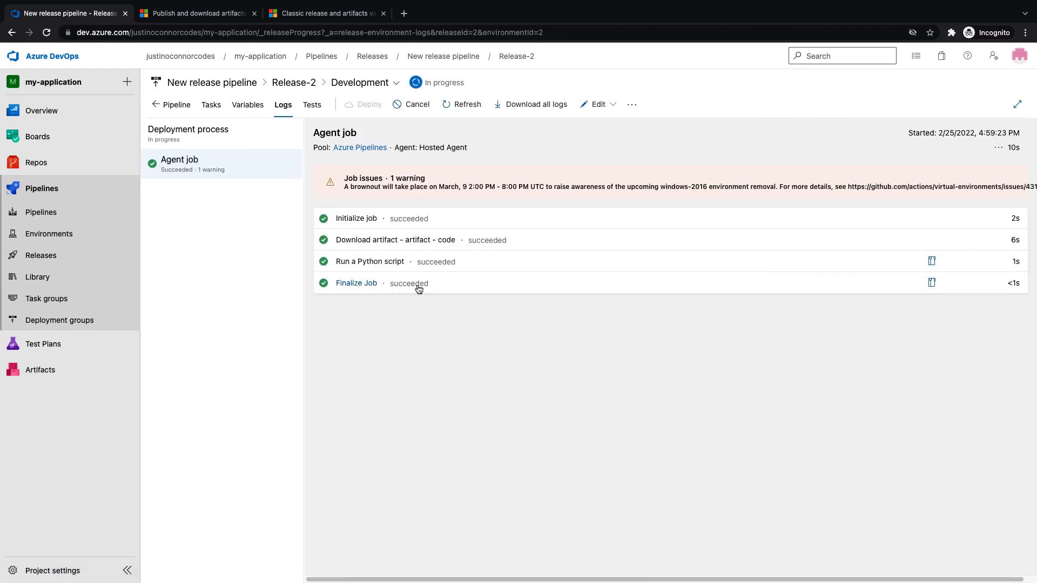
click(381, 268)
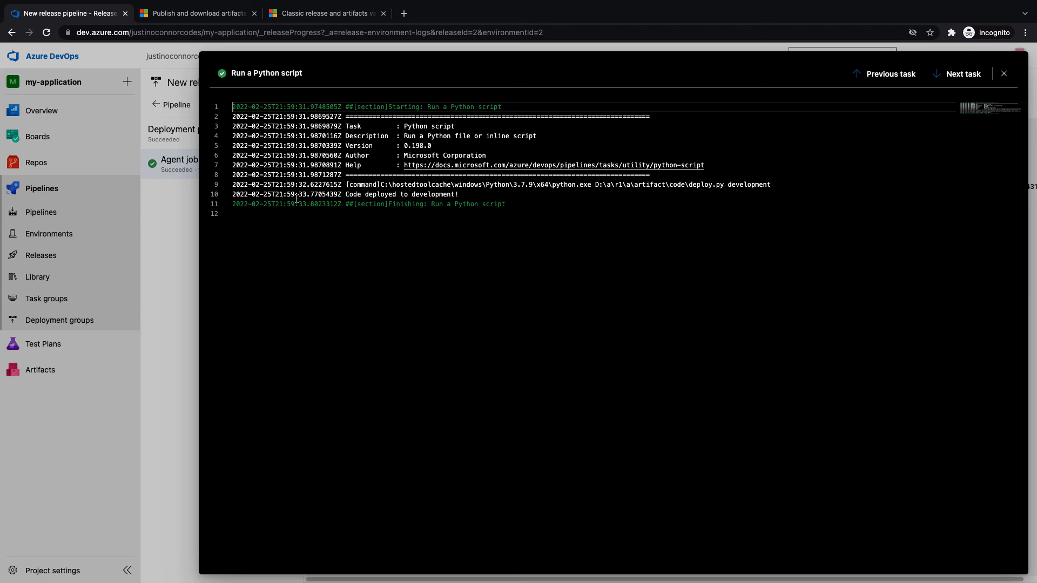
drag(357, 195, 475, 192)
click(484, 193)
click(1004, 74)
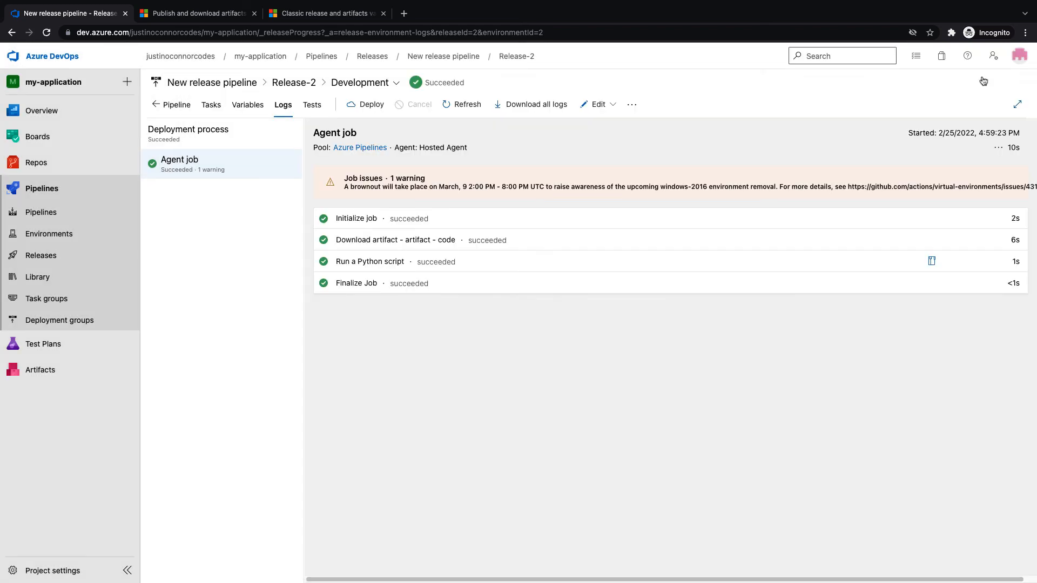
click(185, 106)
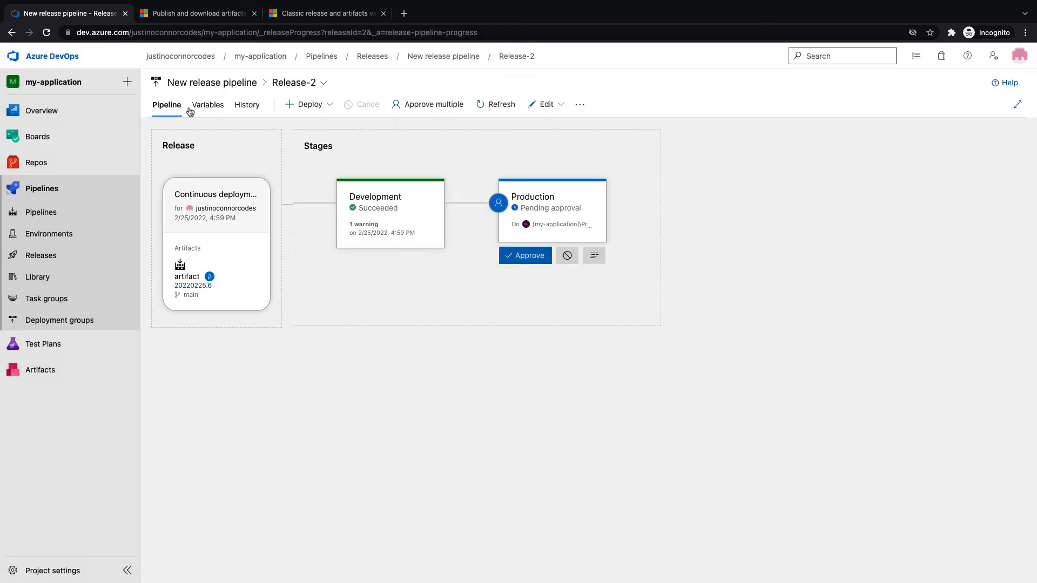
Approve Release-2's Production deployment with Defer deployment unticked so it queues immediately
click(538, 264)
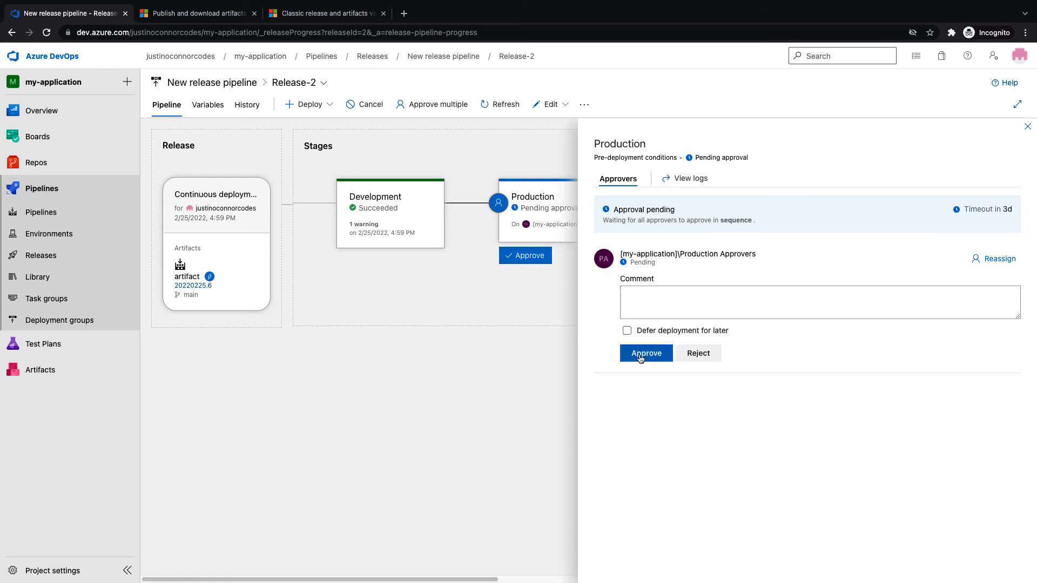
click(627, 330)
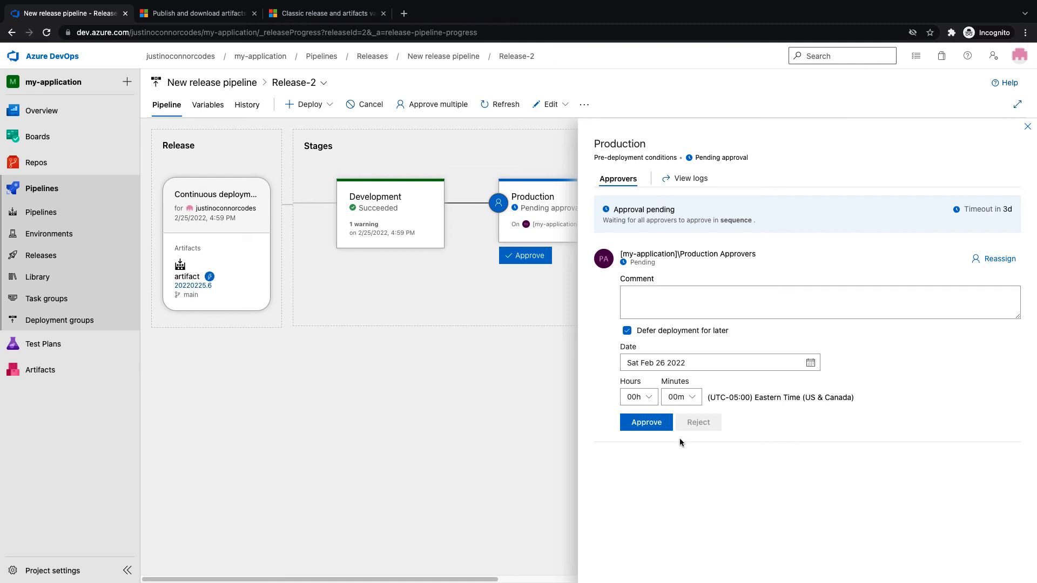
drag(754, 398, 859, 397)
click(858, 398)
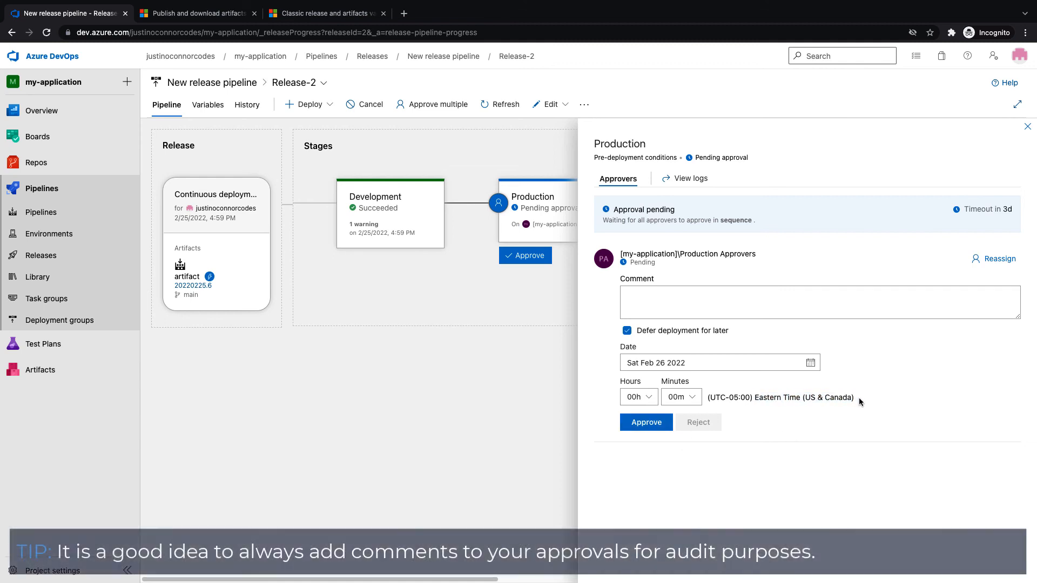
drag(754, 398, 862, 397)
click(863, 397)
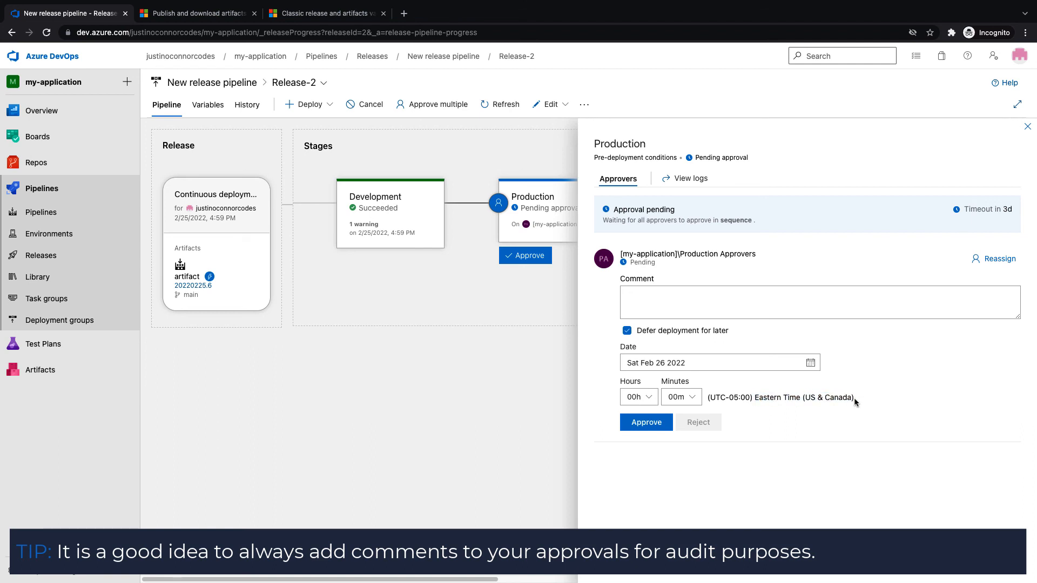
click(646, 399)
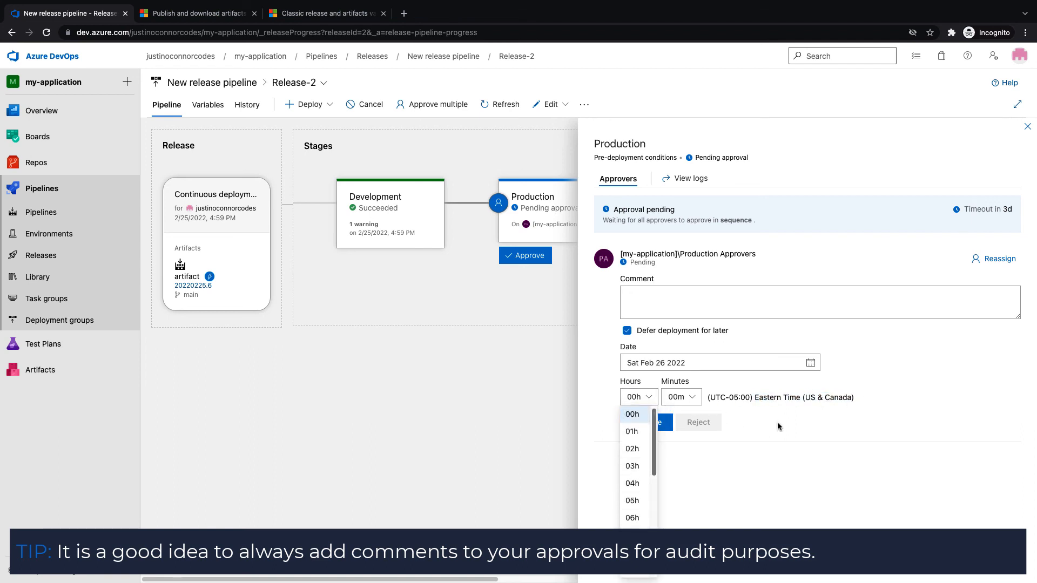
click(800, 426)
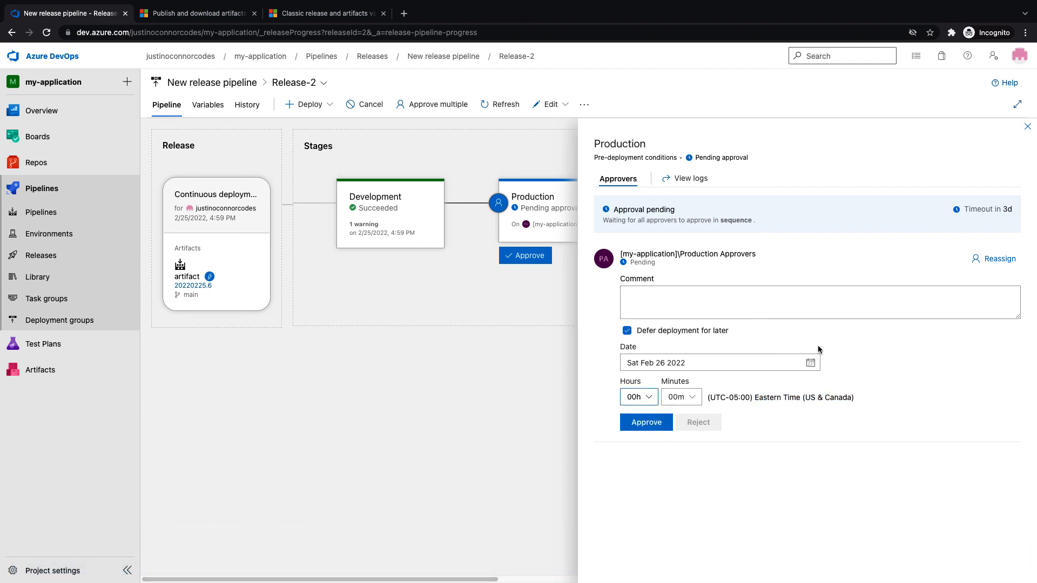
click(627, 331)
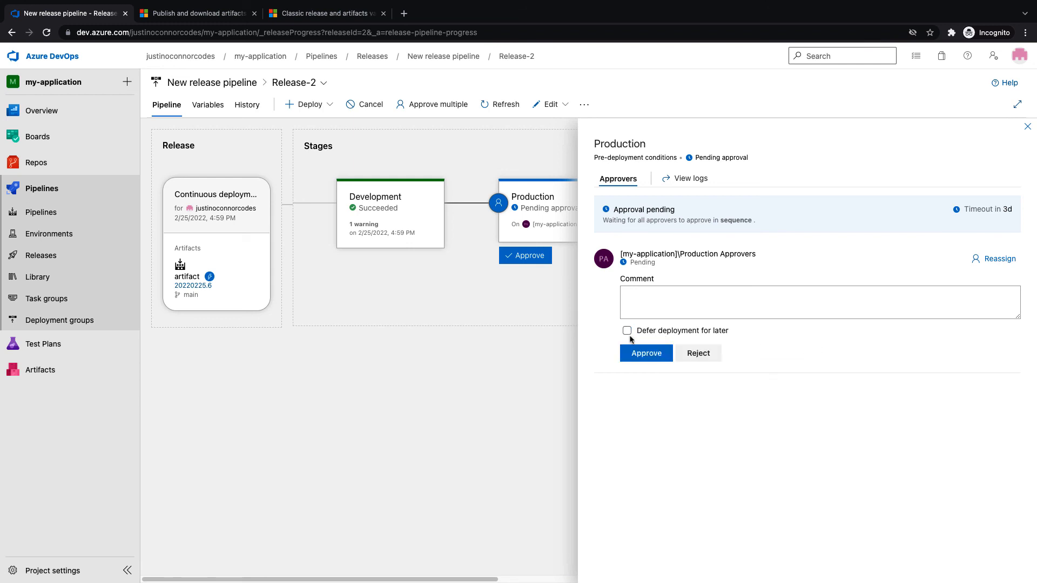
click(644, 356)
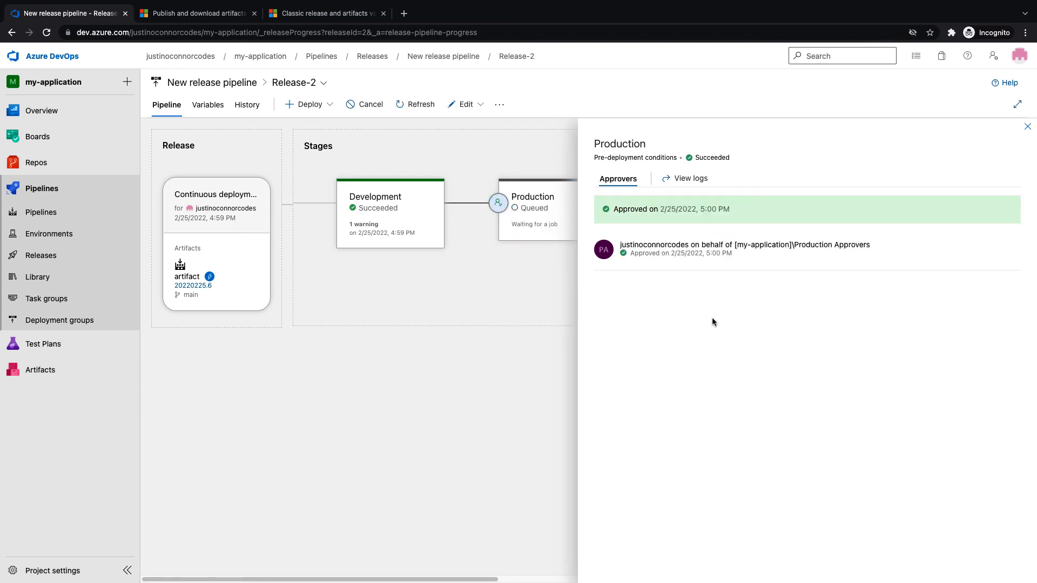
click(1027, 129)
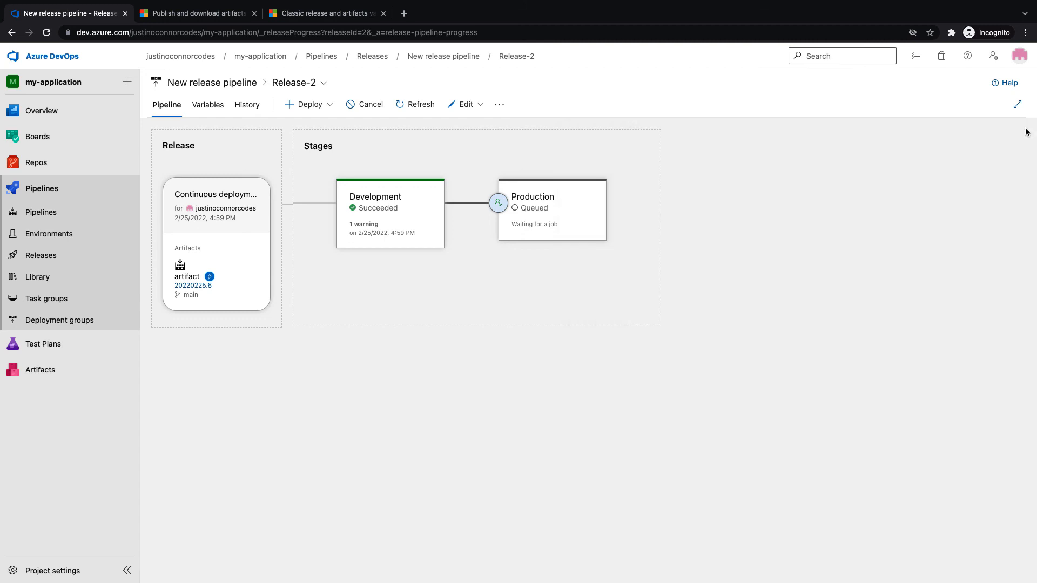
Open the deployment logs for Release-2's Production stage
mouse_move(617, 251)
click(581, 259)
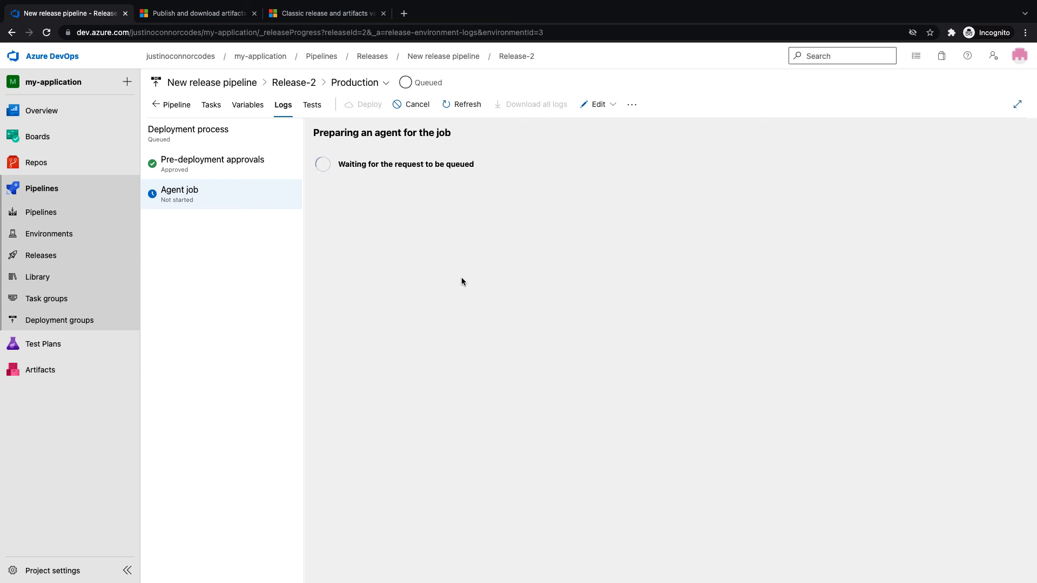
In the Library, check Secure files, then add a new variable group and select its default name
click(56, 277)
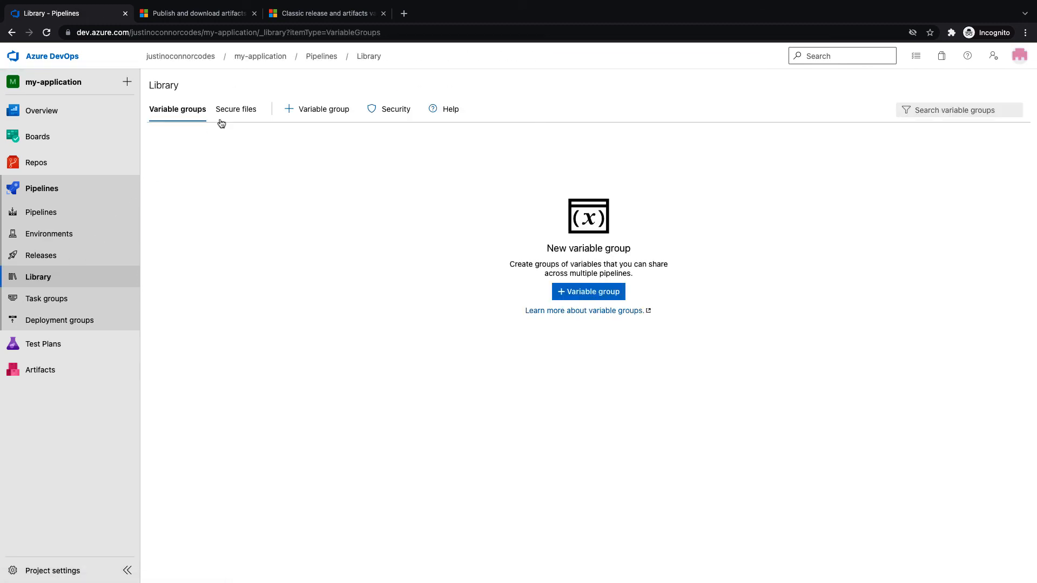
click(235, 110)
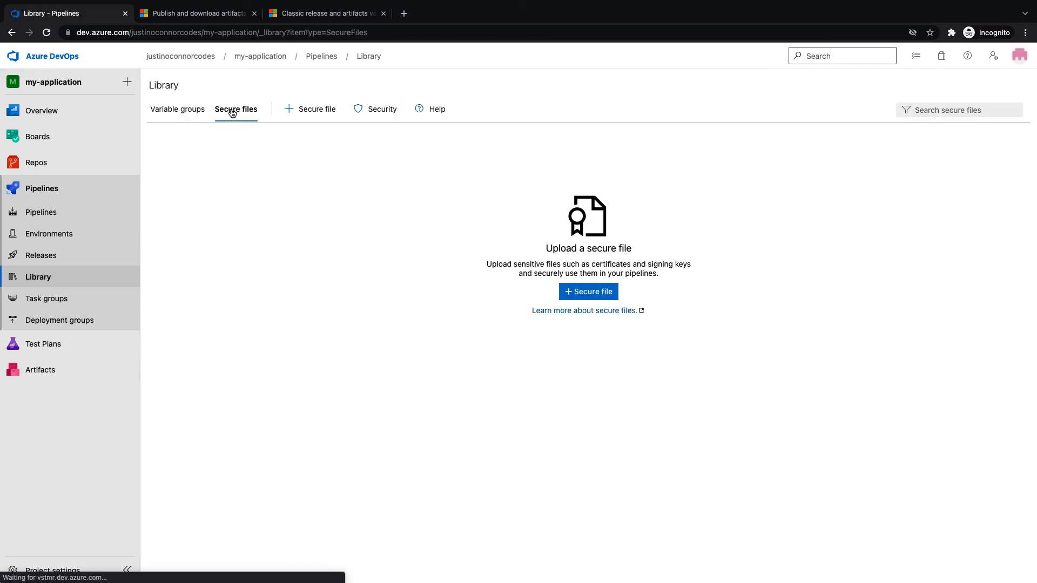
click(177, 110)
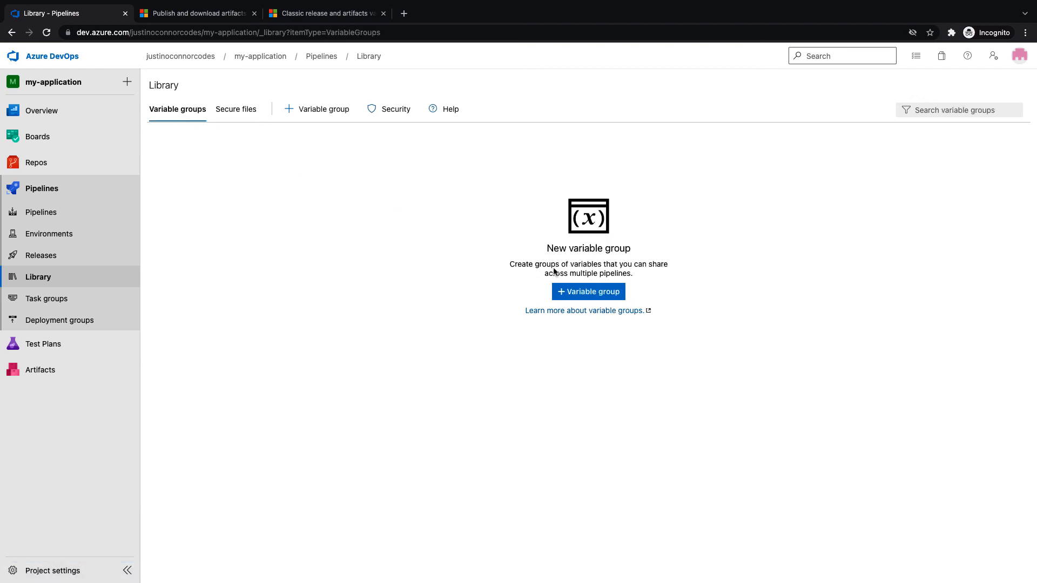
click(608, 294)
drag(299, 170, 154, 174)
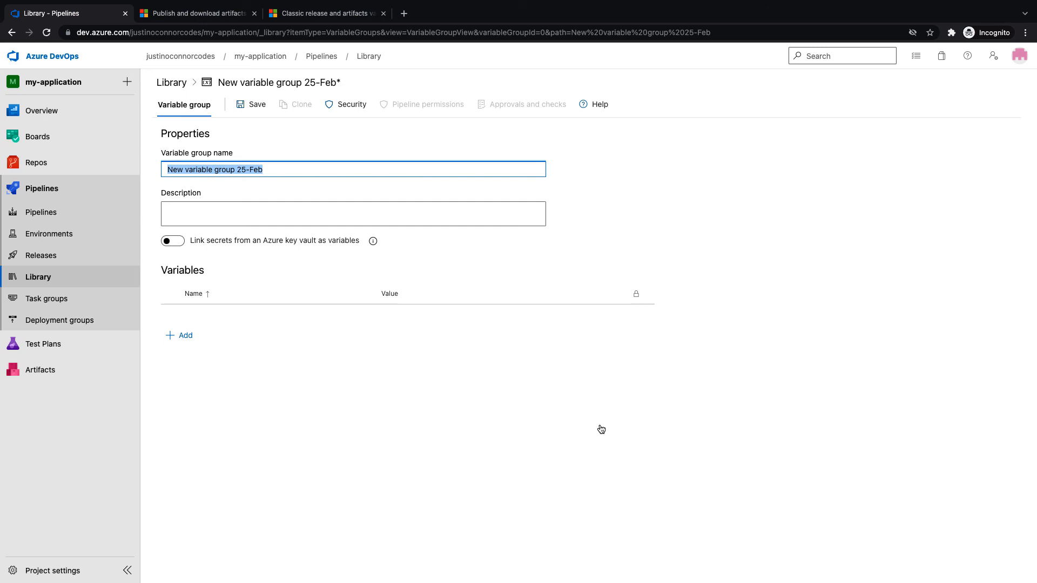
Name the group 'Development Variables' and add a variable named environment
text(Development)
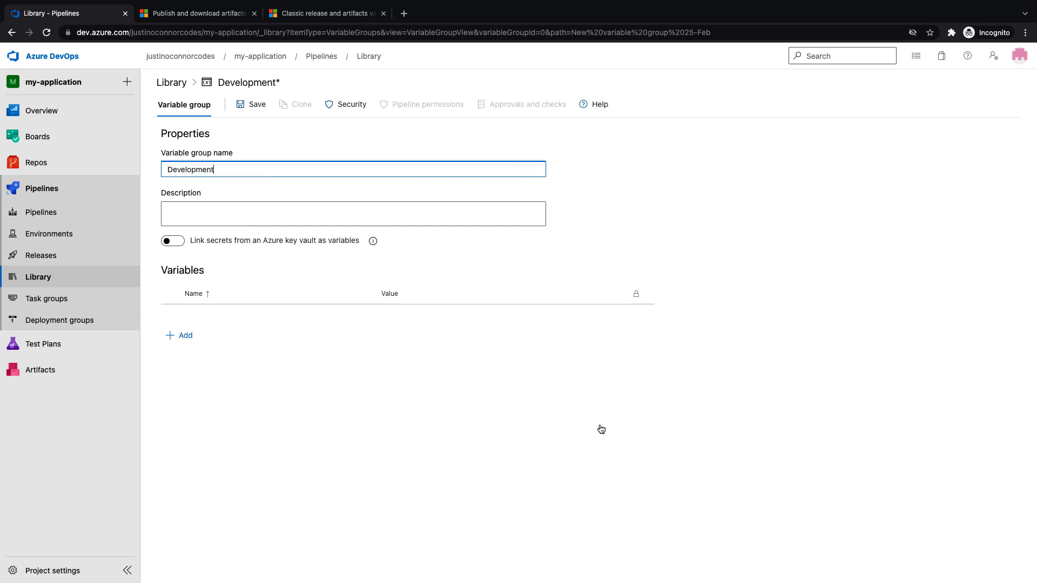
text( Variables)
key(ctrl+a)
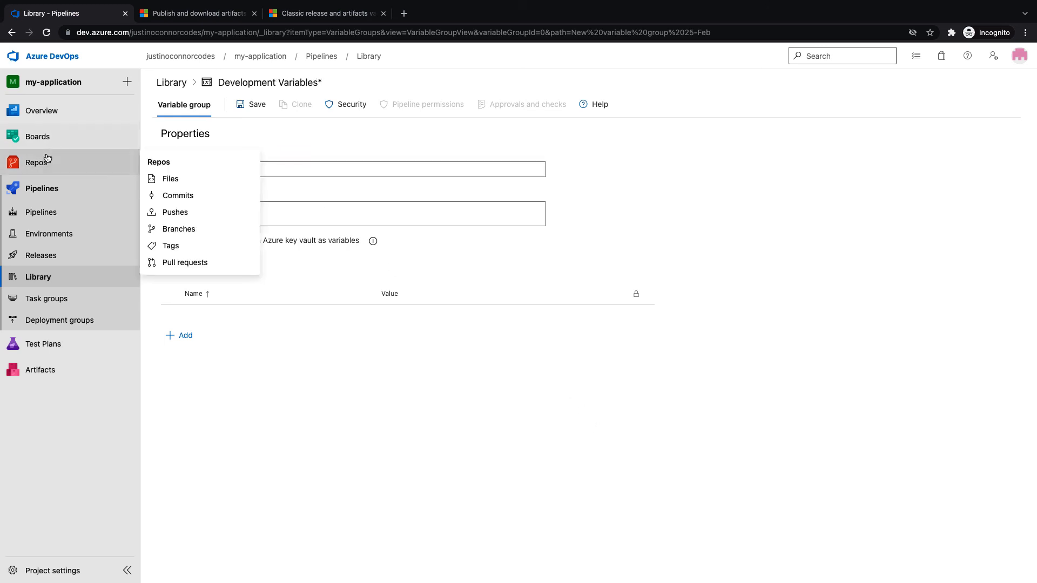
click(190, 336)
text(en)
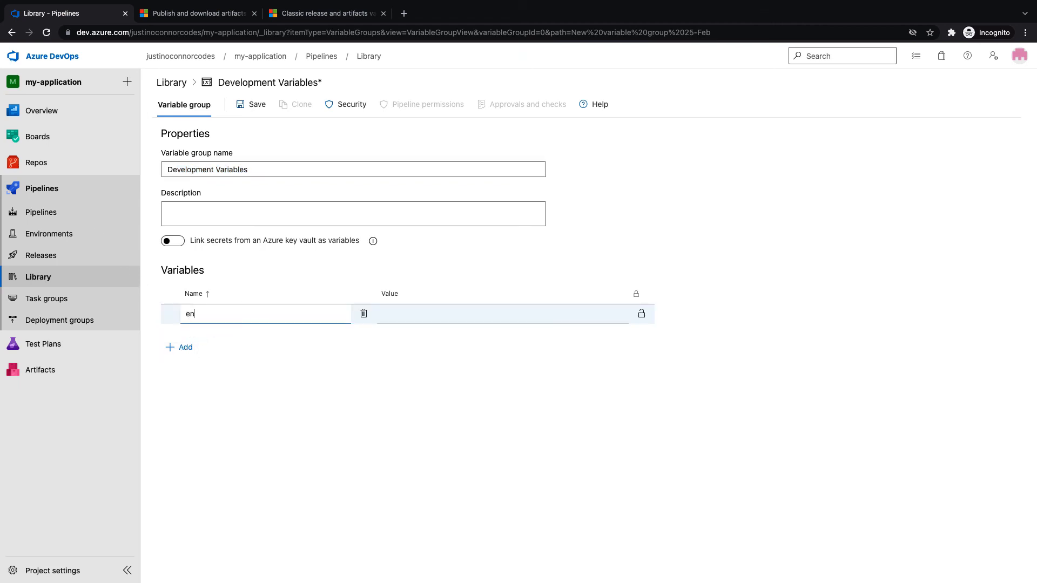
text(vironment)
key(Tab)
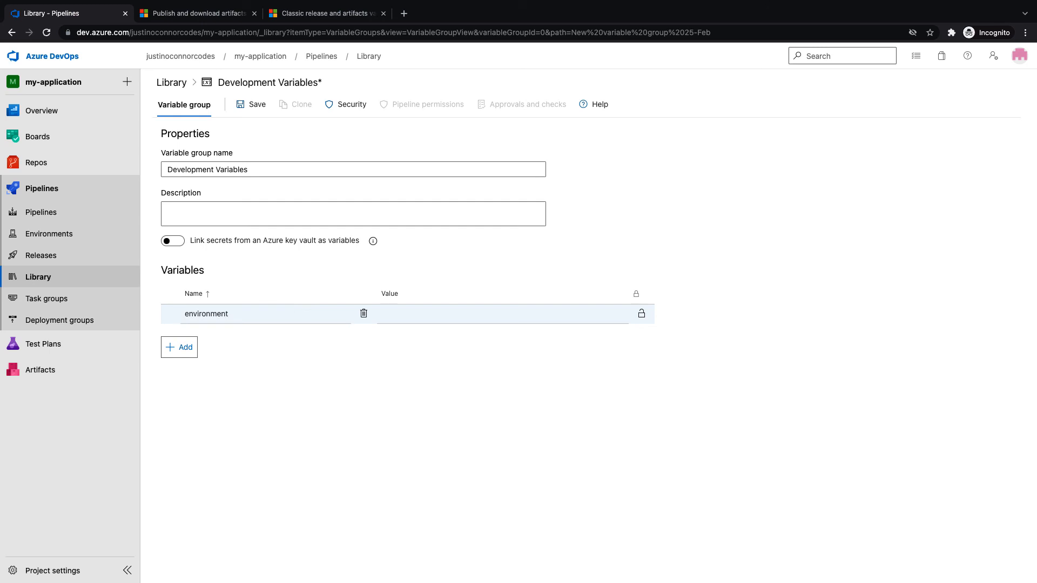
Give environment the plain-text value development and save the group
click(403, 314)
text(develo)
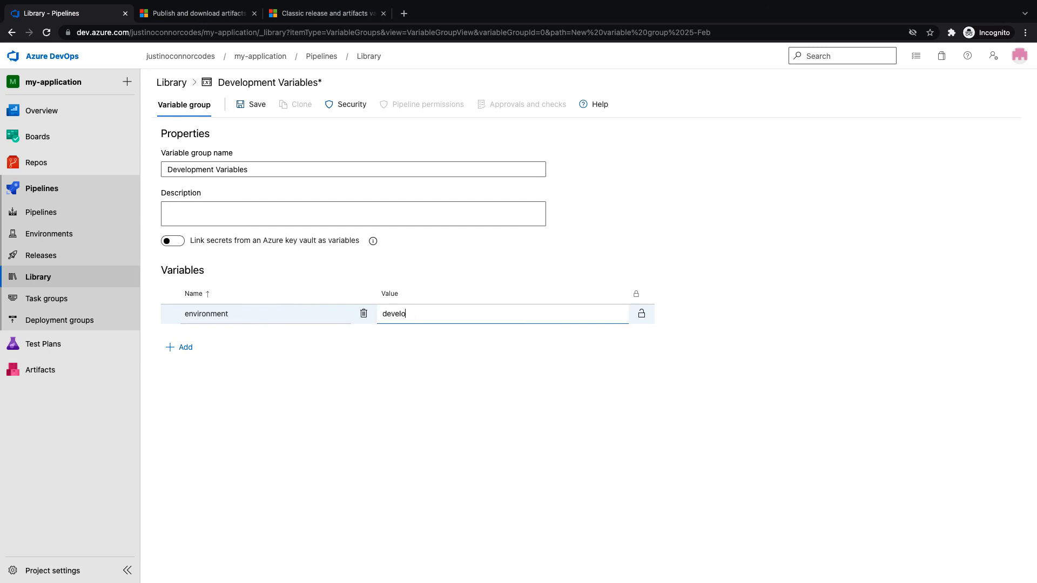
text(pmen t)
click(642, 314)
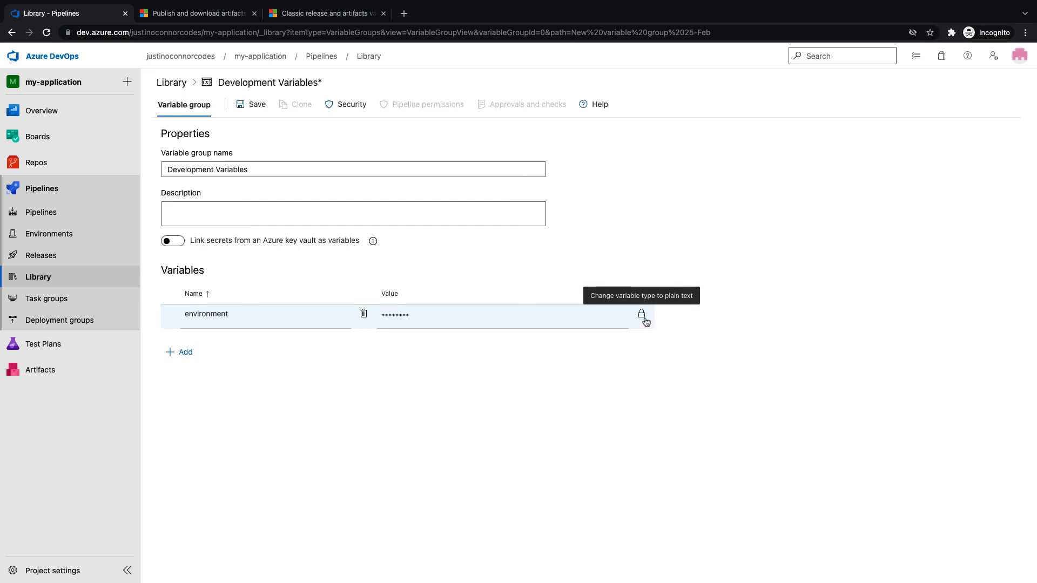
click(645, 318)
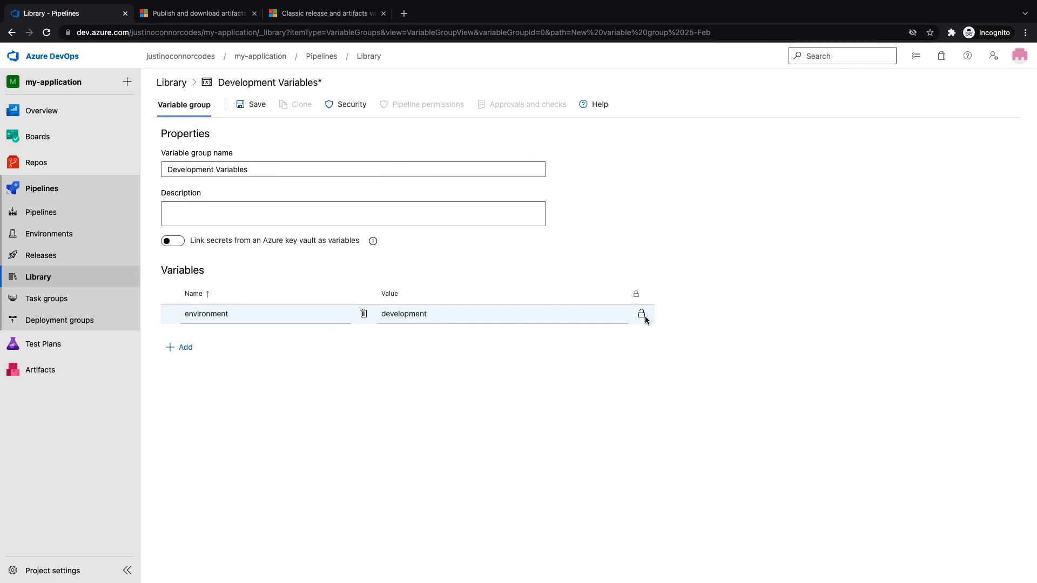
click(254, 115)
Clone the group and rename the copy to 'Production Variables'
click(297, 111)
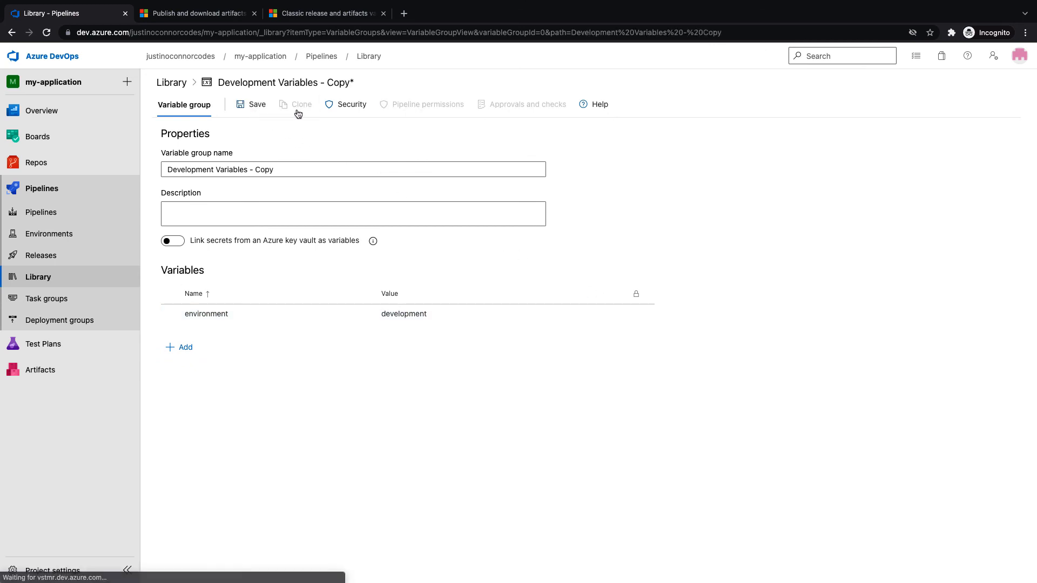
drag(292, 169, 250, 173)
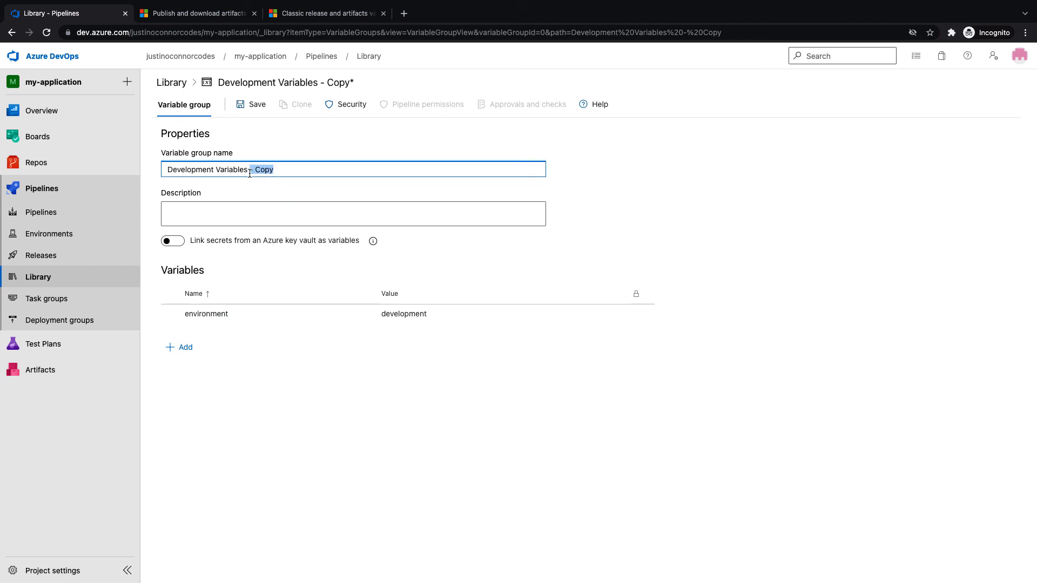
key(BackSpace)
double_click(215, 171)
text(Production Variables)
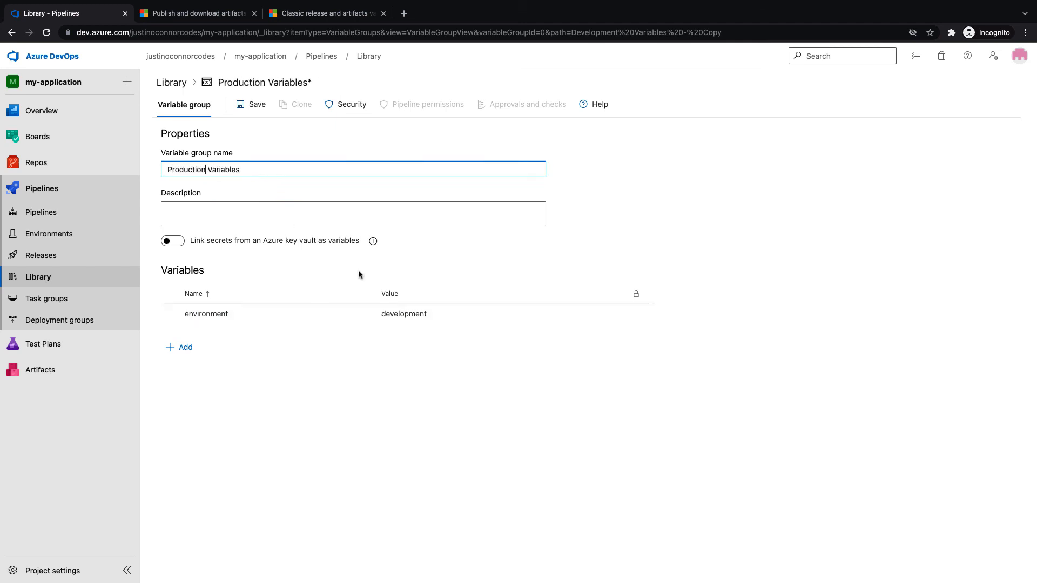
Change the environment value to production and save the group
click(412, 312)
text(production)
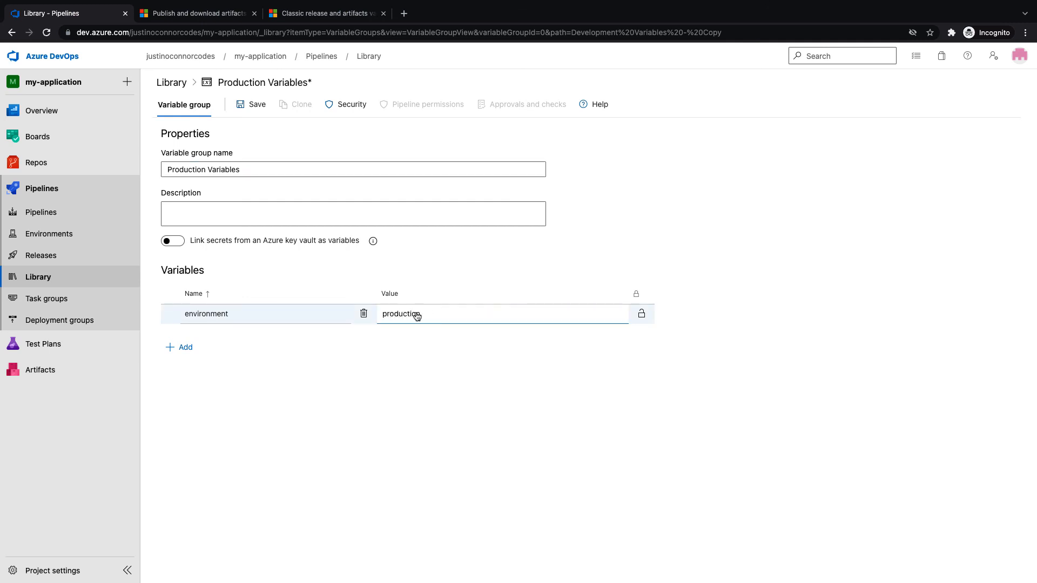
click(222, 315)
double_click(218, 315)
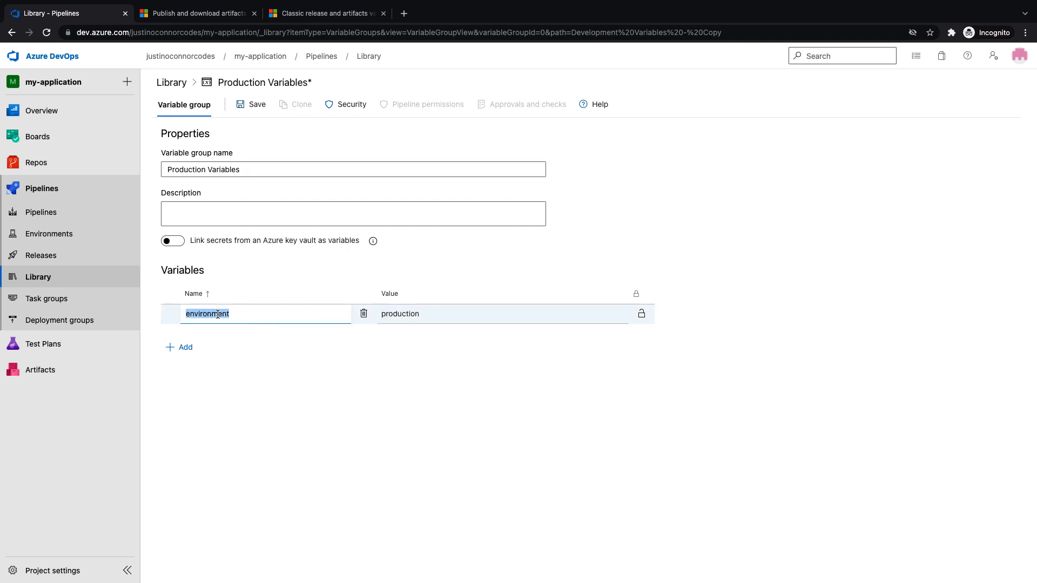
click(322, 400)
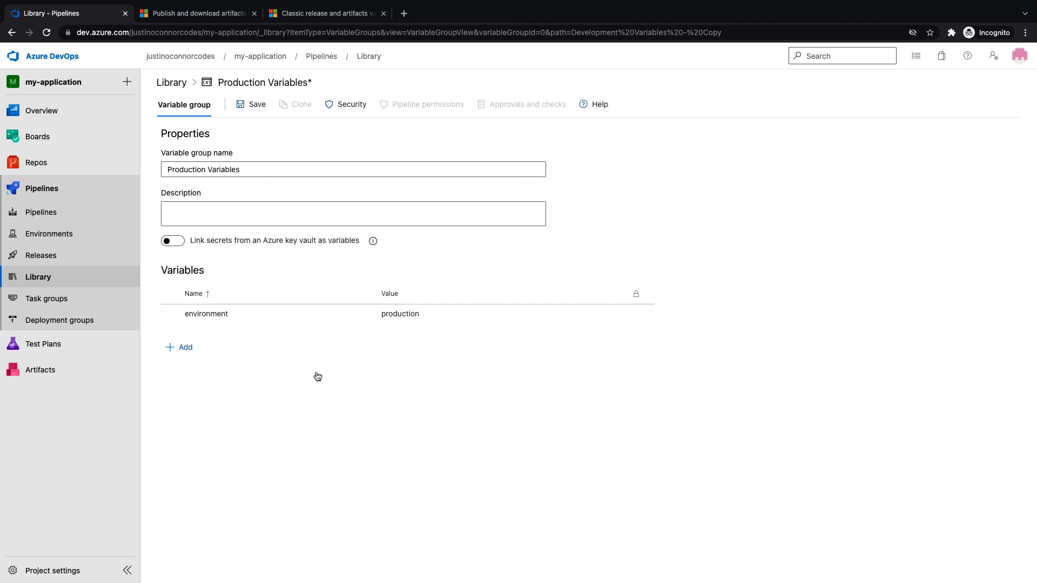
click(258, 107)
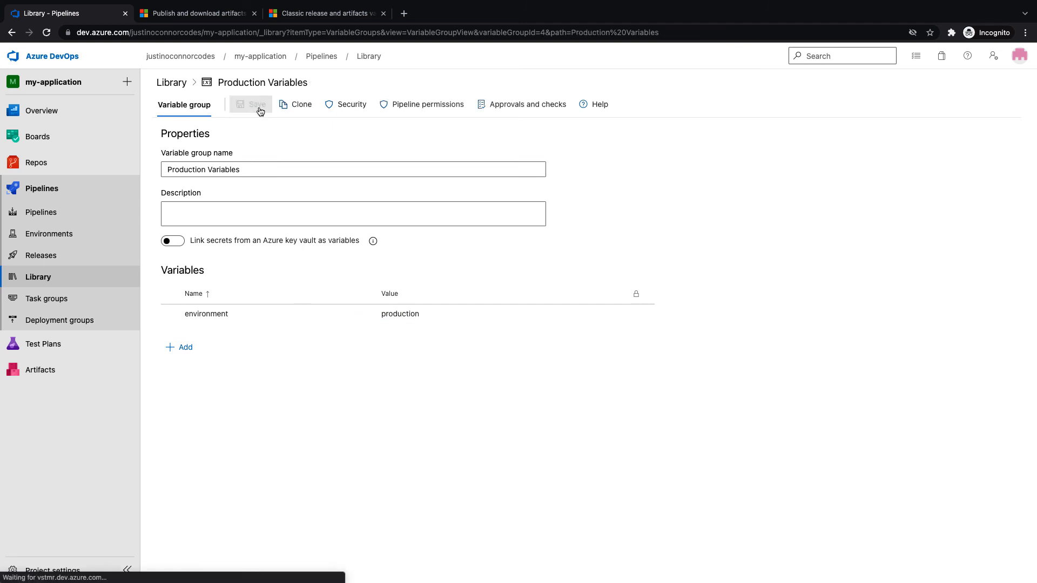
In the release pipeline's variable groups, link Development Variables scoped to the Development stage
click(56, 215)
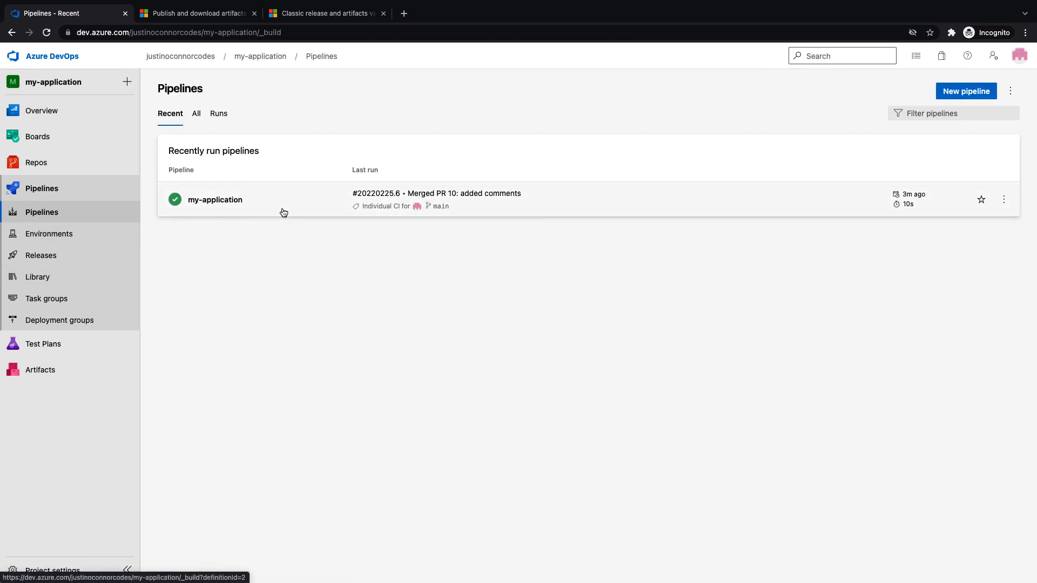
click(40, 255)
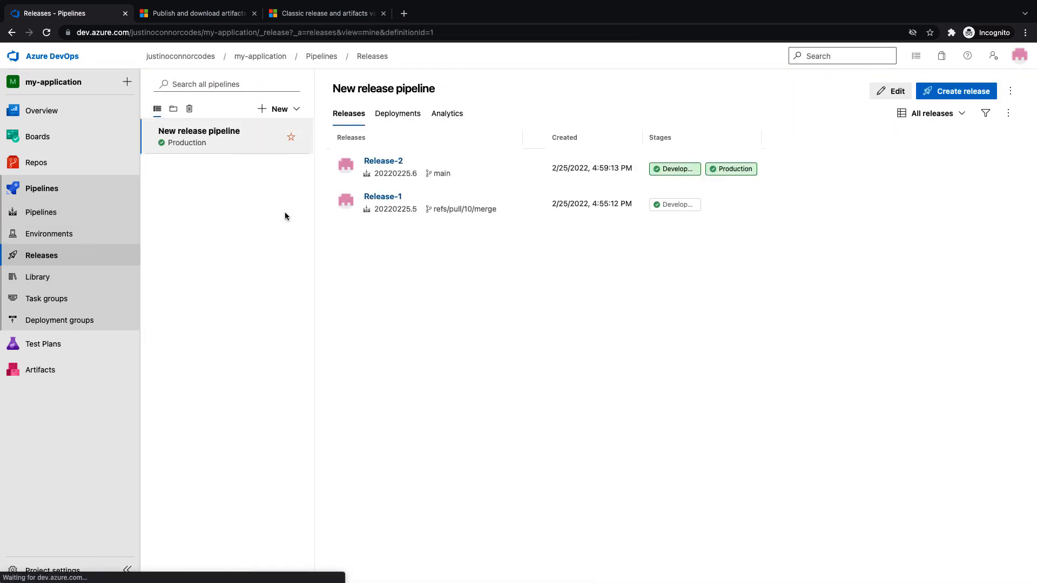
click(888, 91)
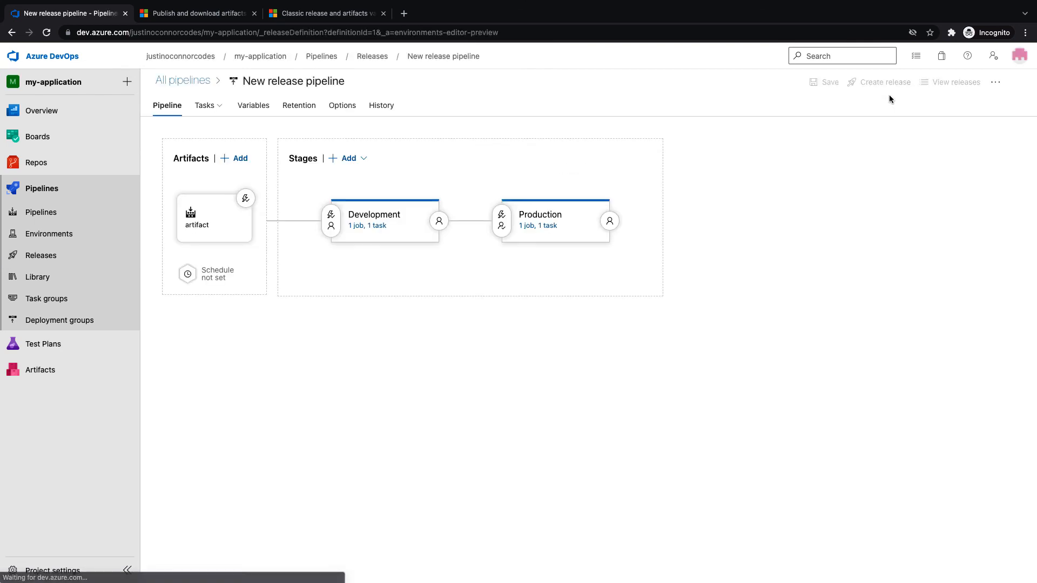
click(258, 106)
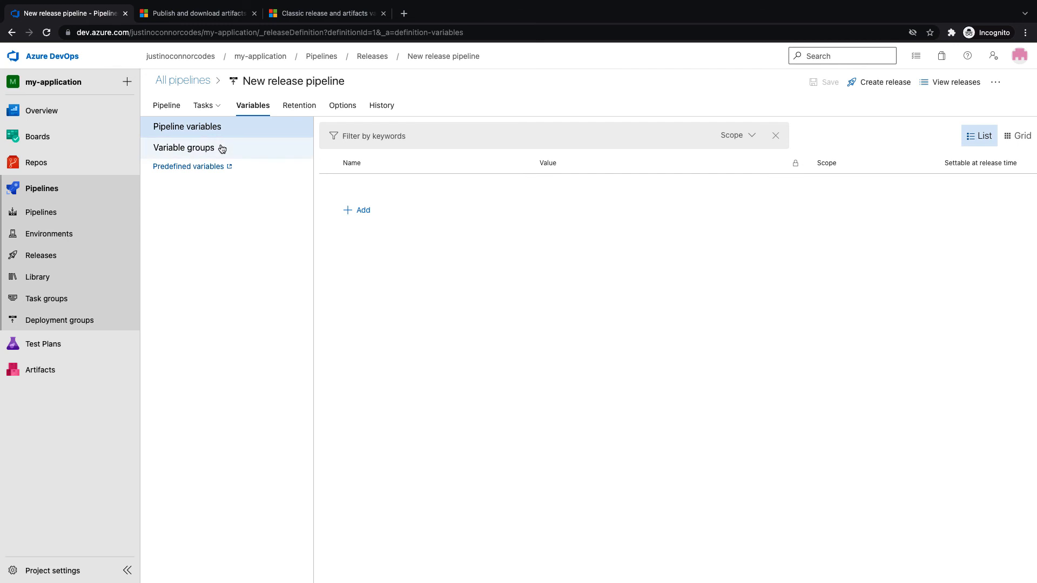
click(222, 149)
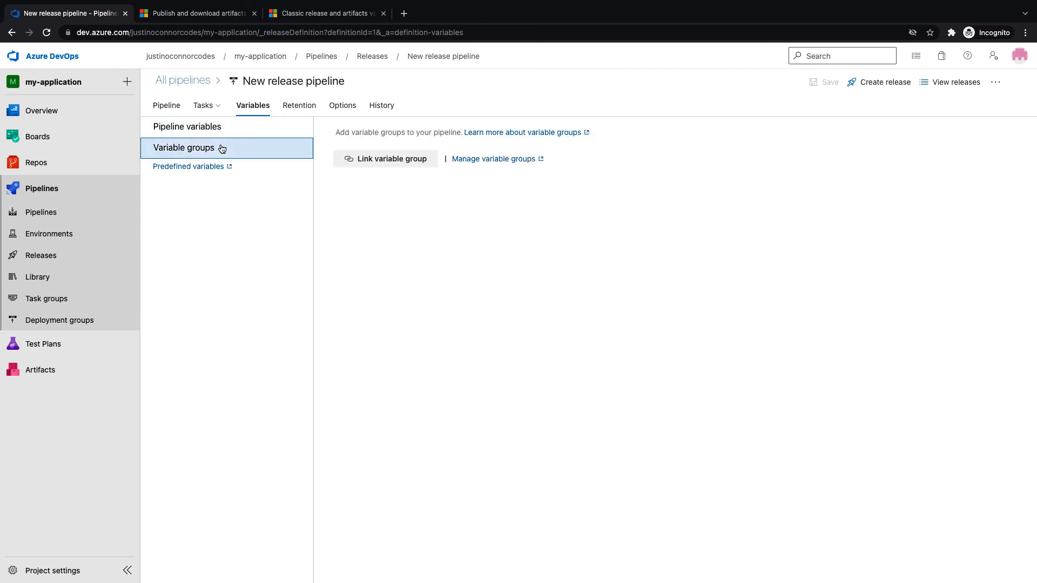
click(393, 160)
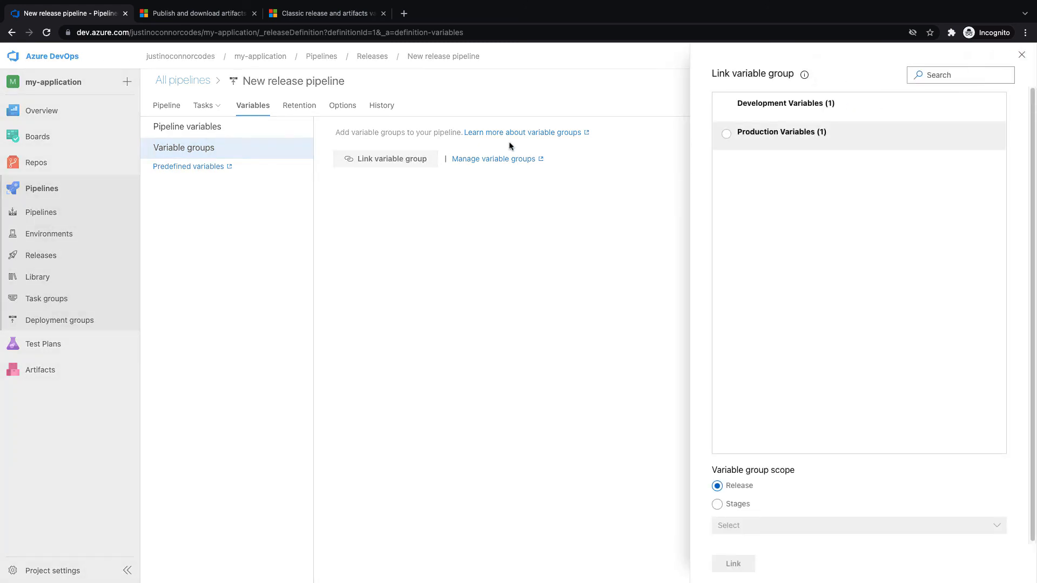
click(724, 107)
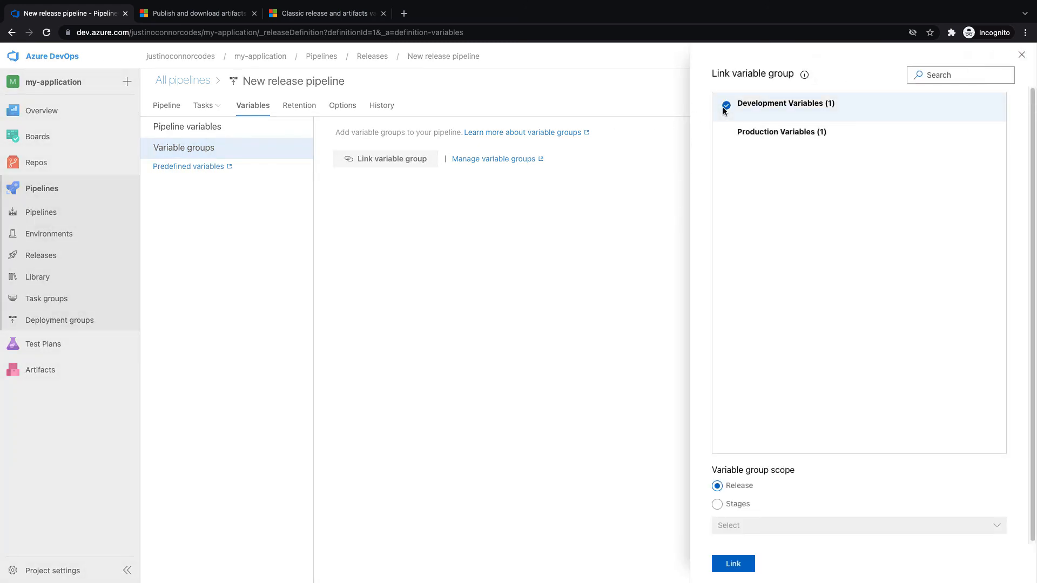
click(718, 506)
click(750, 528)
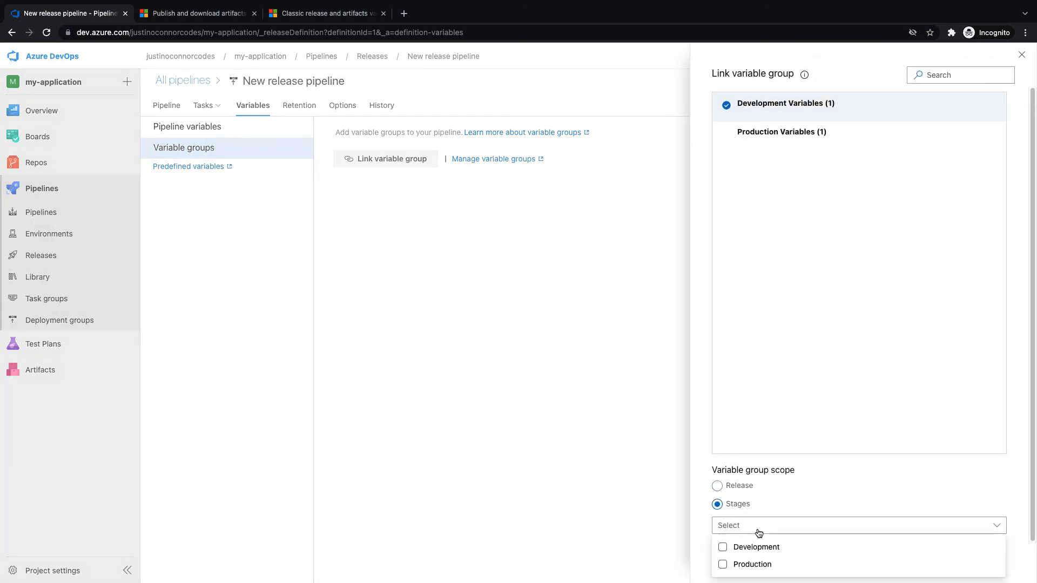
click(723, 547)
click(847, 494)
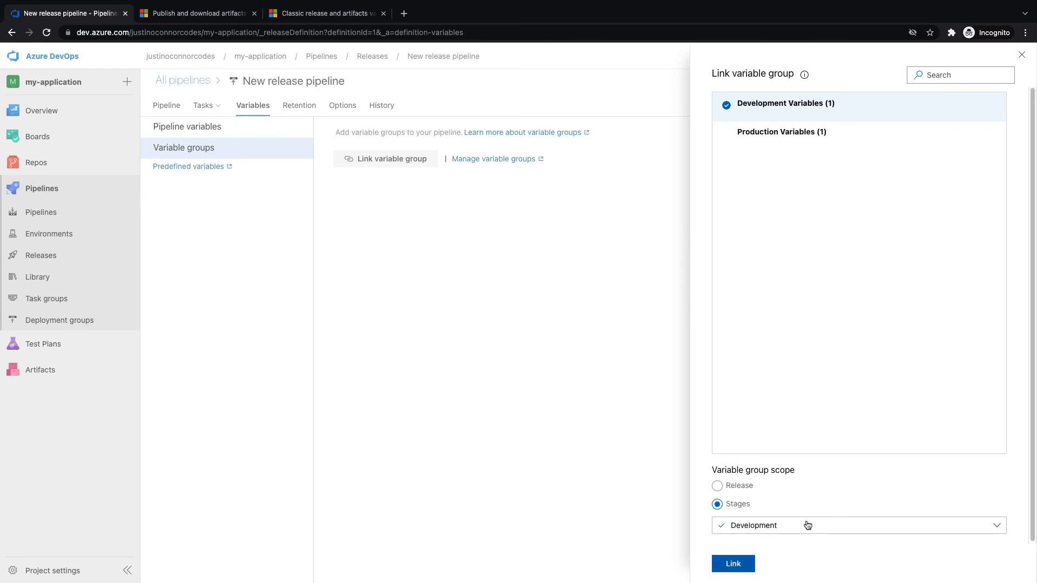
click(738, 564)
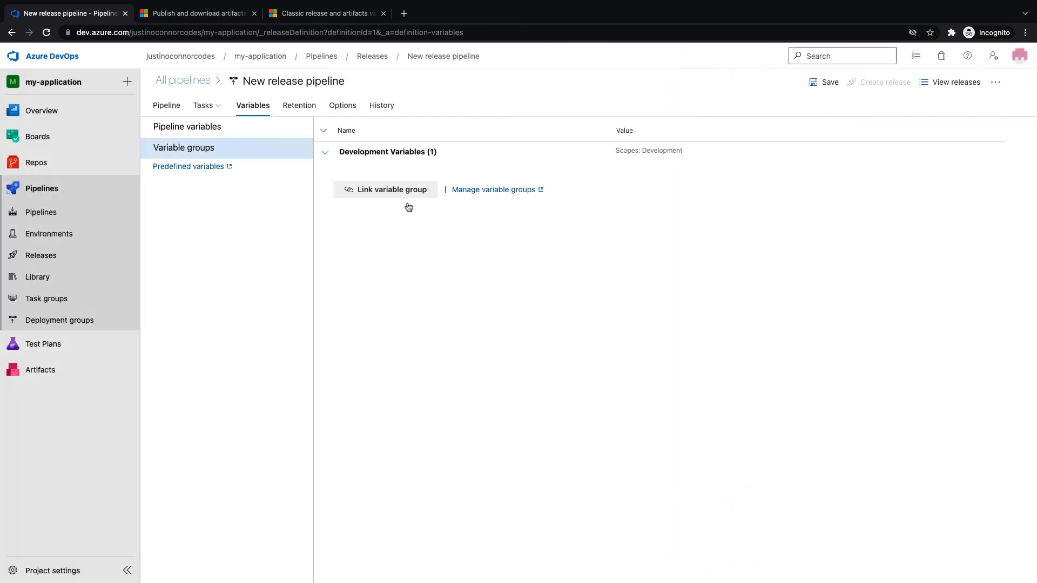
Link Production Variables scoped to the Production stage
click(392, 190)
click(726, 105)
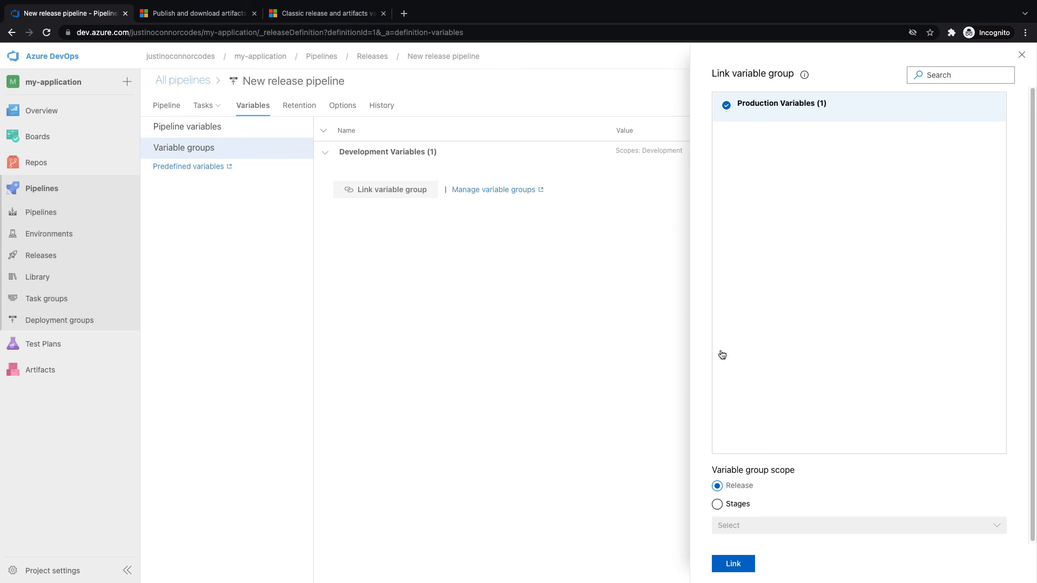
click(718, 504)
click(726, 526)
click(724, 565)
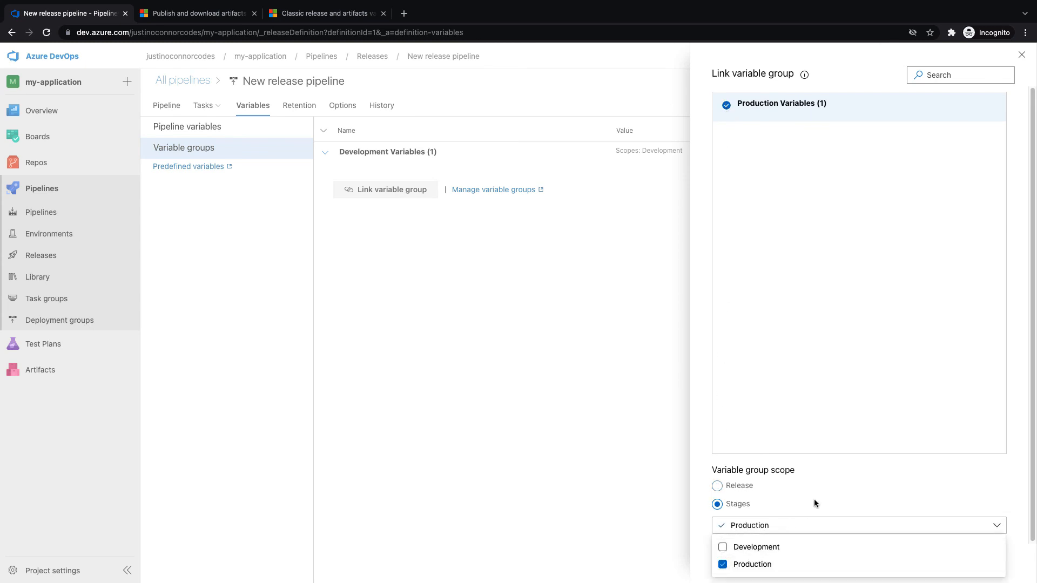
click(815, 497)
click(738, 565)
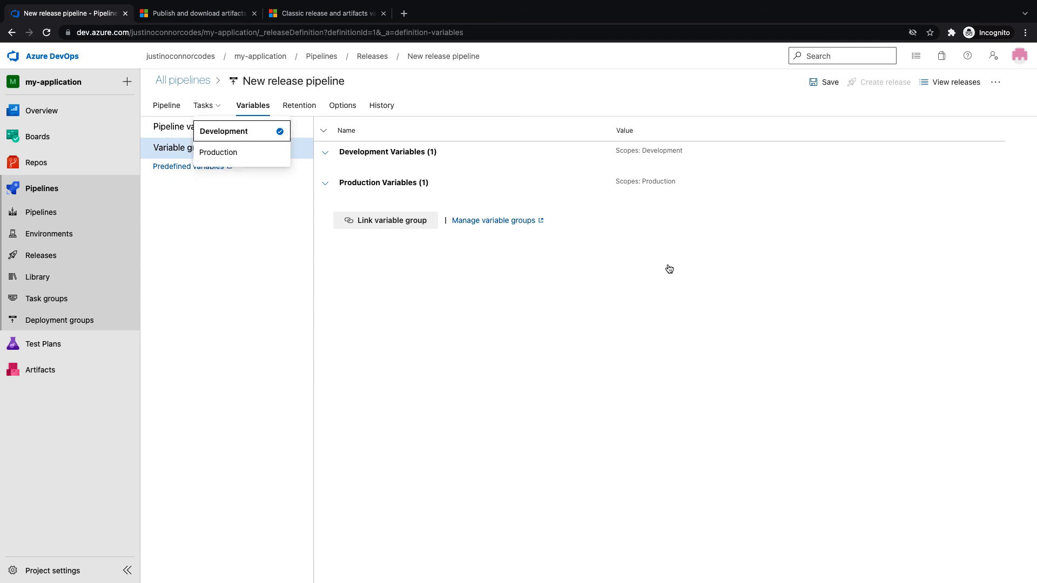
click(174, 108)
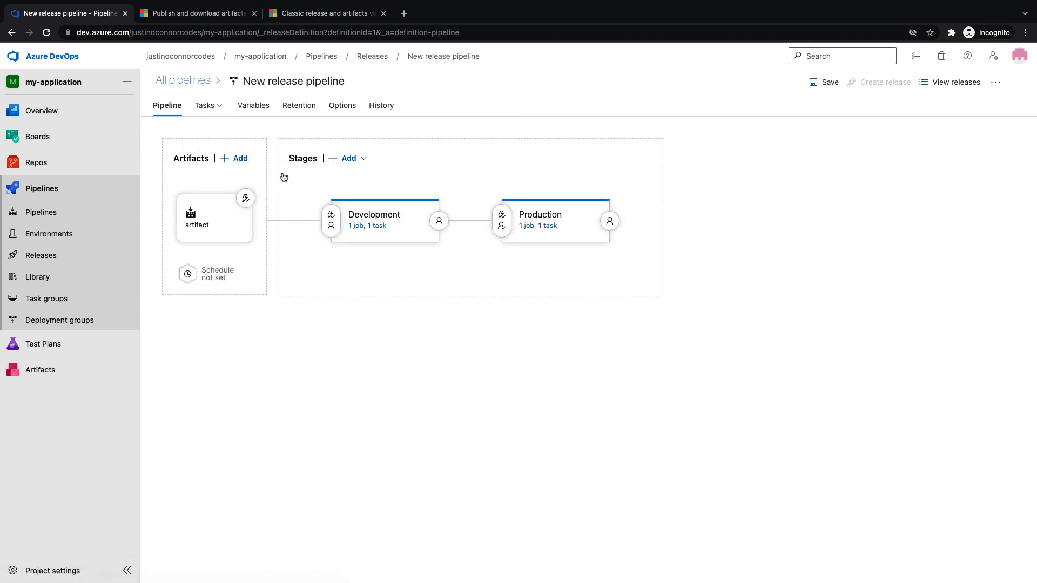
click(368, 226)
Set the Development Python script task's argument to $(environment)
click(349, 210)
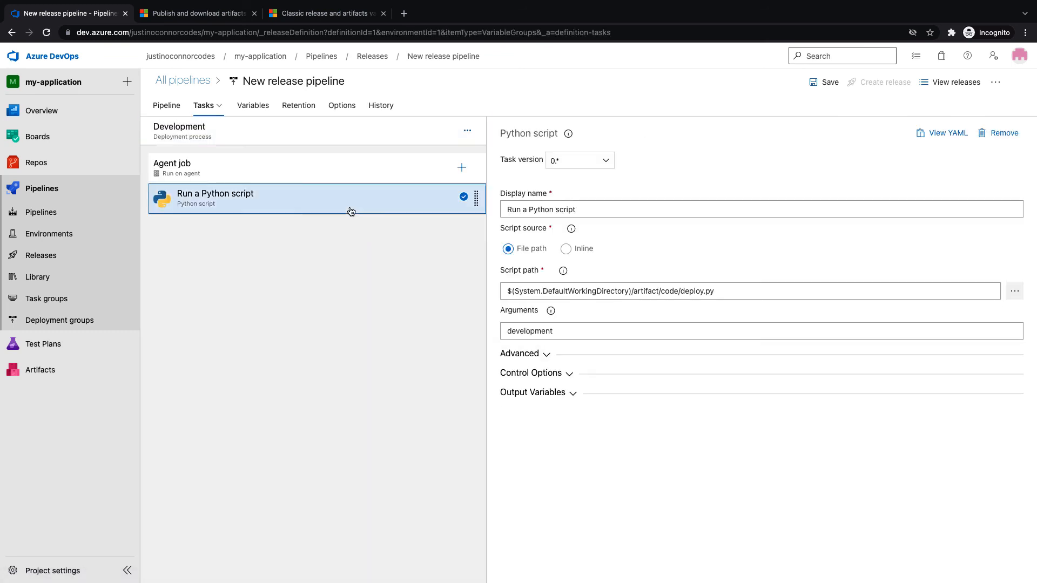
double_click(556, 325)
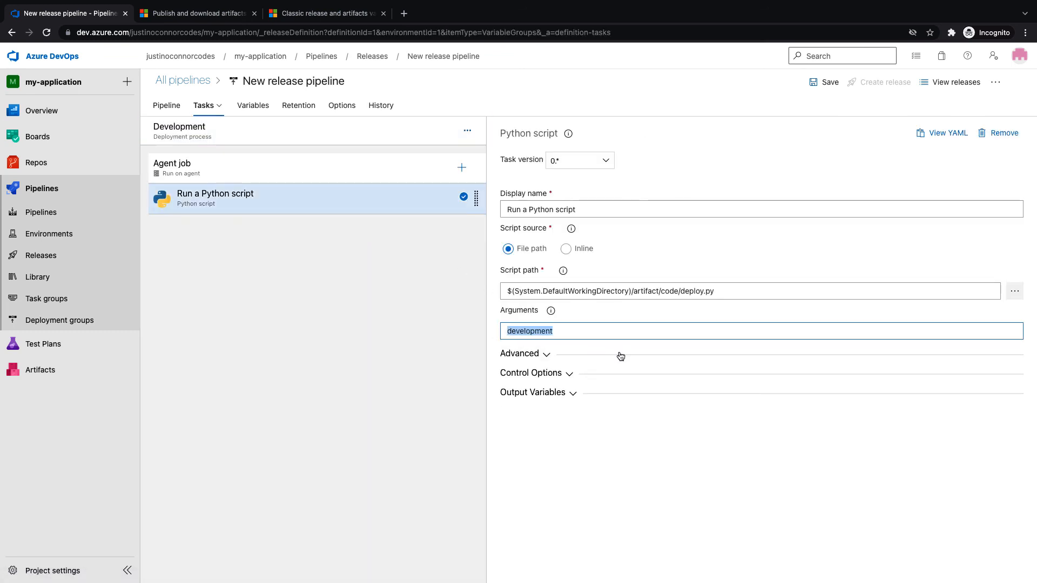
text($)
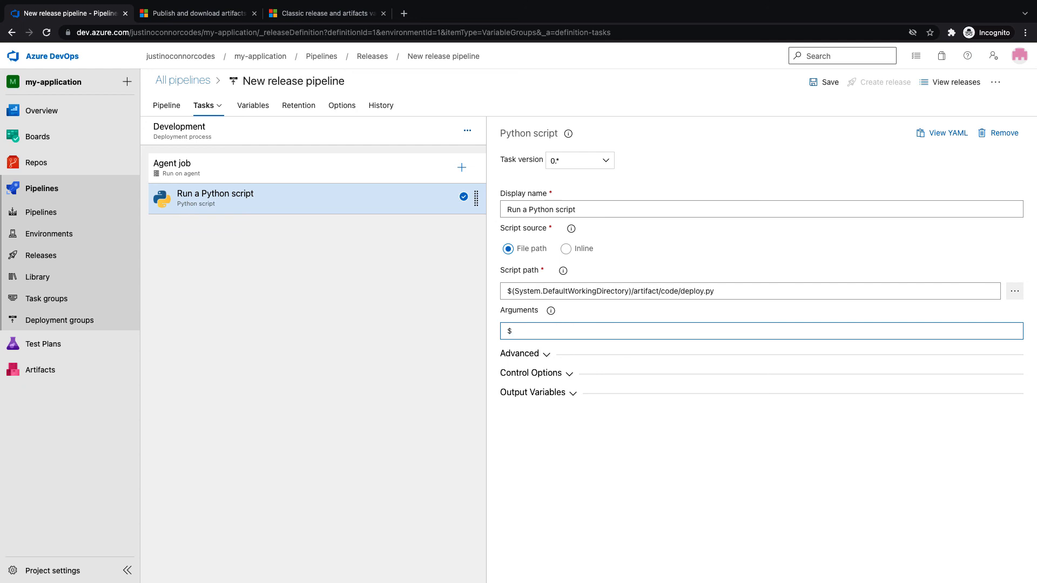
text((environment))
drag(600, 331, 465, 332)
key(ctrl+c)
Replace the Production Python script task's argument with $(environment)
click(211, 106)
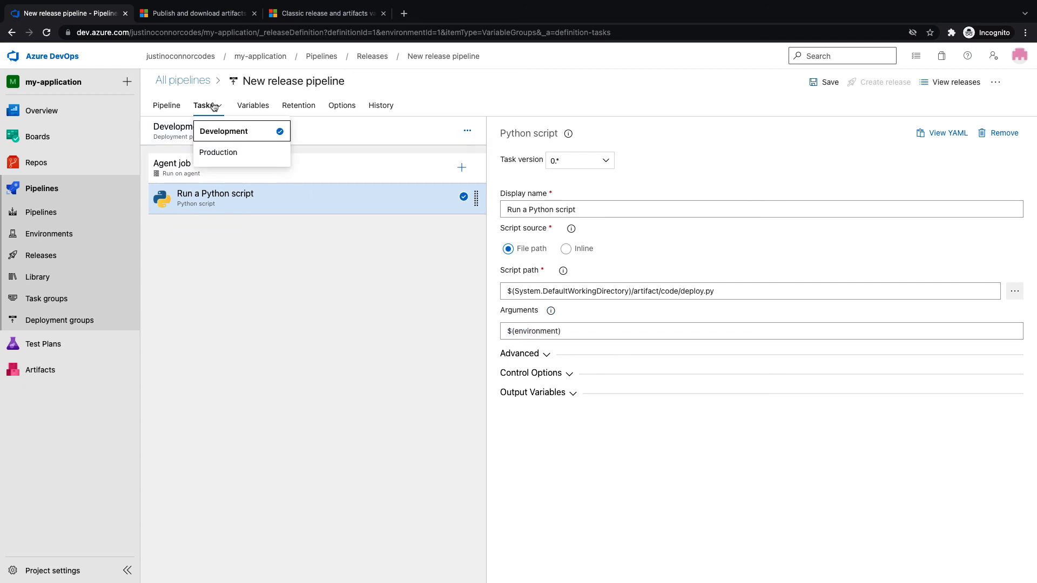
click(217, 152)
click(338, 199)
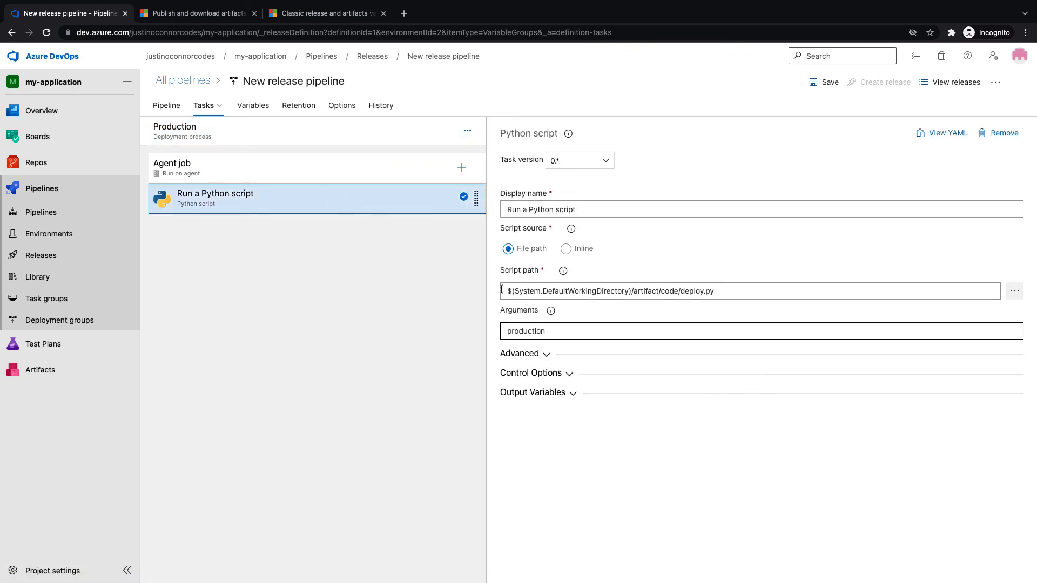
drag(573, 331, 478, 334)
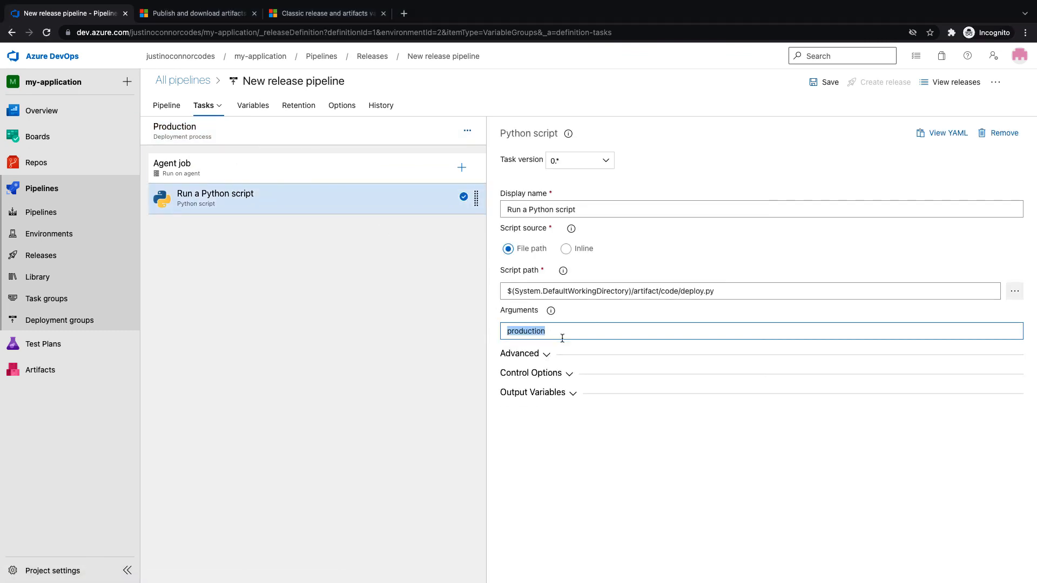
click(562, 360)
key(ctrl+a)
key(ctrl+v)
Save the pipeline with the comment 'add library variable groups'
click(812, 82)
click(518, 326)
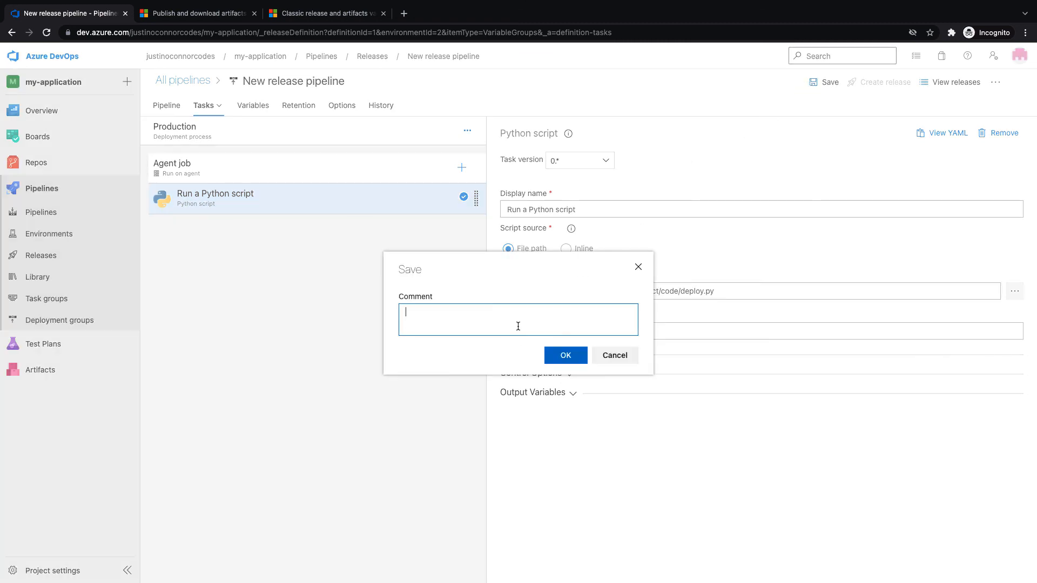
text(add library variable)
key(BackSpace)
key(BackSpace)
key(BackSpace)
key(BackSpace)
key(BackSpace)
text(groups)
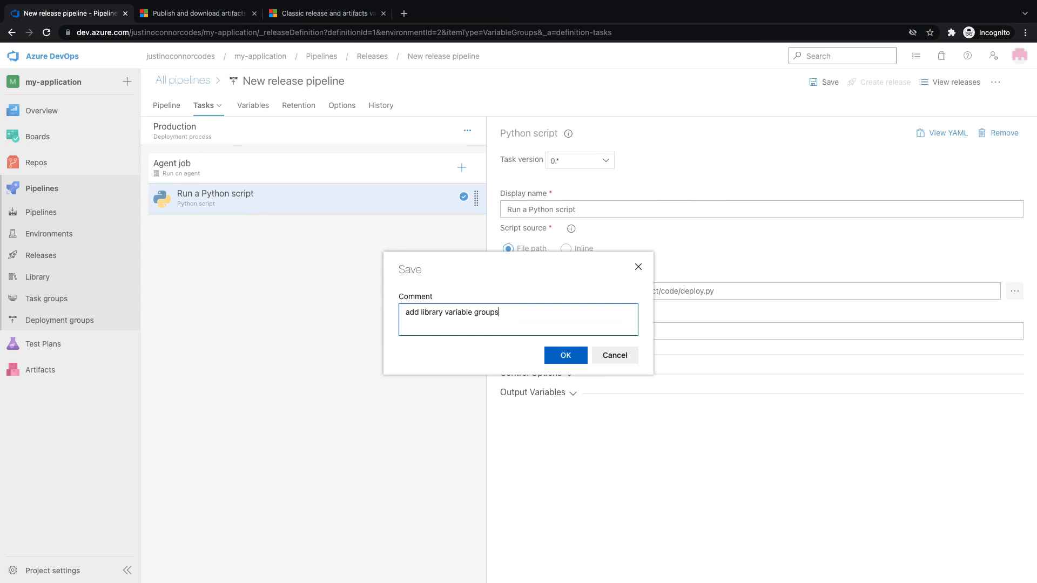
click(556, 354)
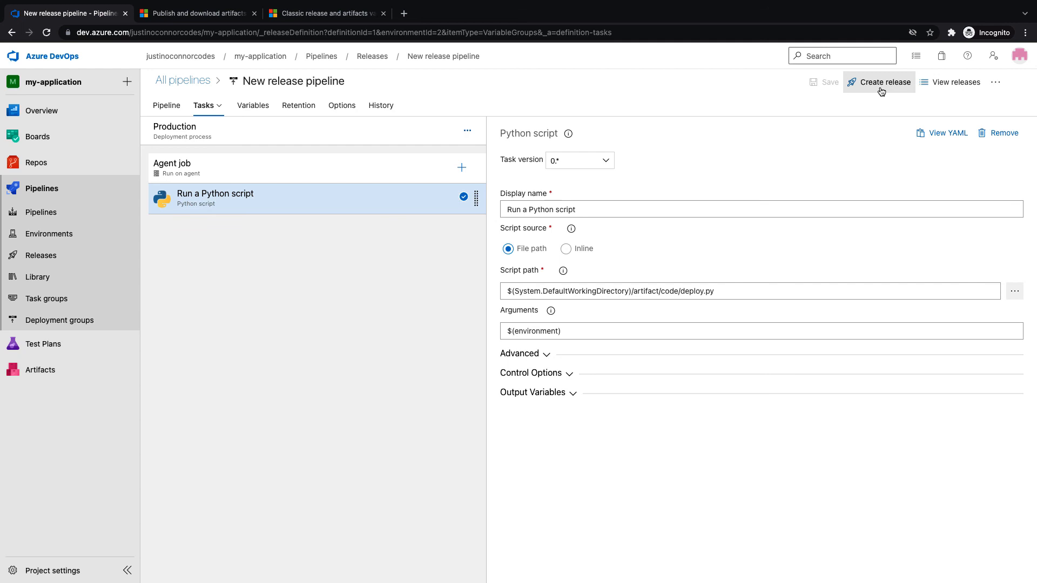
Turn on reporting deployment status to Boards in the pipeline's Integrations options
click(881, 88)
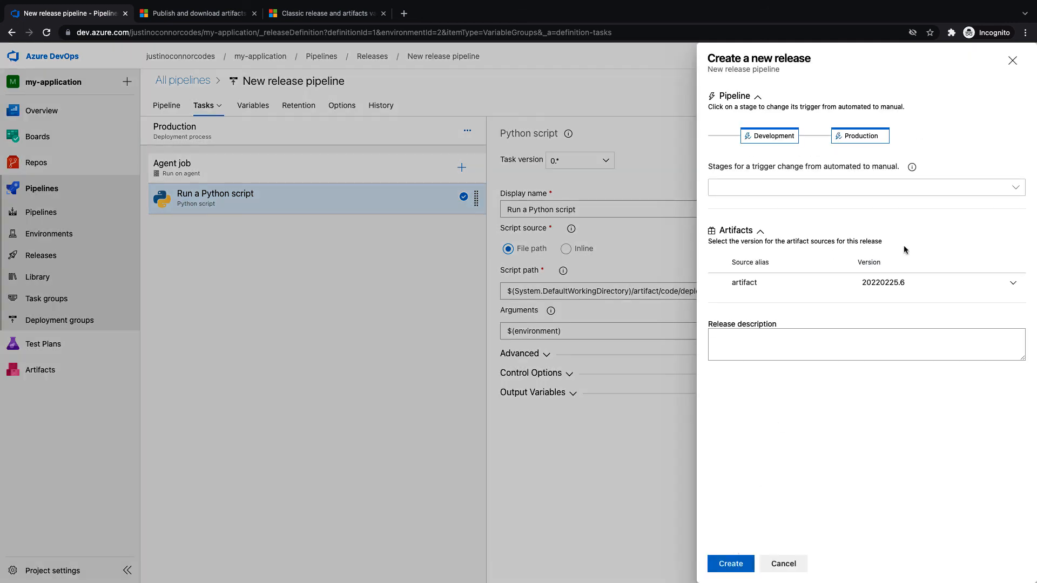
click(1012, 61)
click(346, 108)
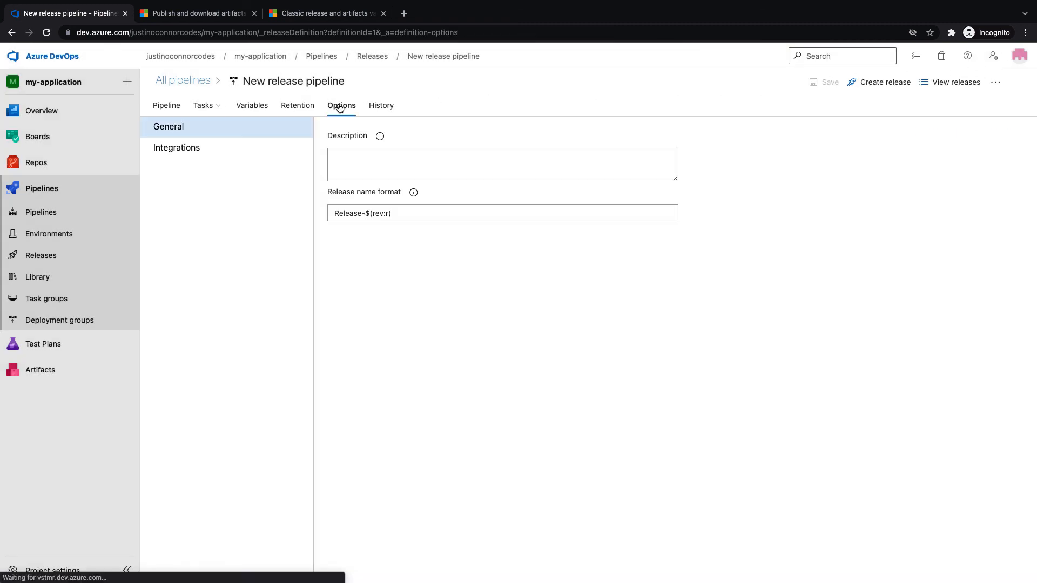
click(205, 152)
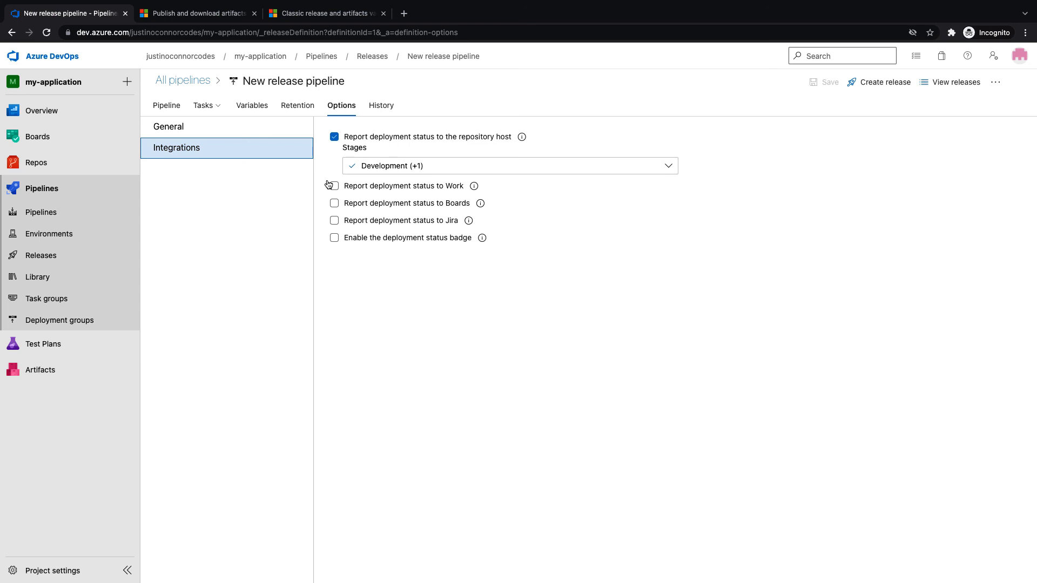
click(334, 203)
click(333, 187)
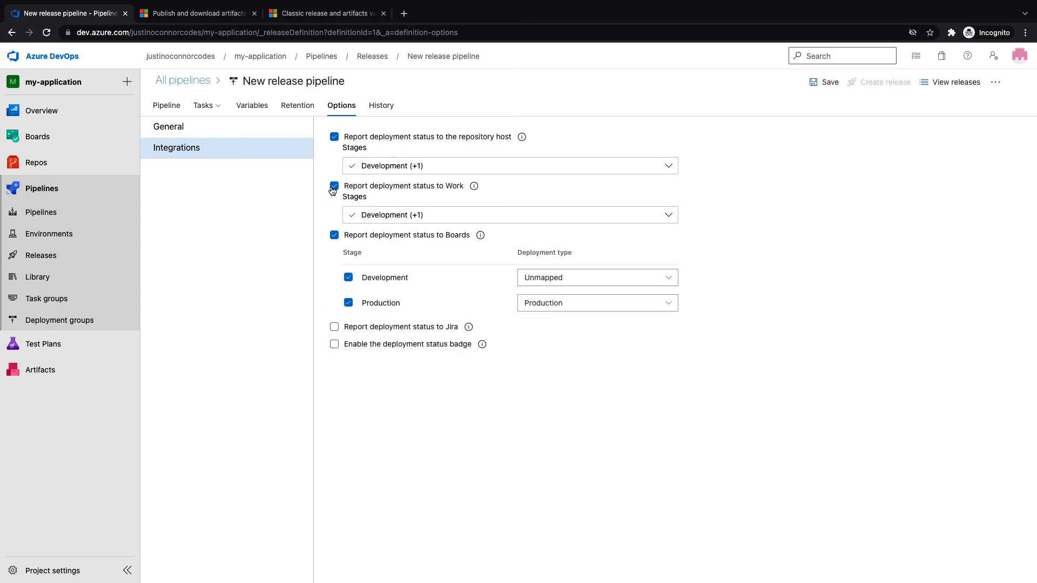
click(334, 187)
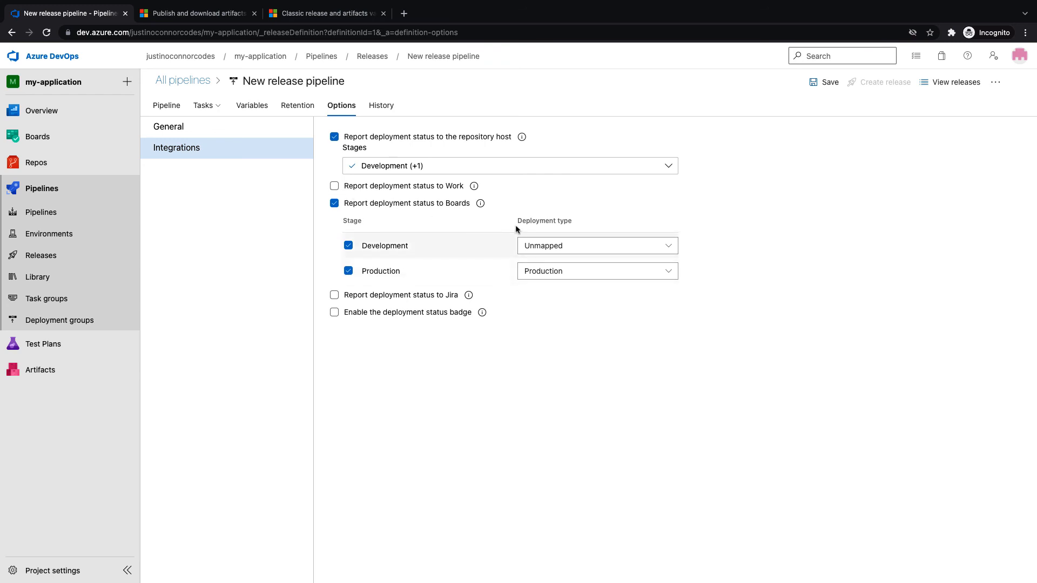
Map the Development stage to the Development deployment type, save, and create Release-3
click(601, 248)
click(564, 320)
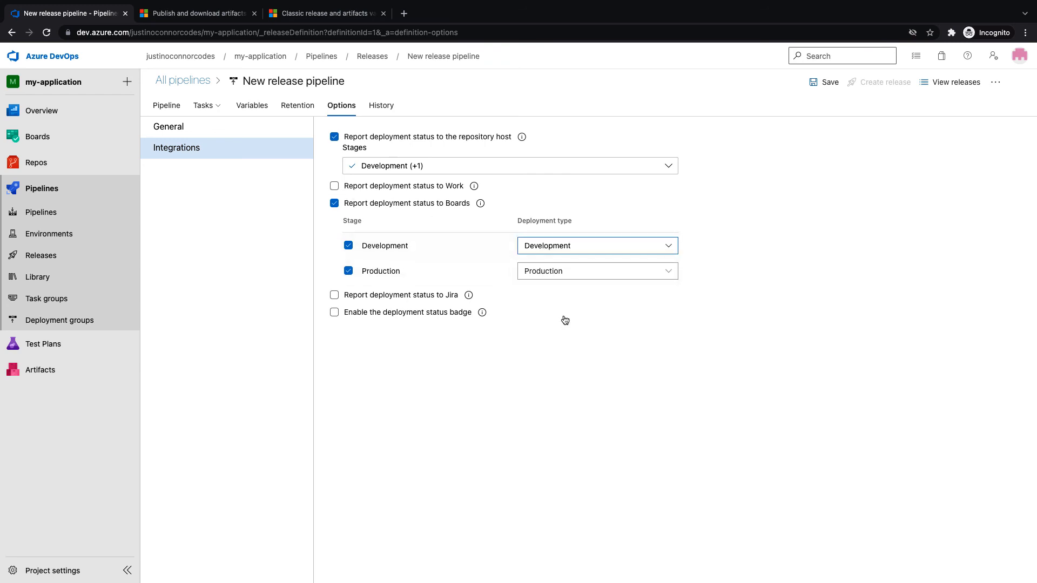
click(827, 82)
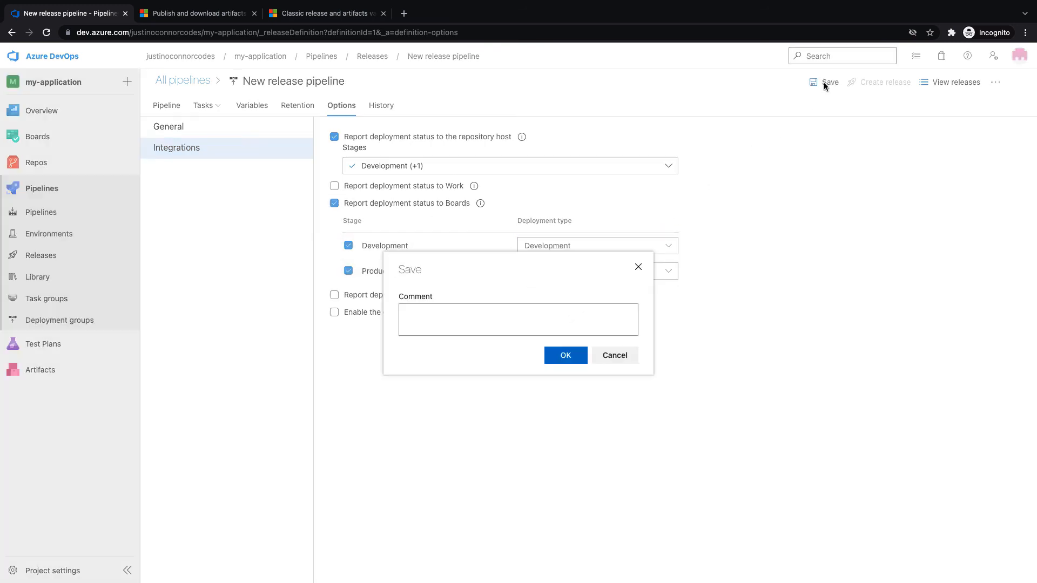
click(568, 355)
click(896, 87)
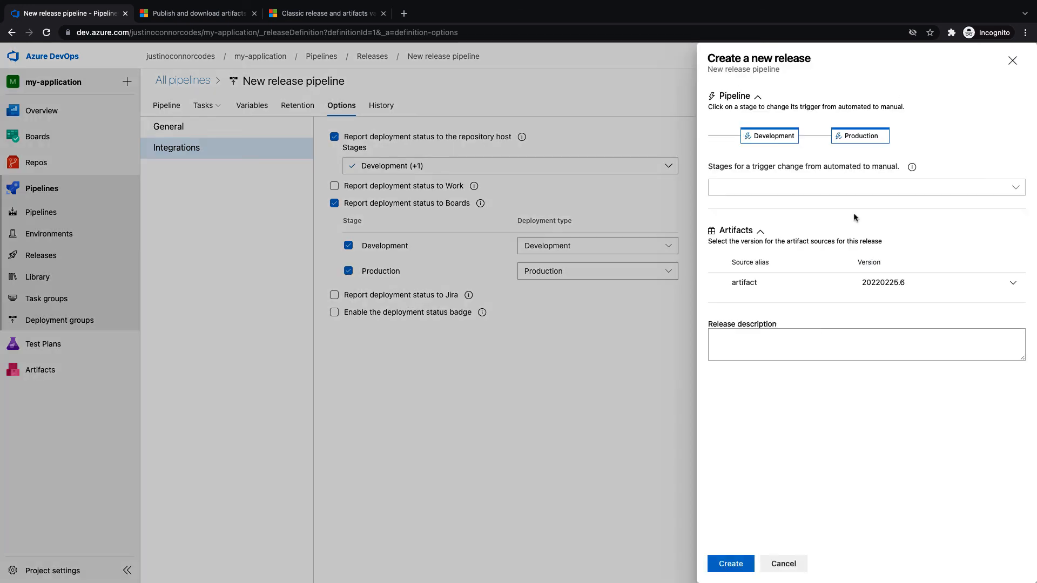
click(743, 567)
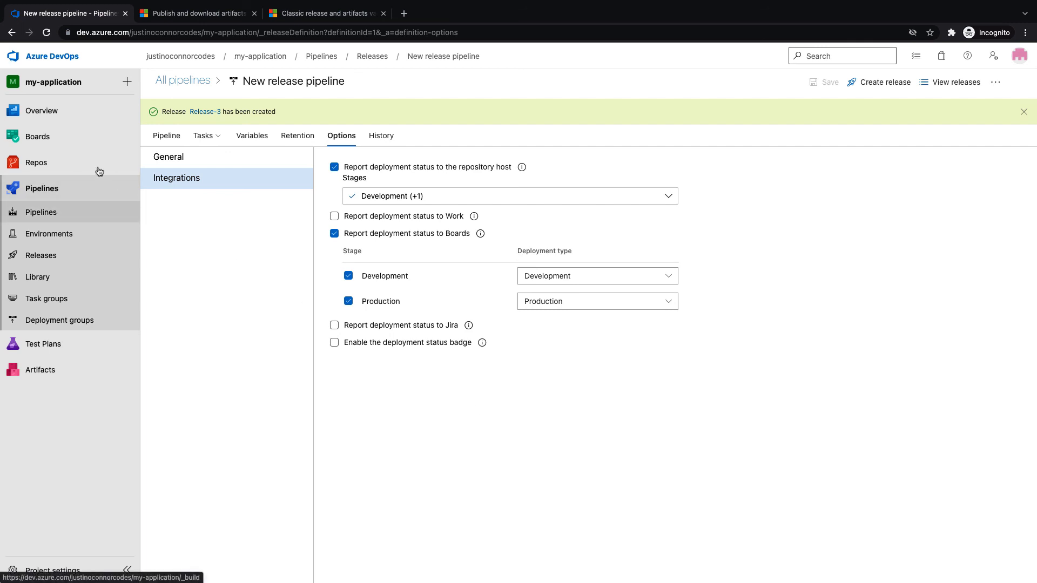
click(65, 137)
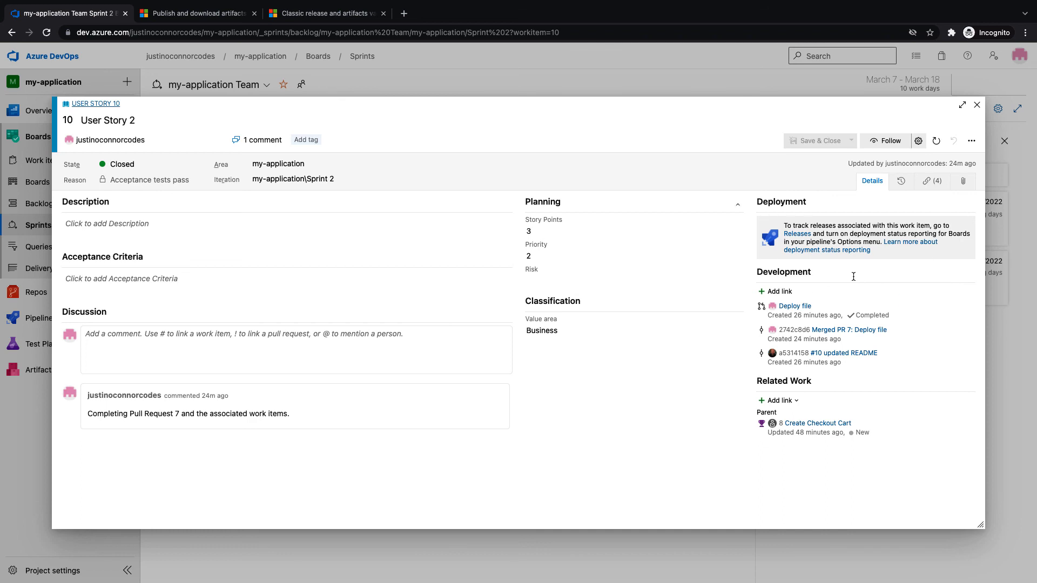
Close the User Story 10 details and go to the Pipelines list
click(977, 106)
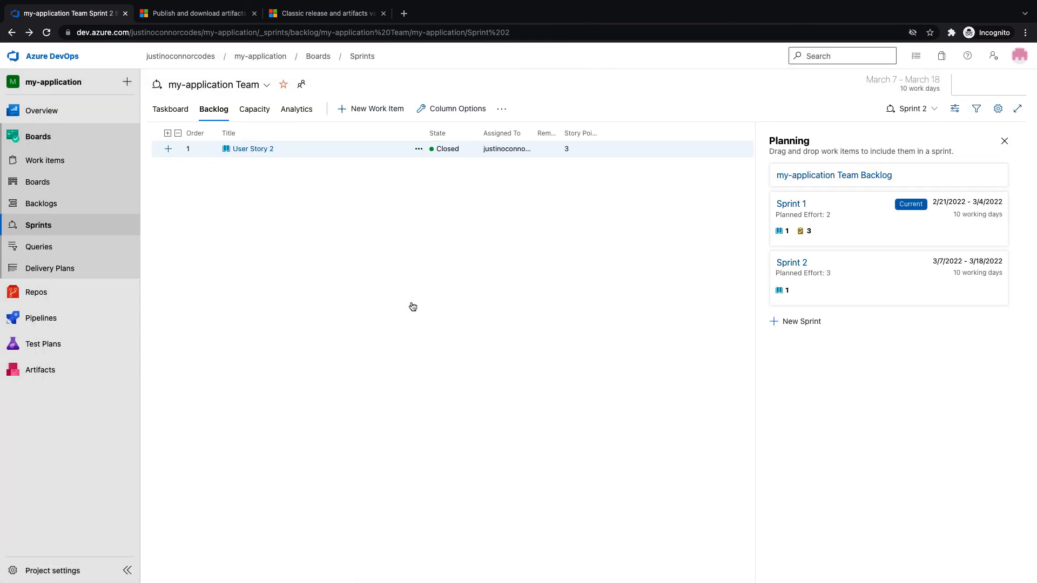
click(44, 318)
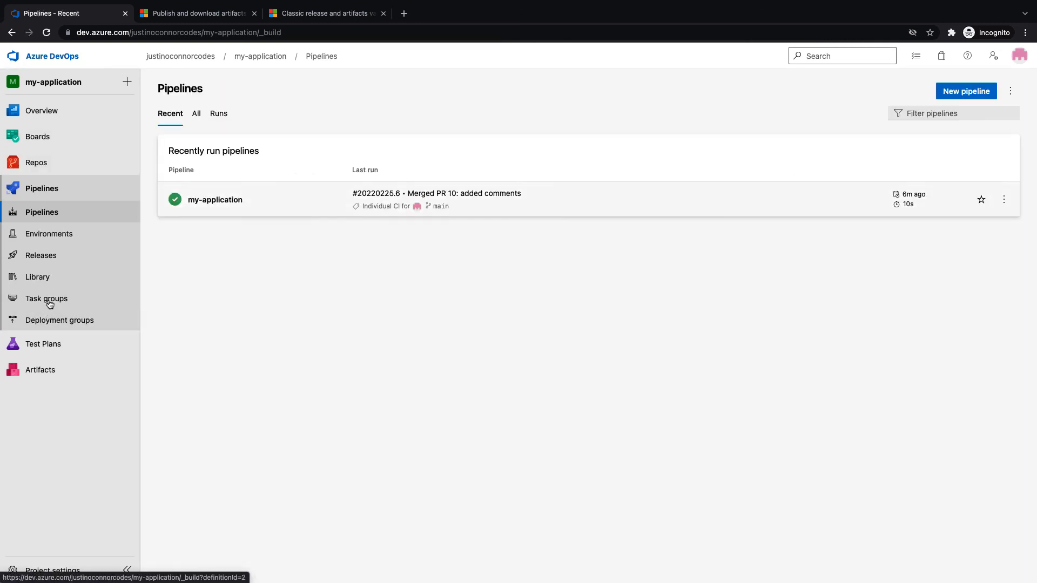
Approve Release-3's Production stage deployment
click(59, 255)
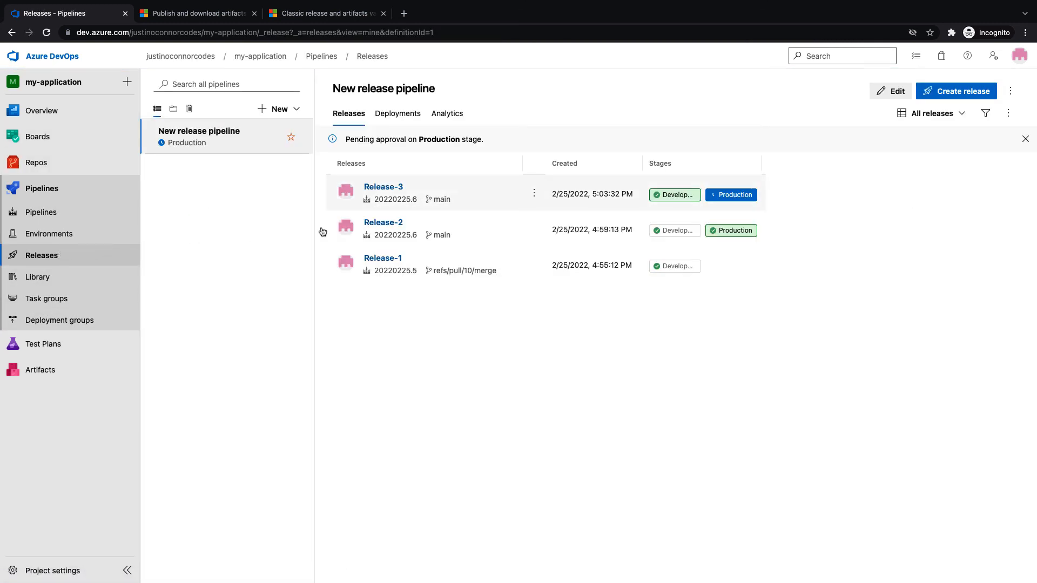
click(663, 201)
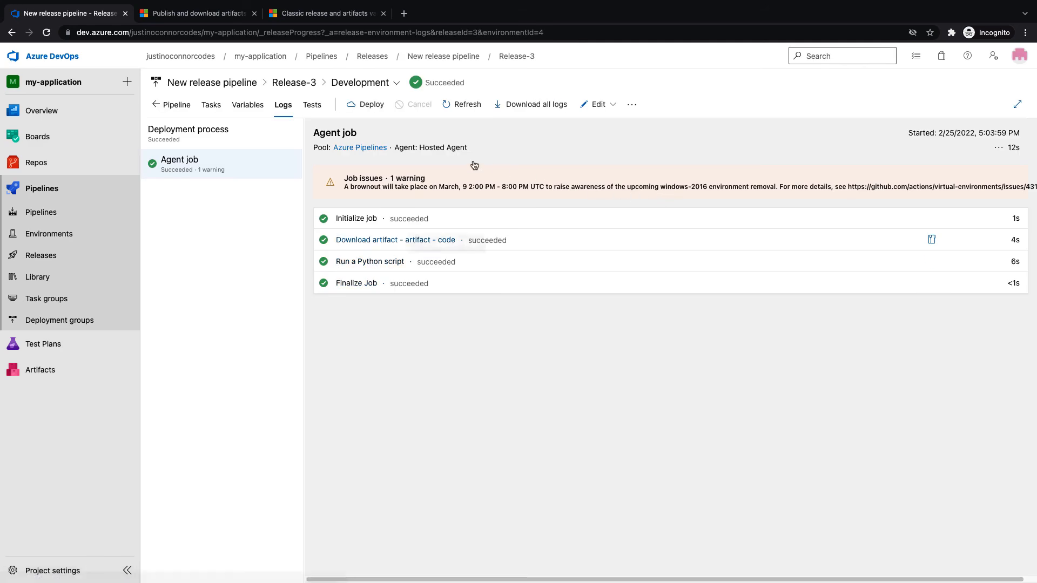
click(165, 105)
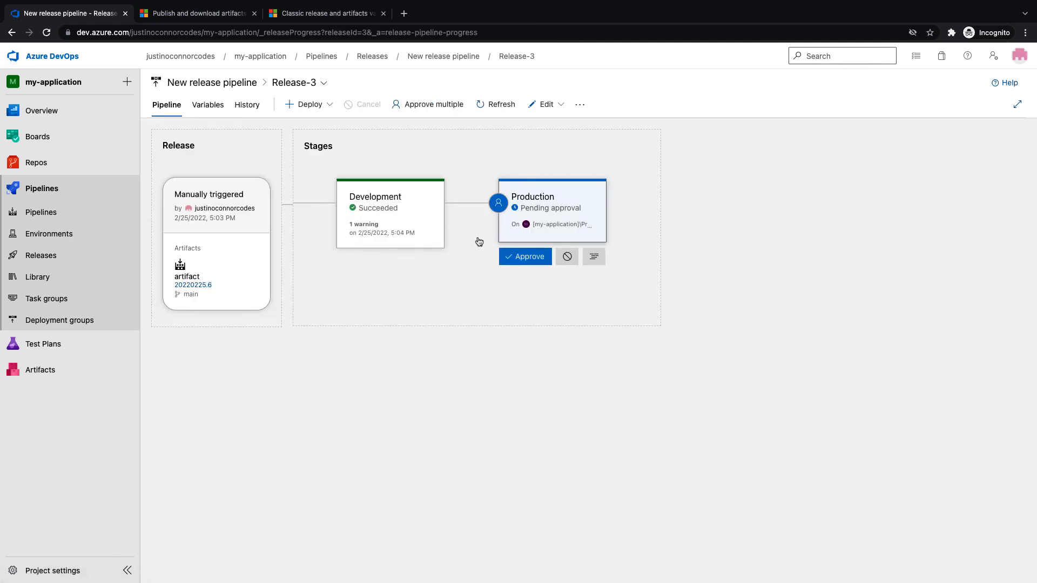
click(526, 257)
click(645, 352)
Check the Development Python script log shows 'Code deployed to development!'
click(438, 269)
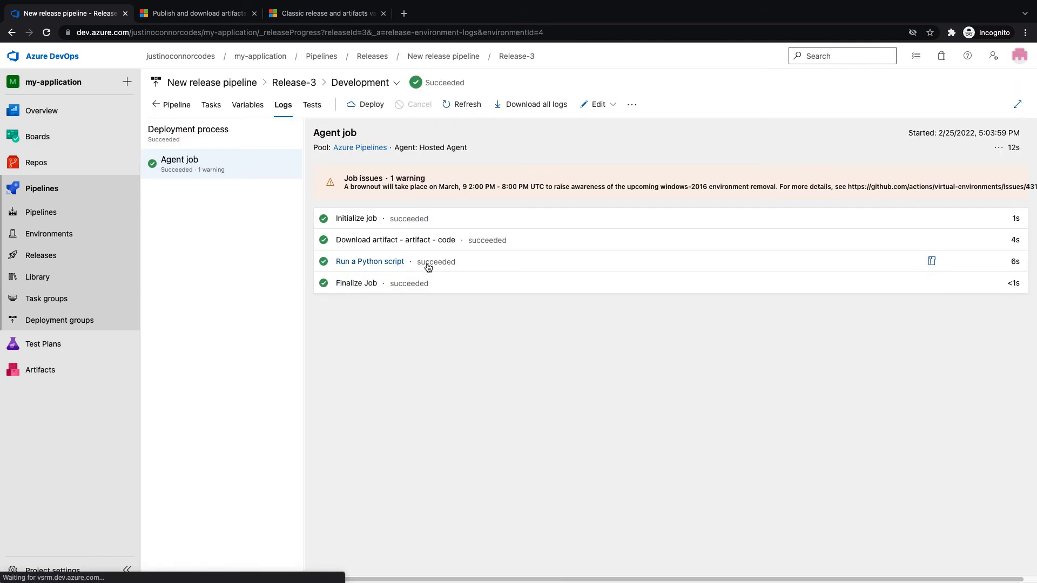
click(362, 264)
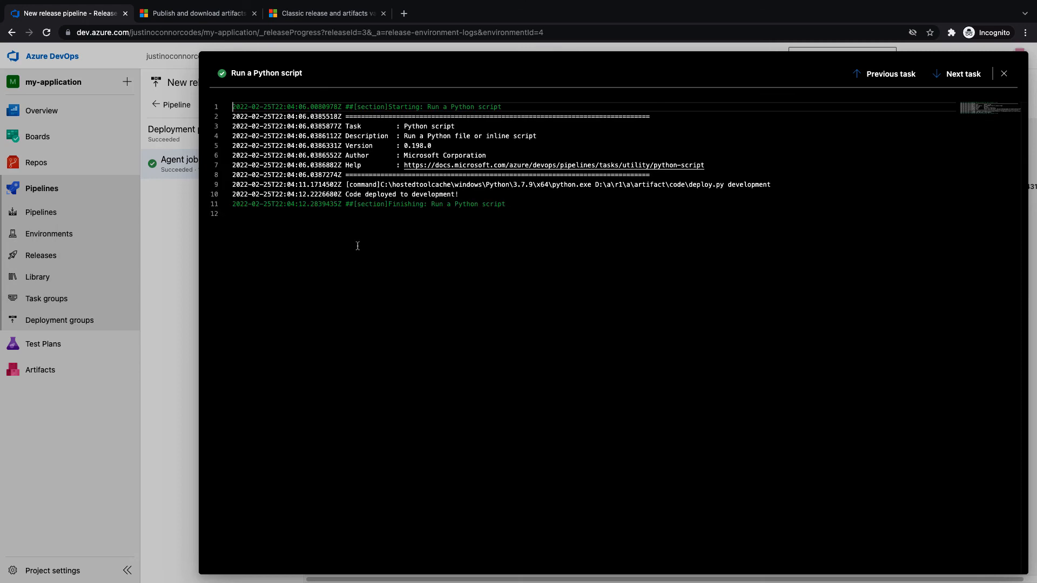
drag(345, 197, 459, 195)
click(416, 195)
click(464, 195)
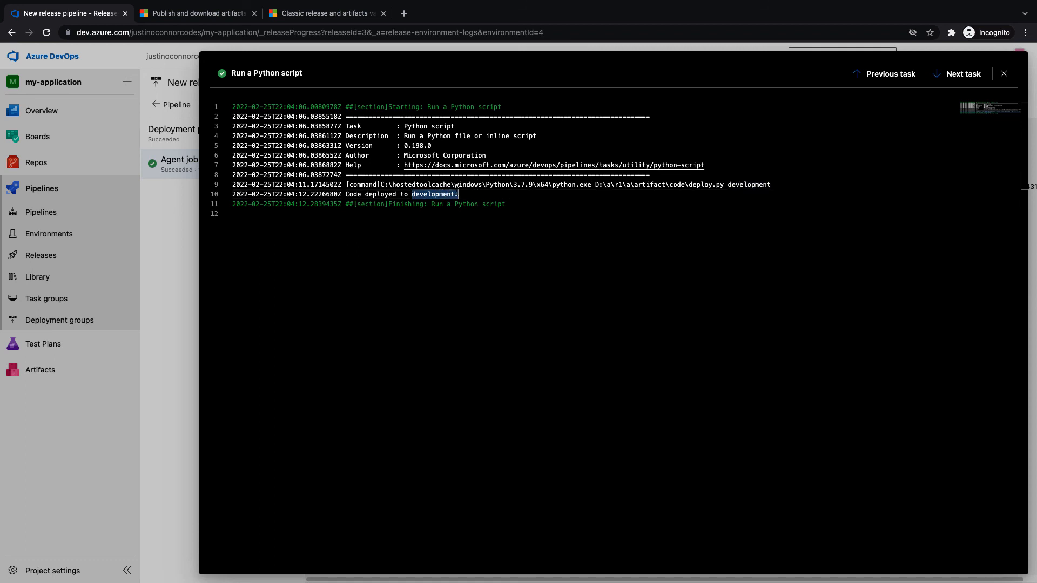
click(1004, 74)
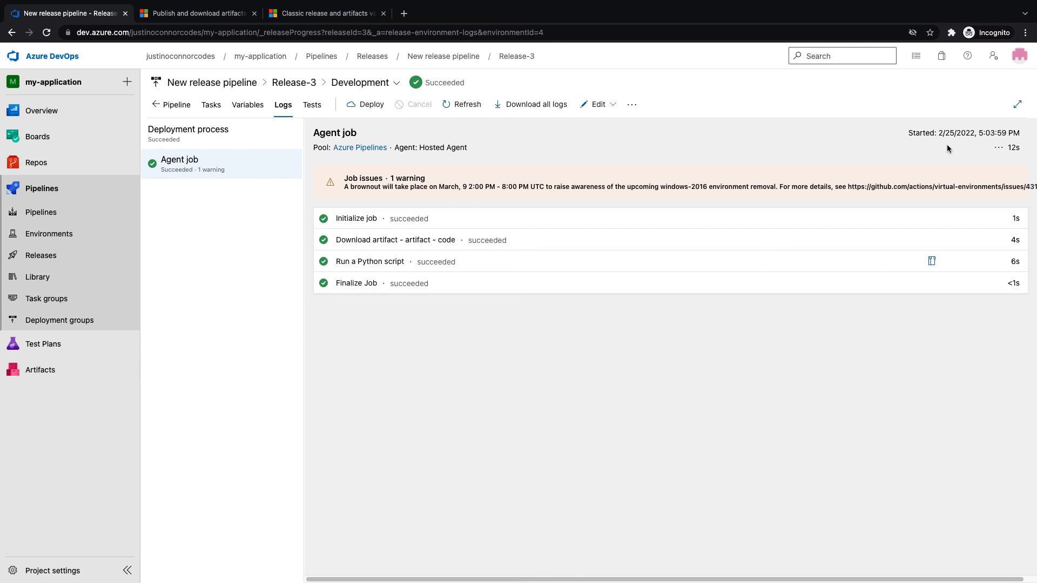
Return to Release-3 and go to the project Summary page
click(165, 108)
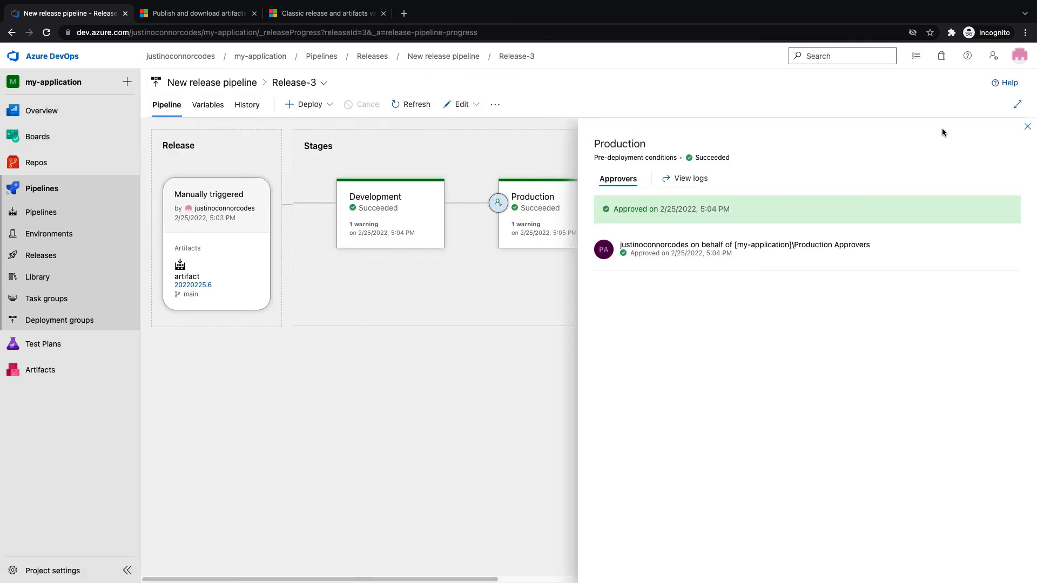
click(1027, 127)
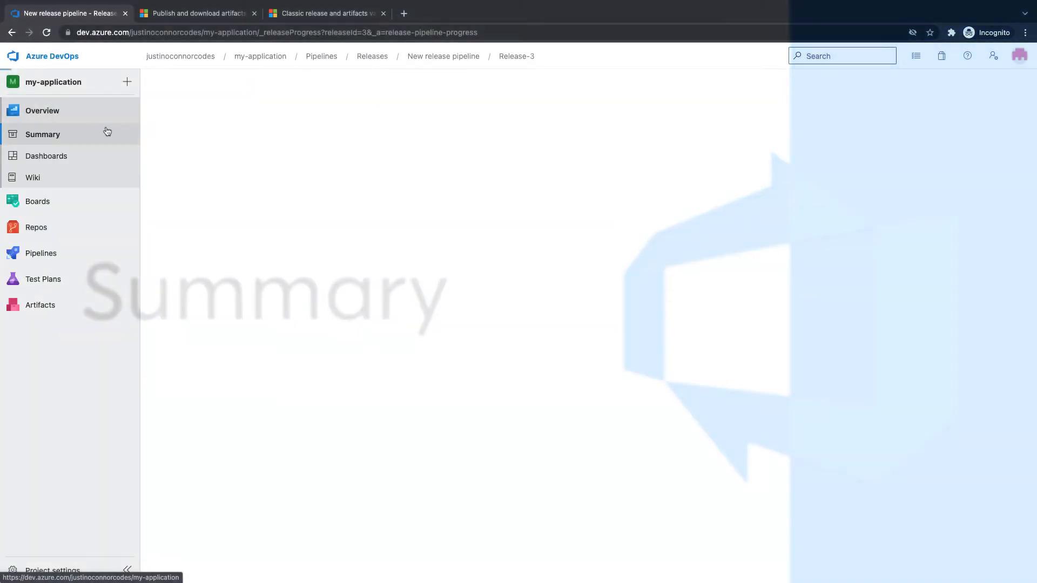
click(107, 131)
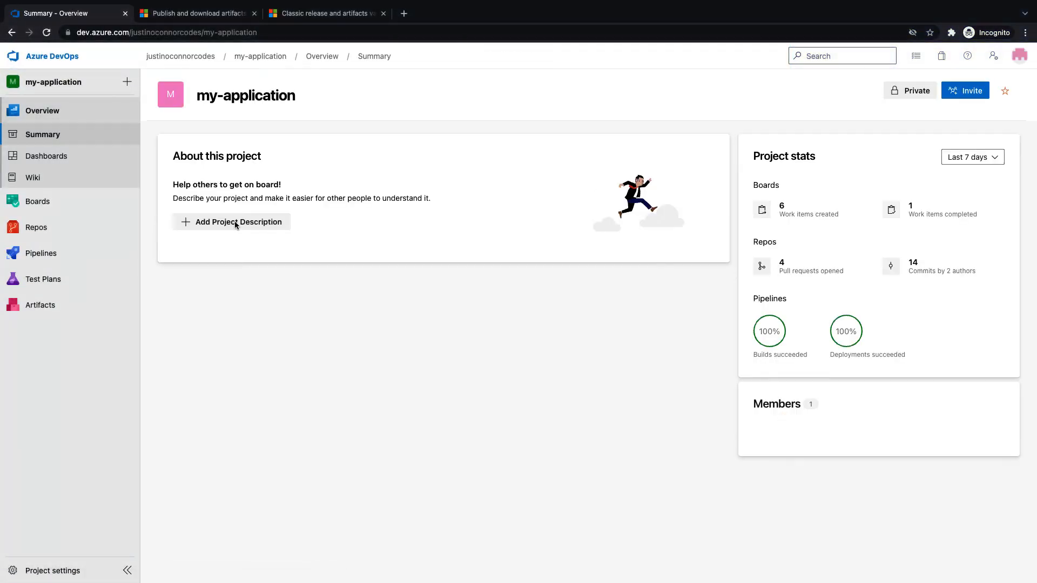